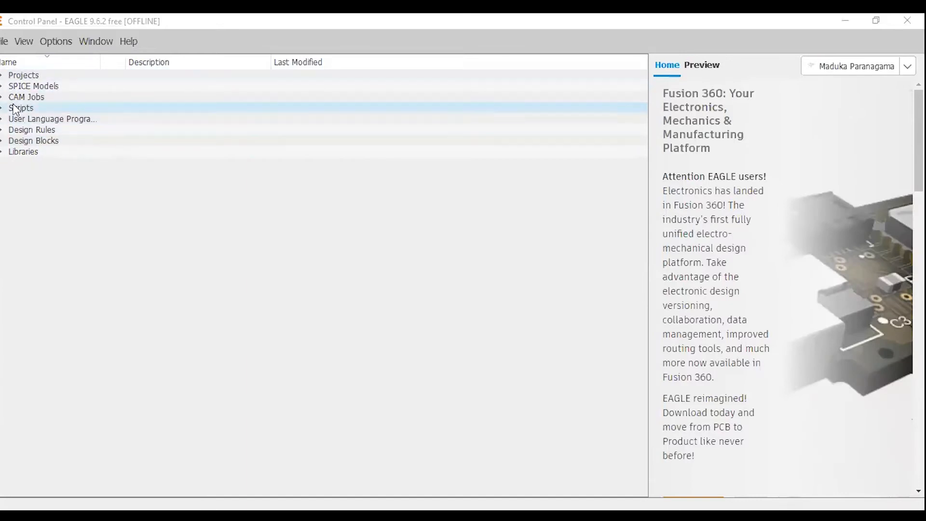
Preview the Arduino Mega 2560 reference schematic and board files in the arduino folder of the example projects
{"action": "left_click", "coordinate": [2, 76]}
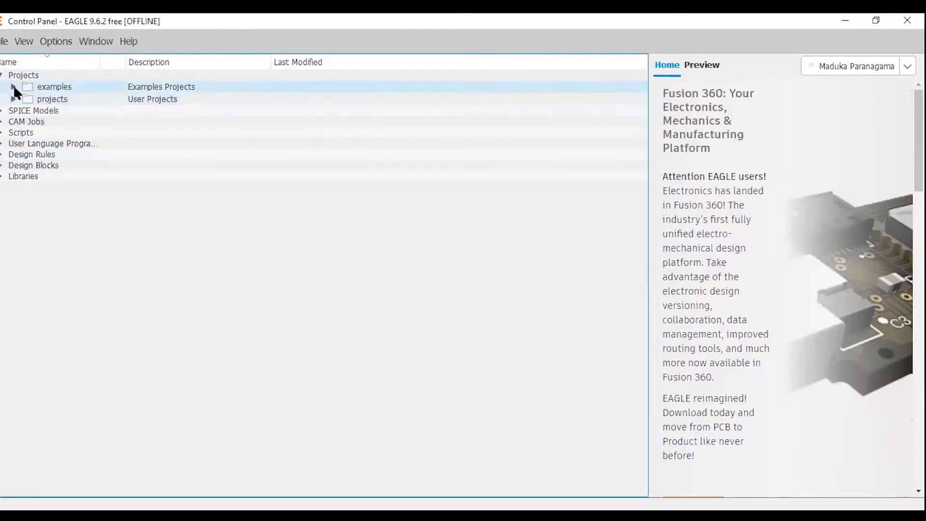
{"action": "left_click", "coordinate": [13, 87]}
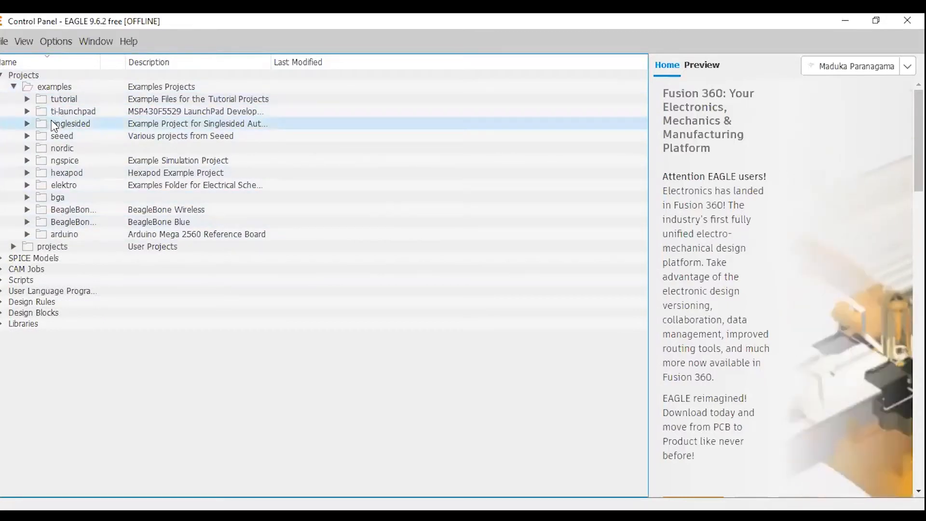
{"action": "left_click", "coordinate": [27, 234]}
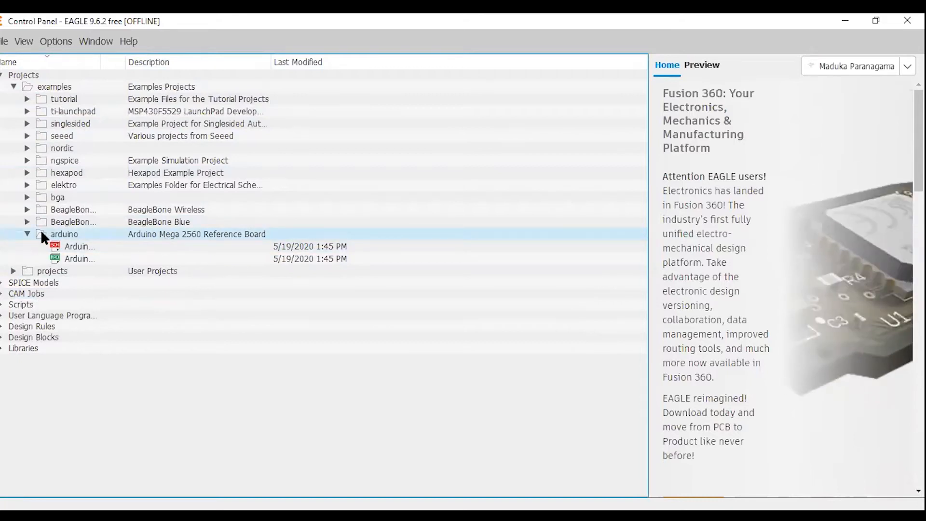
{"action": "left_click", "coordinate": [27, 234]}
{"action": "left_click", "coordinate": [94, 250]}
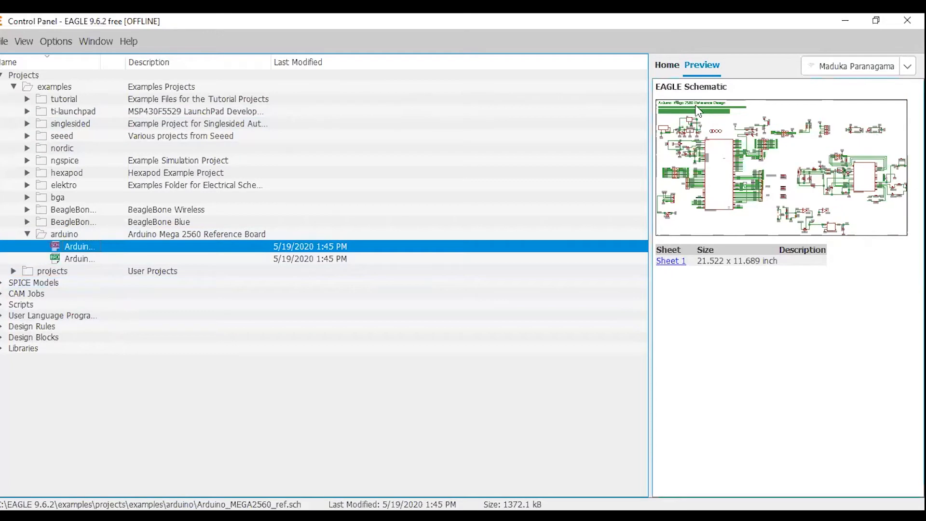
{"action": "left_click", "coordinate": [106, 261]}
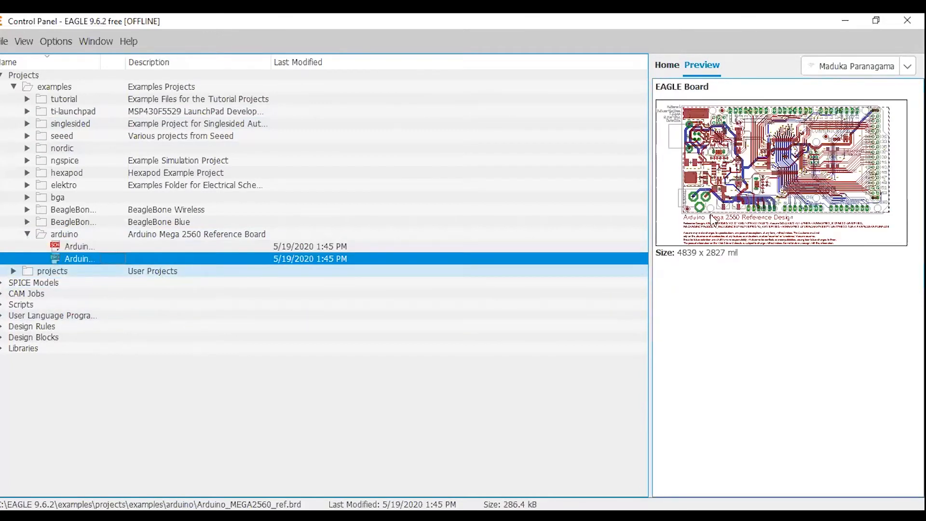
Open the Arduino_MEGA2560_ref example schematic with its board, and close both windows after viewing
{"action": "left_click", "coordinate": [68, 247]}
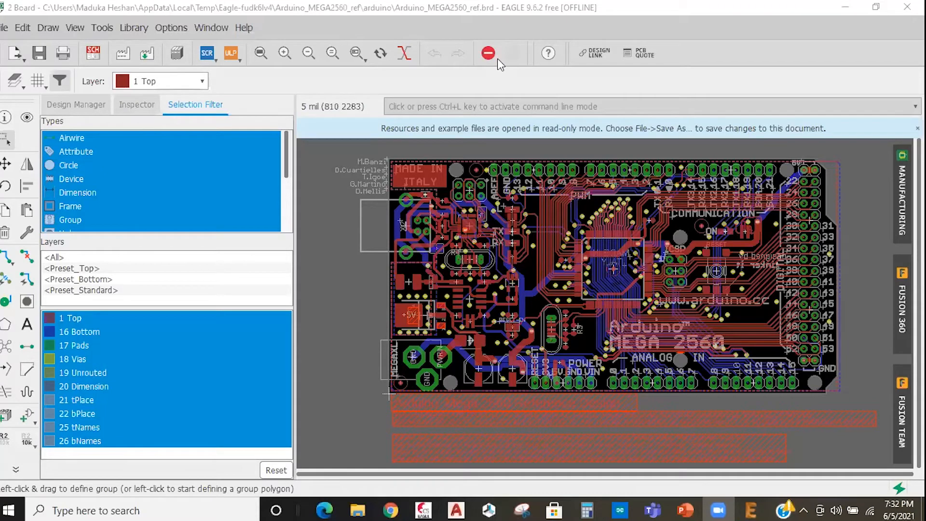
{"action": "left_click", "coordinate": [396, 185]}
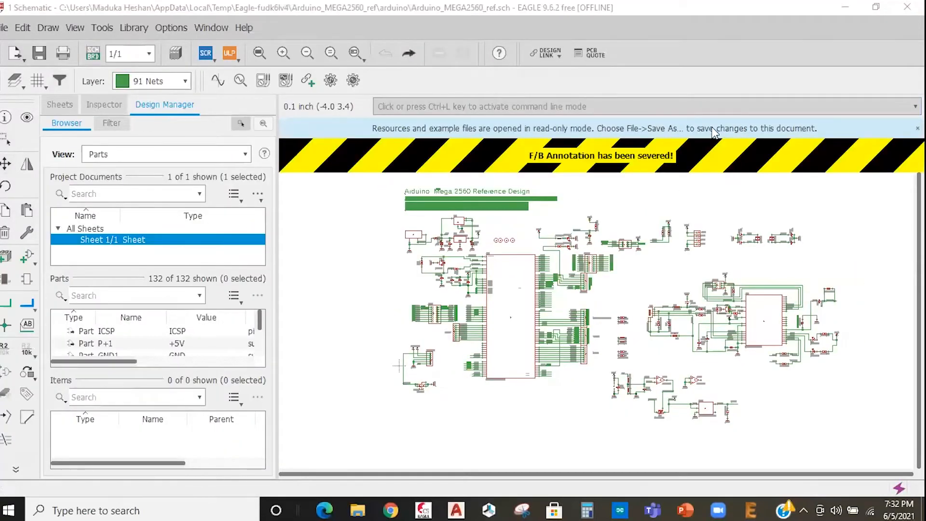
{"action": "key", "text": "alt+F4"}
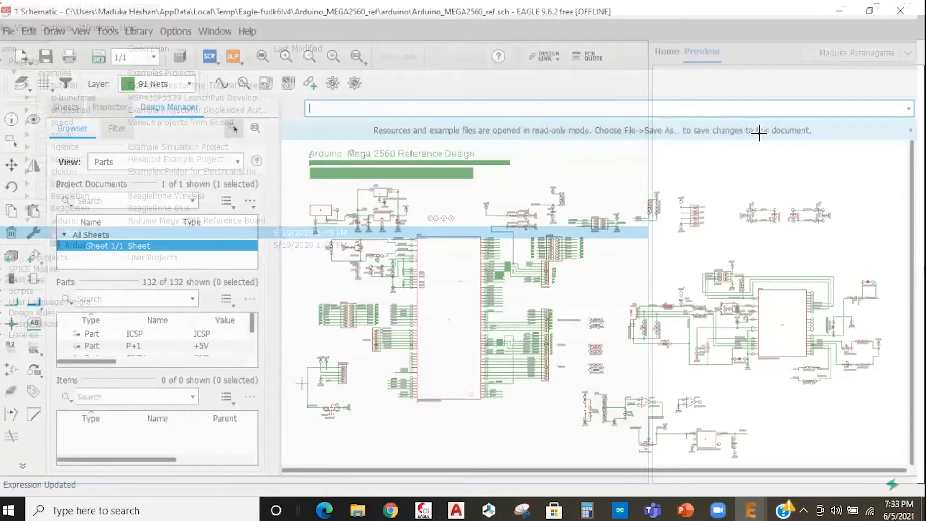
Examine the Arduino Mega 2560 schematic, including the main IC3 microcontroller, its pin connections and the USB circuit around IC4
{"action": "scroll", "coordinate": [621, 253], "scroll_direction": "up", "scroll_amount": 4}
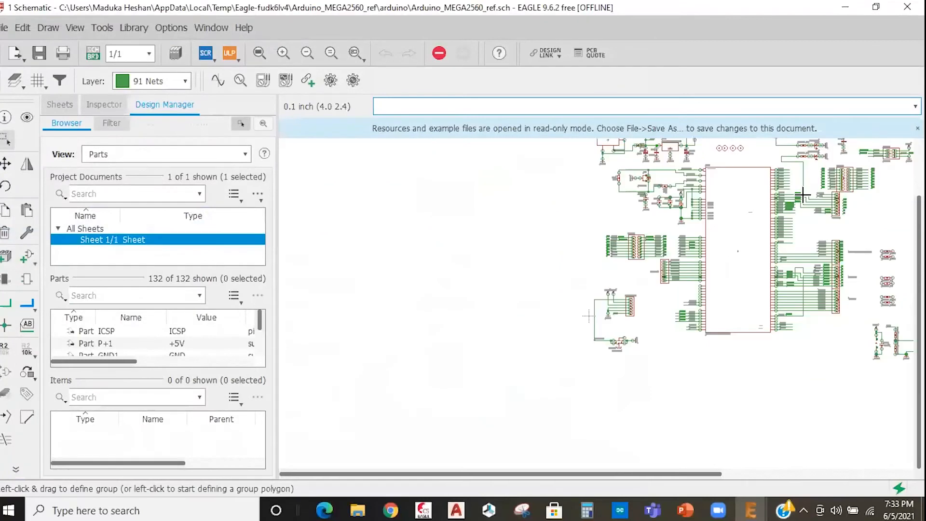
{"action": "scroll", "coordinate": [621, 253], "scroll_direction": "up", "scroll_amount": 2}
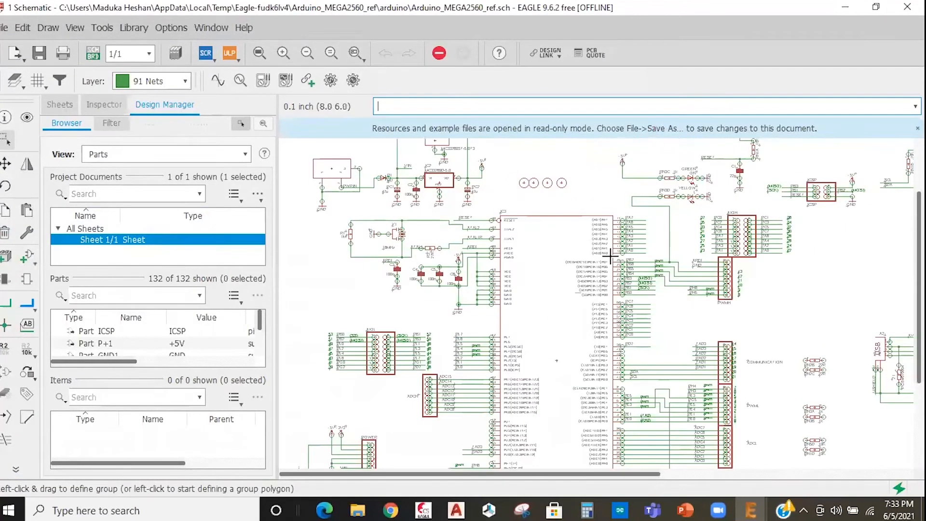
{"action": "scroll", "coordinate": [523, 223], "scroll_direction": "up", "scroll_amount": 1}
{"action": "scroll", "coordinate": [506, 222], "scroll_direction": "up", "scroll_amount": 2}
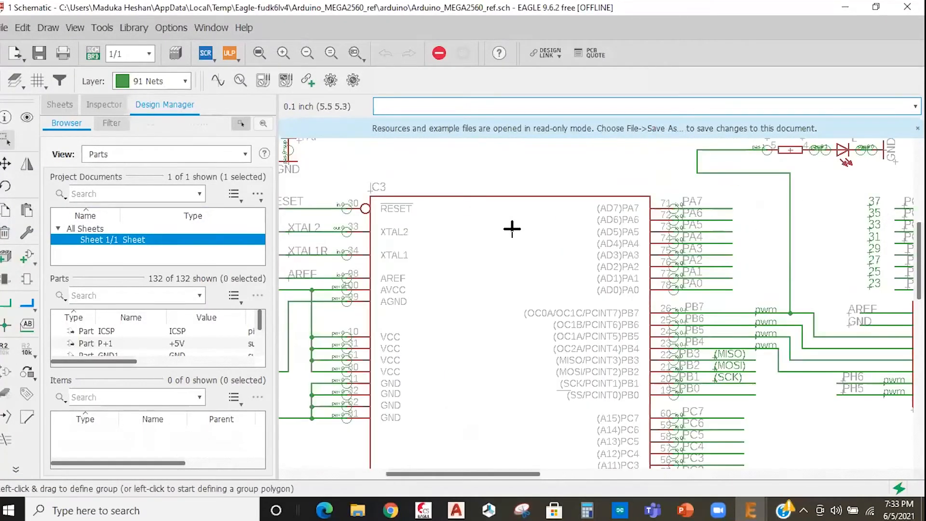
{"action": "scroll", "coordinate": [606, 294], "scroll_direction": "down", "scroll_amount": 1}
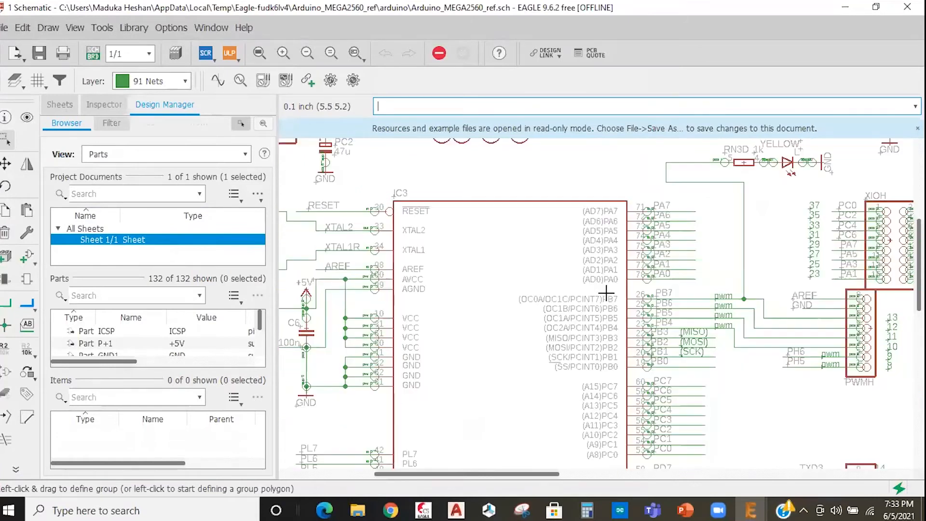
{"action": "scroll", "coordinate": [541, 329], "scroll_direction": "down", "scroll_amount": 1}
{"action": "scroll", "coordinate": [434, 219], "scroll_direction": "down", "scroll_amount": 1}
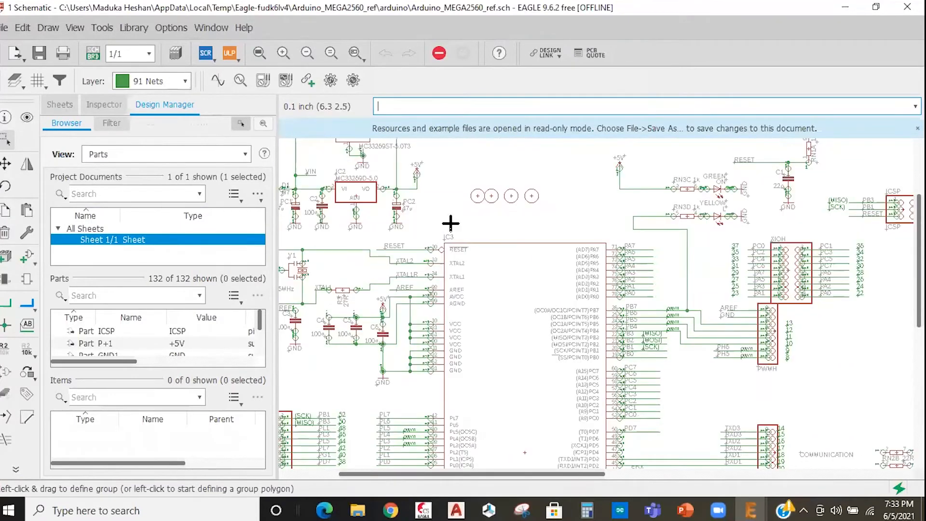
{"action": "scroll", "coordinate": [477, 292], "scroll_direction": "down", "scroll_amount": 5}
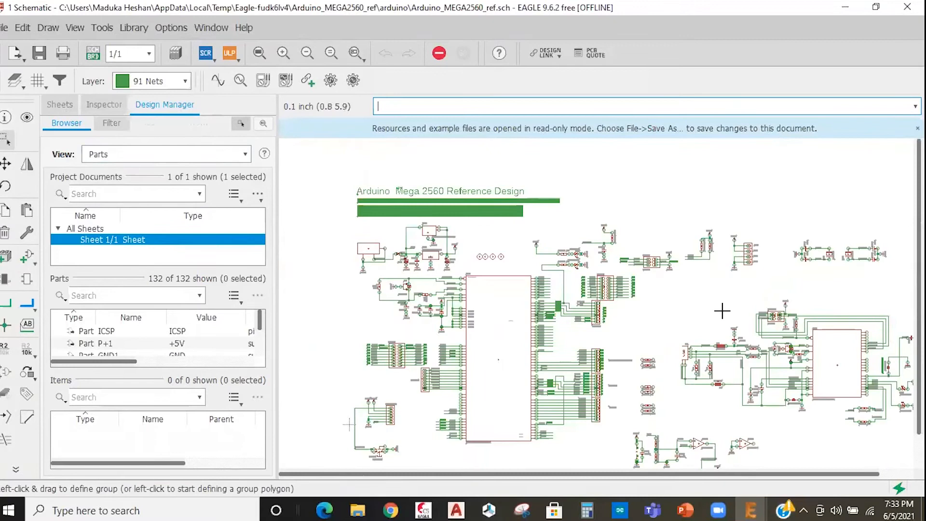
{"action": "middle_click_drag", "start_coordinate": [722, 311], "coordinate": [535, 284]}
{"action": "scroll", "coordinate": [711, 351], "scroll_direction": "down", "scroll_amount": 2}
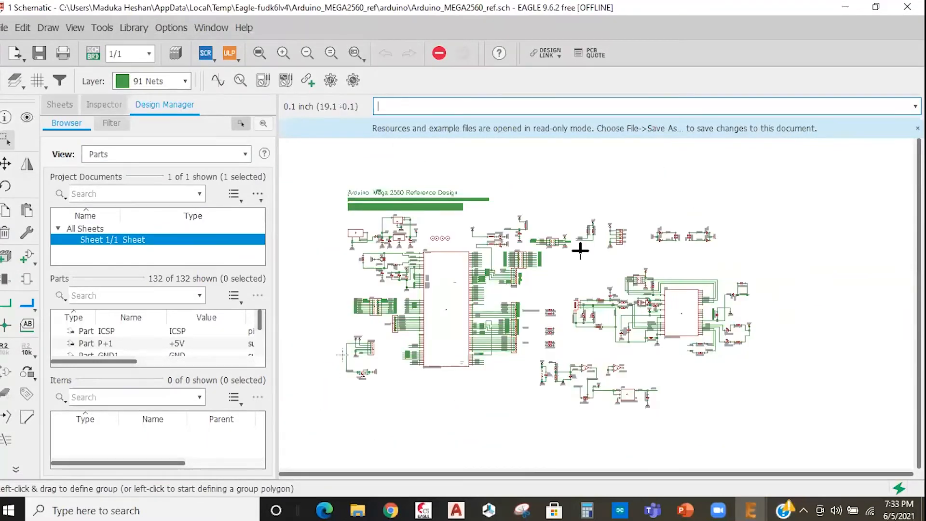
{"action": "scroll", "coordinate": [641, 214], "scroll_direction": "up", "scroll_amount": 5}
{"action": "scroll", "coordinate": [638, 217], "scroll_direction": "up", "scroll_amount": 4}
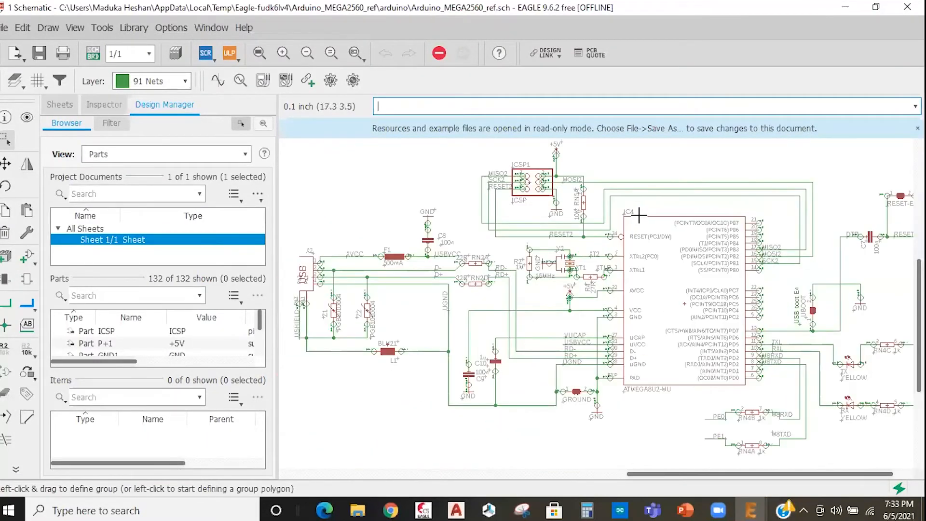
{"action": "scroll", "coordinate": [638, 217], "scroll_direction": "down", "scroll_amount": 2}
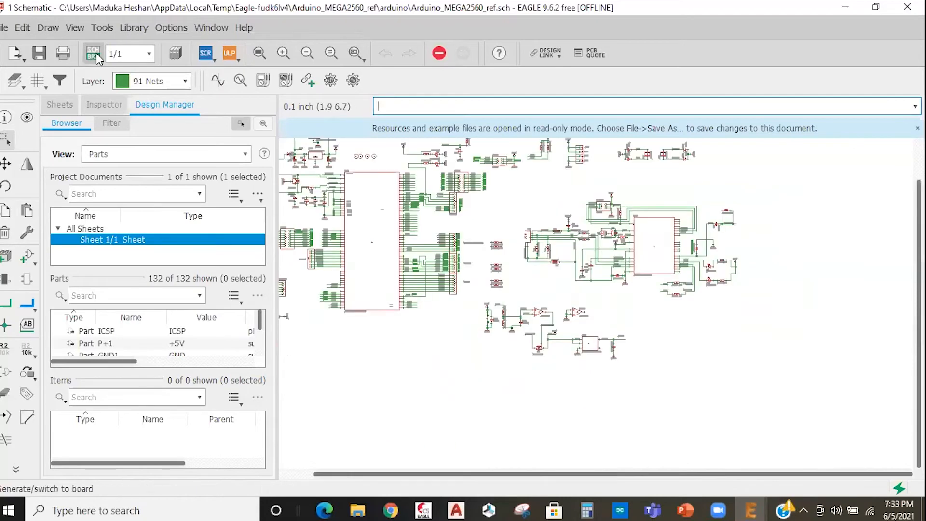
Inspect the board layout linked to the Arduino Mega 2560 schematic, and close the board and schematic windows
{"action": "left_click", "coordinate": [93, 54]}
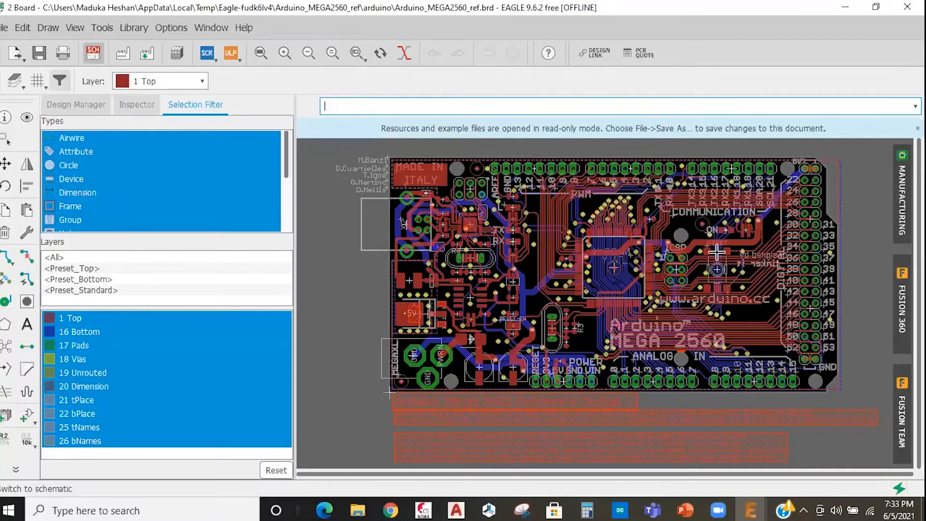
{"action": "scroll", "coordinate": [693, 256], "scroll_direction": "up", "scroll_amount": 1}
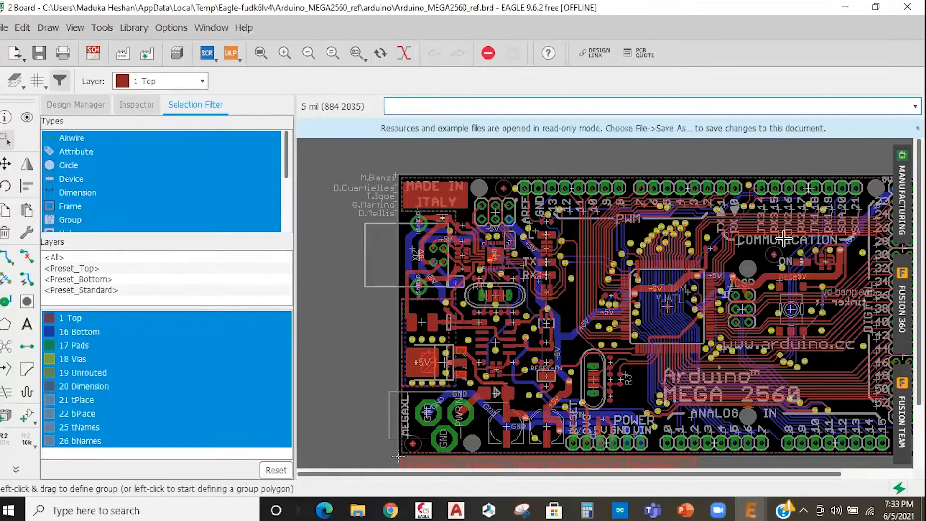
{"action": "scroll", "coordinate": [519, 188], "scroll_direction": "up", "scroll_amount": 1}
{"action": "scroll", "coordinate": [548, 265], "scroll_direction": "down", "scroll_amount": 2}
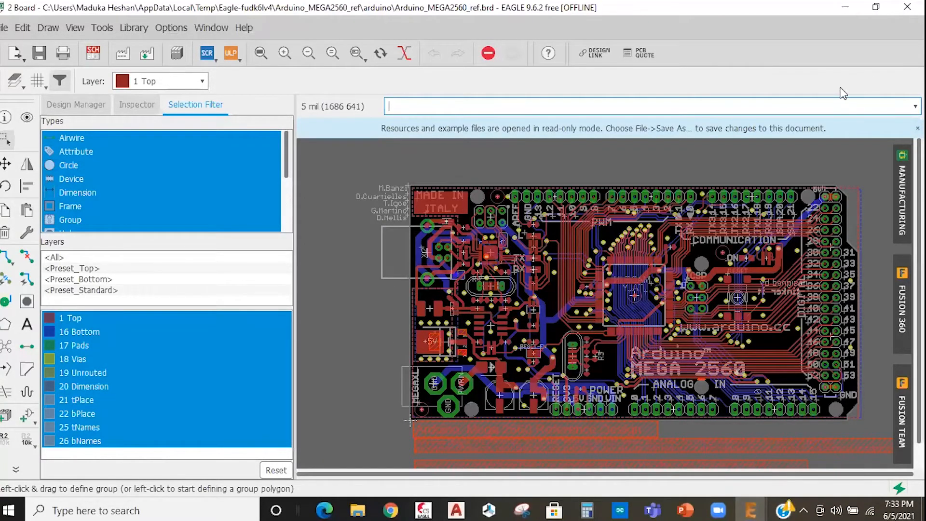
{"action": "scroll", "coordinate": [400, 244], "scroll_direction": "up", "scroll_amount": 1}
{"action": "key", "text": "alt+F4"}
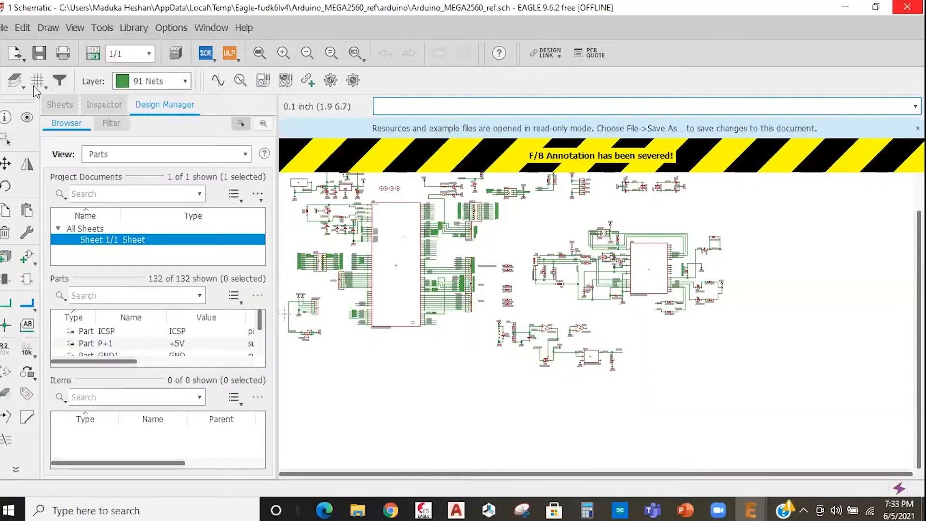
{"action": "key", "text": "alt+F4"}
Browse the BeagleBone, bga and ngspice example folders, preview the Digital processing simulation configuration, and collapse the examples
{"action": "left_click", "coordinate": [27, 207]}
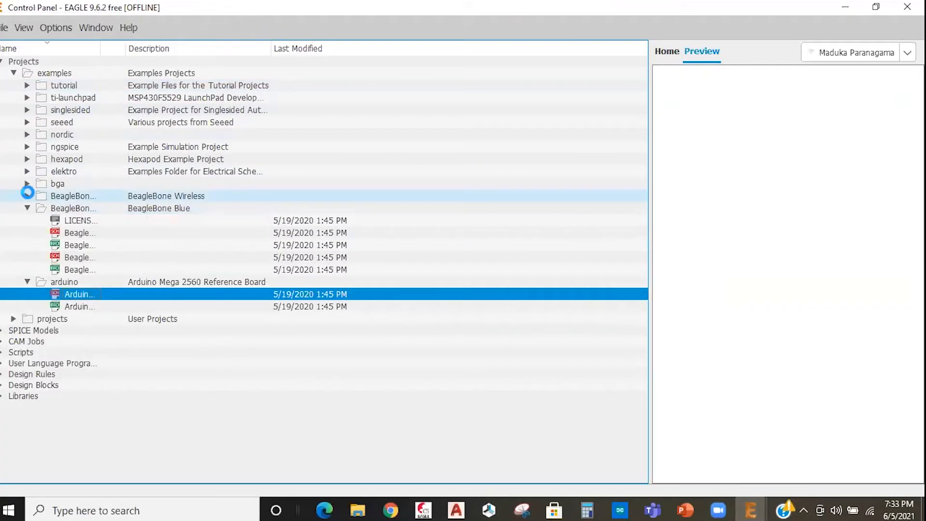
{"action": "left_click", "coordinate": [27, 196]}
{"action": "left_click", "coordinate": [28, 183]}
{"action": "left_click", "coordinate": [35, 147]}
{"action": "left_click", "coordinate": [26, 147]}
{"action": "left_click", "coordinate": [51, 169]}
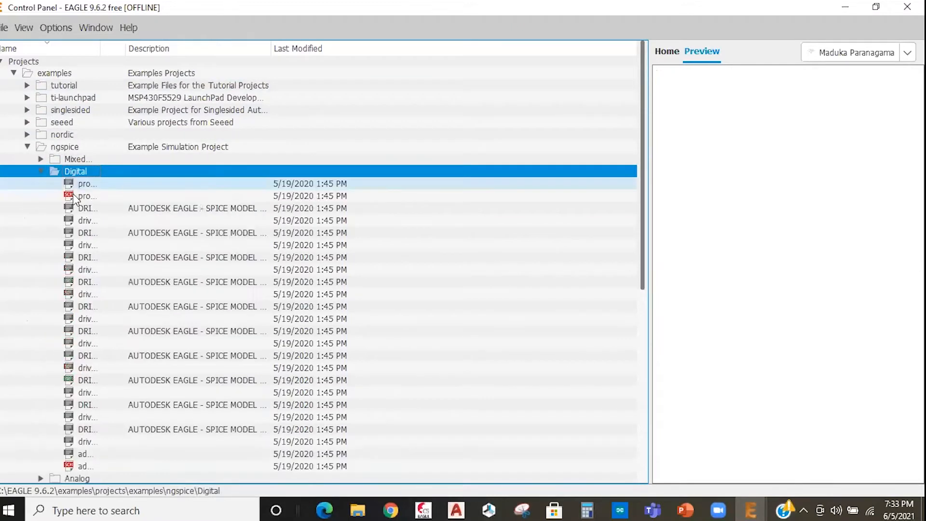
{"action": "left_click", "coordinate": [71, 184]}
{"action": "left_click", "coordinate": [13, 73]}
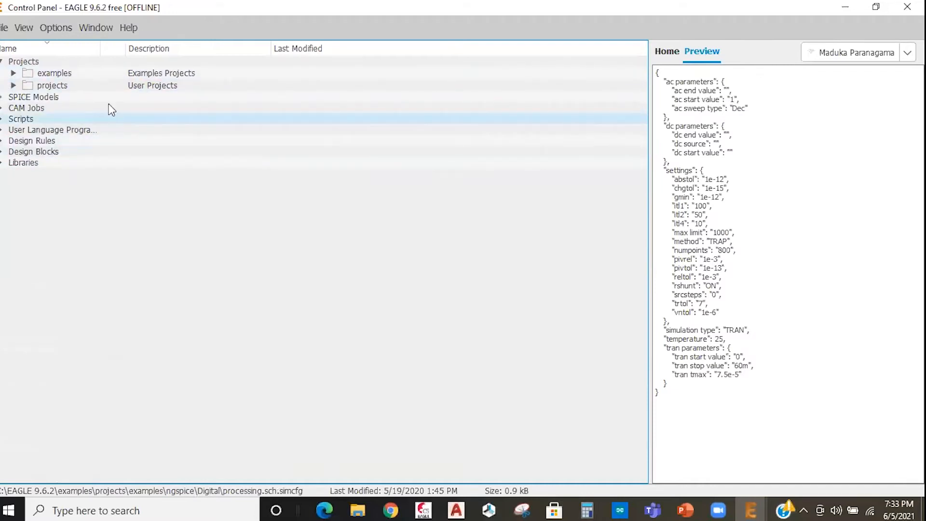
Create a new project named "Kinght Rider" in the user projects folder
{"action": "right_click", "coordinate": [43, 85]}
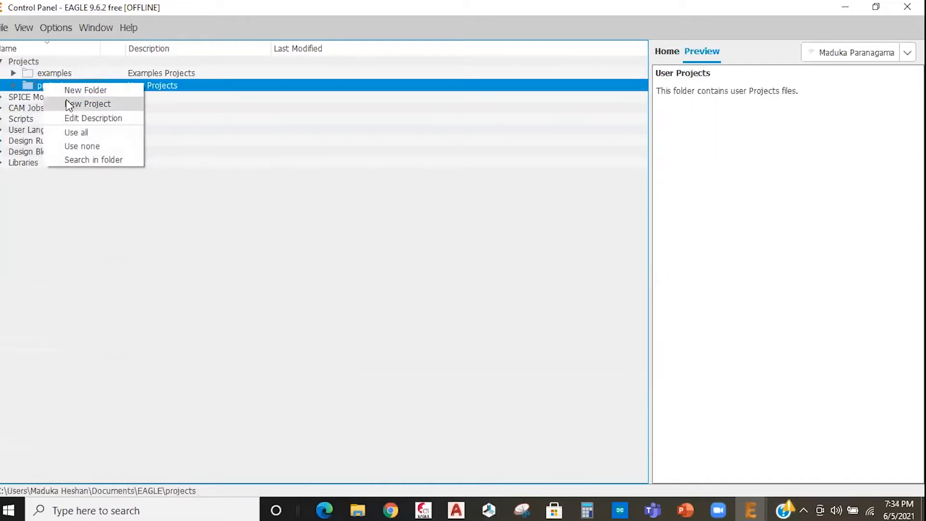
{"action": "left_click", "coordinate": [66, 101]}
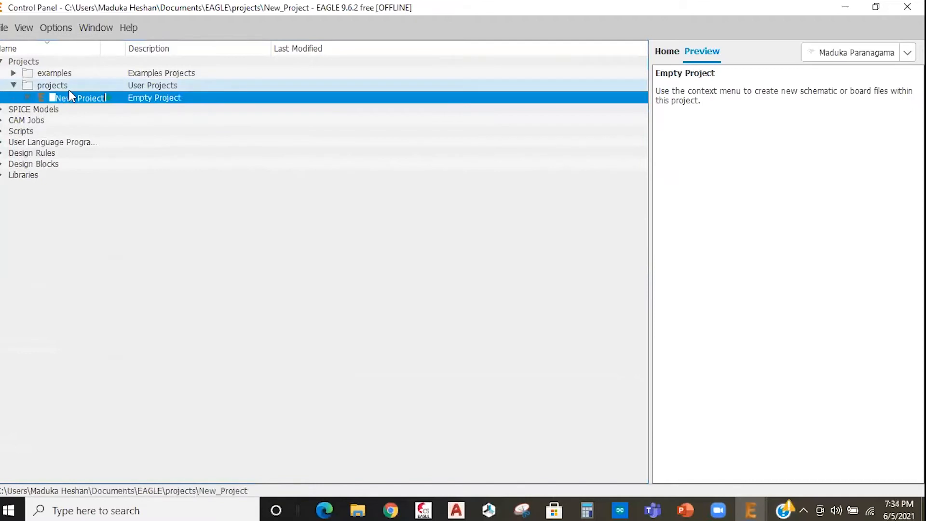
{"action": "type", "text": "Kinght"}
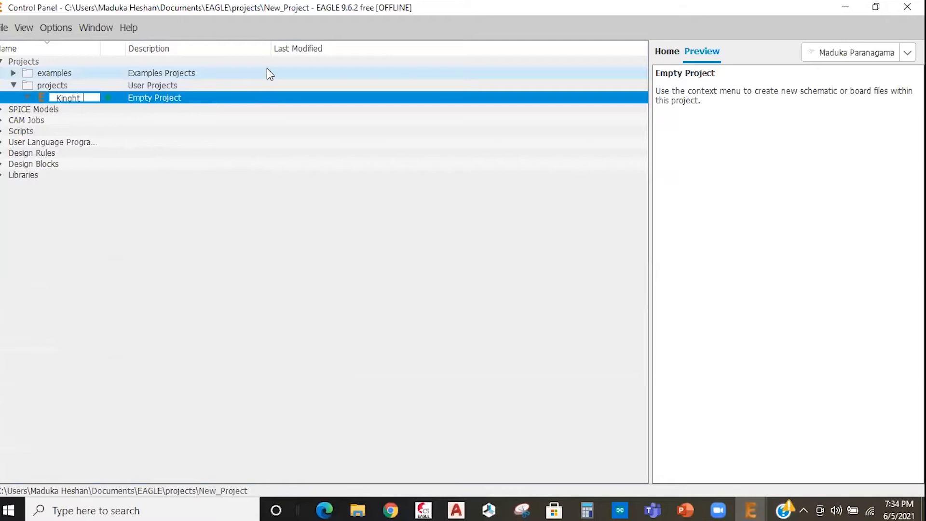
{"action": "type", "text": "ider"}
{"action": "key", "text": "Return"}
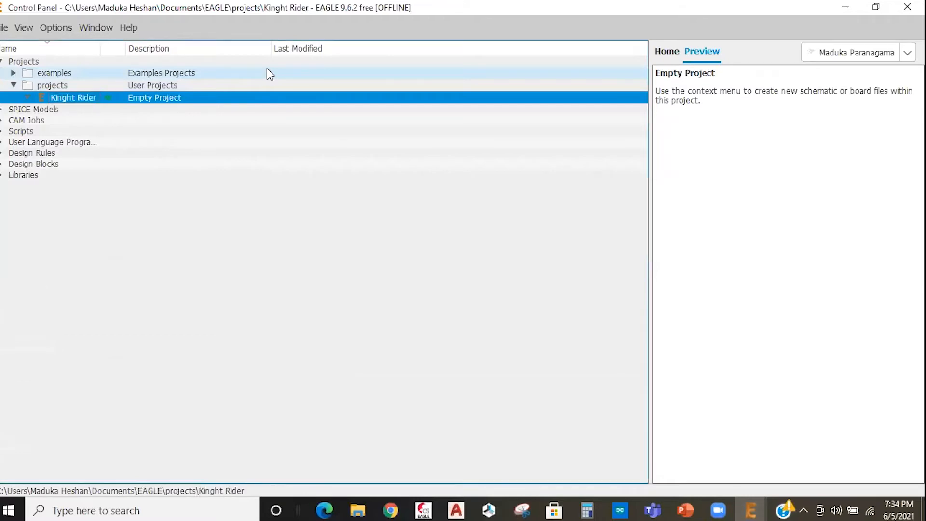
{"action": "right_click", "coordinate": [41, 94]}
{"action": "mouse_move", "coordinate": [80, 116]}
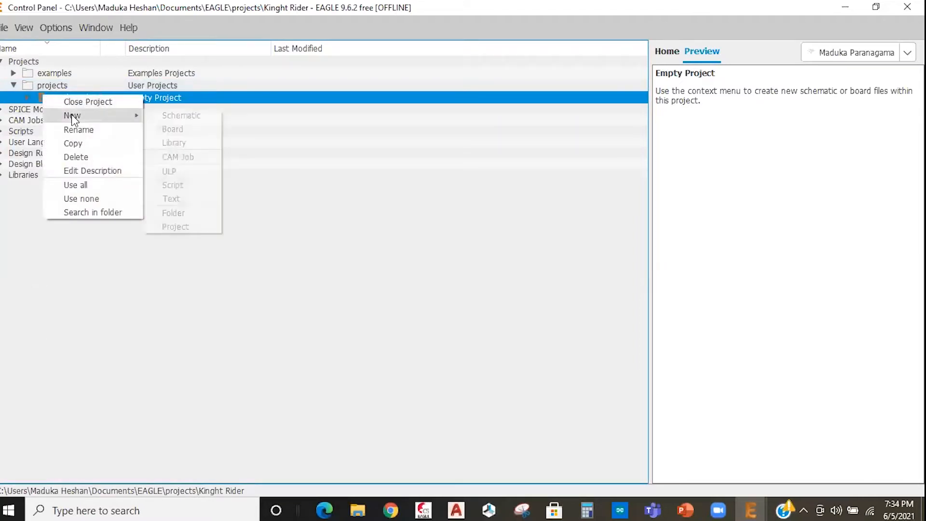
{"action": "left_click", "coordinate": [181, 117]}
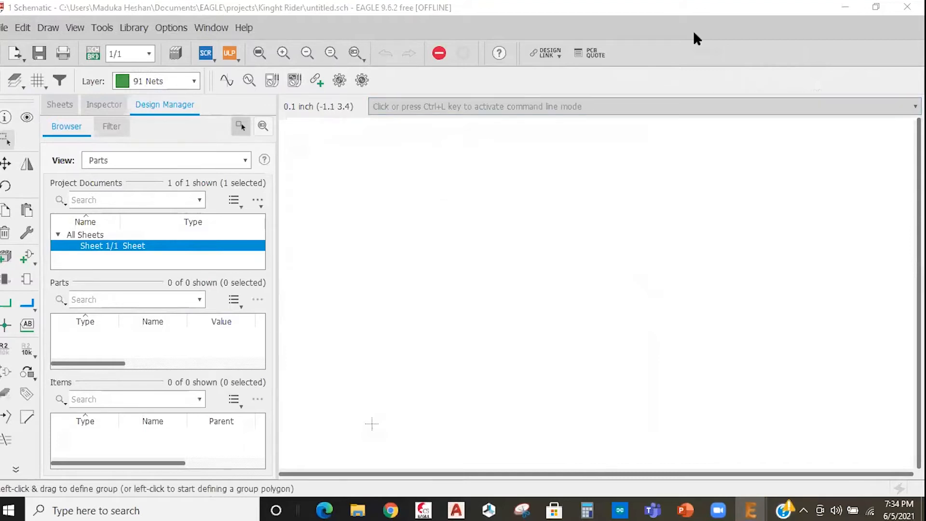
{"action": "left_click", "coordinate": [907, 6]}
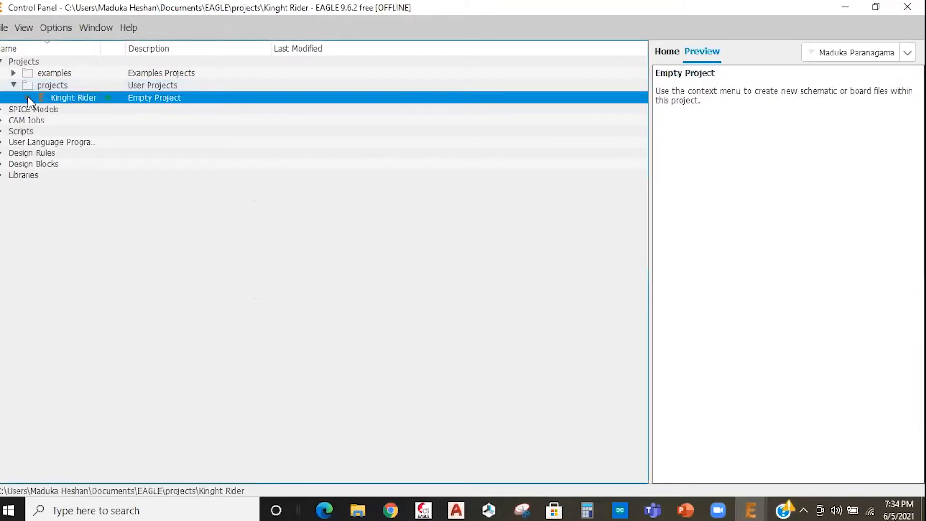
Create a new schematic in the Kinght Rider project and activate the group selection tool
{"action": "right_click", "coordinate": [57, 97]}
{"action": "mouse_move", "coordinate": [90, 117]}
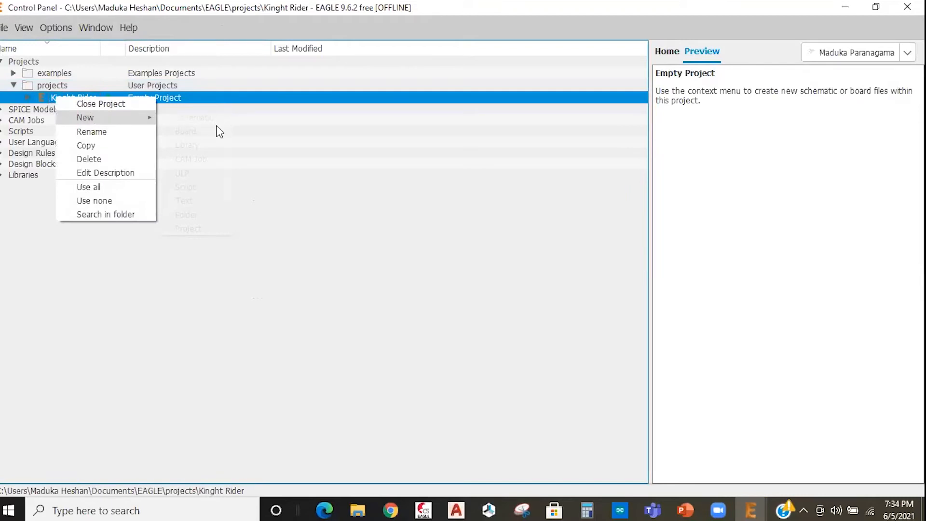
{"action": "left_click", "coordinate": [195, 117]}
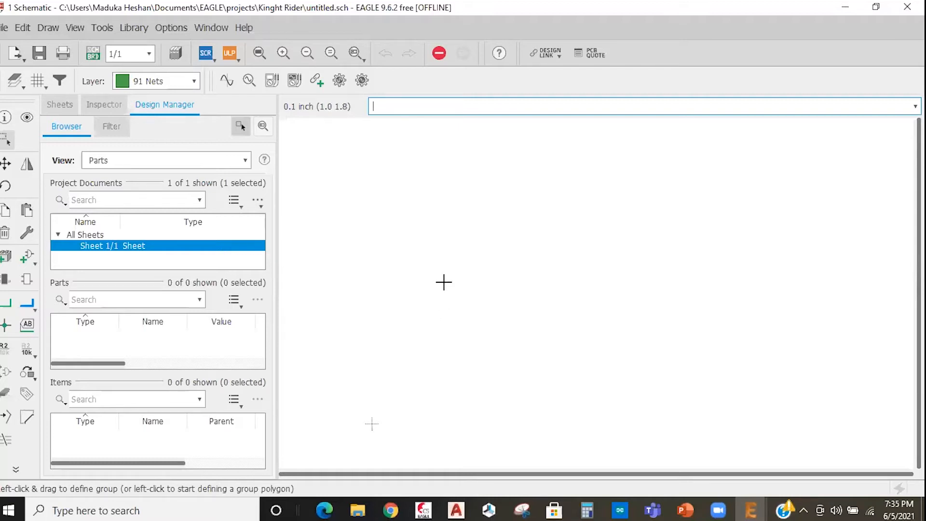
{"action": "scroll", "coordinate": [469, 233], "scroll_direction": "down", "scroll_amount": 1}
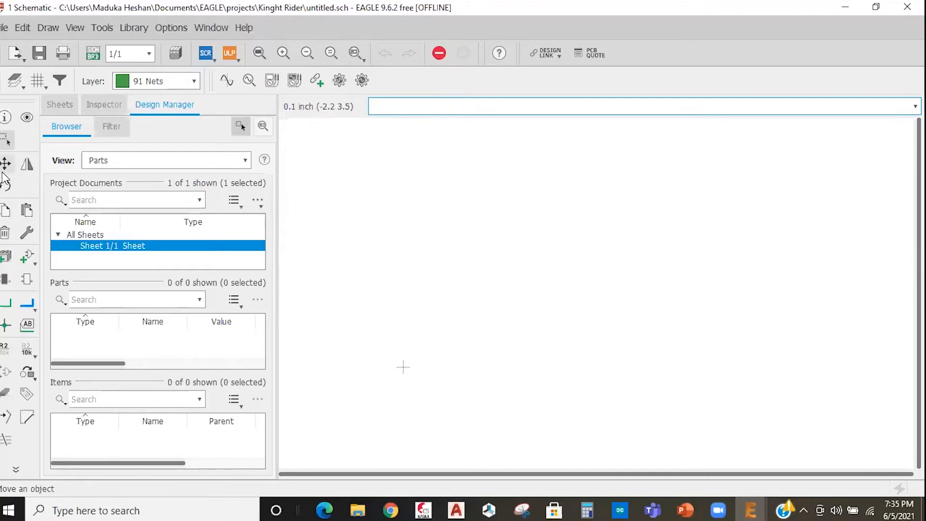
{"action": "left_click", "coordinate": [2, 138]}
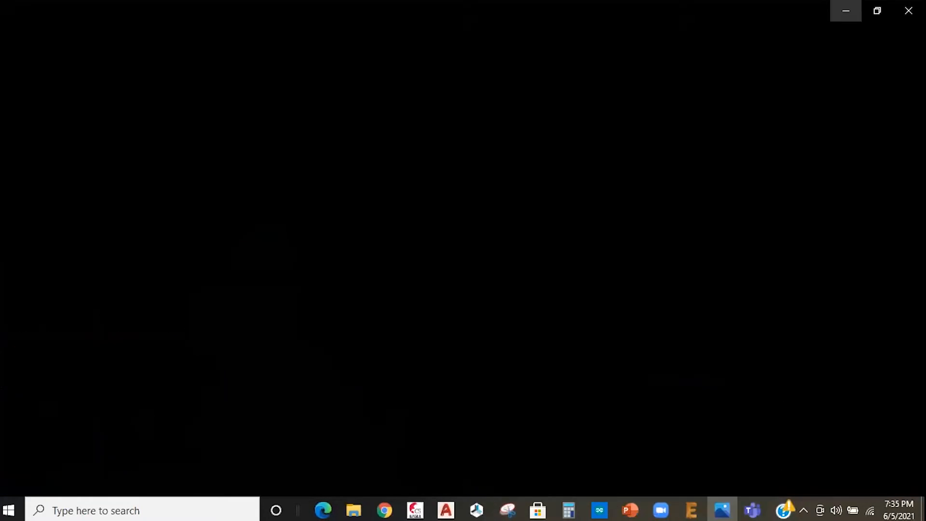
Minimize the reference image and create a schematic in the Kinght Rider project from the project tree
{"action": "left_click", "coordinate": [845, 11]}
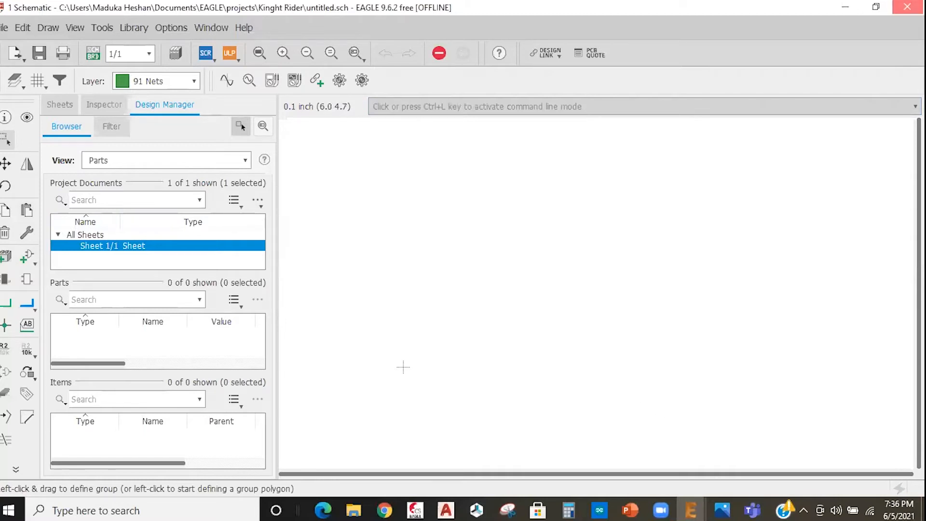
{"action": "left_click", "coordinate": [655, 441]}
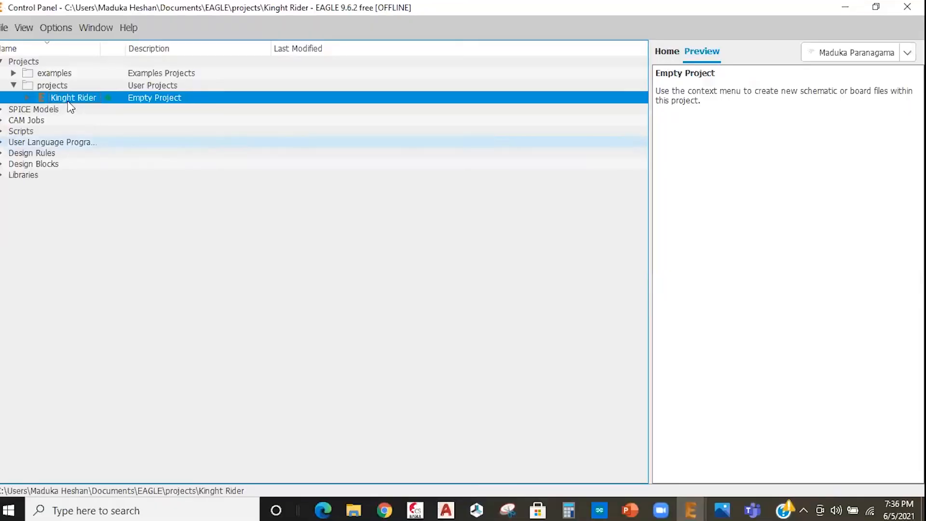
{"action": "right_click", "coordinate": [28, 96]}
{"action": "left_click", "coordinate": [62, 94]}
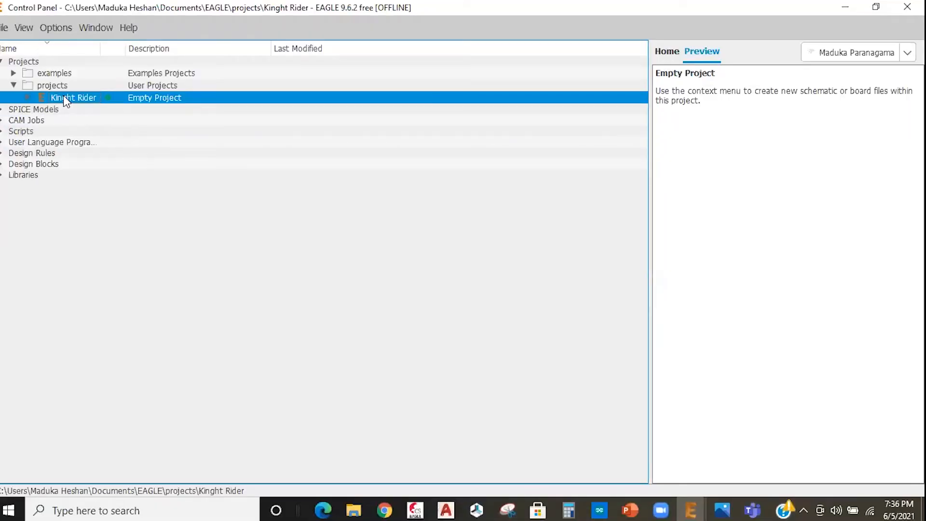
{"action": "right_click", "coordinate": [64, 97]}
{"action": "mouse_move", "coordinate": [121, 113]}
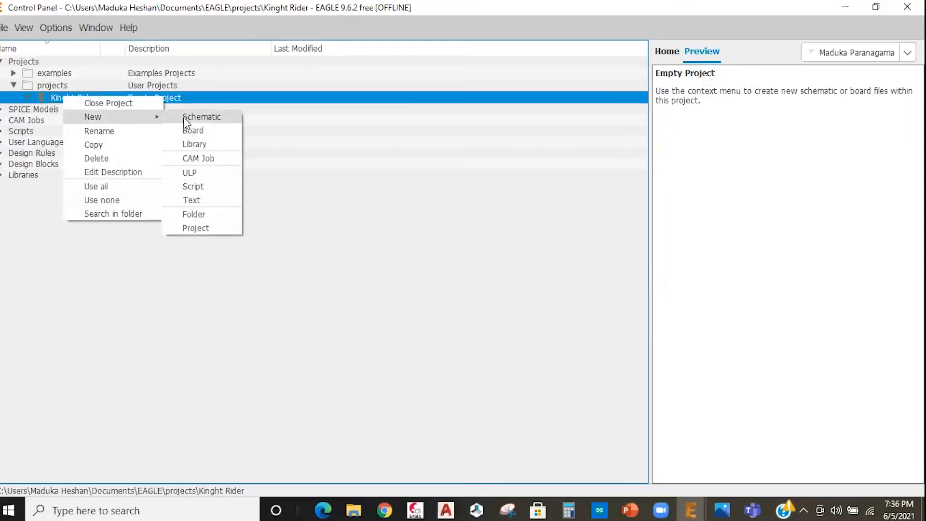
{"action": "left_click", "coordinate": [185, 119]}
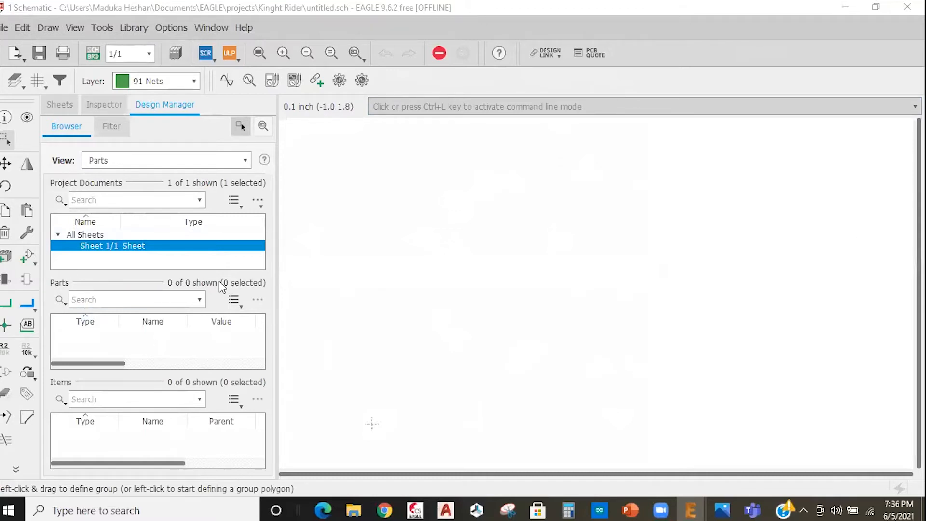
Start adding a part, try to view the Knight rider.jpg reference image, and wait for the program to respond
{"action": "left_click", "coordinate": [25, 258]}
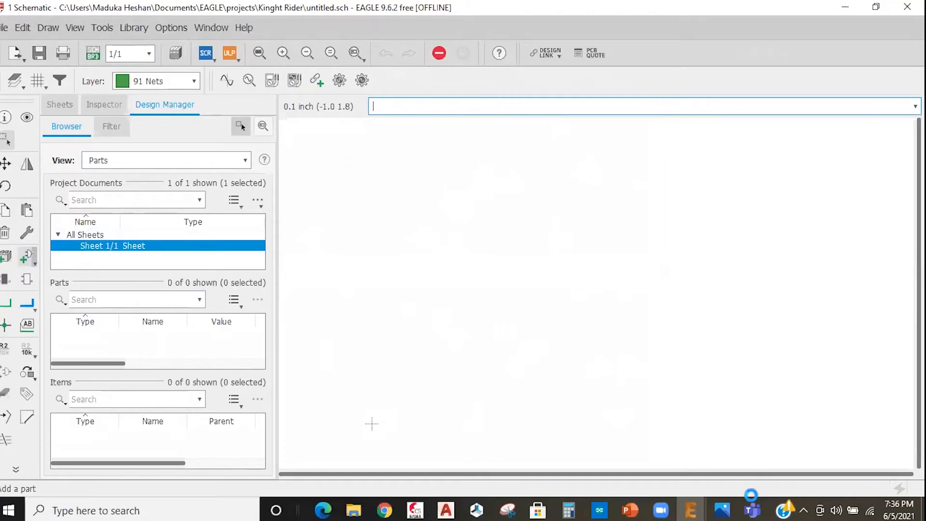
{"action": "left_click", "coordinate": [722, 511]}
{"action": "left_click", "coordinate": [845, 11]}
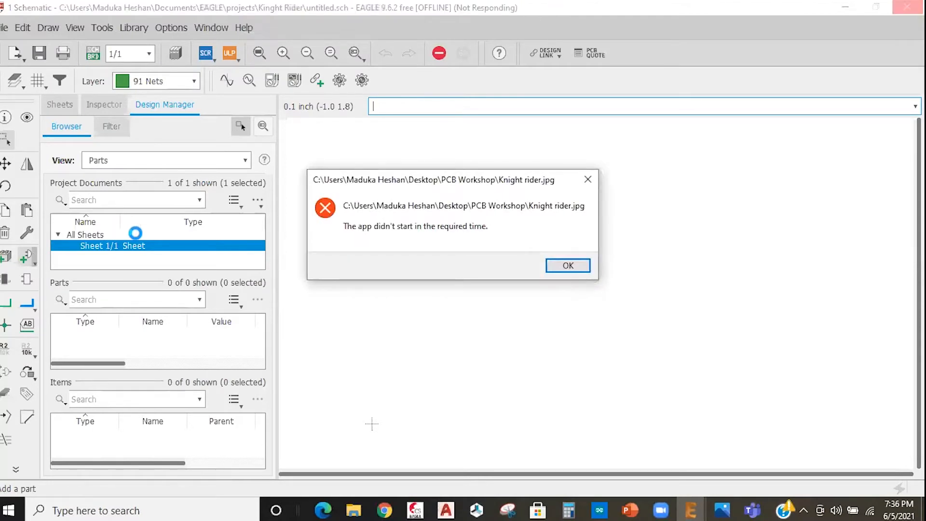
{"action": "left_click", "coordinate": [565, 267]}
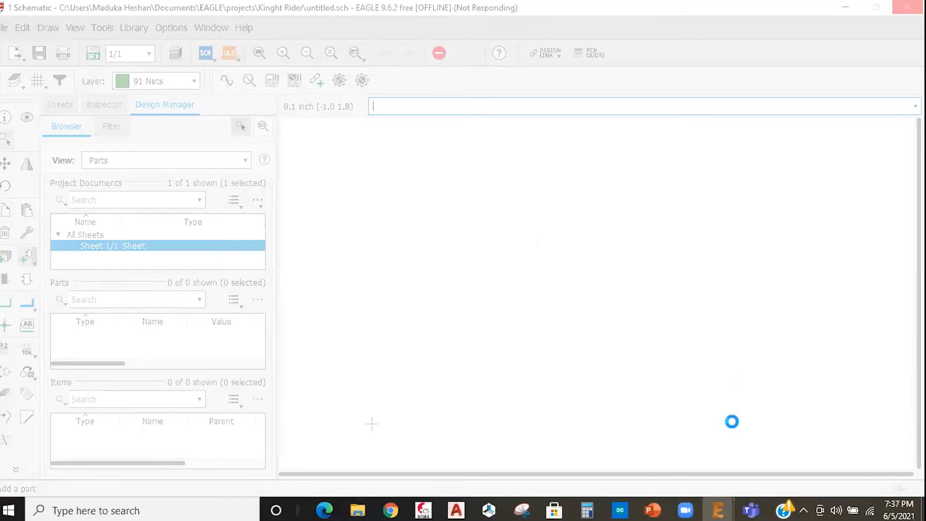
{"action": "mouse_move", "coordinate": [718, 510]}
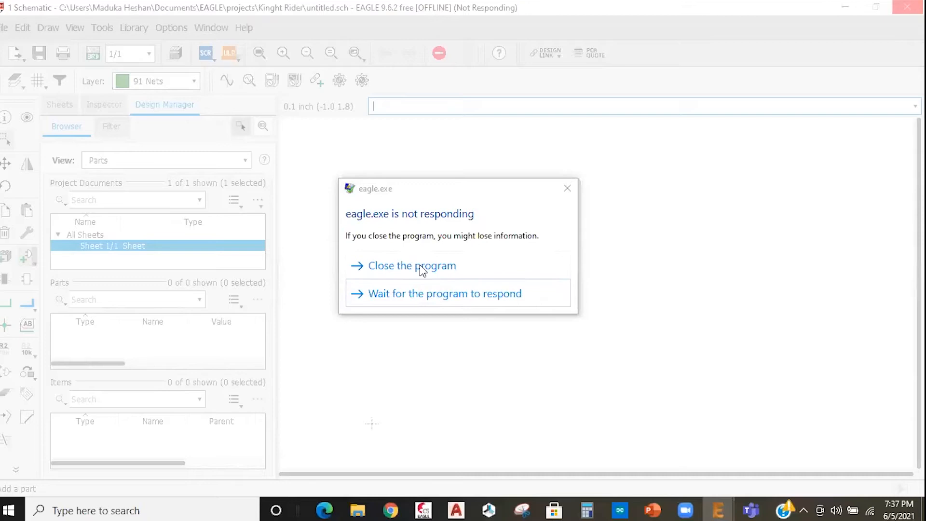
{"action": "left_click", "coordinate": [446, 300]}
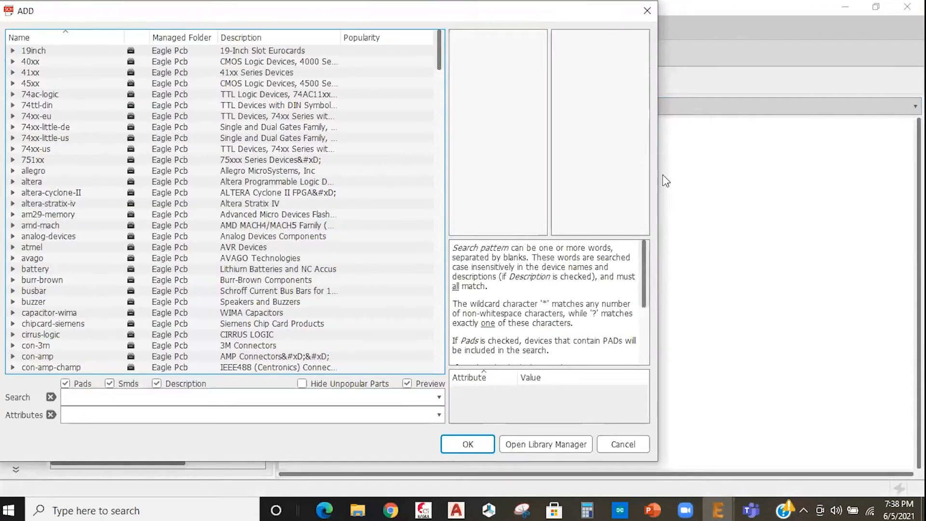
Reposition the ADD dialog and browse its list of component libraries through the connector libraries
{"action": "left_click", "coordinate": [35, 10]}
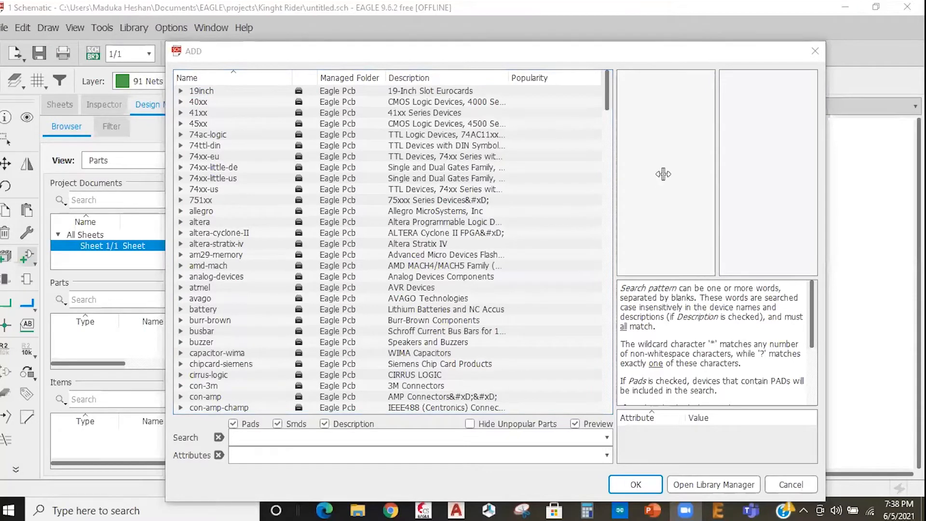
{"action": "left_click_drag", "start_coordinate": [369, 51], "coordinate": [421, 10]}
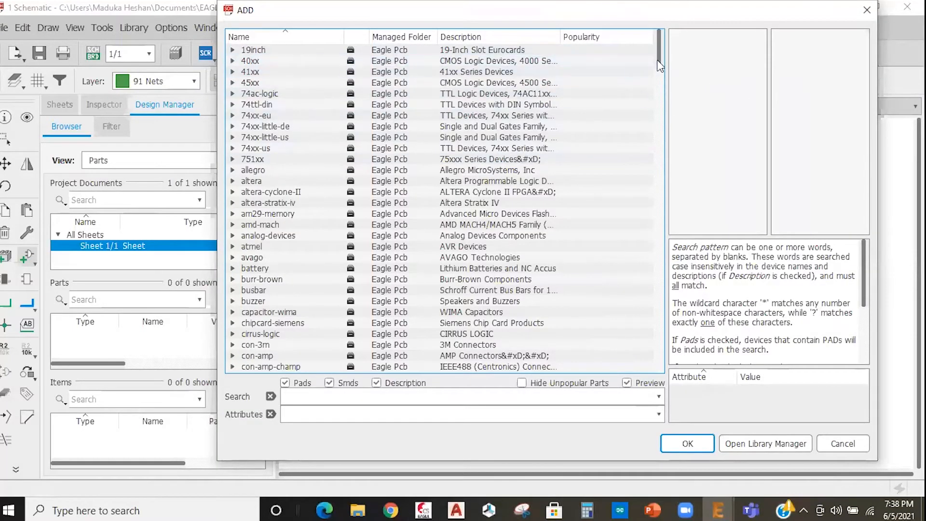
{"action": "scroll", "coordinate": [659, 87], "scroll_direction": "down", "scroll_amount": 7}
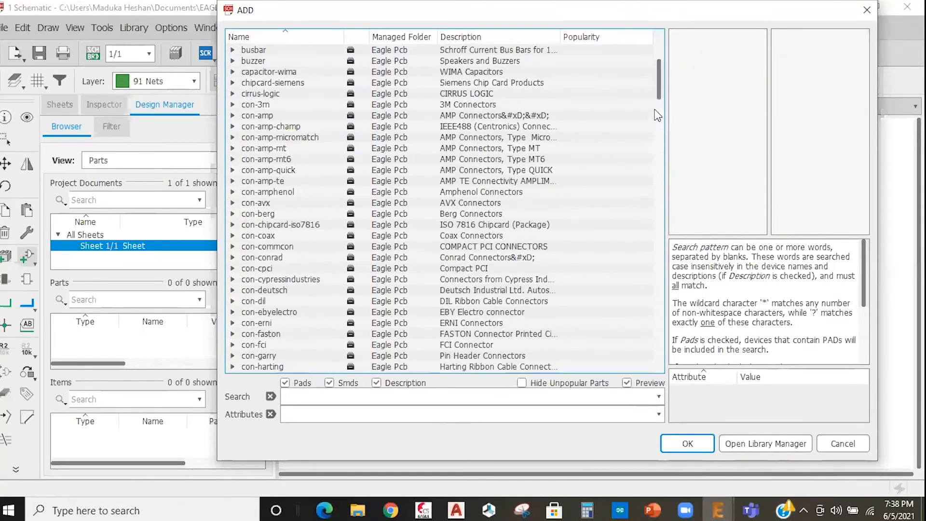
{"action": "scroll", "coordinate": [655, 145], "scroll_direction": "down", "scroll_amount": 8}
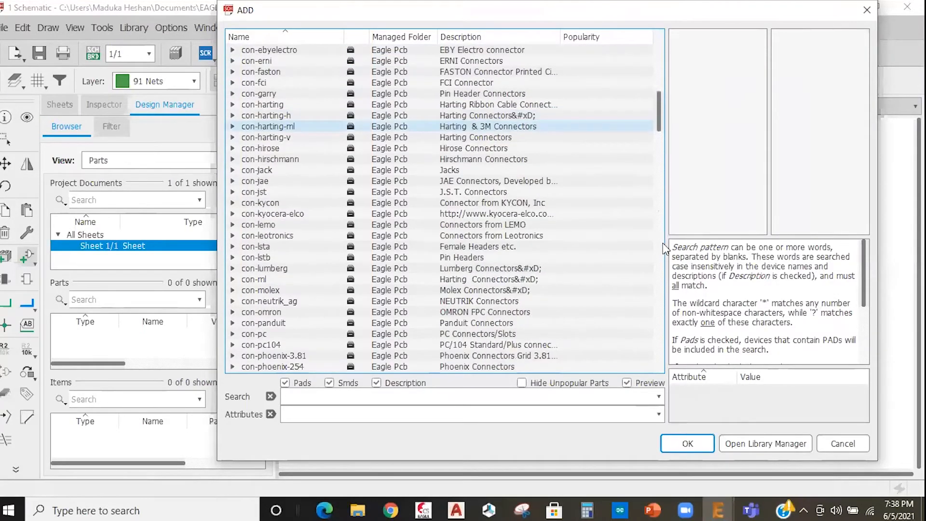
{"action": "scroll", "coordinate": [668, 299], "scroll_direction": "down", "scroll_amount": 20}
{"action": "scroll", "coordinate": [667, 352], "scroll_direction": "down", "scroll_amount": 10}
{"action": "left_click_drag", "start_coordinate": [656, 105], "coordinate": [655, 61]}
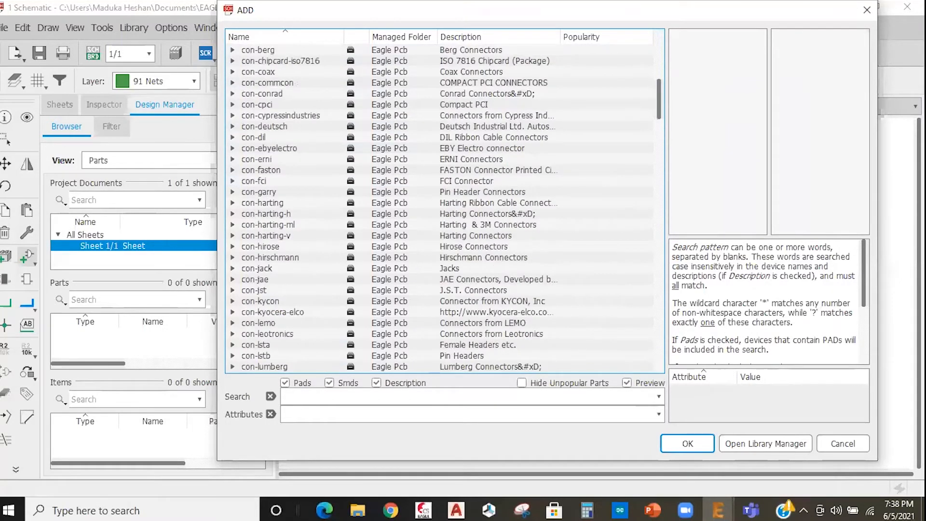
{"action": "left_click_drag", "start_coordinate": [658, 99], "coordinate": [654, 71]}
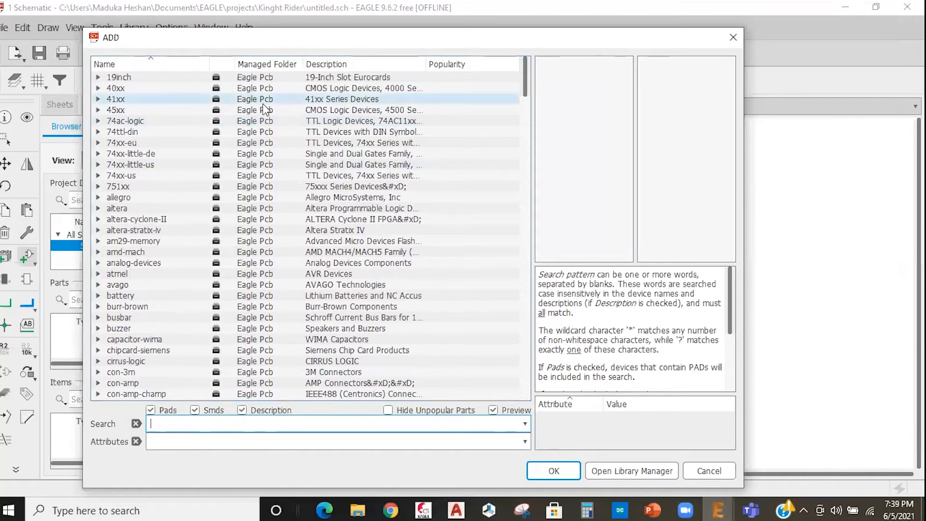
Search the part libraries for 555, and repeat the search with wildcards as *555*
{"action": "type", "text": "555"}
{"action": "key", "text": "Return"}
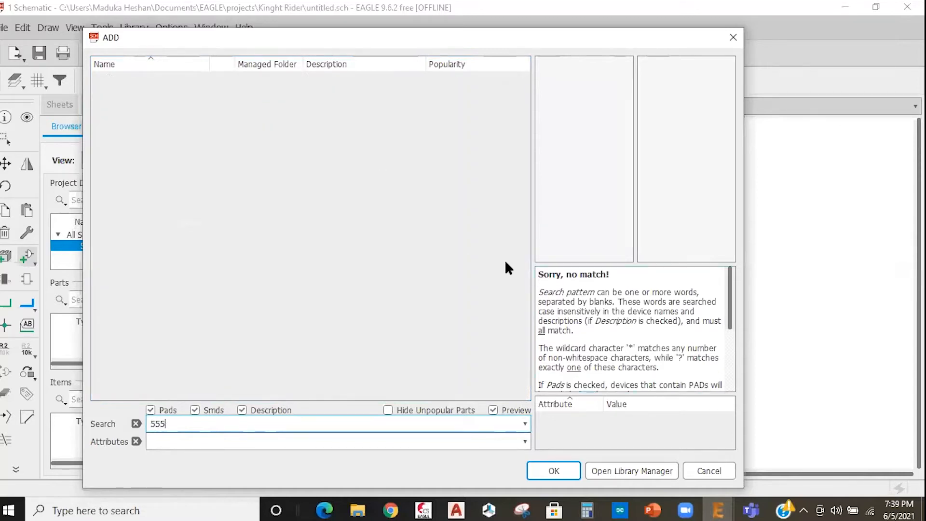
{"action": "double_click", "coordinate": [170, 428]}
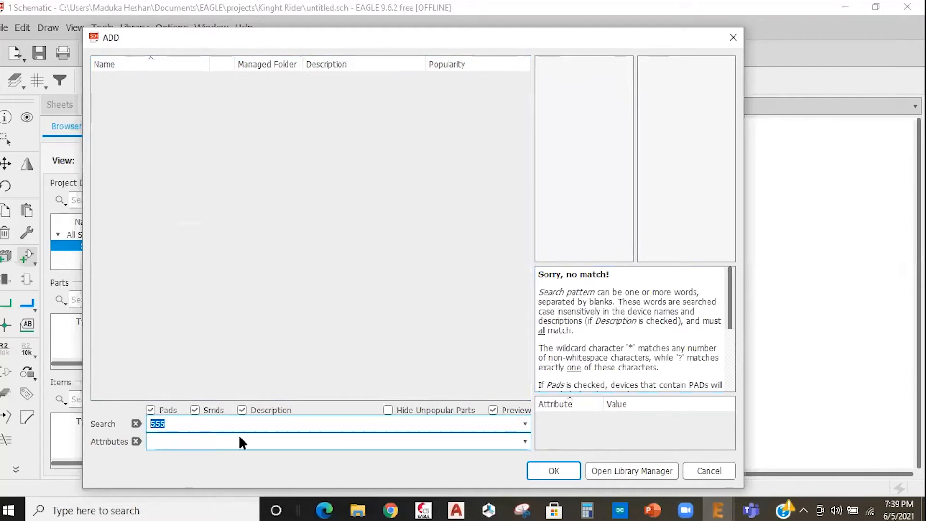
{"action": "left_click", "coordinate": [193, 424]}
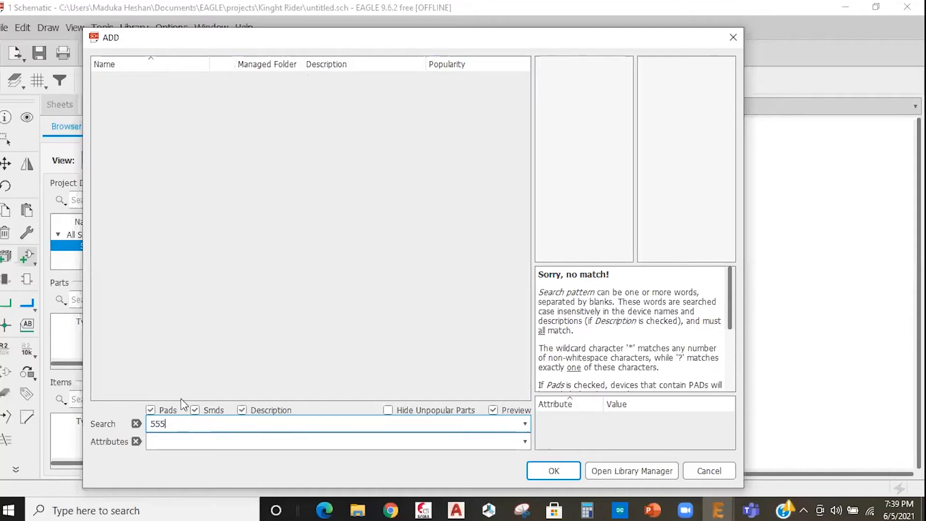
{"action": "type", "text": "*"}
{"action": "key", "text": "Left"}
{"action": "key", "text": "Left"}
{"action": "key", "text": "Left"}
{"action": "left_click", "coordinate": [556, 471]}
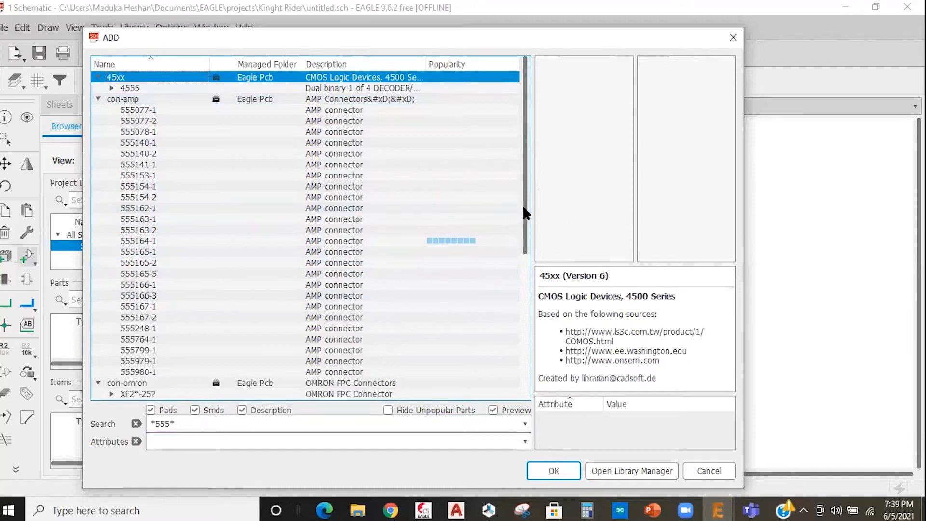
Locate the *555 timer in the linear library and expand its device variants
{"action": "scroll", "coordinate": [434, 263], "scroll_direction": "down", "scroll_amount": 1}
{"action": "scroll", "coordinate": [433, 261], "scroll_direction": "down", "scroll_amount": 2}
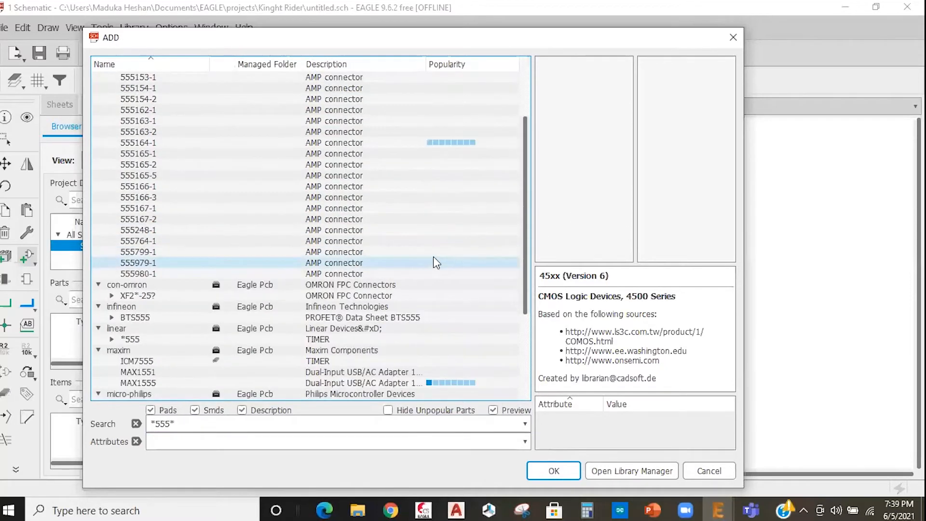
{"action": "scroll", "coordinate": [434, 275], "scroll_direction": "down", "scroll_amount": 2}
{"action": "left_click", "coordinate": [322, 274]}
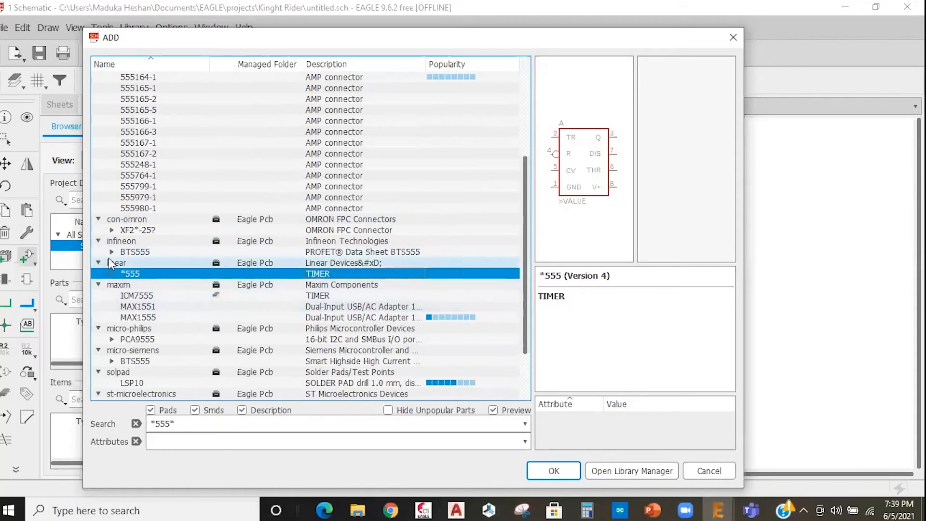
{"action": "left_click", "coordinate": [110, 272]}
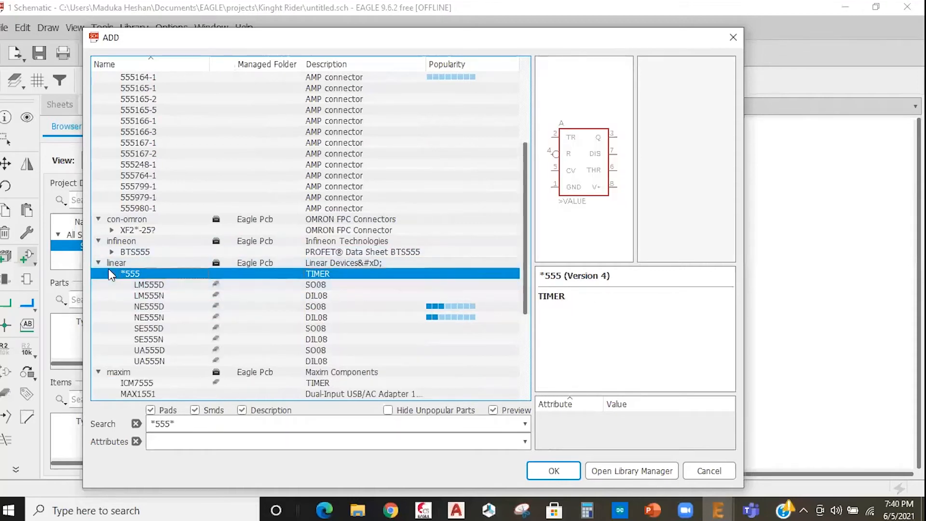
{"action": "scroll", "coordinate": [186, 289], "scroll_direction": "down", "scroll_amount": 1}
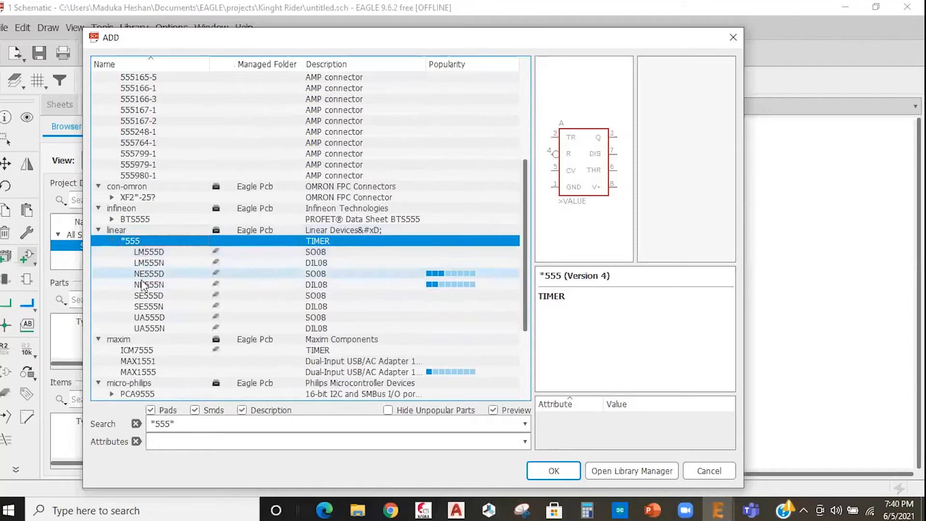
Compare the footprint previews of the LM555D and LM555N timer variants
{"action": "left_click", "coordinate": [153, 252]}
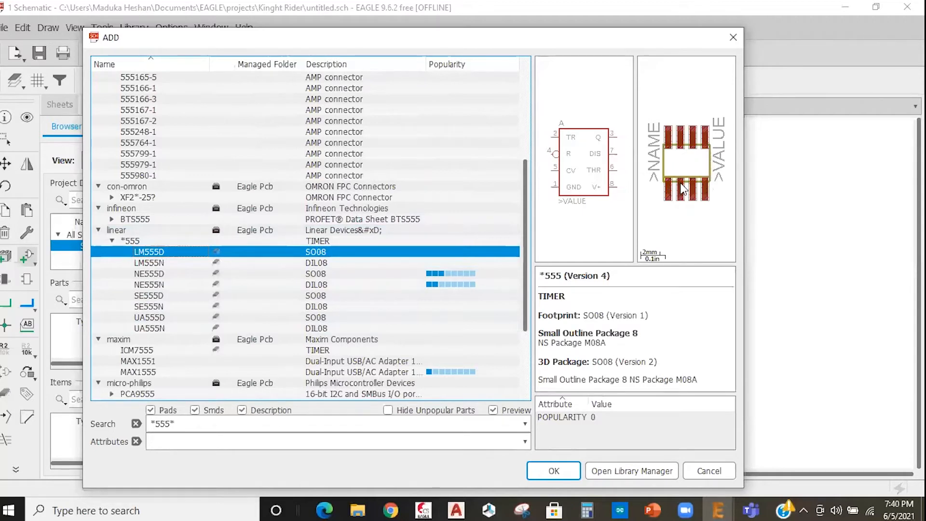
{"action": "left_click", "coordinate": [152, 262]}
{"action": "left_click", "coordinate": [147, 252]}
Compare the surface-mount SO08 footprint of NE555D with the through-hole DIL08 footprint of NE555N
{"action": "left_click", "coordinate": [147, 274]}
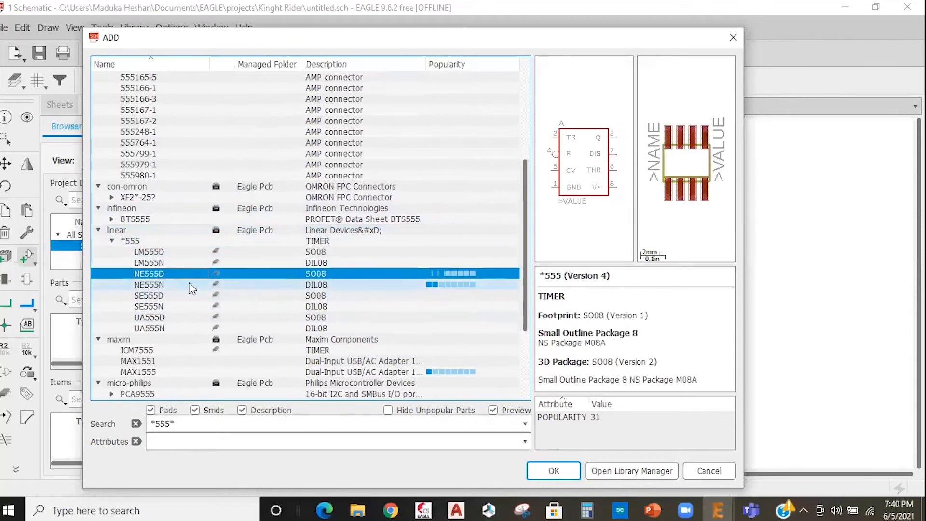
{"action": "left_click", "coordinate": [151, 281]}
{"action": "left_click", "coordinate": [156, 275]}
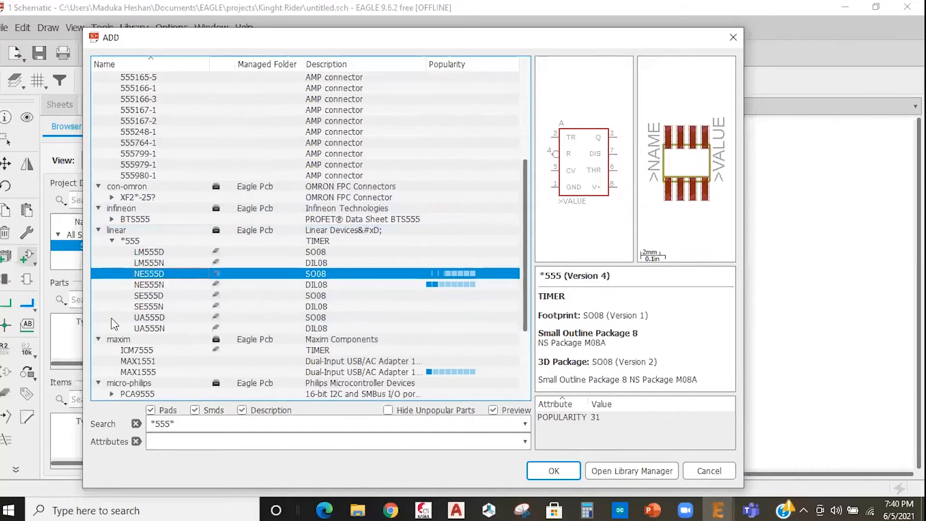
{"action": "left_click", "coordinate": [161, 283]}
{"action": "left_click", "coordinate": [156, 277]}
{"action": "left_click", "coordinate": [158, 282]}
{"action": "left_click", "coordinate": [158, 277]}
{"action": "left_click", "coordinate": [159, 284]}
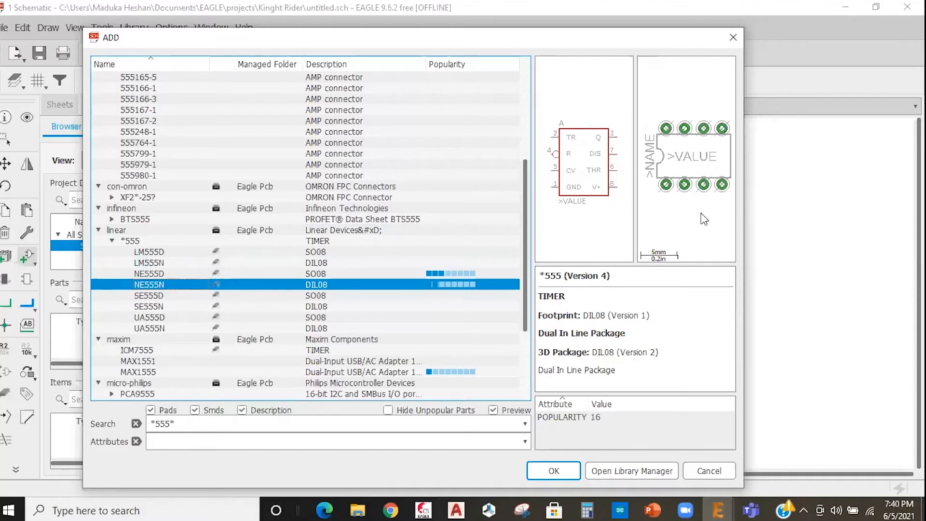
{"action": "left_click", "coordinate": [203, 274]}
{"action": "left_click", "coordinate": [200, 285]}
{"action": "left_click", "coordinate": [203, 276]}
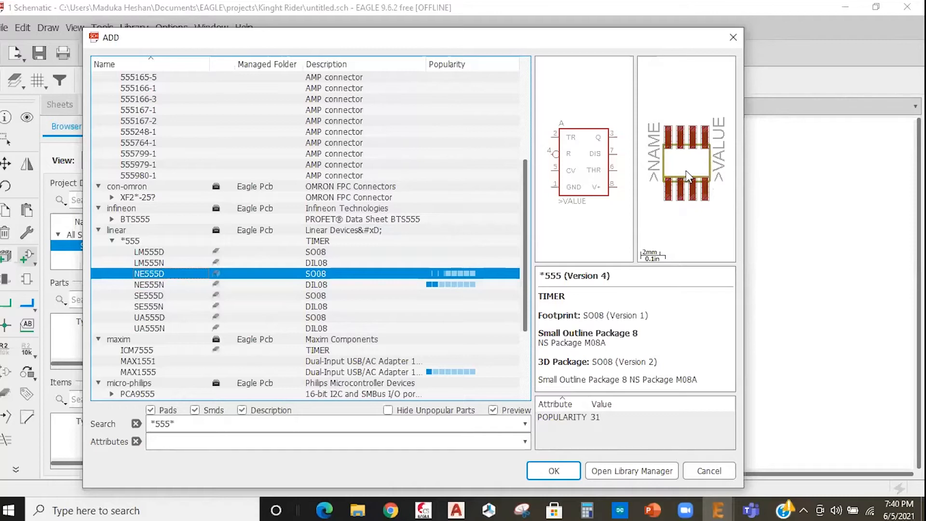
{"action": "left_click", "coordinate": [166, 283]}
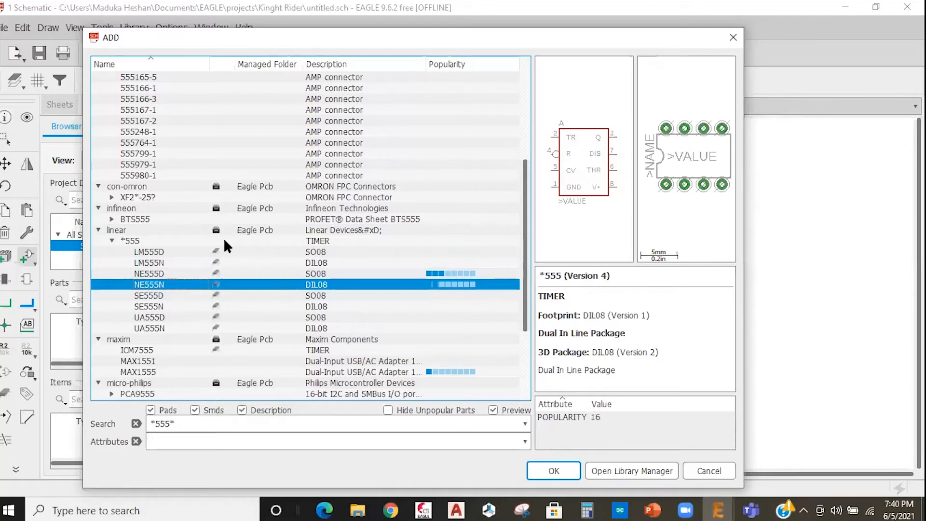
{"action": "left_click", "coordinate": [137, 272]}
{"action": "left_click", "coordinate": [169, 283]}
{"action": "left_click", "coordinate": [132, 275]}
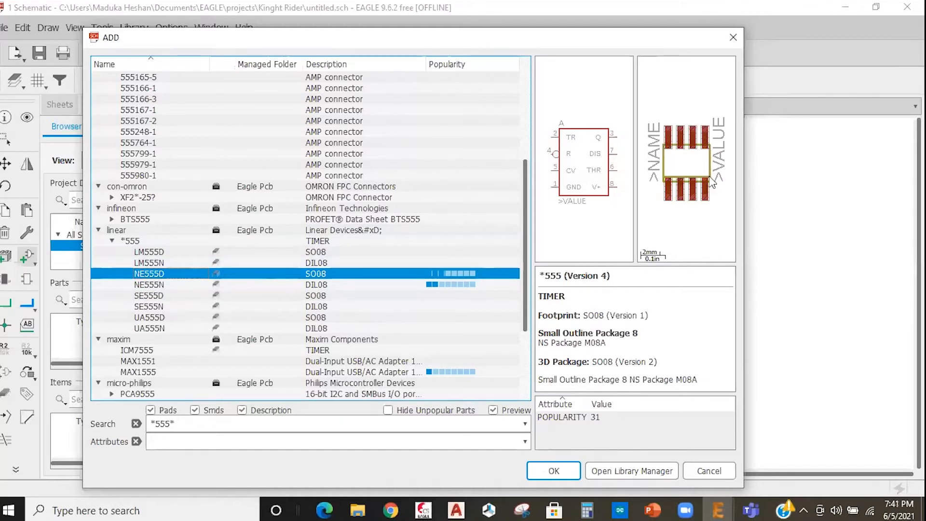
Add the NE555N timer in the DIL08 package and place three copies side by side on the schematic
{"action": "left_click", "coordinate": [216, 286]}
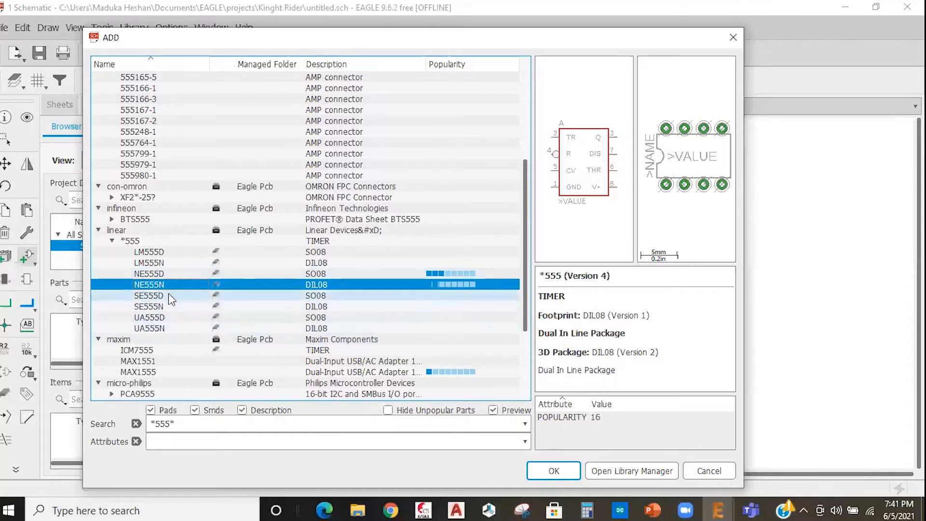
{"action": "left_click", "coordinate": [554, 470]}
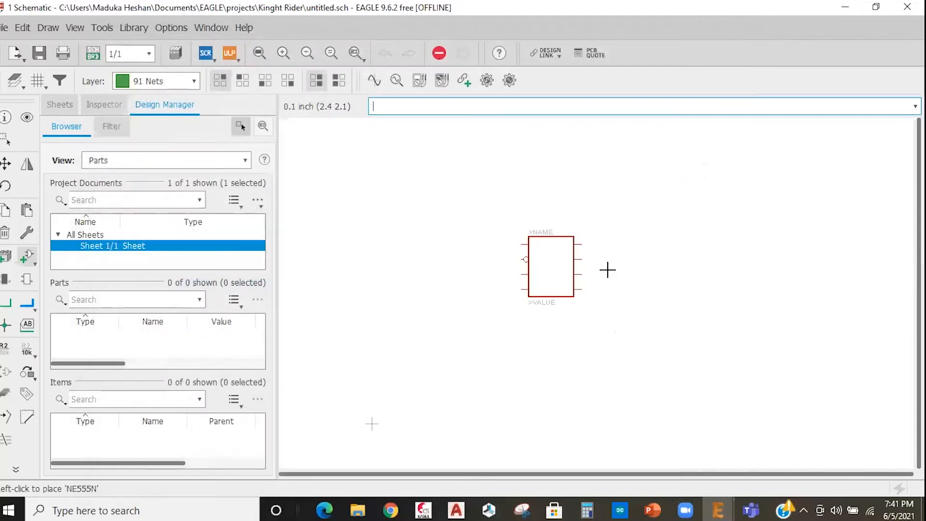
{"action": "left_click", "coordinate": [537, 274]}
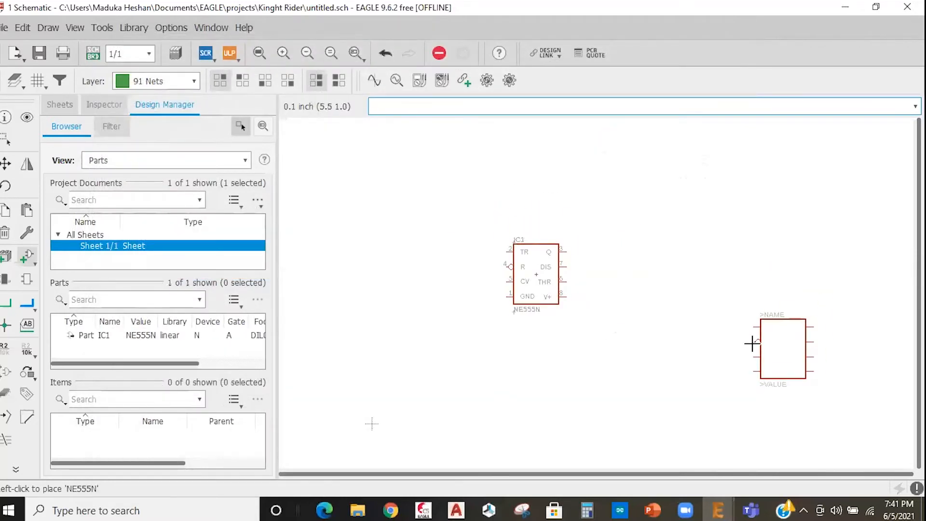
{"action": "left_click", "coordinate": [618, 274]}
{"action": "left_click", "coordinate": [708, 274]}
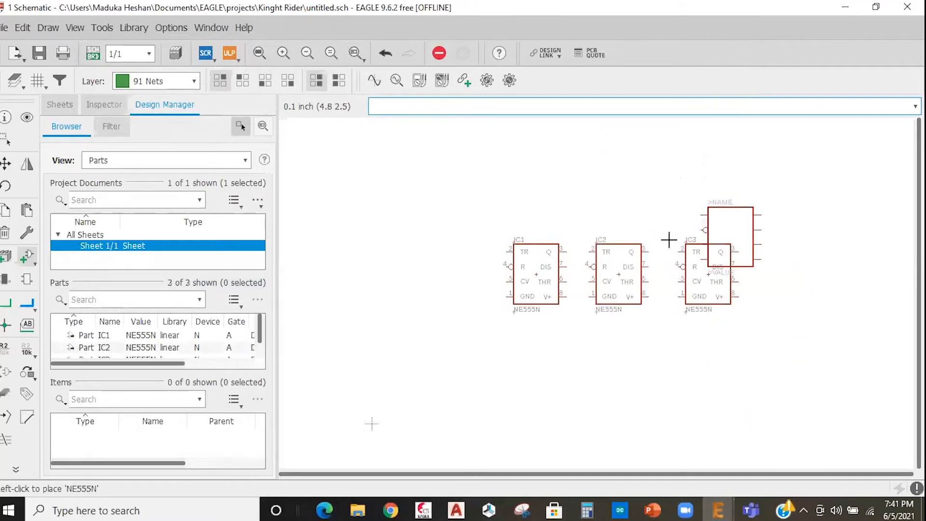
Search the component libraries for *4017* and expand the 4017 counter/divider in the 40xx library
{"action": "key", "text": "Escape"}
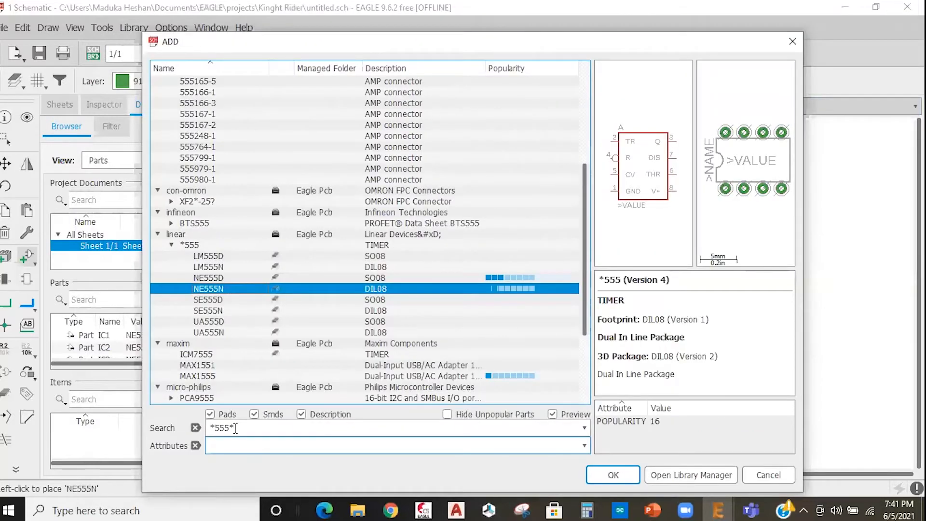
{"action": "left_click", "coordinate": [235, 428]}
{"action": "key", "text": "BackSpace"}
{"action": "key", "text": "BackSpace"}
{"action": "key", "text": "BackSpace"}
{"action": "type", "text": "4017"}
{"action": "key", "text": "Return"}
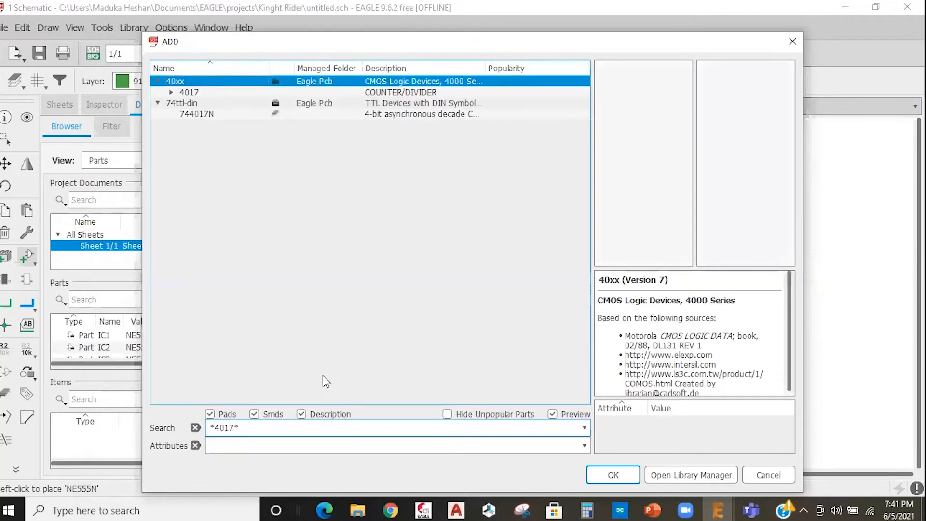
{"action": "left_click", "coordinate": [171, 92]}
Compare the surface-mount SO16 footprint of the 4017D with the through-hole DIL16 footprint of the 4017N
{"action": "left_click_drag", "start_coordinate": [239, 427], "coordinate": [211, 427]}
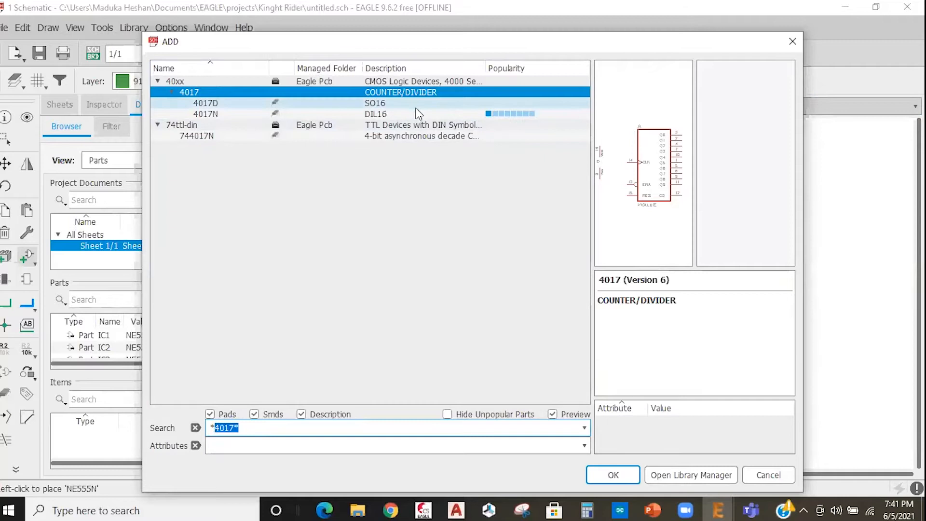
{"action": "left_click", "coordinate": [217, 104]}
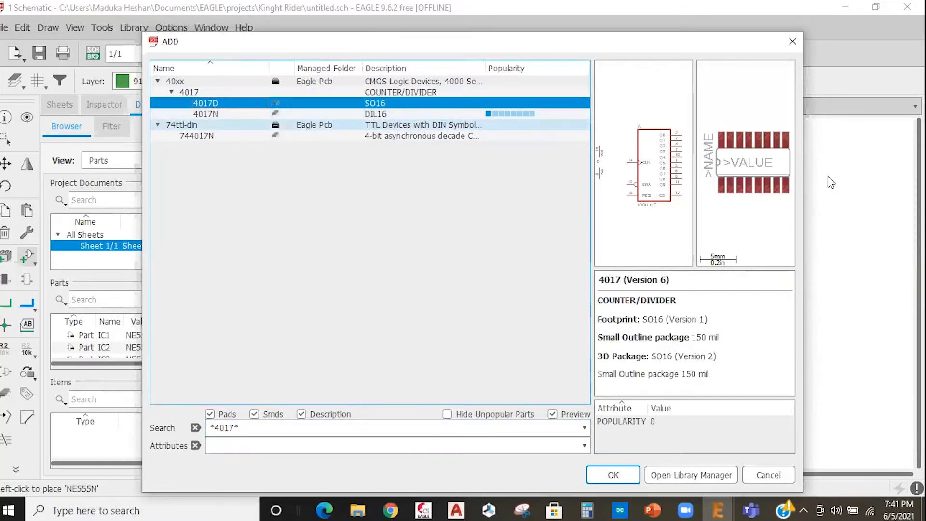
{"action": "left_click", "coordinate": [216, 114]}
{"action": "left_click", "coordinate": [248, 103]}
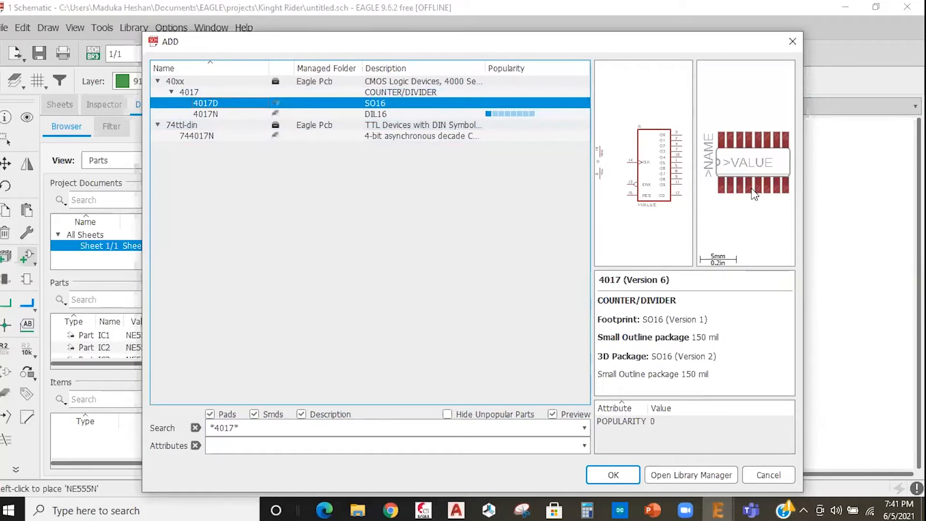
{"action": "left_click", "coordinate": [224, 115]}
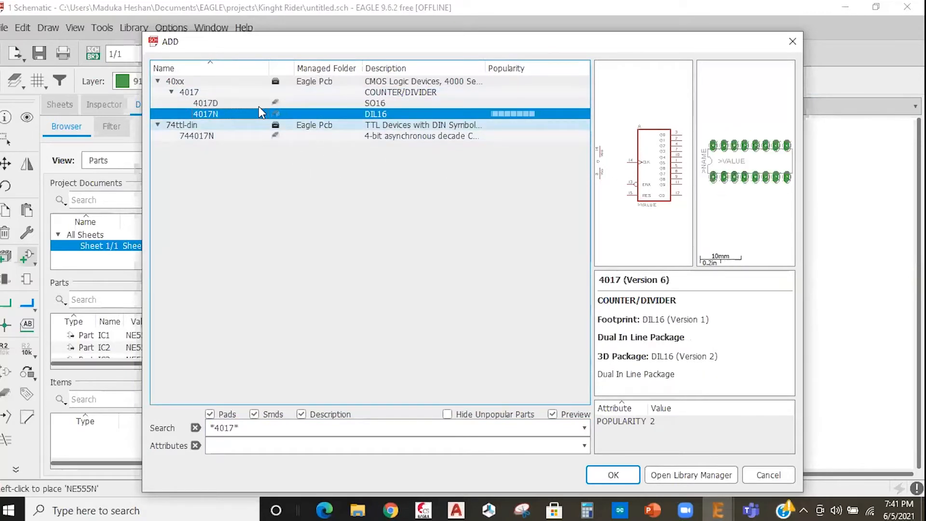
{"action": "left_click", "coordinate": [235, 103]}
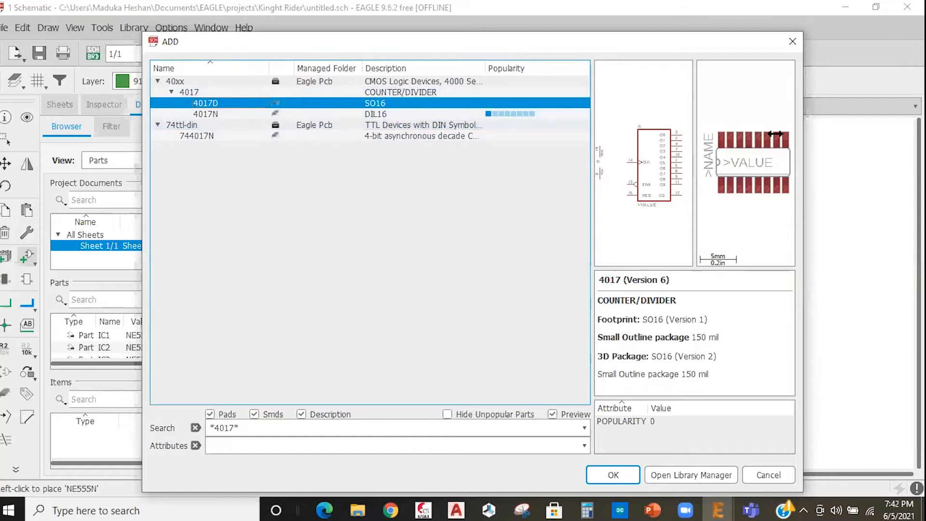
Add the 4017N counter in the DIL16 package and place it to the right of the three NE555N timers
{"action": "left_click", "coordinate": [217, 115]}
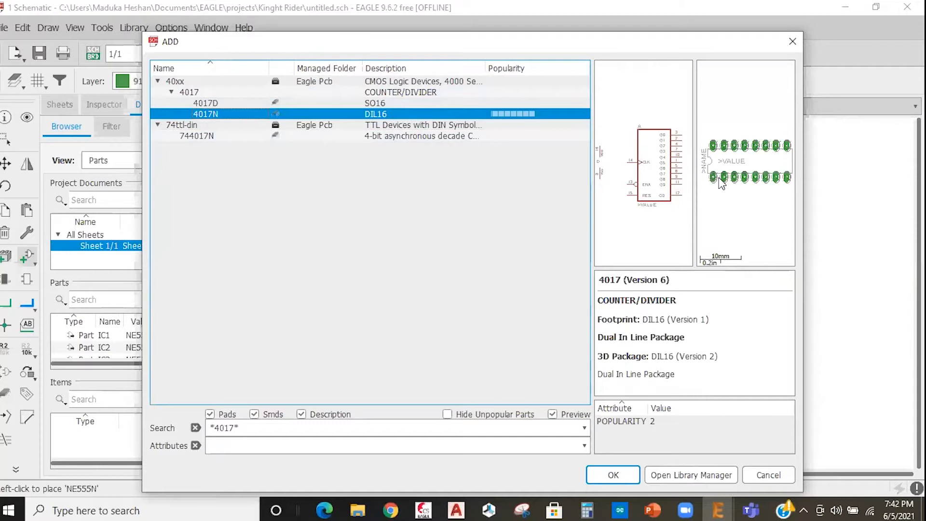
{"action": "left_click", "coordinate": [613, 475]}
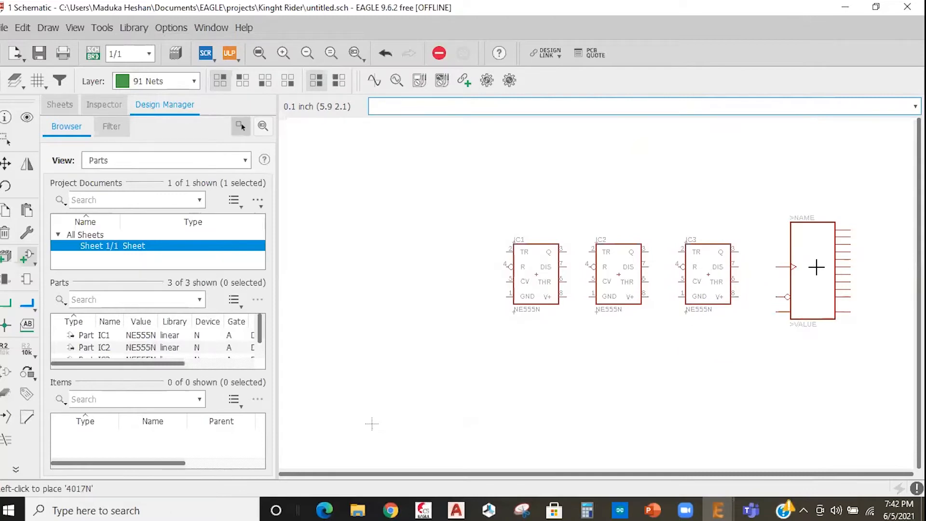
{"action": "left_click", "coordinate": [816, 266]}
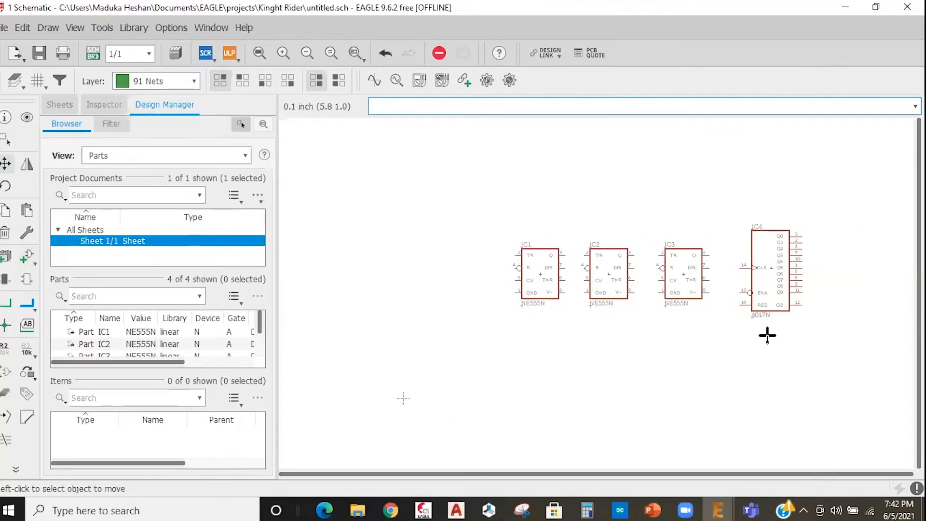
{"action": "scroll", "coordinate": [683, 250], "scroll_direction": "down", "scroll_amount": 2}
{"action": "scroll", "coordinate": [678, 250], "scroll_direction": "up", "scroll_amount": 3}
{"action": "scroll", "coordinate": [451, 256], "scroll_direction": "down", "scroll_amount": 4}
{"action": "scroll", "coordinate": [643, 244], "scroll_direction": "up", "scroll_amount": 5}
{"action": "scroll", "coordinate": [585, 289], "scroll_direction": "down", "scroll_amount": 2}
{"action": "scroll", "coordinate": [527, 320], "scroll_direction": "up", "scroll_amount": 1}
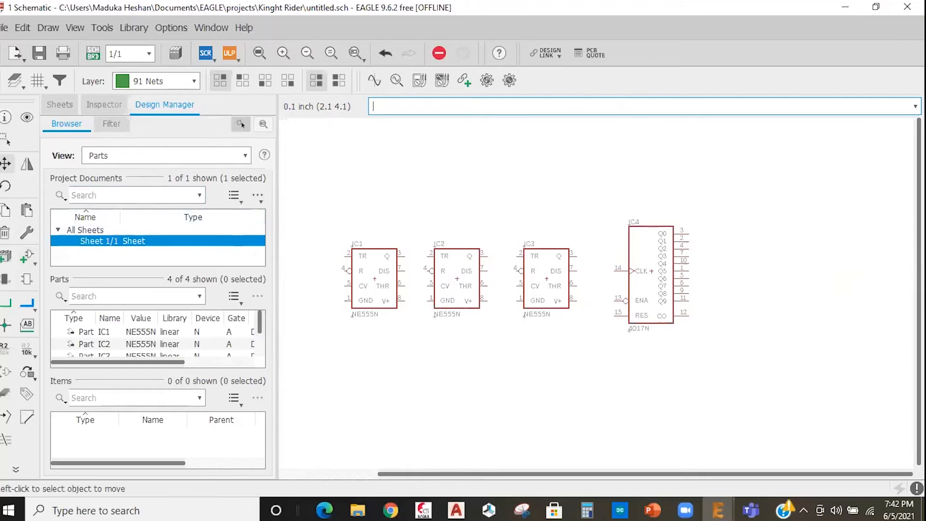
Delete the two extra NE555N timers, IC2 and IC3, from the schematic
{"action": "left_click", "coordinate": [5, 235]}
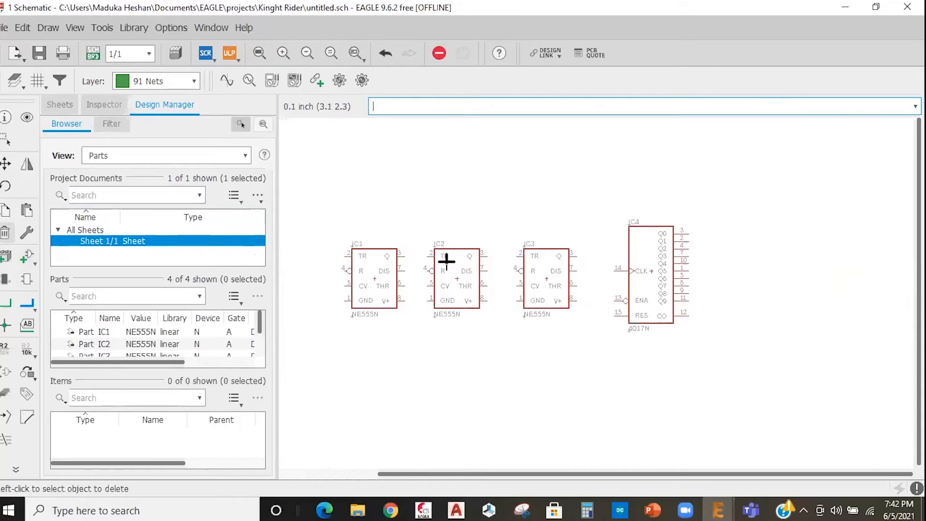
{"action": "scroll", "coordinate": [446, 261], "scroll_direction": "up", "scroll_amount": 2}
{"action": "scroll", "coordinate": [586, 268], "scroll_direction": "down", "scroll_amount": 2}
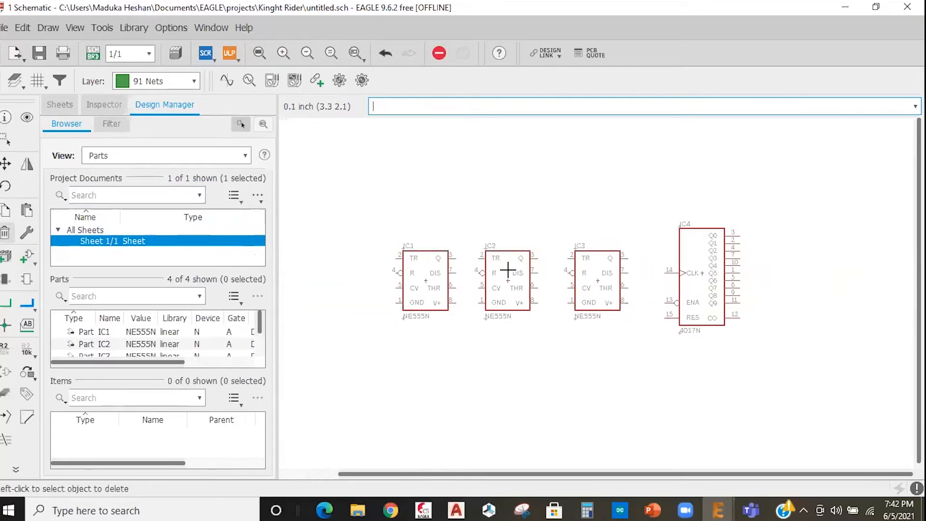
{"action": "scroll", "coordinate": [506, 268], "scroll_direction": "up", "scroll_amount": 1}
{"action": "scroll", "coordinate": [471, 260], "scroll_direction": "up", "scroll_amount": 2}
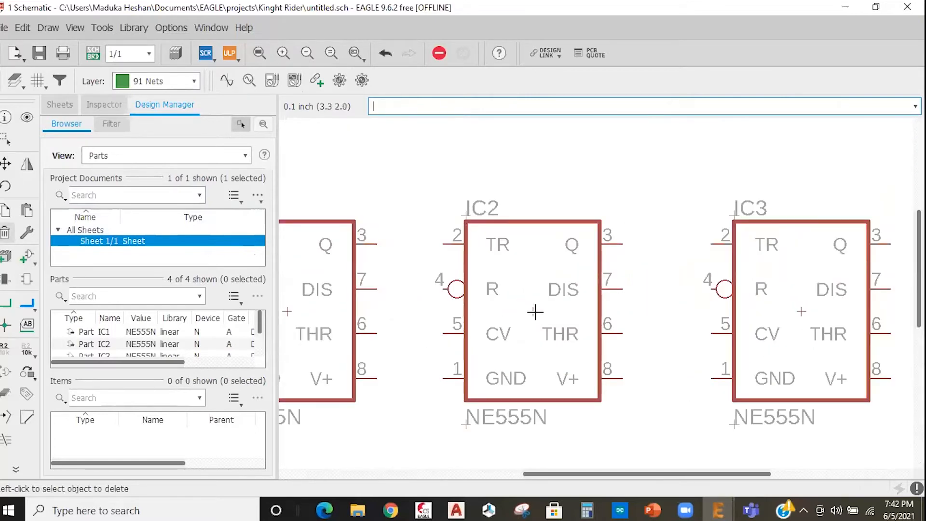
{"action": "scroll", "coordinate": [532, 314], "scroll_direction": "down", "scroll_amount": 2}
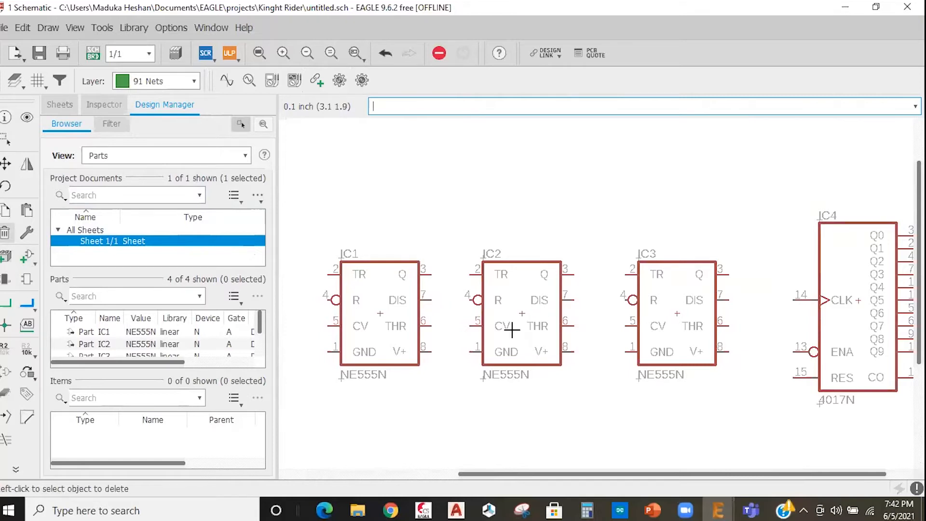
{"action": "left_click", "coordinate": [522, 313]}
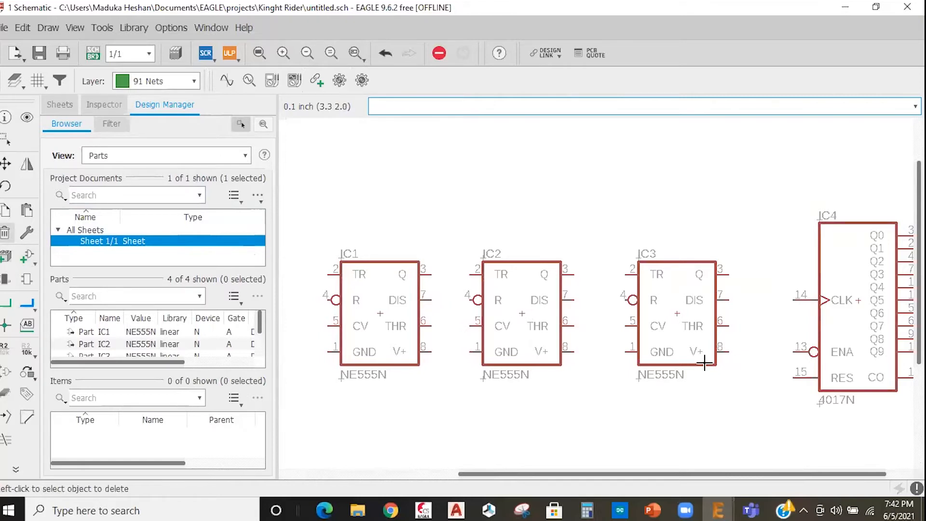
{"action": "left_click", "coordinate": [678, 314]}
{"action": "scroll", "coordinate": [584, 303], "scroll_direction": "down", "scroll_amount": 2}
Move the NE555N timer IC1 slightly, keeping it to the left of the 4017N counter
{"action": "left_click", "coordinate": [6, 163]}
{"action": "scroll", "coordinate": [474, 302], "scroll_direction": "up", "scroll_amount": 2}
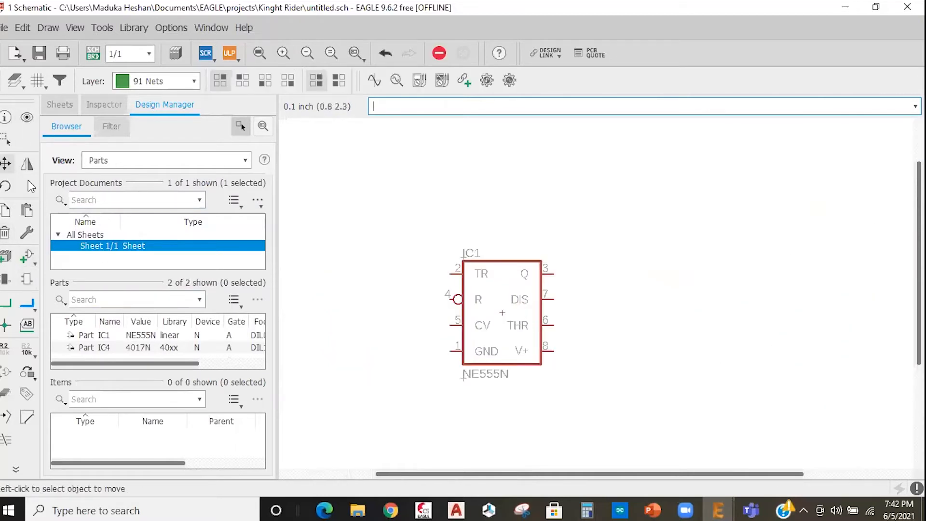
{"action": "left_click", "coordinate": [501, 314]}
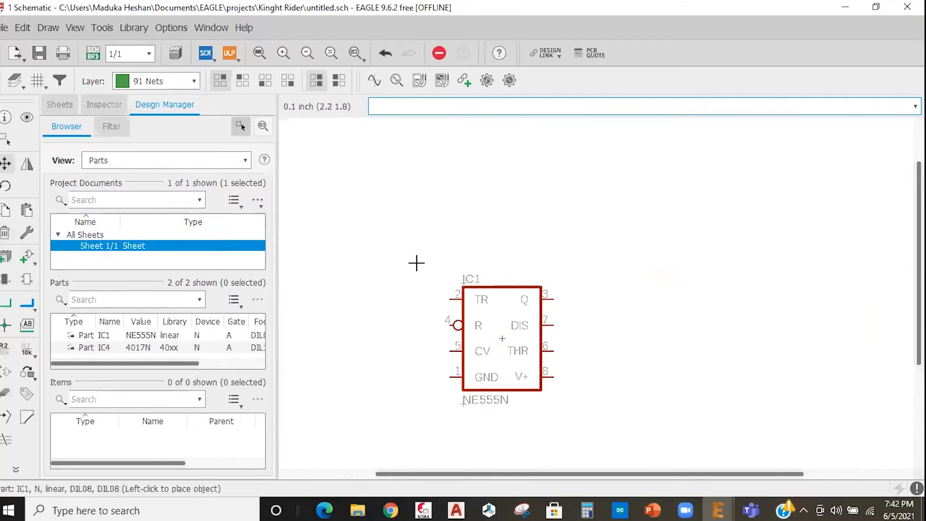
{"action": "scroll", "coordinate": [489, 294], "scroll_direction": "down", "scroll_amount": 3}
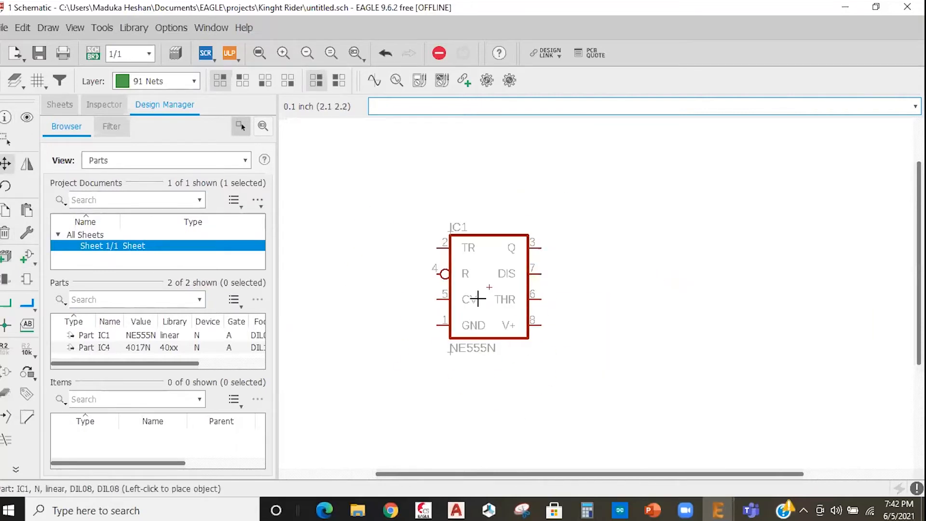
{"action": "left_click", "coordinate": [480, 307]}
{"action": "scroll", "coordinate": [496, 306], "scroll_direction": "up", "scroll_amount": 3}
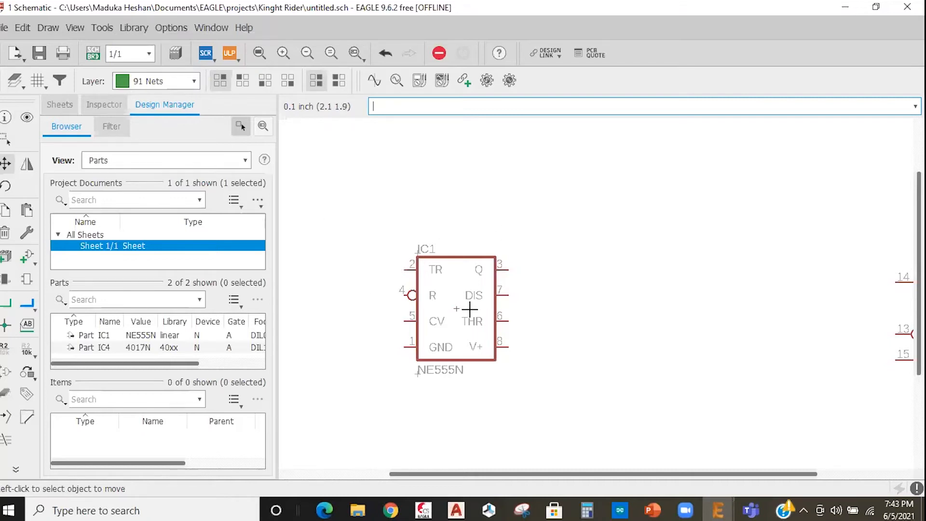
{"action": "scroll", "coordinate": [458, 304], "scroll_direction": "down", "scroll_amount": 3}
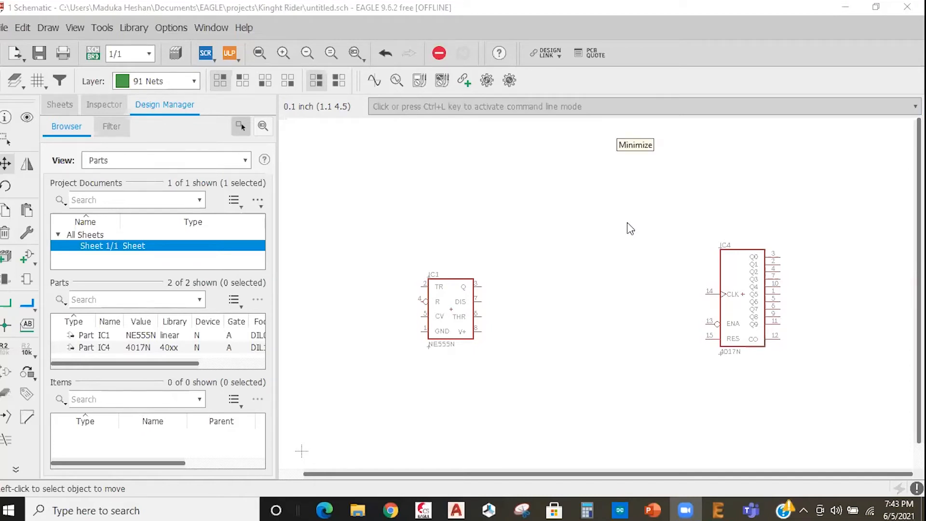
Reopen the component list without a search filter and expand the rcl library of resistors, capacitors and inductors
{"action": "left_click", "coordinate": [28, 258]}
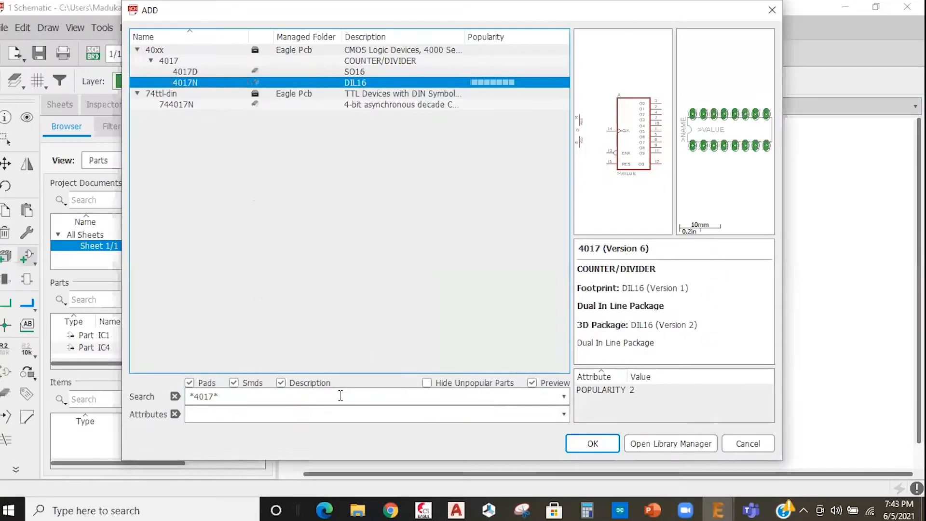
{"action": "left_click_drag", "start_coordinate": [341, 396], "coordinate": [157, 400]}
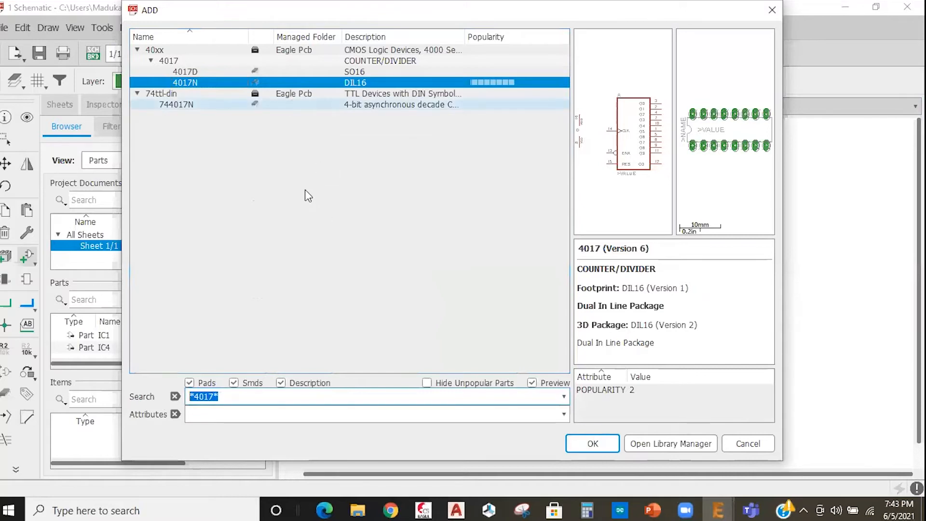
{"action": "key", "text": "BackSpace"}
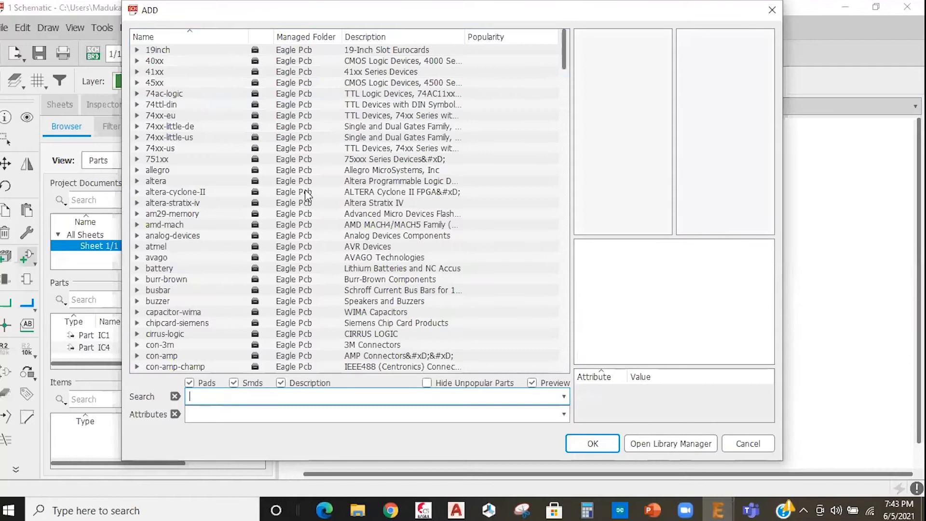
{"action": "scroll", "coordinate": [562, 71], "scroll_direction": "down", "scroll_amount": 6}
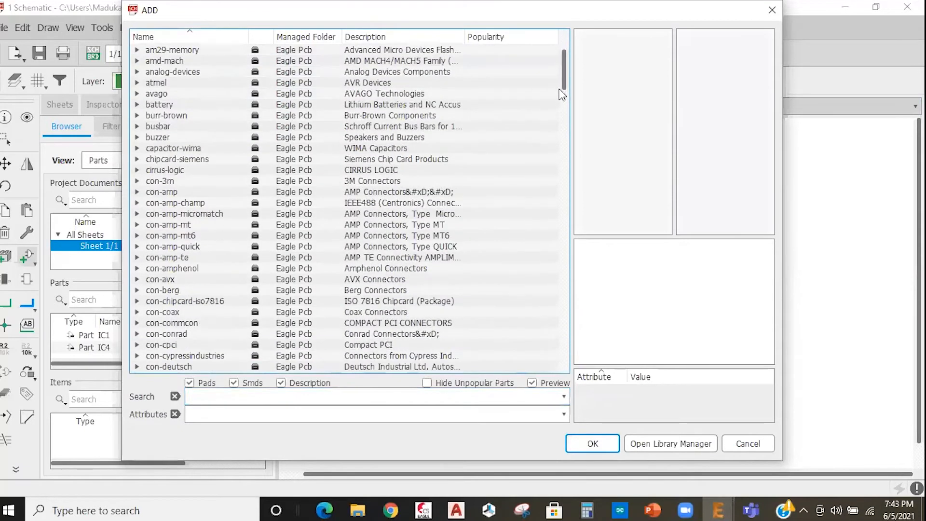
{"action": "scroll", "coordinate": [557, 104], "scroll_direction": "down", "scroll_amount": 1}
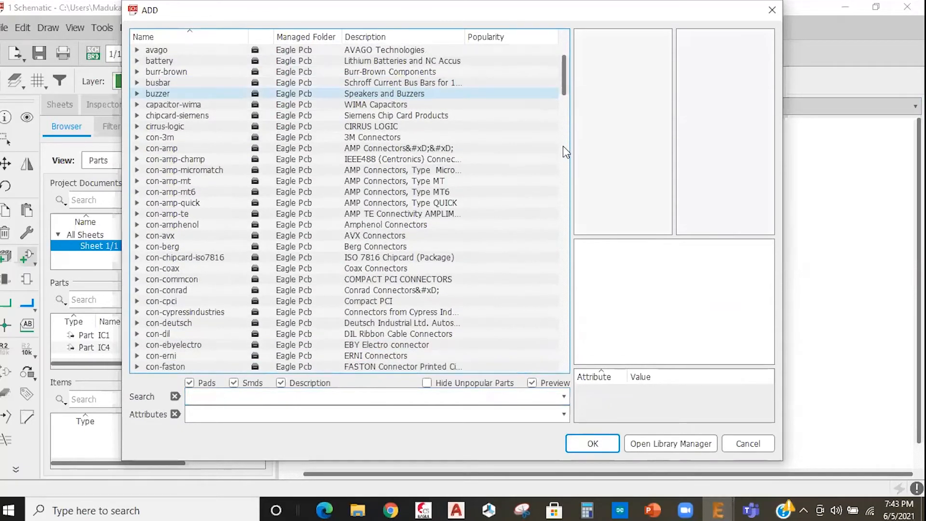
{"action": "scroll", "coordinate": [565, 138], "scroll_direction": "down", "scroll_amount": 9}
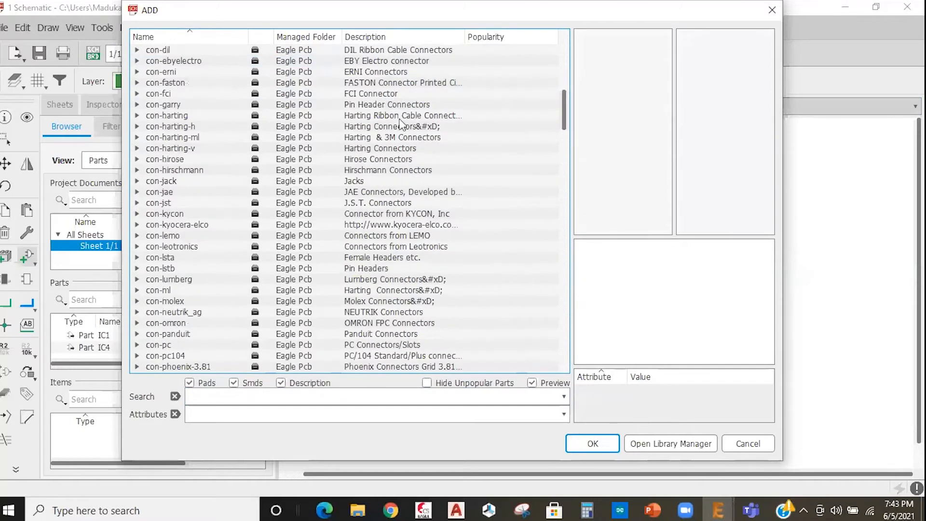
{"action": "scroll", "coordinate": [397, 118], "scroll_direction": "up", "scroll_amount": 11}
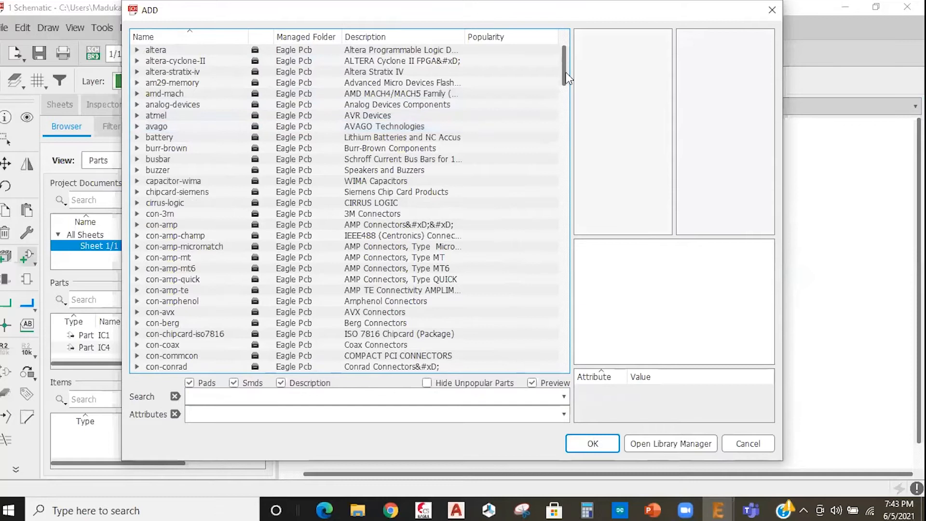
{"action": "scroll", "coordinate": [537, 227], "scroll_direction": "down", "scroll_amount": 20}
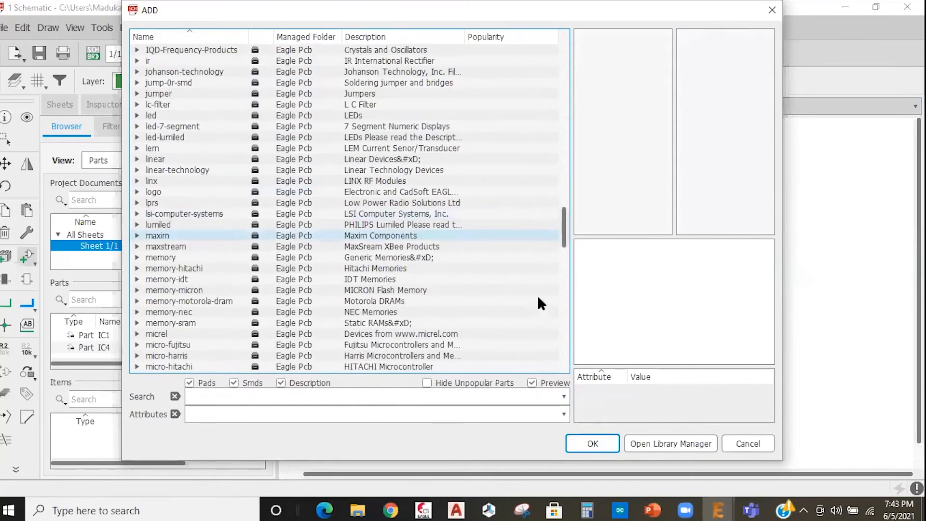
{"action": "scroll", "coordinate": [538, 298], "scroll_direction": "down", "scroll_amount": 20}
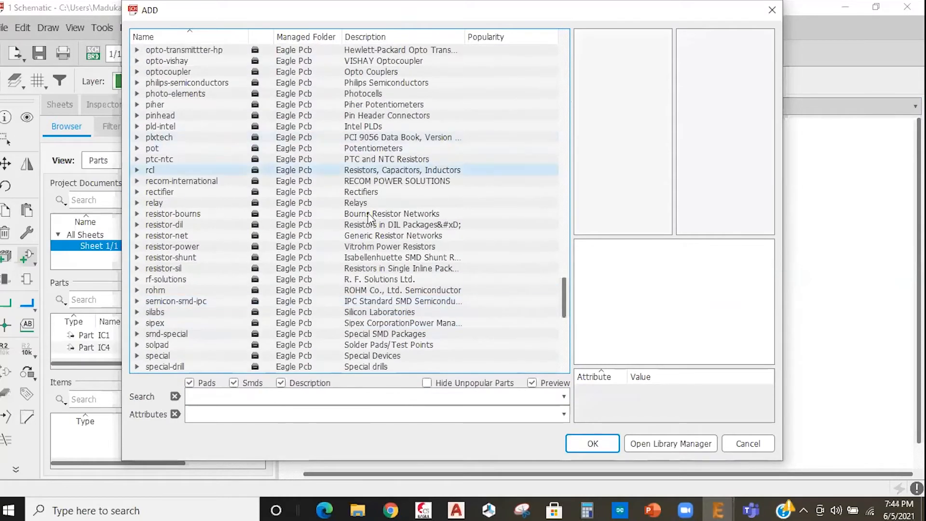
{"action": "double_click", "coordinate": [433, 170]}
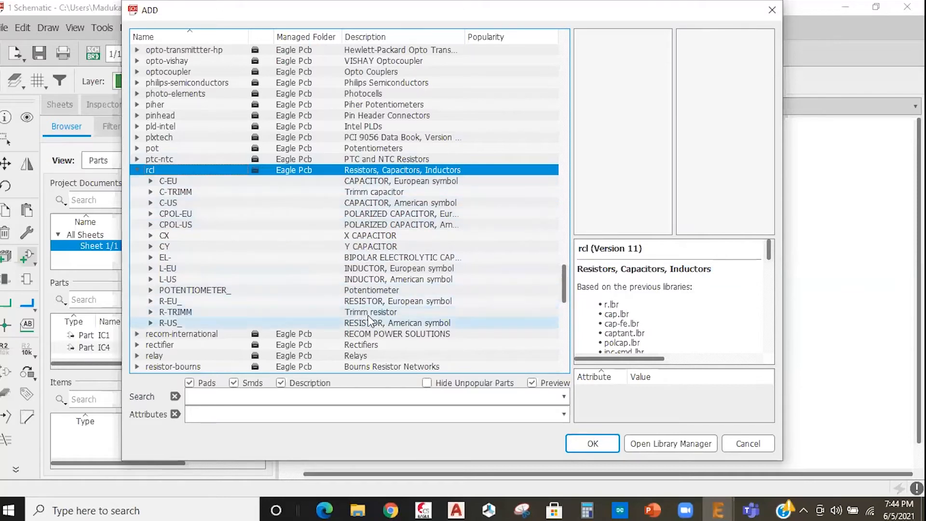
Compare the European R-EU_ resistor symbol with the American R-US_ symbol in the rcl library
{"action": "left_click", "coordinate": [243, 302]}
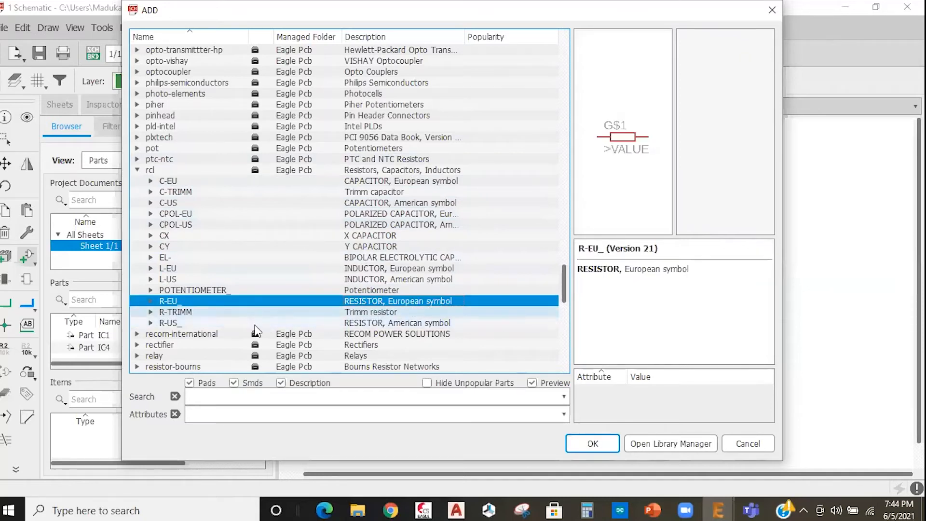
{"action": "left_click", "coordinate": [301, 325]}
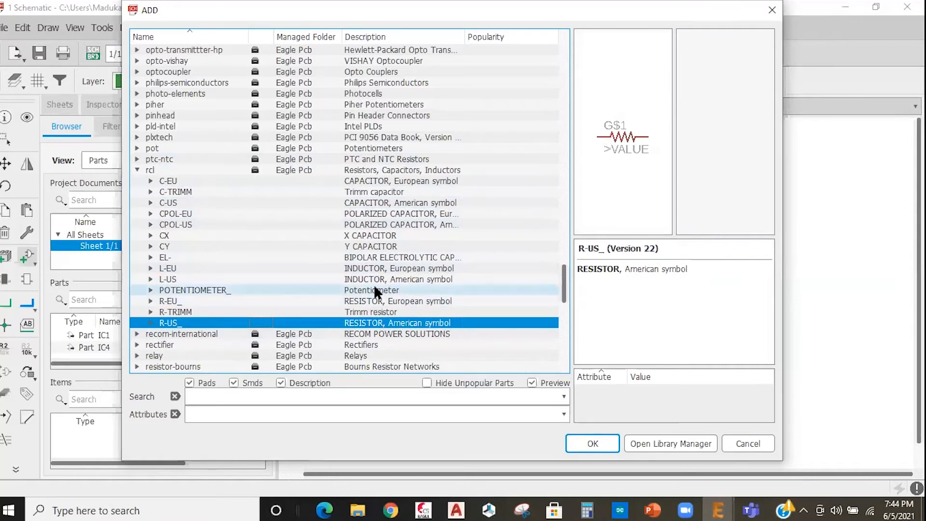
{"action": "left_click", "coordinate": [256, 301]}
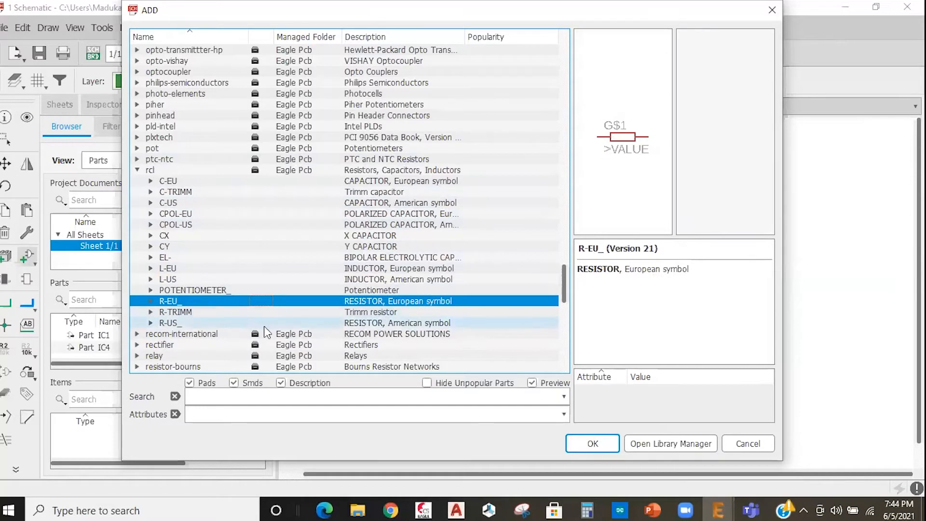
{"action": "left_click", "coordinate": [264, 324]}
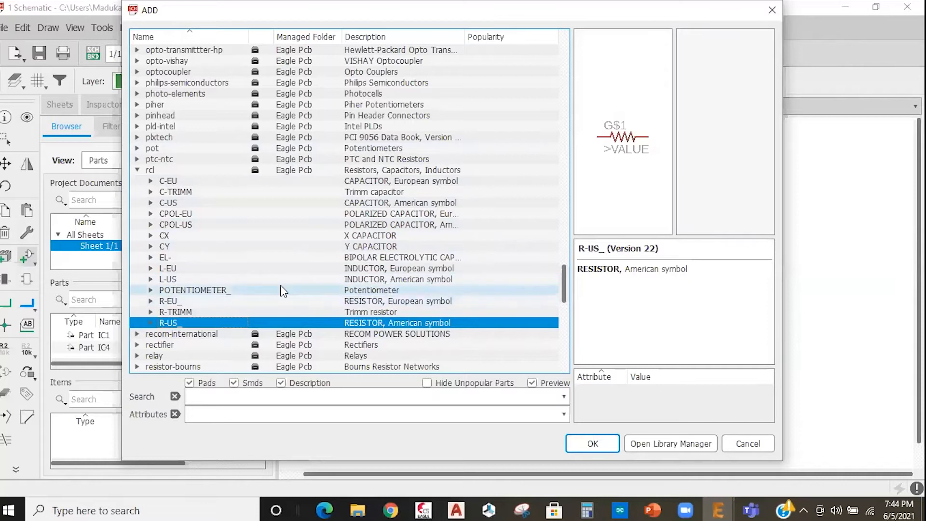
Expand the European R-EU_ resistor variants in the rcl library and examine the R-EU_0204/2V footprint and description
{"action": "left_click", "coordinate": [161, 302]}
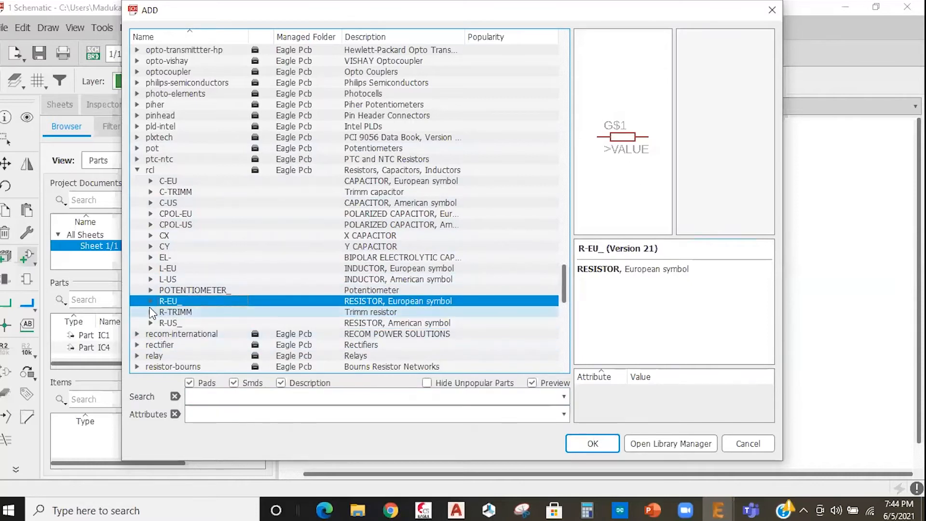
{"action": "left_click", "coordinate": [151, 302]}
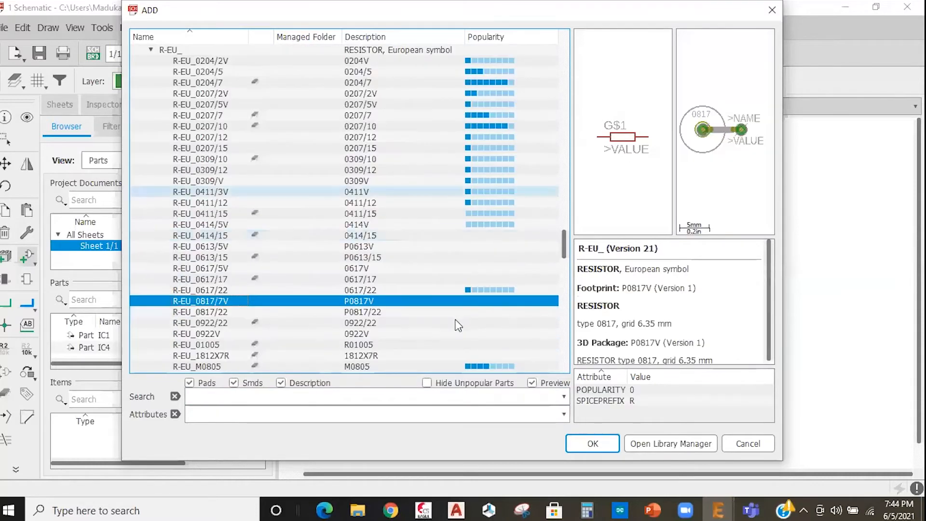
{"action": "scroll", "coordinate": [363, 180], "scroll_direction": "up", "scroll_amount": 3}
{"action": "scroll", "coordinate": [212, 145], "scroll_direction": "down", "scroll_amount": 1}
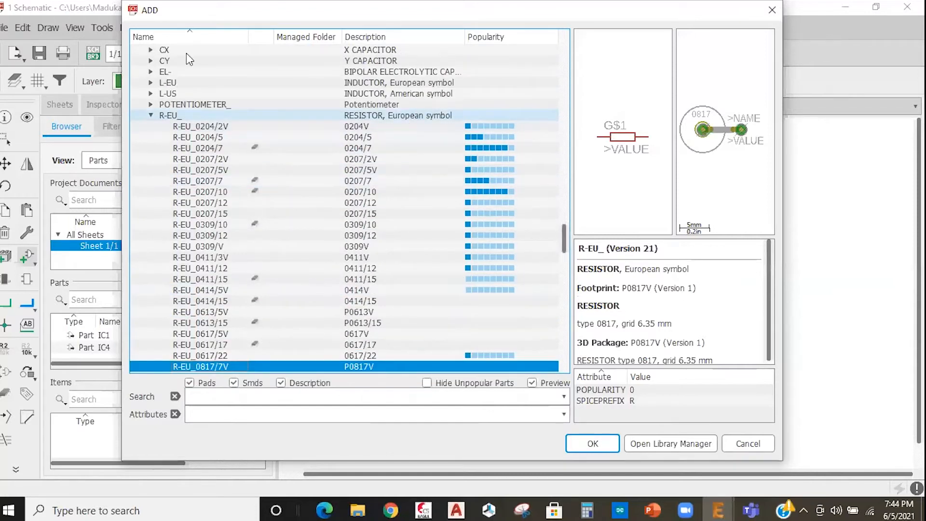
{"action": "left_click", "coordinate": [152, 116]}
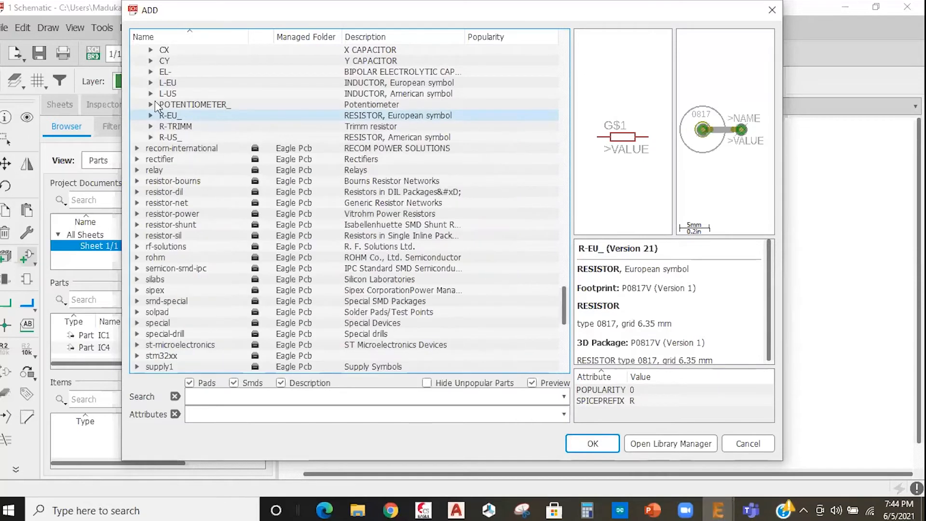
{"action": "left_click", "coordinate": [152, 116]}
{"action": "scroll", "coordinate": [204, 115], "scroll_direction": "up", "scroll_amount": 2}
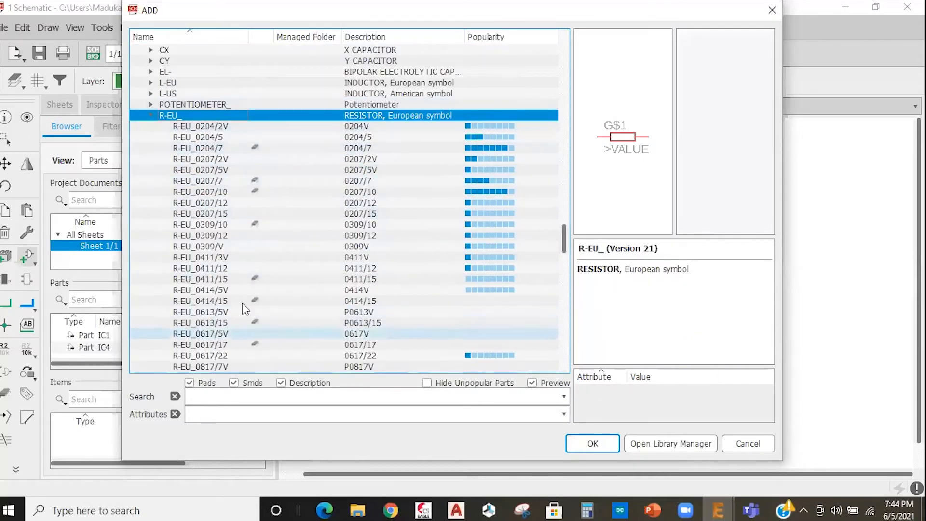
{"action": "scroll", "coordinate": [239, 267], "scroll_direction": "down", "scroll_amount": 4}
{"action": "scroll", "coordinate": [217, 128], "scroll_direction": "up", "scroll_amount": 4}
{"action": "left_click", "coordinate": [217, 126]}
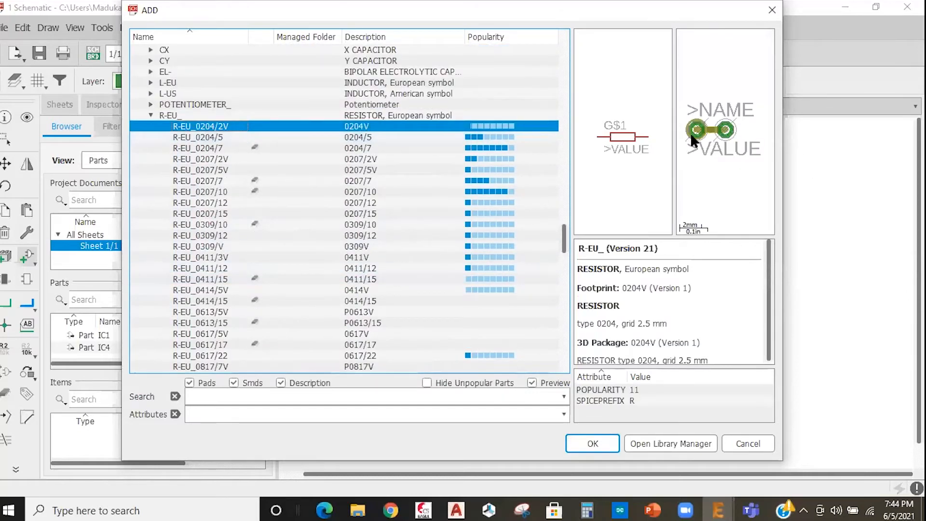
{"action": "scroll", "coordinate": [691, 312], "scroll_direction": "down", "scroll_amount": 1}
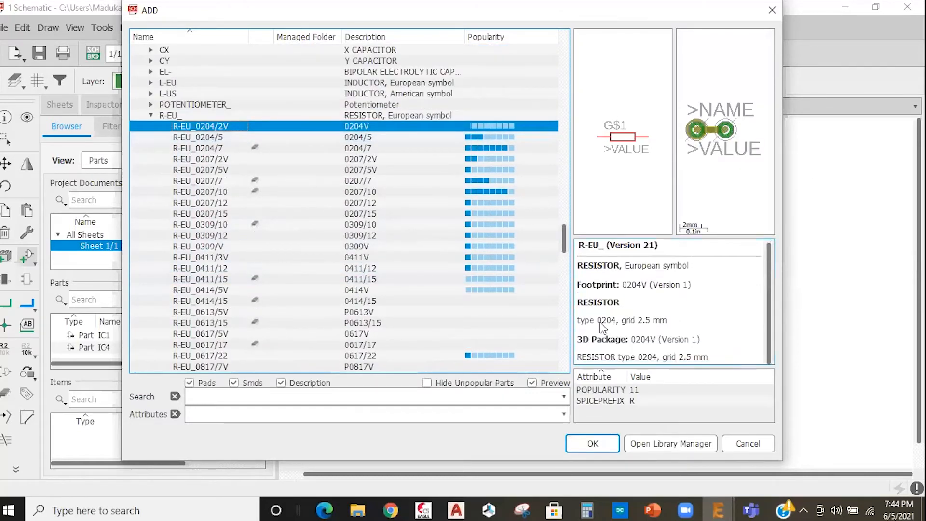
{"action": "scroll", "coordinate": [766, 306], "scroll_direction": "up", "scroll_amount": 1}
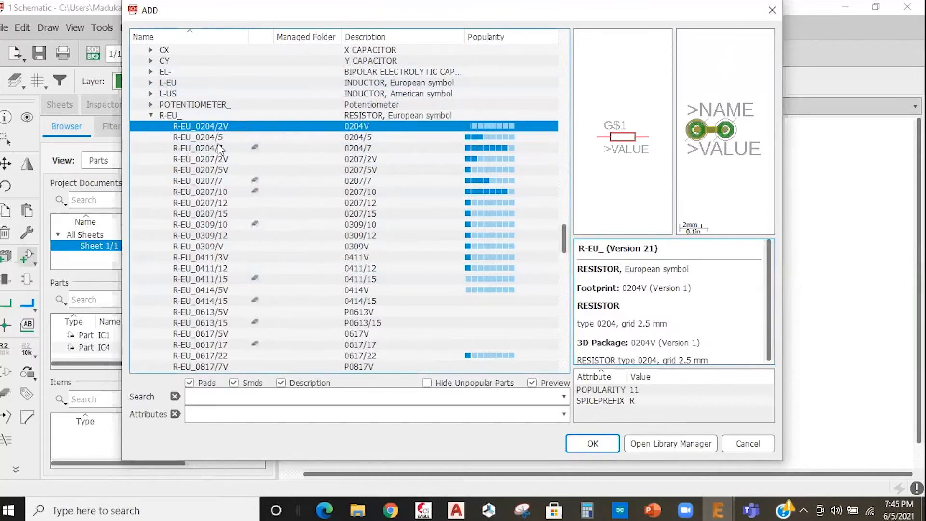
Compare the 0204 and 0207 resistor footprints and place an R-EU_0204/7 resistor between the NE555N timer and the 4017N counter
{"action": "left_click", "coordinate": [217, 147]}
{"action": "left_click", "coordinate": [217, 170]}
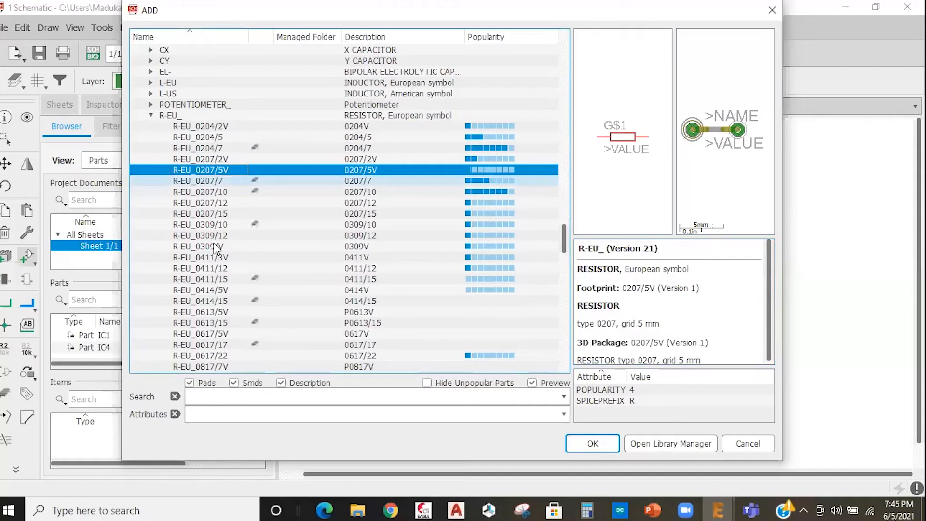
{"action": "left_click", "coordinate": [197, 159]}
{"action": "left_click", "coordinate": [201, 180]}
{"action": "left_click", "coordinate": [209, 202]}
{"action": "left_click", "coordinate": [203, 159]}
{"action": "left_click", "coordinate": [205, 126]}
{"action": "left_click", "coordinate": [209, 170]}
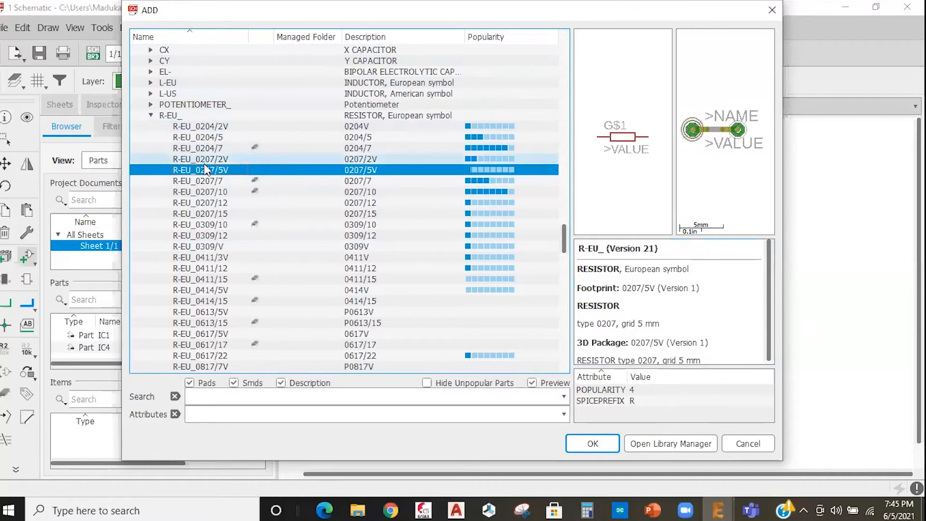
{"action": "left_click", "coordinate": [194, 151]}
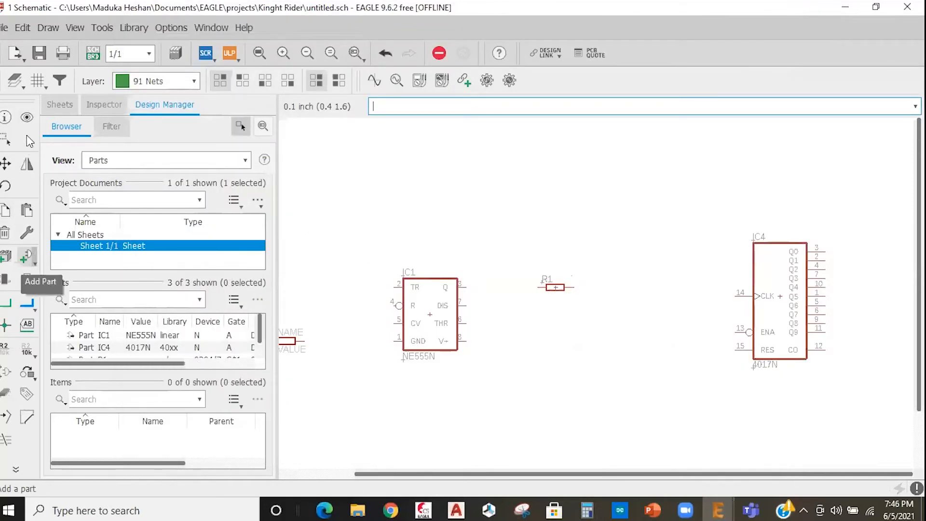
Reopen the component list and display the C-EU025-024X044 variant of the European C-EU capacitor in the rcl library
{"action": "left_click", "coordinate": [27, 257]}
{"action": "scroll", "coordinate": [192, 161], "scroll_direction": "up", "scroll_amount": 3}
{"action": "double_click", "coordinate": [55, 141]}
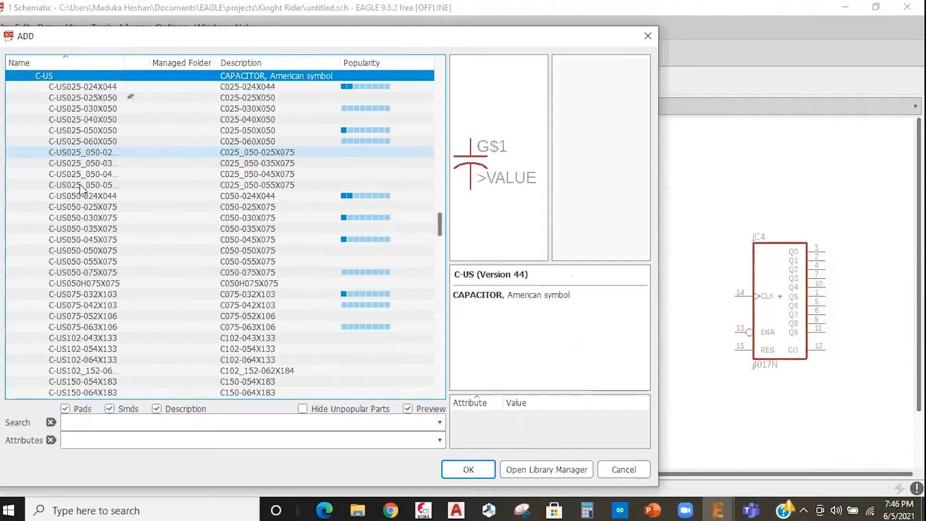
{"action": "scroll", "coordinate": [92, 194], "scroll_direction": "up", "scroll_amount": 2}
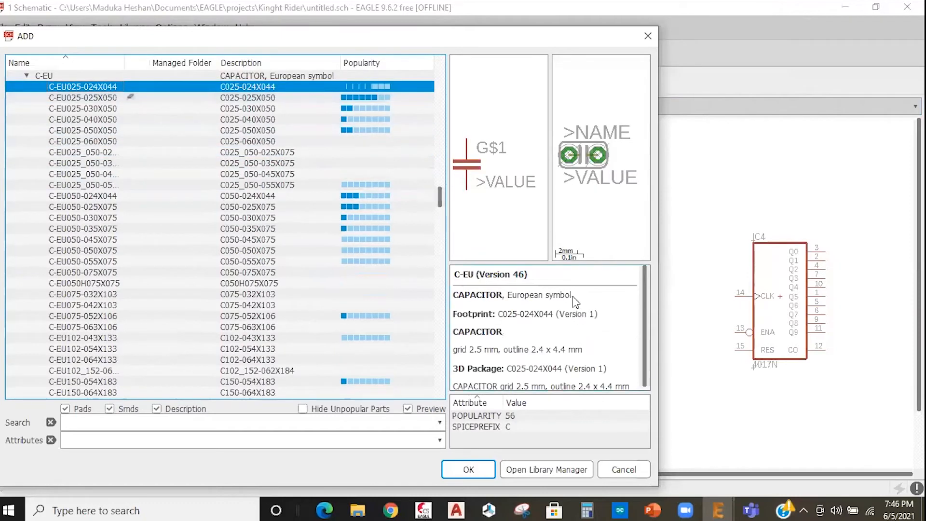
{"action": "scroll", "coordinate": [574, 301], "scroll_direction": "down", "scroll_amount": 1}
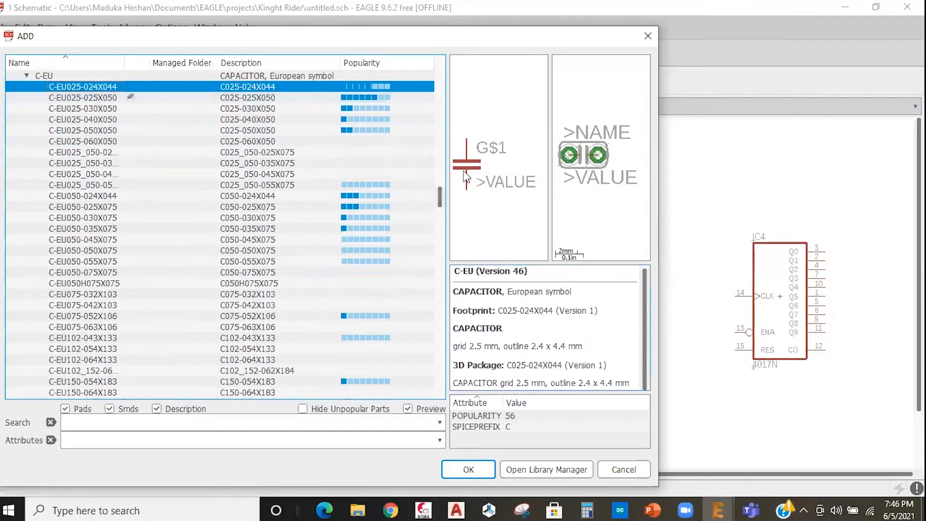
Compare the footprints of the C-EU025, C-EU025_050 and C-EU050 capacitor variants
{"action": "left_click", "coordinate": [99, 119]}
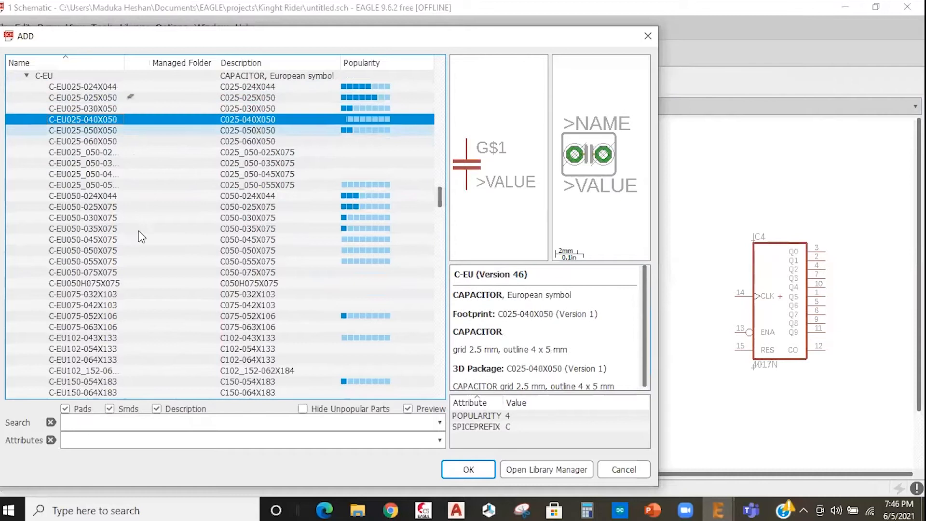
{"action": "left_click", "coordinate": [114, 207]}
{"action": "left_click", "coordinate": [101, 240]}
{"action": "left_click", "coordinate": [99, 261]}
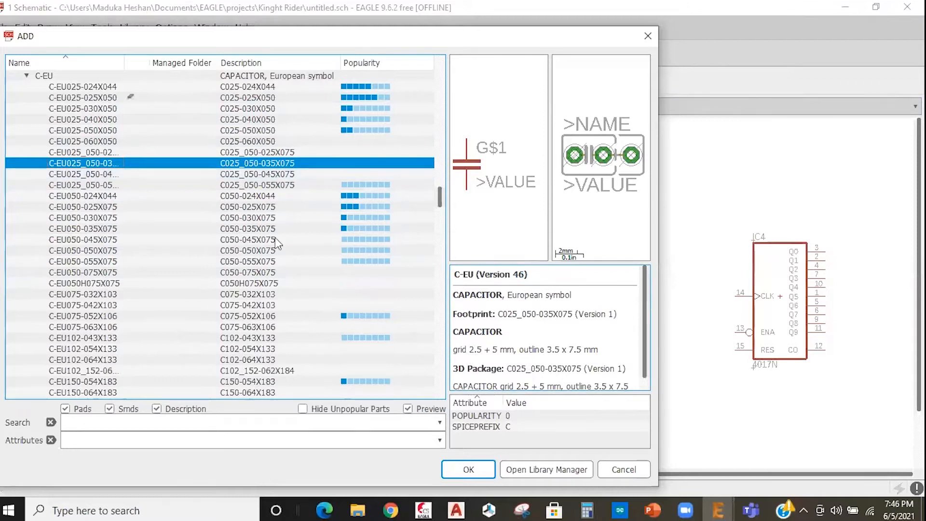
{"action": "left_click", "coordinate": [103, 120]}
{"action": "scroll", "coordinate": [99, 130], "scroll_direction": "up", "scroll_amount": 2}
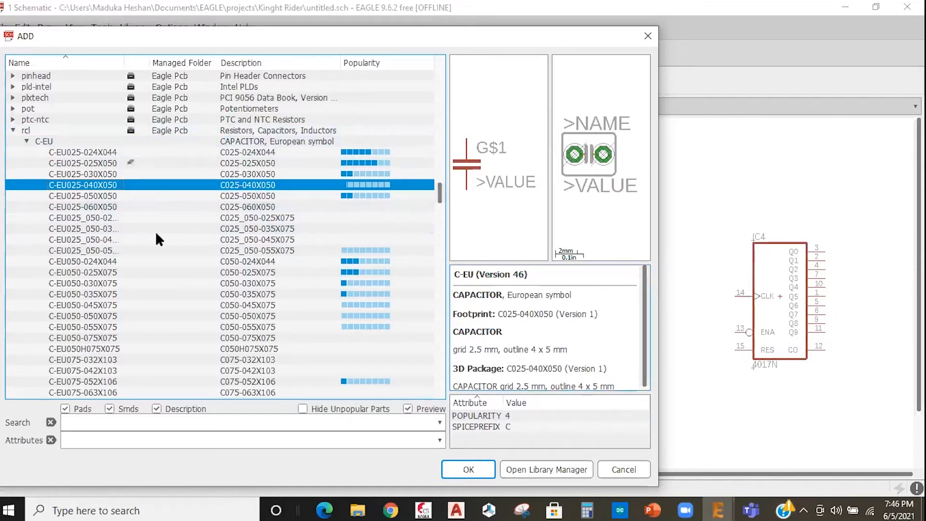
{"action": "left_click", "coordinate": [94, 196]}
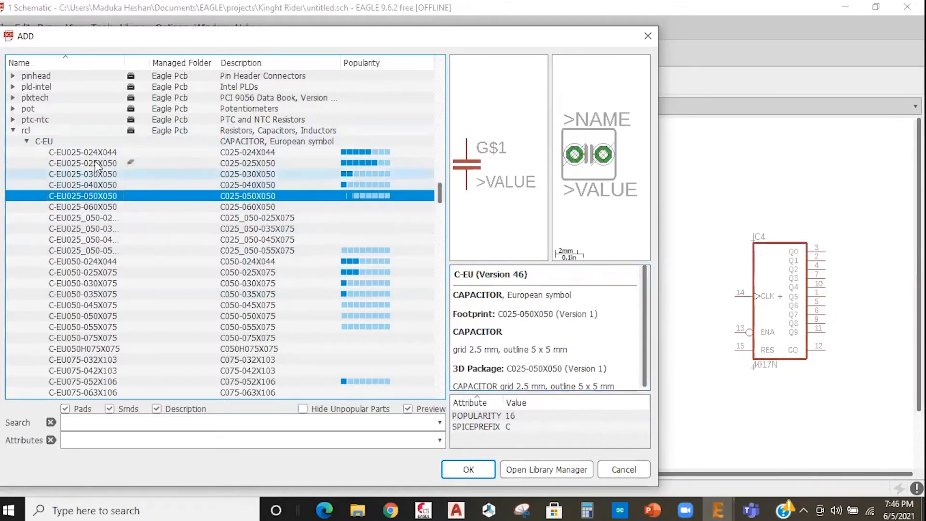
{"action": "left_click", "coordinate": [97, 164]}
{"action": "left_click", "coordinate": [97, 174]}
{"action": "left_click", "coordinate": [92, 250]}
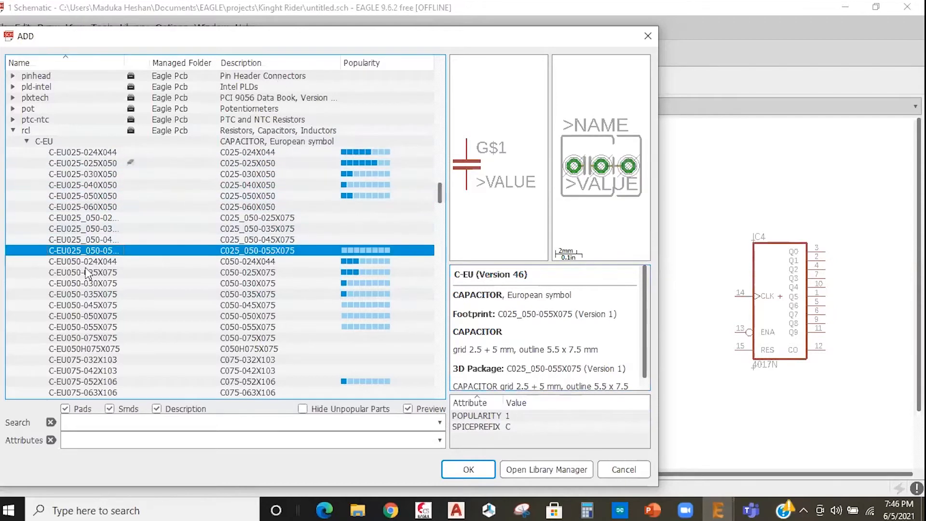
{"action": "left_click", "coordinate": [86, 239]}
{"action": "left_click", "coordinate": [86, 228]}
{"action": "left_click", "coordinate": [90, 206]}
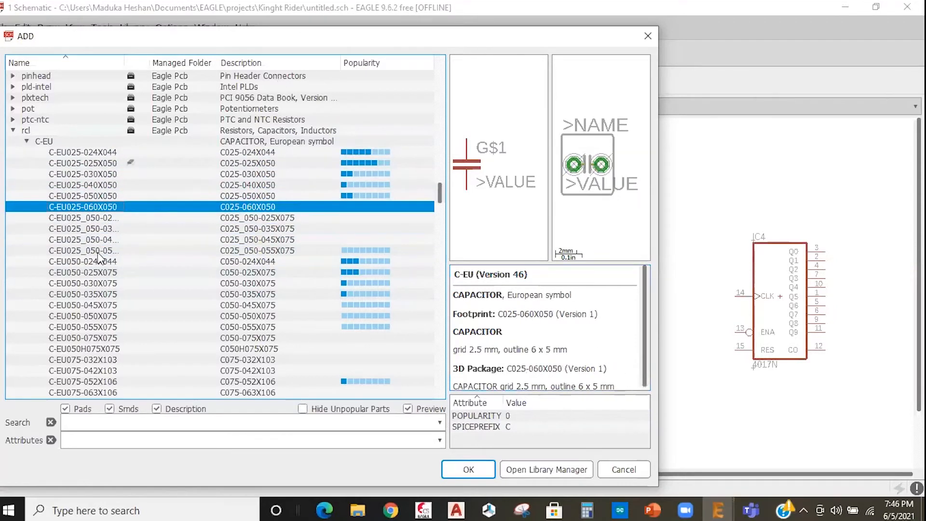
Place a C-EU050-025X075 capacitor below and to the right of resistor R1
{"action": "left_click", "coordinate": [97, 261]}
{"action": "left_click", "coordinate": [97, 272]}
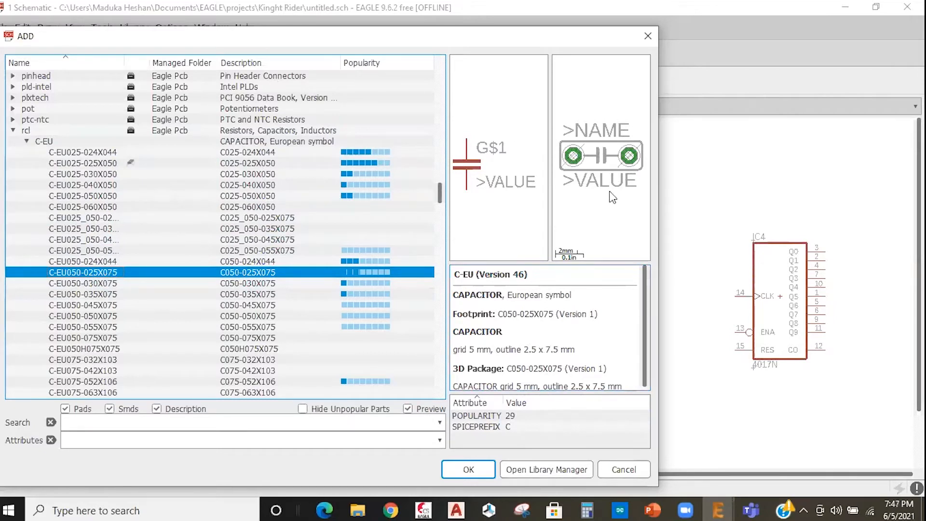
{"action": "left_click", "coordinate": [472, 468]}
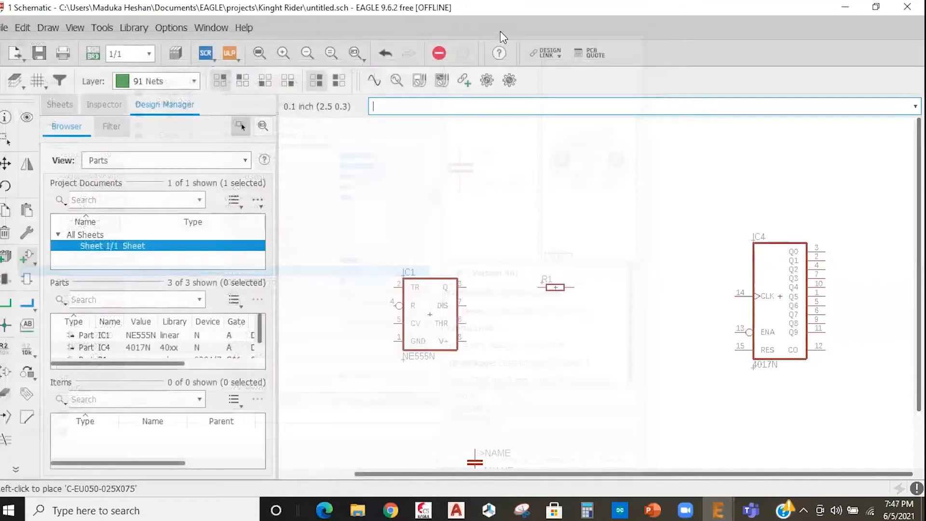
{"action": "left_click", "coordinate": [591, 320]}
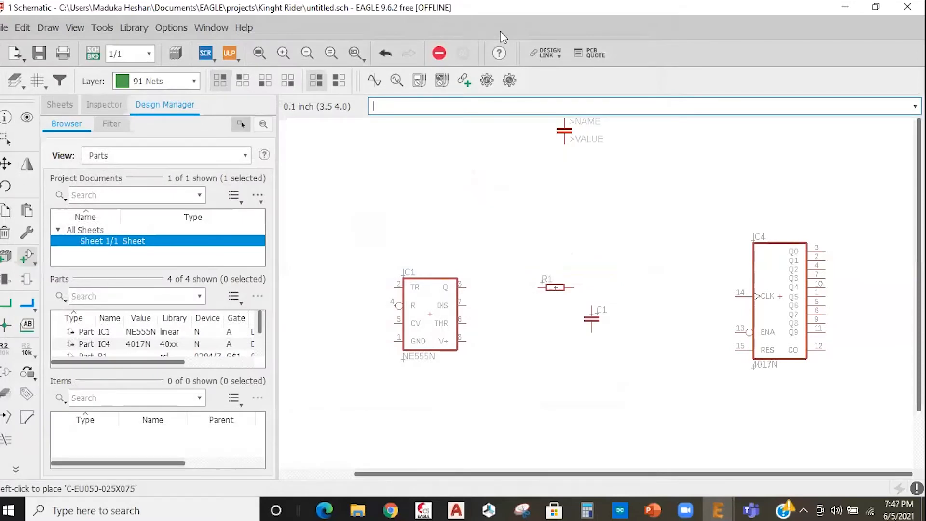
{"action": "left_click", "coordinate": [500, 32]}
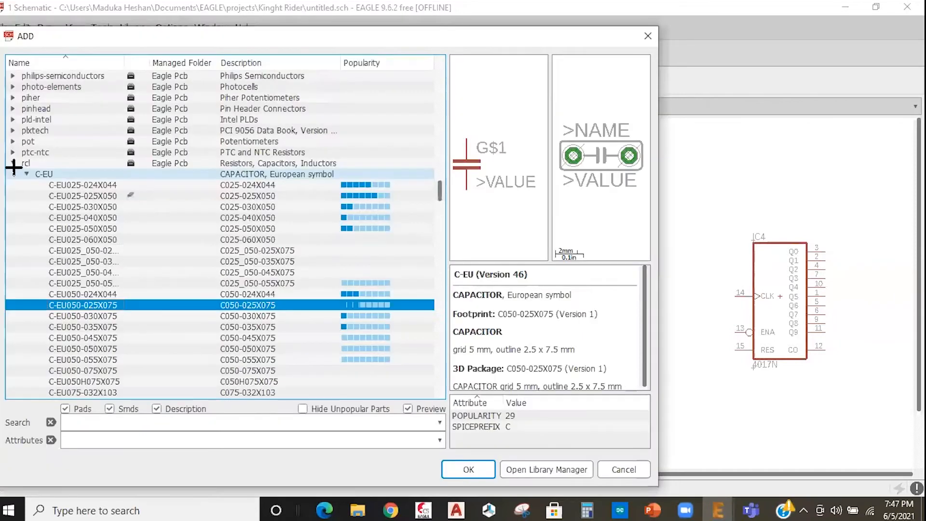
Collapse the rcl library in the component list and expand the led library
{"action": "left_click", "coordinate": [26, 174]}
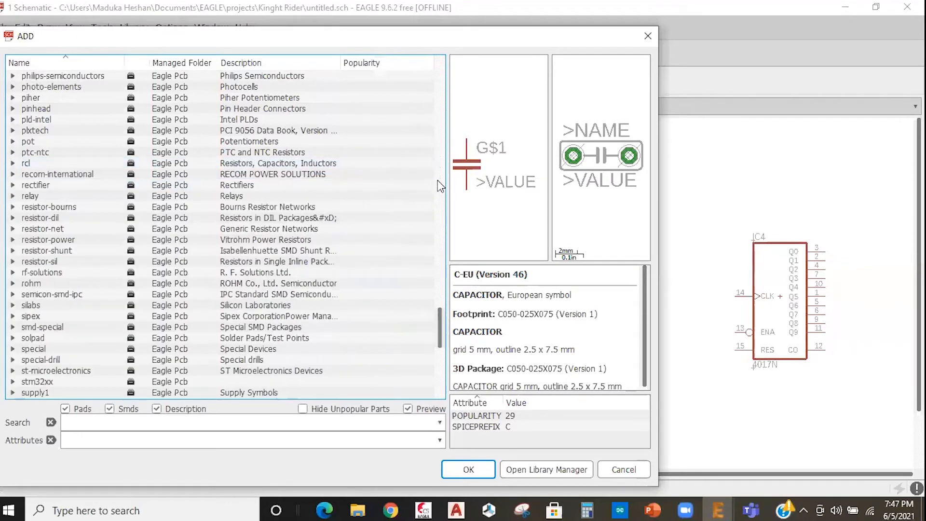
{"action": "left_click_drag", "start_coordinate": [437, 241], "coordinate": [437, 68]}
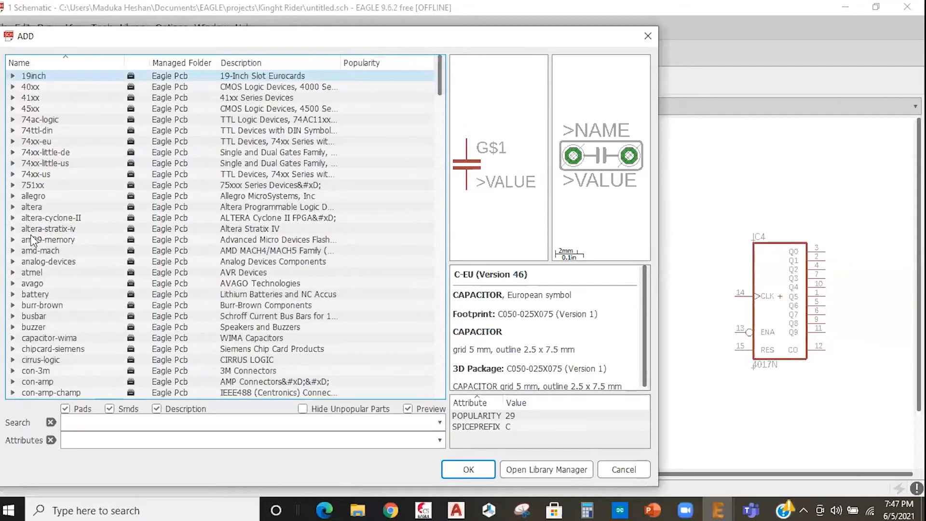
{"action": "scroll", "coordinate": [46, 145], "scroll_direction": "down", "scroll_amount": 20}
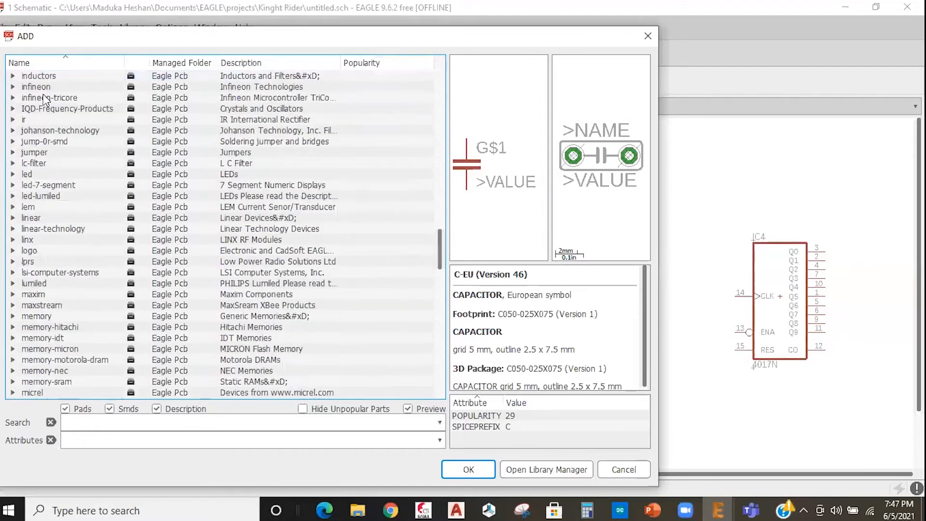
{"action": "double_click", "coordinate": [27, 174]}
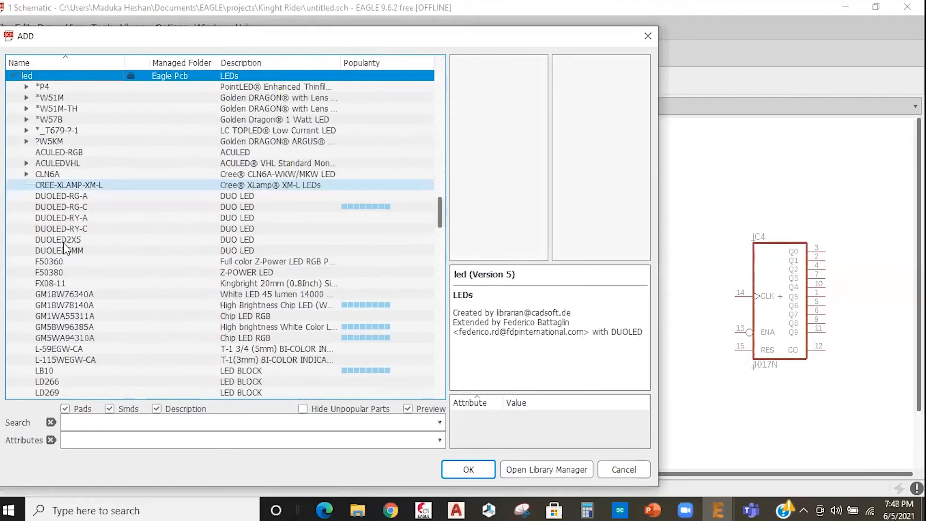
Choose the LED3MM variant from the LED family and place one LED to the right of the 4017N counter
{"action": "key", "text": "f"}
{"action": "scroll", "coordinate": [58, 267], "scroll_direction": "down", "scroll_amount": 2}
{"action": "left_click", "coordinate": [58, 270]}
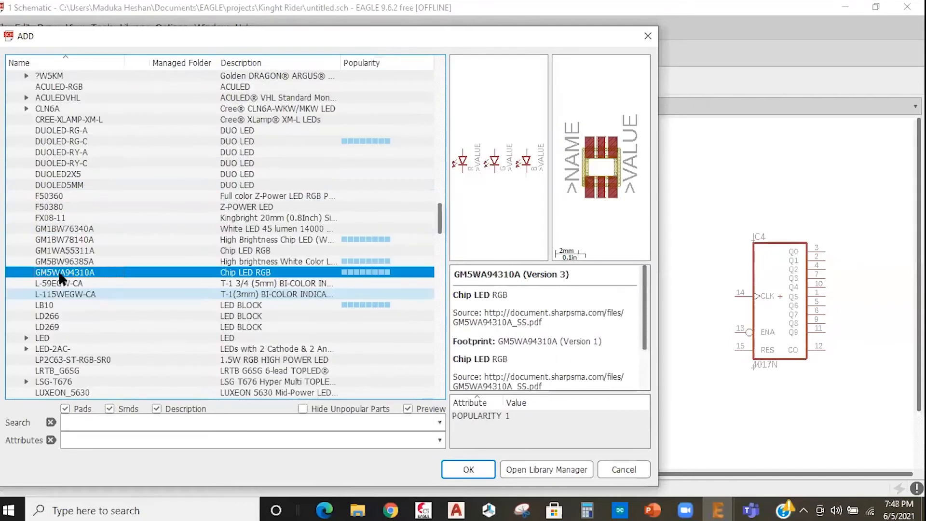
{"action": "scroll", "coordinate": [74, 314], "scroll_direction": "down", "scroll_amount": 2}
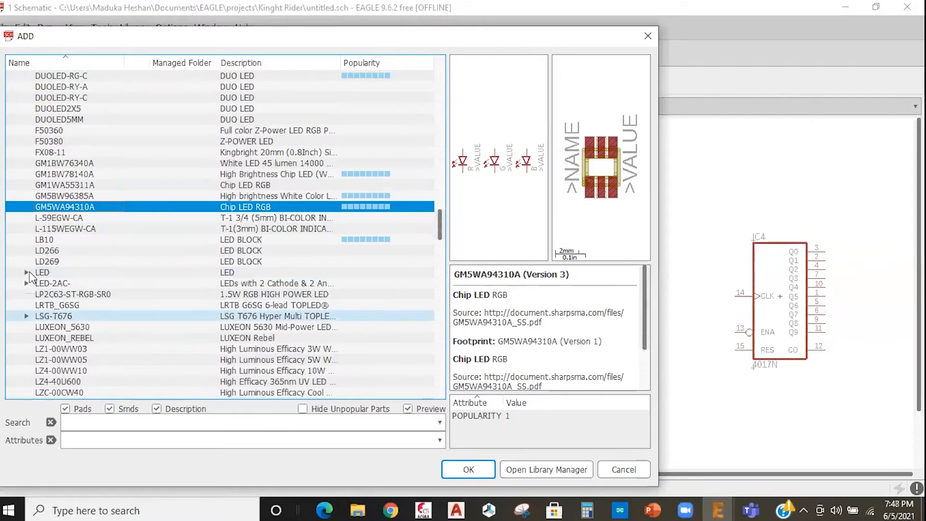
{"action": "left_click", "coordinate": [72, 120]}
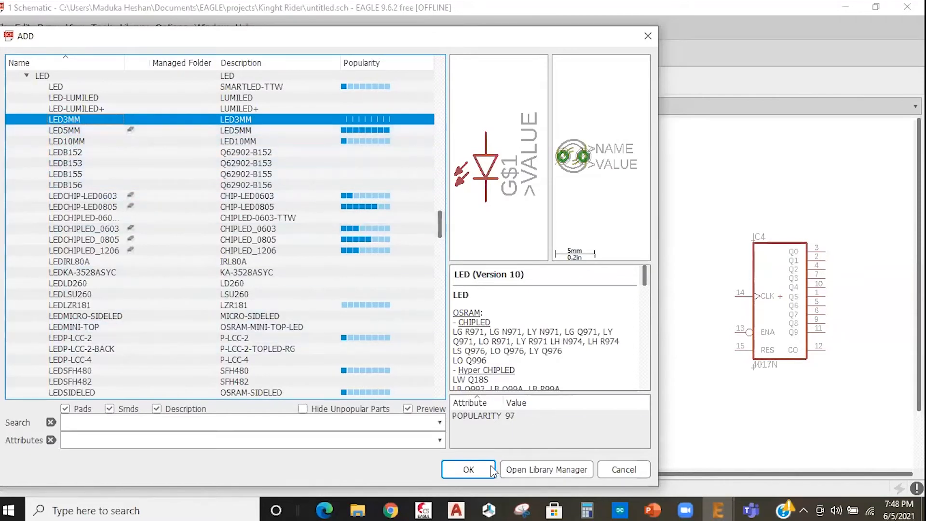
{"action": "left_click", "coordinate": [470, 468]}
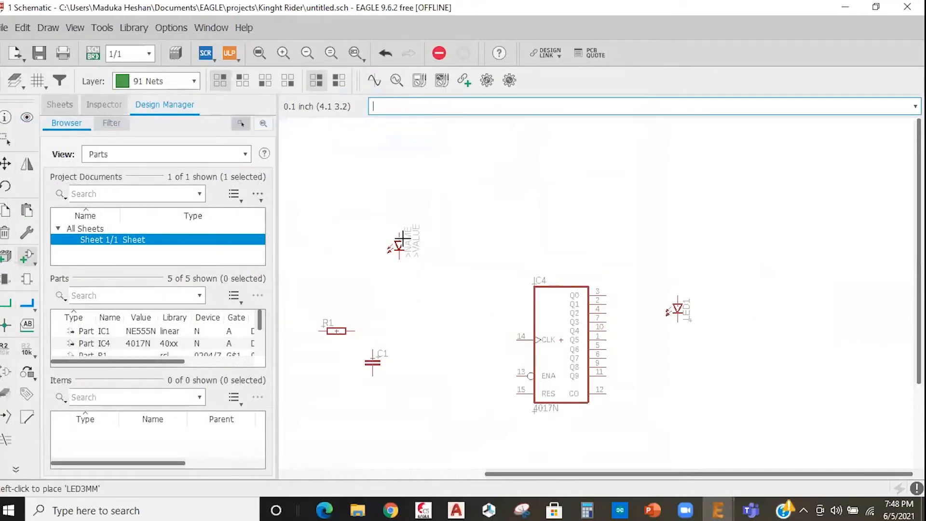
{"action": "scroll", "coordinate": [594, 268], "scroll_direction": "down", "scroll_amount": 2}
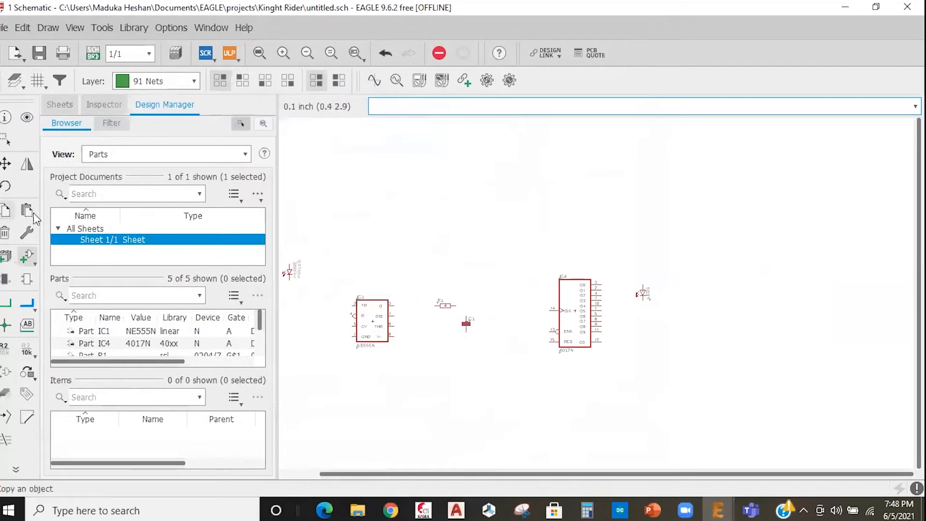
Reopen the component list and collapse the led library
{"action": "left_click", "coordinate": [30, 263]}
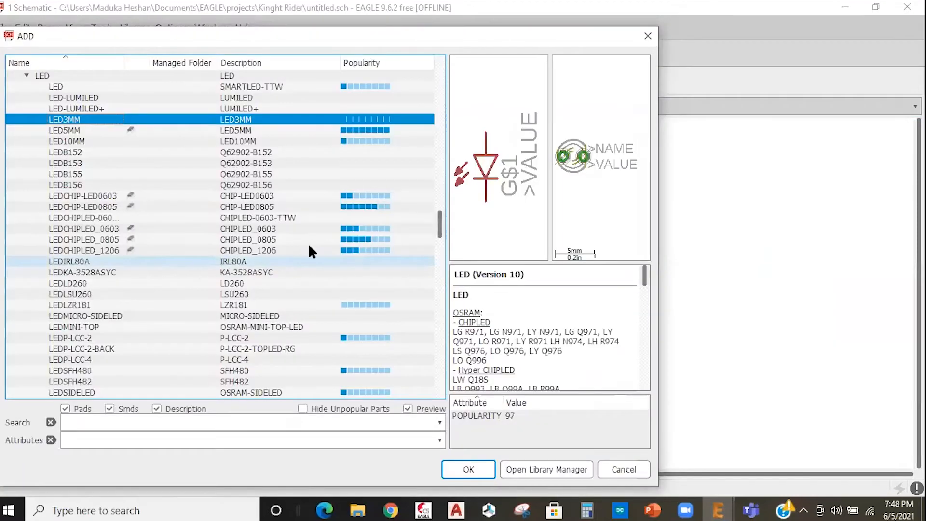
{"action": "scroll", "coordinate": [308, 246], "scroll_direction": "down", "scroll_amount": 3}
{"action": "scroll", "coordinate": [89, 166], "scroll_direction": "up", "scroll_amount": 1}
{"action": "scroll", "coordinate": [24, 161], "scroll_direction": "up", "scroll_amount": 2}
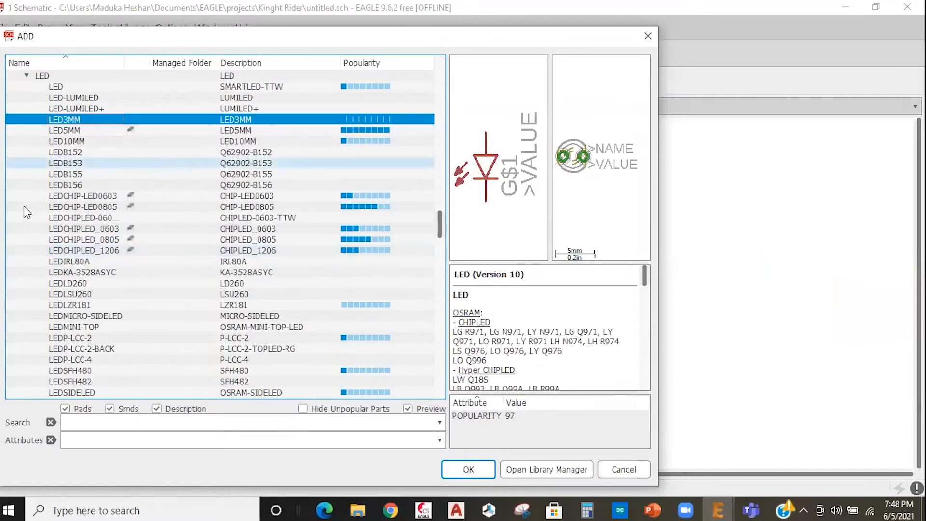
{"action": "scroll", "coordinate": [24, 206], "scroll_direction": "up", "scroll_amount": 3}
{"action": "scroll", "coordinate": [26, 179], "scroll_direction": "up", "scroll_amount": 1}
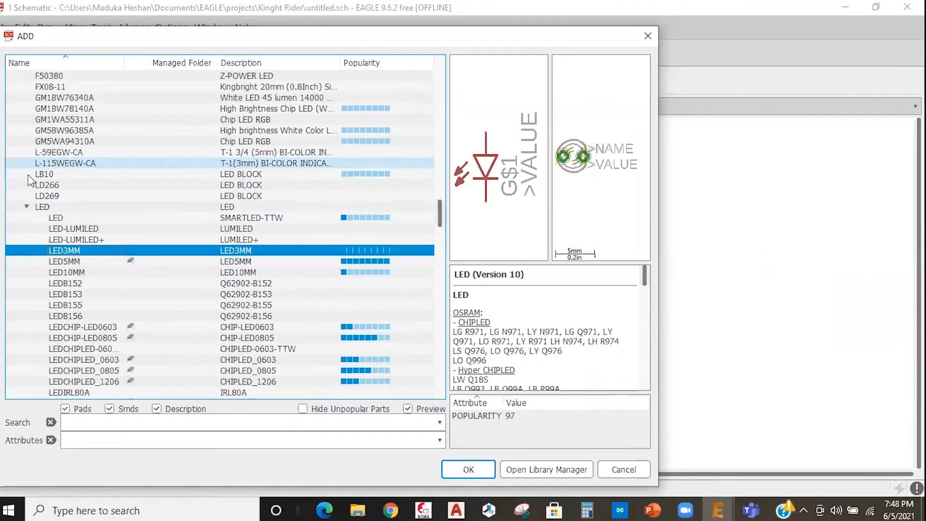
{"action": "scroll", "coordinate": [88, 211], "scroll_direction": "up", "scroll_amount": 6}
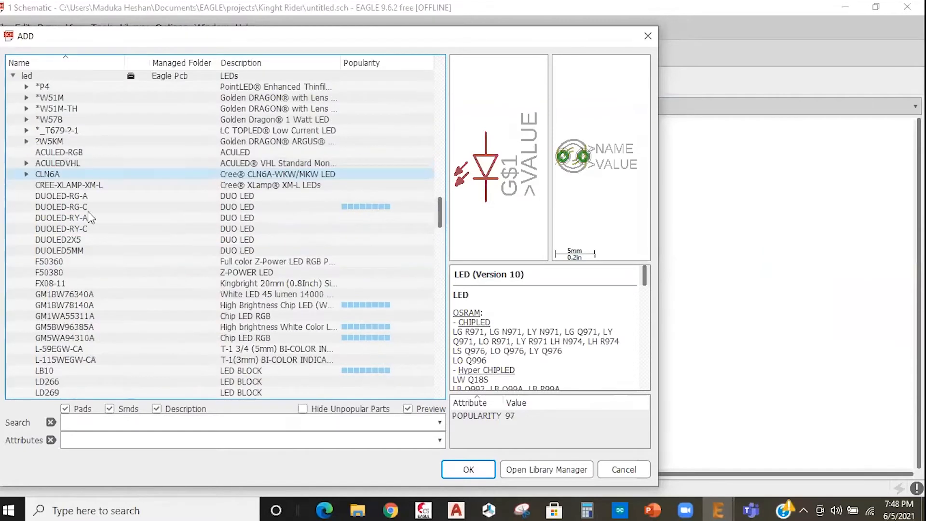
{"action": "double_click", "coordinate": [148, 206]}
{"action": "scroll", "coordinate": [144, 208], "scroll_direction": "up", "scroll_amount": 4}
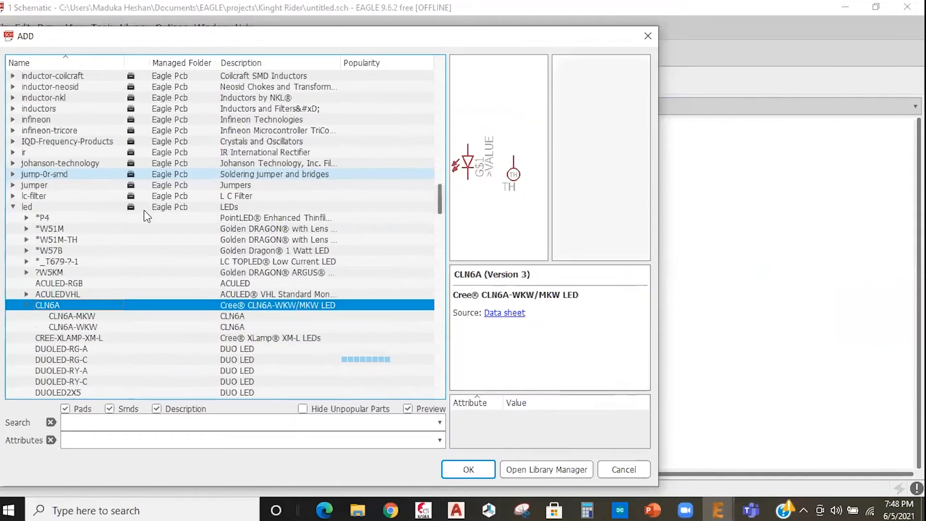
{"action": "double_click", "coordinate": [144, 211]}
Expand the rcl library and collapse its C-US capacitor family
{"action": "scroll", "coordinate": [144, 211], "scroll_direction": "down", "scroll_amount": 15}
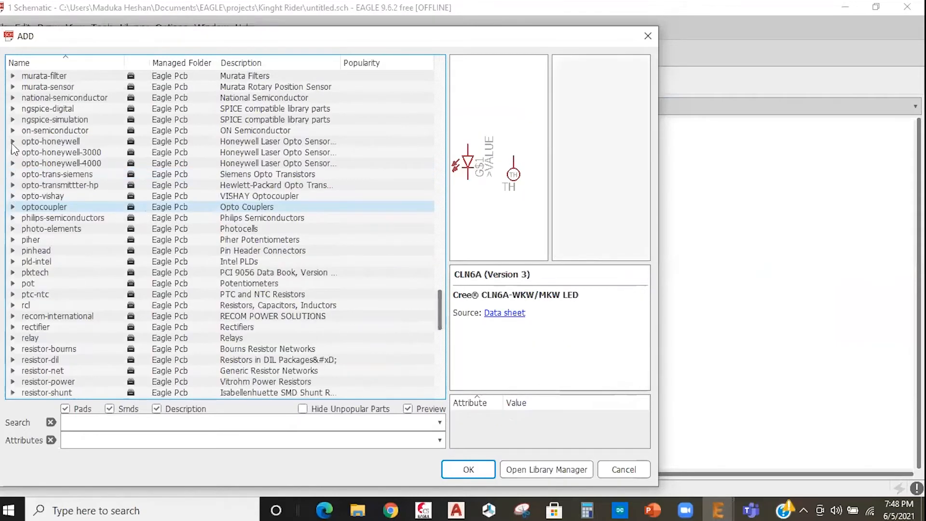
{"action": "scroll", "coordinate": [69, 172], "scroll_direction": "down", "scroll_amount": 12}
{"action": "scroll", "coordinate": [99, 188], "scroll_direction": "up", "scroll_amount": 6}
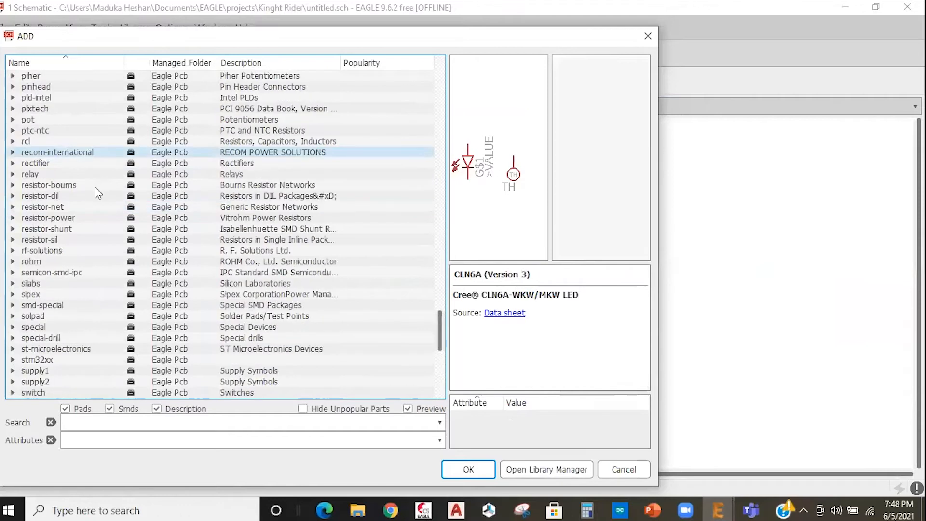
{"action": "double_click", "coordinate": [26, 141]}
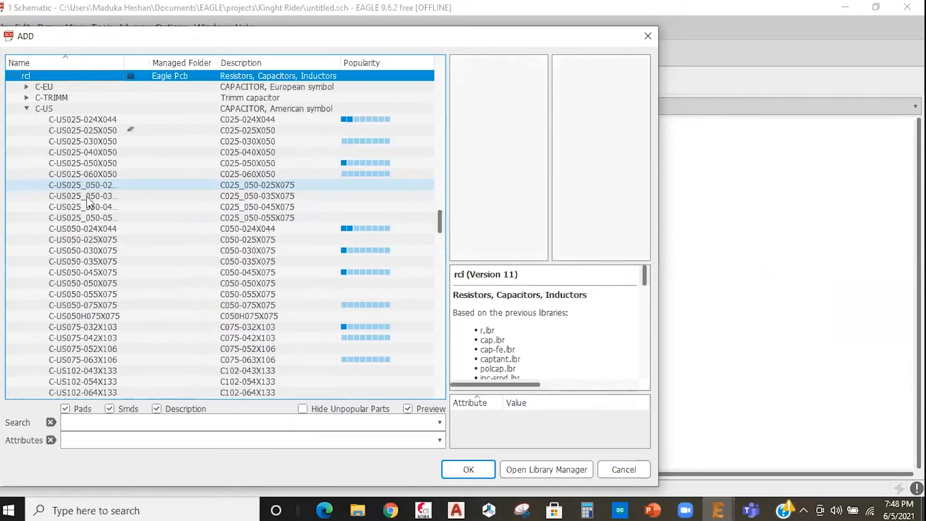
{"action": "scroll", "coordinate": [88, 202], "scroll_direction": "up", "scroll_amount": 2}
{"action": "left_click", "coordinate": [26, 174]}
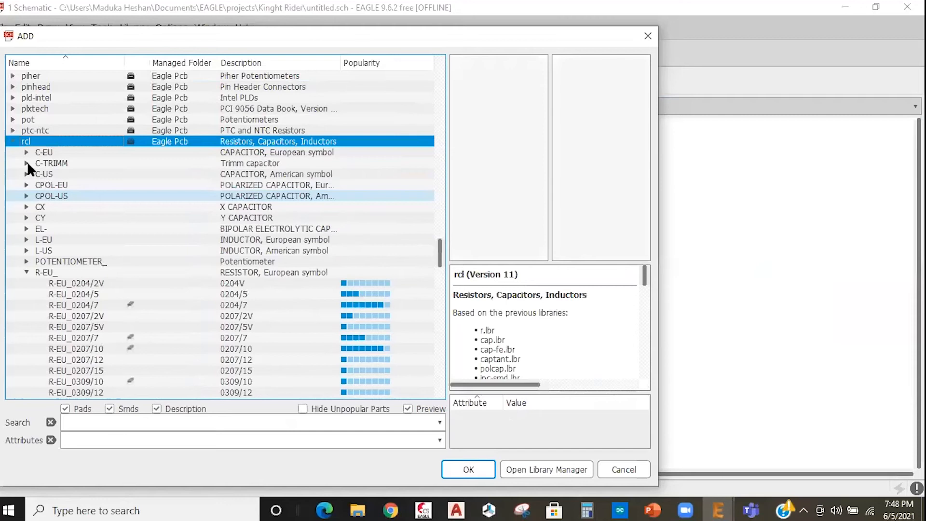
Expand the POTENTIOMETER_ family and compare the footprints of the PT-10, PT-SPIN and PT-10S variants
{"action": "scroll", "coordinate": [102, 176], "scroll_direction": "down", "scroll_amount": 3}
{"action": "double_click", "coordinate": [101, 164]}
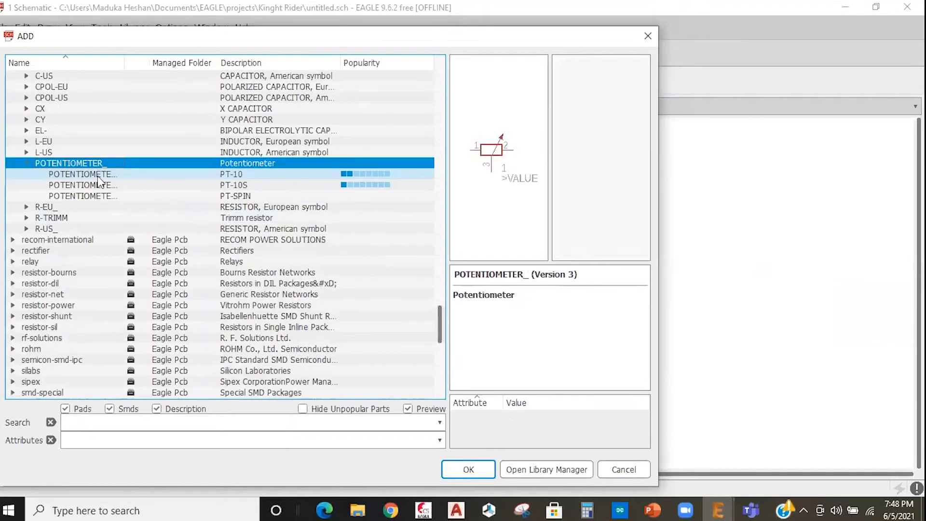
{"action": "left_click", "coordinate": [96, 175]}
{"action": "left_click", "coordinate": [92, 195]}
{"action": "left_click", "coordinate": [91, 184]}
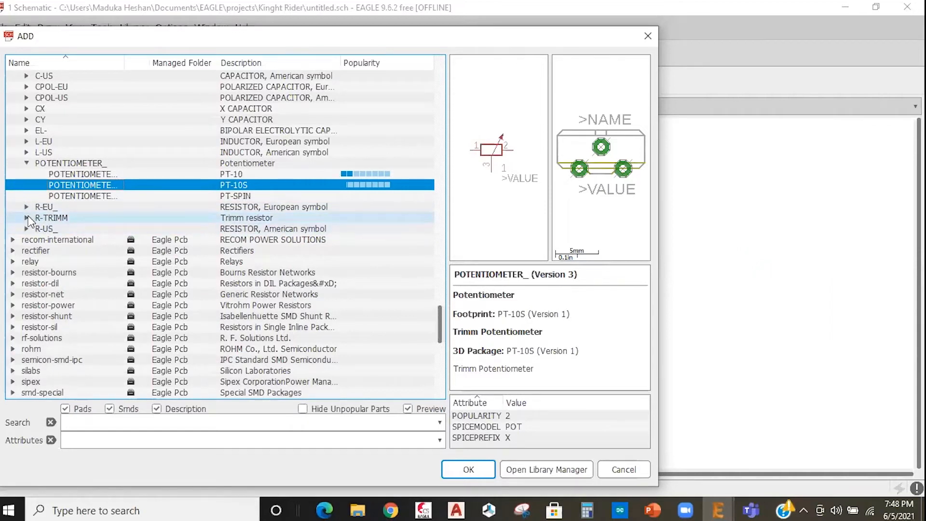
Choose the R-TRIMM64Z variant from the R-TRIMM family and place one trimmer between capacitor C1 and the 4017N counter
{"action": "double_click", "coordinate": [99, 218]}
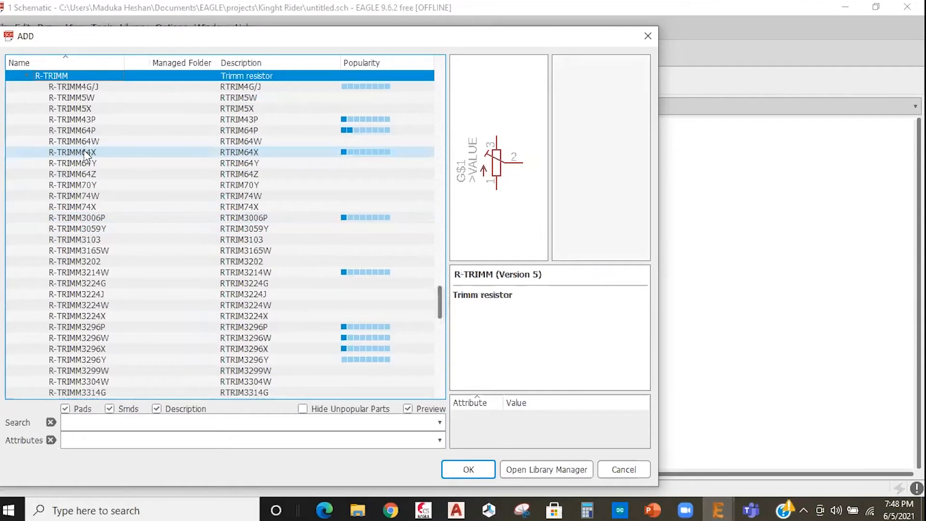
{"action": "left_click", "coordinate": [81, 175]}
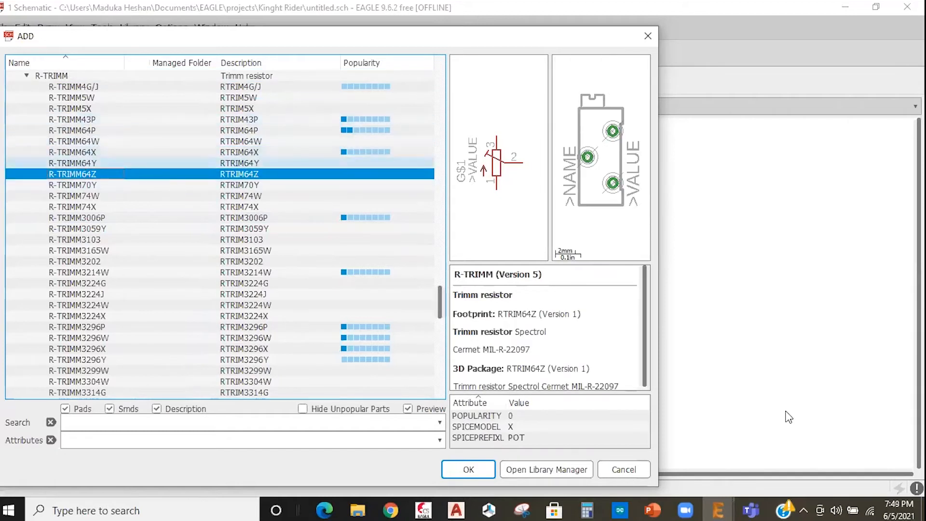
{"action": "left_click", "coordinate": [466, 471]}
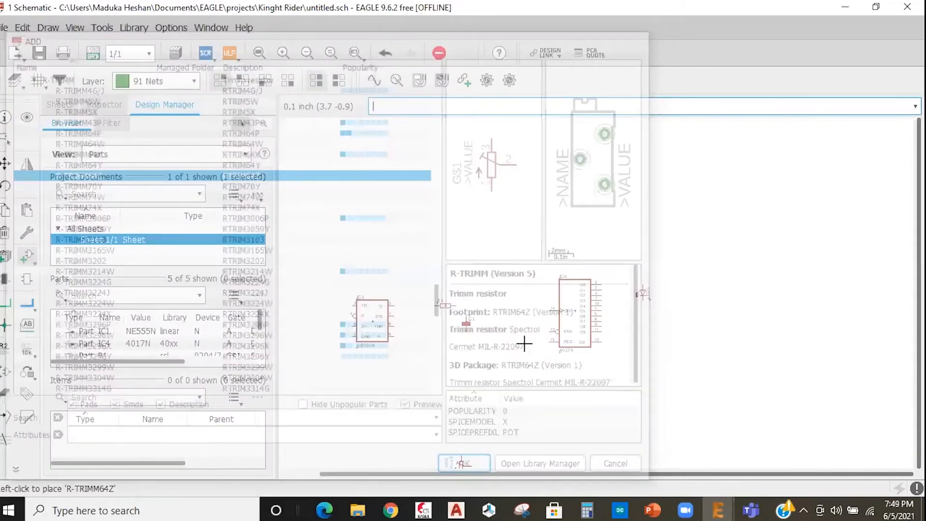
{"action": "key", "text": "Escape"}
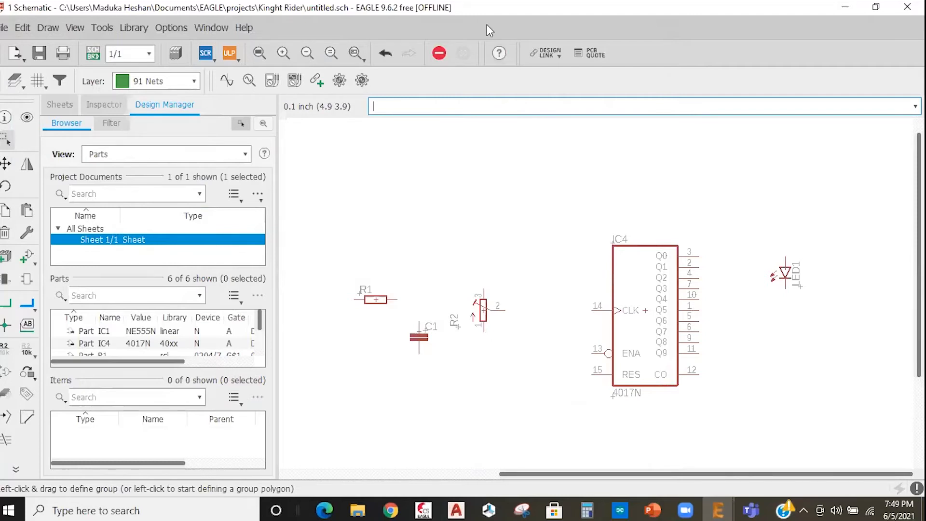
{"action": "left_click", "coordinate": [697, 109]}
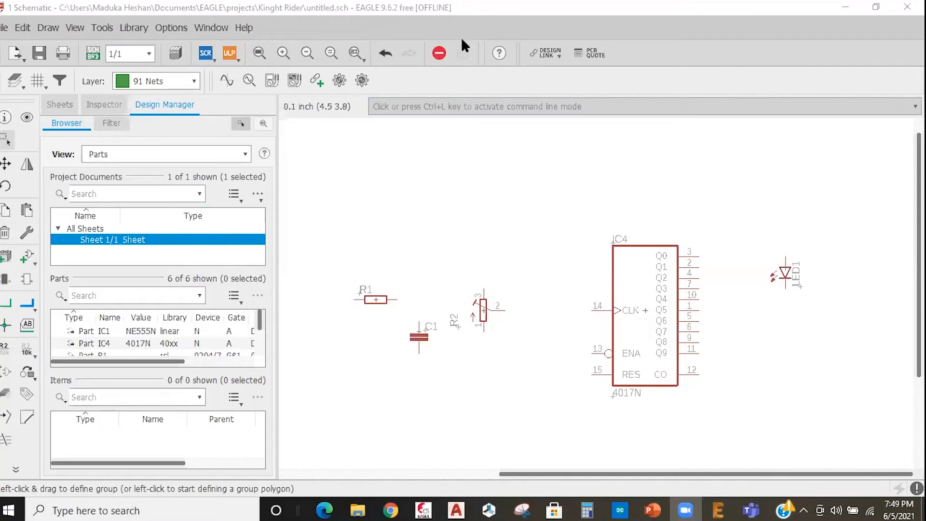
{"action": "left_click", "coordinate": [160, 201]}
{"action": "scroll", "coordinate": [547, 293], "scroll_direction": "down", "scroll_amount": 2}
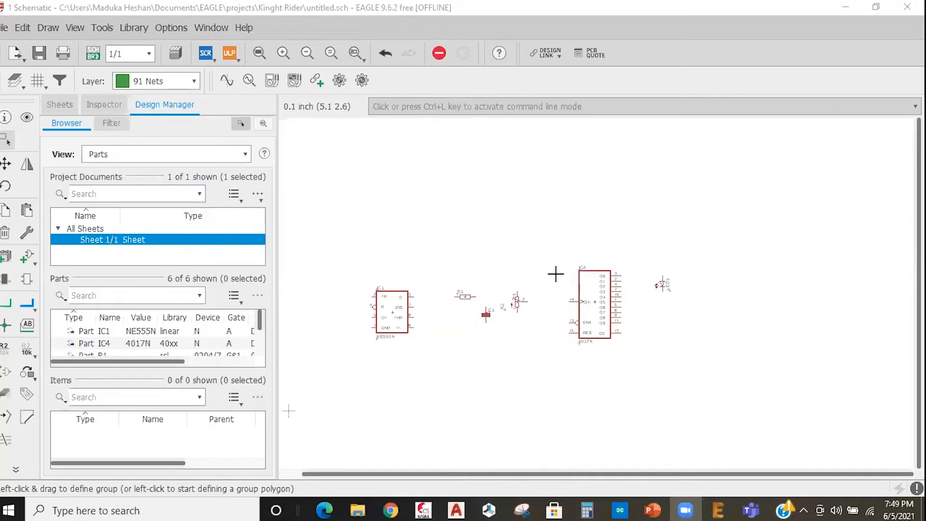
{"action": "scroll", "coordinate": [556, 276], "scroll_direction": "down", "scroll_amount": 1}
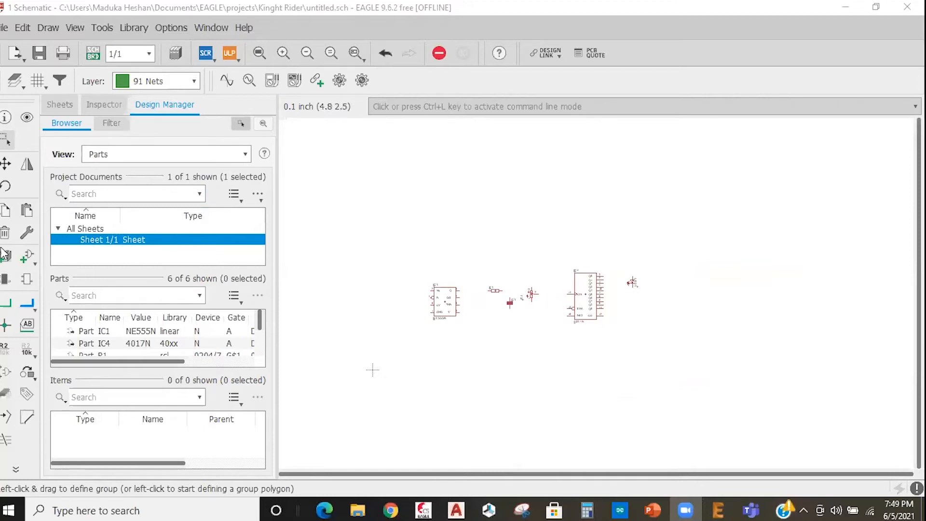
Reopen the component list, collapse the rcl library and expand the pinhead library
{"action": "left_click", "coordinate": [28, 258]}
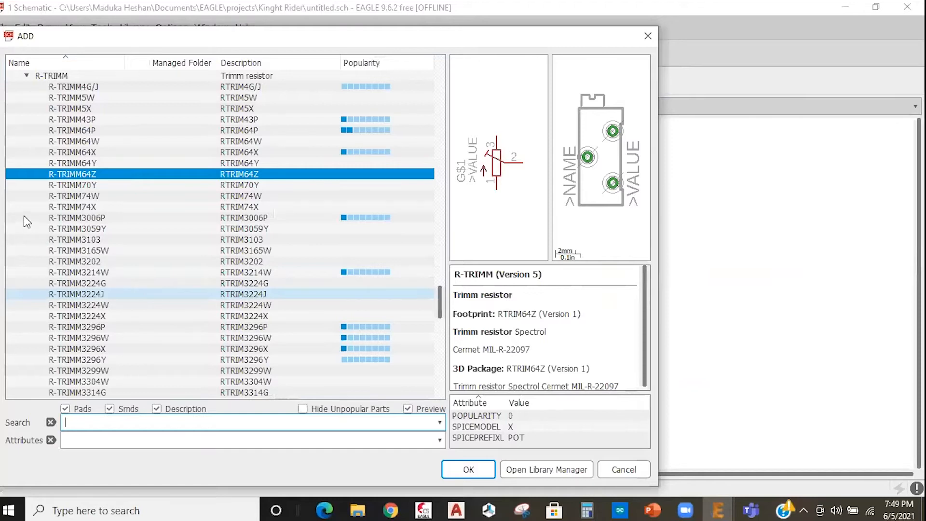
{"action": "key", "text": "Return"}
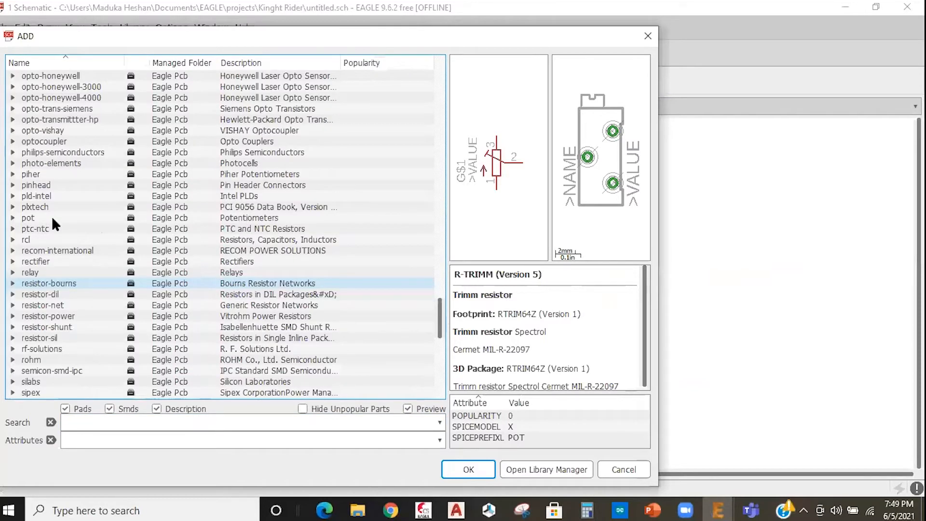
{"action": "scroll", "coordinate": [60, 104], "scroll_direction": "up", "scroll_amount": 1}
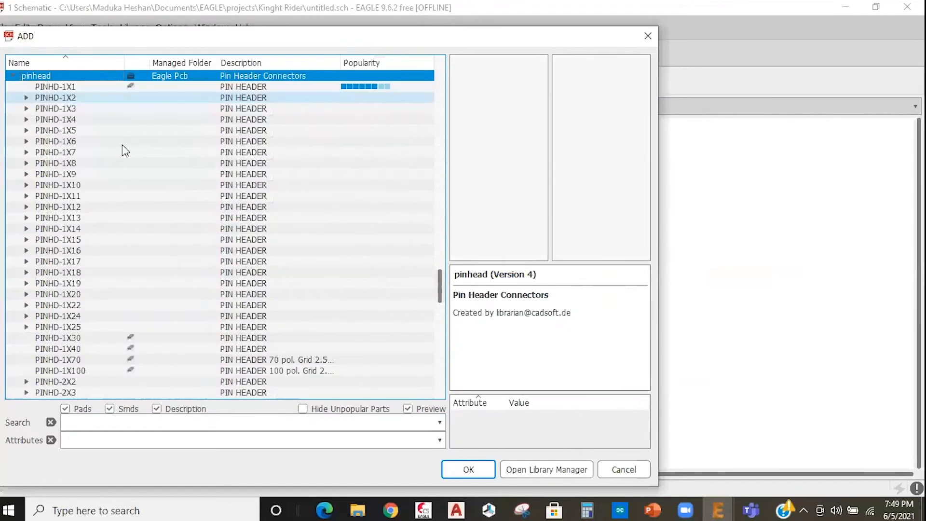
Compare the schematic symbols of pin headers of different lengths, from PINHD-1X2 up to PINHD-1X17
{"action": "left_click", "coordinate": [51, 98]}
{"action": "left_click", "coordinate": [27, 97]}
{"action": "left_click", "coordinate": [27, 98]}
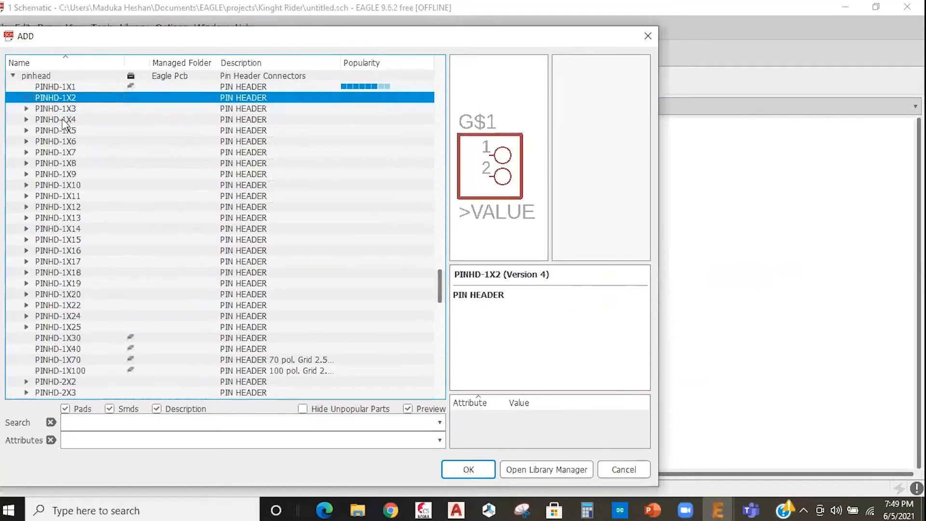
{"action": "left_click", "coordinate": [56, 141]}
{"action": "left_click", "coordinate": [57, 174]}
{"action": "left_click", "coordinate": [58, 229]}
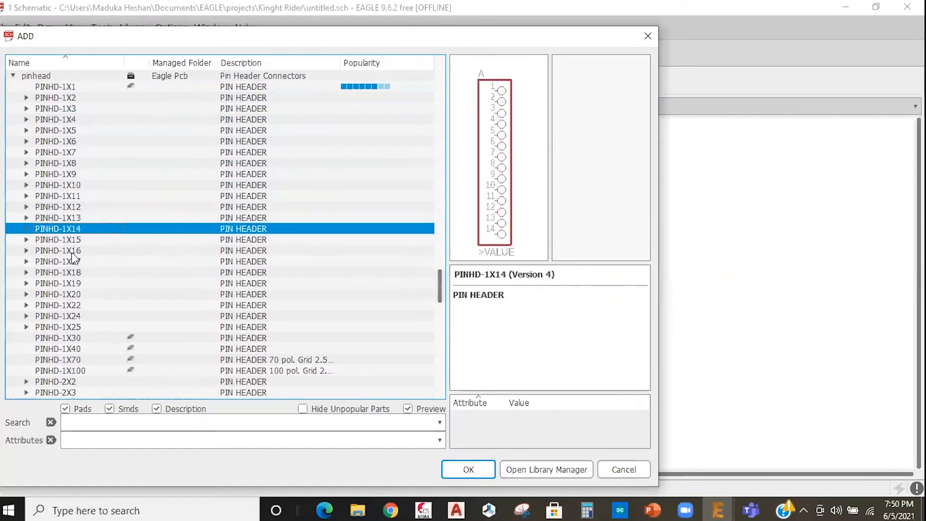
{"action": "left_click", "coordinate": [63, 261]}
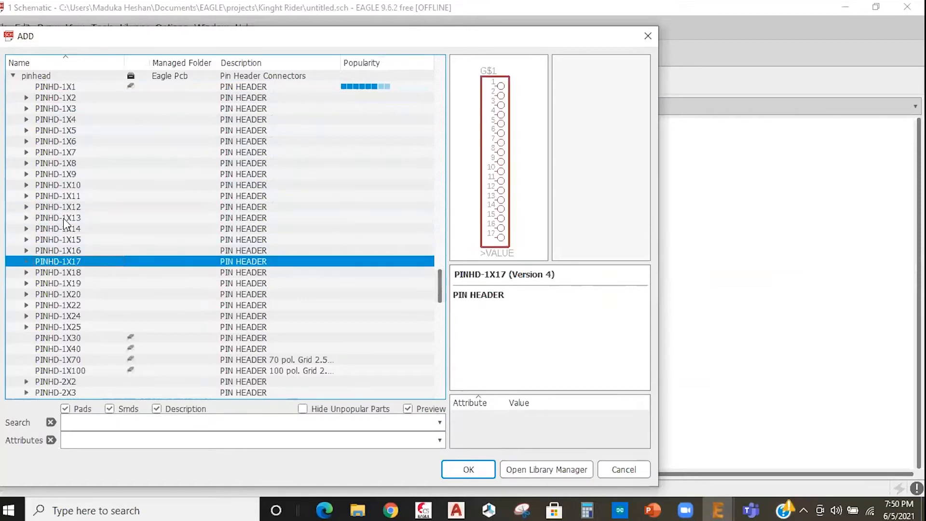
{"action": "key", "text": "Up"}
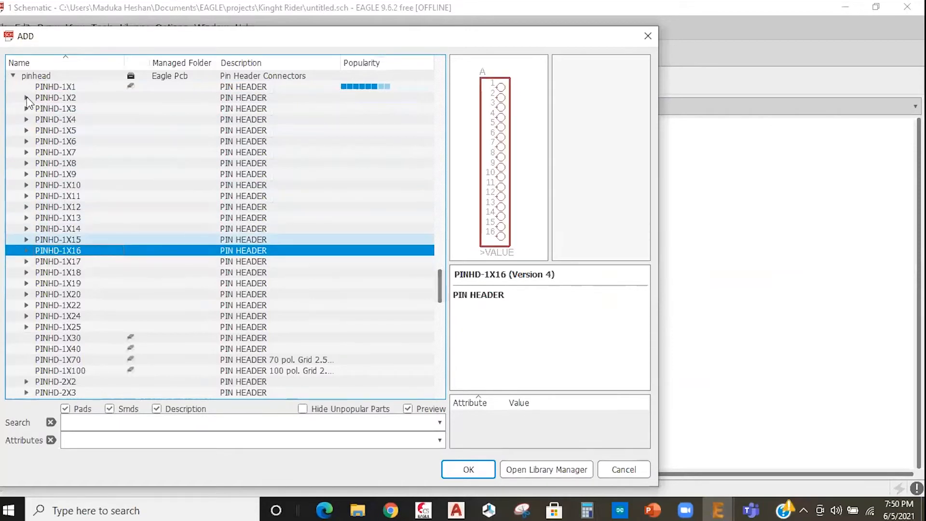
{"action": "left_click", "coordinate": [94, 152]}
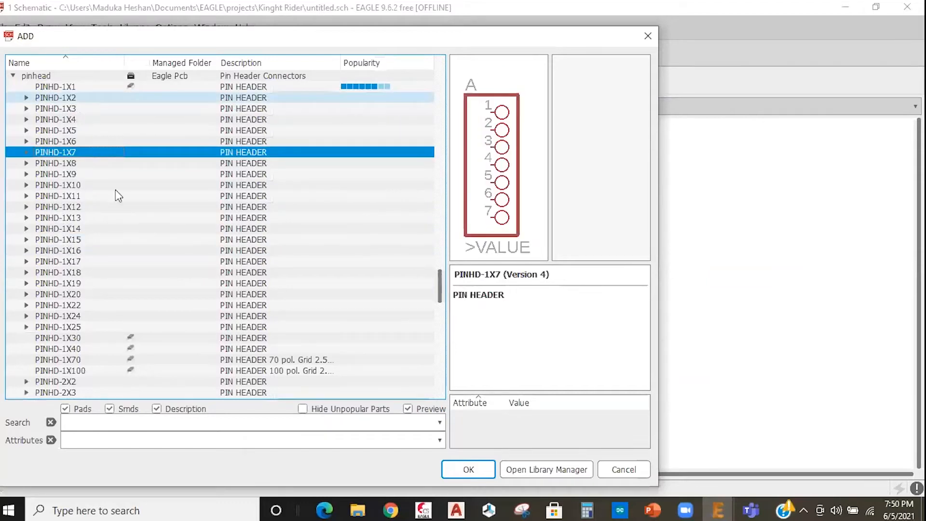
Place one PINHD-1X2 pin header with the 1X02 footprint, rotated 180°, to the left of the NE555N timer
{"action": "left_click", "coordinate": [463, 473]}
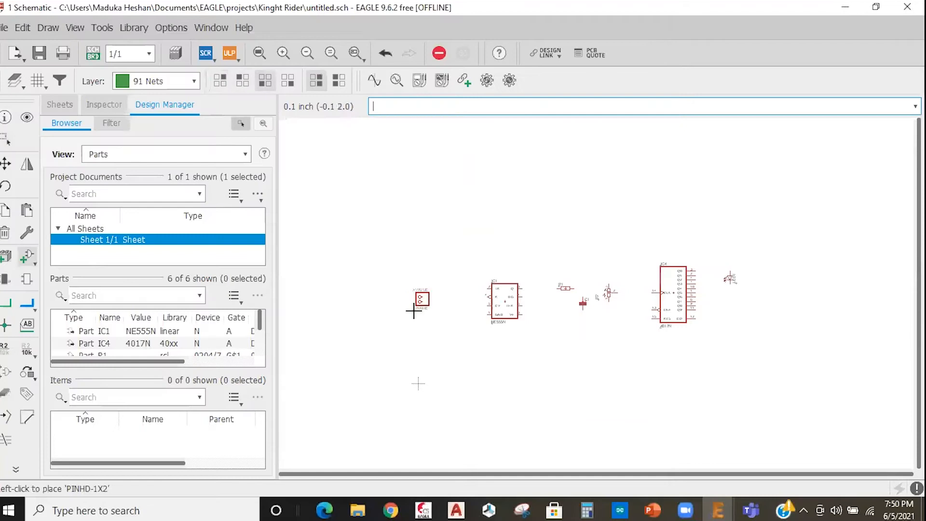
{"action": "scroll", "coordinate": [414, 312], "scroll_direction": "up", "scroll_amount": 5}
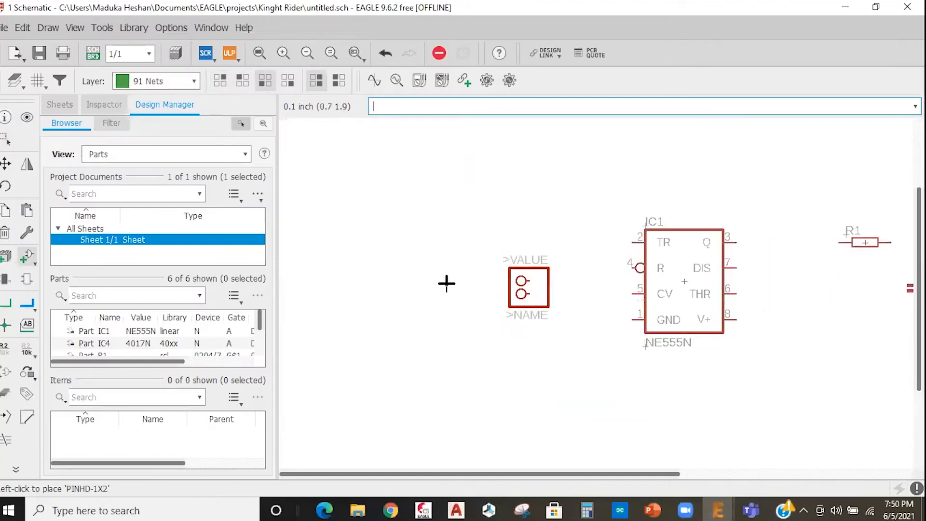
{"action": "right_click", "coordinate": [475, 228]}
{"action": "right_click", "coordinate": [477, 227]}
{"action": "right_click", "coordinate": [477, 227]}
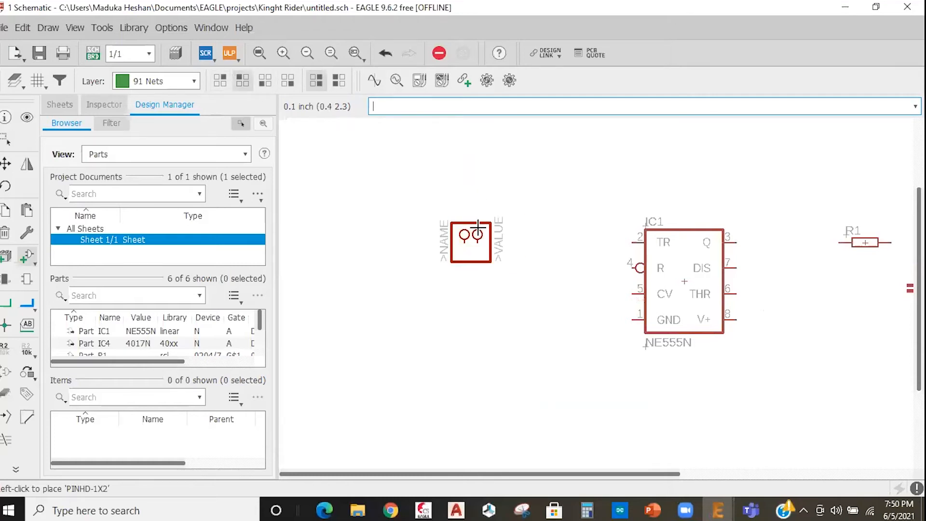
{"action": "right_click", "coordinate": [478, 226]}
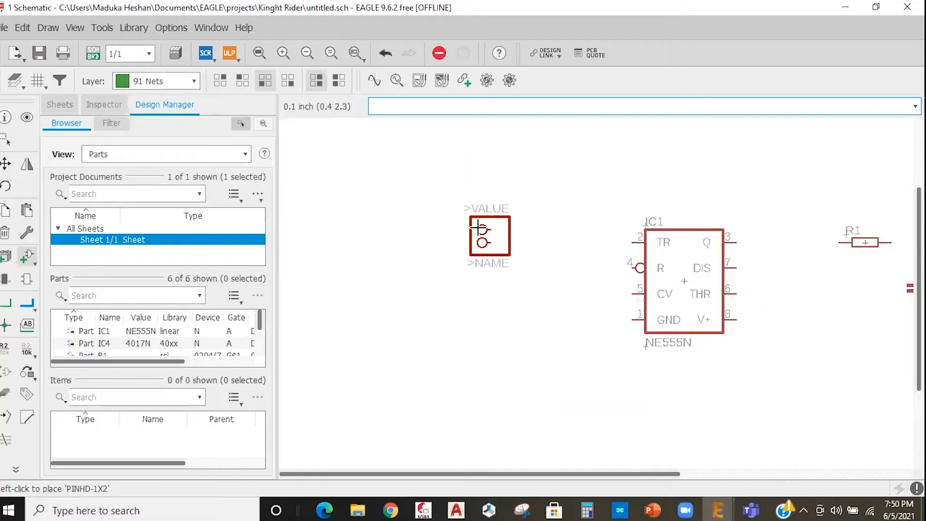
{"action": "right_click", "coordinate": [478, 227]}
{"action": "right_click", "coordinate": [477, 227]}
{"action": "right_click", "coordinate": [478, 226]}
{"action": "right_click", "coordinate": [478, 226]}
{"action": "right_click", "coordinate": [478, 225]}
{"action": "right_click", "coordinate": [477, 225]}
{"action": "right_click", "coordinate": [477, 224]}
{"action": "right_click", "coordinate": [477, 225]}
{"action": "right_click", "coordinate": [478, 224]}
{"action": "right_click", "coordinate": [477, 225]}
{"action": "scroll", "coordinate": [406, 254], "scroll_direction": "down", "scroll_amount": 1}
{"action": "scroll", "coordinate": [406, 254], "scroll_direction": "down", "scroll_amount": 1}
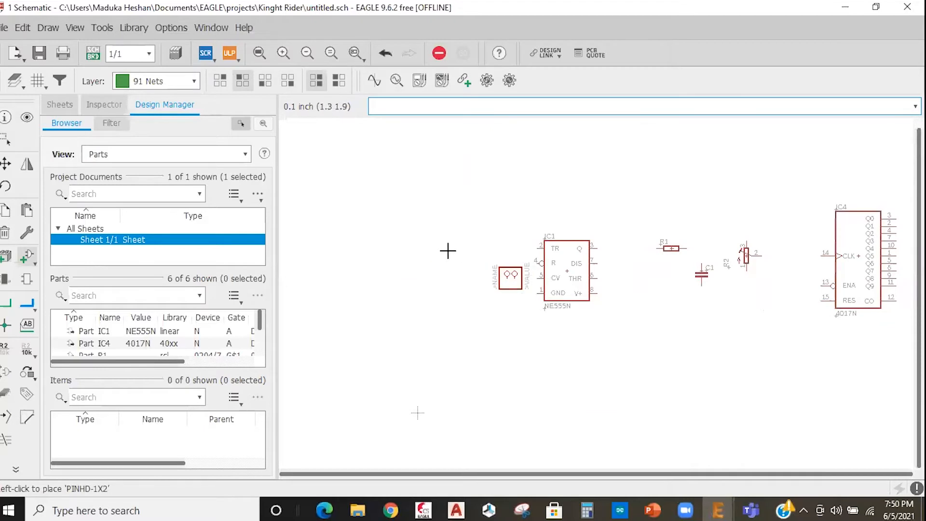
{"action": "left_click", "coordinate": [424, 261]}
{"action": "scroll", "coordinate": [413, 305], "scroll_direction": "down", "scroll_amount": 2}
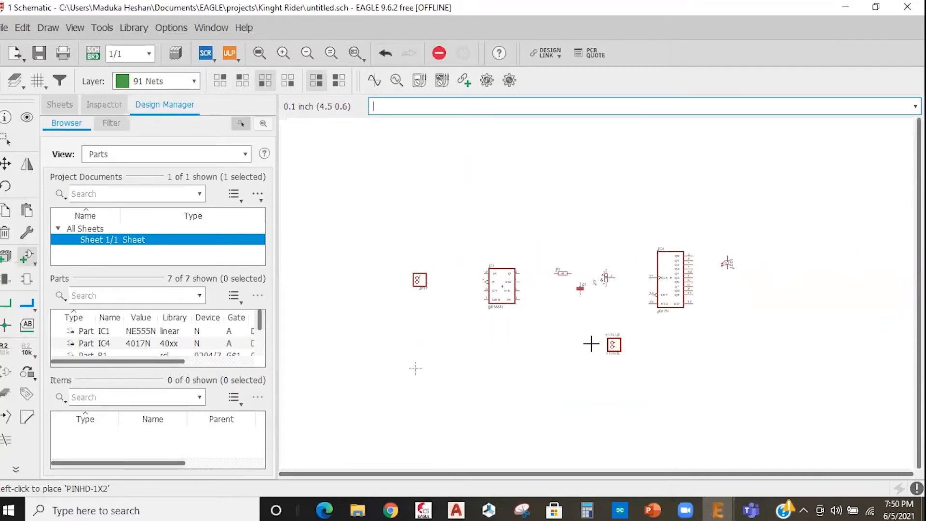
{"action": "key", "text": "Escape"}
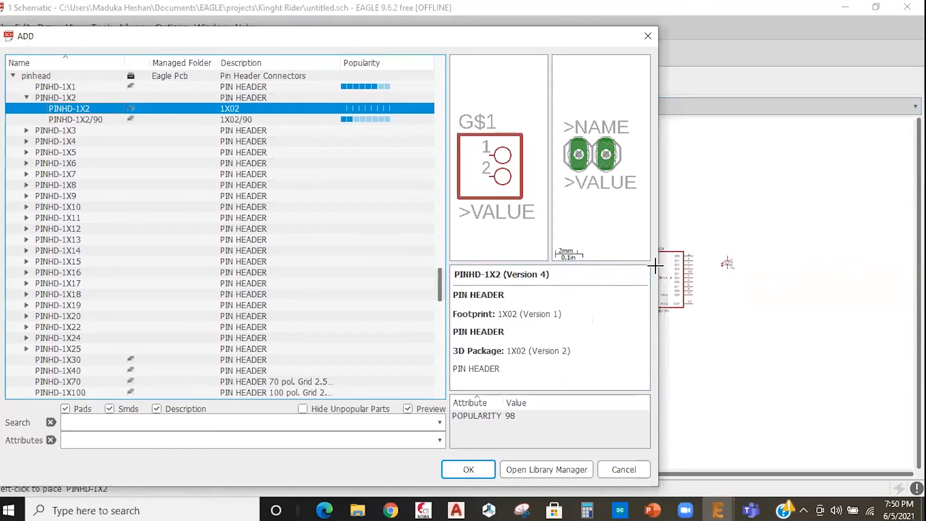
{"action": "key", "text": "Escape"}
{"action": "scroll", "coordinate": [655, 251], "scroll_direction": "up", "scroll_amount": 2}
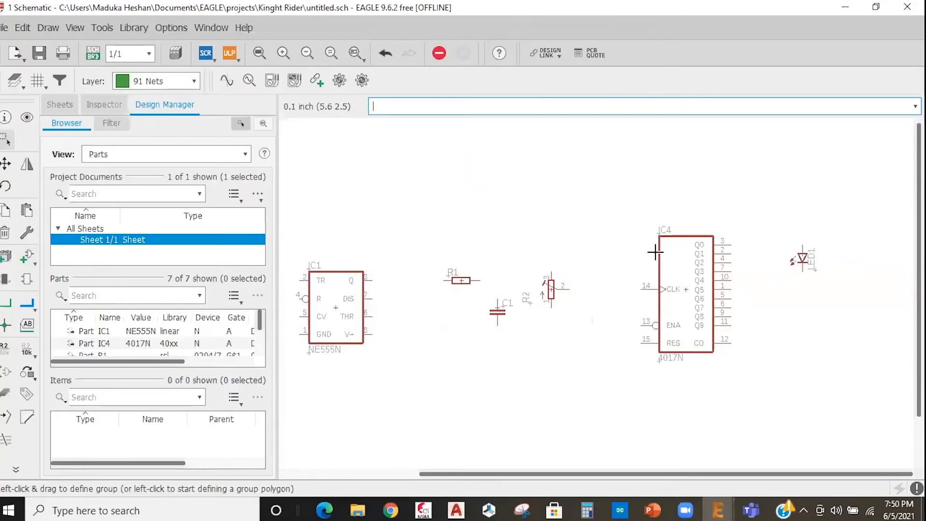
{"action": "scroll", "coordinate": [682, 265], "scroll_direction": "down", "scroll_amount": 1}
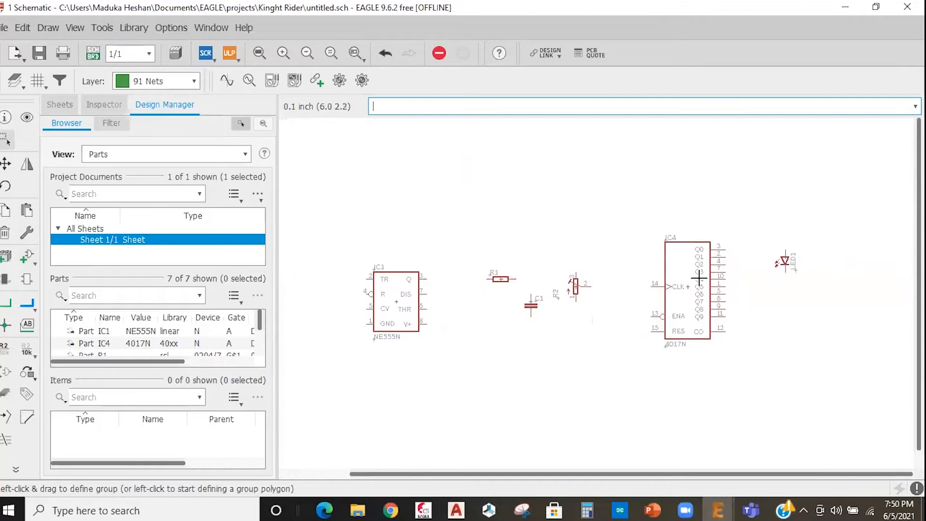
Draw a supply net from pin 2 of JP1 up and across above all the parts, ending beyond LED1
{"action": "scroll", "coordinate": [698, 271], "scroll_direction": "down", "scroll_amount": 1}
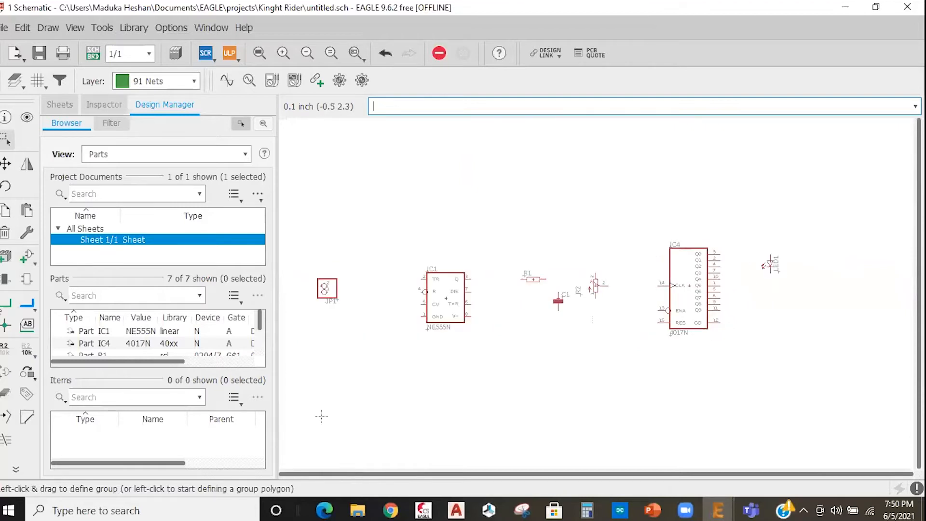
{"action": "left_click", "coordinate": [6, 303]}
{"action": "scroll", "coordinate": [411, 265], "scroll_direction": "up", "scroll_amount": 3}
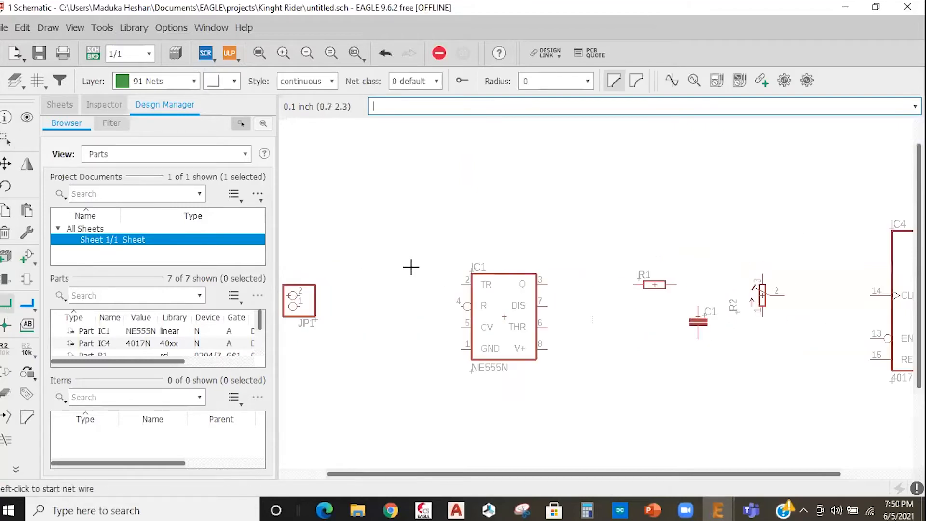
{"action": "scroll", "coordinate": [340, 279], "scroll_direction": "down", "scroll_amount": 2}
{"action": "scroll", "coordinate": [340, 279], "scroll_direction": "down", "scroll_amount": 1}
{"action": "scroll", "coordinate": [366, 288], "scroll_direction": "up", "scroll_amount": 3}
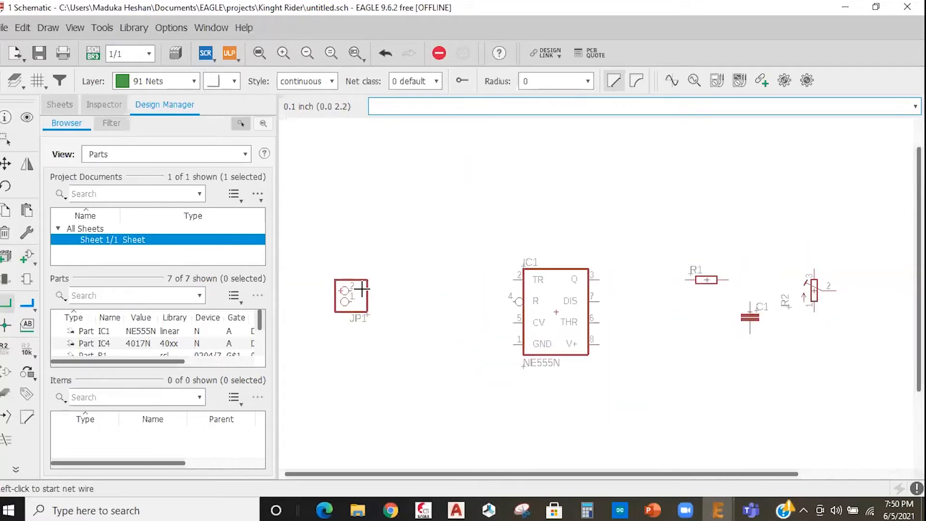
{"action": "scroll", "coordinate": [368, 287], "scroll_direction": "down", "scroll_amount": 3}
{"action": "scroll", "coordinate": [361, 291], "scroll_direction": "up", "scroll_amount": 3}
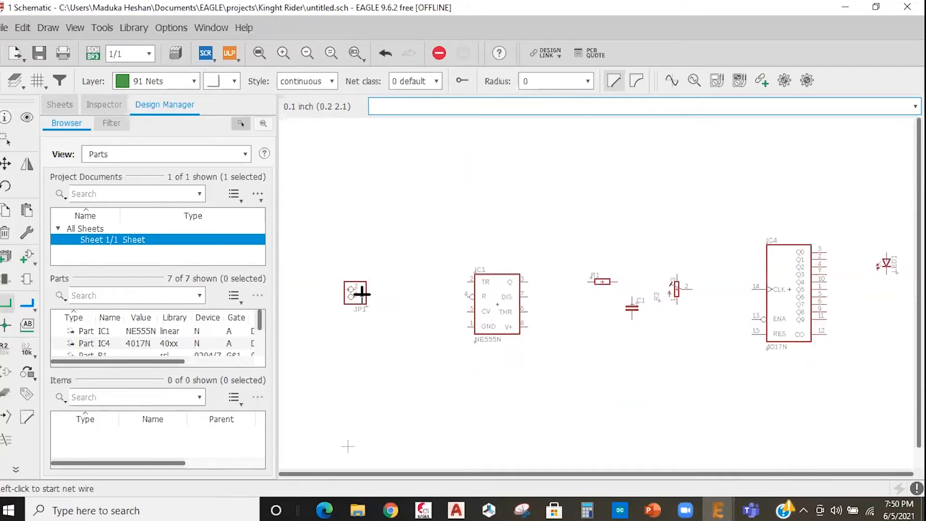
{"action": "left_click", "coordinate": [341, 292]}
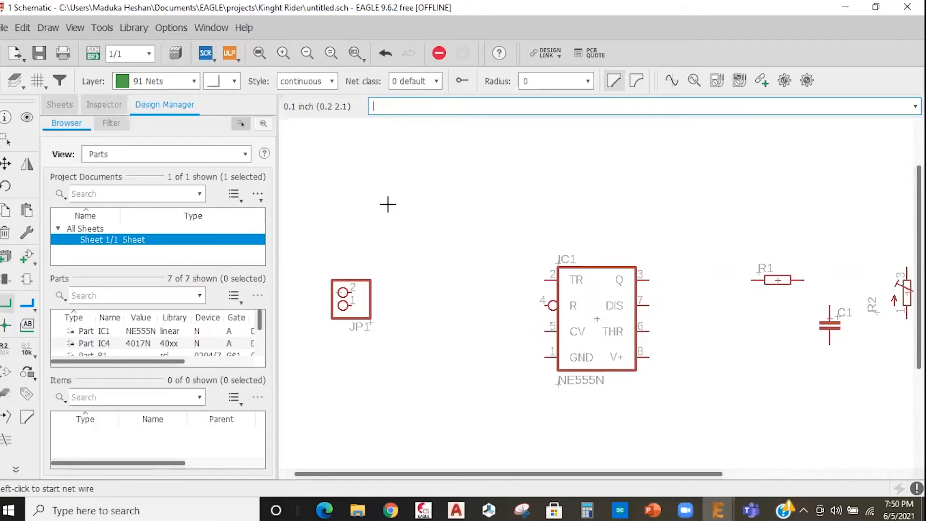
{"action": "scroll", "coordinate": [382, 160], "scroll_direction": "down", "scroll_amount": 5}
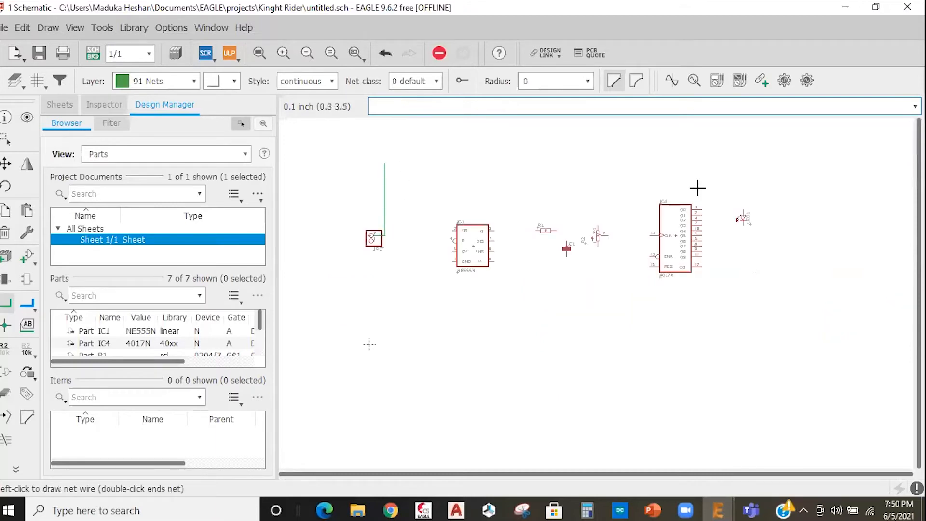
{"action": "double_click", "coordinate": [810, 166]}
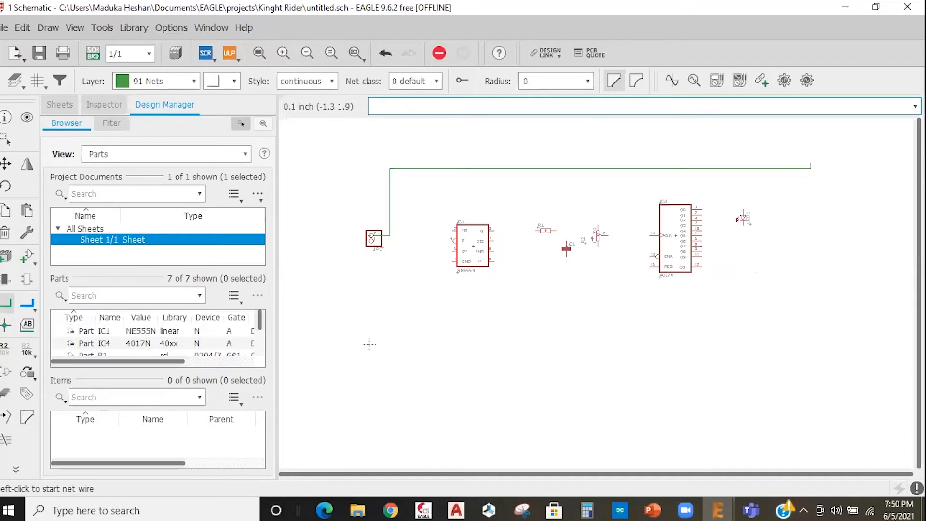
Draw a ground net from pin 1 of JP1 down and across below all the parts, level with the upper net's end
{"action": "left_click", "coordinate": [8, 304]}
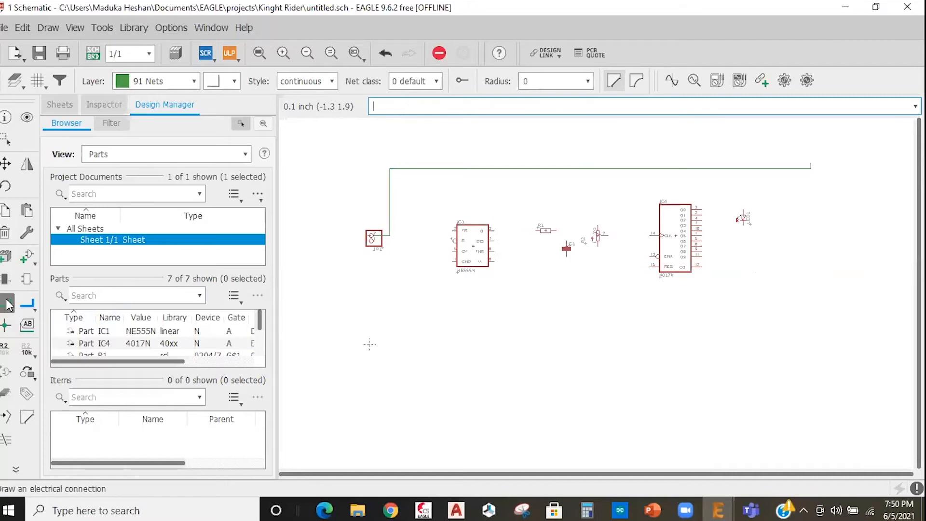
{"action": "scroll", "coordinate": [416, 309], "scroll_direction": "up", "scroll_amount": 5}
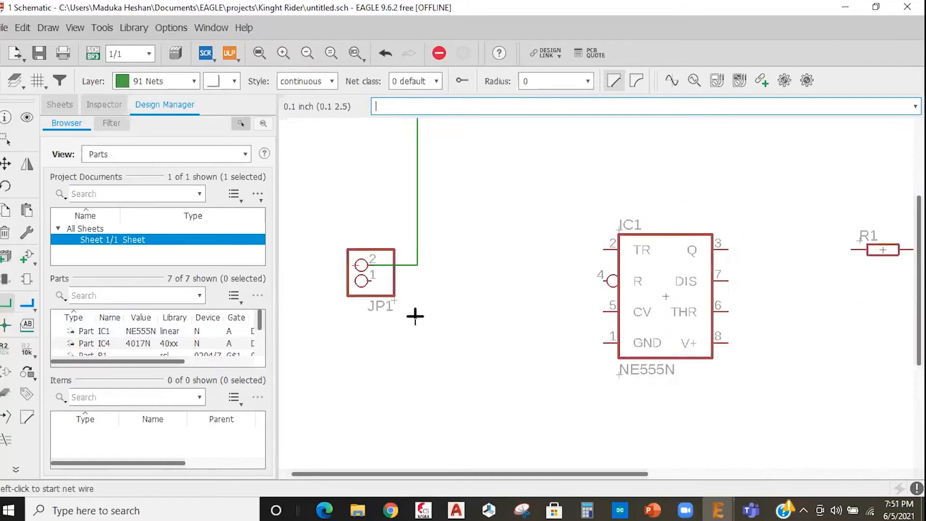
{"action": "left_click", "coordinate": [411, 300]}
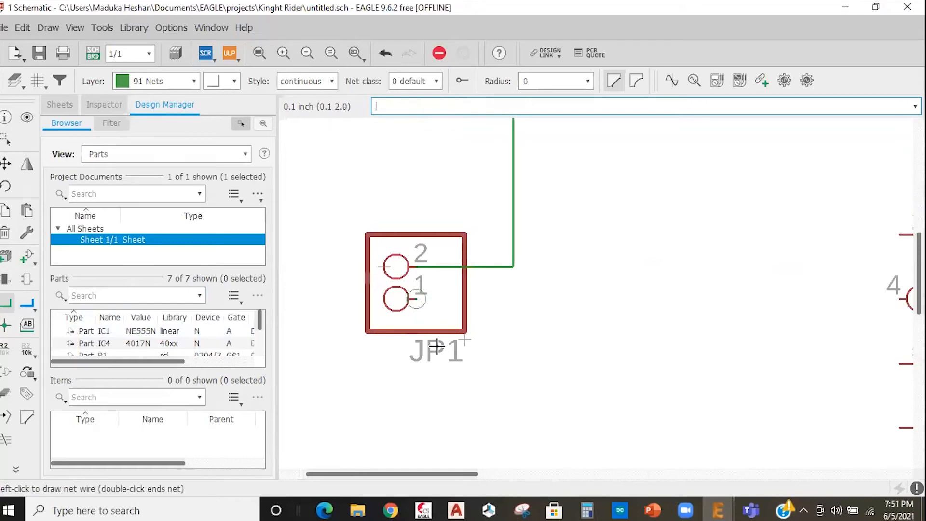
{"action": "scroll", "coordinate": [394, 322], "scroll_direction": "down", "scroll_amount": 3}
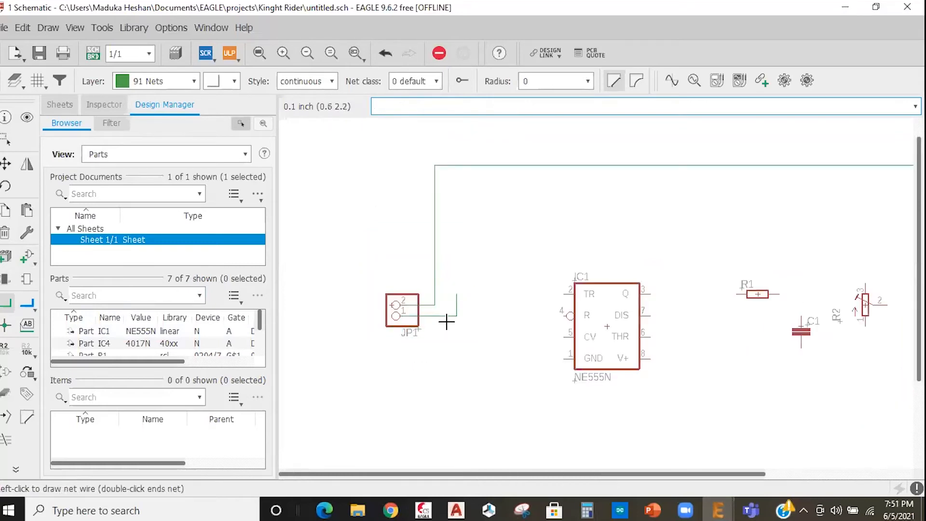
{"action": "scroll", "coordinate": [437, 415], "scroll_direction": "down", "scroll_amount": 5}
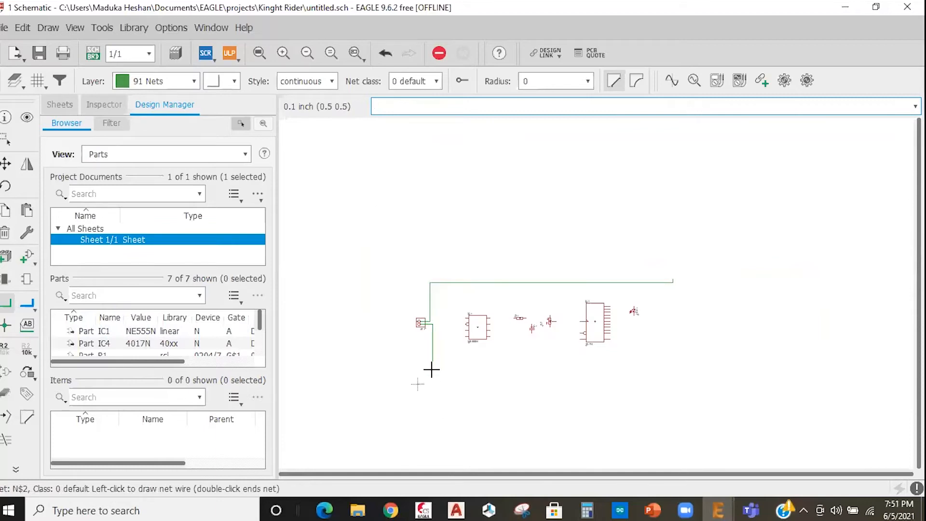
{"action": "scroll", "coordinate": [432, 369], "scroll_direction": "up", "scroll_amount": 4}
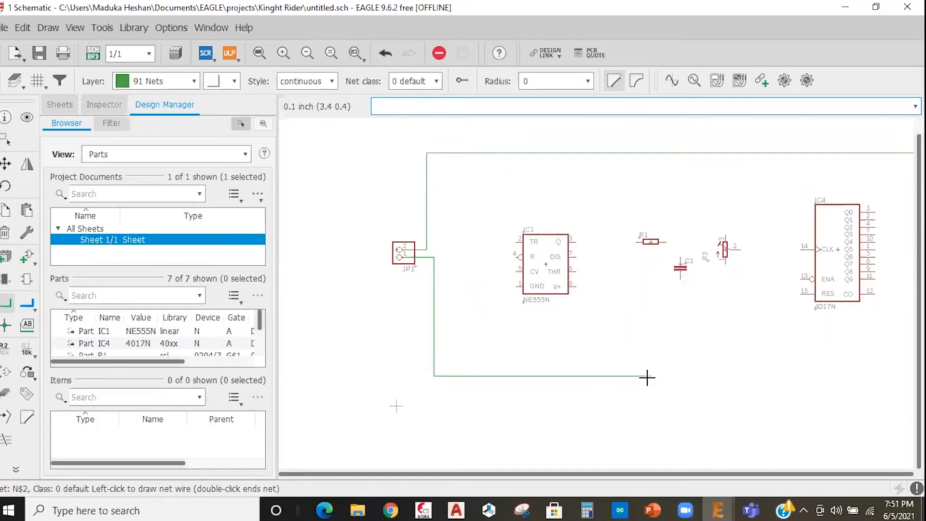
{"action": "scroll", "coordinate": [647, 378], "scroll_direction": "down", "scroll_amount": 3}
{"action": "double_click", "coordinate": [778, 386]}
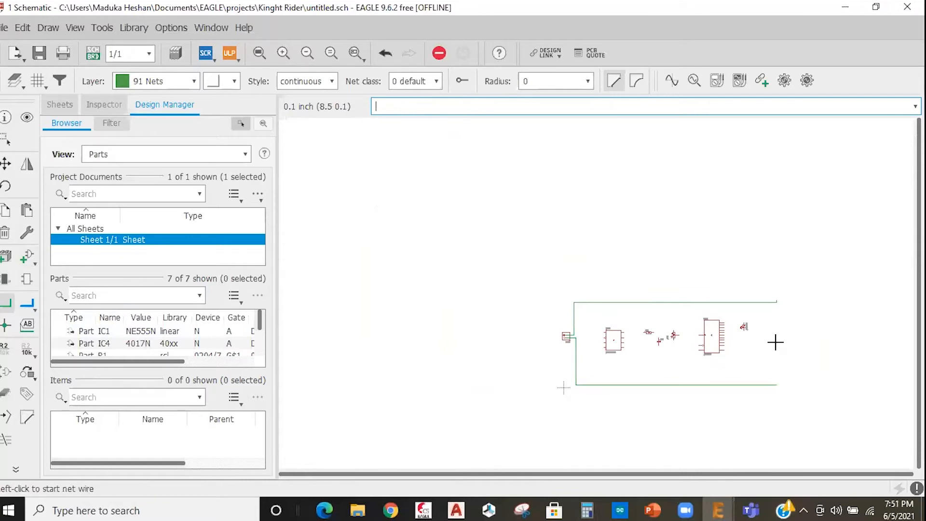
{"action": "scroll", "coordinate": [783, 430], "scroll_direction": "up", "scroll_amount": 4}
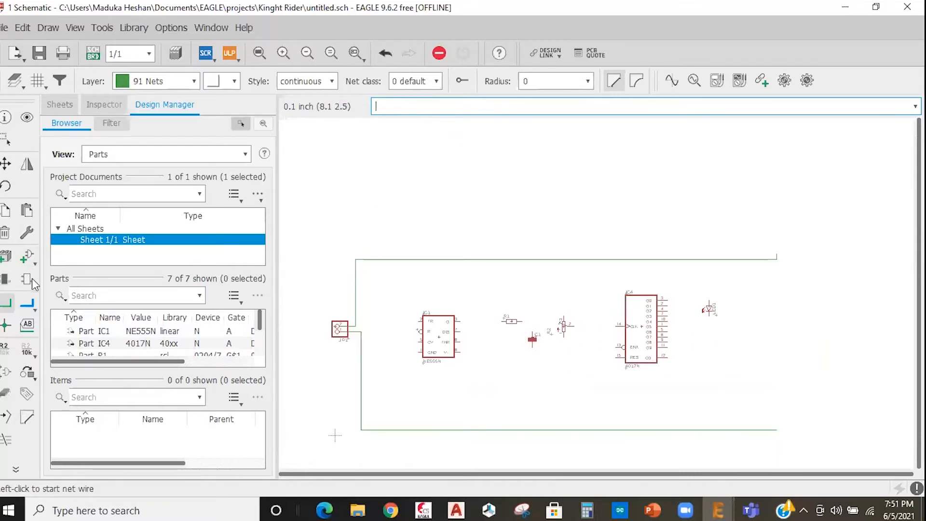
{"action": "scroll", "coordinate": [583, 294], "scroll_direction": "down", "scroll_amount": 2}
{"action": "scroll", "coordinate": [522, 346], "scroll_direction": "up", "scroll_amount": 4}
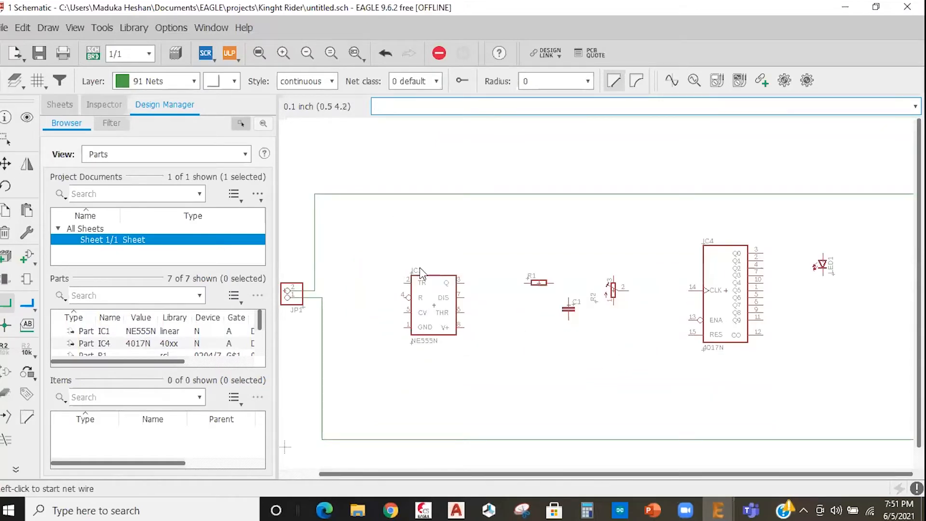
{"action": "left_click", "coordinate": [520, 74]}
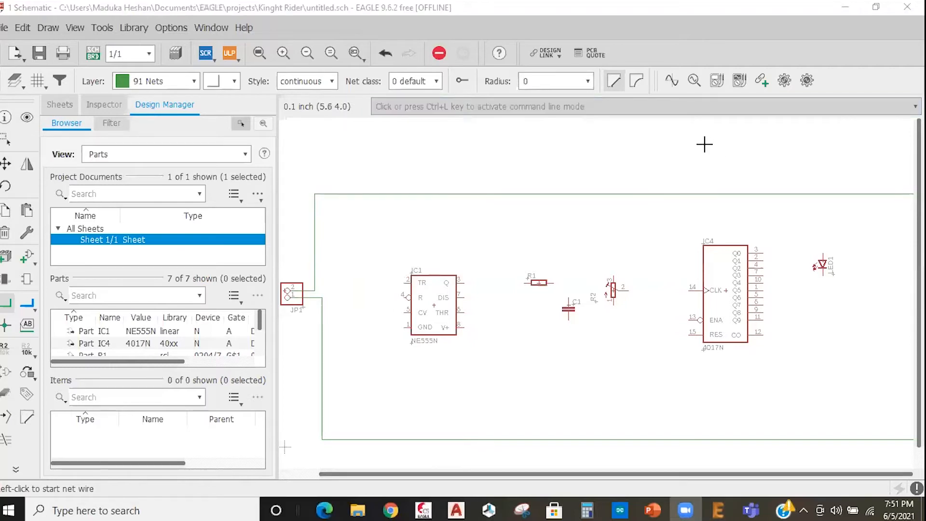
{"action": "scroll", "coordinate": [652, 269], "scroll_direction": "down", "scroll_amount": 1}
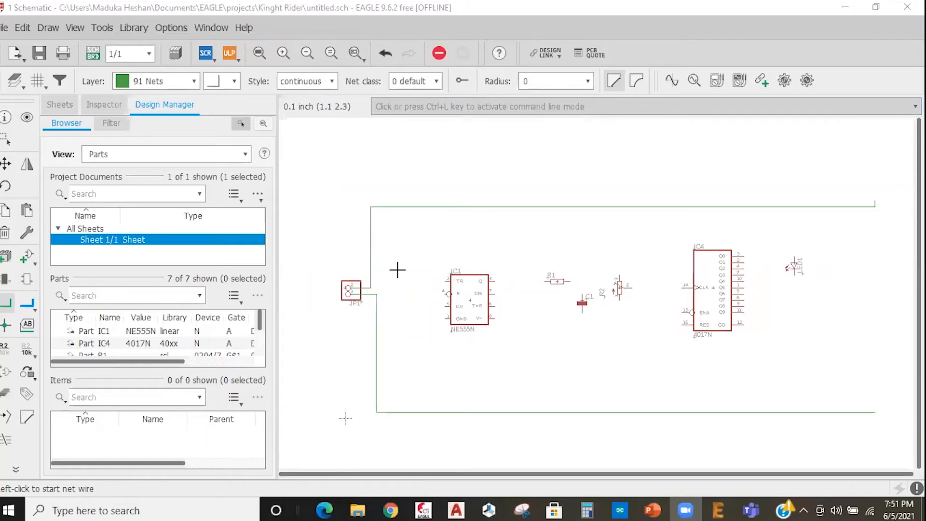
{"action": "scroll", "coordinate": [645, 291], "scroll_direction": "down", "scroll_amount": 2}
{"action": "scroll", "coordinate": [491, 240], "scroll_direction": "up", "scroll_amount": 1}
{"action": "scroll", "coordinate": [682, 259], "scroll_direction": "up", "scroll_amount": 1}
{"action": "scroll", "coordinate": [470, 232], "scroll_direction": "down", "scroll_amount": 1}
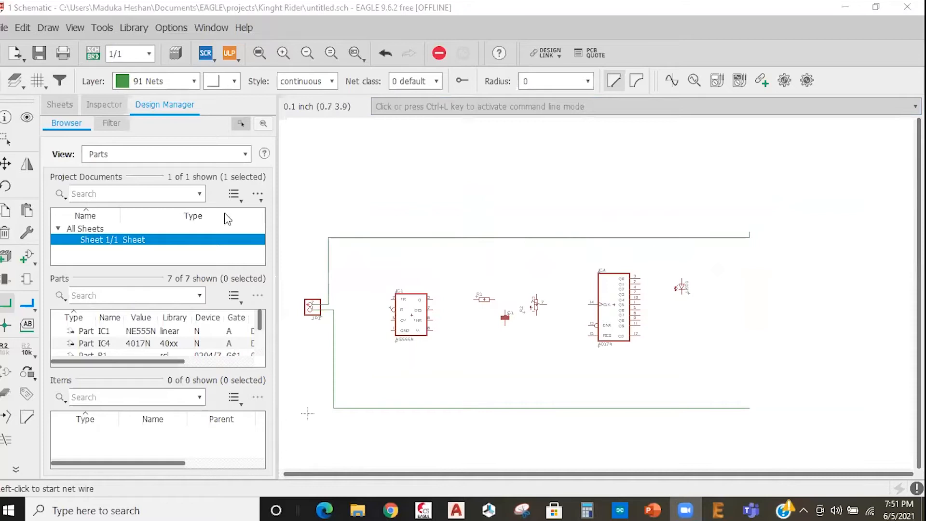
{"action": "scroll", "coordinate": [682, 287], "scroll_direction": "up", "scroll_amount": 1}
{"action": "scroll", "coordinate": [478, 332], "scroll_direction": "up", "scroll_amount": 2}
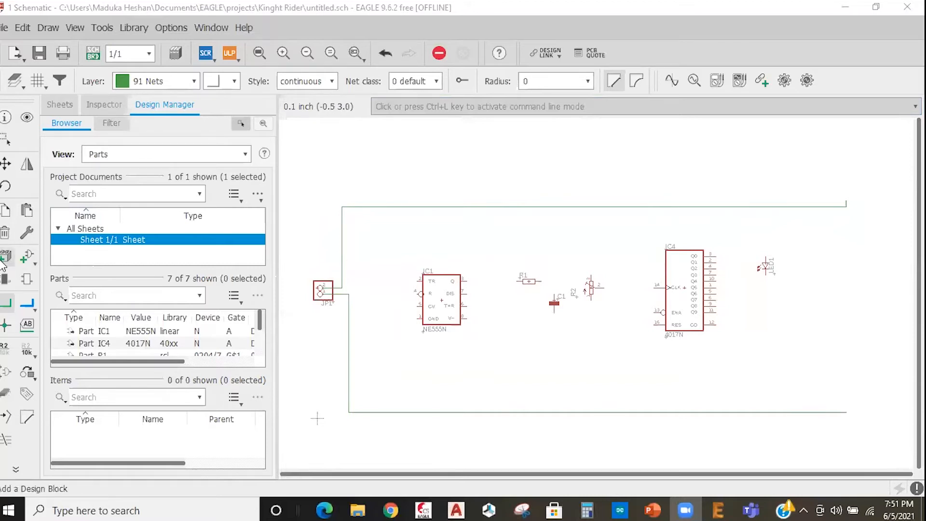
Connect the NE555N's V+ pin 8 to the upper supply net
{"action": "left_click", "coordinate": [9, 305]}
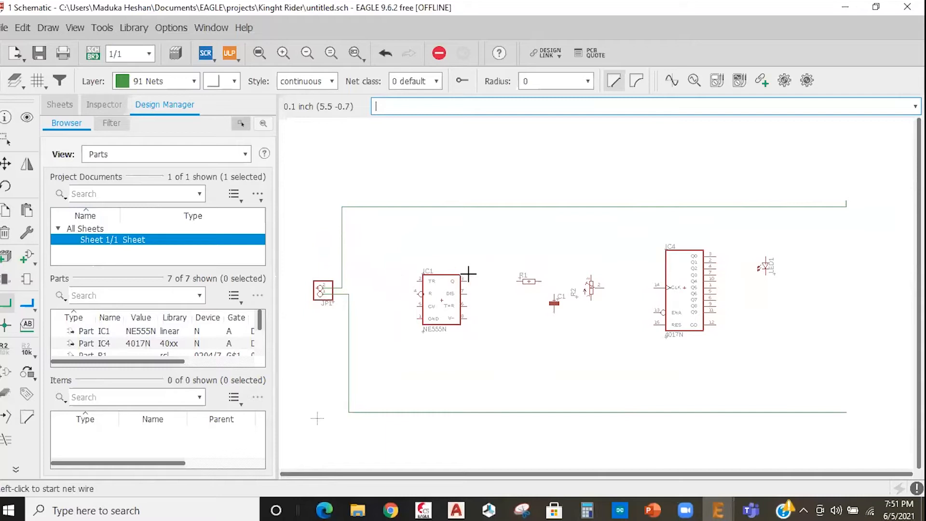
{"action": "scroll", "coordinate": [466, 274], "scroll_direction": "up", "scroll_amount": 2}
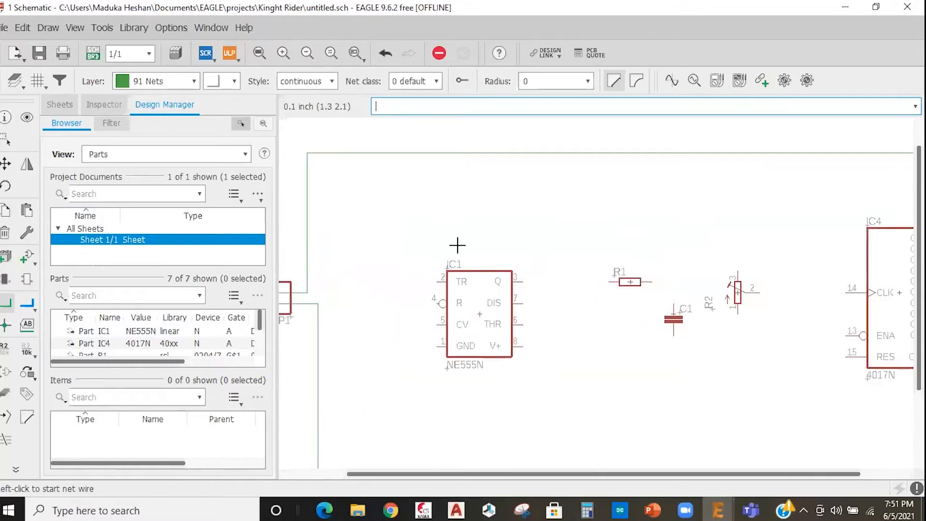
{"action": "scroll", "coordinate": [457, 245], "scroll_direction": "down", "scroll_amount": 1}
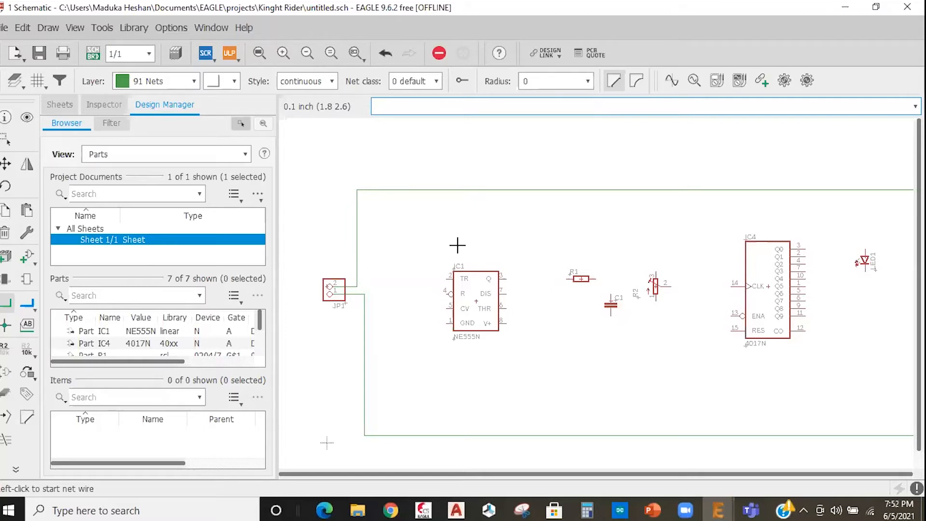
{"action": "scroll", "coordinate": [482, 328], "scroll_direction": "up", "scroll_amount": 2}
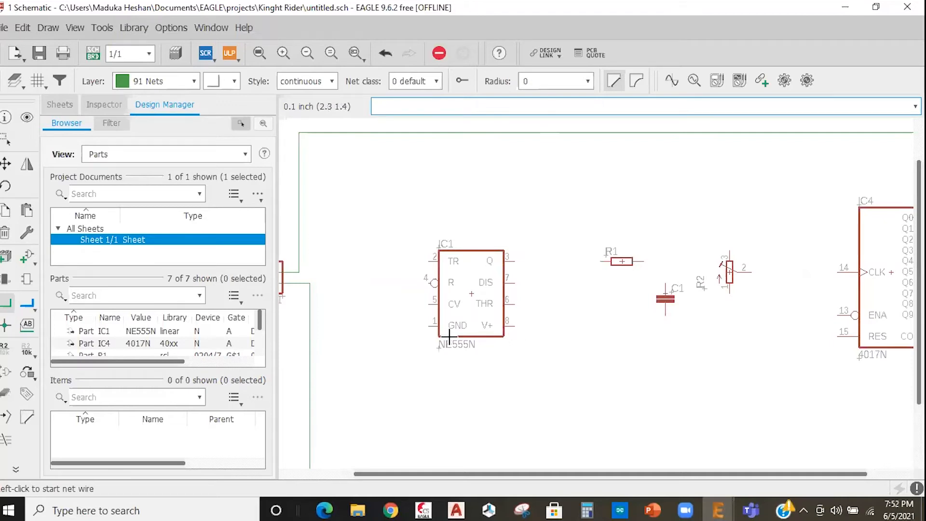
{"action": "scroll", "coordinate": [463, 336], "scroll_direction": "down", "scroll_amount": 2}
{"action": "left_click", "coordinate": [506, 312]}
{"action": "left_click", "coordinate": [519, 177]}
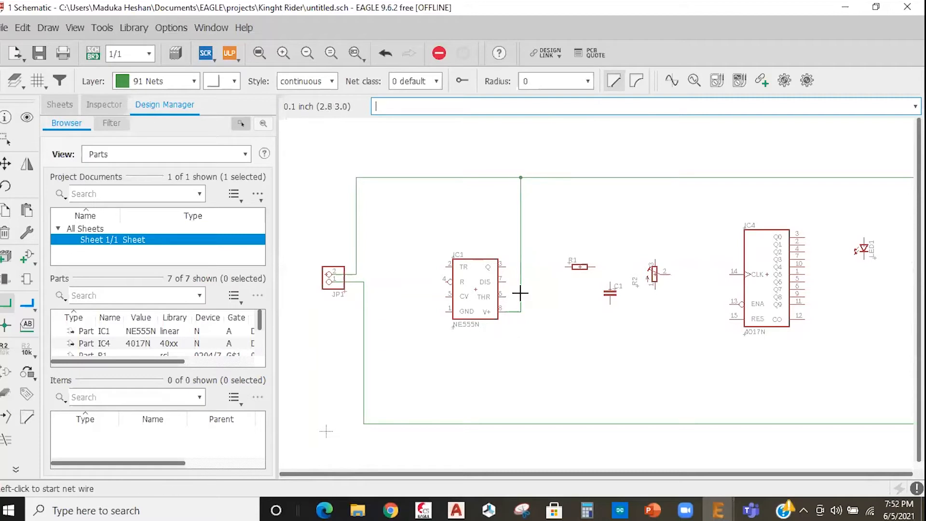
Connect the NE555N's GND pin 1 to the lower ground net
{"action": "scroll", "coordinate": [464, 324], "scroll_direction": "up", "scroll_amount": 2}
{"action": "left_click", "coordinate": [429, 302]}
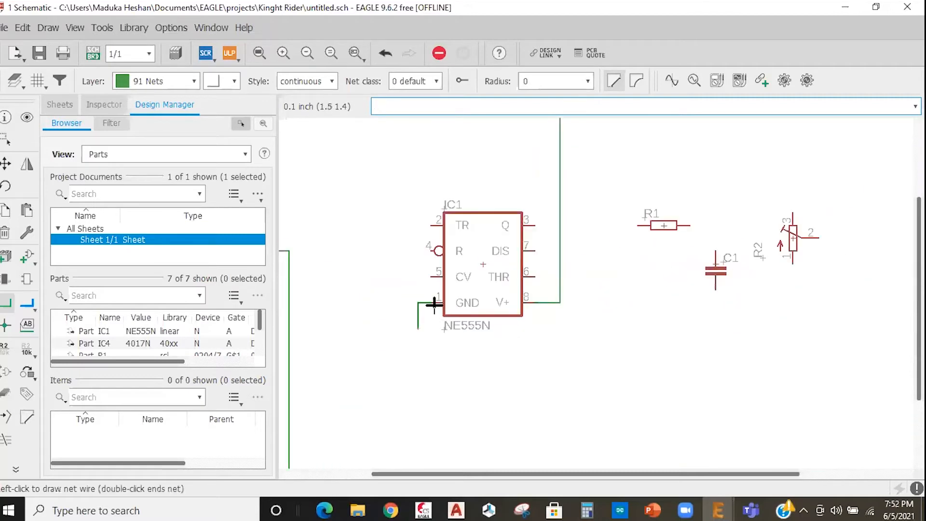
{"action": "scroll", "coordinate": [421, 322], "scroll_direction": "down", "scroll_amount": 2}
{"action": "left_click", "coordinate": [425, 406]}
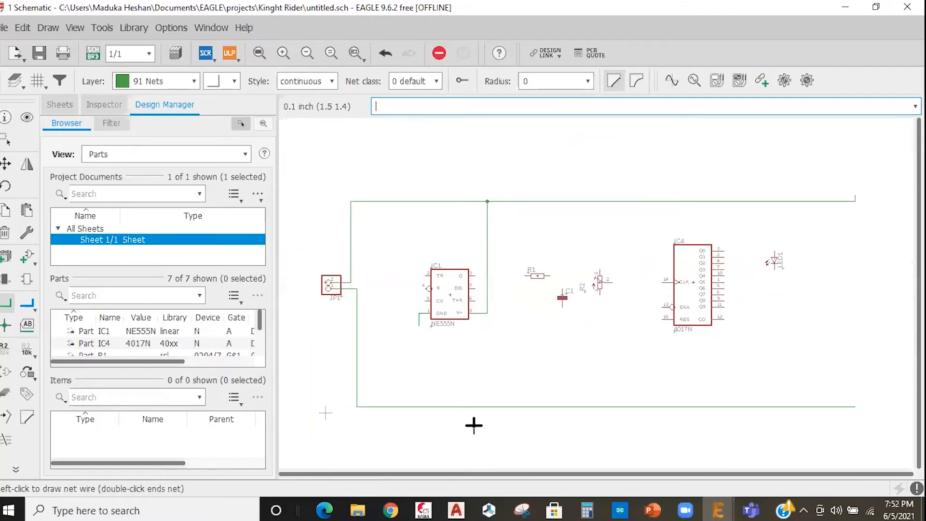
Connect the NE555N's reset pin 4 to the upper supply net, between JP1 and the V+ connection
{"action": "scroll", "coordinate": [435, 385], "scroll_direction": "down", "scroll_amount": 2}
{"action": "scroll", "coordinate": [444, 314], "scroll_direction": "up", "scroll_amount": 1}
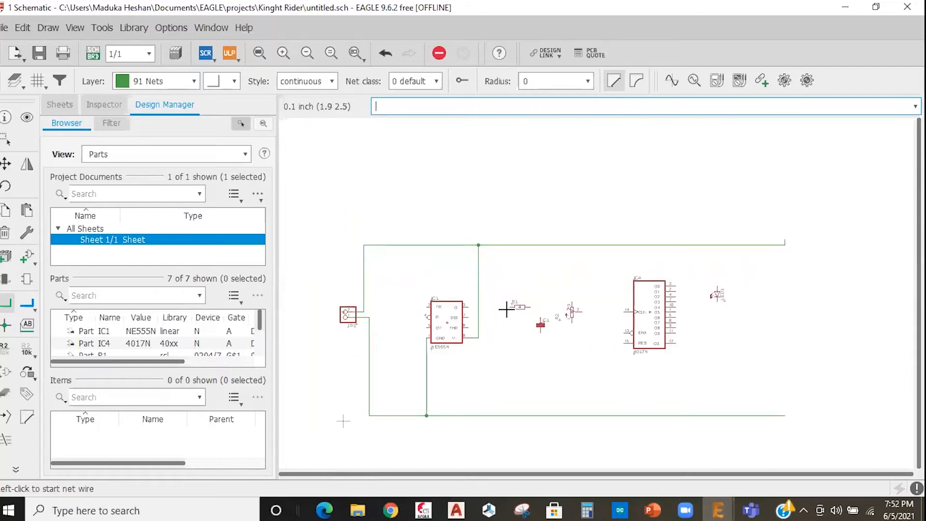
{"action": "scroll", "coordinate": [410, 323], "scroll_direction": "up", "scroll_amount": 2}
{"action": "left_click", "coordinate": [404, 346]}
{"action": "left_click", "coordinate": [358, 194]}
{"action": "scroll", "coordinate": [610, 249], "scroll_direction": "down", "scroll_amount": 1}
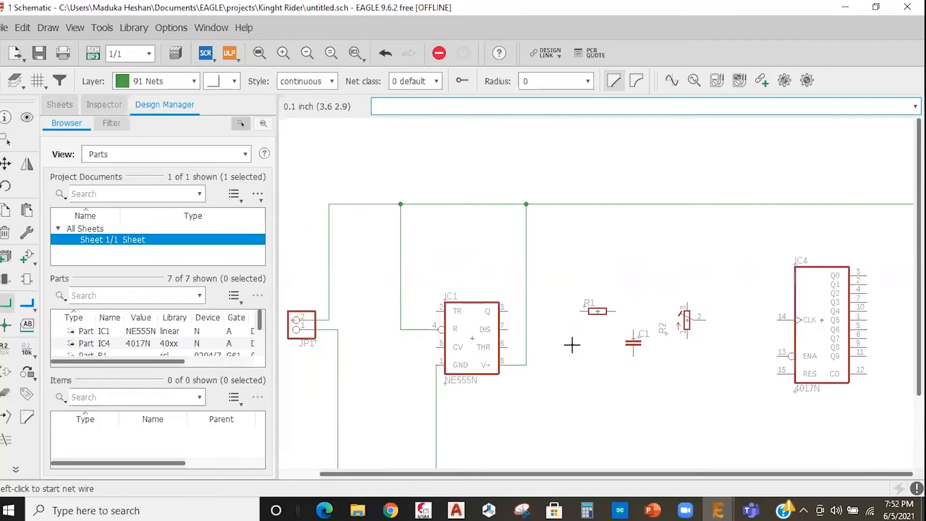
{"action": "scroll", "coordinate": [572, 344], "scroll_direction": "down", "scroll_amount": 1}
{"action": "scroll", "coordinate": [560, 349], "scroll_direction": "up", "scroll_amount": 1}
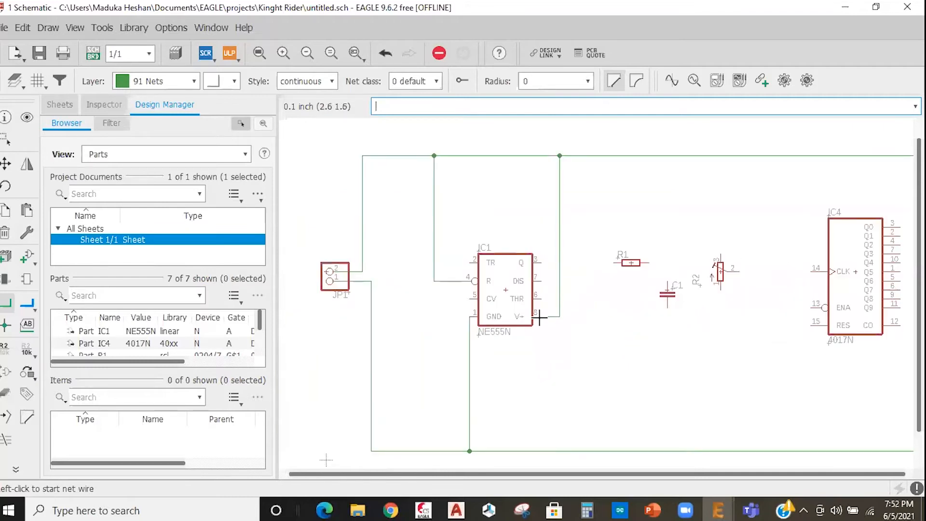
{"action": "scroll", "coordinate": [472, 318], "scroll_direction": "down", "scroll_amount": 1}
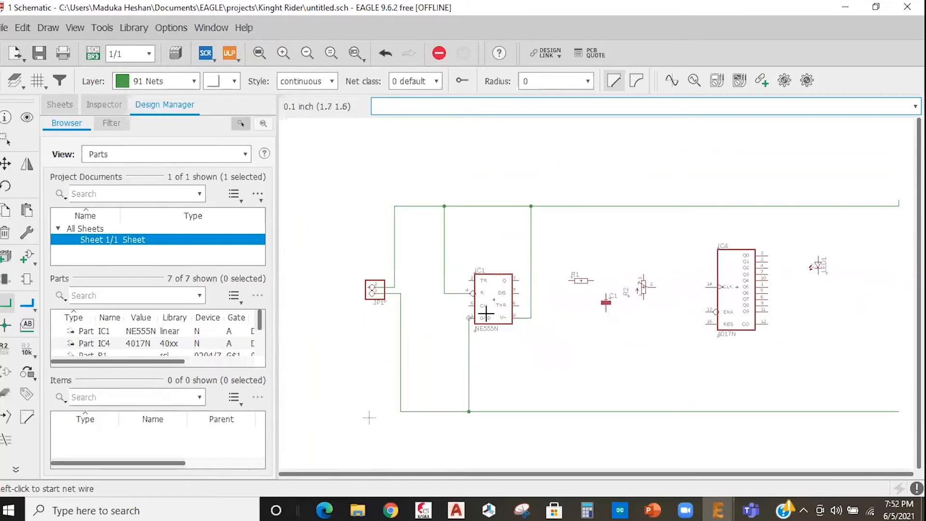
{"action": "scroll", "coordinate": [646, 314], "scroll_direction": "down", "scroll_amount": 1}
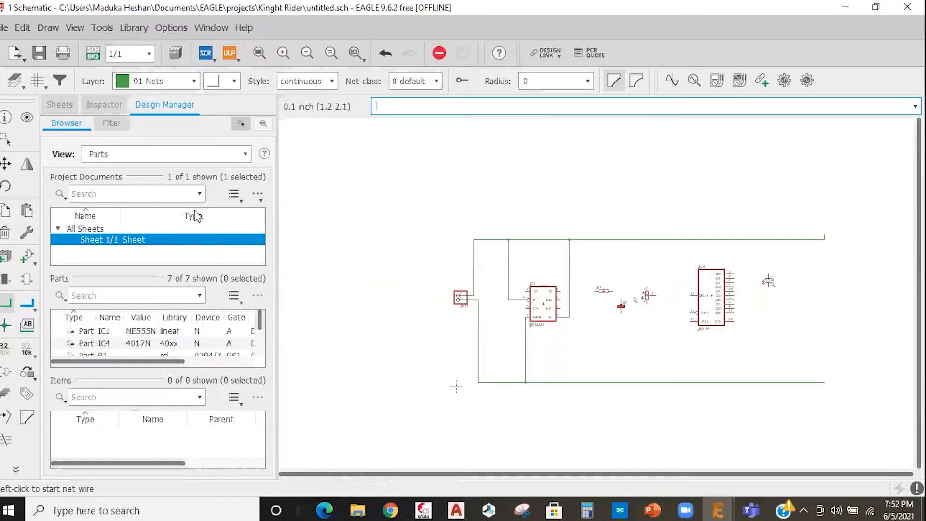
{"action": "left_click", "coordinate": [6, 163]}
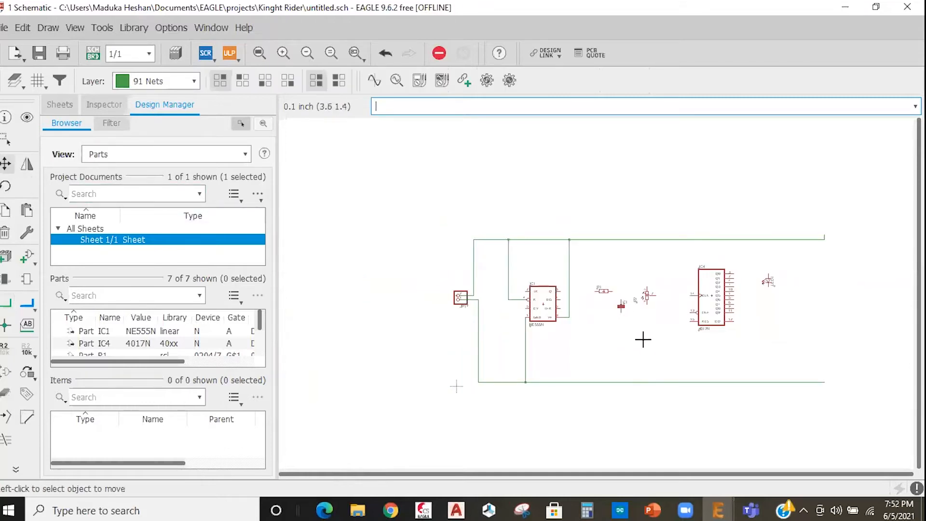
{"action": "scroll", "coordinate": [642, 348], "scroll_direction": "up", "scroll_amount": 1}
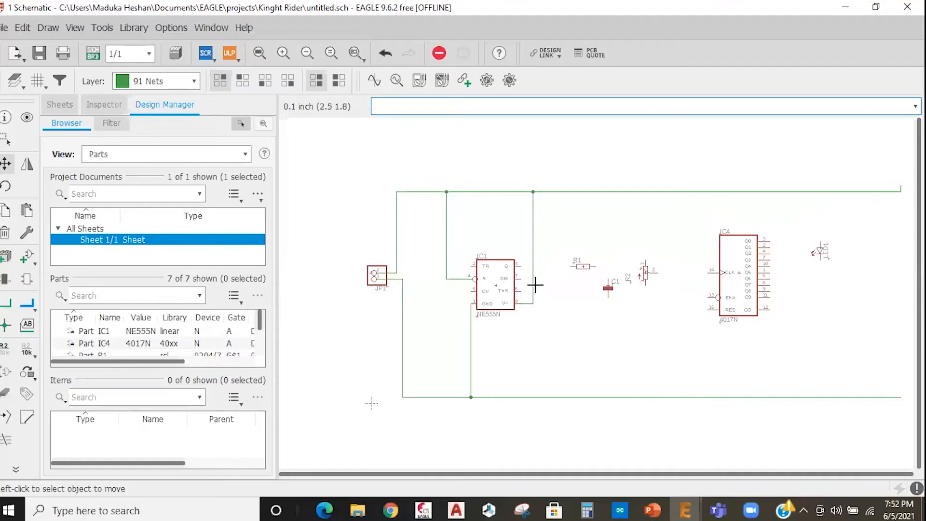
{"action": "scroll", "coordinate": [533, 283], "scroll_direction": "down", "scroll_amount": 2}
{"action": "scroll", "coordinate": [511, 257], "scroll_direction": "up", "scroll_amount": 2}
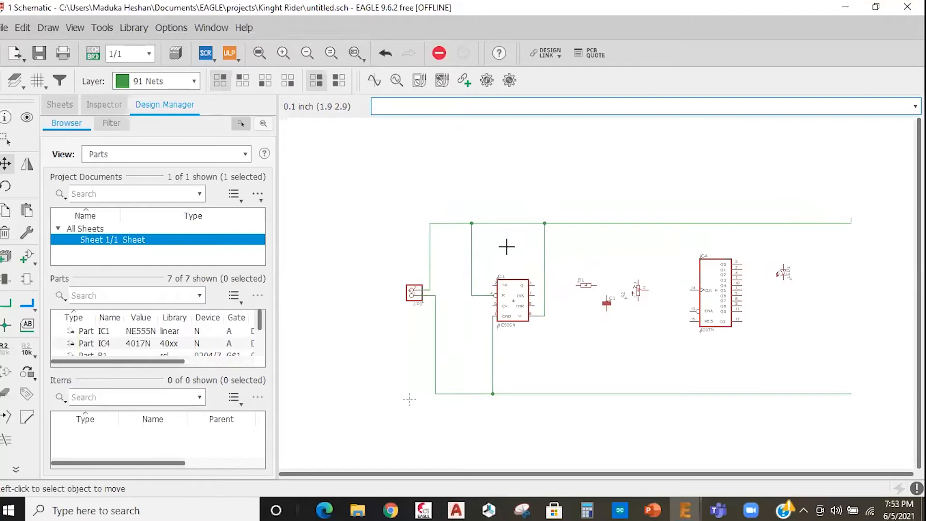
Move capacitor C1 below the NE555N's pin side, between JP1's ground wire and the GND pin's wire
{"action": "scroll", "coordinate": [497, 314], "scroll_direction": "up", "scroll_amount": 2}
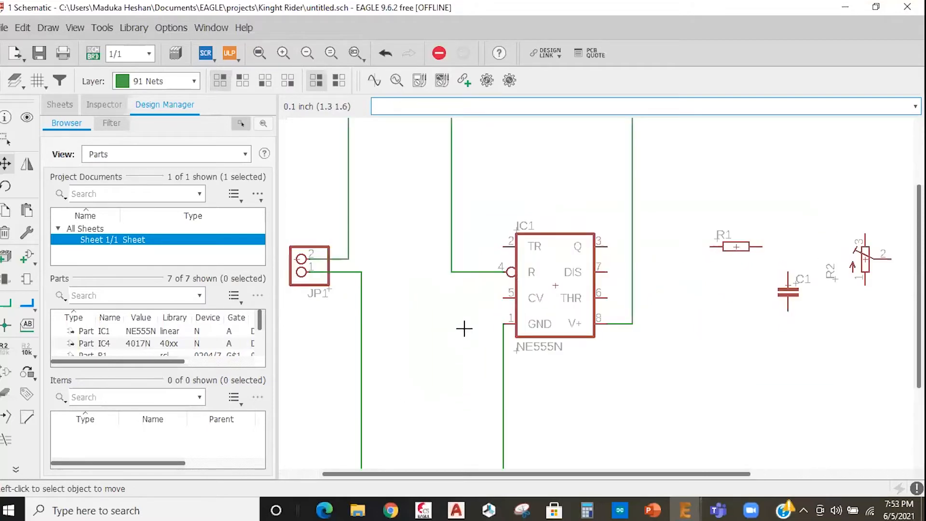
{"action": "scroll", "coordinate": [732, 196], "scroll_direction": "down", "scroll_amount": 2}
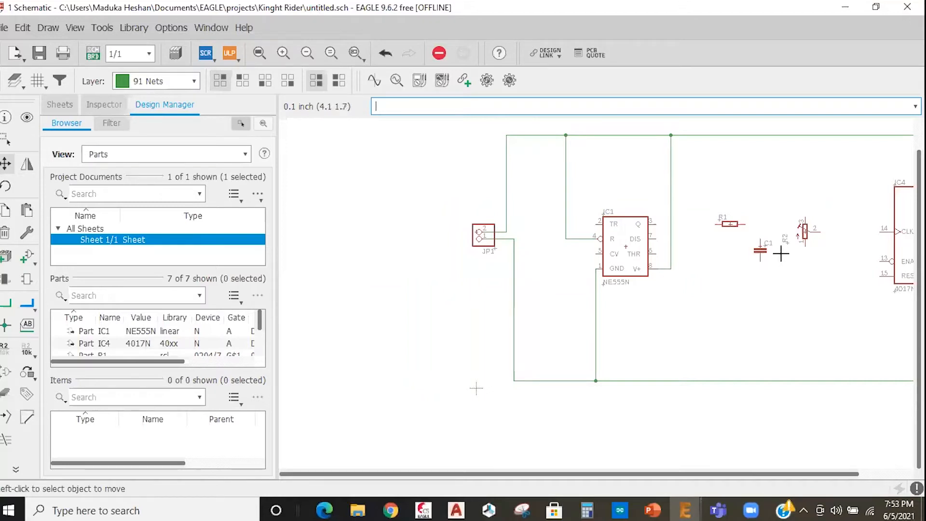
{"action": "scroll", "coordinate": [762, 249], "scroll_direction": "up", "scroll_amount": 3}
{"action": "left_click", "coordinate": [753, 263]}
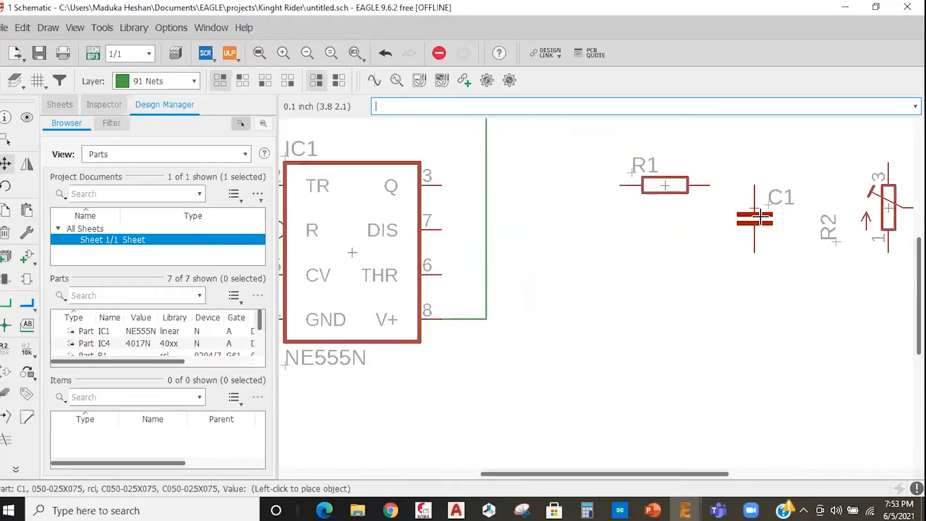
{"action": "scroll", "coordinate": [759, 217], "scroll_direction": "down", "scroll_amount": 3}
{"action": "scroll", "coordinate": [560, 280], "scroll_direction": "up", "scroll_amount": 2}
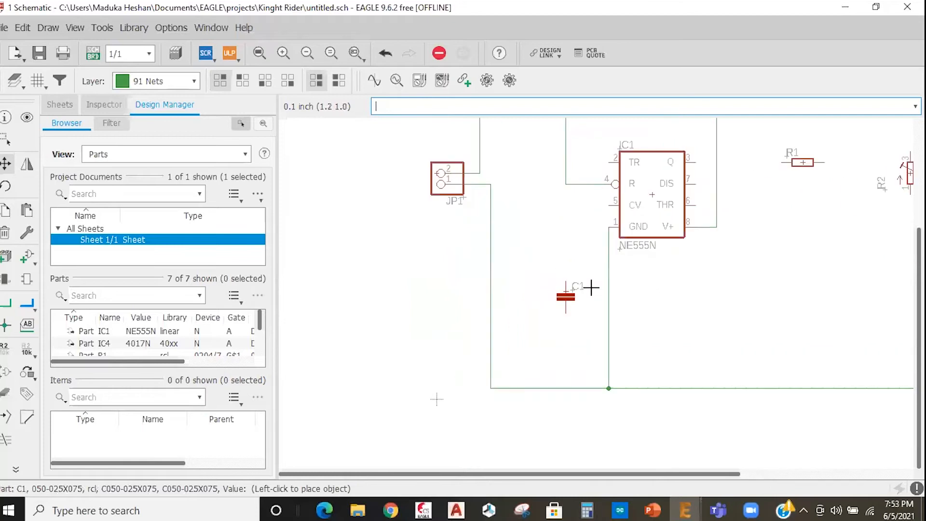
{"action": "left_click", "coordinate": [572, 261]}
Wire the NE555N's CV pin 5 to the upper end of C1 and C1's lower end to the ground net
{"action": "left_click", "coordinate": [6, 303]}
{"action": "scroll", "coordinate": [399, 325], "scroll_direction": "down", "scroll_amount": 2}
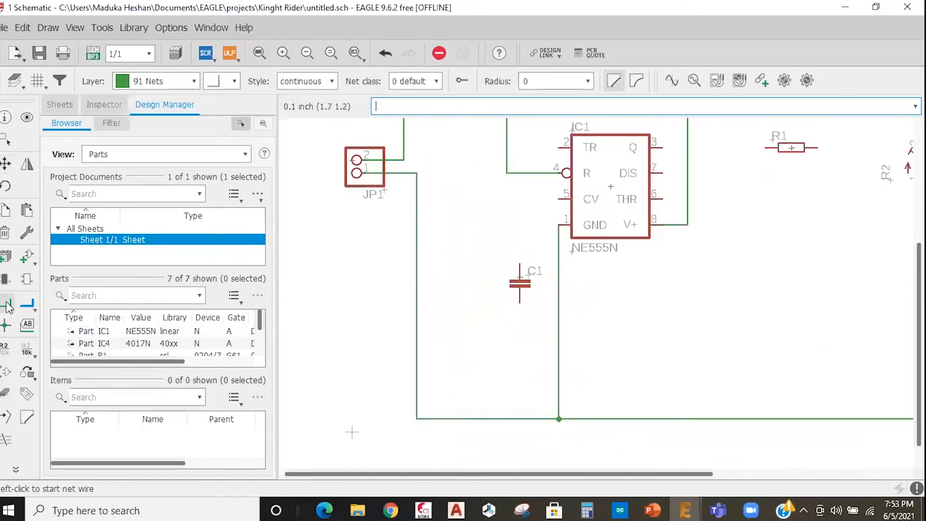
{"action": "left_click", "coordinate": [556, 198]}
{"action": "left_click", "coordinate": [520, 265]}
{"action": "left_click", "coordinate": [520, 309]}
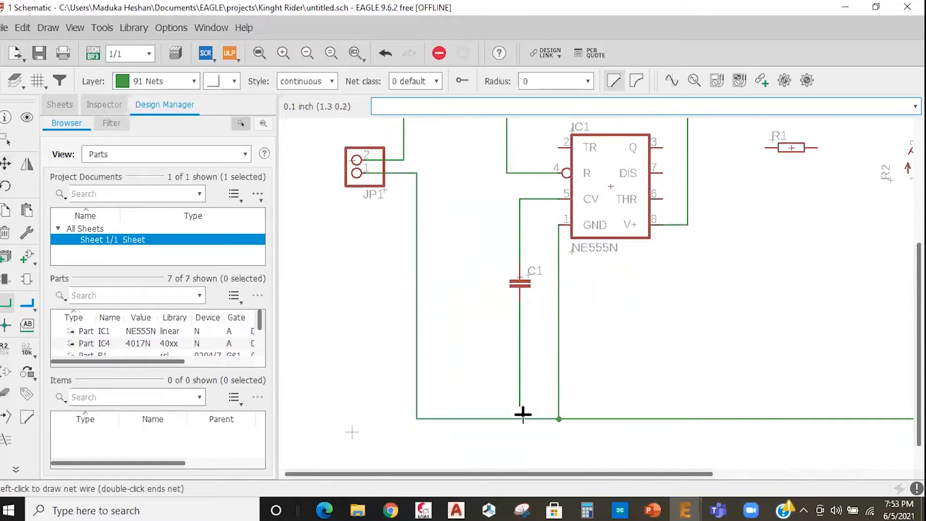
{"action": "scroll", "coordinate": [651, 310], "scroll_direction": "down", "scroll_amount": 2}
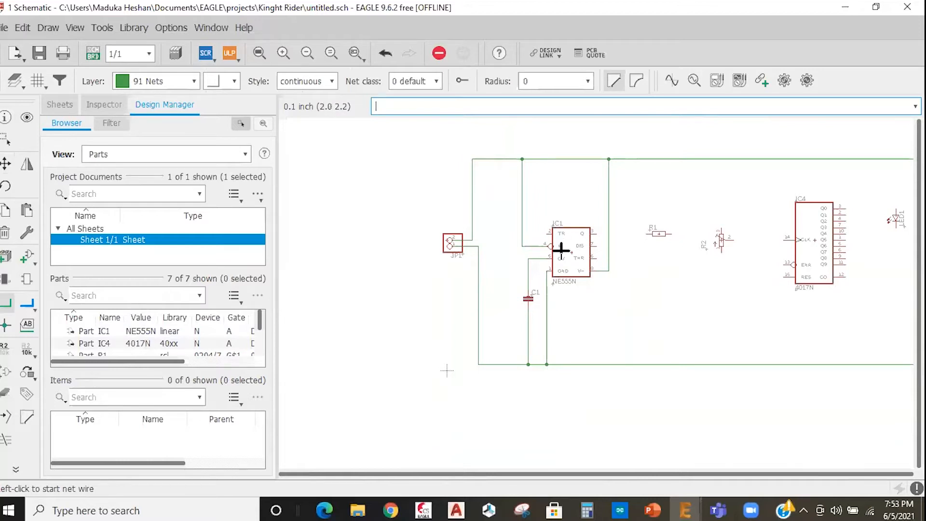
Connect the NE555N's TR pin 2 to its THR pin 6 with a net routed over the top of the chip
{"action": "scroll", "coordinate": [560, 250], "scroll_direction": "up", "scroll_amount": 2}
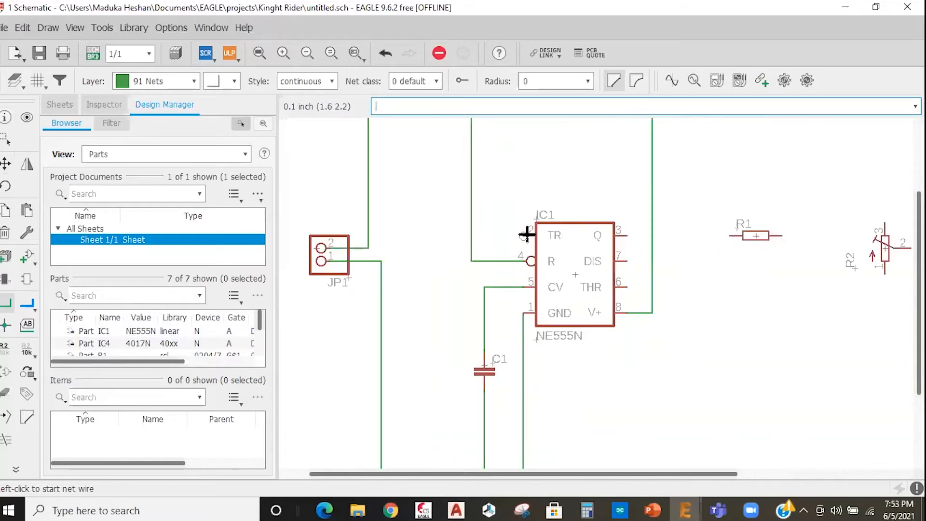
{"action": "left_click", "coordinate": [525, 234]}
{"action": "left_click", "coordinate": [510, 171]}
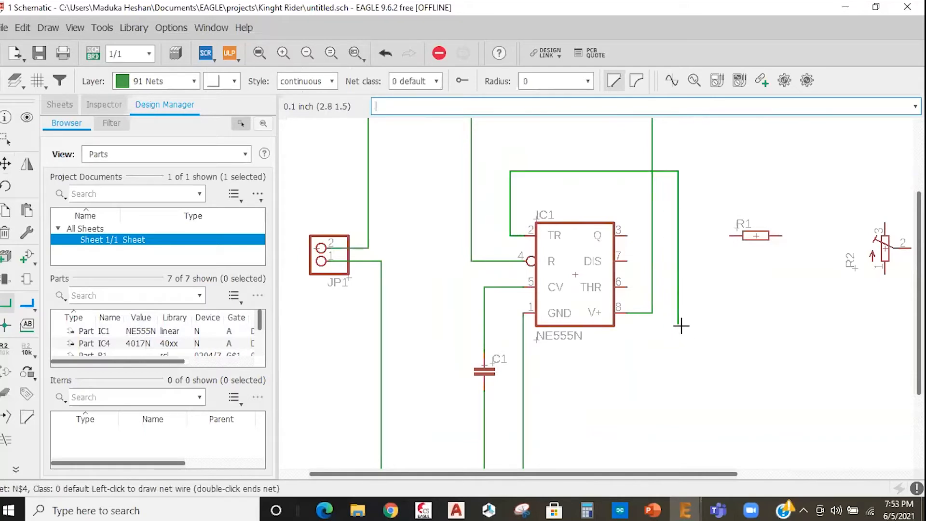
{"action": "left_click", "coordinate": [677, 287]}
{"action": "left_click", "coordinate": [626, 287]}
{"action": "scroll", "coordinate": [596, 282], "scroll_direction": "down", "scroll_amount": 2}
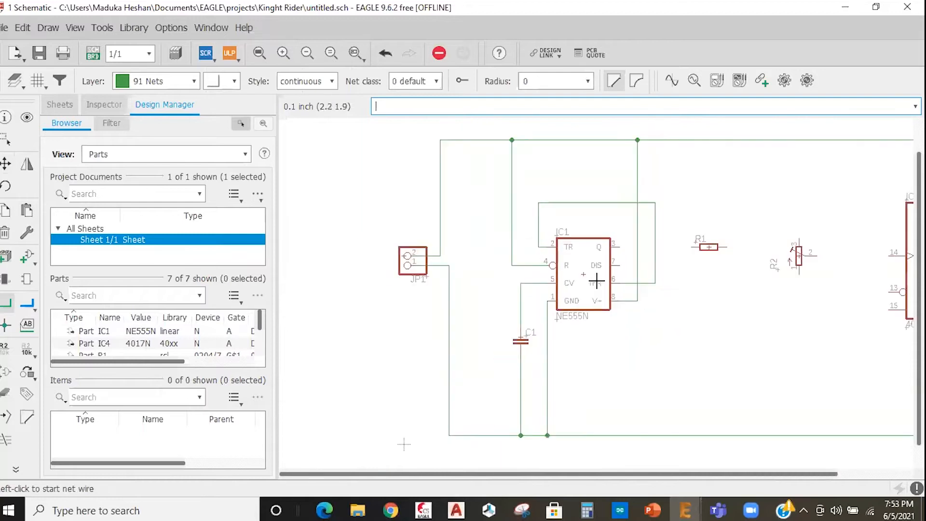
Rotate resistor R1 to vertical and place it just below the supply net, between the NE555N and the 4017N
{"action": "scroll", "coordinate": [596, 281], "scroll_direction": "down", "scroll_amount": 1}
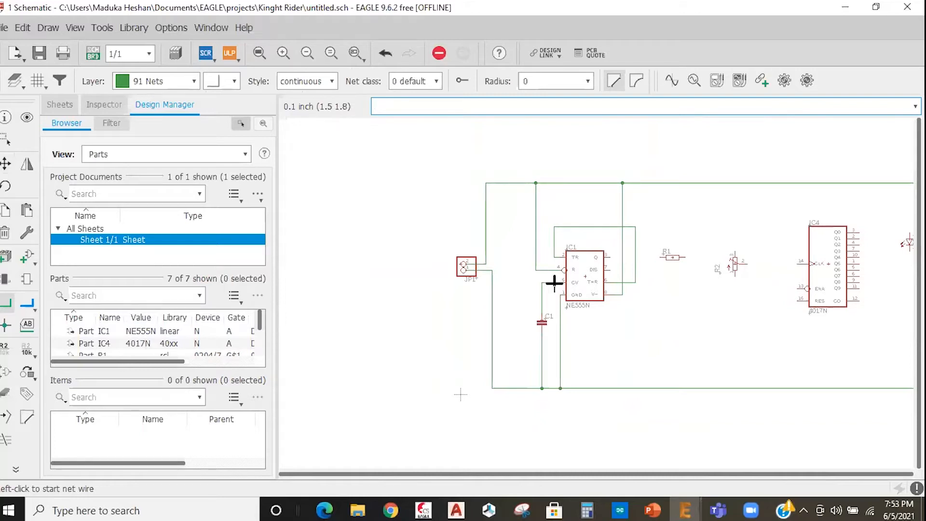
{"action": "scroll", "coordinate": [459, 262], "scroll_direction": "down", "scroll_amount": 1}
{"action": "scroll", "coordinate": [612, 249], "scroll_direction": "up", "scroll_amount": 1}
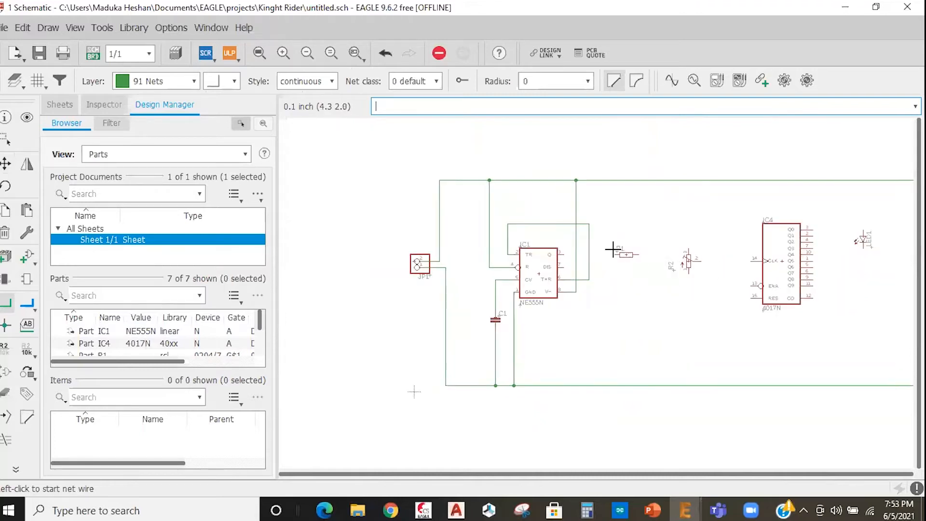
{"action": "scroll", "coordinate": [612, 249], "scroll_direction": "up", "scroll_amount": 1}
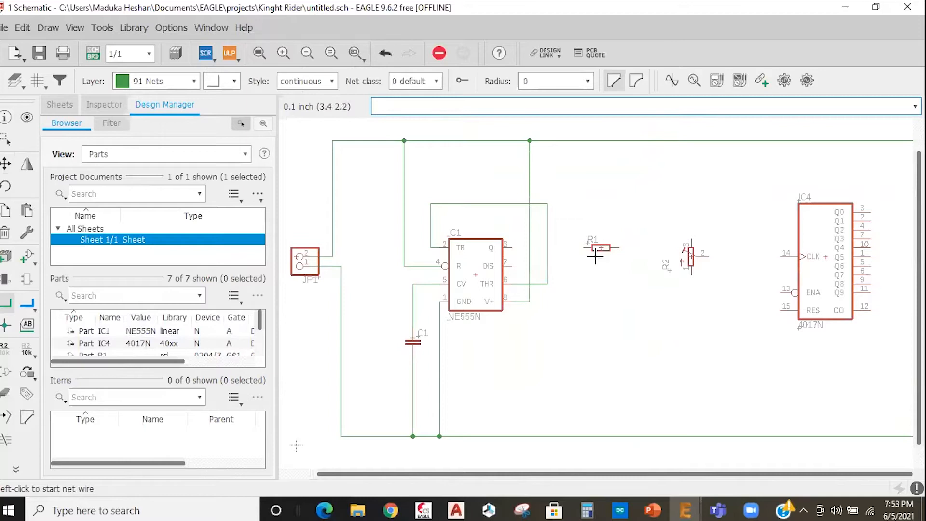
{"action": "scroll", "coordinate": [300, 225], "scroll_direction": "down", "scroll_amount": 3}
{"action": "left_click", "coordinate": [5, 164]}
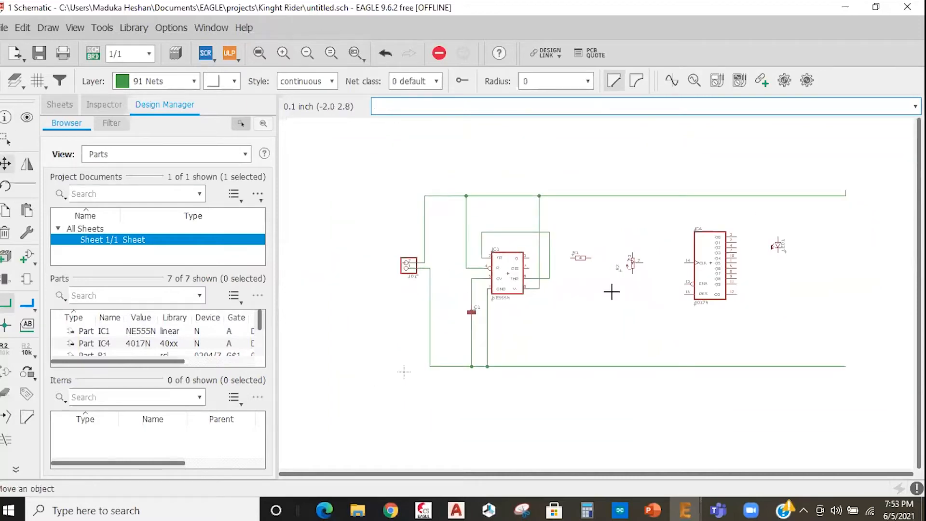
{"action": "scroll", "coordinate": [582, 240], "scroll_direction": "up", "scroll_amount": 3}
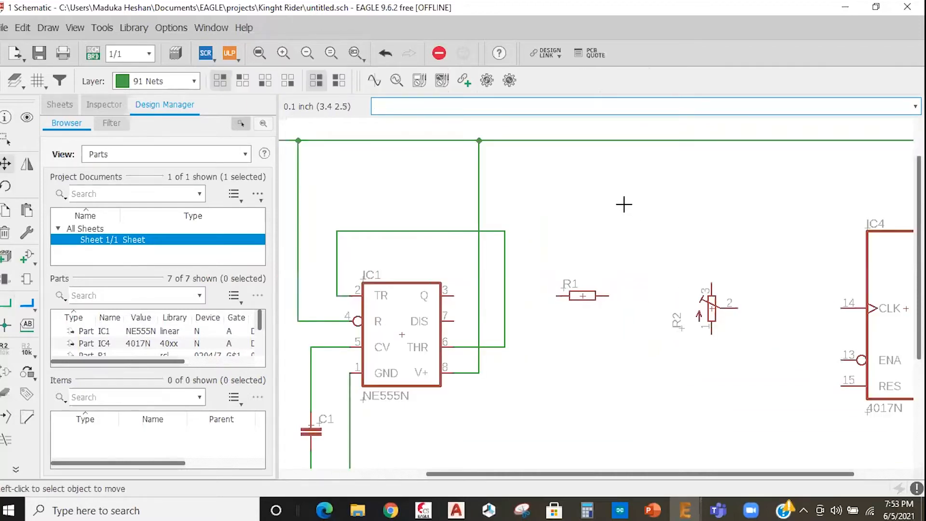
{"action": "left_click", "coordinate": [581, 205]}
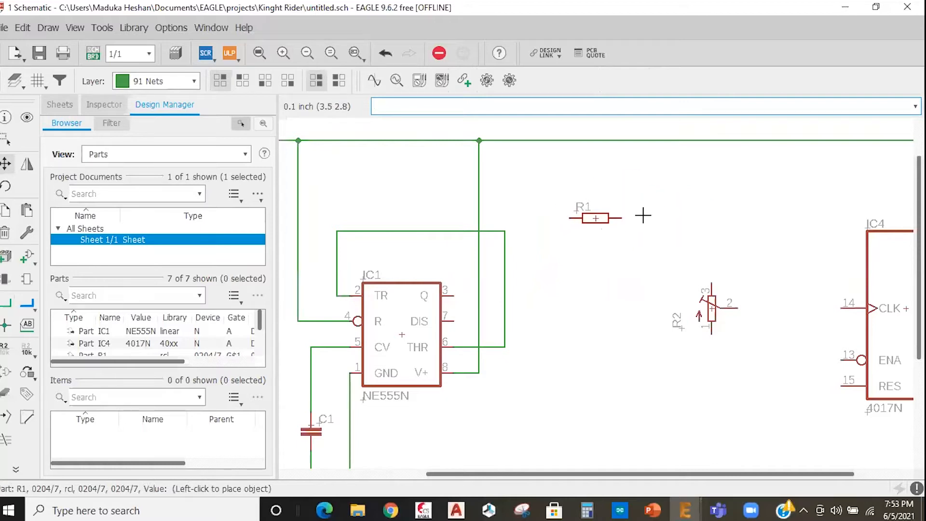
{"action": "right_click", "coordinate": [620, 198]}
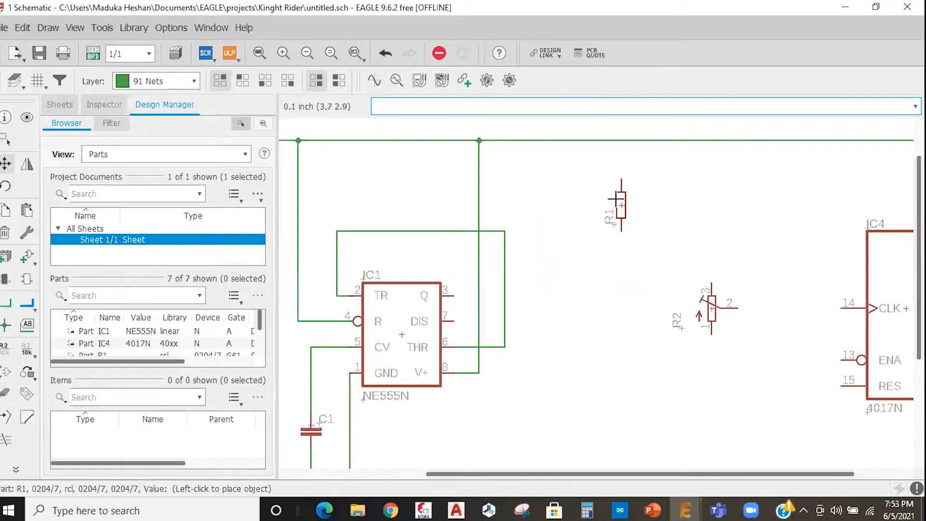
{"action": "left_click", "coordinate": [600, 193]}
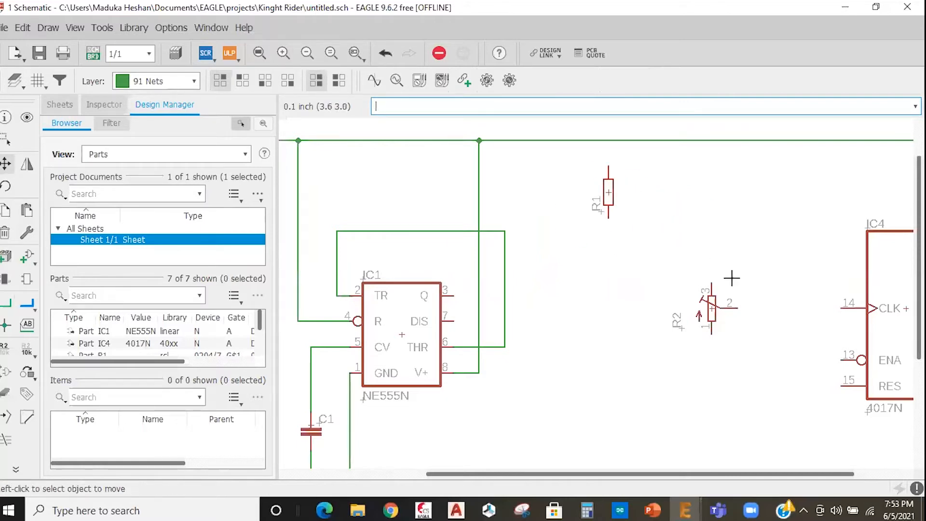
Move trimmer R2 directly below R1, rotated so pin 1 points up and pin 2 faces the NE555N
{"action": "left_click", "coordinate": [707, 307]}
{"action": "right_click", "coordinate": [626, 285]}
{"action": "right_click", "coordinate": [632, 287]}
{"action": "right_click", "coordinate": [632, 289]}
{"action": "right_click", "coordinate": [632, 288]}
{"action": "right_click", "coordinate": [632, 288]}
{"action": "right_click", "coordinate": [631, 288]}
{"action": "right_click", "coordinate": [631, 288]}
{"action": "right_click", "coordinate": [630, 288]}
{"action": "right_click", "coordinate": [629, 288]}
{"action": "right_click", "coordinate": [607, 296]}
{"action": "left_click", "coordinate": [609, 295]}
{"action": "scroll", "coordinate": [648, 241], "scroll_direction": "down", "scroll_amount": 4}
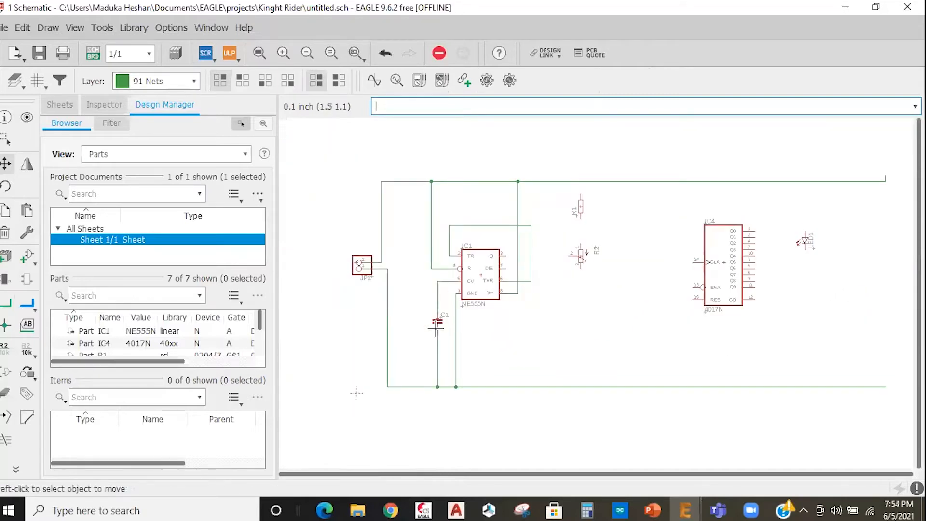
Copy capacitor C1 and place the copy directly below R2, above the ground net
{"action": "scroll", "coordinate": [437, 320], "scroll_direction": "up", "scroll_amount": 3}
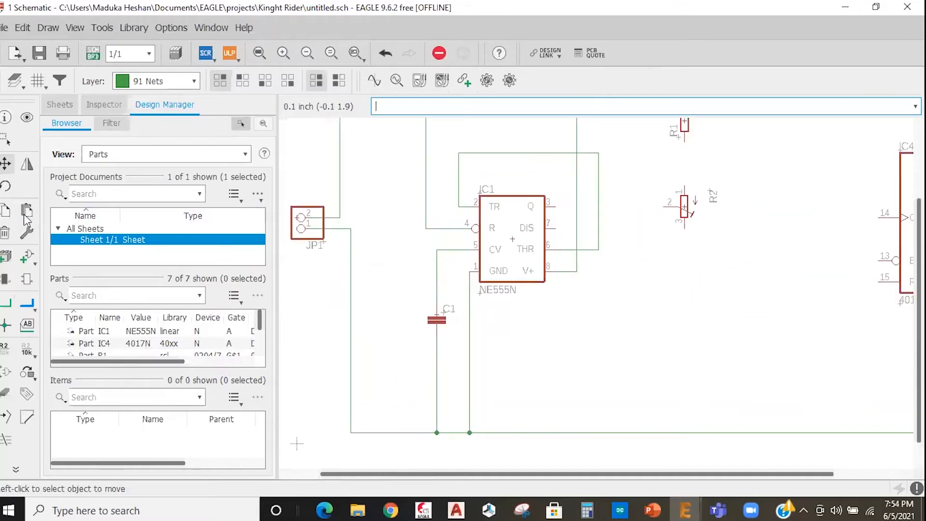
{"action": "left_click", "coordinate": [6, 212]}
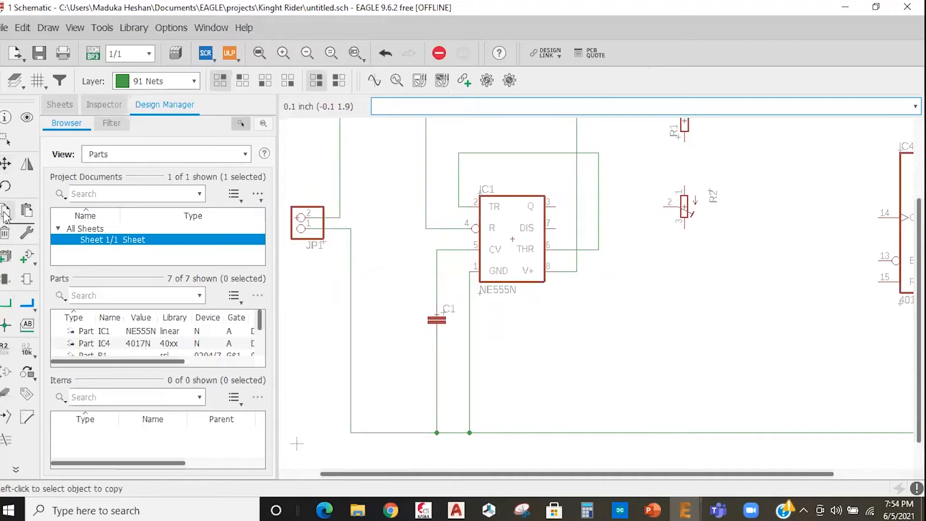
{"action": "scroll", "coordinate": [437, 320], "scroll_direction": "up", "scroll_amount": 1}
{"action": "scroll", "coordinate": [425, 302], "scroll_direction": "up", "scroll_amount": 2}
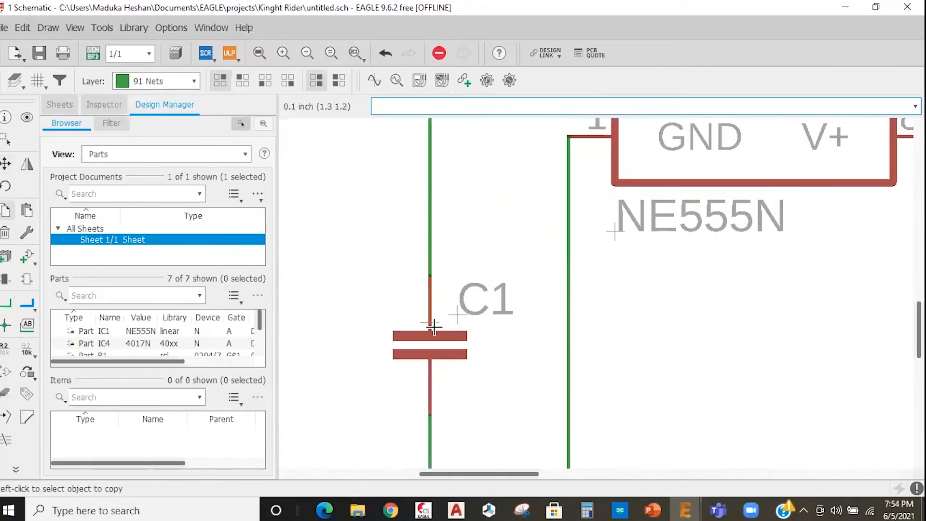
{"action": "left_click", "coordinate": [428, 321]}
{"action": "scroll", "coordinate": [422, 321], "scroll_direction": "down", "scroll_amount": 3}
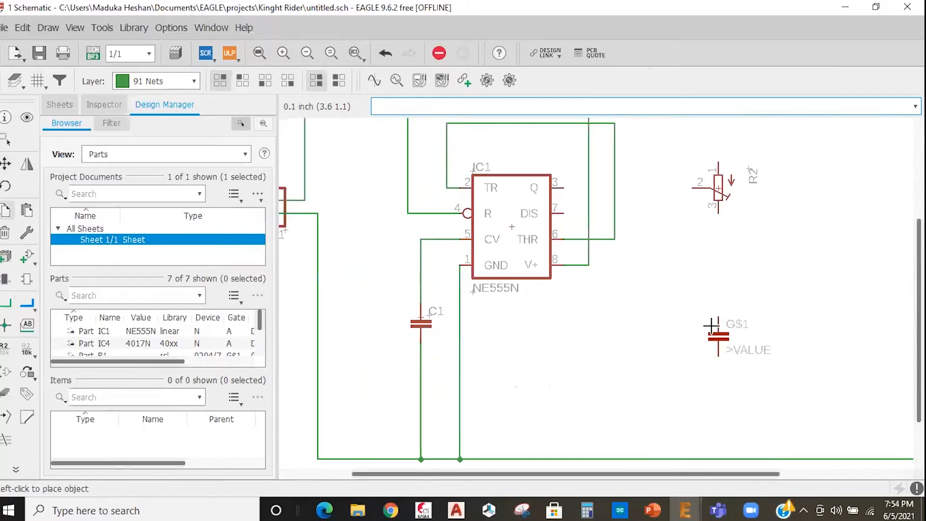
{"action": "left_click", "coordinate": [707, 330]}
{"action": "scroll", "coordinate": [707, 331], "scroll_direction": "down", "scroll_amount": 3}
{"action": "scroll", "coordinate": [734, 291], "scroll_direction": "up", "scroll_amount": 3}
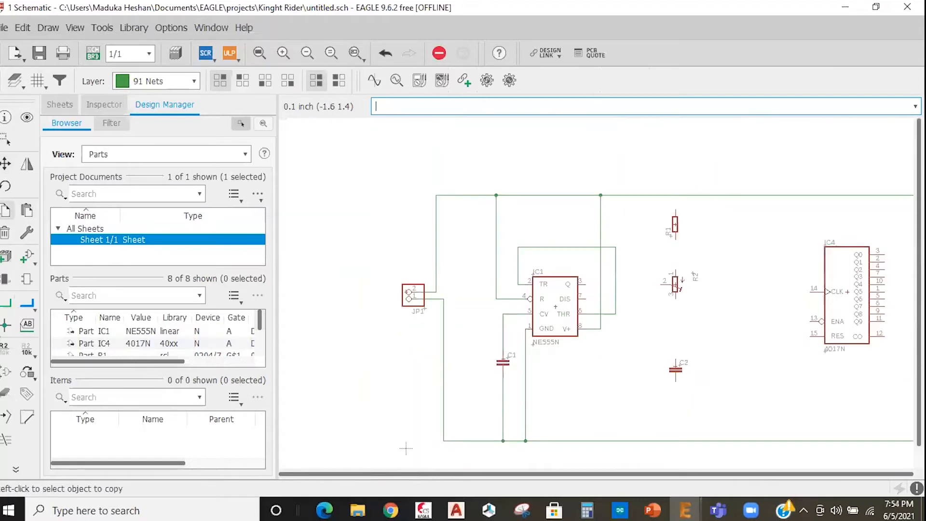
Wire R1, R2's pins 1 and 3, and the copied capacitor in series from the supply net down to the ground net
{"action": "left_click", "coordinate": [6, 325]}
{"action": "left_click", "coordinate": [676, 211]}
{"action": "left_click", "coordinate": [675, 196]}
{"action": "left_click", "coordinate": [677, 235]}
{"action": "left_click", "coordinate": [677, 271]}
{"action": "left_click", "coordinate": [676, 294]}
{"action": "left_click", "coordinate": [675, 359]}
{"action": "left_click", "coordinate": [676, 379]}
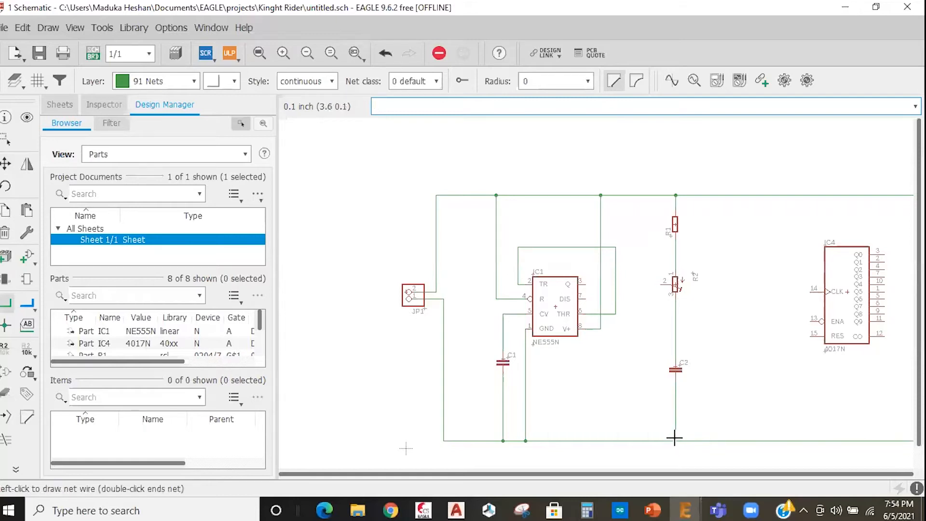
{"action": "left_click", "coordinate": [684, 441]}
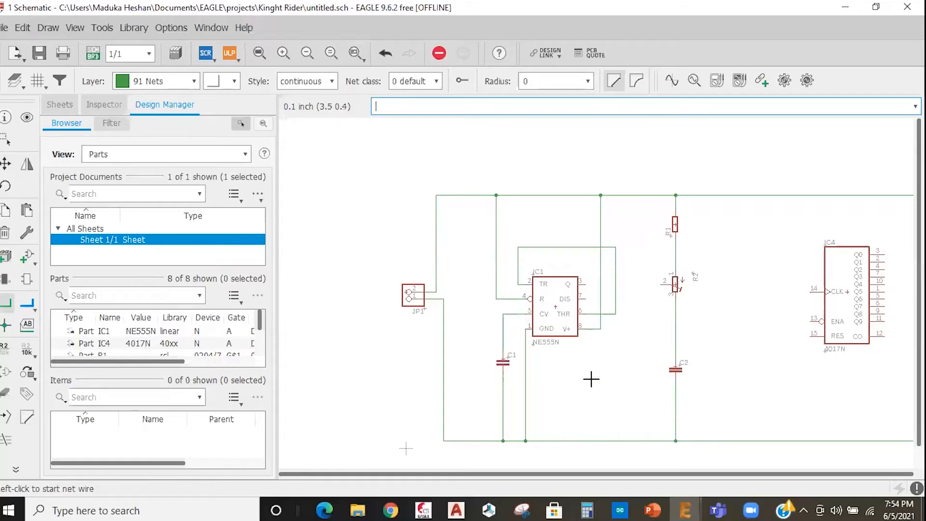
{"action": "scroll", "coordinate": [583, 375], "scroll_direction": "down", "scroll_amount": 3}
{"action": "scroll", "coordinate": [716, 406], "scroll_direction": "up", "scroll_amount": 3}
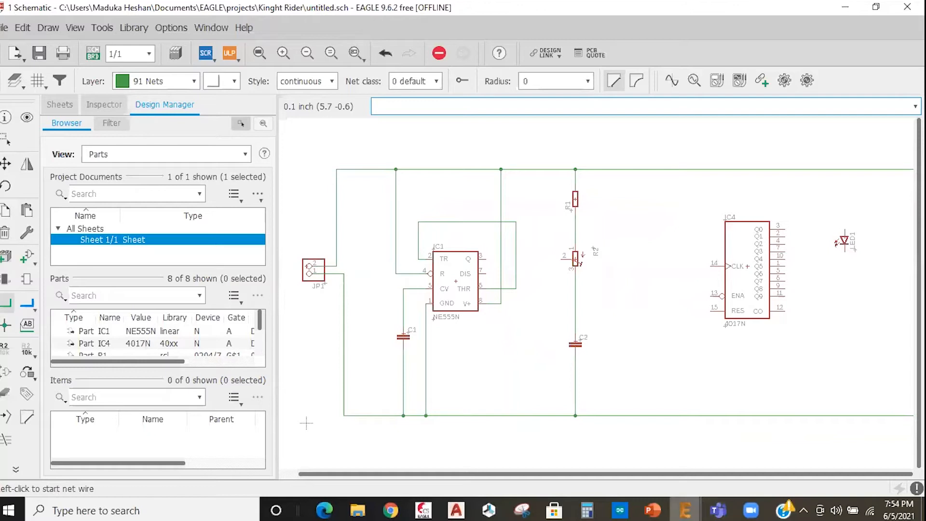
{"action": "left_click", "coordinate": [658, 265]}
{"action": "key", "text": "Escape"}
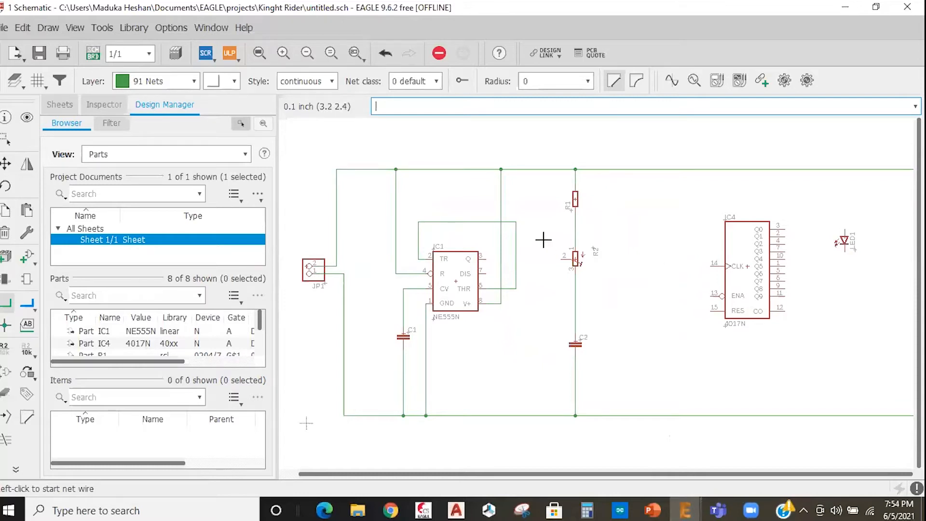
Connect the NE555N's DIS pin 7 to pin 2 of trimmer R2
{"action": "scroll", "coordinate": [541, 250], "scroll_direction": "up", "scroll_amount": 2}
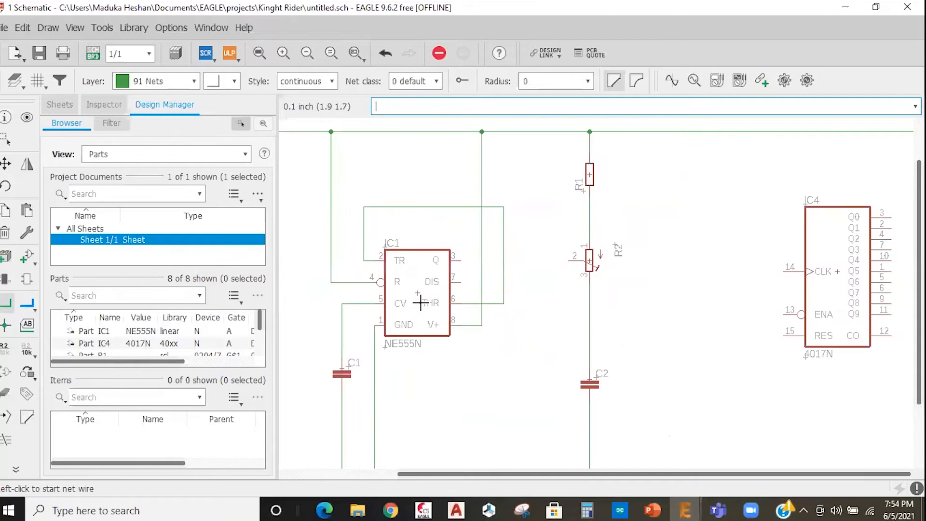
{"action": "left_click", "coordinate": [464, 282]}
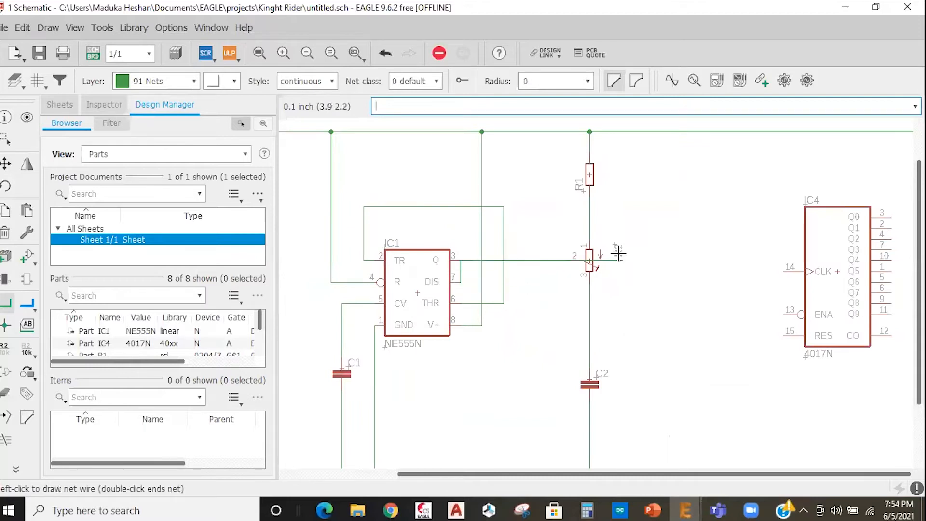
{"action": "right_click", "coordinate": [563, 266]}
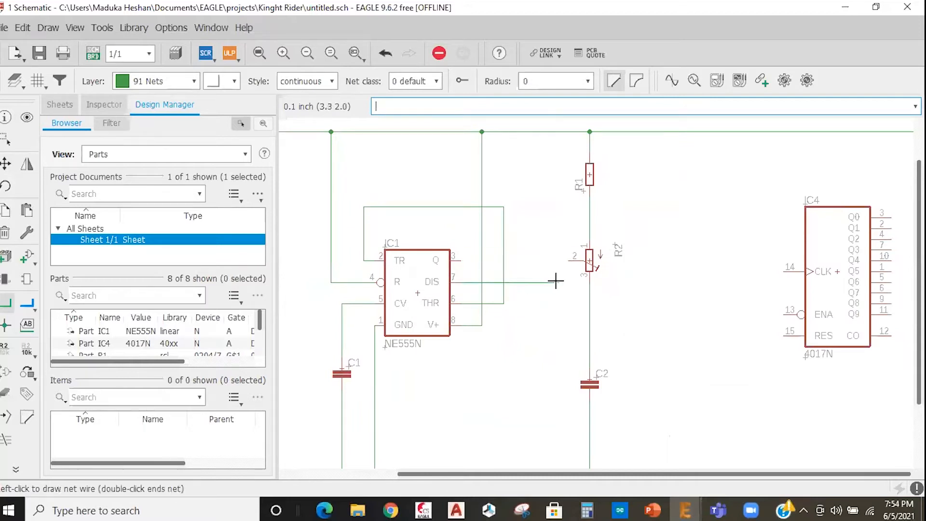
{"action": "left_click", "coordinate": [568, 261]}
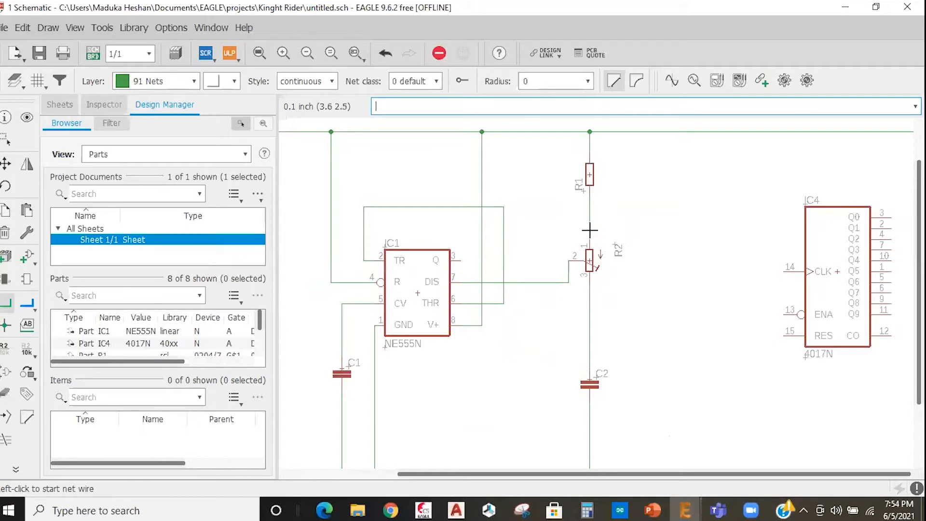
Connect R2's pin 2 to the wire between R1 and R2's pin 1, merging the net segments under the name N$7
{"action": "left_click", "coordinate": [600, 232]}
{"action": "key", "text": "Escape"}
{"action": "left_click", "coordinate": [569, 238]}
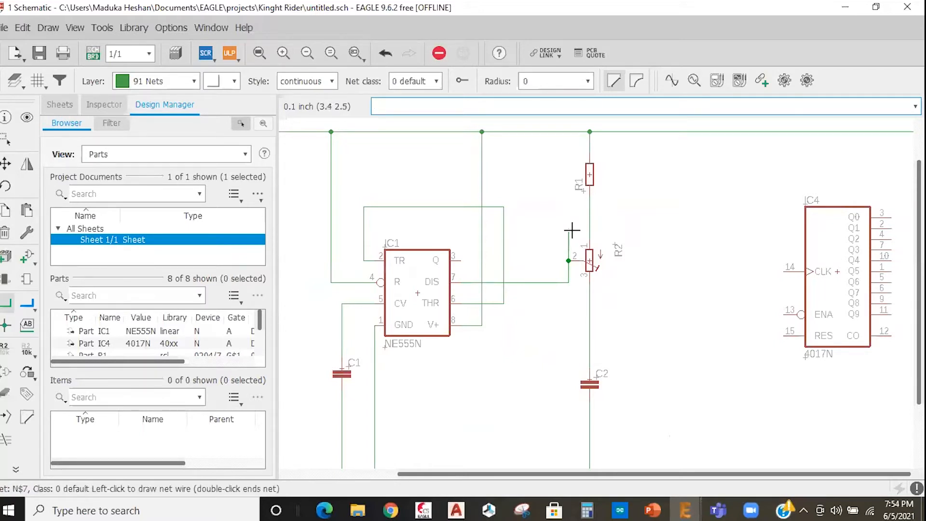
{"action": "left_click", "coordinate": [589, 232]}
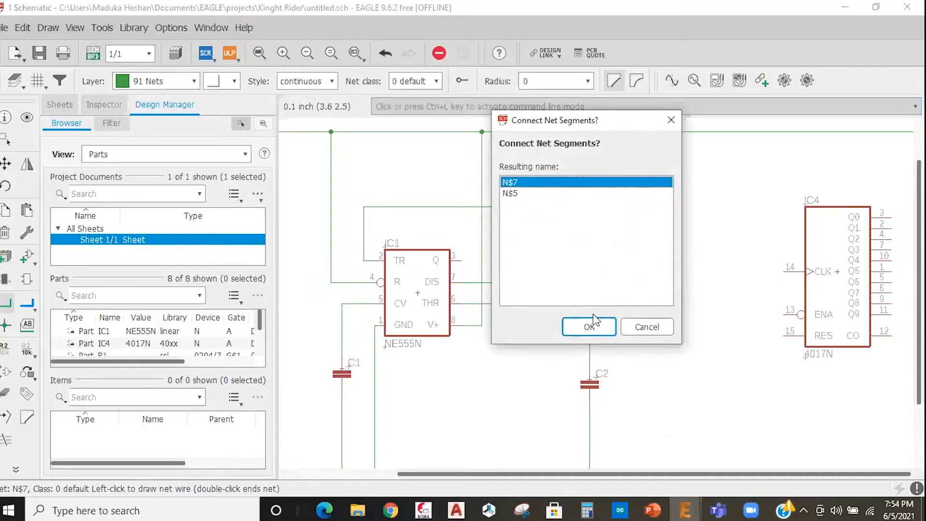
{"action": "left_click", "coordinate": [589, 327]}
{"action": "scroll", "coordinate": [603, 250], "scroll_direction": "up", "scroll_amount": 3}
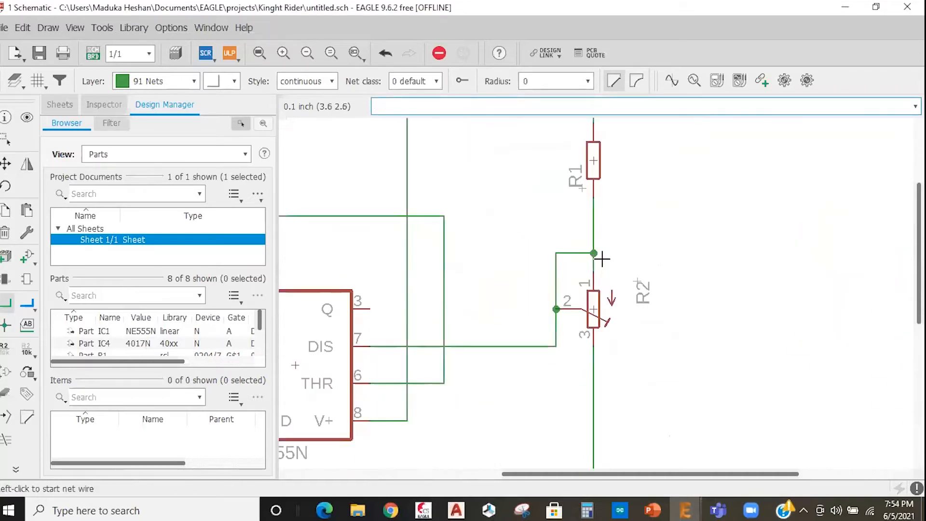
Examine the wiring between the supply net, the NE555N, R1 and trimmer R2
{"action": "scroll", "coordinate": [591, 253], "scroll_direction": "down", "scroll_amount": 4}
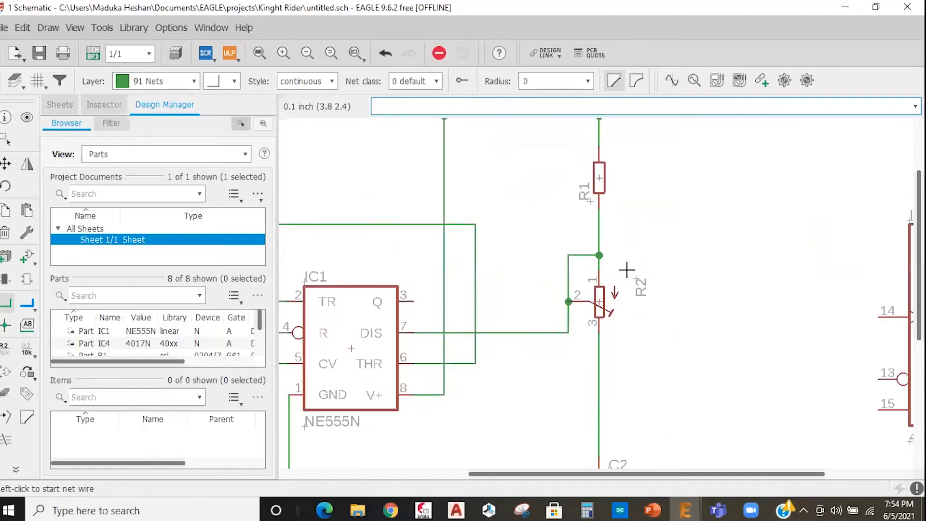
{"action": "scroll", "coordinate": [528, 196], "scroll_direction": "up", "scroll_amount": 3}
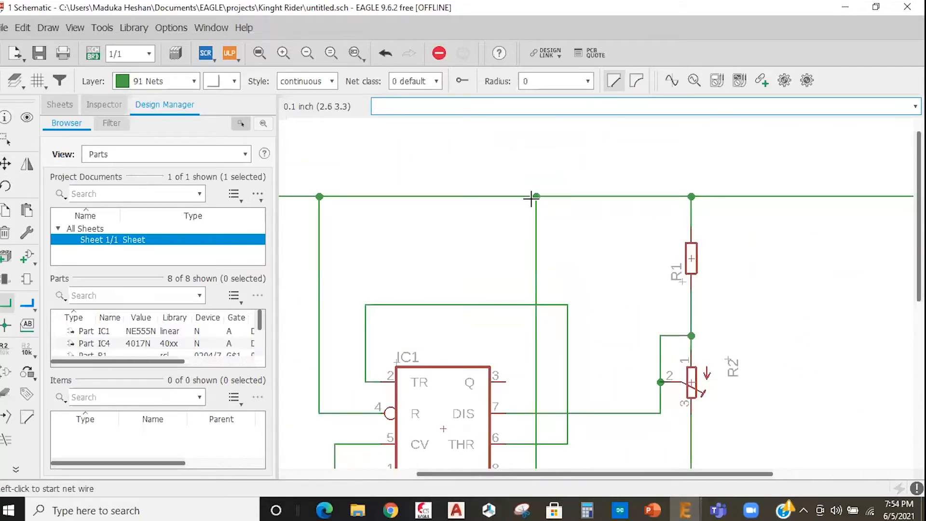
{"action": "scroll", "coordinate": [564, 206], "scroll_direction": "down", "scroll_amount": 1}
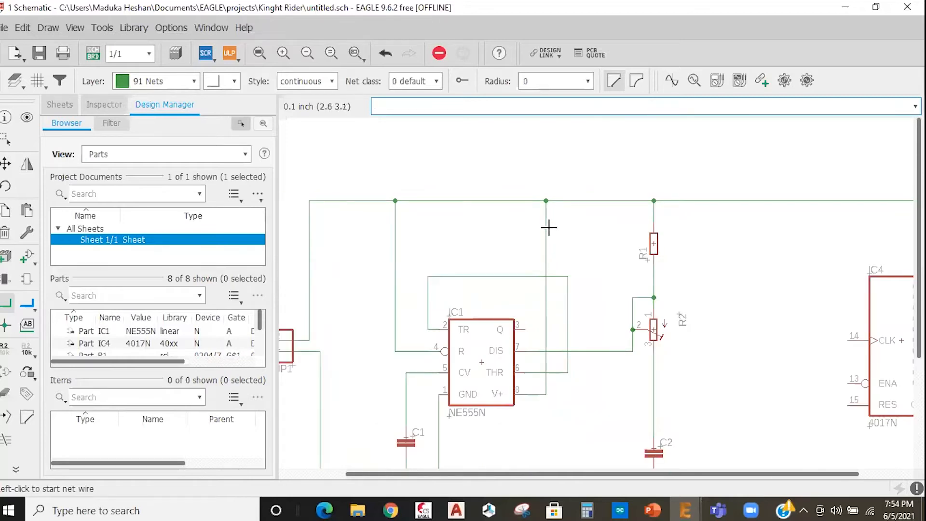
{"action": "left_click", "coordinate": [545, 200]}
{"action": "scroll", "coordinate": [548, 201], "scroll_direction": "down", "scroll_amount": 2}
{"action": "scroll", "coordinate": [589, 250], "scroll_direction": "up", "scroll_amount": 2}
{"action": "scroll", "coordinate": [590, 250], "scroll_direction": "up", "scroll_amount": 1}
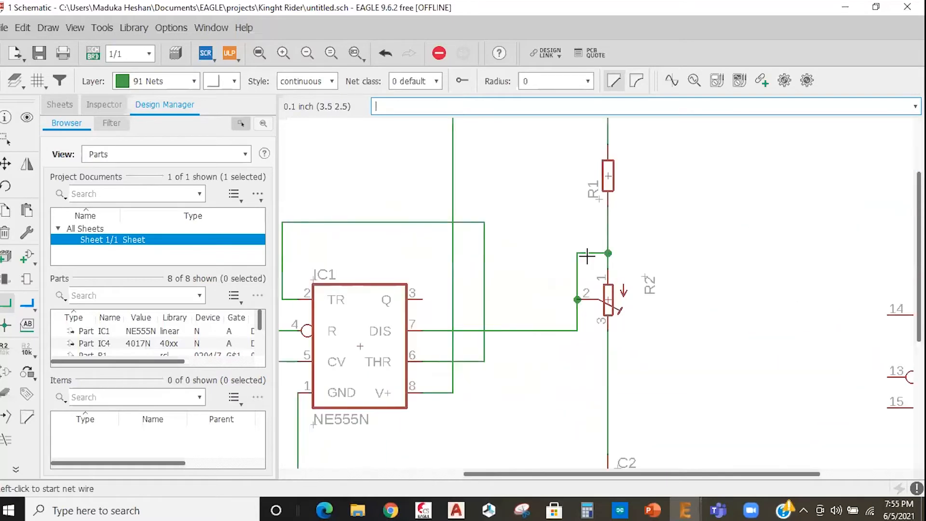
{"action": "scroll", "coordinate": [603, 270], "scroll_direction": "down", "scroll_amount": 3}
Connect the NE555N's THR pin 6 wire to the wire between R2's pin 3 and C2, merging the net segments under the name N$4
{"action": "scroll", "coordinate": [645, 325], "scroll_direction": "up", "scroll_amount": 2}
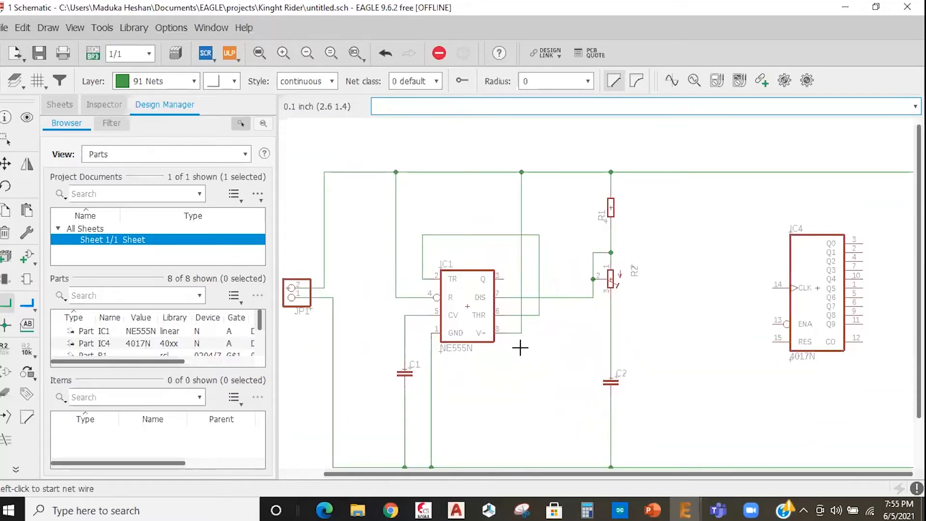
{"action": "scroll", "coordinate": [523, 322], "scroll_direction": "up", "scroll_amount": 1}
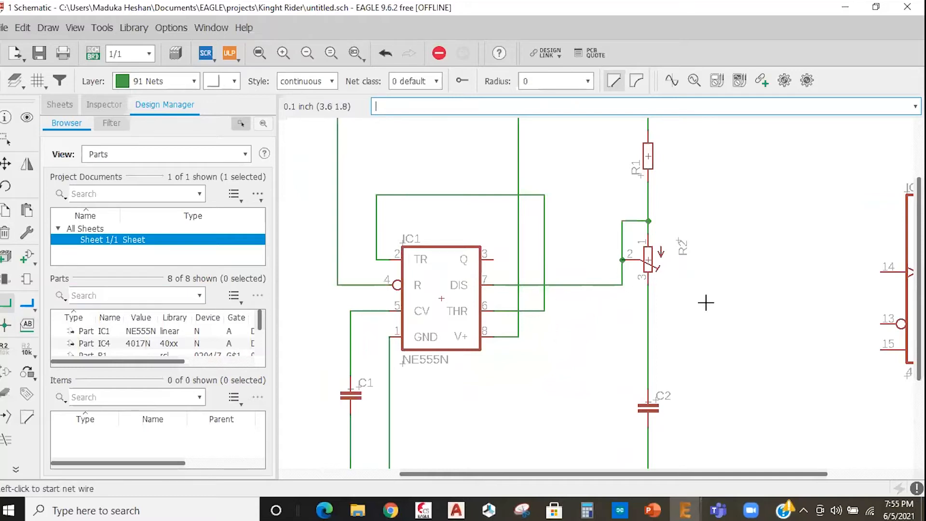
{"action": "left_click", "coordinate": [544, 311]}
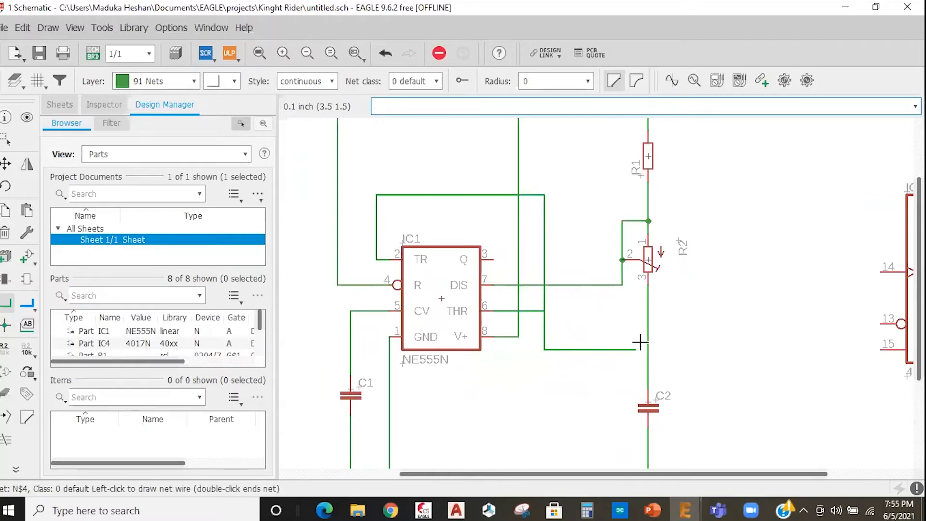
{"action": "left_click", "coordinate": [647, 317]}
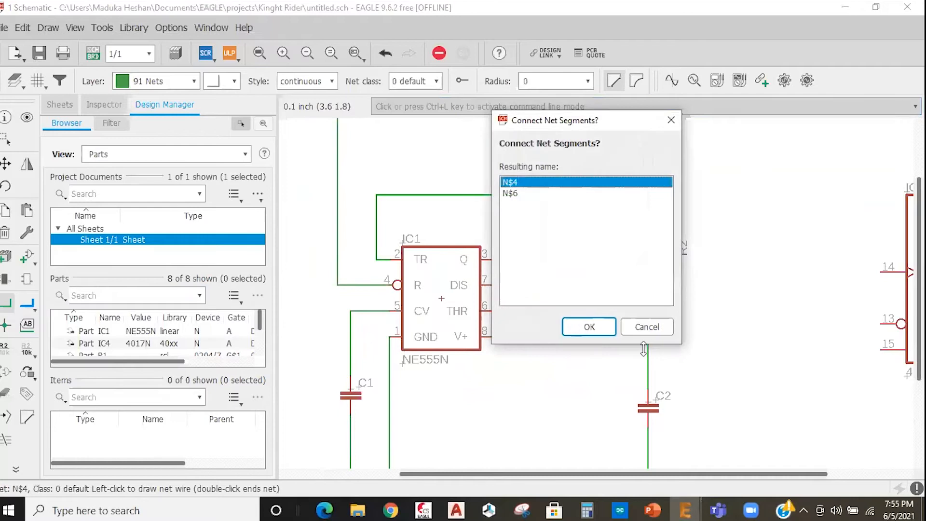
{"action": "left_click", "coordinate": [589, 326]}
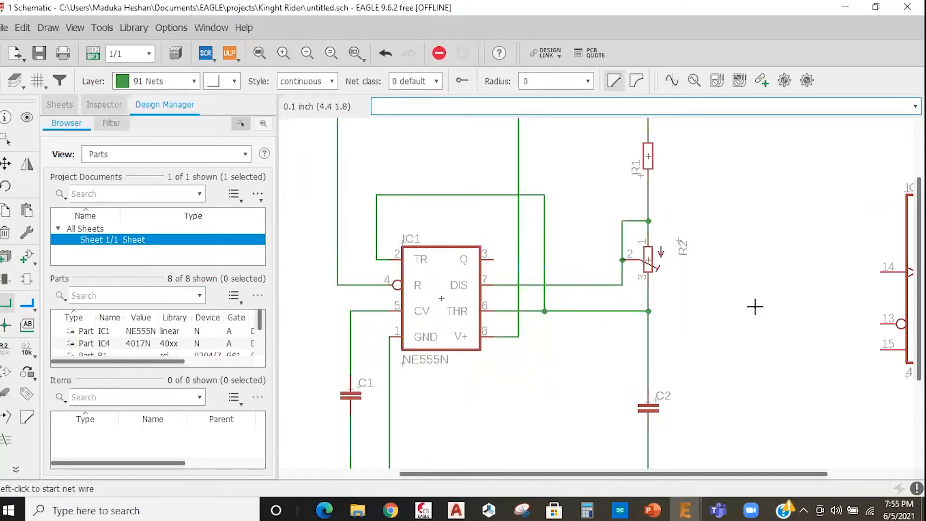
Wire the NE555N's Q pin 3 to the 4017N's CLK pin 14, routing the net above trimmer R2
{"action": "scroll", "coordinate": [755, 305], "scroll_direction": "down", "scroll_amount": 2}
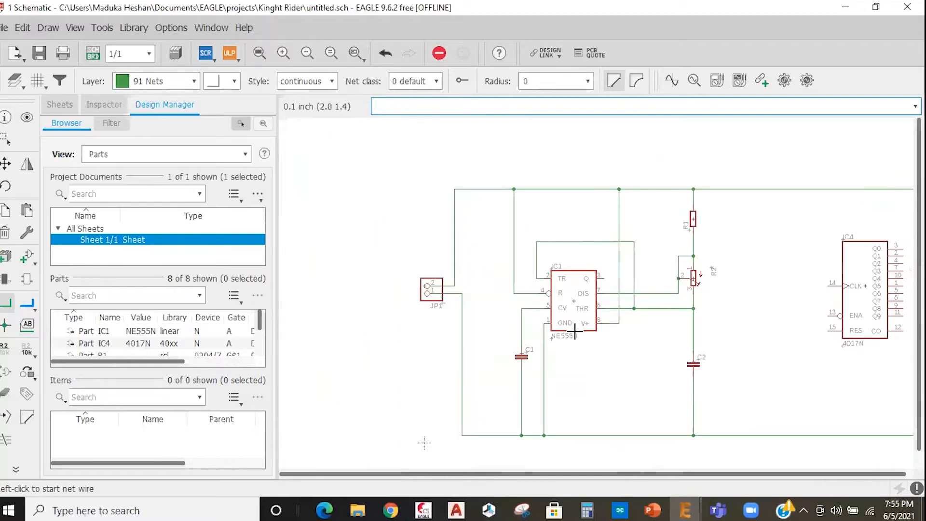
{"action": "scroll", "coordinate": [614, 310], "scroll_direction": "down", "scroll_amount": 2}
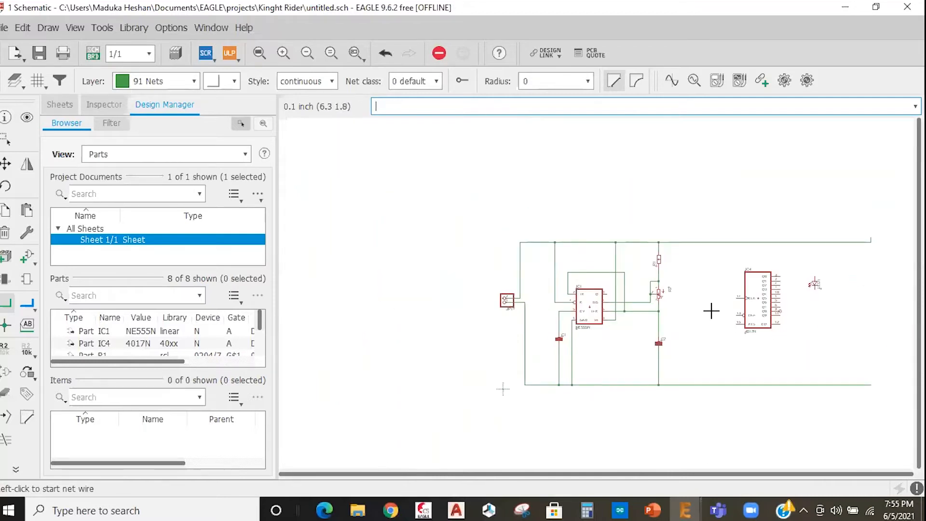
{"action": "scroll", "coordinate": [712, 313], "scroll_direction": "up", "scroll_amount": 2}
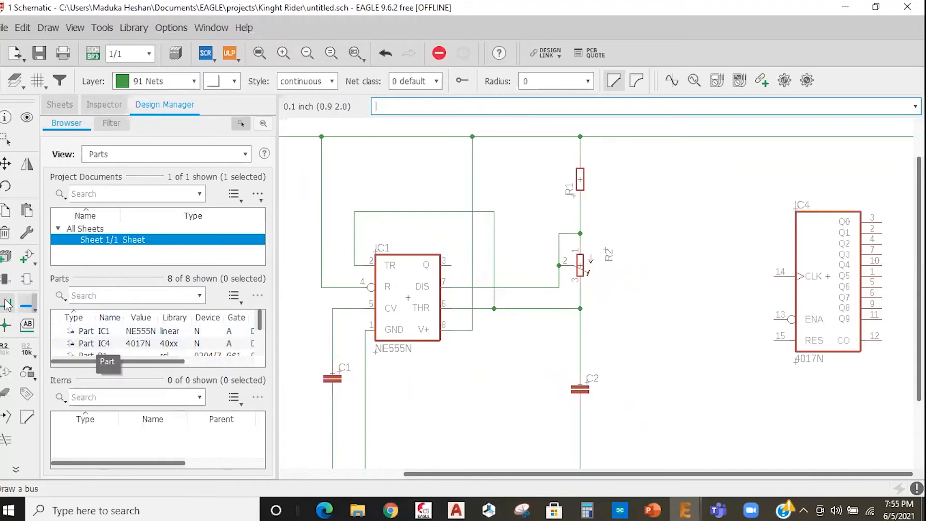
{"action": "left_click", "coordinate": [450, 265]}
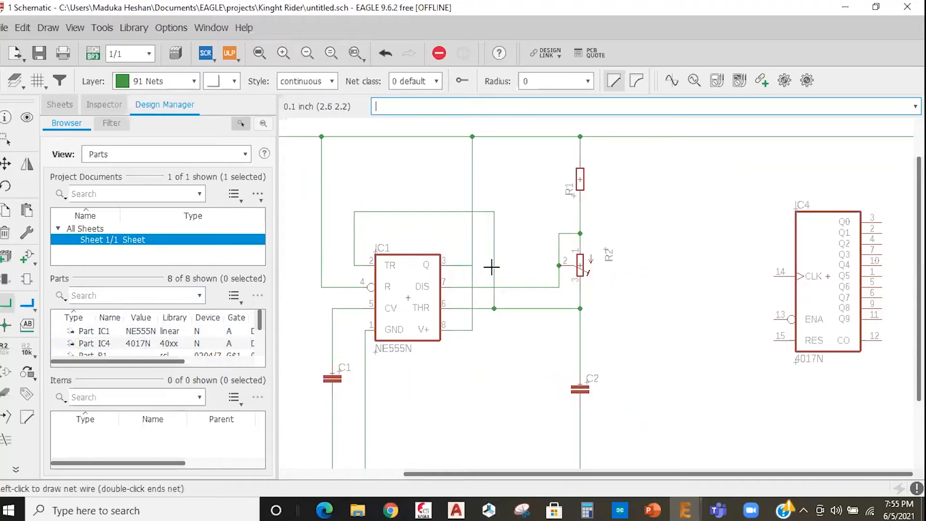
{"action": "left_click", "coordinate": [515, 265]}
{"action": "left_click", "coordinate": [516, 211]}
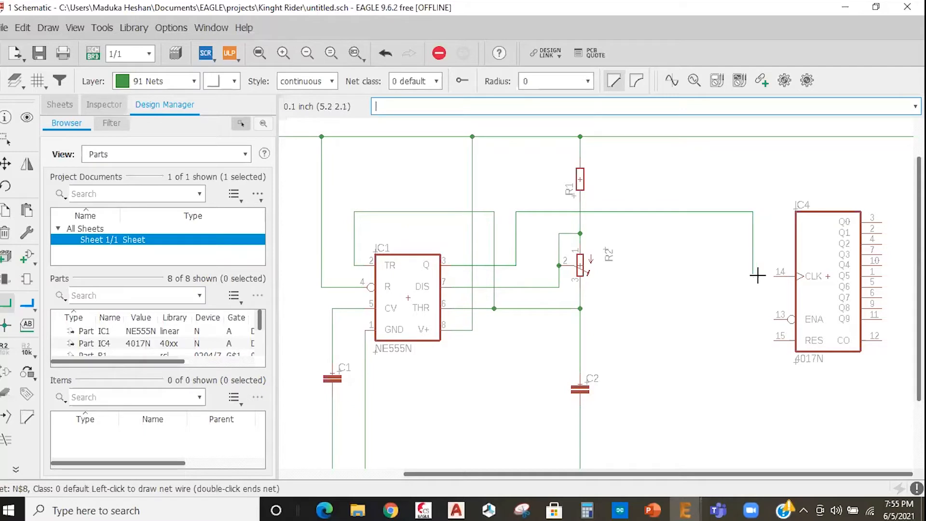
{"action": "left_click", "coordinate": [774, 275]}
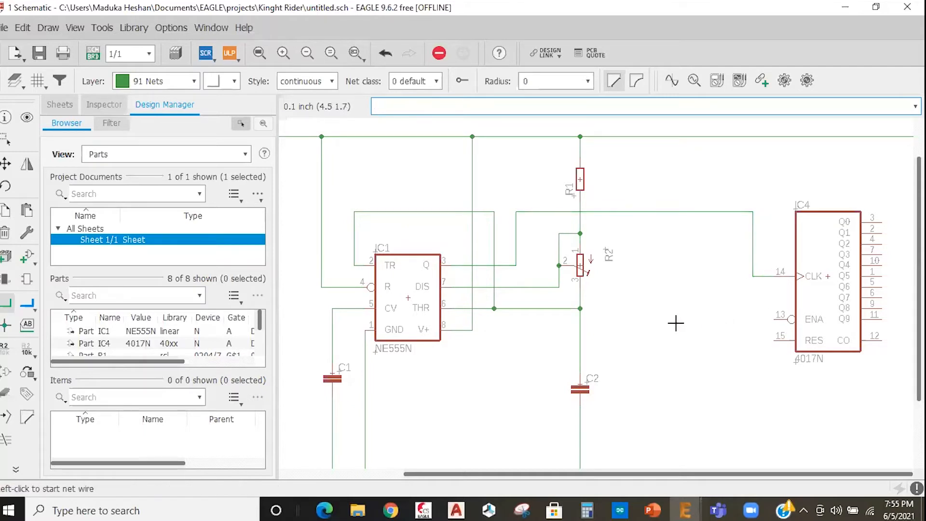
{"action": "scroll", "coordinate": [671, 322], "scroll_direction": "down", "scroll_amount": 3}
{"action": "scroll", "coordinate": [356, 305], "scroll_direction": "down", "scroll_amount": 2}
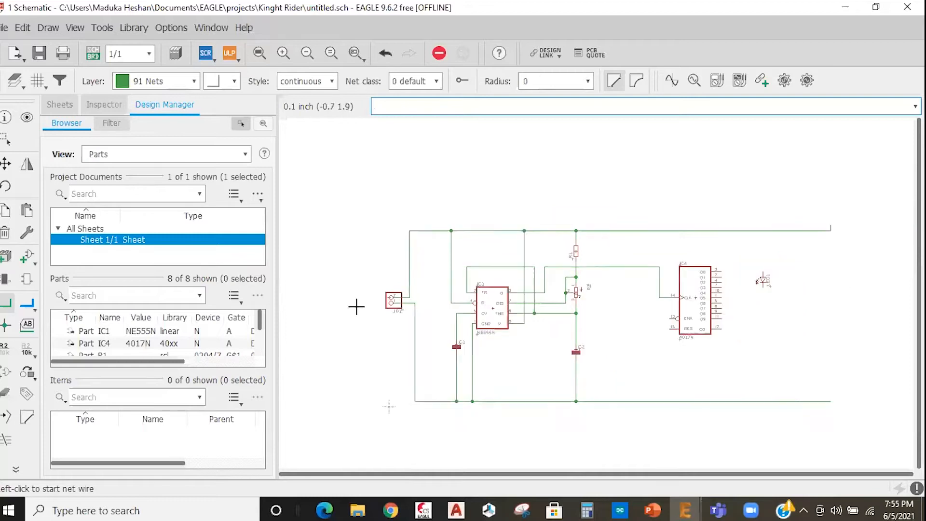
{"action": "scroll", "coordinate": [471, 314], "scroll_direction": "up", "scroll_amount": 2}
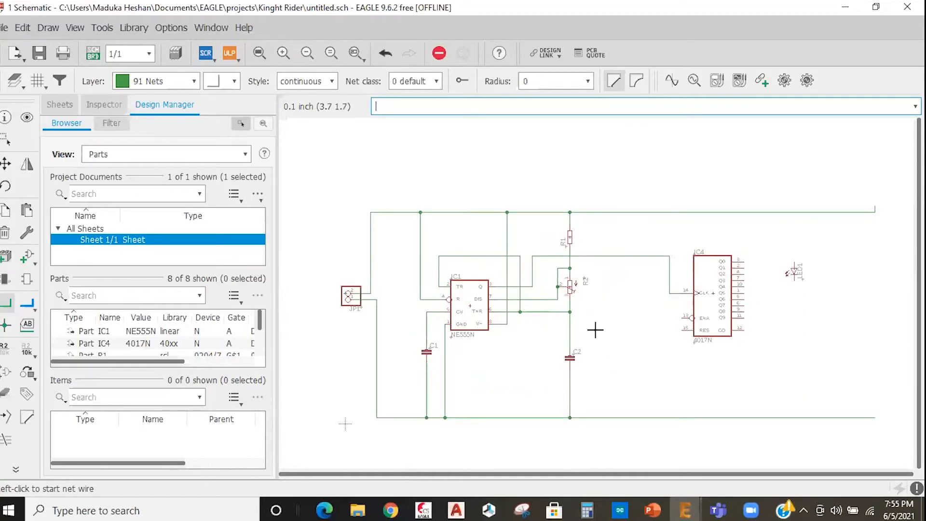
{"action": "scroll", "coordinate": [595, 327], "scroll_direction": "down", "scroll_amount": 1}
{"action": "scroll", "coordinate": [681, 320], "scroll_direction": "up", "scroll_amount": 3}
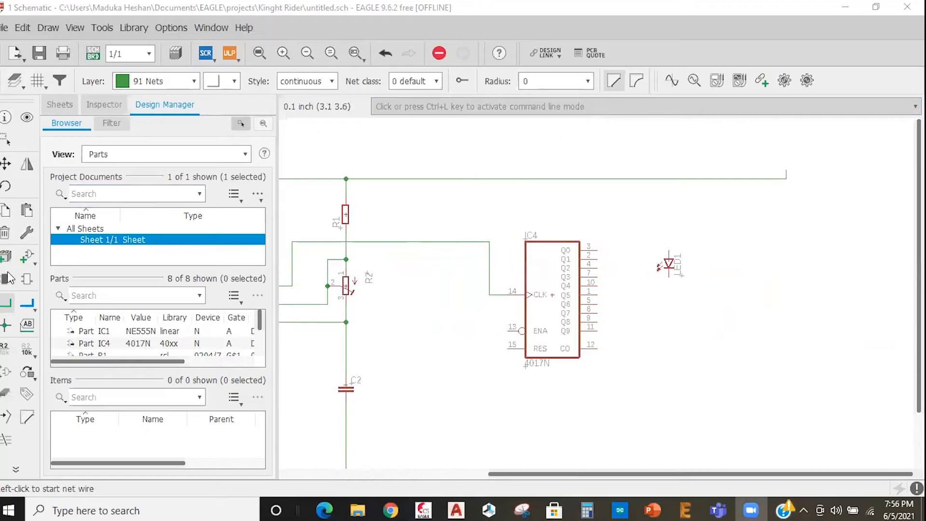
Browse the pinhead library's PINHD-1X2 and PINHD-1X3 connector variants, and leave the part catalogue without adding anything
{"action": "left_click", "coordinate": [30, 262]}
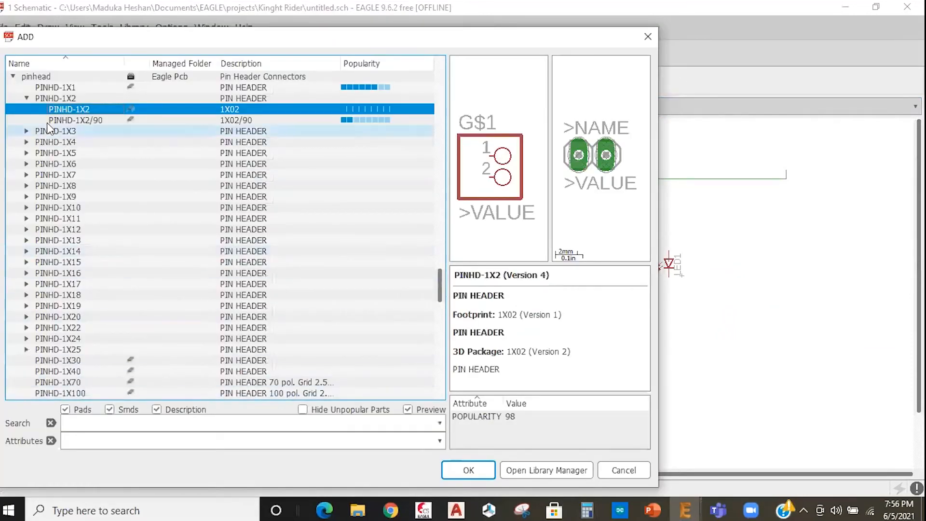
{"action": "left_click", "coordinate": [13, 76]}
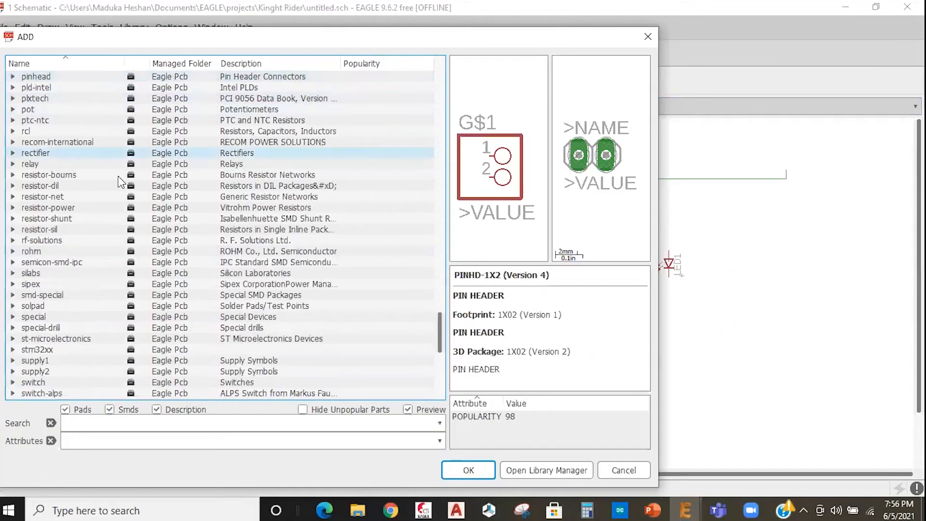
{"action": "scroll", "coordinate": [78, 163], "scroll_direction": "up", "scroll_amount": 2}
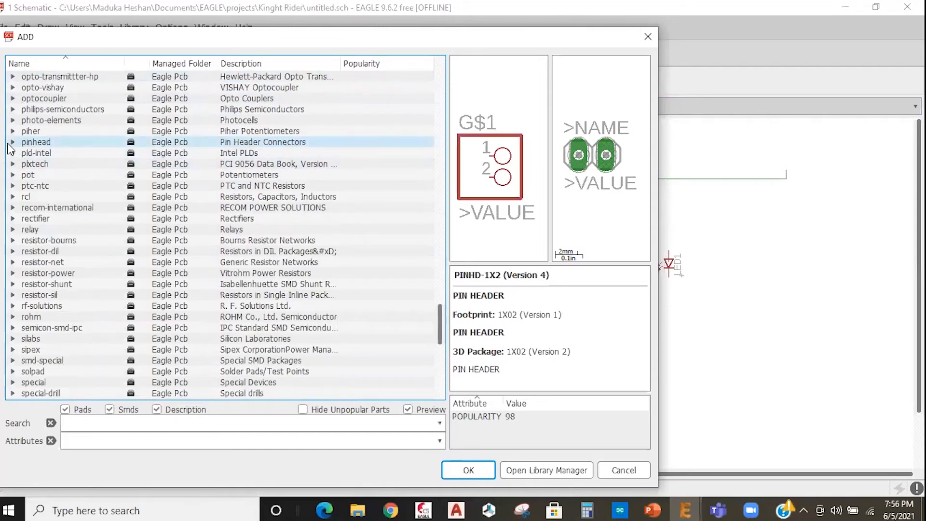
{"action": "left_click", "coordinate": [13, 142]}
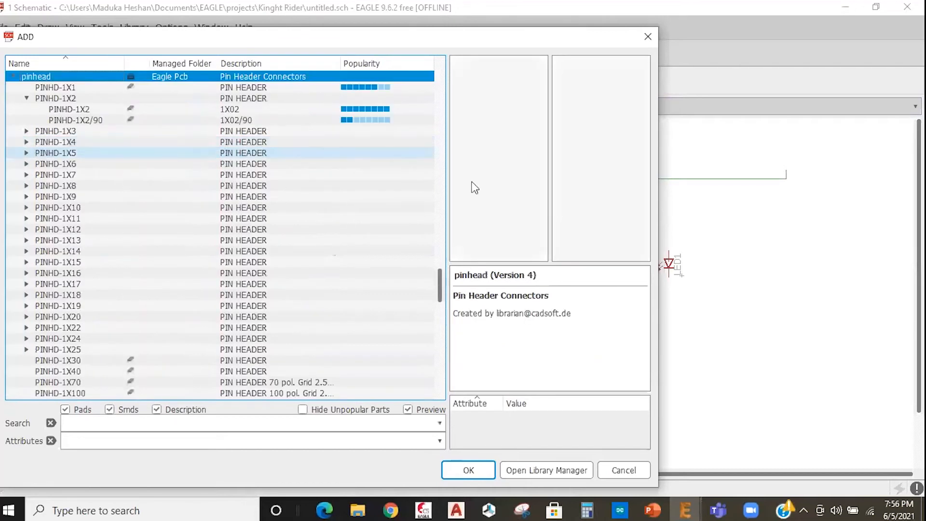
{"action": "left_click", "coordinate": [27, 98]}
{"action": "left_click", "coordinate": [42, 99]}
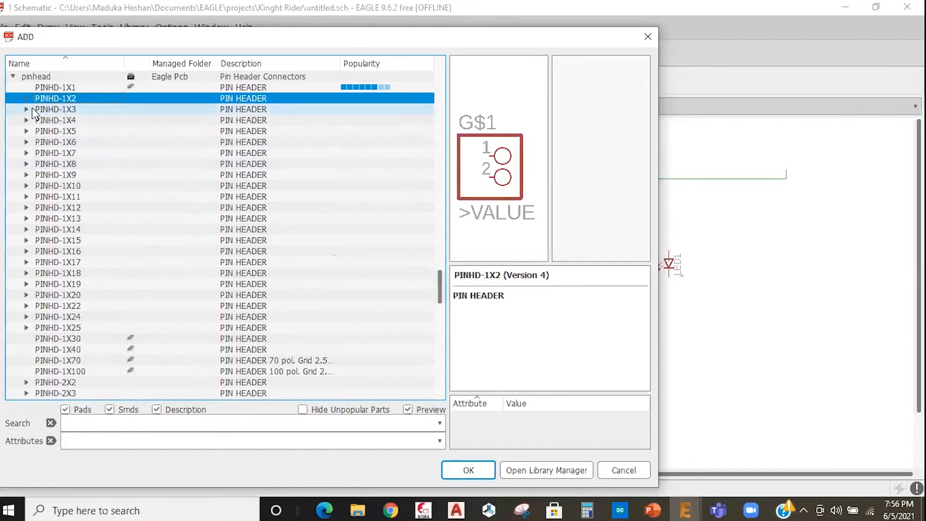
{"action": "double_click", "coordinate": [67, 109]}
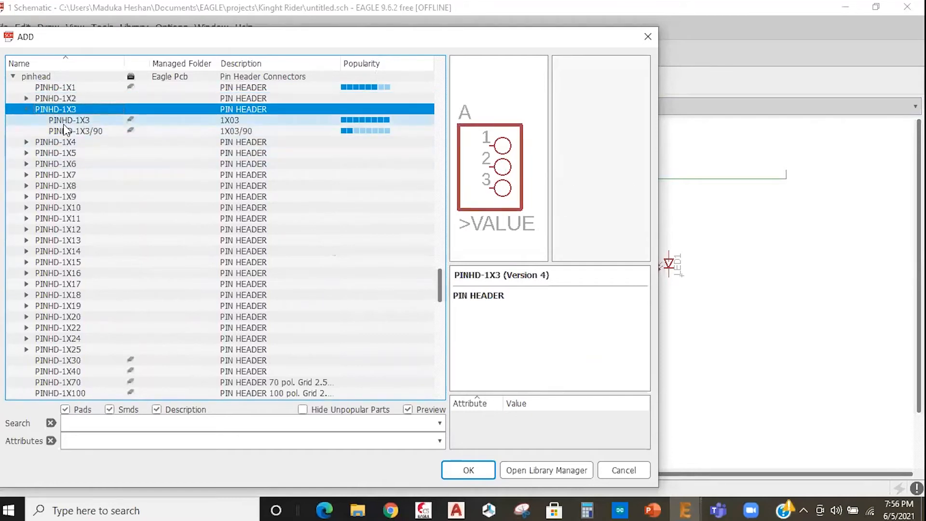
{"action": "left_click", "coordinate": [648, 36]}
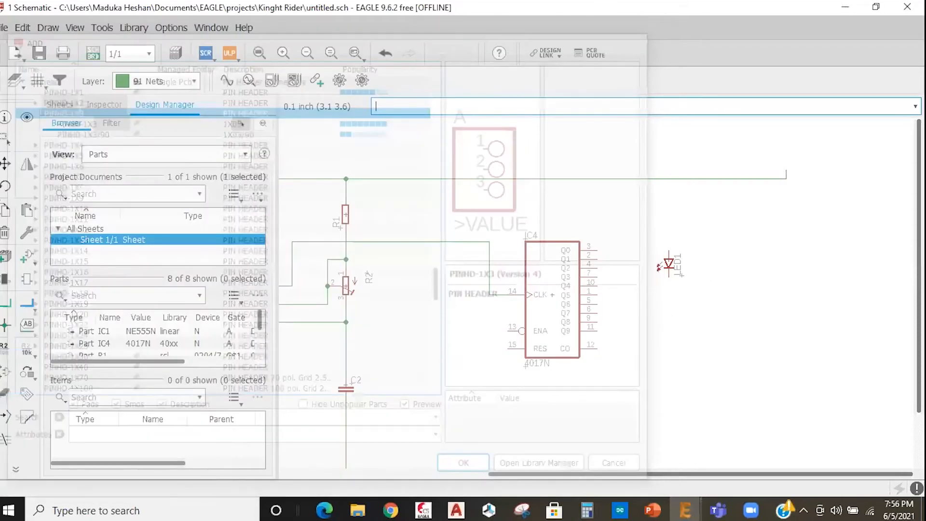
Search the part libraries for *555* and leave the catalogue without adding a part
{"action": "left_click", "coordinate": [260, 53]}
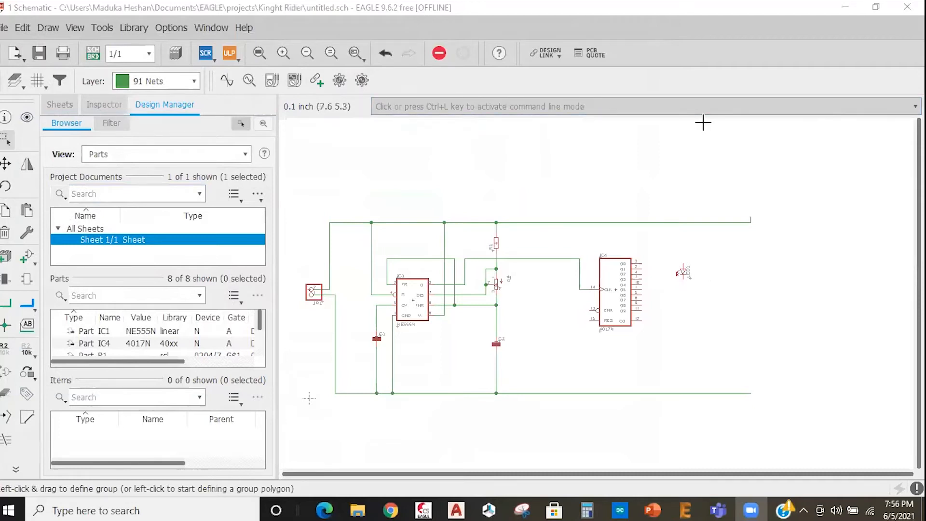
{"action": "left_click", "coordinate": [16, 469]}
{"action": "left_click", "coordinate": [22, 257]}
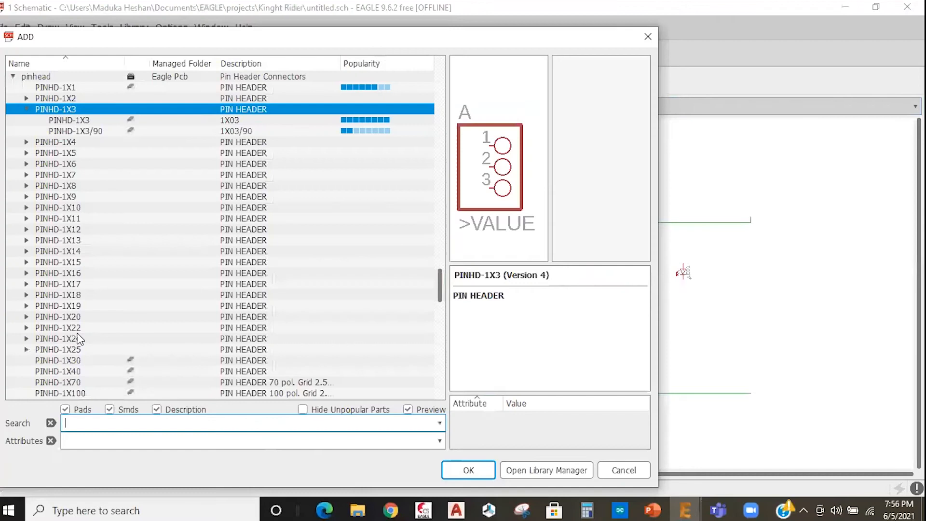
{"action": "type", "text": "**"}
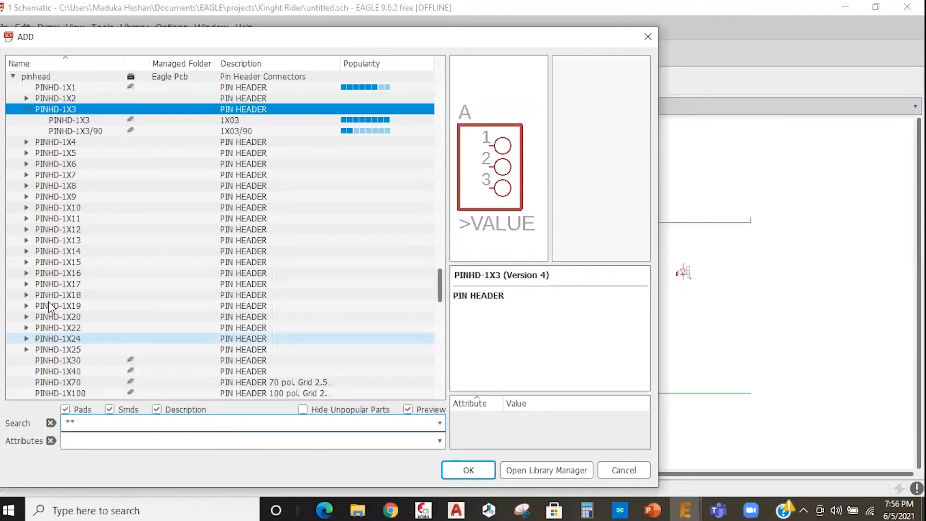
{"action": "type", "text": "555"}
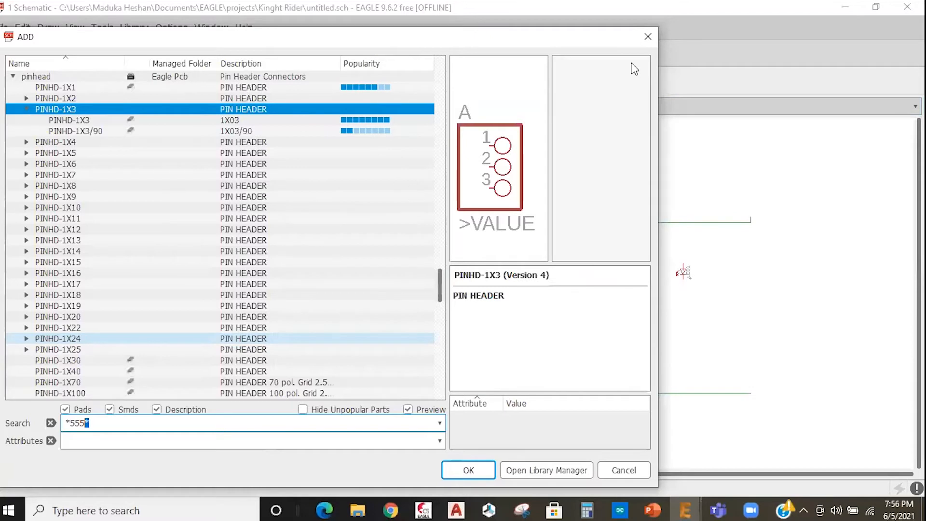
{"action": "key", "text": "Return"}
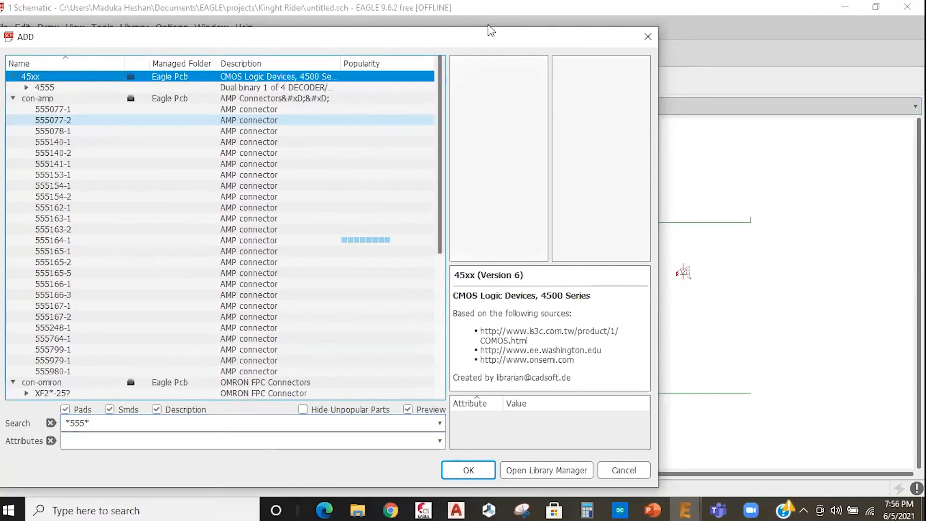
{"action": "key", "text": "Escape"}
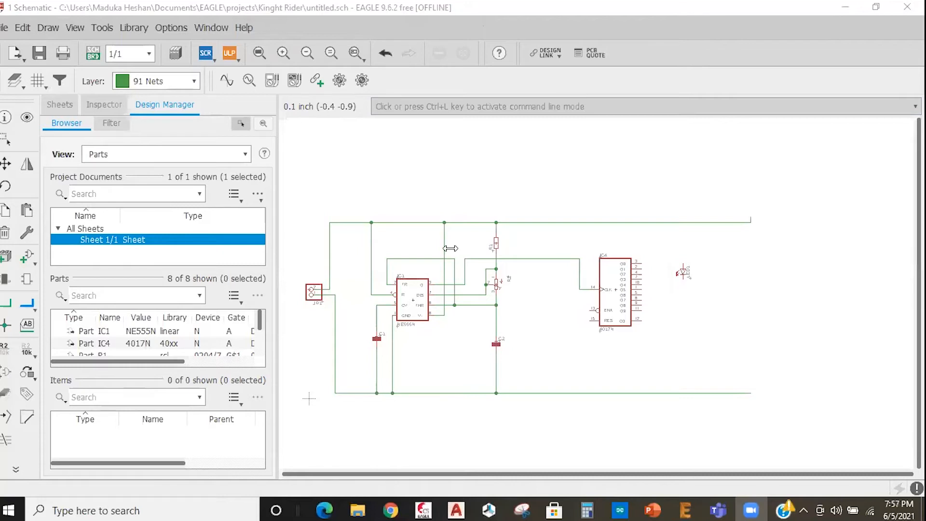
{"action": "scroll", "coordinate": [647, 209], "scroll_direction": "down", "scroll_amount": 4}
{"action": "scroll", "coordinate": [595, 206], "scroll_direction": "up", "scroll_amount": 6}
{"action": "scroll", "coordinate": [428, 133], "scroll_direction": "down", "scroll_amount": 3}
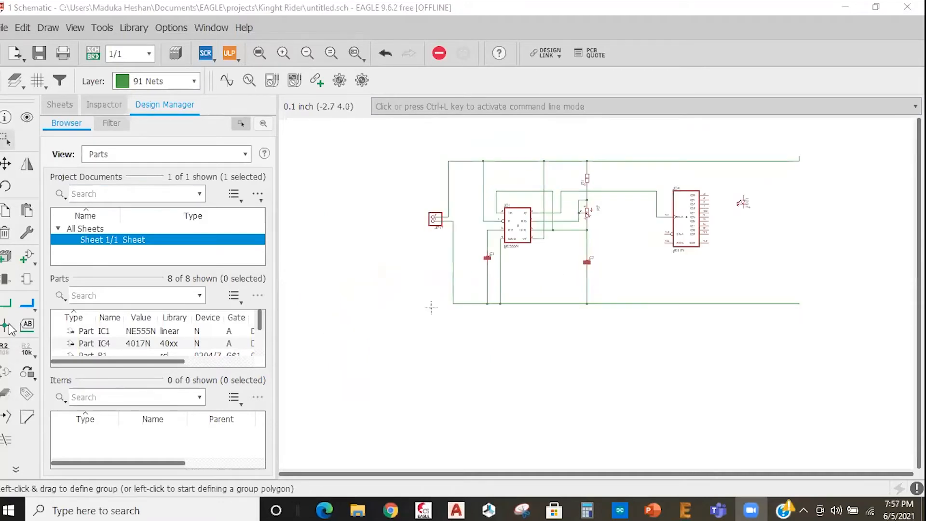
{"action": "scroll", "coordinate": [527, 358], "scroll_direction": "down", "scroll_amount": 1}
{"action": "scroll", "coordinate": [601, 167], "scroll_direction": "up", "scroll_amount": 1}
{"action": "scroll", "coordinate": [601, 167], "scroll_direction": "up", "scroll_amount": 2}
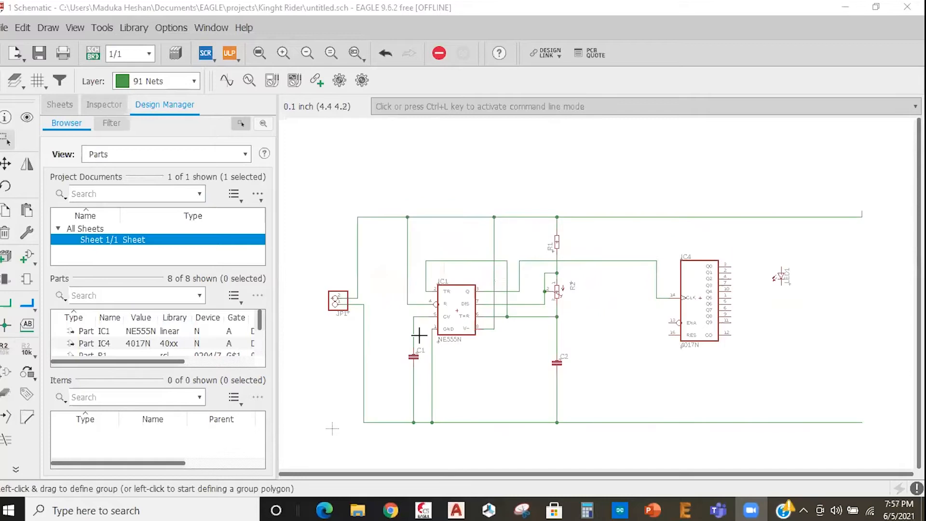
{"action": "scroll", "coordinate": [378, 309], "scroll_direction": "up", "scroll_amount": 1}
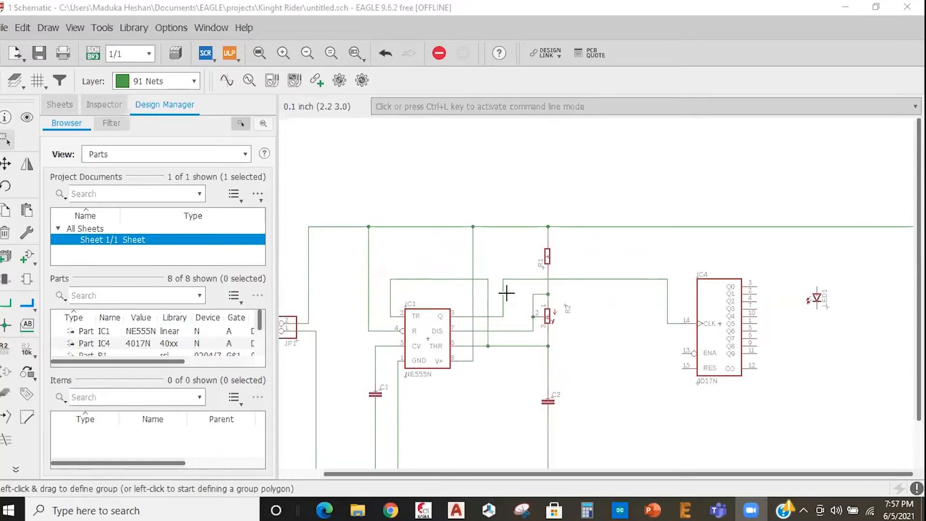
{"action": "scroll", "coordinate": [461, 285], "scroll_direction": "down", "scroll_amount": 1}
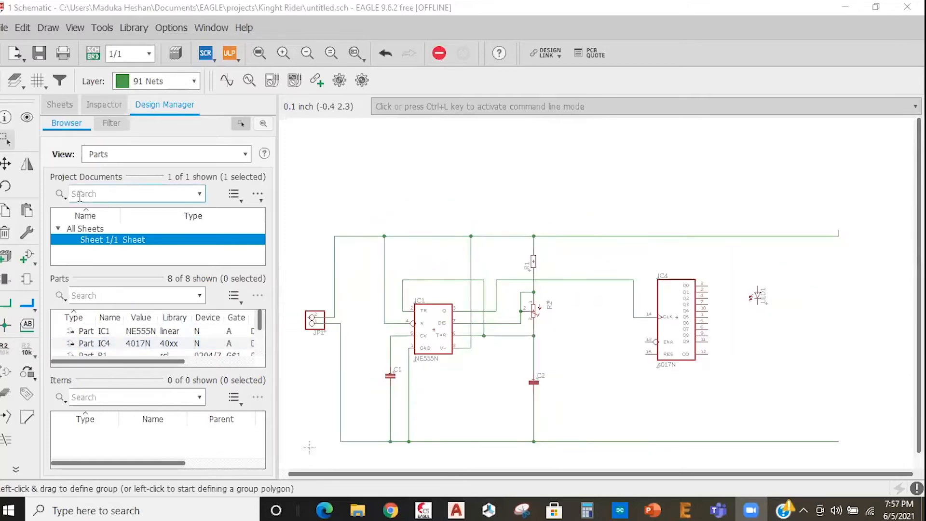
{"action": "scroll", "coordinate": [548, 362], "scroll_direction": "down", "scroll_amount": 2}
{"action": "scroll", "coordinate": [585, 320], "scroll_direction": "up", "scroll_amount": 1}
{"action": "scroll", "coordinate": [584, 321], "scroll_direction": "up", "scroll_amount": 1}
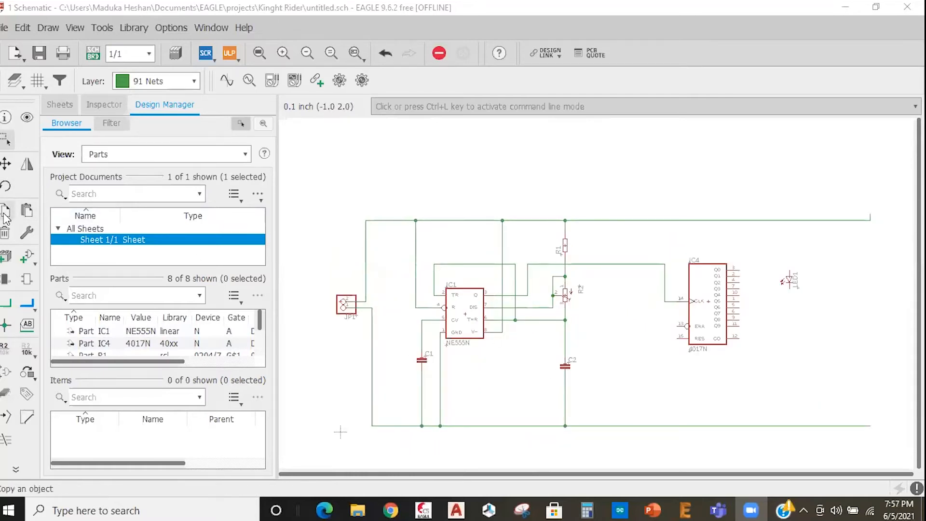
{"action": "left_click", "coordinate": [5, 212]}
{"action": "scroll", "coordinate": [382, 350], "scroll_direction": "up", "scroll_amount": 5}
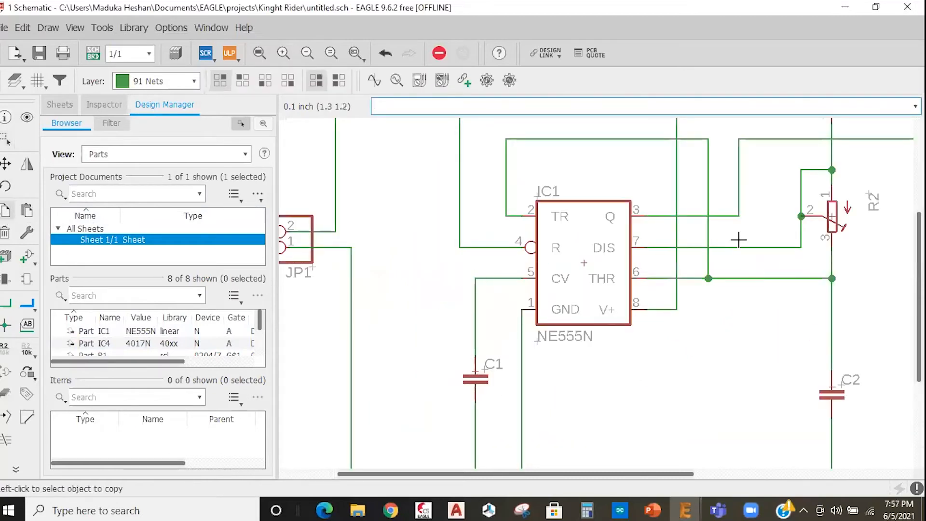
{"action": "left_click", "coordinate": [475, 375]}
{"action": "scroll", "coordinate": [452, 294], "scroll_direction": "down", "scroll_amount": 5}
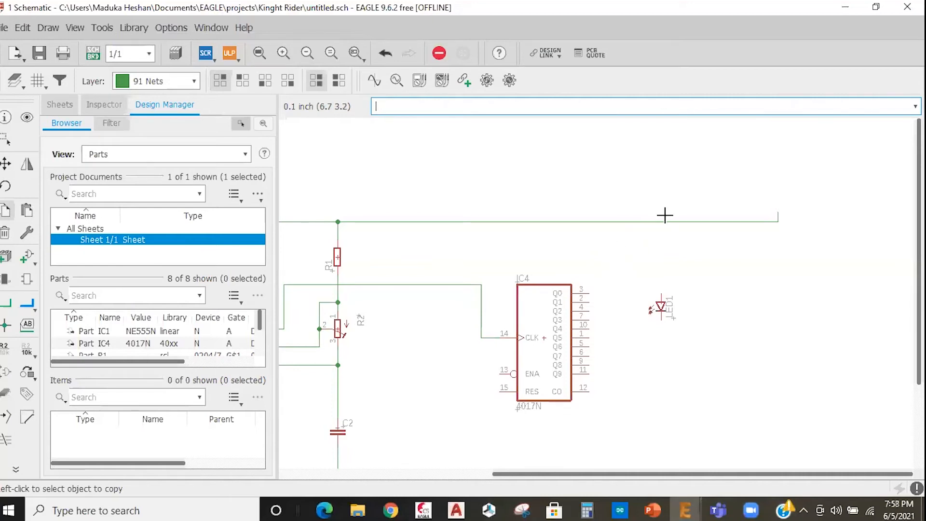
Dismiss the file system error for the Knight rider.jpg image
{"action": "scroll", "coordinate": [564, 265], "scroll_direction": "down", "scroll_amount": 3}
{"action": "scroll", "coordinate": [569, 270], "scroll_direction": "up", "scroll_amount": 1}
{"action": "scroll", "coordinate": [577, 311], "scroll_direction": "up", "scroll_amount": 2}
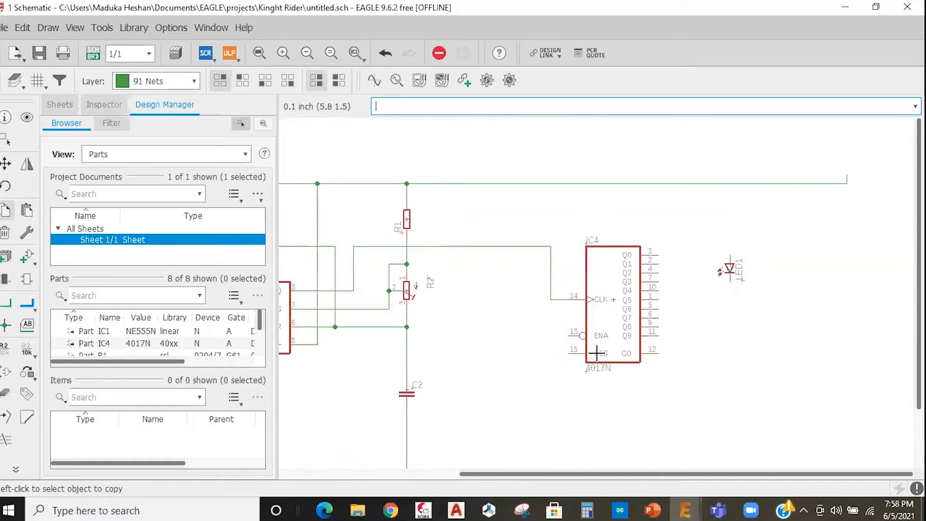
{"action": "scroll", "coordinate": [600, 351], "scroll_direction": "up", "scroll_amount": 3}
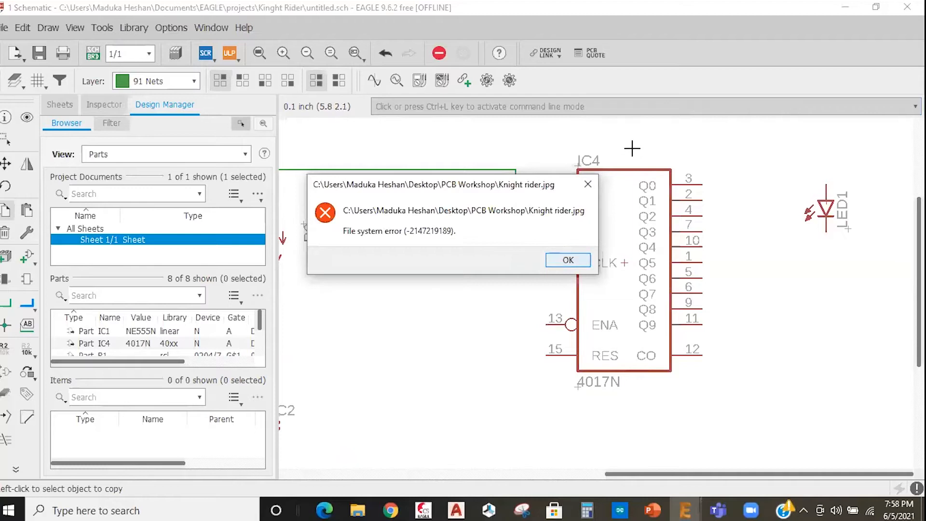
{"action": "key", "text": "Return"}
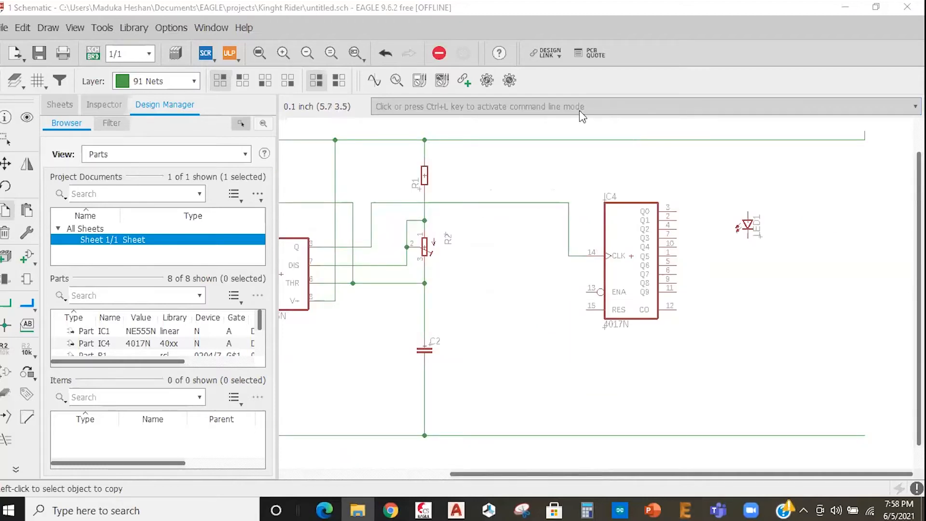
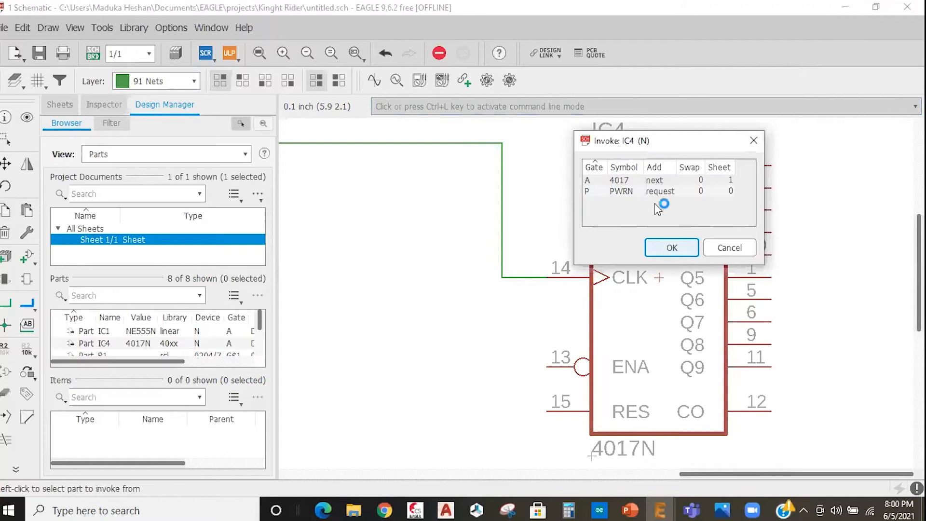
Invoke IC4's power gate P (PWRN) and place it between trimmer R2 and the 4017N
{"action": "left_click", "coordinate": [633, 192]}
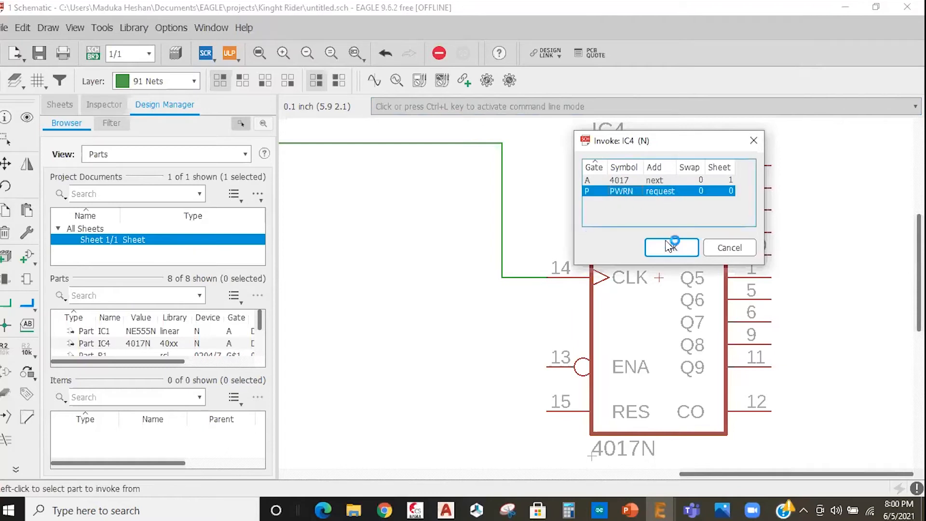
{"action": "left_click", "coordinate": [672, 245]}
{"action": "left_click", "coordinate": [388, 255]}
{"action": "scroll", "coordinate": [534, 275], "scroll_direction": "down", "scroll_amount": 6}
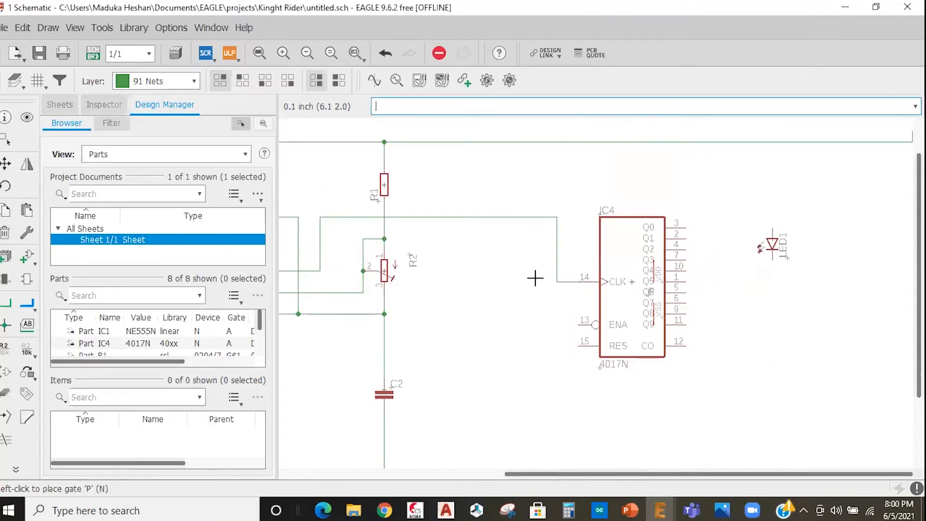
{"action": "scroll", "coordinate": [679, 277], "scroll_direction": "up", "scroll_amount": 4}
{"action": "scroll", "coordinate": [418, 279], "scroll_direction": "down", "scroll_amount": 3}
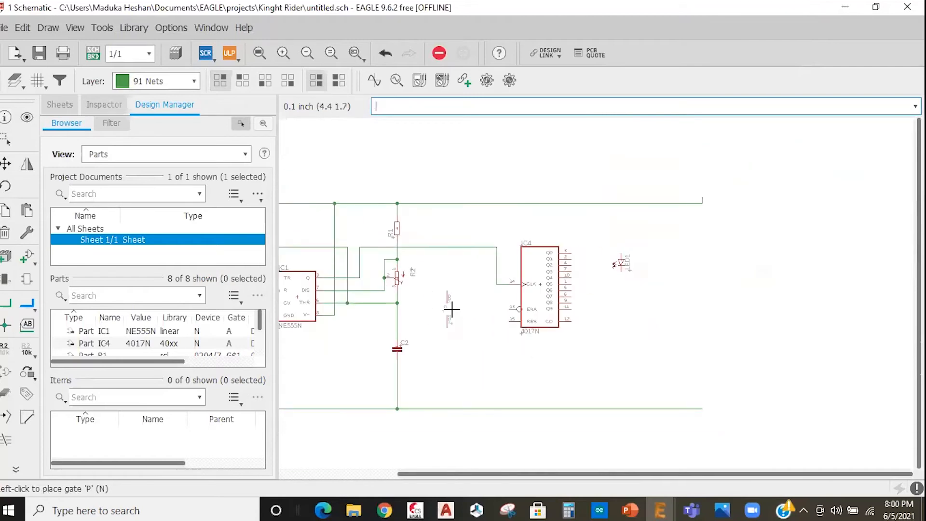
{"action": "scroll", "coordinate": [452, 308], "scroll_direction": "up", "scroll_amount": 4}
{"action": "left_click", "coordinate": [466, 285]}
{"action": "scroll", "coordinate": [438, 300], "scroll_direction": "up", "scroll_amount": 2}
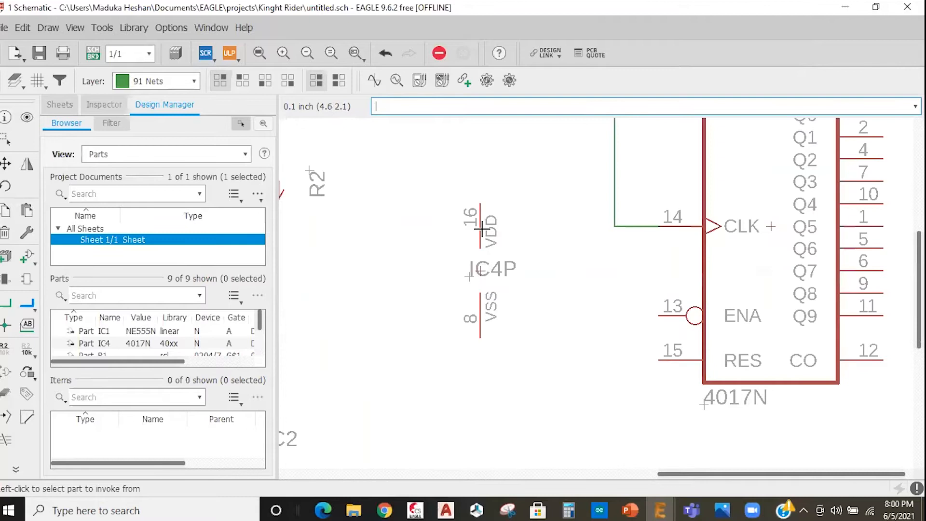
Check the 4017's supply connections in the Knight rider reference image and return to the schematic
{"action": "left_click", "coordinate": [722, 510]}
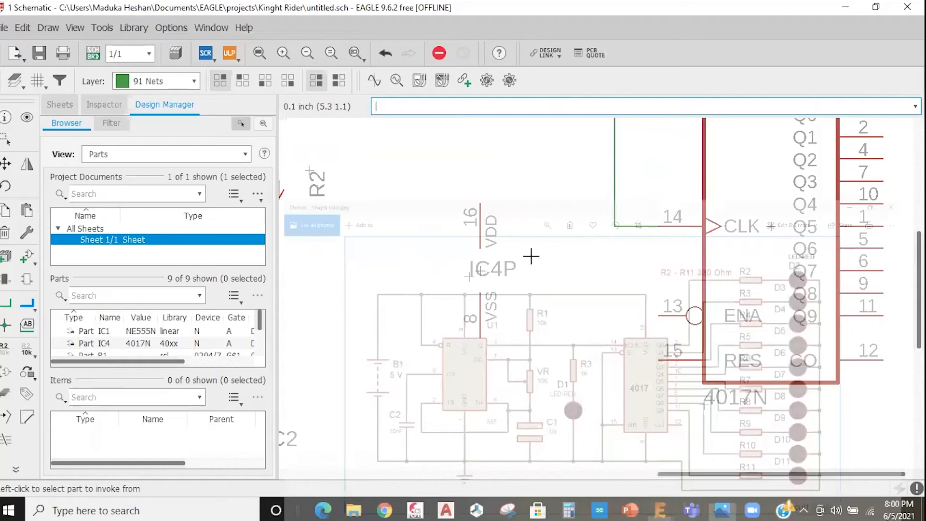
{"action": "scroll", "coordinate": [652, 297], "scroll_direction": "down", "scroll_amount": 2}
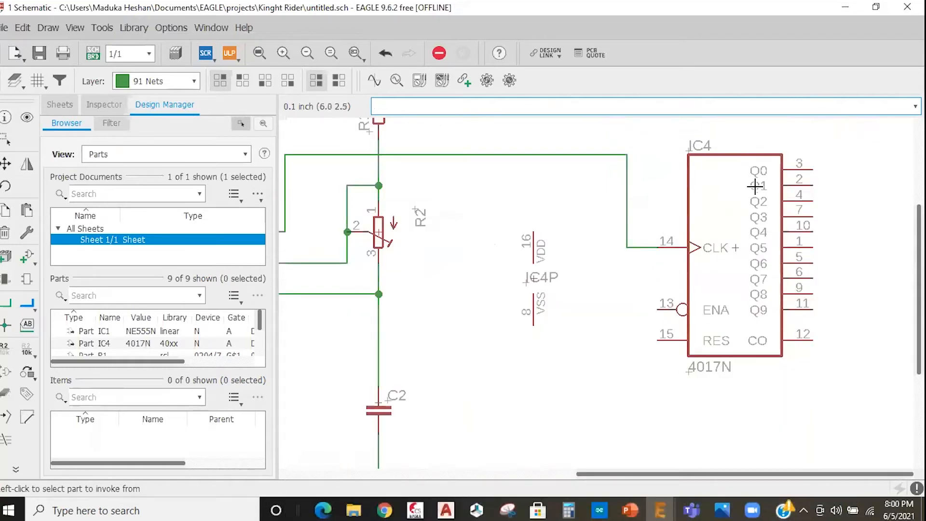
{"action": "scroll", "coordinate": [755, 274], "scroll_direction": "down", "scroll_amount": 2}
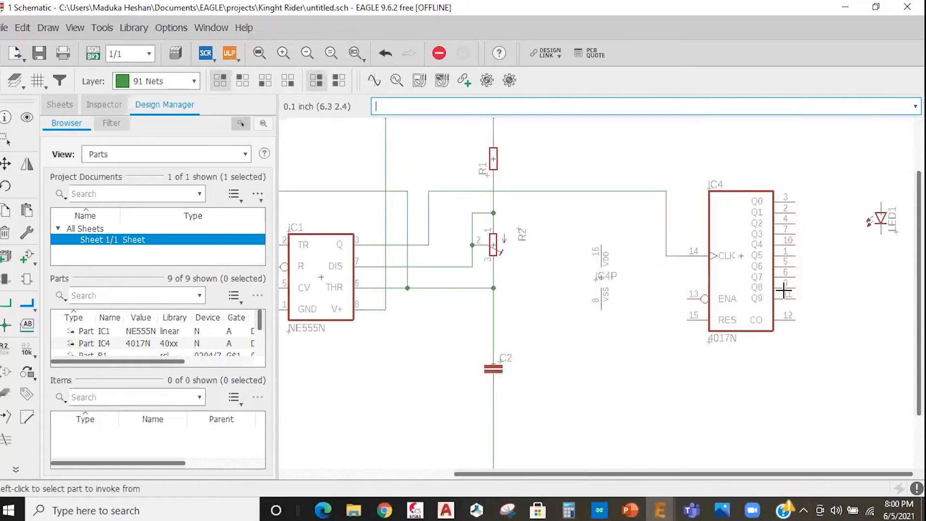
{"action": "scroll", "coordinate": [715, 308], "scroll_direction": "down", "scroll_amount": 2}
{"action": "scroll", "coordinate": [638, 234], "scroll_direction": "up", "scroll_amount": 3}
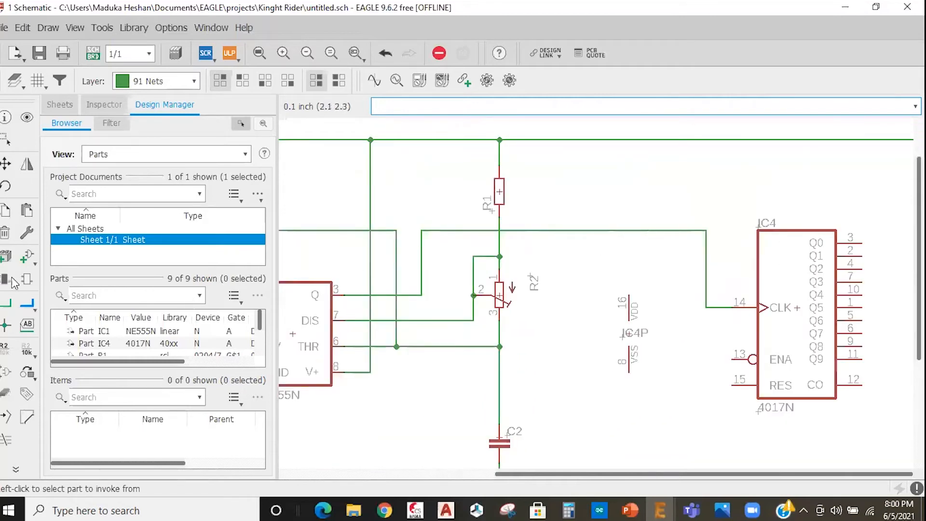
Wire the IC4P gate's VDD pin 16 to the upper supply rail and its VSS pin 8 to the lower rail
{"action": "left_click", "coordinate": [6, 303]}
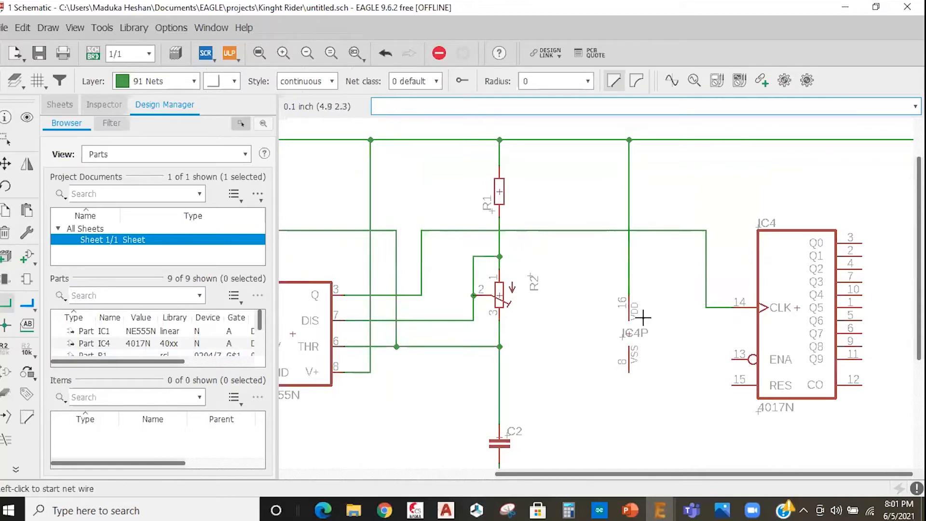
{"action": "scroll", "coordinate": [683, 195], "scroll_direction": "down", "scroll_amount": 2}
{"action": "scroll", "coordinate": [657, 288], "scroll_direction": "up", "scroll_amount": 1}
{"action": "left_click", "coordinate": [653, 267]}
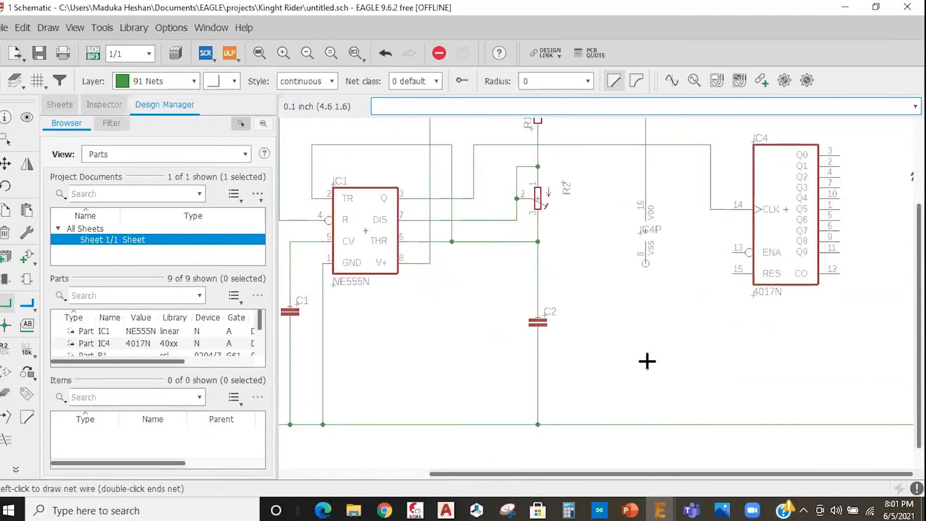
{"action": "left_click", "coordinate": [653, 424]}
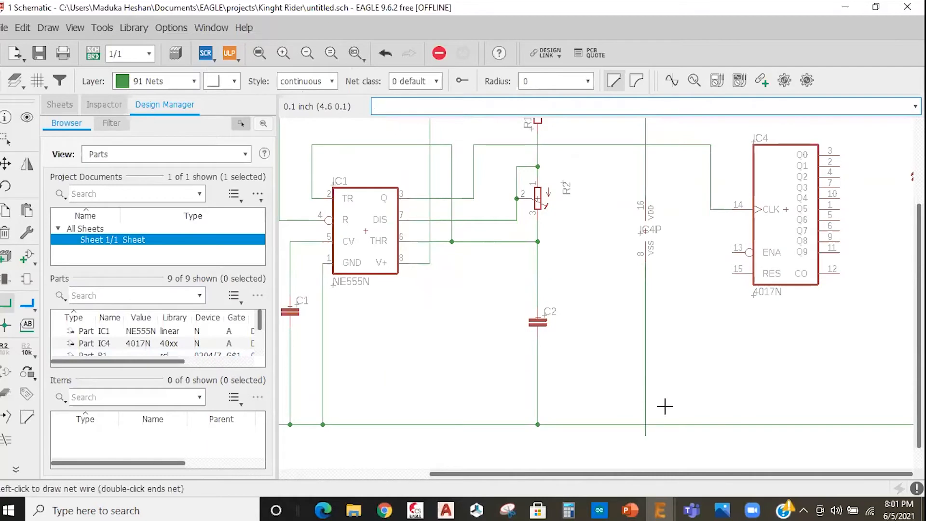
{"action": "scroll", "coordinate": [678, 356], "scroll_direction": "down", "scroll_amount": 1}
{"action": "scroll", "coordinate": [678, 356], "scroll_direction": "down", "scroll_amount": 1}
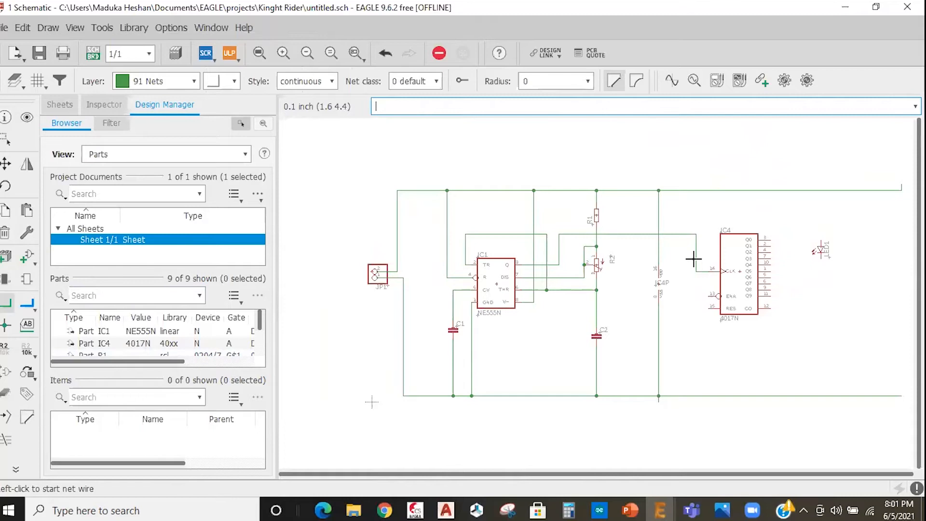
Consult the Knight rider reference image and wire the 4017N's ENA pin 13 and RES pin 15 to the lower rail
{"action": "scroll", "coordinate": [692, 259], "scroll_direction": "up", "scroll_amount": 1}
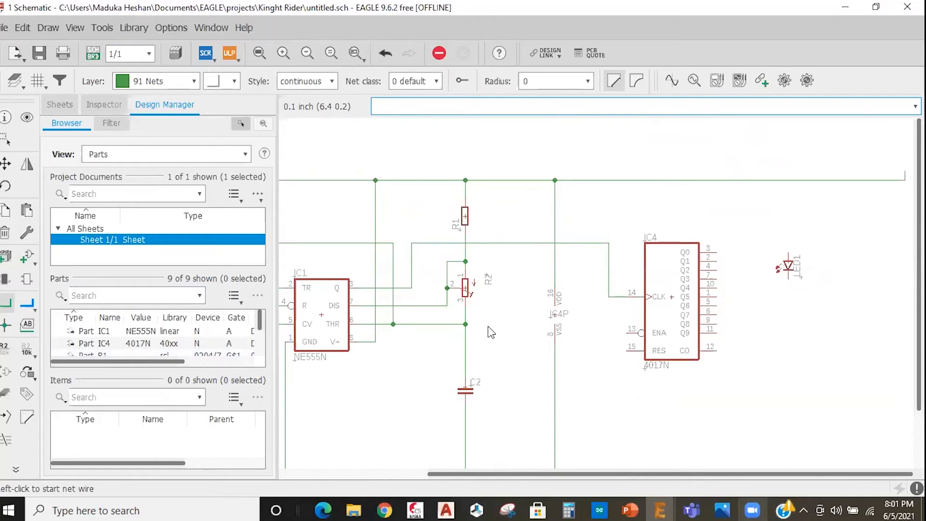
{"action": "key", "text": "alt+Tab"}
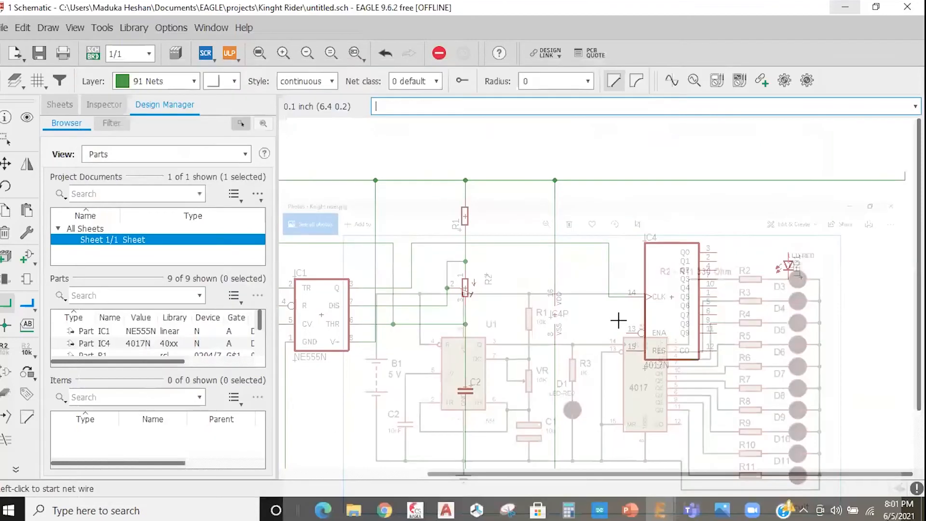
{"action": "scroll", "coordinate": [667, 295], "scroll_direction": "down", "scroll_amount": 2}
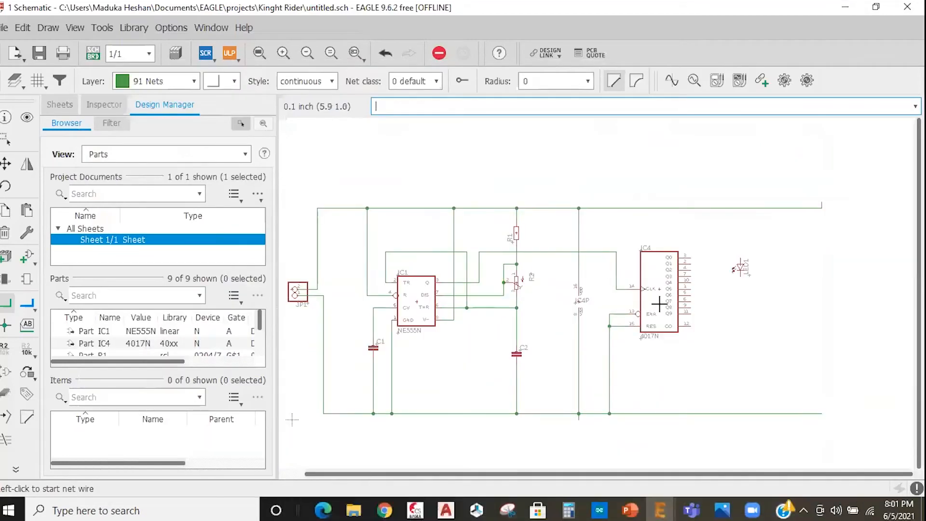
{"action": "scroll", "coordinate": [611, 348], "scroll_direction": "up", "scroll_amount": 3}
{"action": "scroll", "coordinate": [676, 335], "scroll_direction": "down", "scroll_amount": 3}
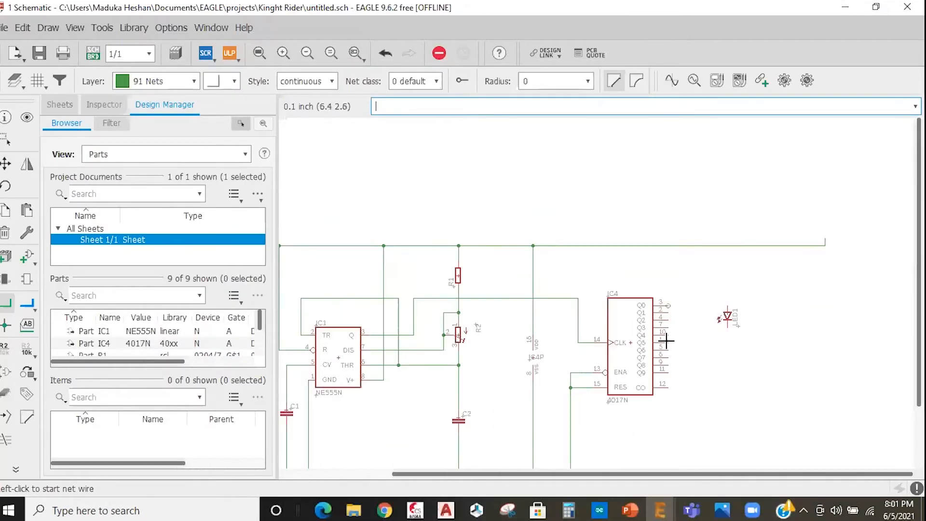
{"action": "scroll", "coordinate": [646, 218], "scroll_direction": "down", "scroll_amount": 1}
{"action": "scroll", "coordinate": [657, 335], "scroll_direction": "down", "scroll_amount": 2}
{"action": "scroll", "coordinate": [713, 275], "scroll_direction": "up", "scroll_amount": 3}
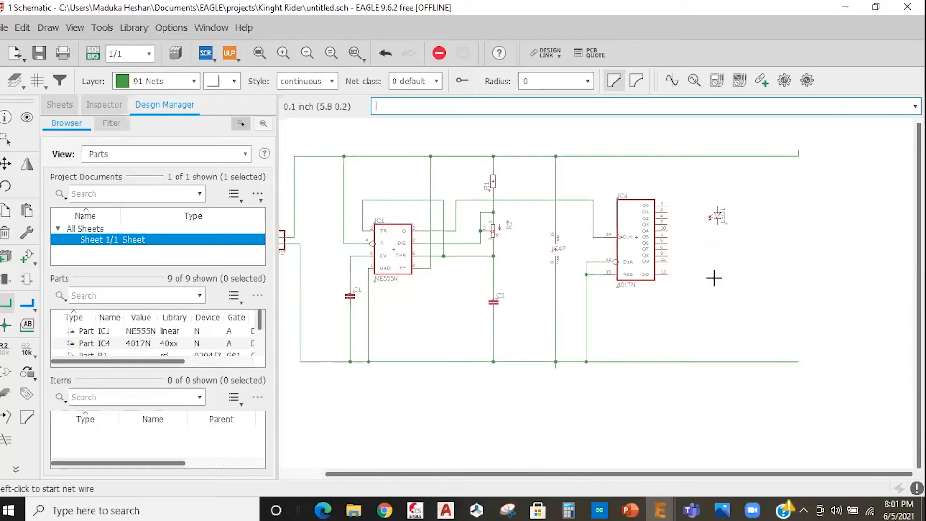
{"action": "scroll", "coordinate": [697, 296], "scroll_direction": "down", "scroll_amount": 1}
{"action": "scroll", "coordinate": [698, 295], "scroll_direction": "up", "scroll_amount": 2}
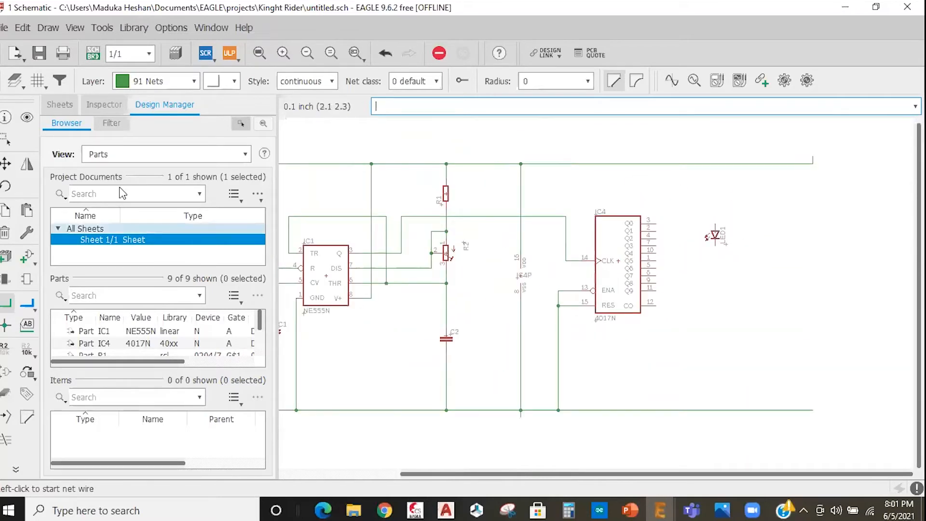
Rotate LED1 to horizontal with its cathode facing away from the 4017N, and place it up beside the upper rail's free end
{"action": "left_click", "coordinate": [6, 165]}
{"action": "left_click", "coordinate": [6, 165]}
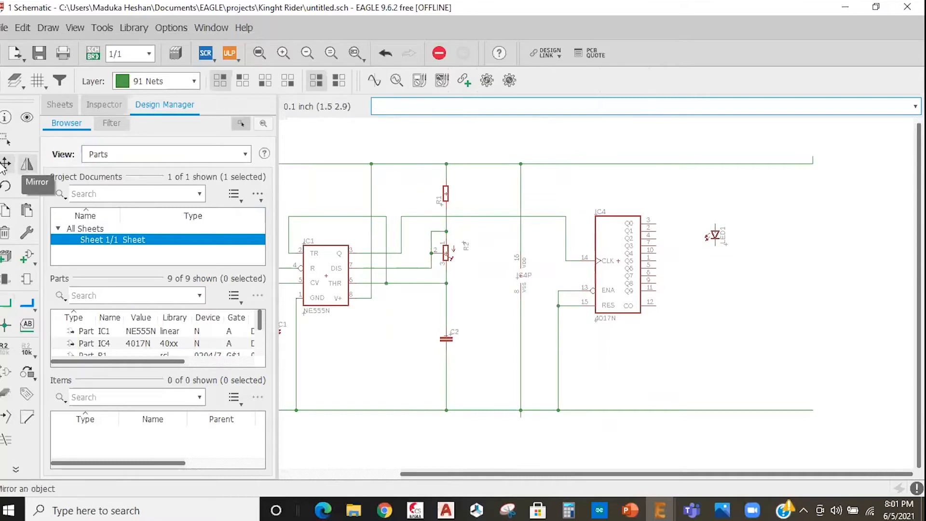
{"action": "scroll", "coordinate": [777, 230], "scroll_direction": "up", "scroll_amount": 5}
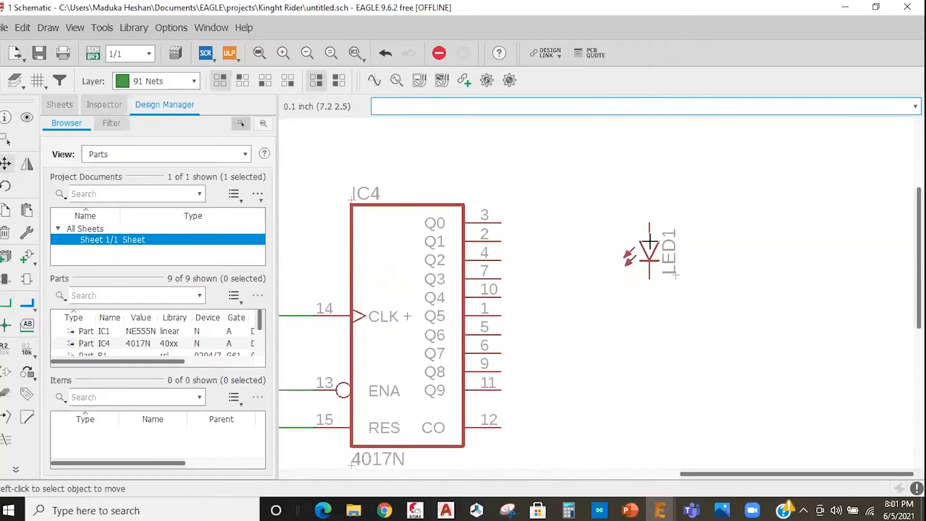
{"action": "left_click", "coordinate": [649, 241]}
{"action": "scroll", "coordinate": [728, 261], "scroll_direction": "down", "scroll_amount": 5}
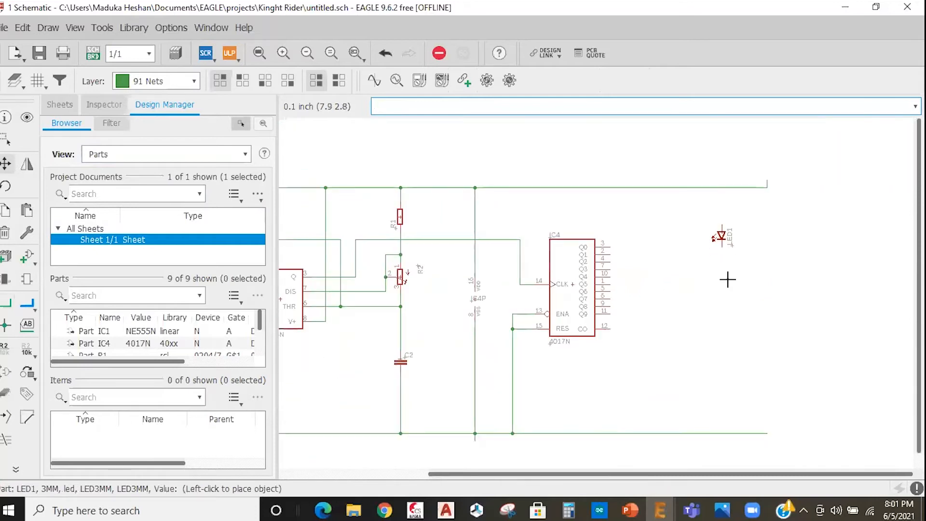
{"action": "right_click", "coordinate": [719, 252]}
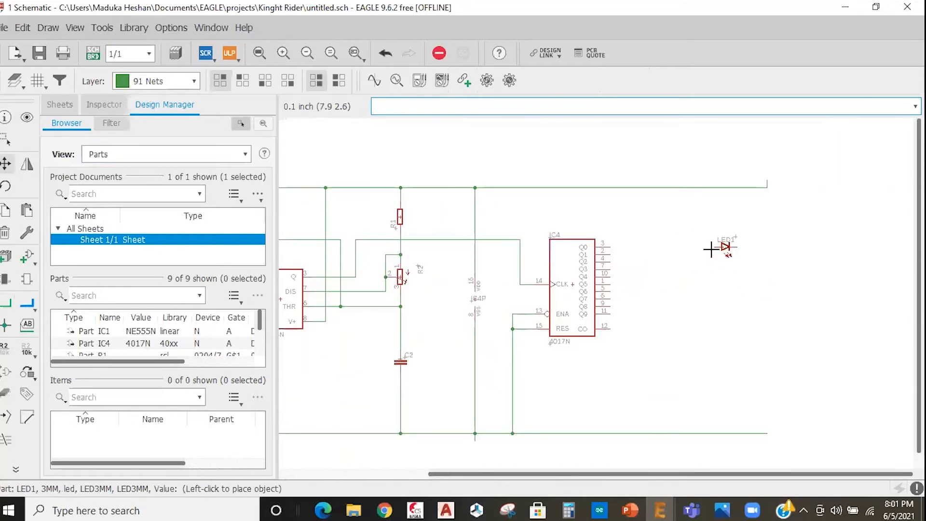
{"action": "scroll", "coordinate": [693, 243], "scroll_direction": "up", "scroll_amount": 3}
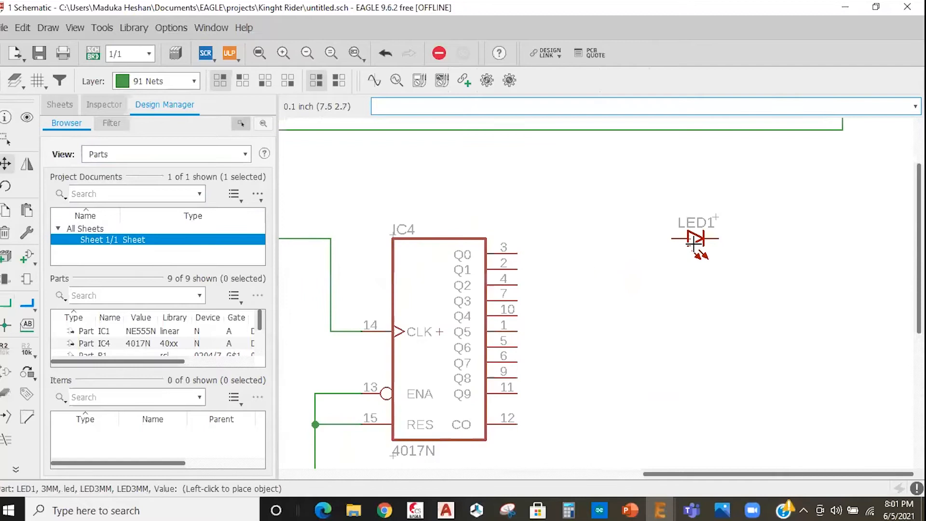
{"action": "scroll", "coordinate": [709, 245], "scroll_direction": "down", "scroll_amount": 2}
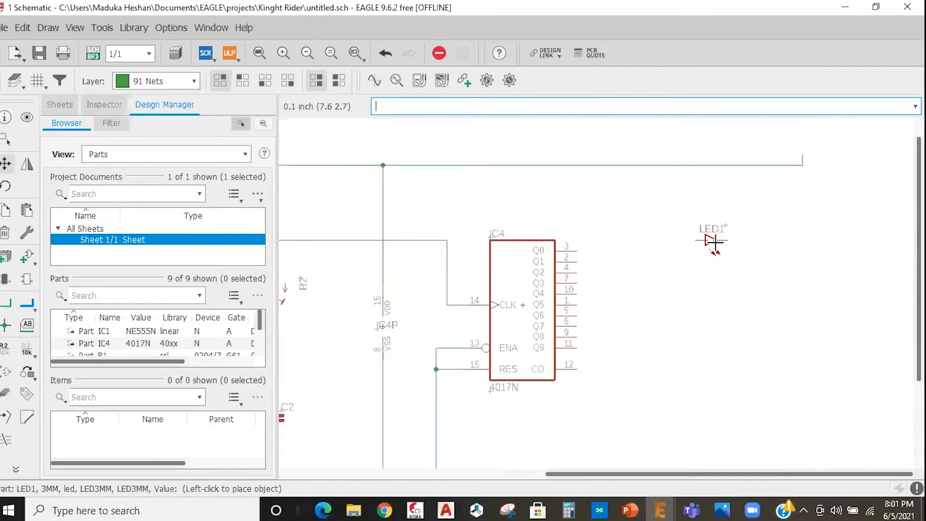
{"action": "left_click", "coordinate": [732, 208]}
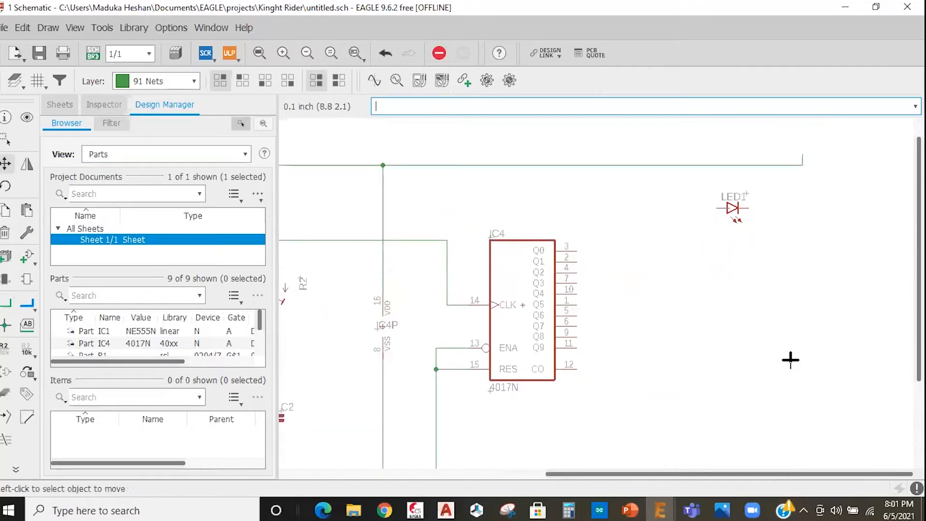
Copy resistor R1, rotate the copy to horizontal, and place it in line with LED1 on the side facing the 4017N
{"action": "scroll", "coordinate": [733, 316], "scroll_direction": "down", "scroll_amount": 2}
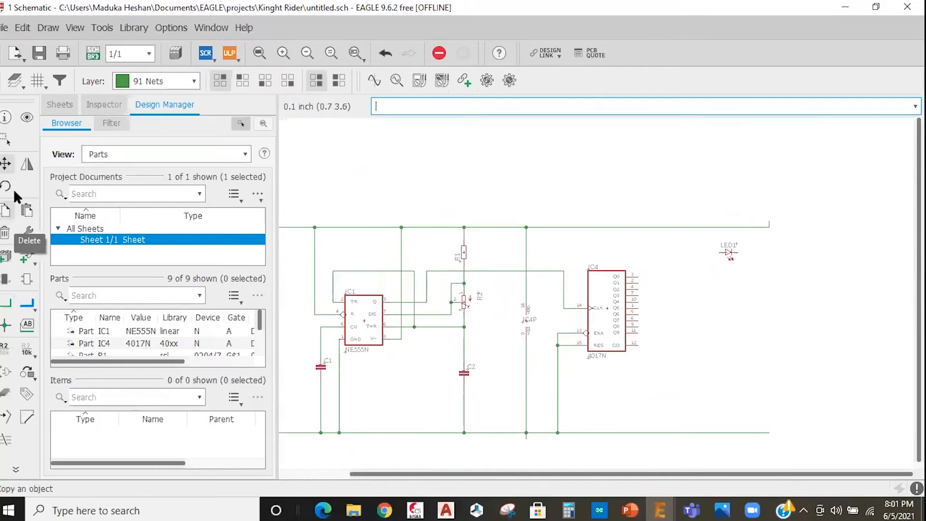
{"action": "left_click", "coordinate": [5, 210]}
{"action": "scroll", "coordinate": [463, 242], "scroll_direction": "up", "scroll_amount": 3}
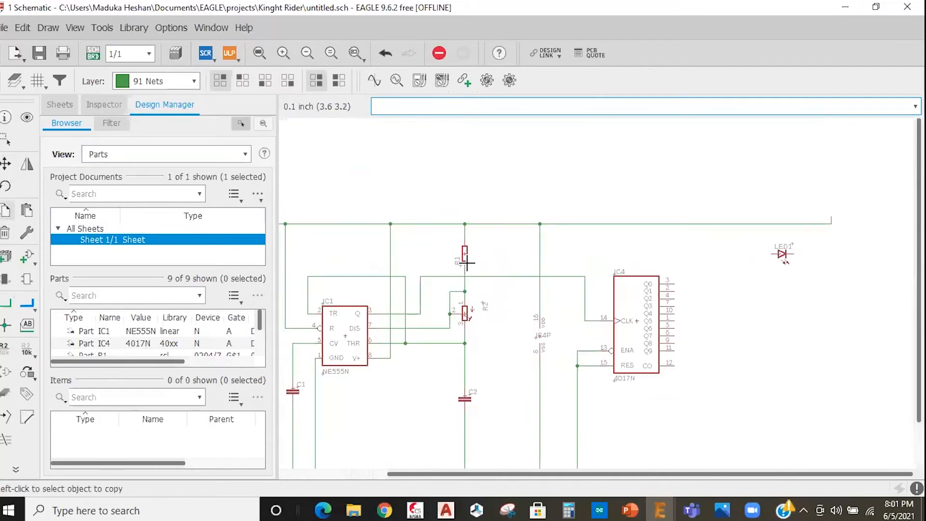
{"action": "left_click", "coordinate": [447, 312]}
{"action": "scroll", "coordinate": [446, 313], "scroll_direction": "down", "scroll_amount": 2}
{"action": "scroll", "coordinate": [668, 281], "scroll_direction": "up", "scroll_amount": 6}
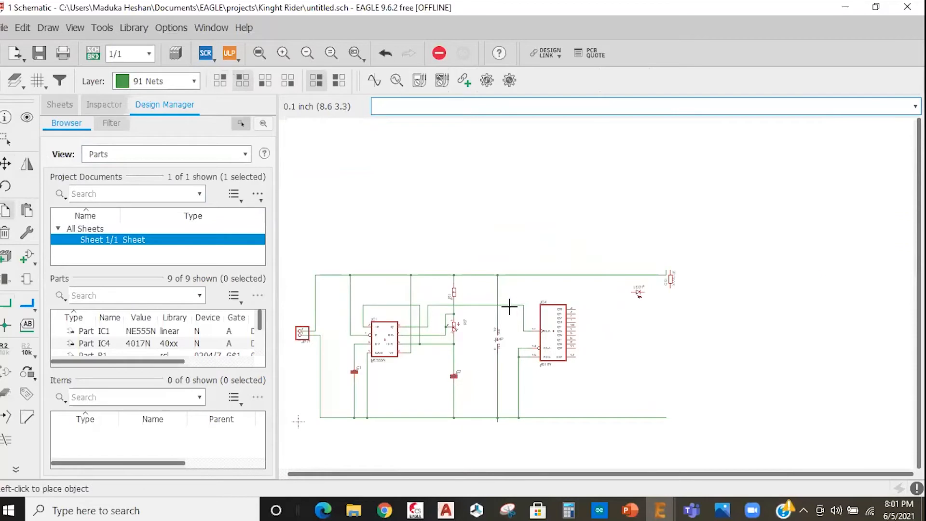
{"action": "right_click", "coordinate": [504, 309]}
{"action": "left_click", "coordinate": [503, 311]}
{"action": "scroll", "coordinate": [639, 265], "scroll_direction": "down", "scroll_amount": 3}
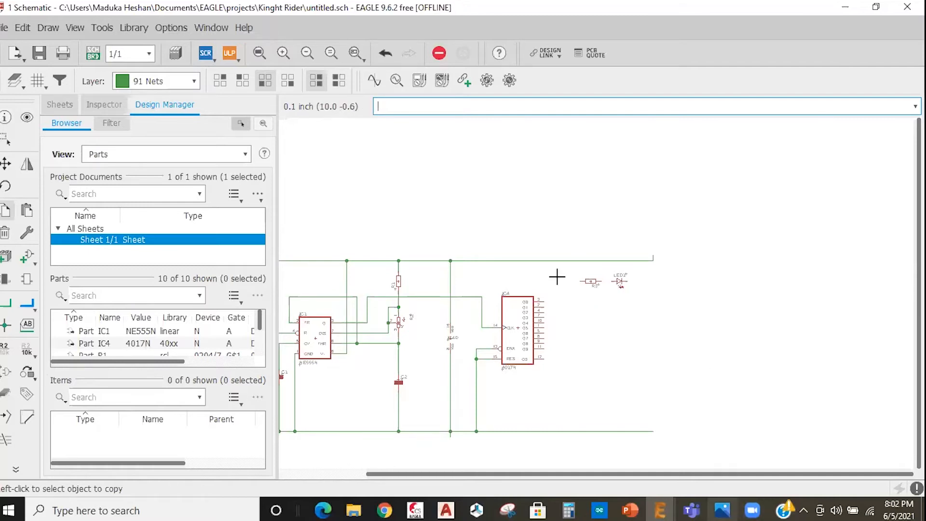
Consult the Knight rider reference image's LED outputs and wire resistor R3 to LED1's anode with a net
{"action": "key", "text": "alt+Tab"}
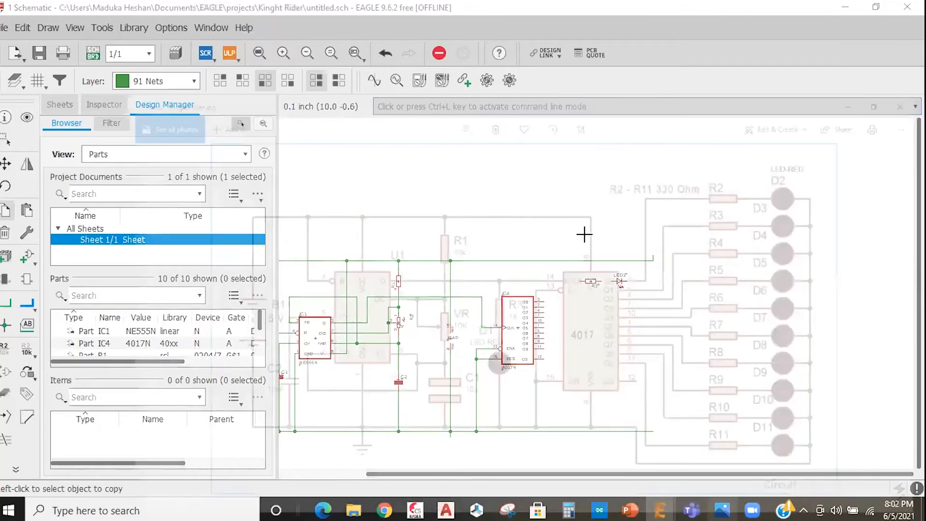
{"action": "key", "text": "alt+Tab"}
{"action": "scroll", "coordinate": [598, 290], "scroll_direction": "up", "scroll_amount": 3}
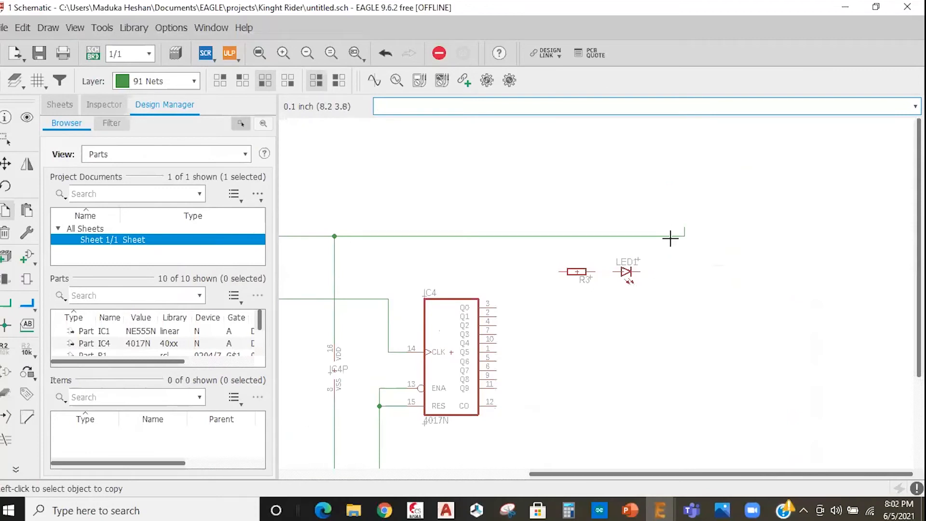
{"action": "scroll", "coordinate": [670, 238], "scroll_direction": "down", "scroll_amount": 2}
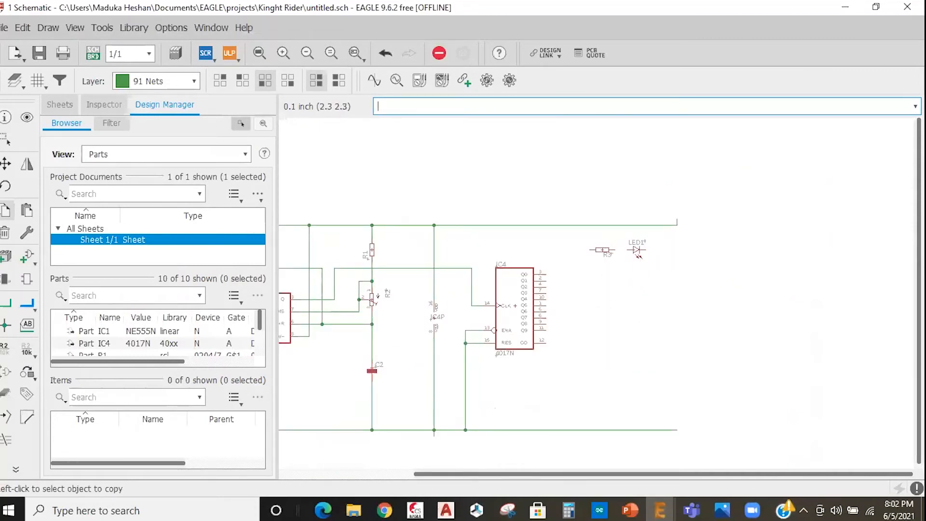
{"action": "left_click", "coordinate": [7, 303]}
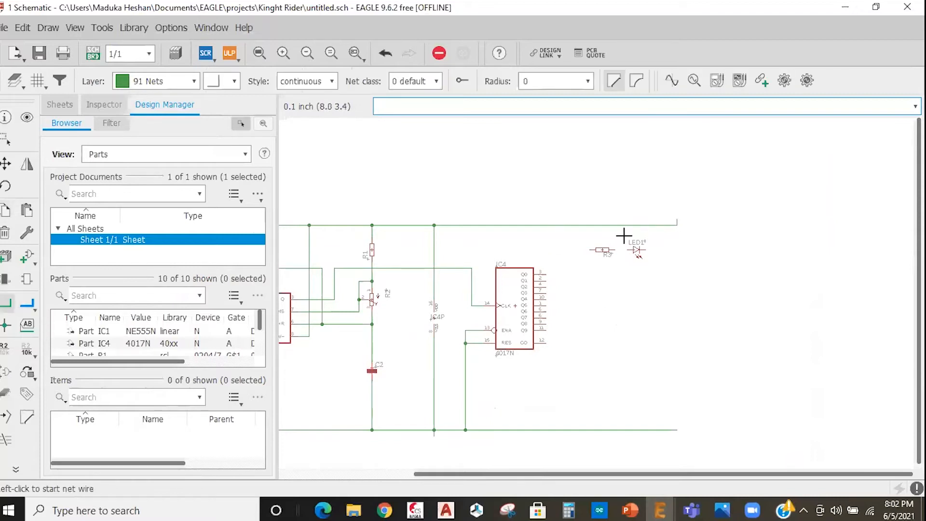
{"action": "scroll", "coordinate": [623, 235], "scroll_direction": "up", "scroll_amount": 2}
{"action": "left_click", "coordinate": [605, 262]}
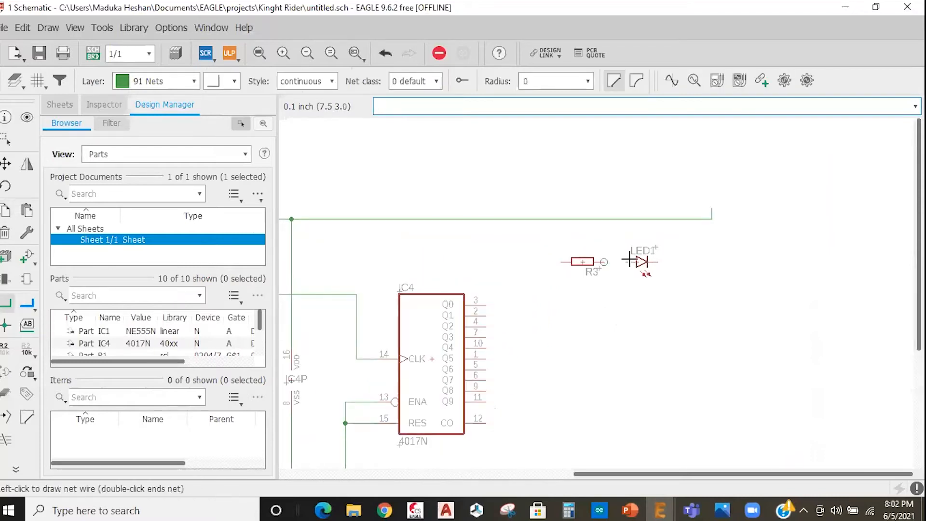
{"action": "left_click", "coordinate": [623, 262]}
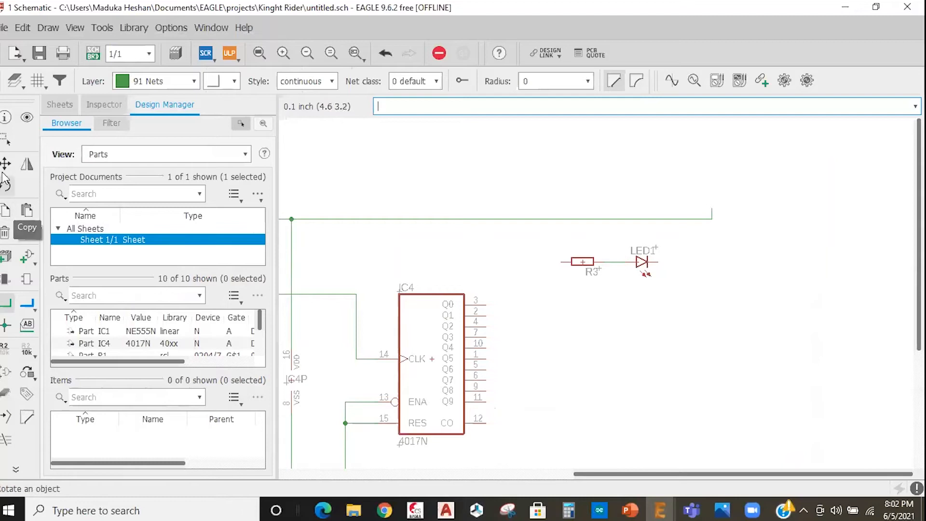
Group R3, LED1 and their connecting net, and place a copy directly below as the second output row
{"action": "left_click", "coordinate": [8, 140]}
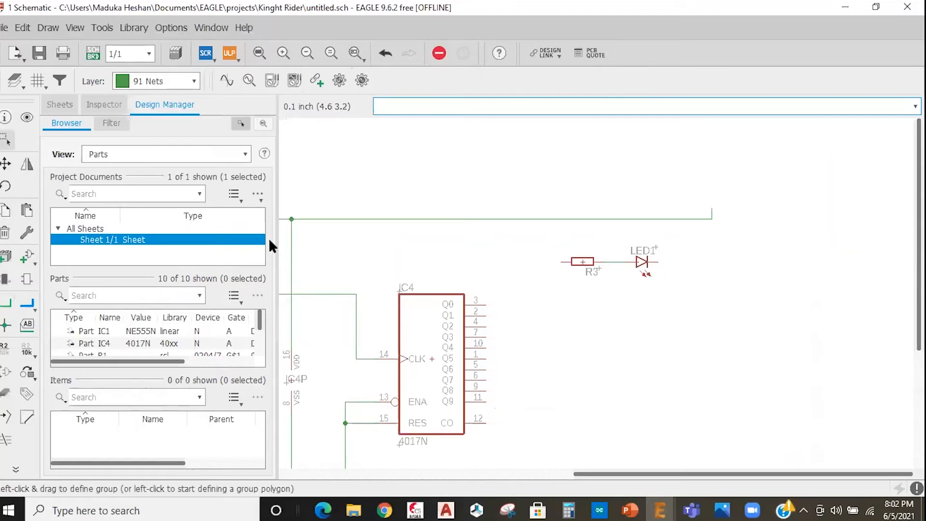
{"action": "left_click_drag", "start_coordinate": [581, 265], "coordinate": [674, 295]}
{"action": "left_click", "coordinate": [4, 212]}
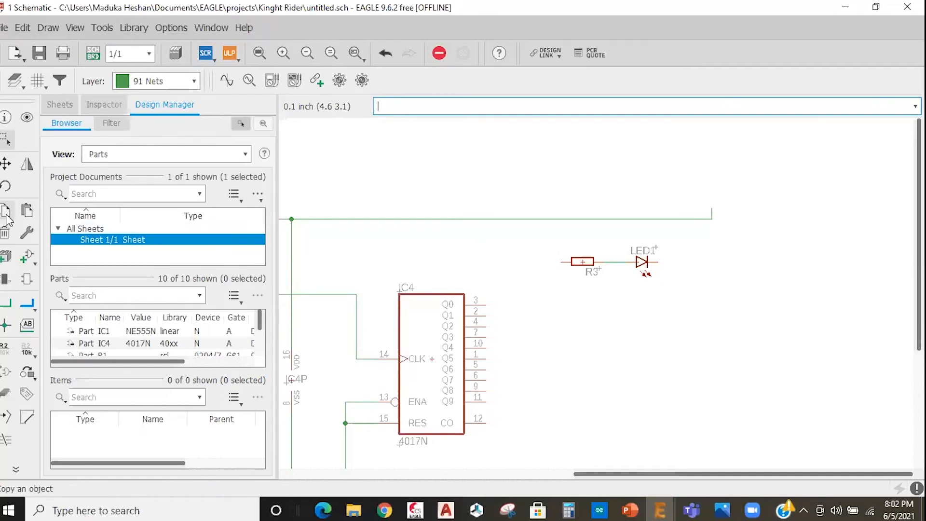
{"action": "right_click", "coordinate": [761, 260]}
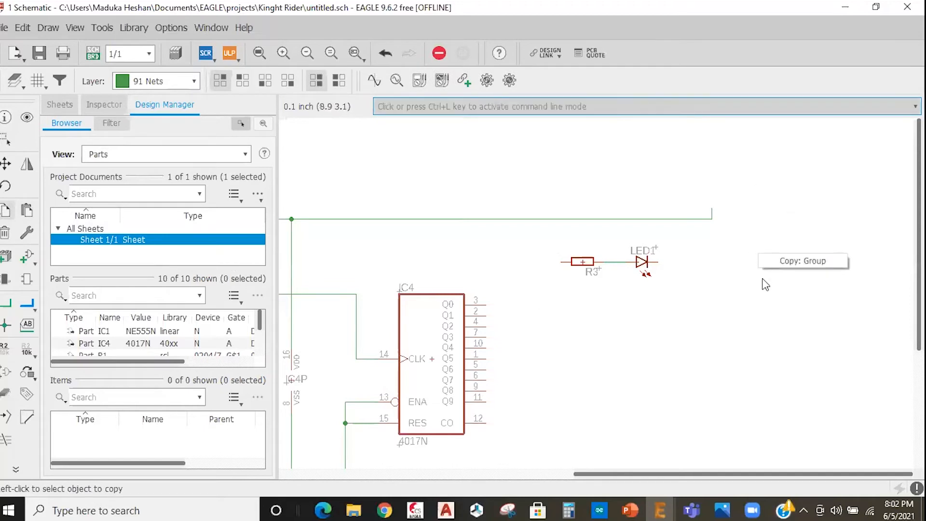
{"action": "left_click", "coordinate": [790, 260]}
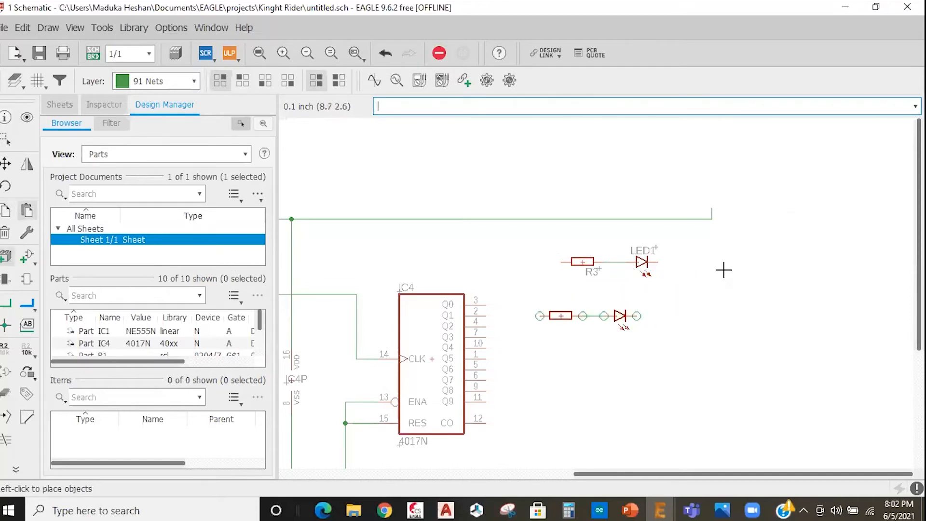
{"action": "left_click", "coordinate": [759, 281]}
Copy the resistor-LED group twice more, placing the third and fourth output rows evenly spaced below the second
{"action": "scroll", "coordinate": [743, 278], "scroll_direction": "down", "scroll_amount": 2}
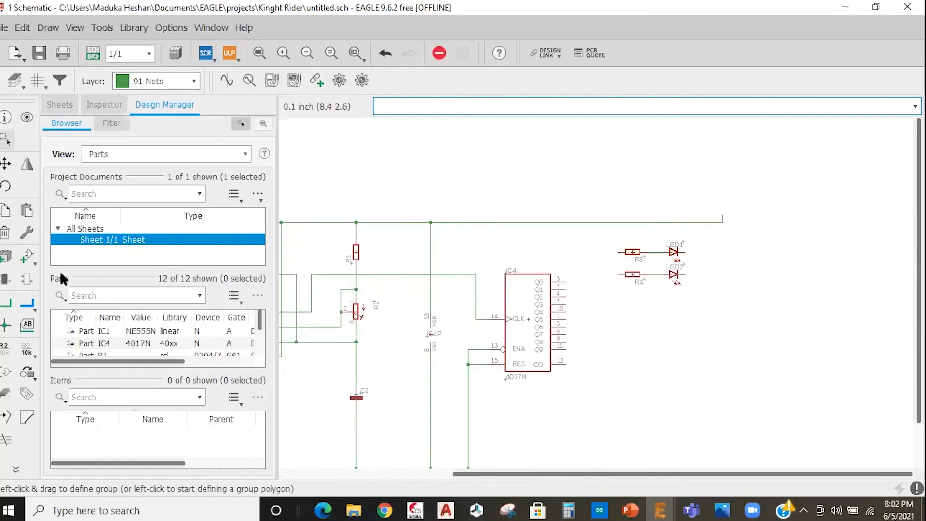
{"action": "left_click", "coordinate": [26, 211]}
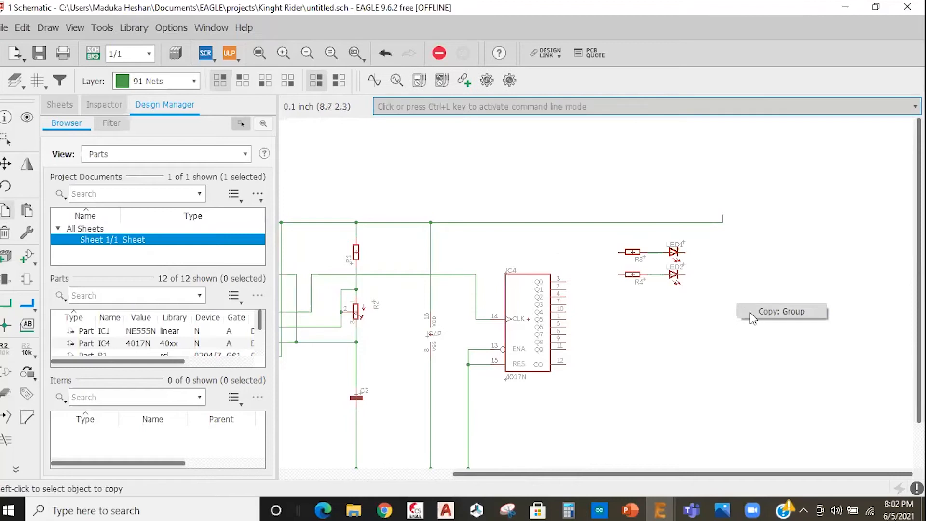
{"action": "left_click", "coordinate": [740, 347]}
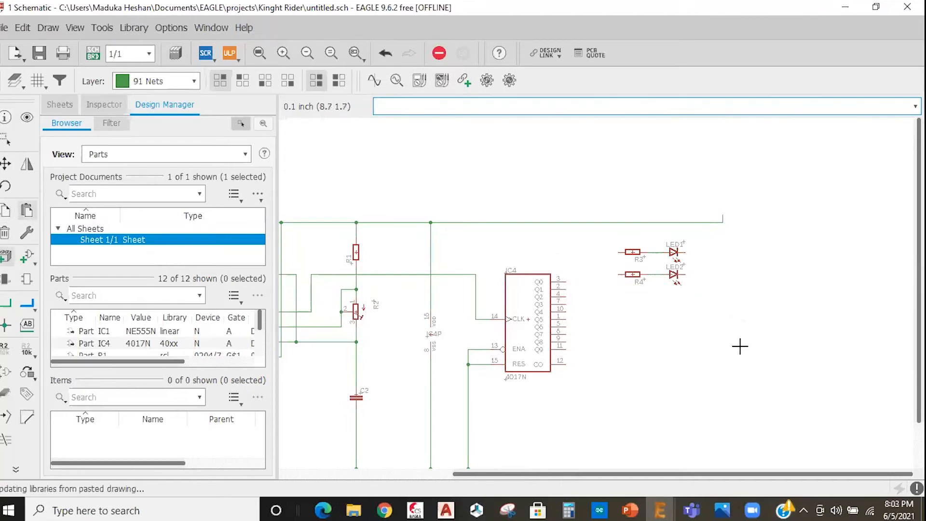
{"action": "left_click", "coordinate": [27, 211]}
{"action": "right_click", "coordinate": [736, 260]}
{"action": "left_click", "coordinate": [752, 267]}
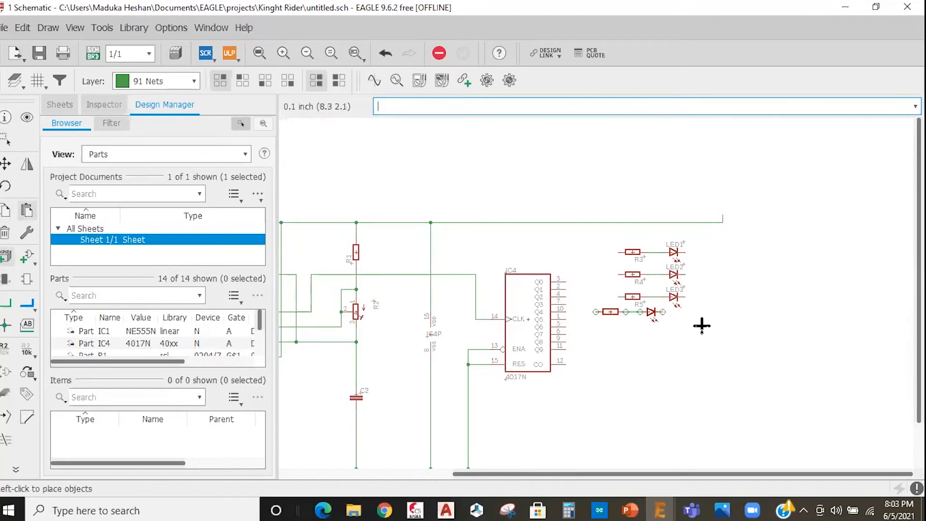
{"action": "left_click", "coordinate": [733, 278]}
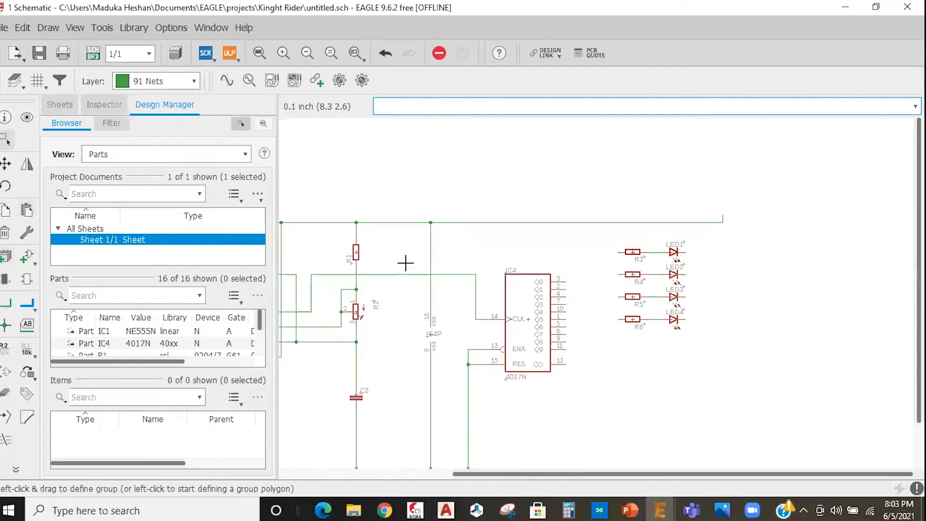
Place two more copies of the resistor-LED group as the fifth and sixth rows, aligned under the existing column
{"action": "right_click", "coordinate": [769, 263]}
{"action": "left_click", "coordinate": [787, 269]}
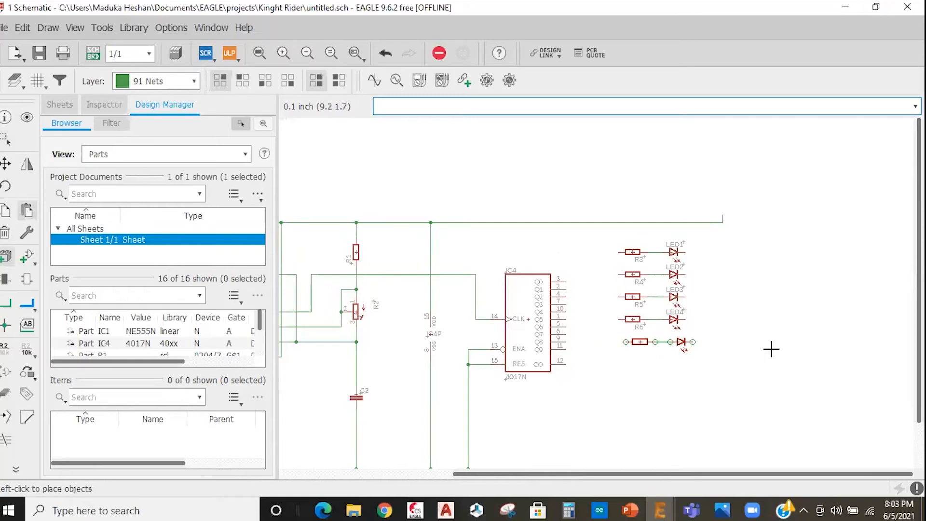
{"action": "left_click", "coordinate": [765, 348]}
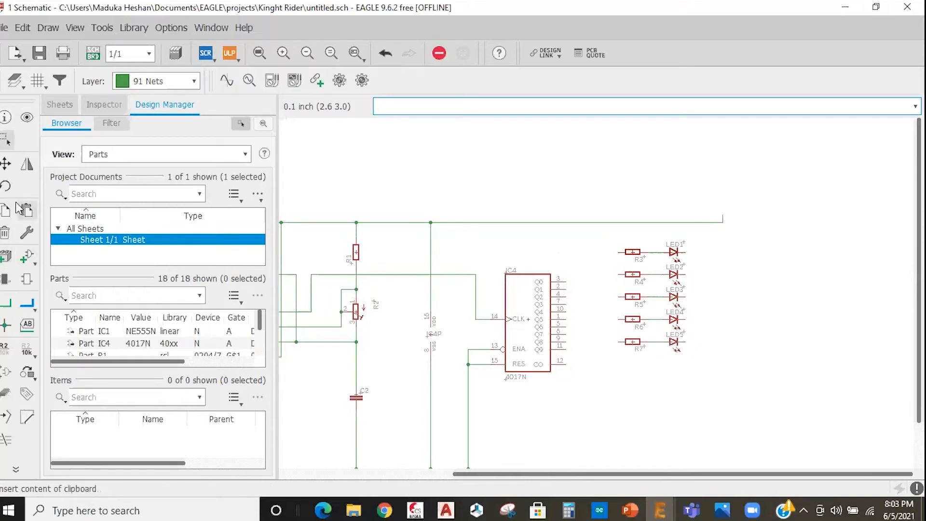
{"action": "right_click", "coordinate": [759, 251]}
{"action": "left_click", "coordinate": [776, 262]}
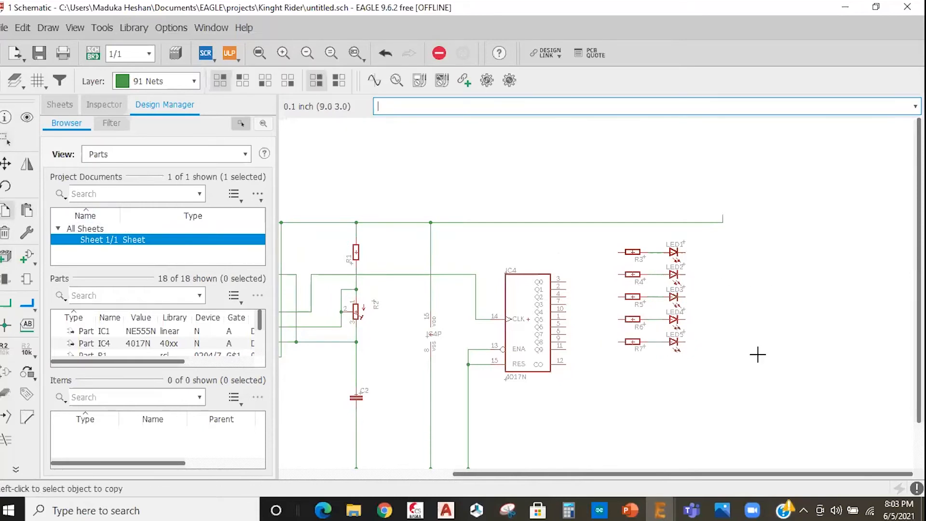
{"action": "left_click", "coordinate": [754, 363]}
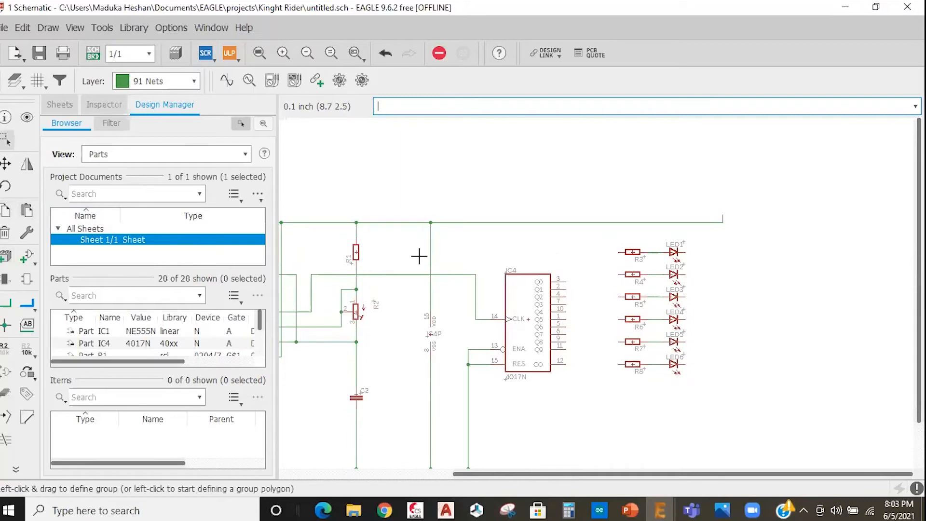
Add the seventh and eighth output rows by copying the resistor-LED group below the sixth row at equal spacing
{"action": "left_click", "coordinate": [6, 211]}
{"action": "right_click", "coordinate": [751, 253]}
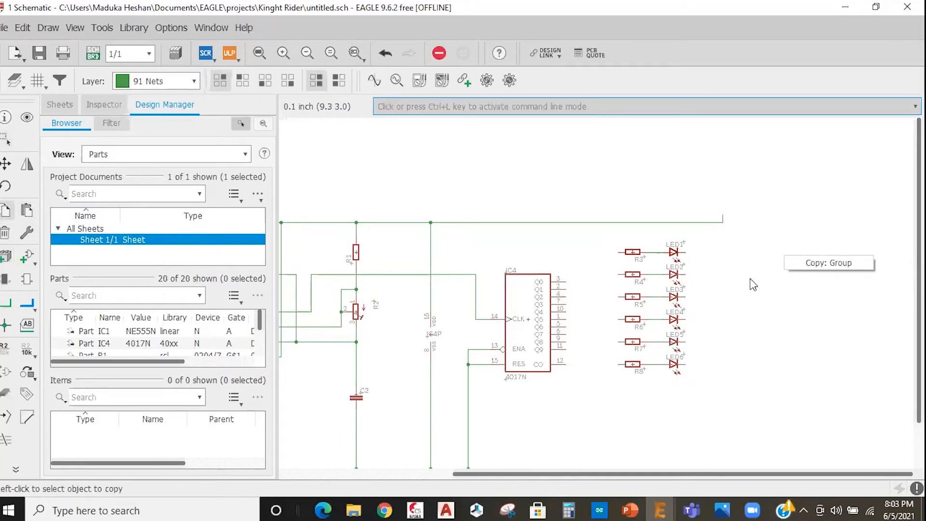
{"action": "left_click", "coordinate": [806, 261]}
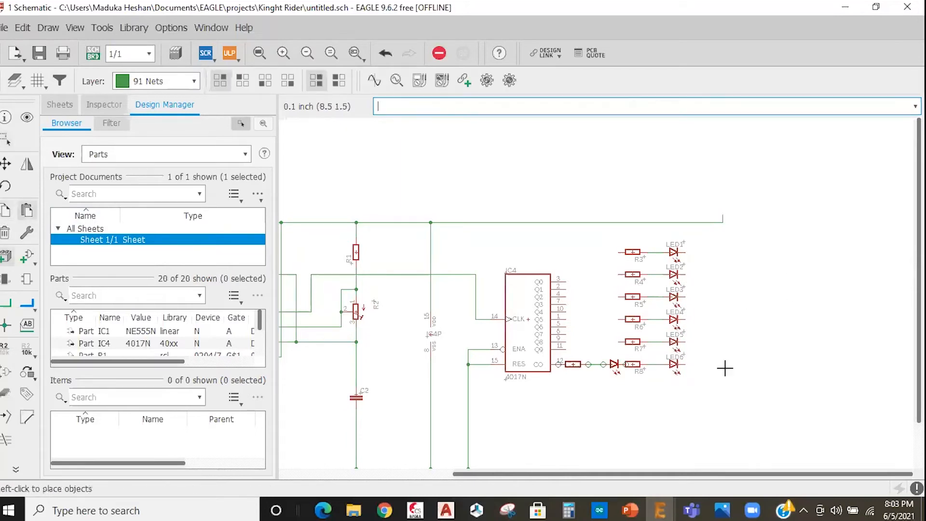
{"action": "left_click", "coordinate": [783, 386]}
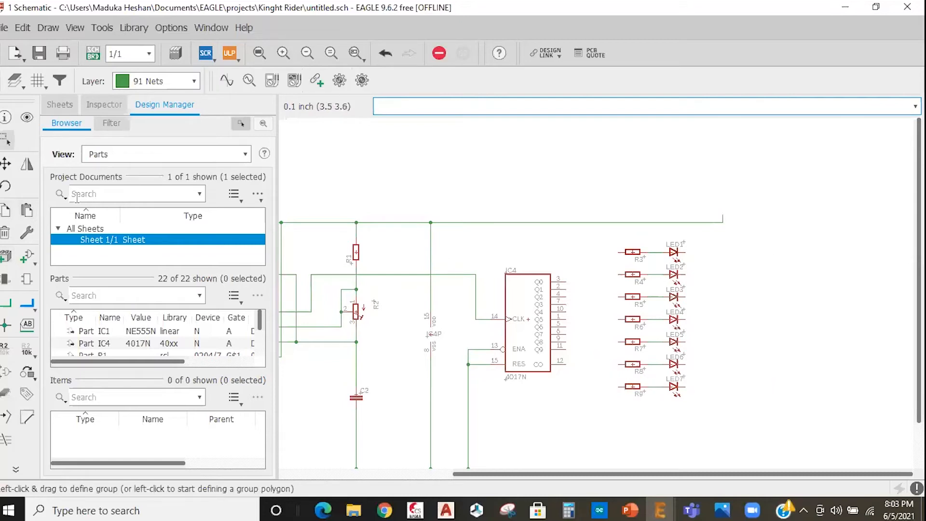
{"action": "left_click", "coordinate": [11, 213]}
{"action": "right_click", "coordinate": [784, 268]}
{"action": "left_click", "coordinate": [806, 290]}
{"action": "left_click", "coordinate": [781, 424]}
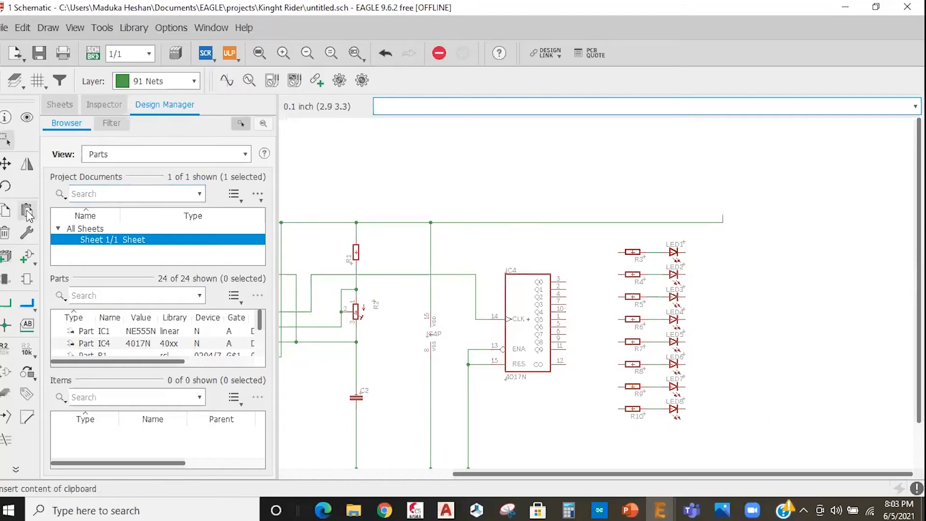
Complete the column of ten output rows by copying the resistor-LED group as the ninth and tenth rows
{"action": "left_click", "coordinate": [6, 211]}
{"action": "right_click", "coordinate": [768, 259]}
{"action": "left_click", "coordinate": [791, 274]}
{"action": "left_click", "coordinate": [764, 439]}
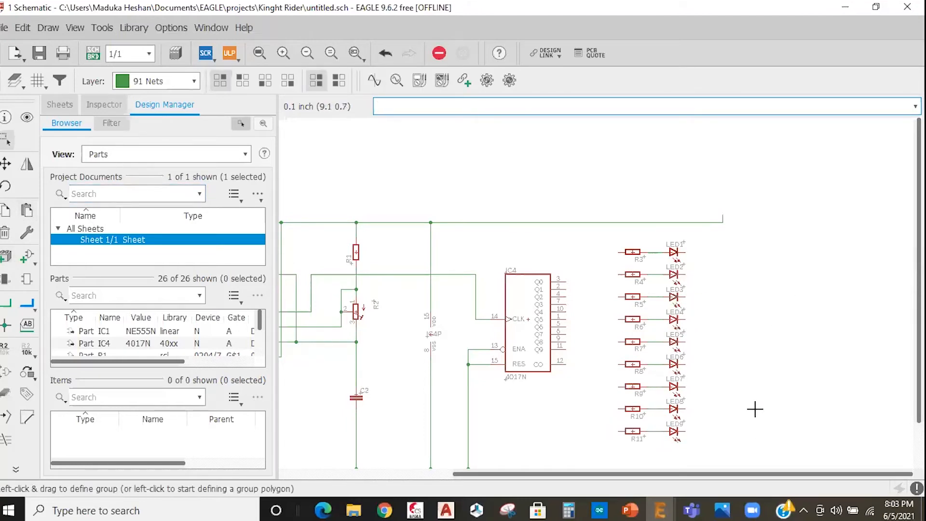
{"action": "left_click", "coordinate": [6, 212]}
{"action": "right_click", "coordinate": [703, 264]}
{"action": "left_click", "coordinate": [746, 268]}
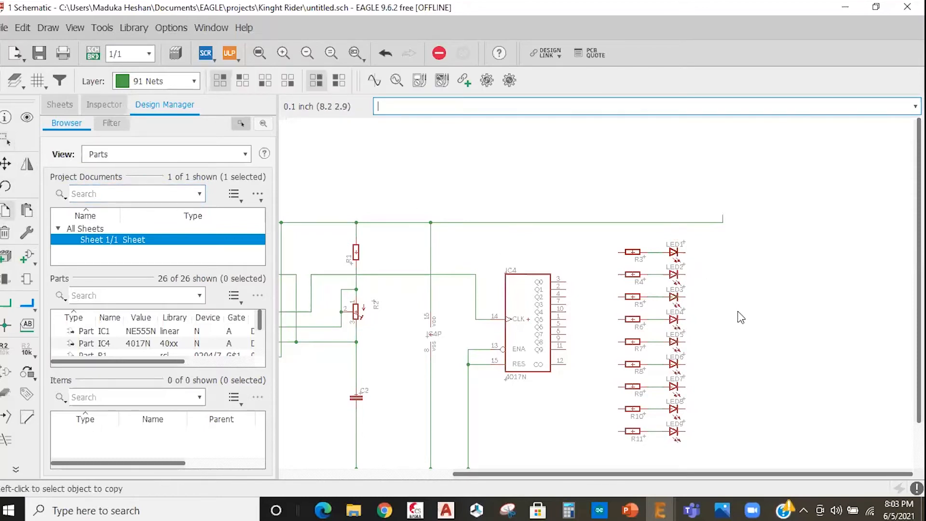
{"action": "left_click", "coordinate": [701, 461]}
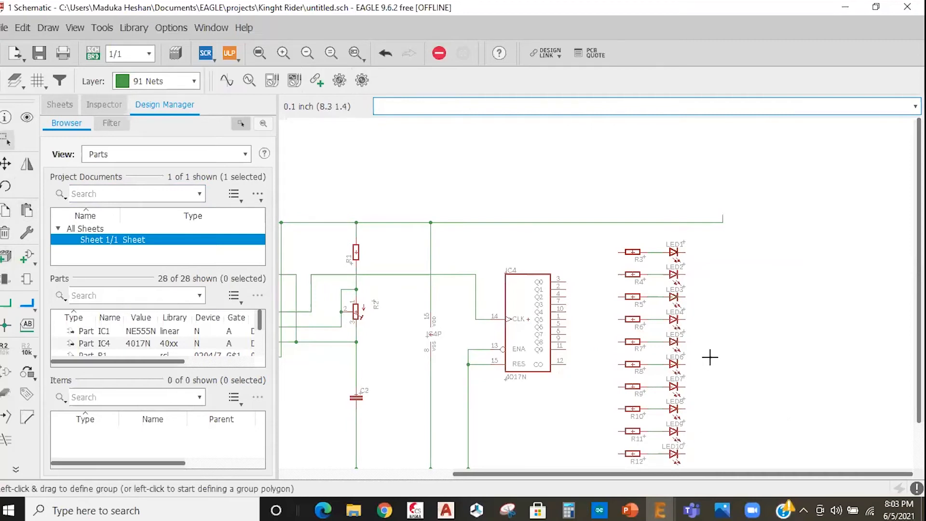
{"action": "scroll", "coordinate": [704, 365], "scroll_direction": "down", "scroll_amount": 4}
{"action": "scroll", "coordinate": [700, 374], "scroll_direction": "up", "scroll_amount": 3}
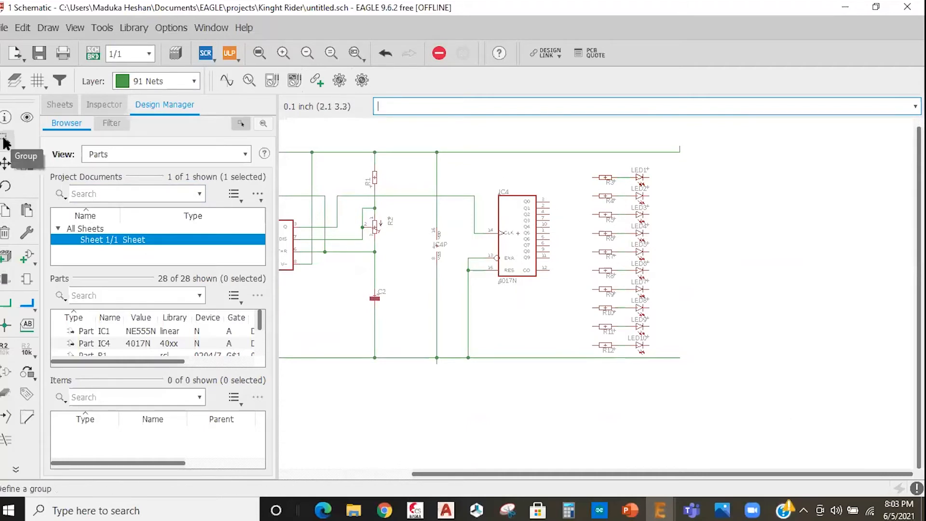
Move the group of resistors R3–R12 and LEDs LED1–LED10 further away from IC4, keeping them between the two supply rails
{"action": "left_click_drag", "start_coordinate": [580, 165], "coordinate": [671, 355]}
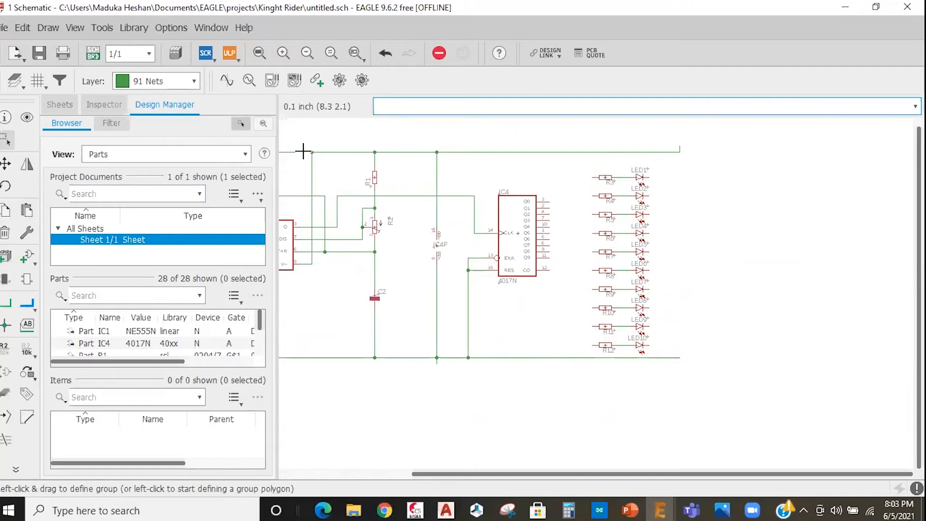
{"action": "left_click", "coordinate": [6, 164]}
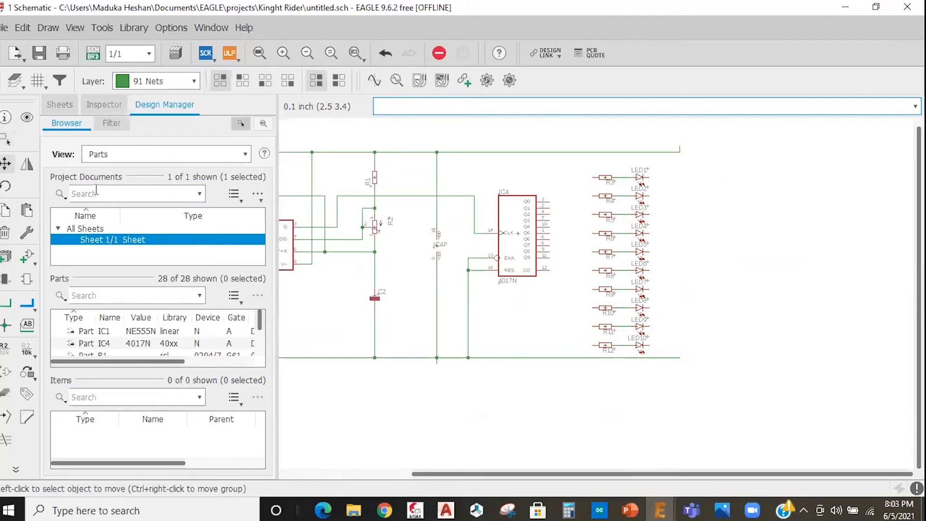
{"action": "right_click", "coordinate": [718, 203], "text": "ctrl"}
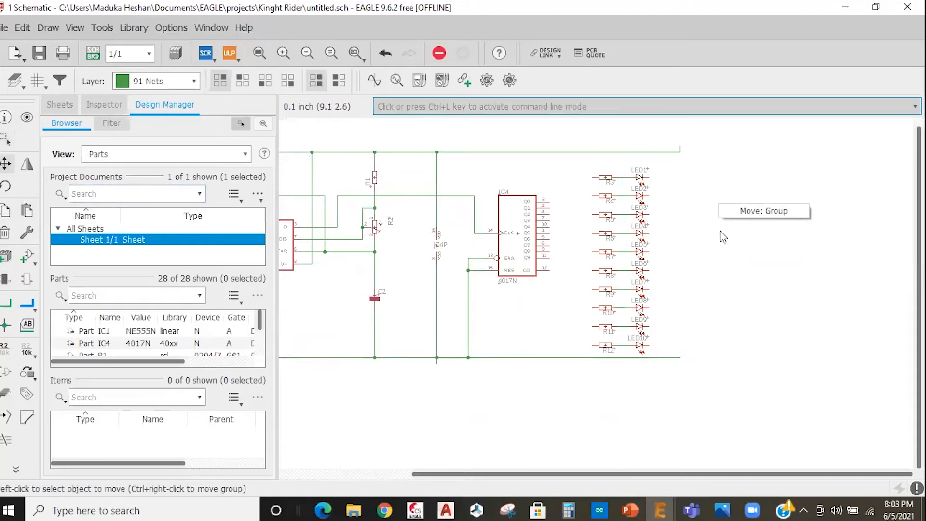
{"action": "left_click", "coordinate": [744, 210]}
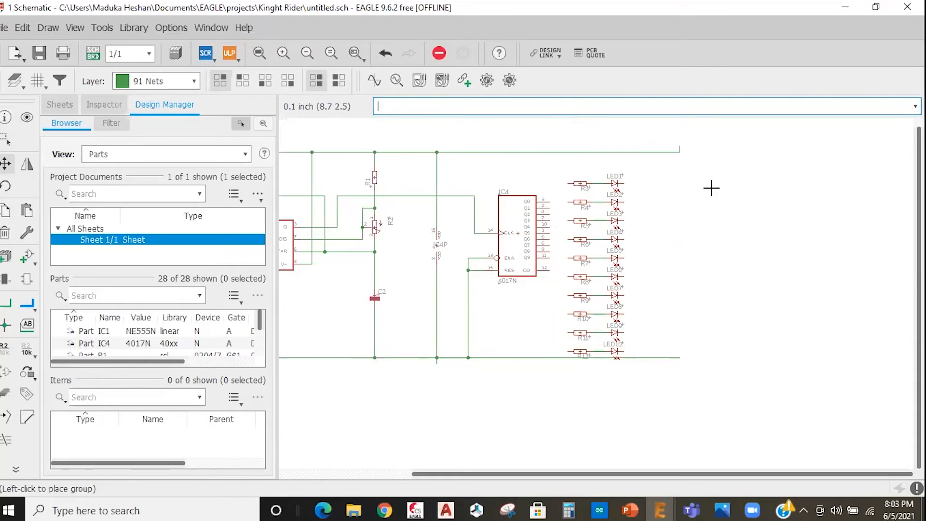
{"action": "left_click", "coordinate": [741, 192]}
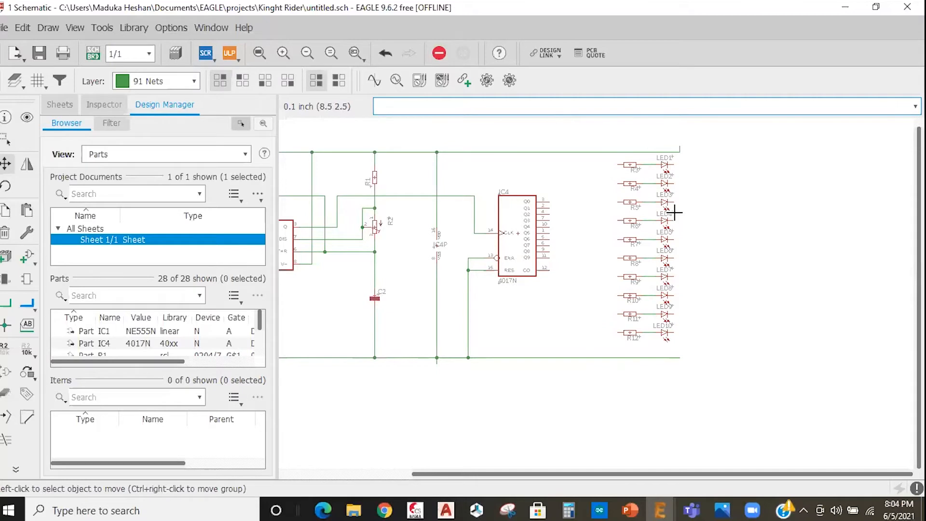
Clear the part search filter and browse the full parts catalogue to the rcl library
{"action": "scroll", "coordinate": [731, 249], "scroll_direction": "down", "scroll_amount": 3}
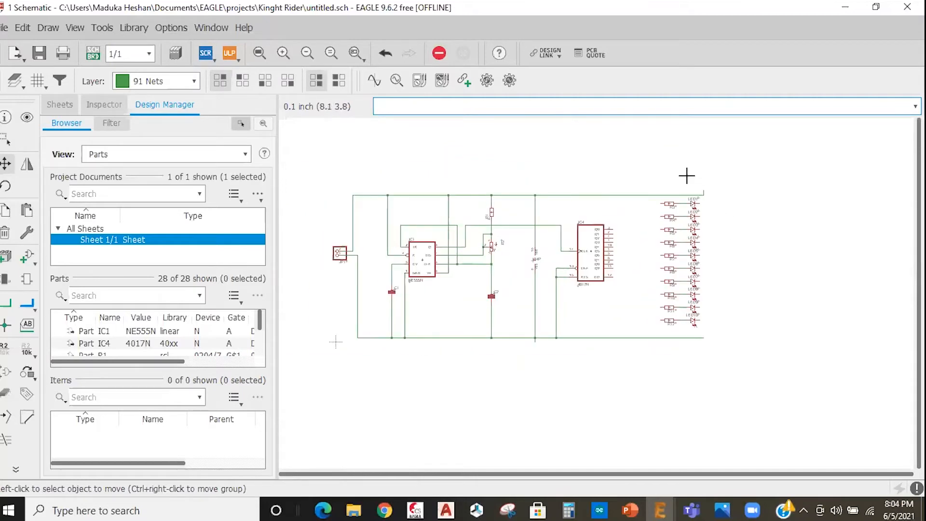
{"action": "scroll", "coordinate": [687, 176], "scroll_direction": "up", "scroll_amount": 3}
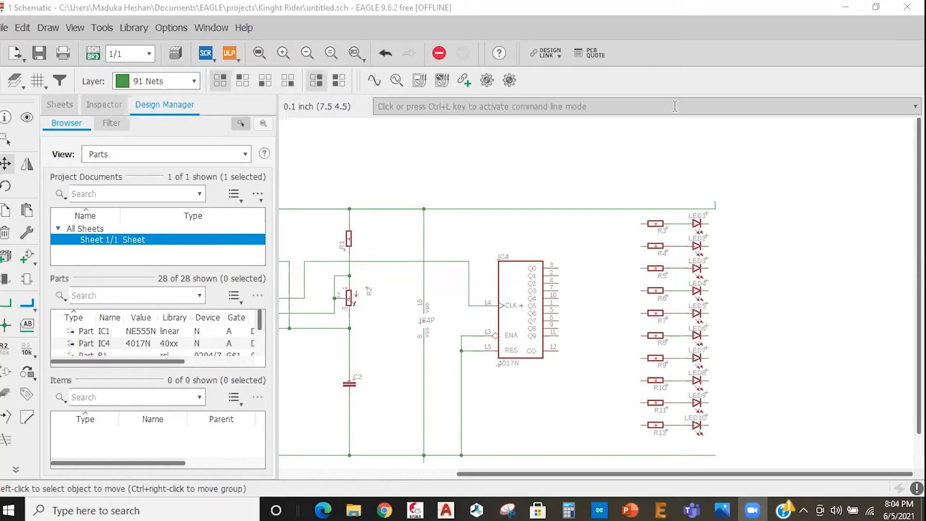
{"action": "scroll", "coordinate": [751, 228], "scroll_direction": "down", "scroll_amount": 3}
{"action": "scroll", "coordinate": [331, 378], "scroll_direction": "up", "scroll_amount": 1}
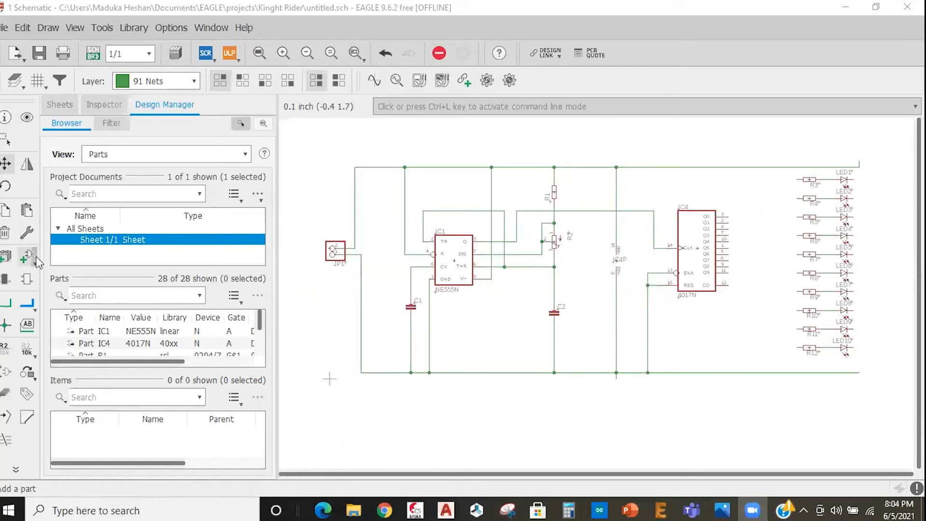
{"action": "left_click", "coordinate": [28, 257]}
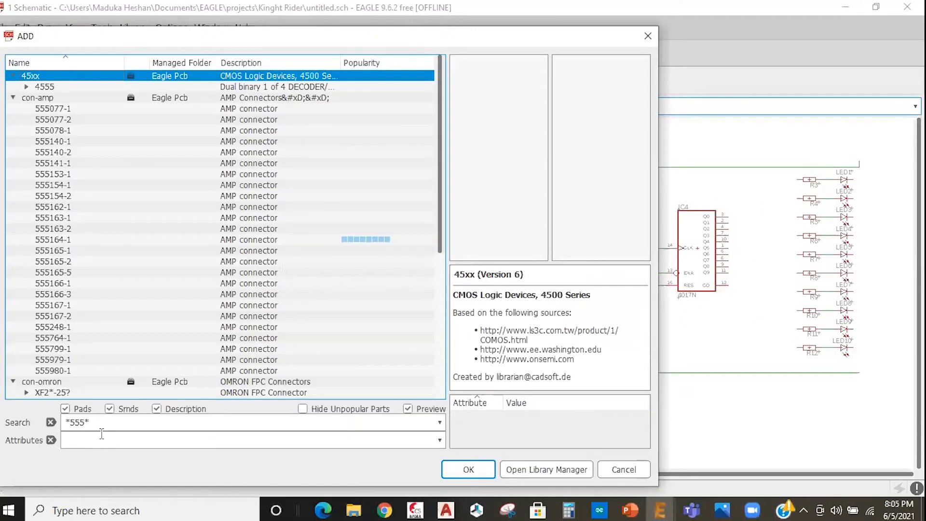
{"action": "left_click", "coordinate": [51, 423]}
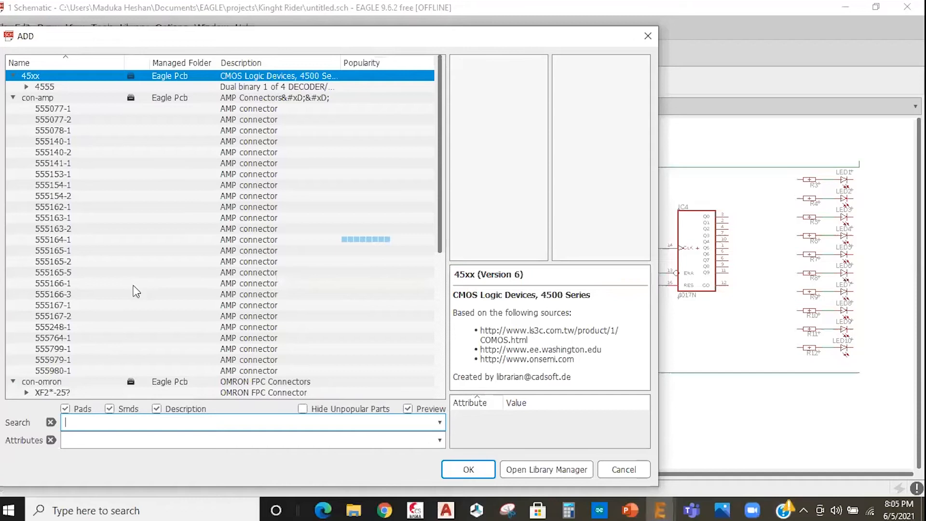
{"action": "scroll", "coordinate": [29, 298], "scroll_direction": "down", "scroll_amount": 20}
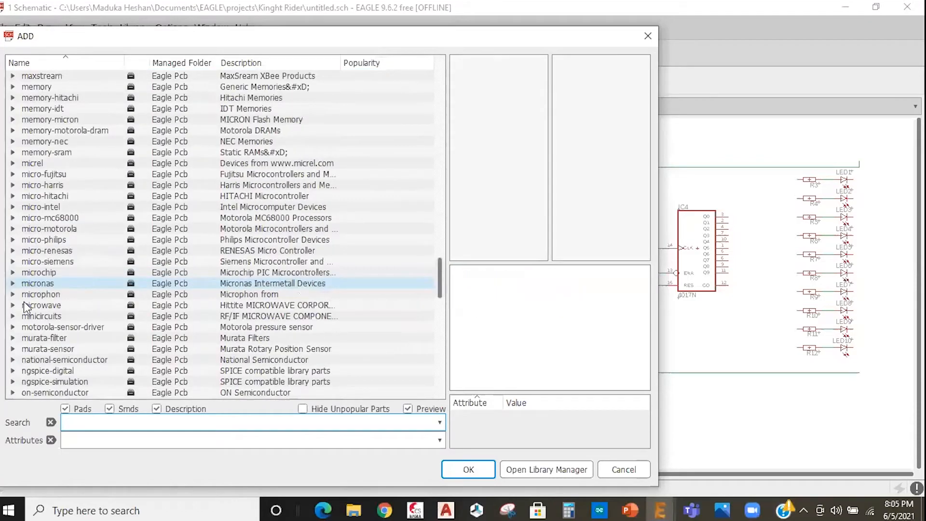
{"action": "scroll", "coordinate": [25, 321], "scroll_direction": "down", "scroll_amount": 12}
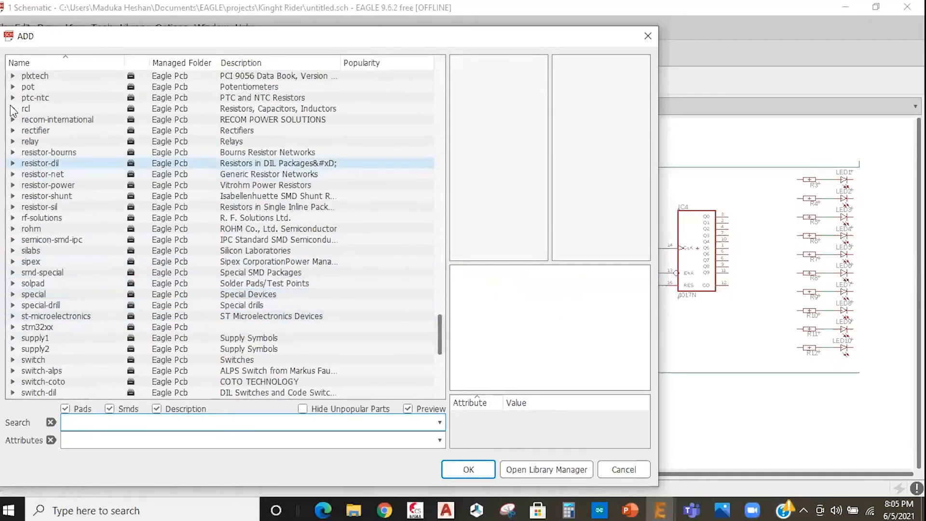
{"action": "double_click", "coordinate": [26, 108]}
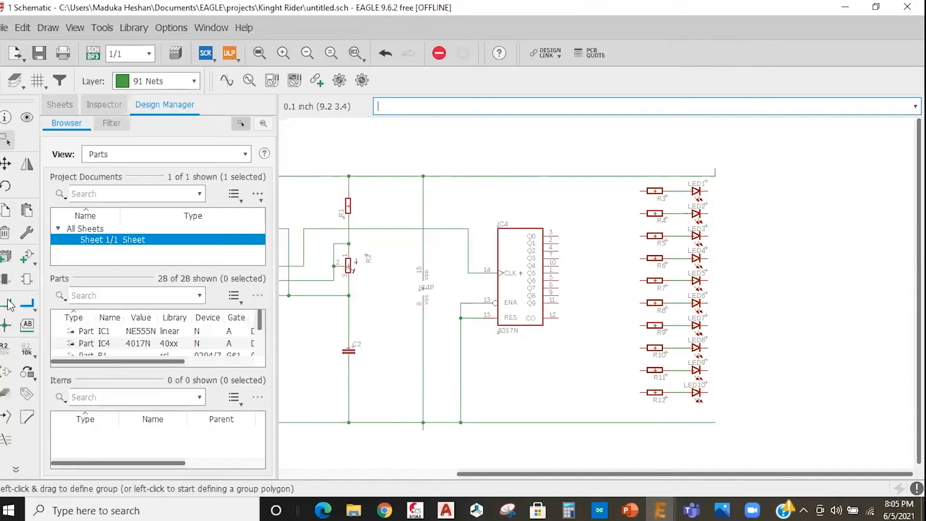
Draw net wires from IC4's Q0 output to R3 and from its Q1 output to R4
{"action": "left_click", "coordinate": [7, 303]}
{"action": "left_click", "coordinate": [560, 194]}
{"action": "left_click", "coordinate": [614, 194]}
{"action": "left_click", "coordinate": [515, 257]}
{"action": "left_click", "coordinate": [569, 221]}
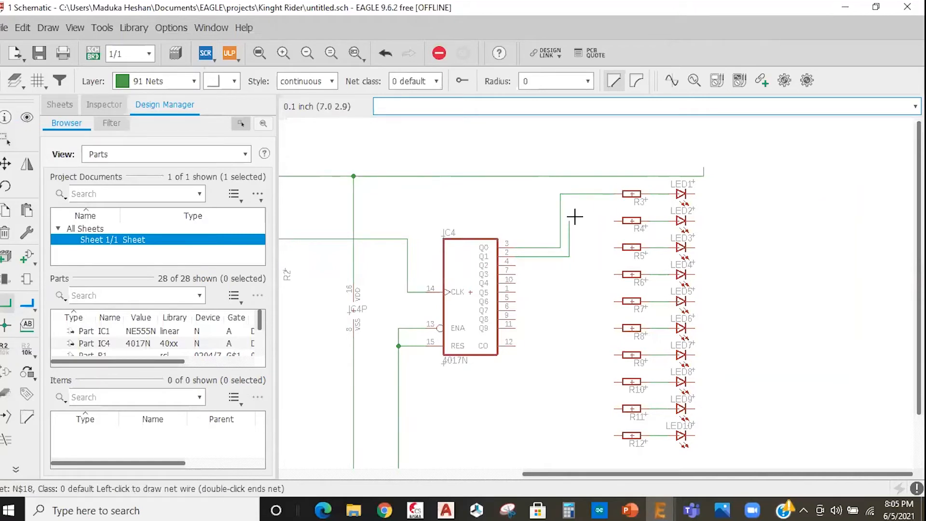
{"action": "left_click", "coordinate": [614, 221]}
Draw net wires from IC4's Q2 output to R5 and from its Q3 output to R6
{"action": "left_click", "coordinate": [515, 265]}
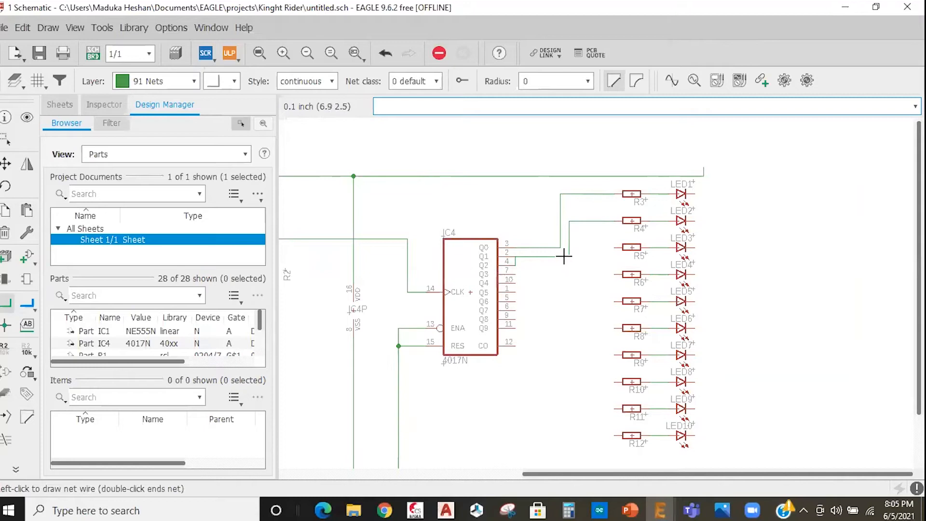
{"action": "left_click", "coordinate": [587, 247]}
{"action": "left_click", "coordinate": [613, 247]}
{"action": "left_click", "coordinate": [515, 274]}
{"action": "left_click", "coordinate": [614, 274]}
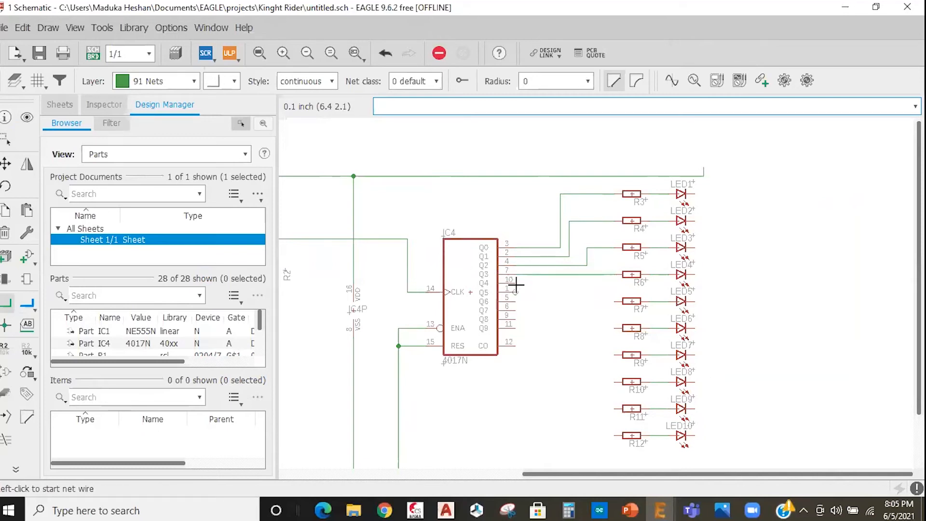
Wire IC4's outputs Q4, Q5, Q6 and Q7 to resistors R7, R8, R9 and R10 respectively
{"action": "left_click", "coordinate": [516, 292]}
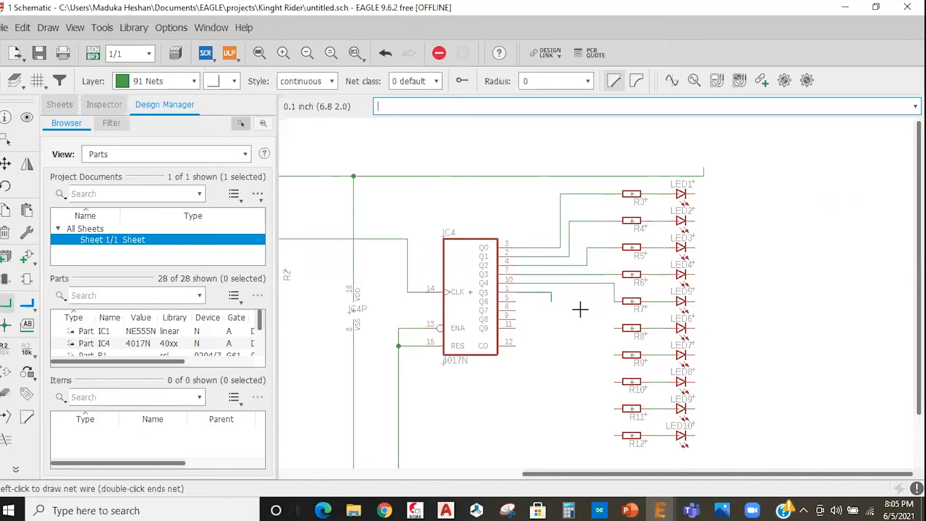
{"action": "left_click", "coordinate": [606, 328]}
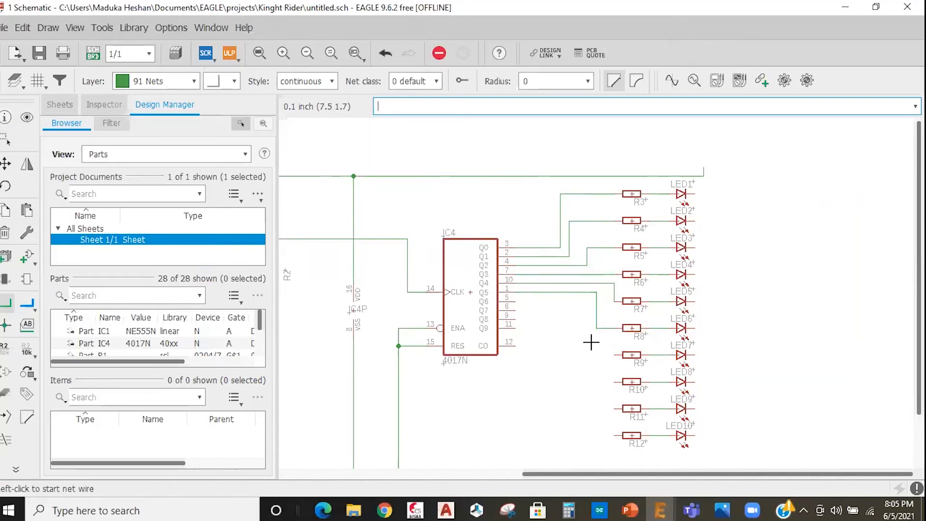
{"action": "left_click", "coordinate": [514, 301]}
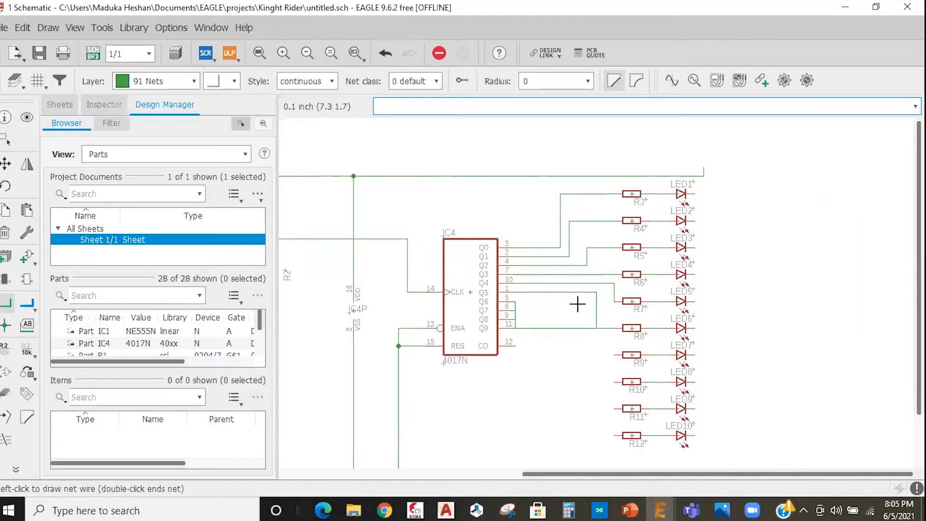
{"action": "left_click", "coordinate": [603, 356]}
{"action": "left_click", "coordinate": [514, 310]}
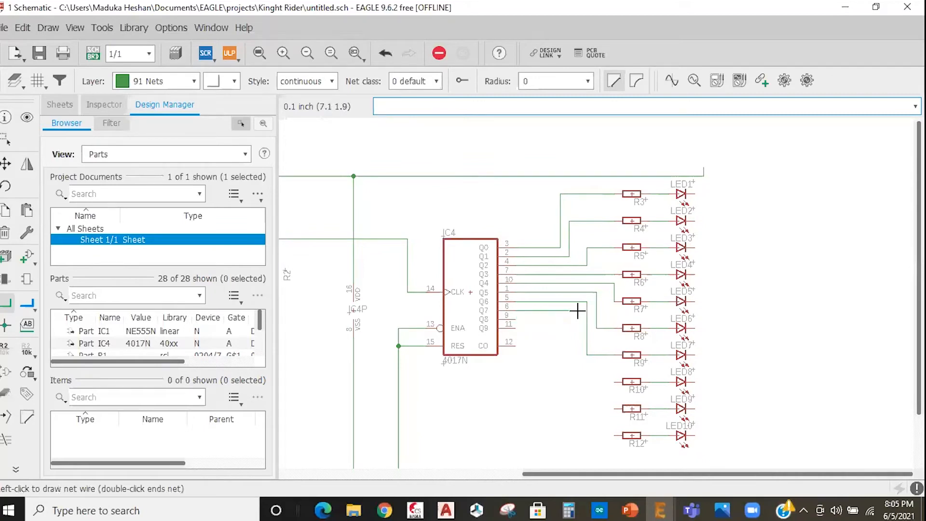
{"action": "left_click", "coordinate": [579, 382]}
{"action": "left_click", "coordinate": [608, 384]}
Draw a net wire from IC4's Q8 output to R11 and end the net command's current segment
{"action": "left_click", "coordinate": [536, 319]}
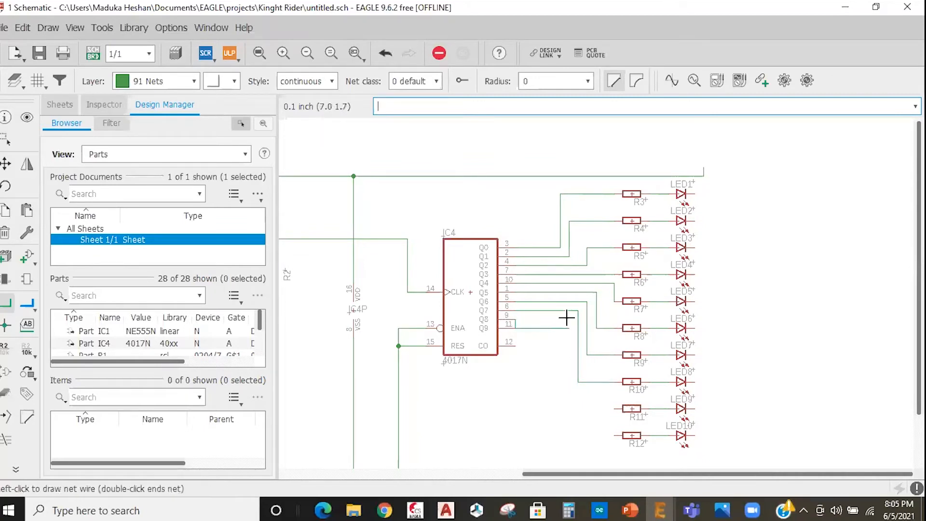
{"action": "left_click", "coordinate": [606, 408]}
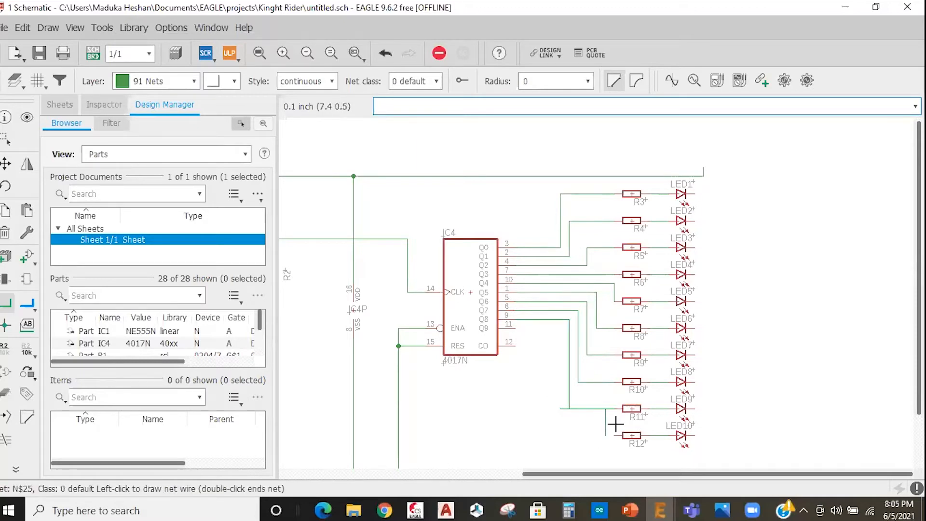
{"action": "key", "text": "Escape"}
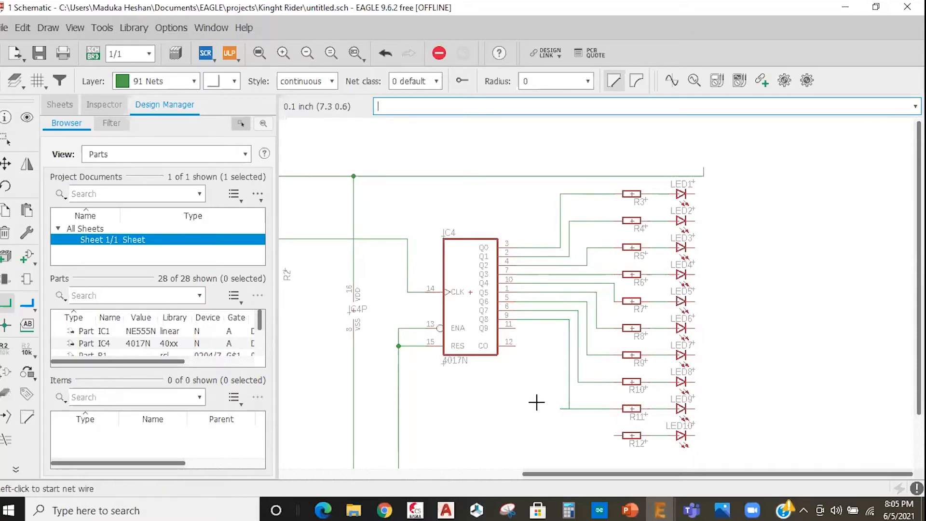
Delete the misdrawn net segments at R11 and redraw the wire from IC4's Q8 output to R11
{"action": "left_click", "coordinate": [5, 233]}
{"action": "left_click", "coordinate": [596, 409]}
{"action": "left_click", "coordinate": [566, 408]}
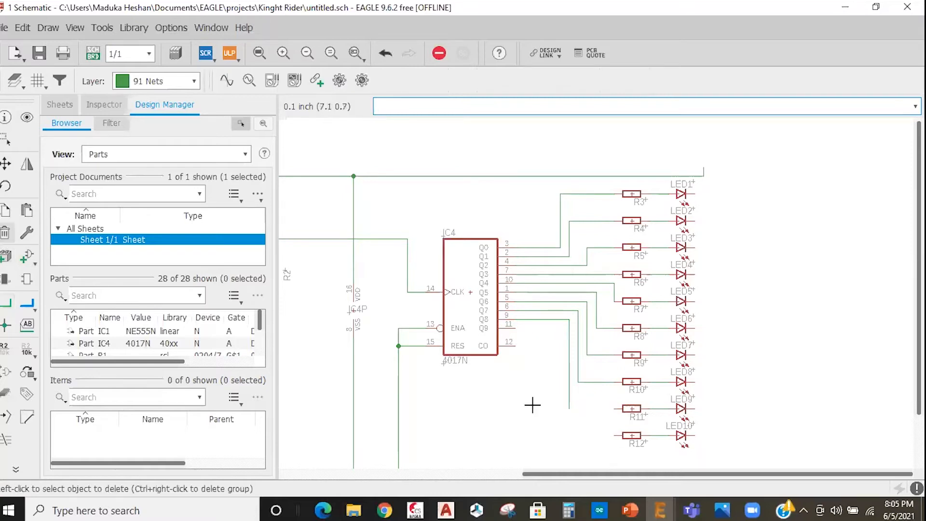
{"action": "left_click", "coordinate": [567, 380]}
{"action": "left_click", "coordinate": [570, 320]}
{"action": "left_click", "coordinate": [570, 408]}
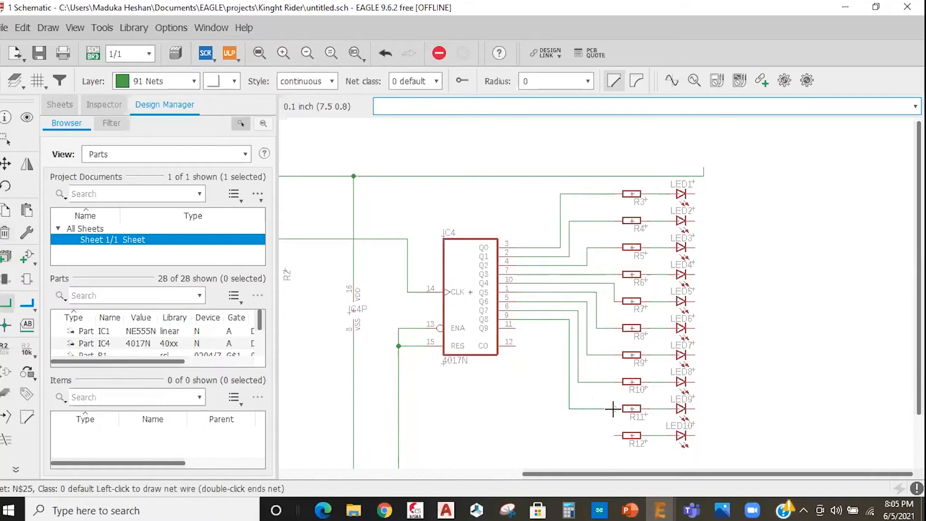
{"action": "left_click", "coordinate": [613, 408]}
Draw a net wire from IC4's Q9 output down to R12
{"action": "left_click", "coordinate": [517, 327]}
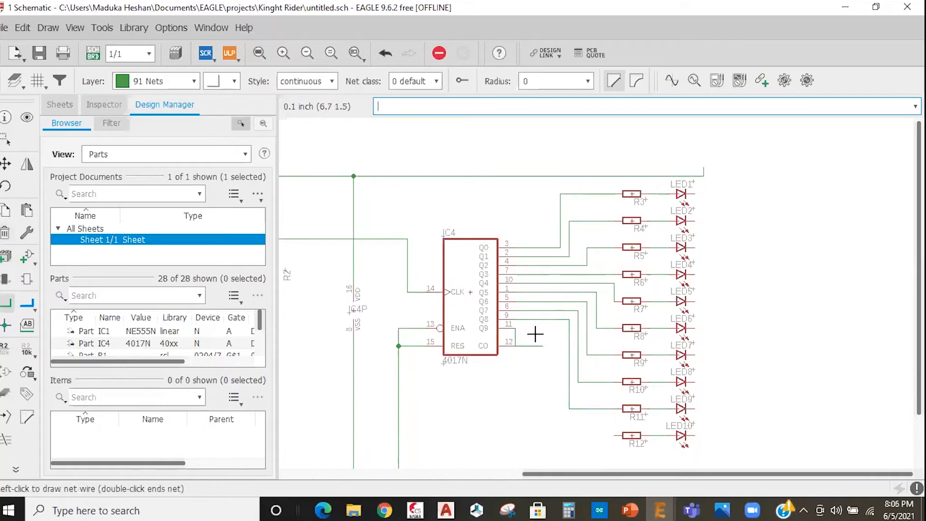
{"action": "left_click", "coordinate": [560, 328]}
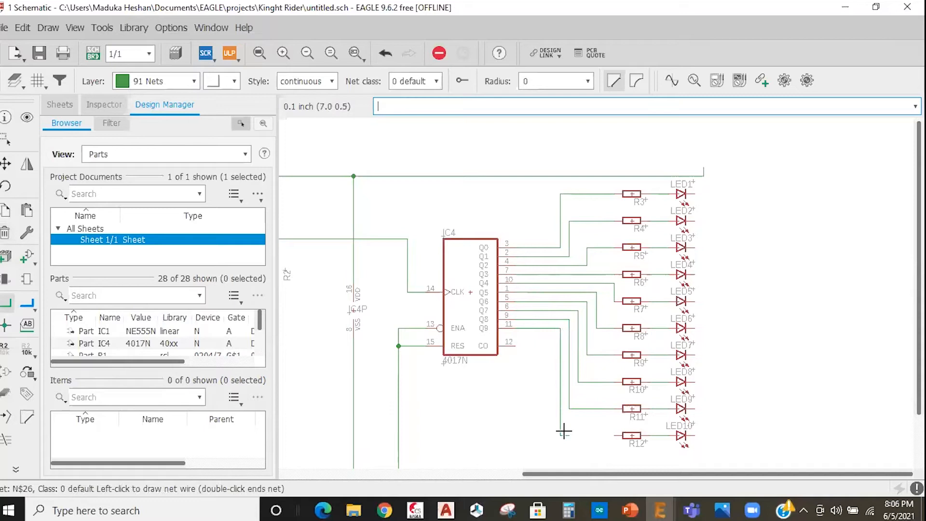
{"action": "left_click", "coordinate": [624, 442]}
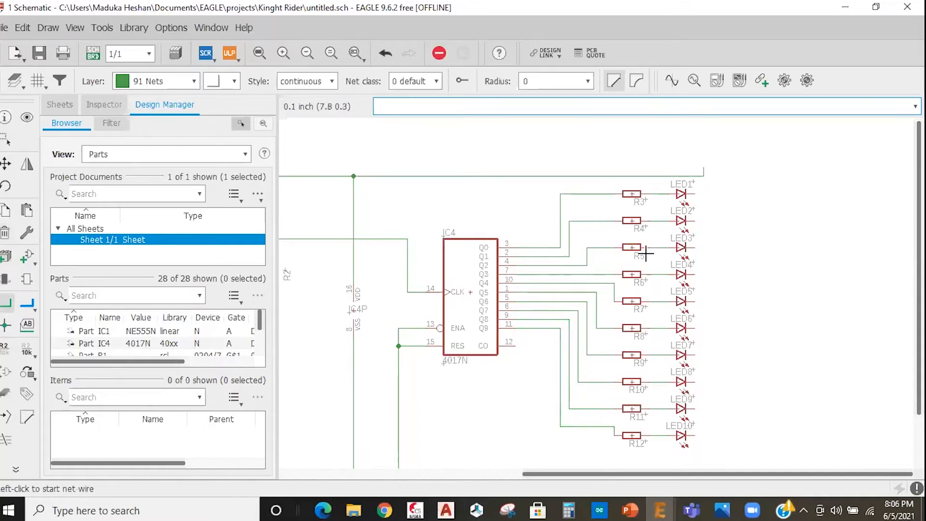
Wire LED1's cathode down to the end of the lower supply rail as a common vertical line beside the LEDs
{"action": "middle_click_drag", "start_coordinate": [698, 196], "coordinate": [576, 242]}
{"action": "left_click", "coordinate": [573, 241]}
{"action": "scroll", "coordinate": [614, 229], "scroll_direction": "down", "scroll_amount": 4}
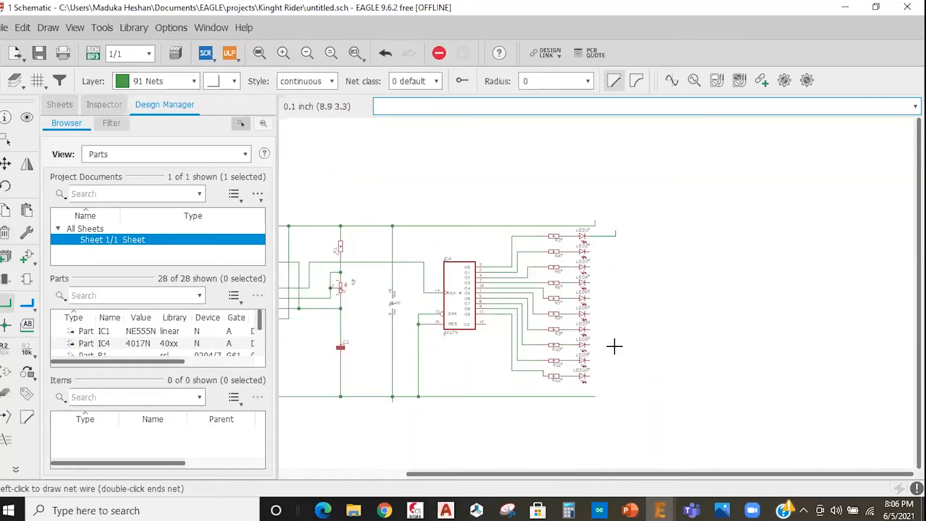
{"action": "left_click", "coordinate": [616, 368]}
{"action": "left_click", "coordinate": [602, 369]}
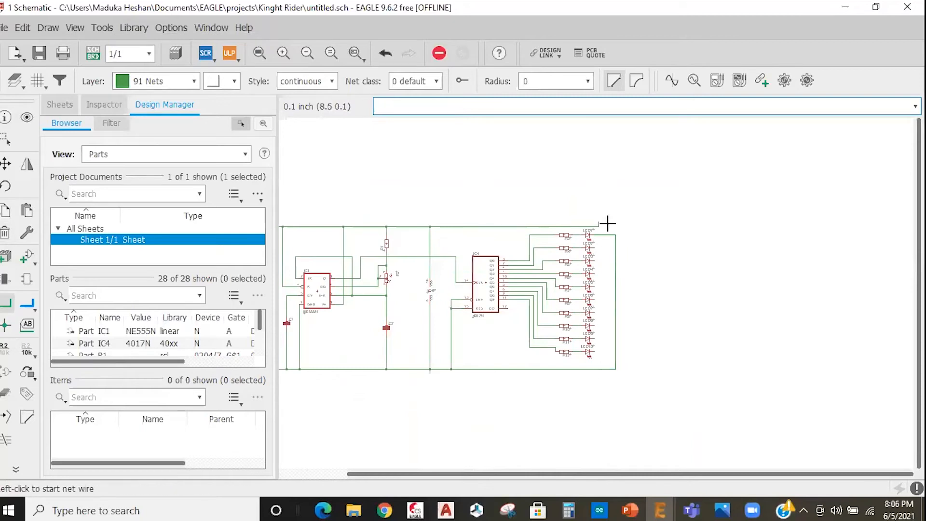
Connect the cathodes of LED2, LED3 and LED4 to the common vertical net line
{"action": "scroll", "coordinate": [603, 231], "scroll_direction": "up", "scroll_amount": 3}
{"action": "left_click", "coordinate": [587, 262]}
{"action": "left_click", "coordinate": [625, 262]}
{"action": "left_click", "coordinate": [588, 284]}
{"action": "left_click", "coordinate": [625, 284]}
{"action": "left_click", "coordinate": [588, 307]}
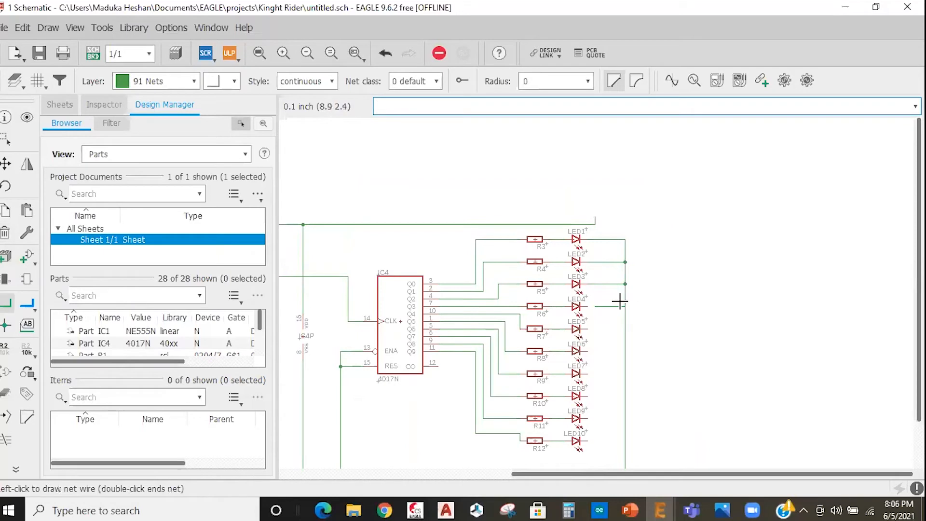
{"action": "key", "text": "Escape"}
{"action": "left_click", "coordinate": [588, 308]}
{"action": "left_click", "coordinate": [625, 306]}
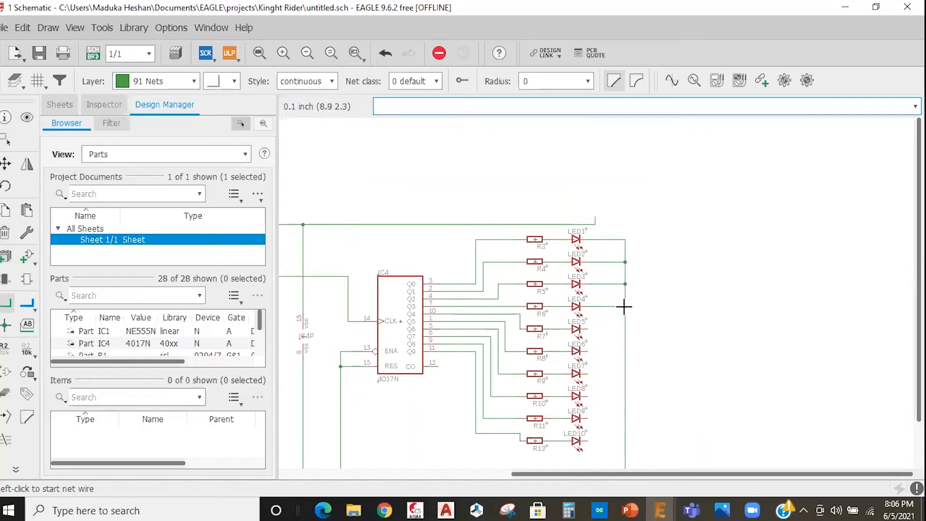
Connect the cathodes of LED5, LED6 and LED7 to the common vertical net line
{"action": "left_click", "coordinate": [588, 329]}
{"action": "left_click", "coordinate": [625, 329]}
{"action": "left_click", "coordinate": [588, 351]}
{"action": "left_click", "coordinate": [625, 351]}
{"action": "left_click", "coordinate": [589, 373]}
{"action": "left_click", "coordinate": [625, 373]}
{"action": "key", "text": "Escape"}
{"action": "left_click", "coordinate": [626, 377]}
{"action": "key", "text": "Escape"}
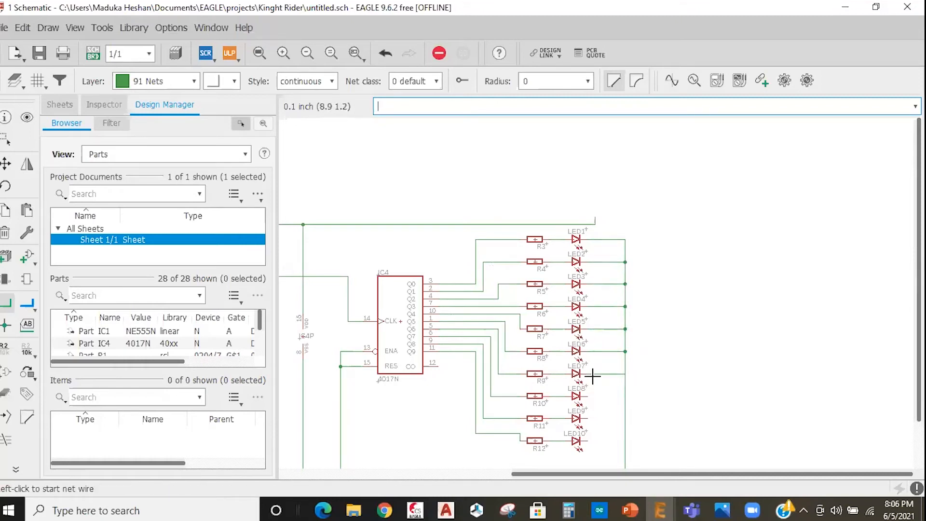
Delete LED7's cathode wire and redraw it to join the common vertical net line
{"action": "left_click", "coordinate": [6, 234]}
{"action": "scroll", "coordinate": [720, 248], "scroll_direction": "down", "scroll_amount": 2}
{"action": "scroll", "coordinate": [644, 343], "scroll_direction": "up", "scroll_amount": 6}
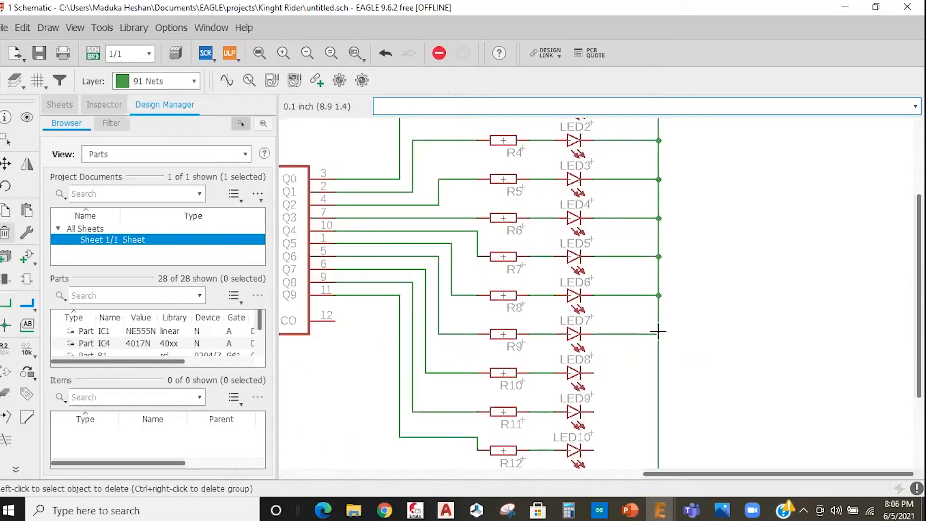
{"action": "left_click", "coordinate": [614, 334]}
{"action": "left_click", "coordinate": [6, 303]}
{"action": "left_click", "coordinate": [594, 335]}
{"action": "left_click", "coordinate": [658, 334]}
Connect the cathodes of LED8, LED9 and LED10 to the common vertical net line
{"action": "left_click", "coordinate": [594, 373]}
{"action": "left_click", "coordinate": [659, 373]}
{"action": "scroll", "coordinate": [650, 347], "scroll_direction": "down", "scroll_amount": 3}
{"action": "scroll", "coordinate": [622, 314], "scroll_direction": "up", "scroll_amount": 3}
{"action": "left_click", "coordinate": [622, 314]}
{"action": "left_click", "coordinate": [673, 318]}
{"action": "left_click", "coordinate": [622, 349]}
{"action": "left_click", "coordinate": [673, 348]}
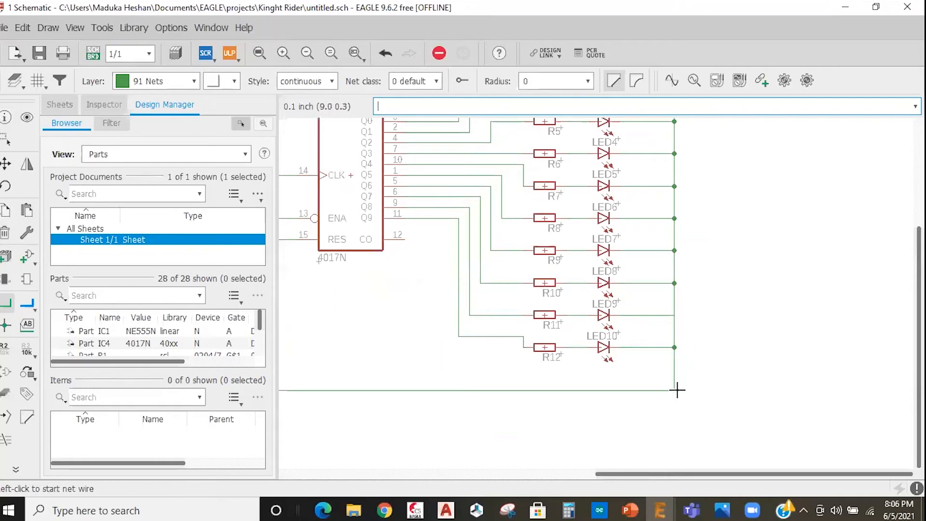
Delete the leftover net segments extending from the upper supply rail past the 4017's VDD line toward the LEDs
{"action": "scroll", "coordinate": [675, 270], "scroll_direction": "down", "scroll_amount": 5}
{"action": "left_click", "coordinate": [6, 235]}
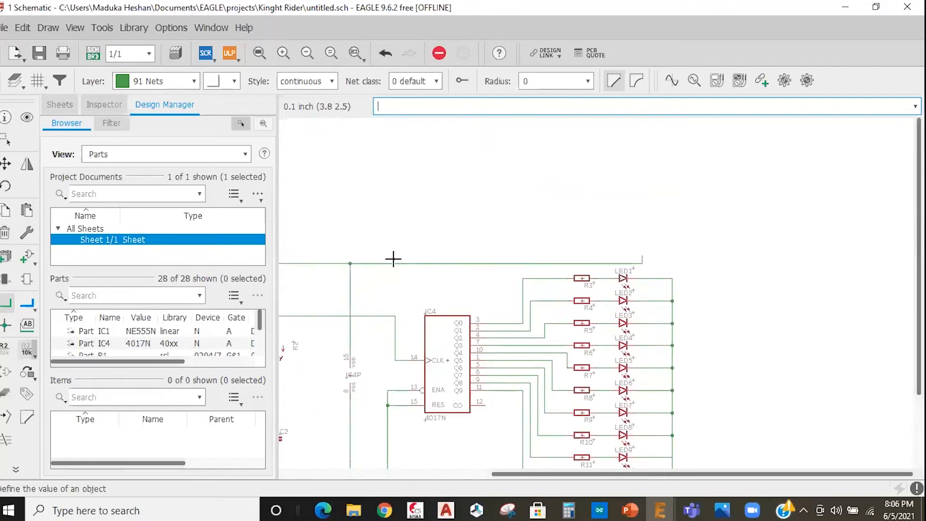
{"action": "left_click", "coordinate": [639, 266]}
{"action": "scroll", "coordinate": [621, 207], "scroll_direction": "down", "scroll_amount": 3}
{"action": "scroll", "coordinate": [632, 244], "scroll_direction": "down", "scroll_amount": 1}
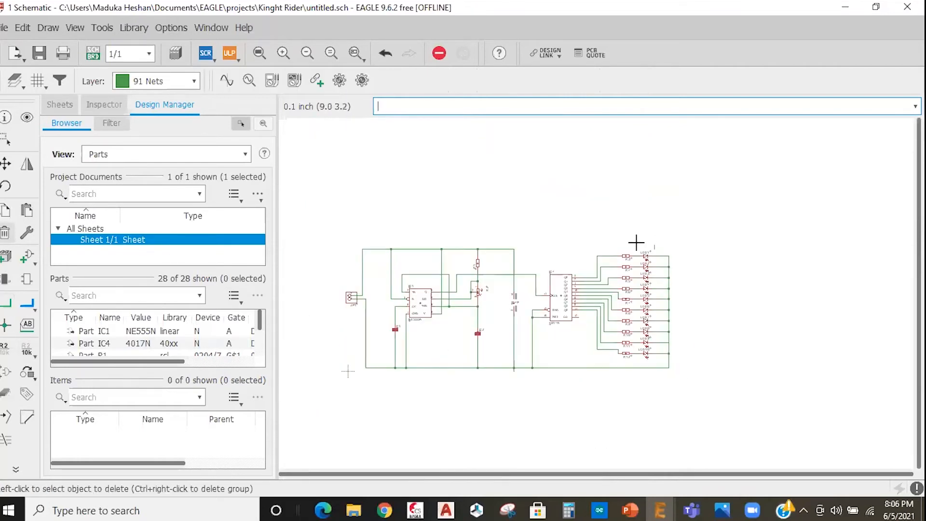
{"action": "scroll", "coordinate": [661, 248], "scroll_direction": "up", "scroll_amount": 2}
{"action": "scroll", "coordinate": [603, 336], "scroll_direction": "down", "scroll_amount": 2}
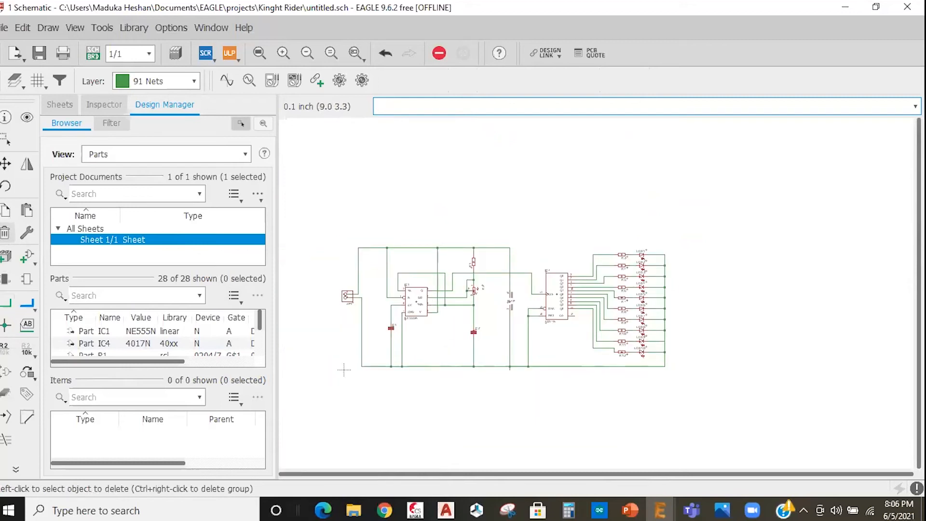
Check the Knight Rider reference diagram, then place copies of a downward-pointing LED and resistor R1 between C2 and power symbol IC4P
{"action": "key", "text": "alt+Tab"}
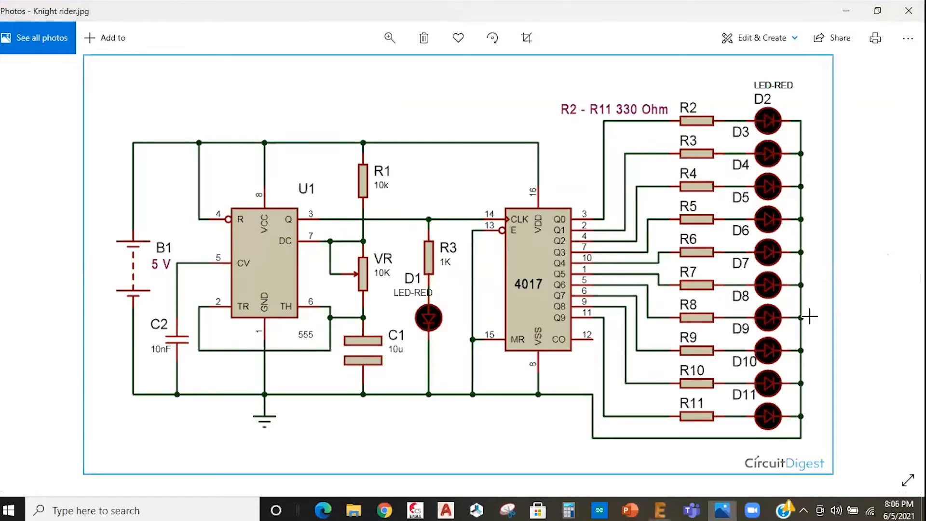
{"action": "left_click", "coordinate": [846, 11]}
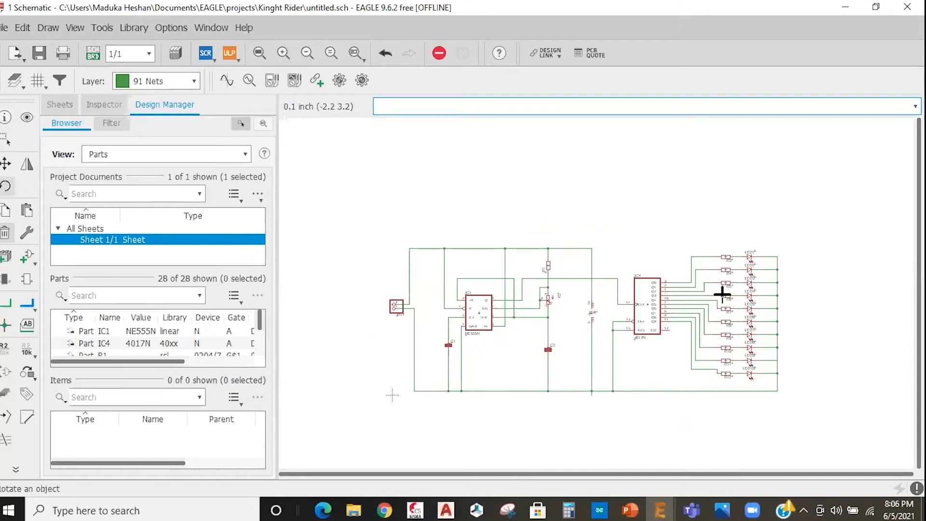
{"action": "scroll", "coordinate": [554, 296], "scroll_direction": "up", "scroll_amount": 4}
{"action": "scroll", "coordinate": [518, 331], "scroll_direction": "down", "scroll_amount": 3}
{"action": "scroll", "coordinate": [489, 330], "scroll_direction": "up", "scroll_amount": 2}
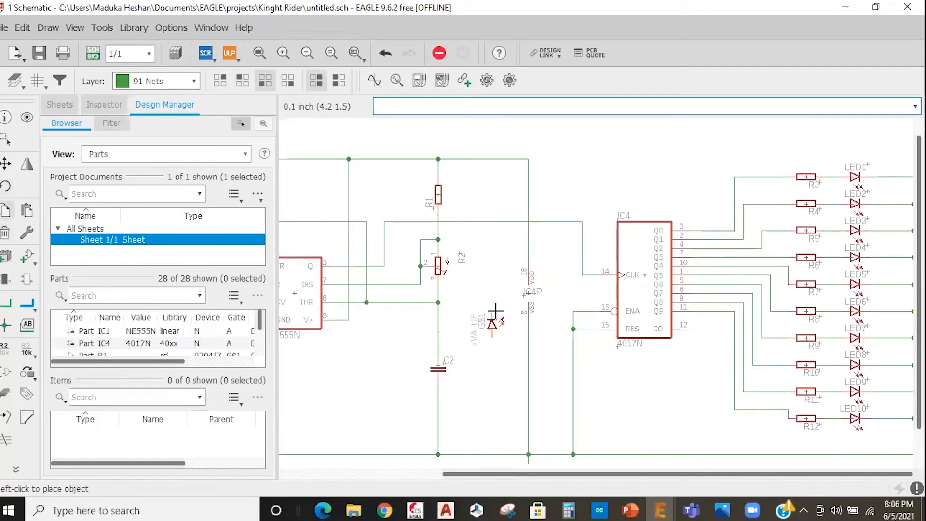
{"action": "left_click", "coordinate": [487, 346]}
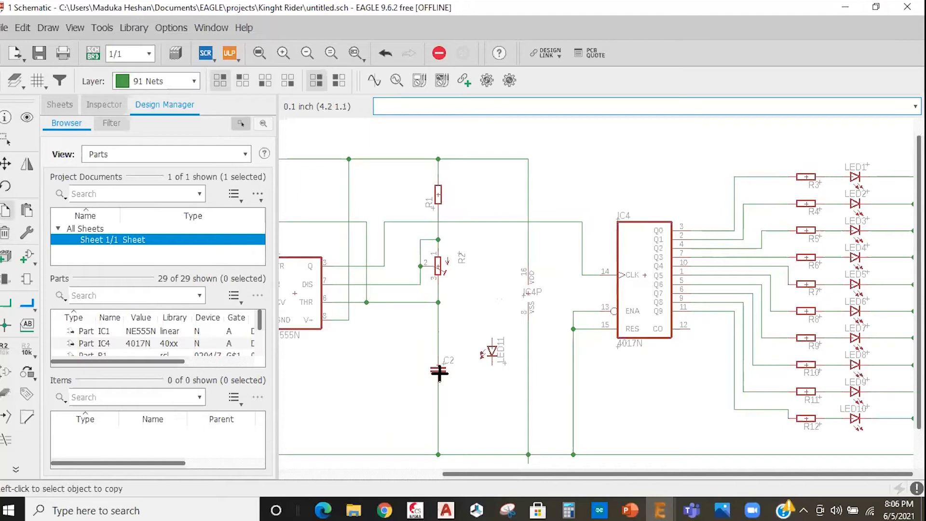
{"action": "left_click", "coordinate": [438, 194]}
{"action": "left_click", "coordinate": [492, 288]}
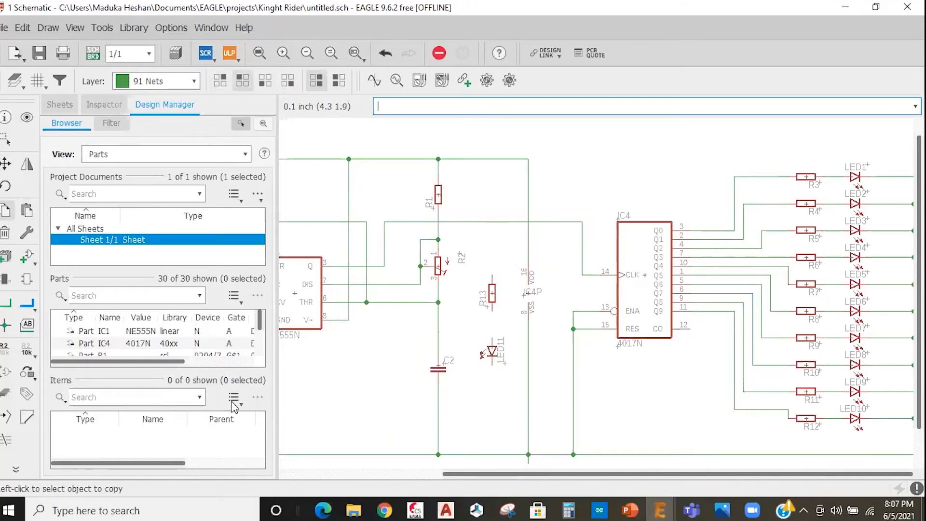
Wire R13 and LED11 in series from the 4017's clock net down to the lower supply rail
{"action": "left_click", "coordinate": [6, 303]}
{"action": "left_click", "coordinate": [491, 282]}
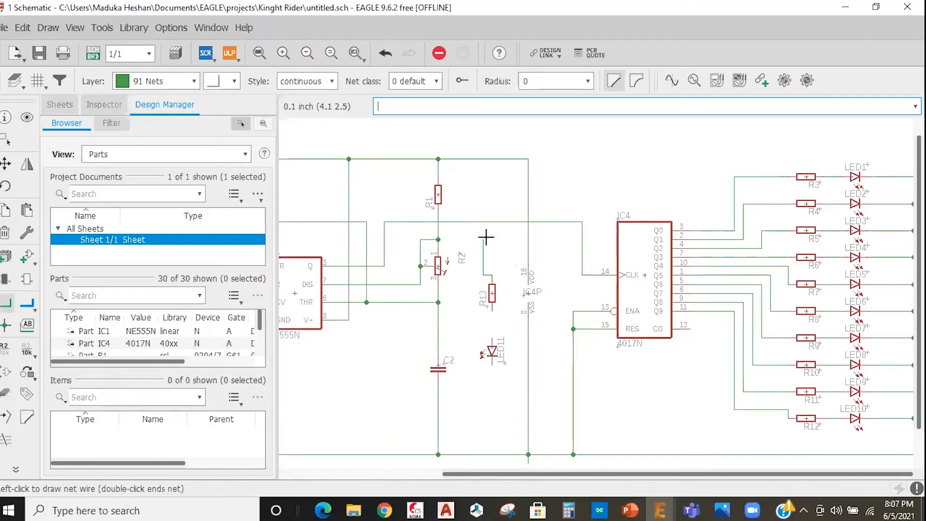
{"action": "left_click", "coordinate": [492, 222]}
{"action": "left_click", "coordinate": [492, 336]}
{"action": "left_click", "coordinate": [492, 309]}
{"action": "left_click", "coordinate": [492, 360]}
{"action": "left_click", "coordinate": [494, 454]}
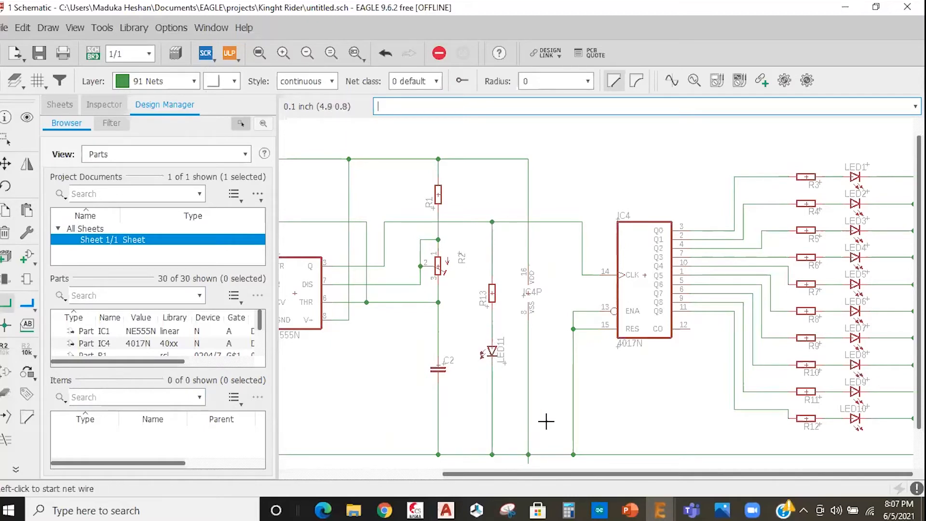
{"action": "scroll", "coordinate": [494, 293], "scroll_direction": "down", "scroll_amount": 5}
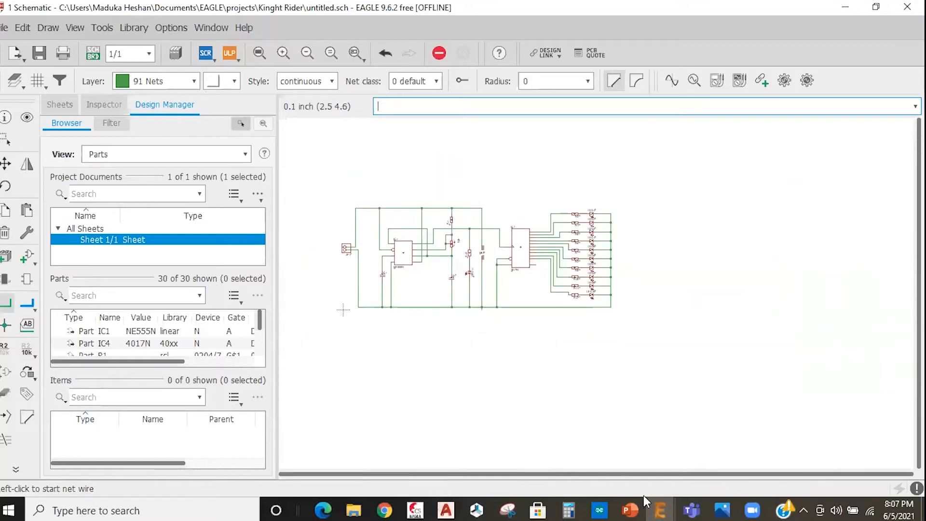
{"action": "scroll", "coordinate": [415, 217], "scroll_direction": "up", "scroll_amount": 2}
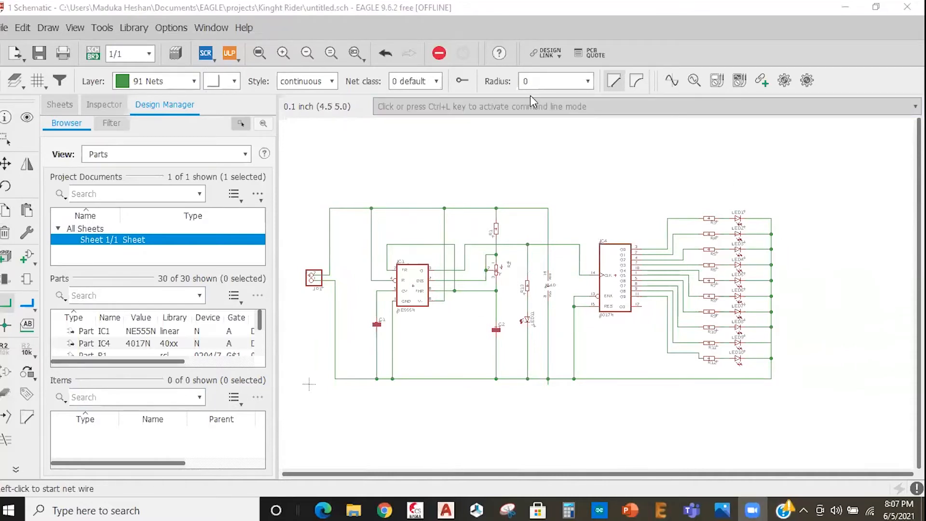
{"action": "scroll", "coordinate": [785, 281], "scroll_direction": "down", "scroll_amount": 3}
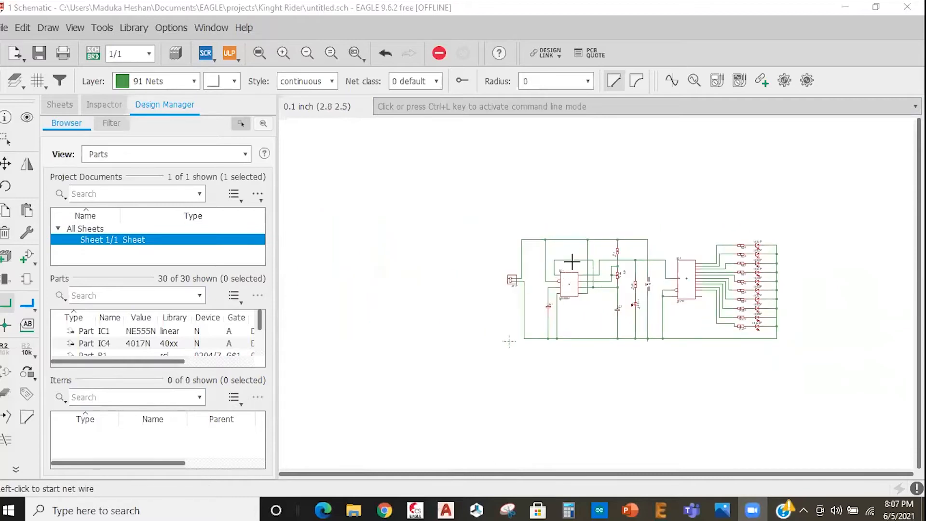
{"action": "scroll", "coordinate": [581, 290], "scroll_direction": "down", "scroll_amount": 1}
{"action": "scroll", "coordinate": [456, 254], "scroll_direction": "up", "scroll_amount": 3}
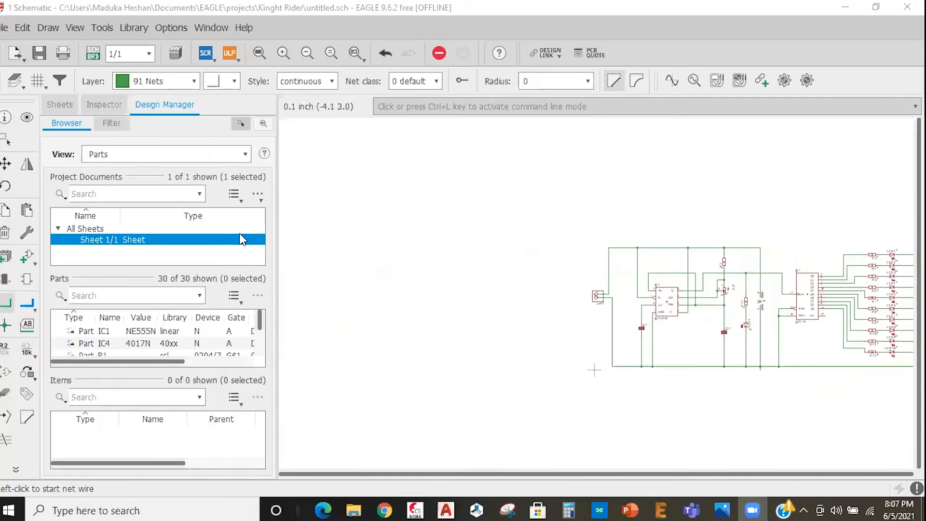
{"action": "scroll", "coordinate": [689, 256], "scroll_direction": "down", "scroll_amount": 2}
{"action": "scroll", "coordinate": [831, 256], "scroll_direction": "up", "scroll_amount": 3}
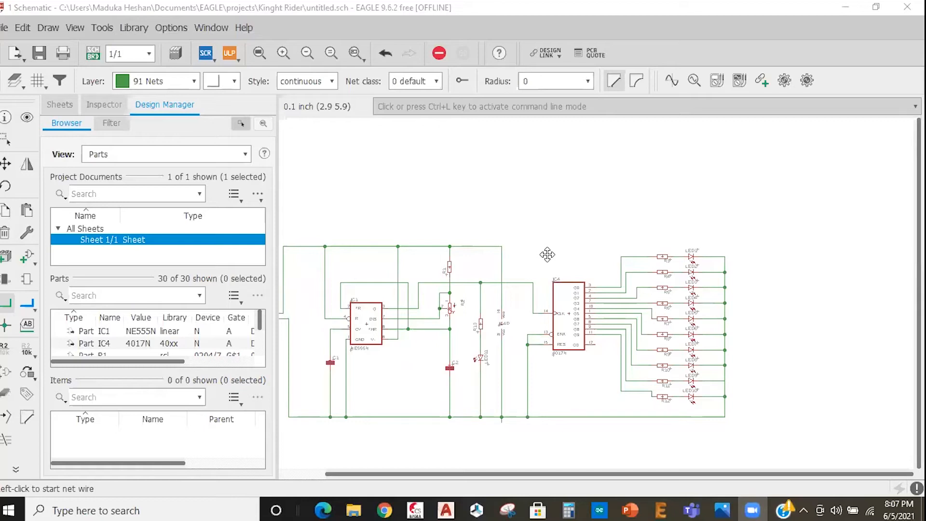
Delete LED9's cathode wire and redraw it to join the common vertical net line with a junction
{"action": "scroll", "coordinate": [753, 381], "scroll_direction": "up", "scroll_amount": 5}
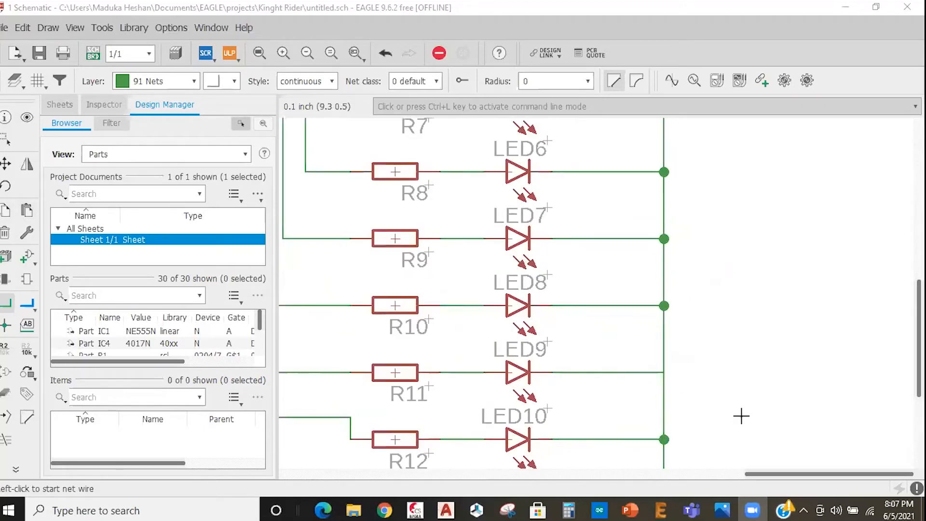
{"action": "left_click", "coordinate": [27, 256]}
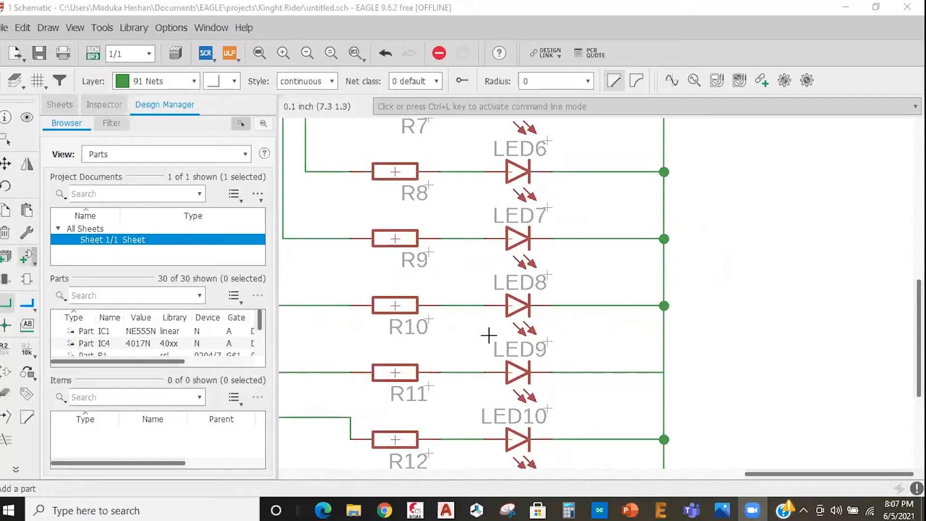
{"action": "left_click", "coordinate": [6, 233]}
{"action": "left_click", "coordinate": [598, 373]}
{"action": "left_click", "coordinate": [6, 302]}
{"action": "left_click", "coordinate": [552, 373]}
{"action": "left_click", "coordinate": [663, 375]}
{"action": "scroll", "coordinate": [754, 351], "scroll_direction": "down", "scroll_amount": 5}
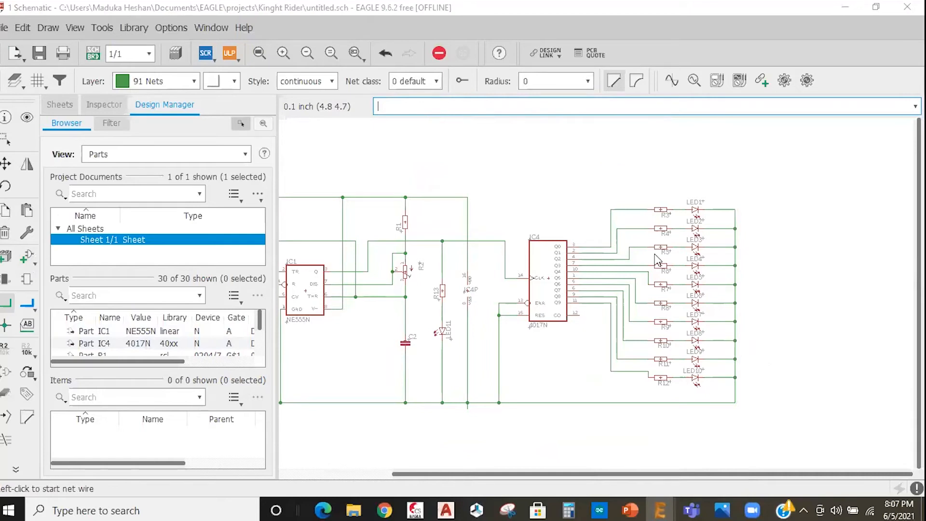
Show the Invoke gate list of the 4017N counter IC4 and dismiss it without adding a gate
{"action": "scroll", "coordinate": [555, 292], "scroll_direction": "up", "scroll_amount": 3}
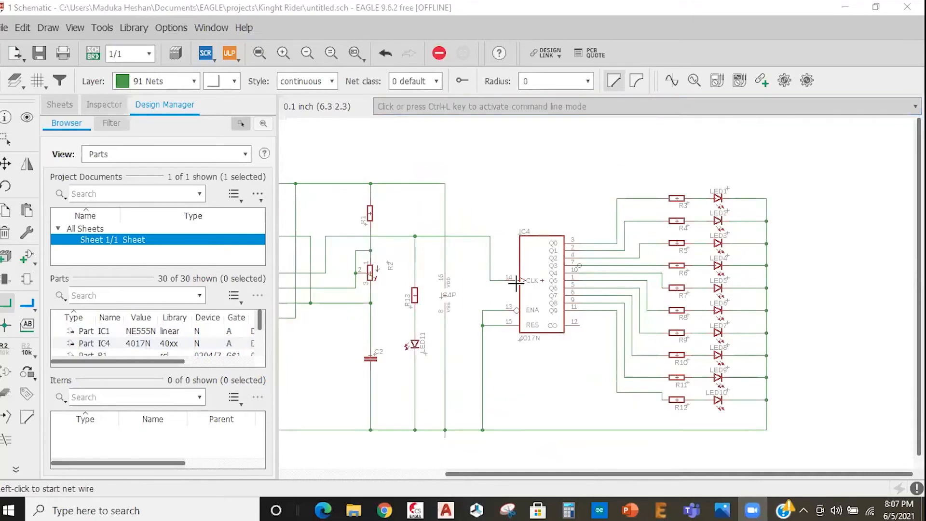
{"action": "scroll", "coordinate": [555, 291], "scroll_direction": "up", "scroll_amount": 3}
{"action": "scroll", "coordinate": [560, 302], "scroll_direction": "down", "scroll_amount": 3}
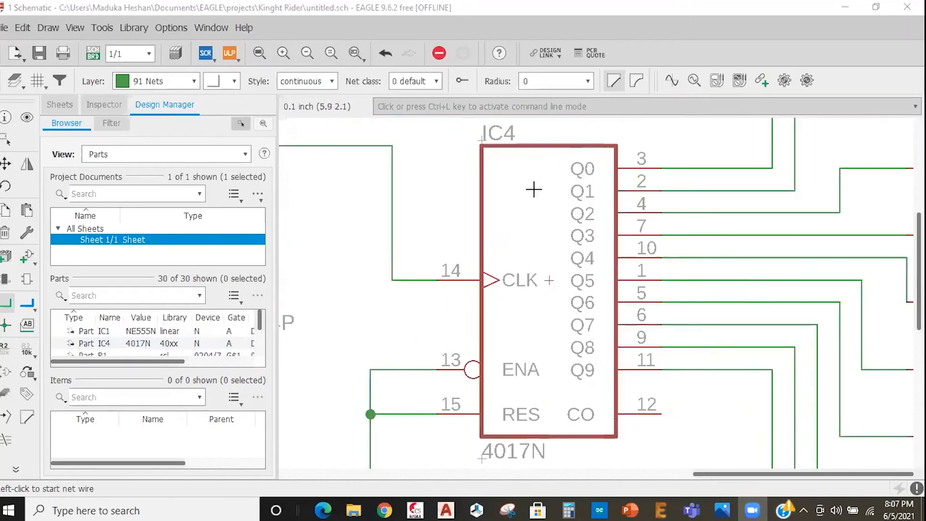
{"action": "key", "text": "ctrl+l"}
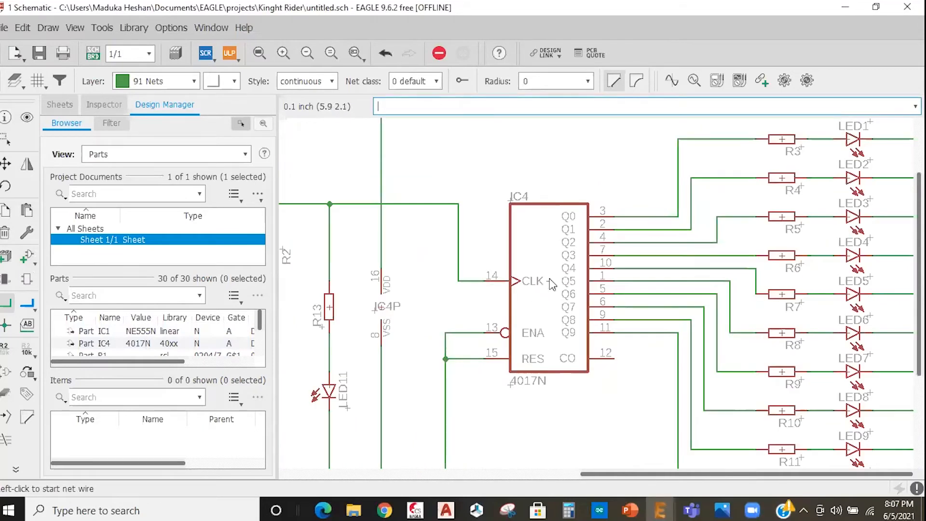
{"action": "left_click", "coordinate": [636, 223]}
{"action": "left_click", "coordinate": [631, 240]}
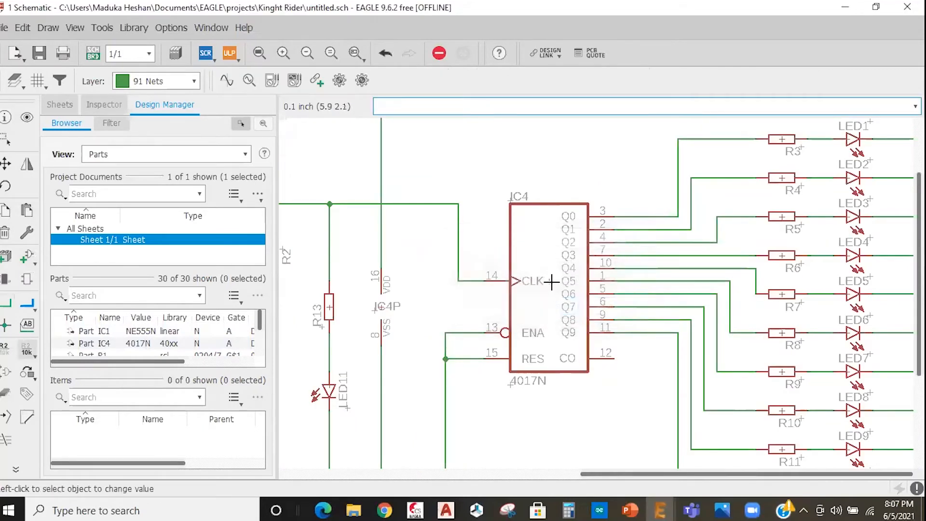
{"action": "right_click", "coordinate": [554, 289]}
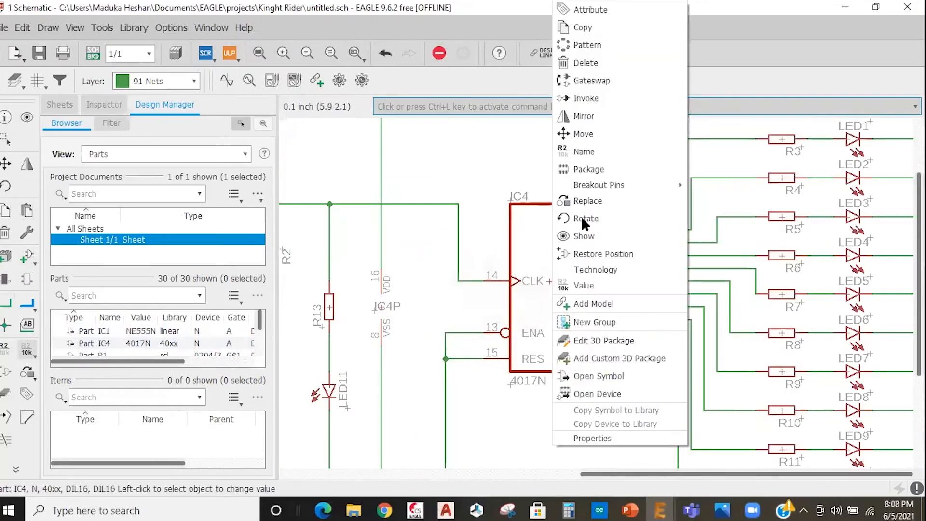
{"action": "left_click", "coordinate": [595, 96]}
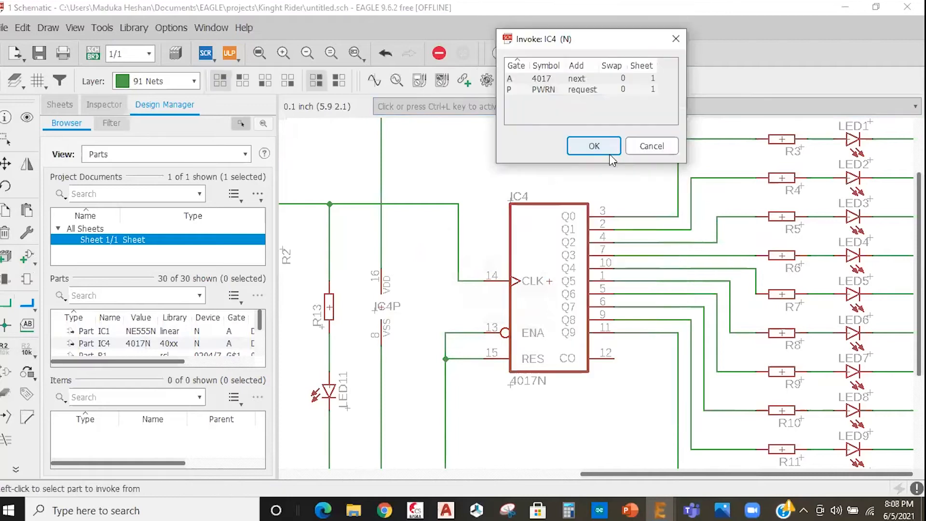
{"action": "left_click", "coordinate": [676, 39]}
{"action": "right_click", "coordinate": [555, 281]}
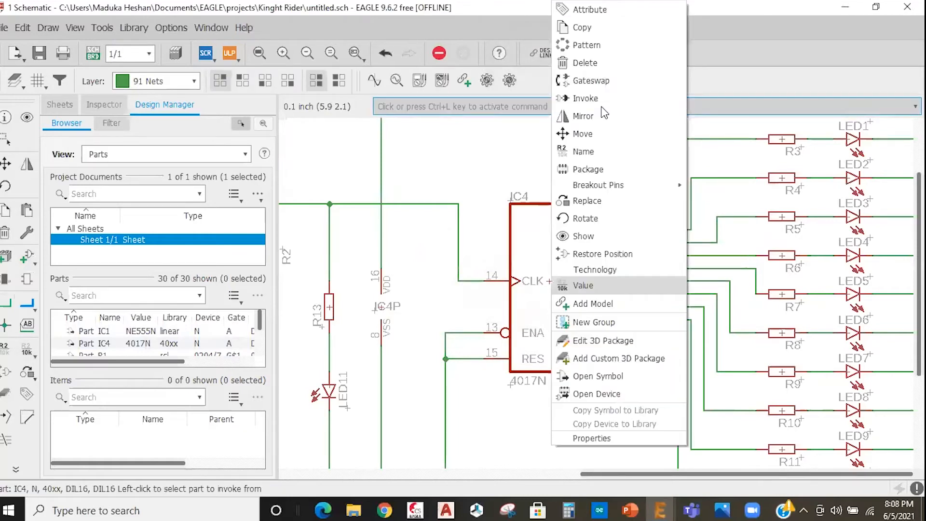
{"action": "left_click", "coordinate": [639, 96]}
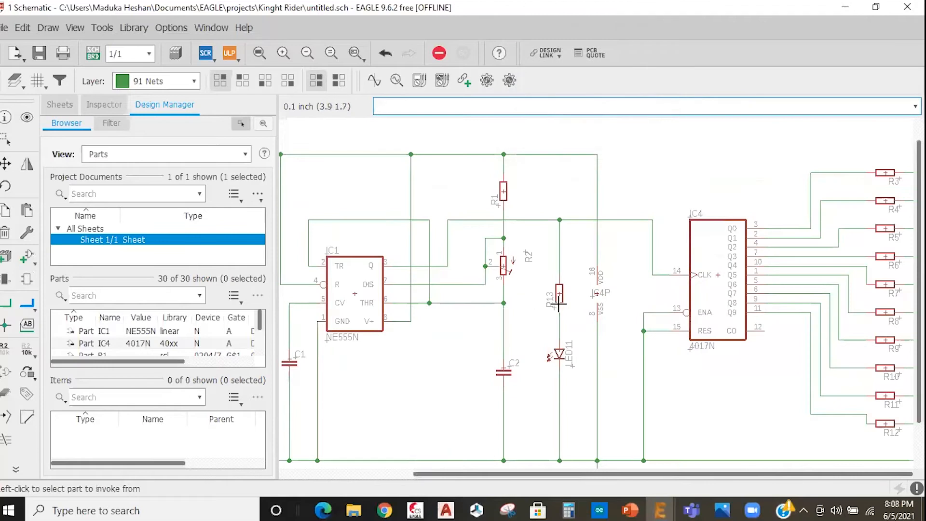
Show the Invoke gate list from the IC4P power symbol and close it
{"action": "scroll", "coordinate": [609, 300], "scroll_direction": "up", "scroll_amount": 3}
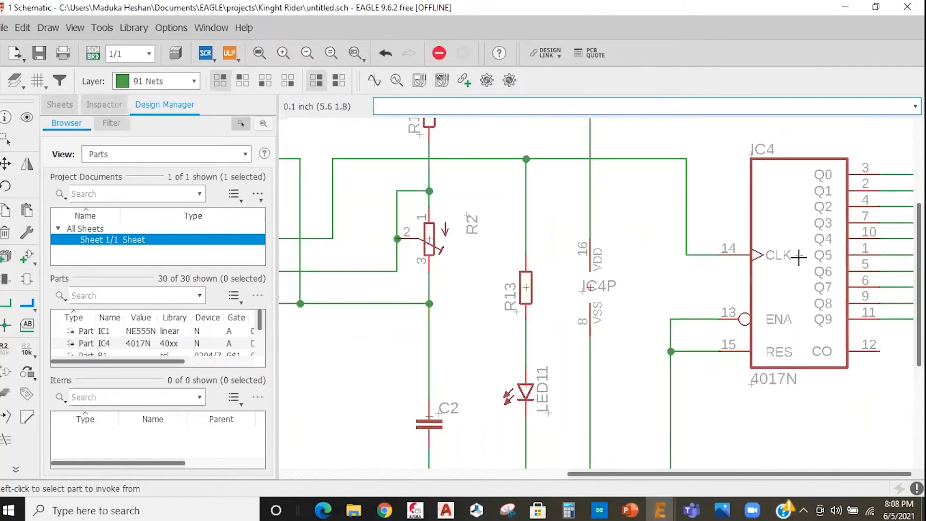
{"action": "left_click", "coordinate": [588, 285]}
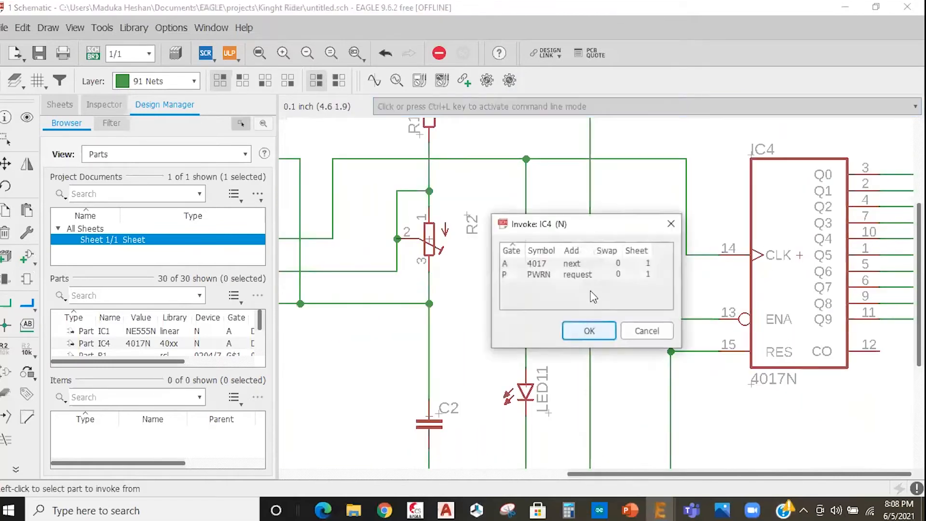
{"action": "left_click", "coordinate": [589, 331]}
{"action": "scroll", "coordinate": [541, 350], "scroll_direction": "down", "scroll_amount": 3}
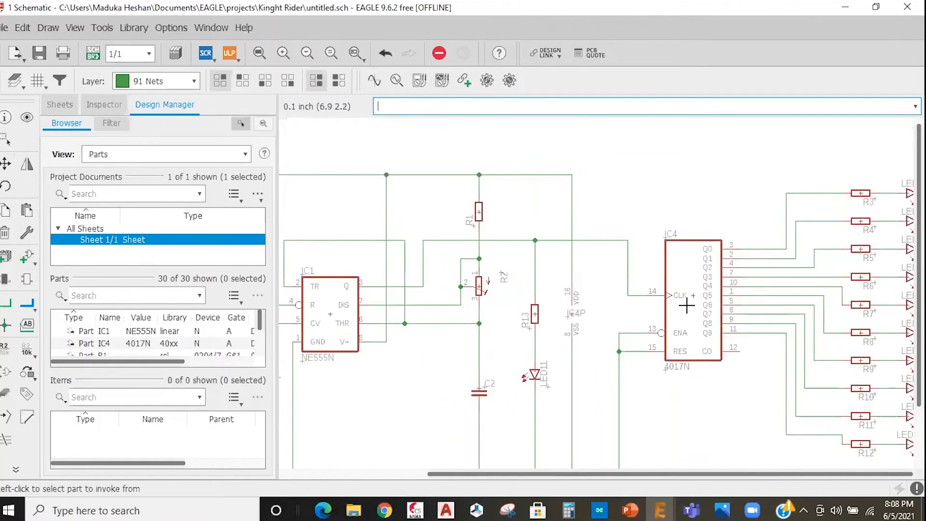
Bring up the Invoke gate list for the IC4 counter symbol once more and close it
{"action": "left_click", "coordinate": [689, 291]}
{"action": "left_click", "coordinate": [776, 234]}
{"action": "right_click", "coordinate": [729, 258]}
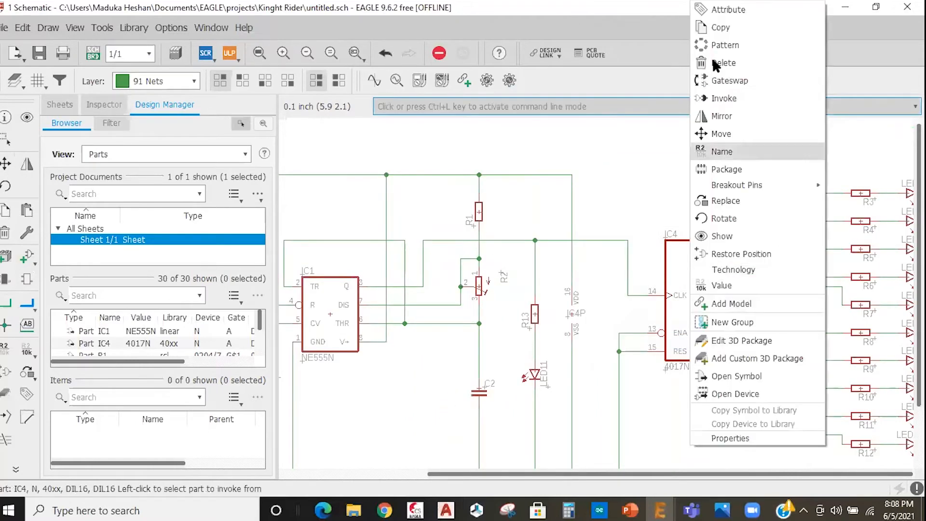
{"action": "left_click", "coordinate": [723, 98]}
{"action": "left_click", "coordinate": [803, 33]}
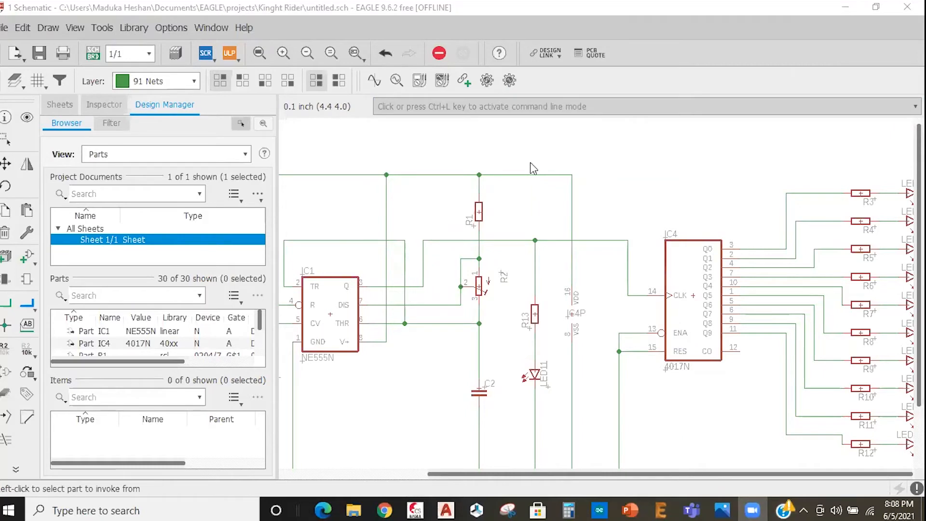
Generate a board from the finished schematic and switch back to the schematic
{"action": "scroll", "coordinate": [676, 413], "scroll_direction": "down", "scroll_amount": 2}
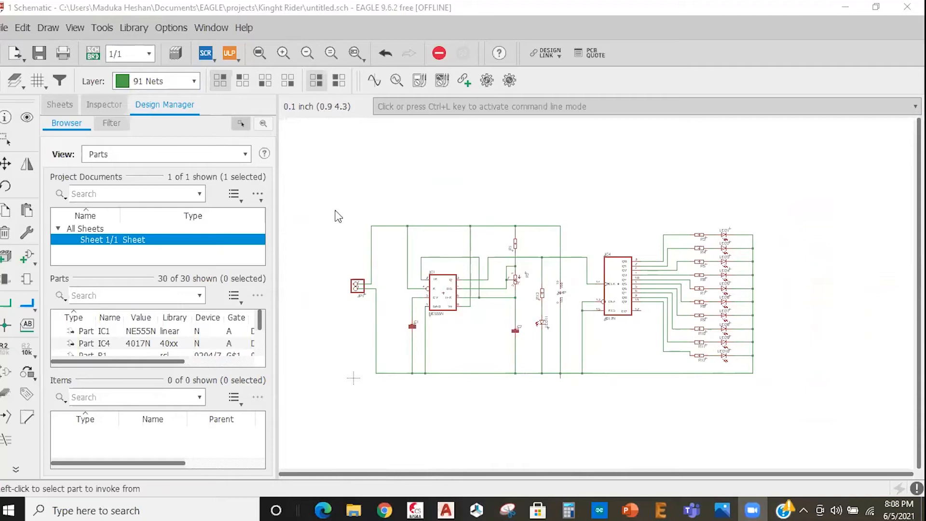
{"action": "left_click", "coordinate": [94, 56]}
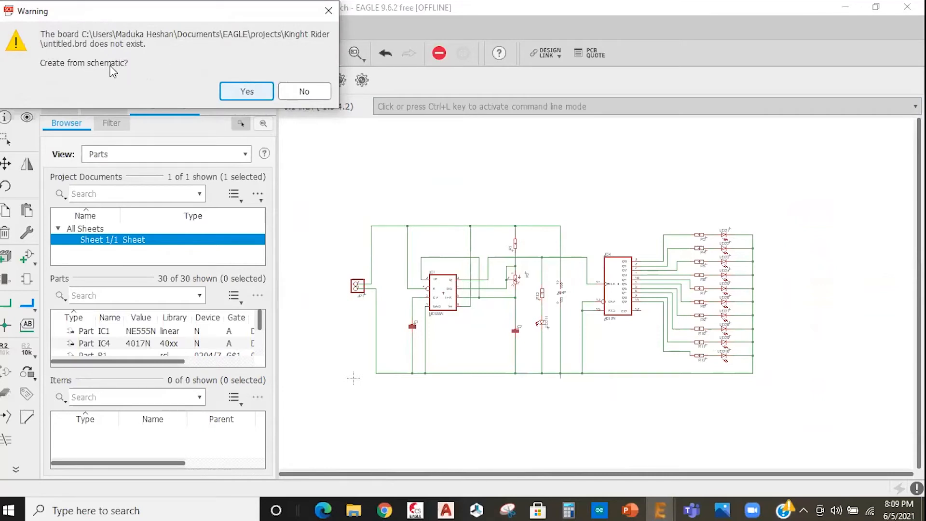
{"action": "left_click", "coordinate": [243, 91]}
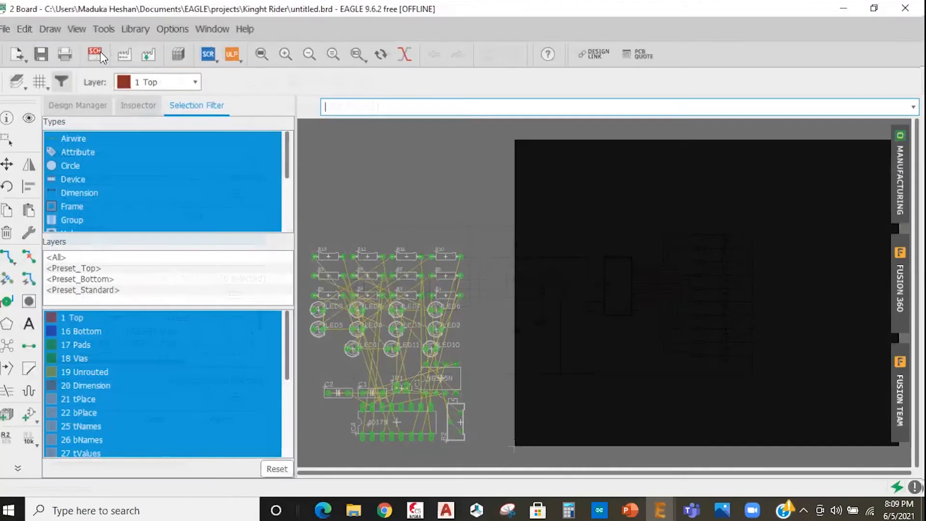
{"action": "left_click", "coordinate": [100, 52]}
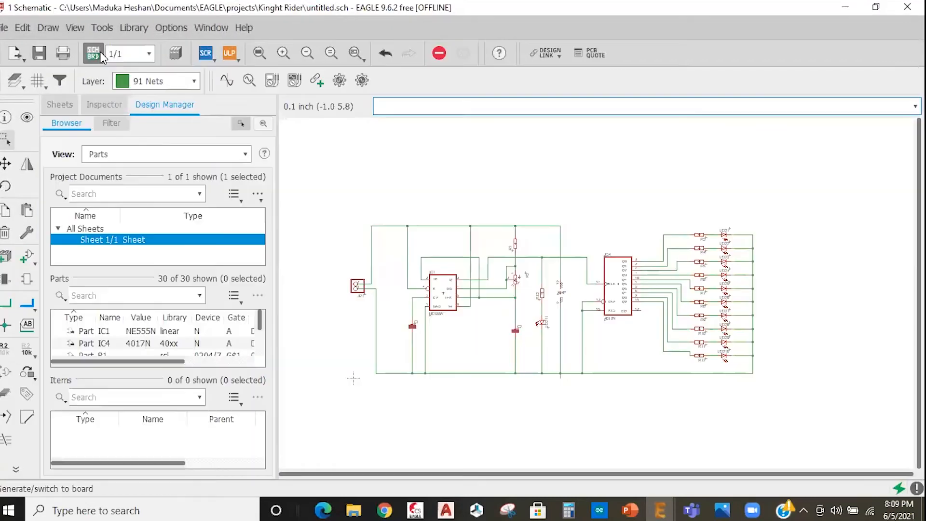
Switch back and forth between the schematic and its generated board, ending on the board layout
{"action": "left_click", "coordinate": [100, 52]}
{"action": "left_click", "coordinate": [101, 52]}
{"action": "left_click", "coordinate": [100, 52]}
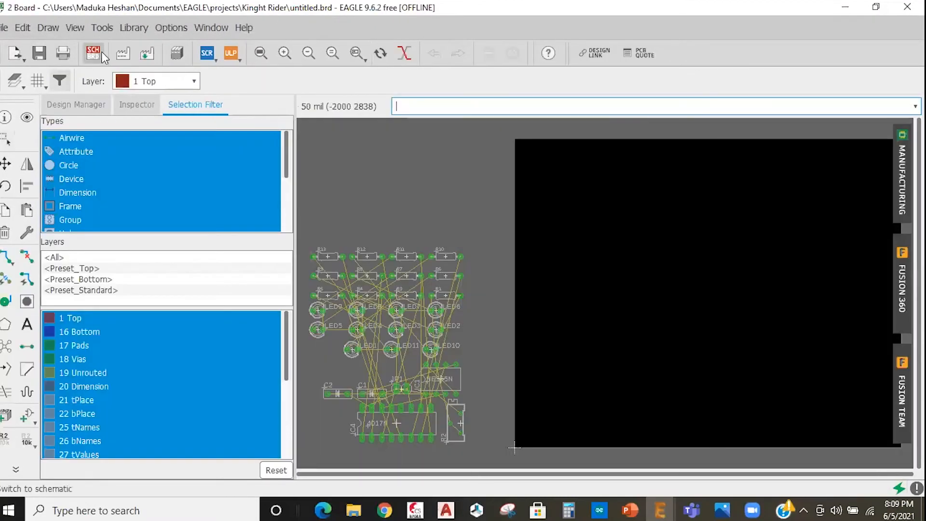
{"action": "left_click", "coordinate": [101, 51]}
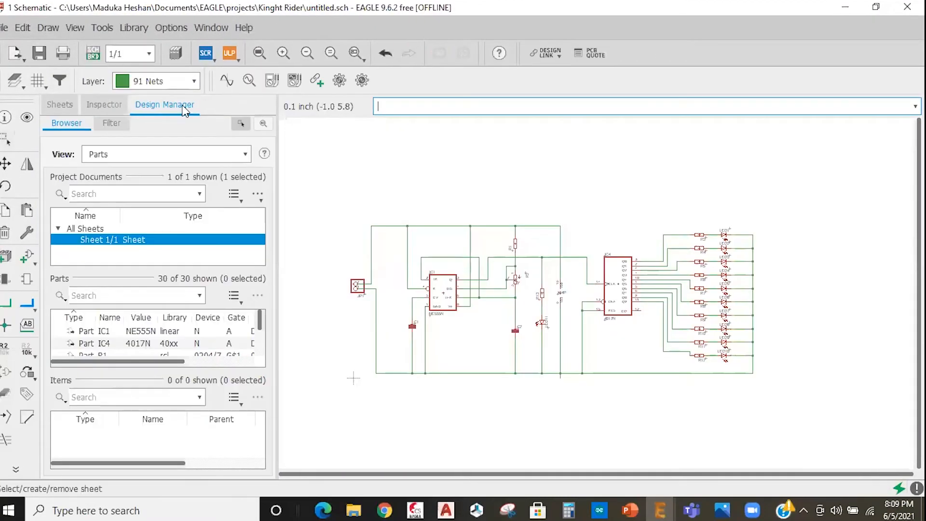
{"action": "left_click", "coordinate": [93, 53]}
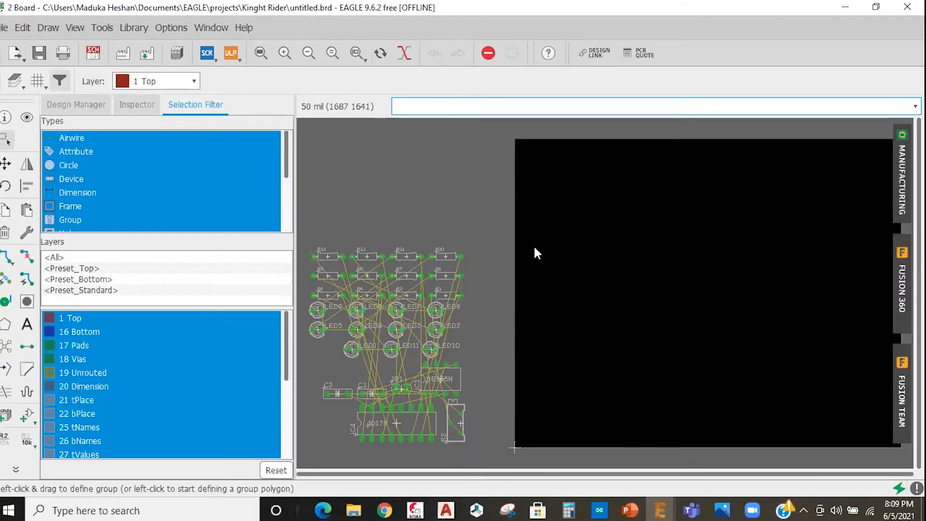
Examine the generated footprints with their airwires and the empty board area beside them
{"action": "scroll", "coordinate": [360, 195], "scroll_direction": "up", "scroll_amount": 1}
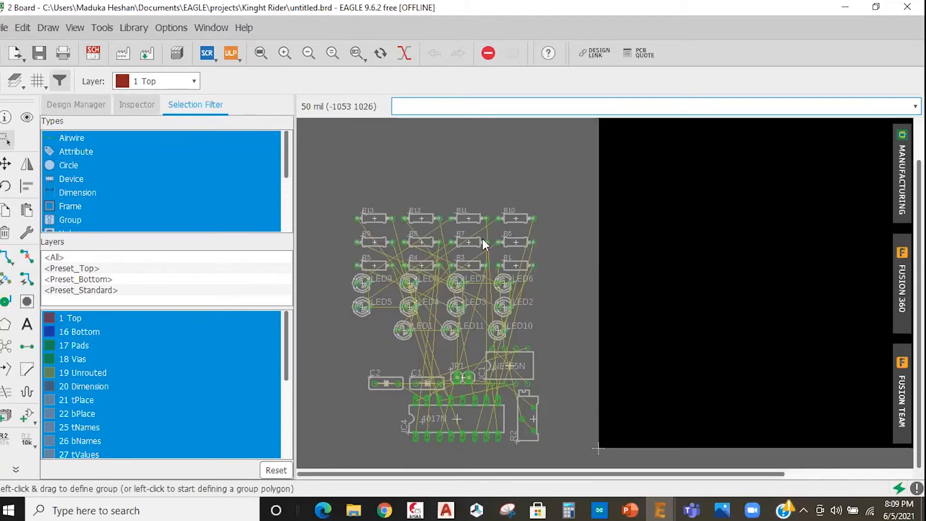
{"action": "scroll", "coordinate": [486, 244], "scroll_direction": "up", "scroll_amount": 3}
{"action": "scroll", "coordinate": [398, 209], "scroll_direction": "down", "scroll_amount": 2}
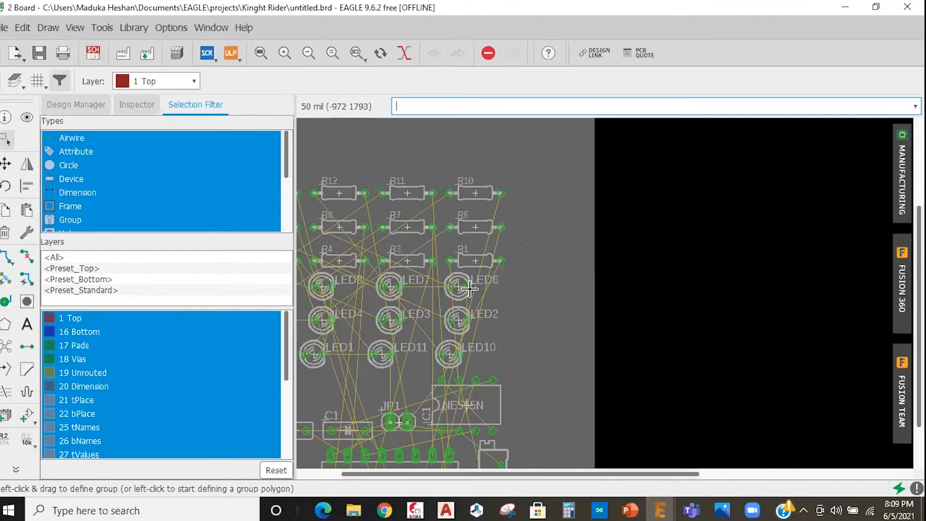
{"action": "scroll", "coordinate": [400, 210], "scroll_direction": "down", "scroll_amount": 1}
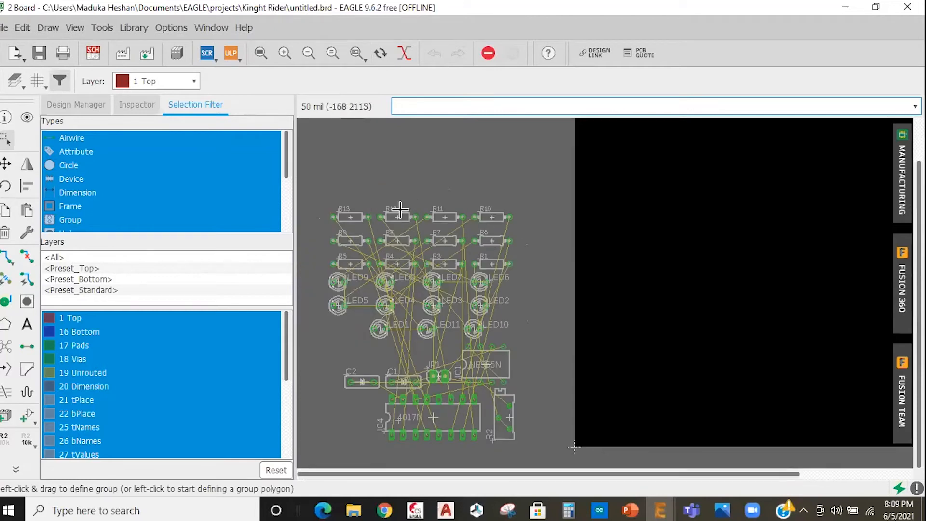
{"action": "scroll", "coordinate": [461, 369], "scroll_direction": "down", "scroll_amount": 1}
{"action": "scroll", "coordinate": [475, 278], "scroll_direction": "down", "scroll_amount": 1}
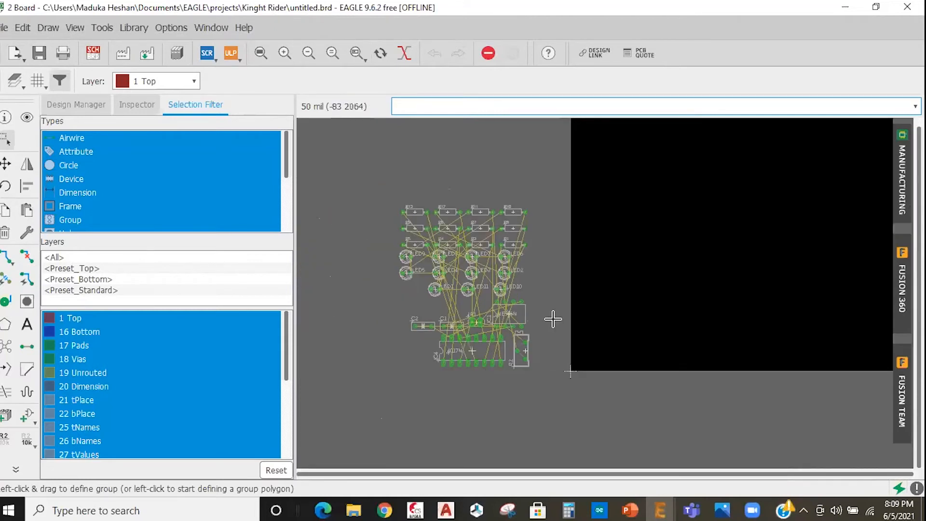
{"action": "scroll", "coordinate": [540, 164], "scroll_direction": "up", "scroll_amount": 3}
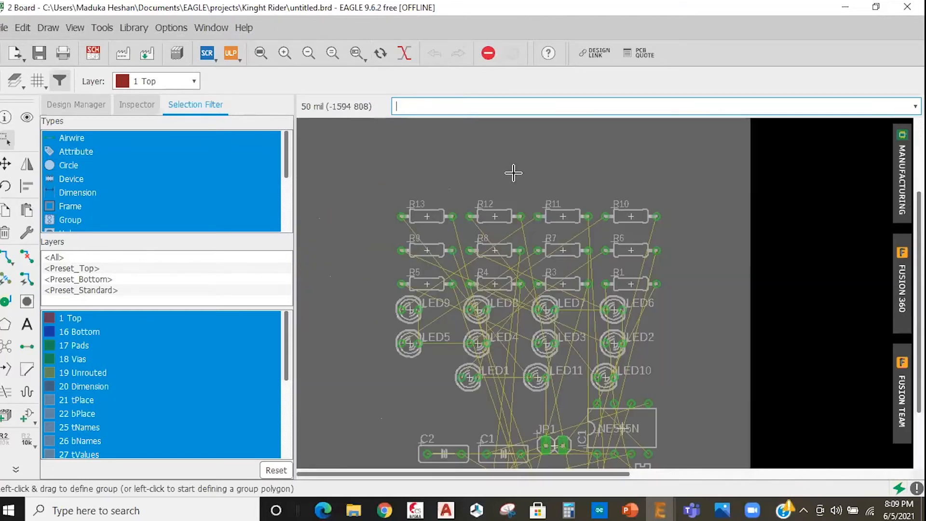
{"action": "scroll", "coordinate": [515, 276], "scroll_direction": "down", "scroll_amount": 5}
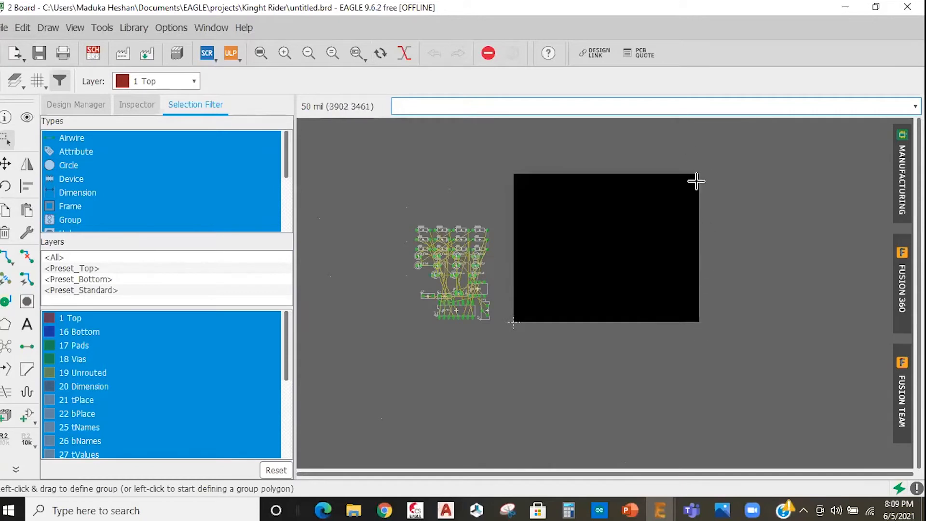
{"action": "scroll", "coordinate": [697, 182], "scroll_direction": "up", "scroll_amount": 2}
{"action": "scroll", "coordinate": [634, 144], "scroll_direction": "up", "scroll_amount": 1}
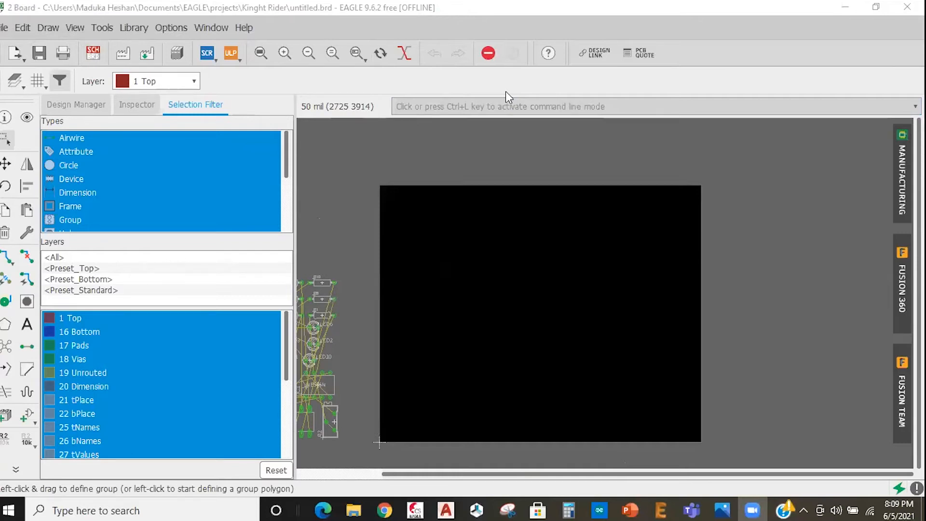
Return to the schematic, highlight the PWRN gate in the 4017N counter's Invoke list and dismiss the list
{"action": "left_click", "coordinate": [100, 51]}
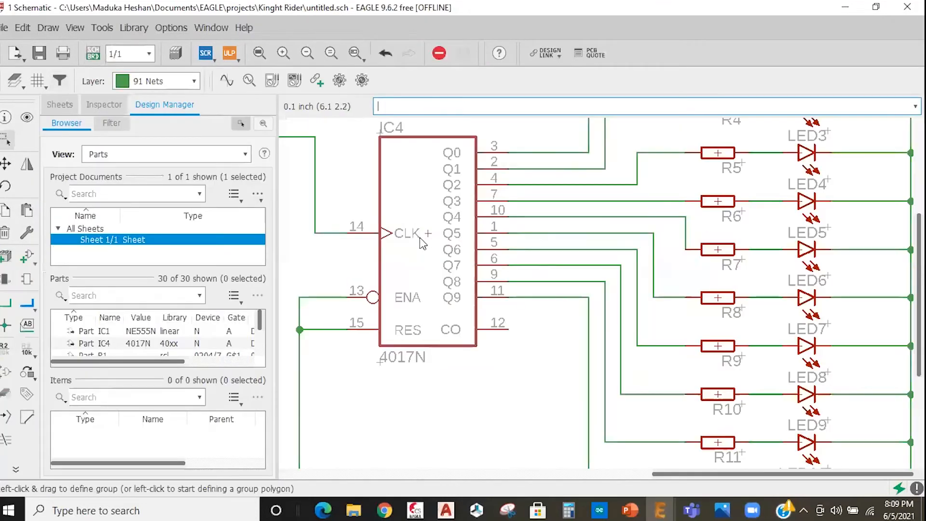
{"action": "scroll", "coordinate": [401, 195], "scroll_direction": "up", "scroll_amount": 1}
{"action": "right_click", "coordinate": [425, 244]}
{"action": "left_click", "coordinate": [425, 233]}
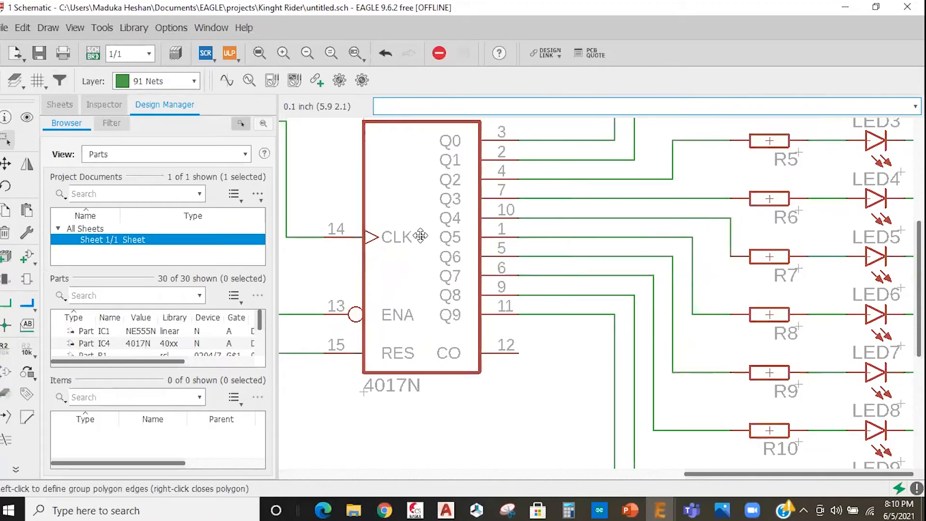
{"action": "right_click", "coordinate": [423, 236]}
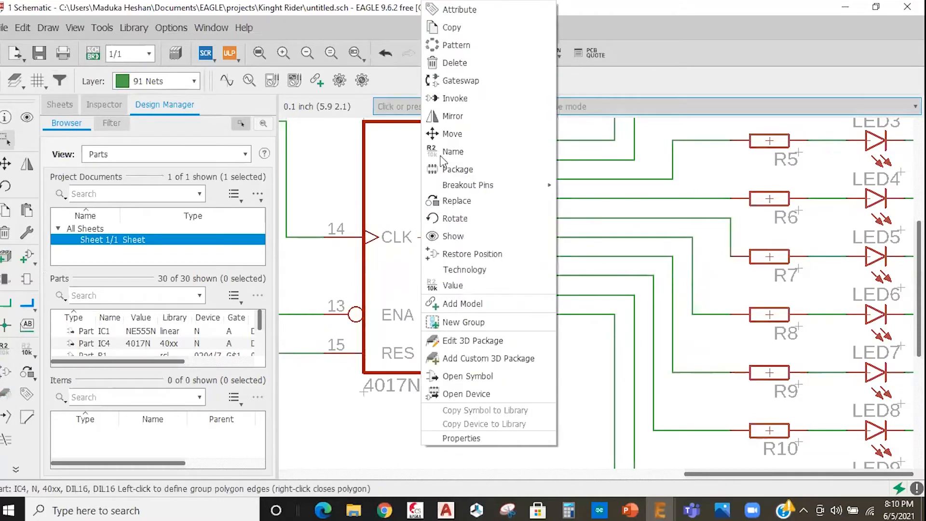
{"action": "left_click", "coordinate": [451, 99]}
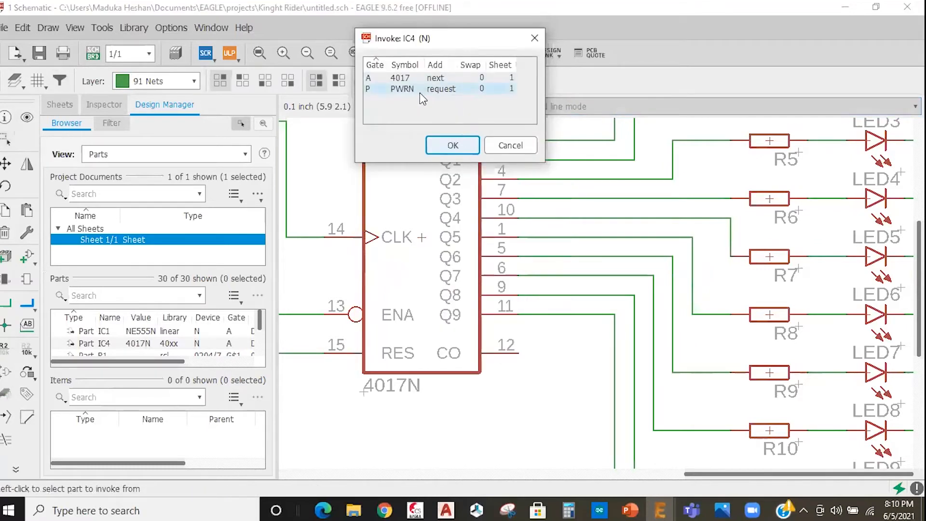
{"action": "left_click", "coordinate": [404, 89]}
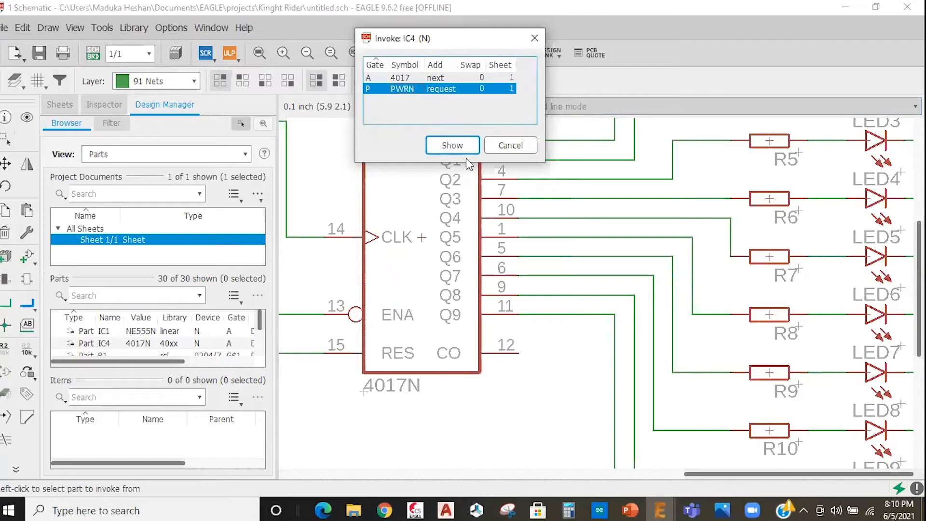
{"action": "left_click", "coordinate": [534, 38]}
{"action": "scroll", "coordinate": [321, 262], "scroll_direction": "down", "scroll_amount": 3}
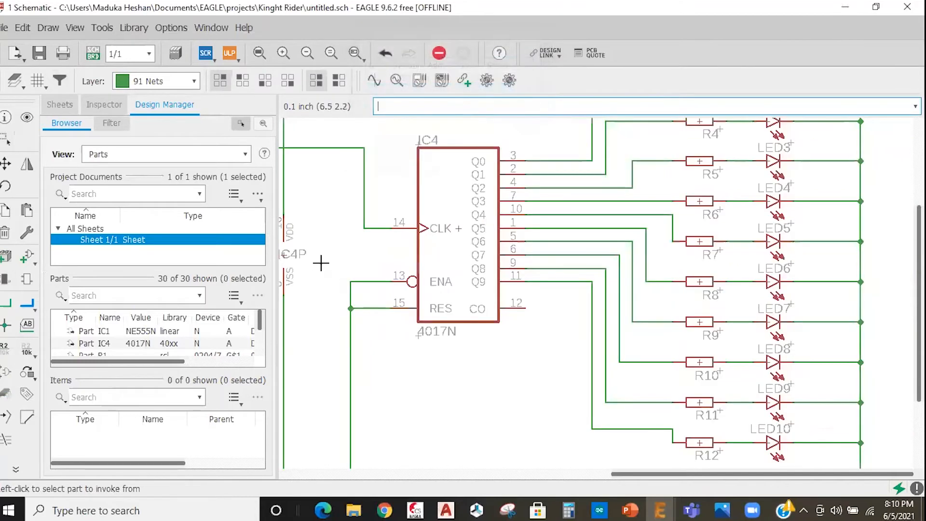
{"action": "scroll", "coordinate": [364, 216], "scroll_direction": "up", "scroll_amount": 1}
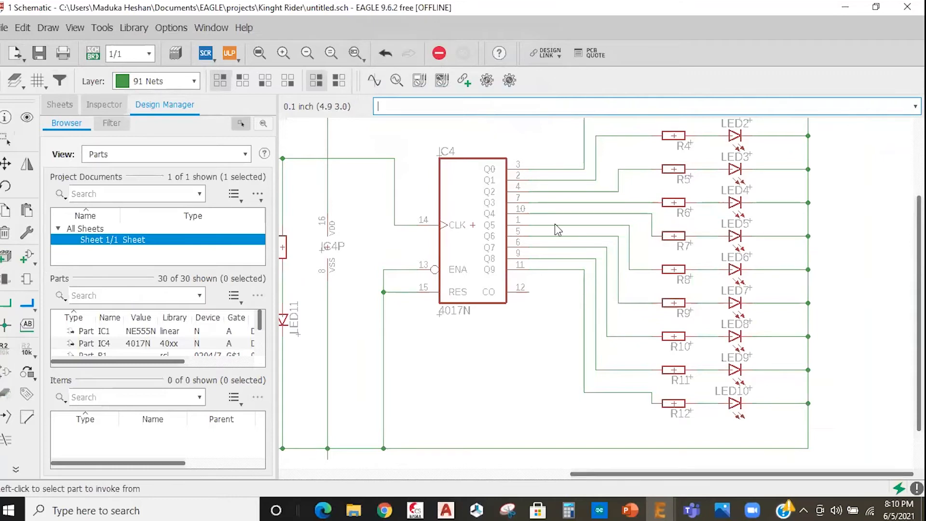
Switch to the board layout and inspect the extents of the empty board area
{"action": "left_click", "coordinate": [93, 53]}
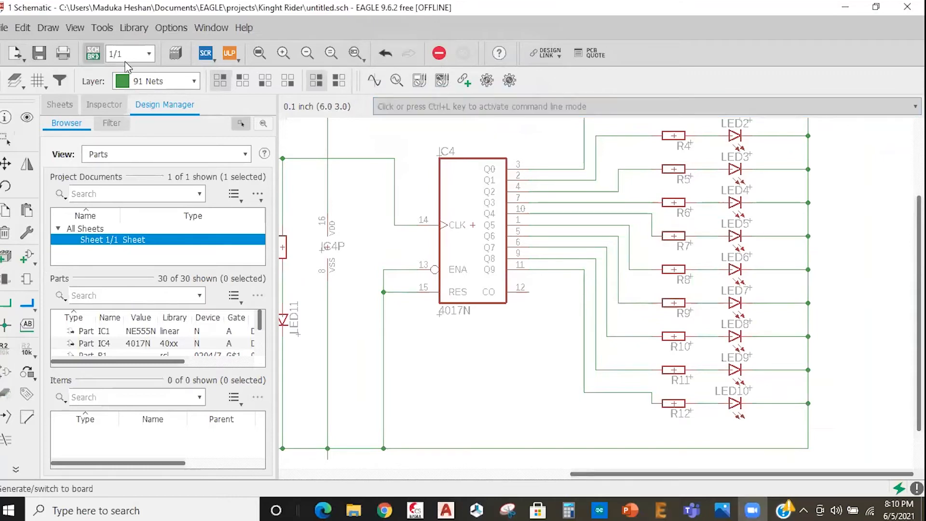
{"action": "scroll", "coordinate": [778, 270], "scroll_direction": "down", "scroll_amount": 2}
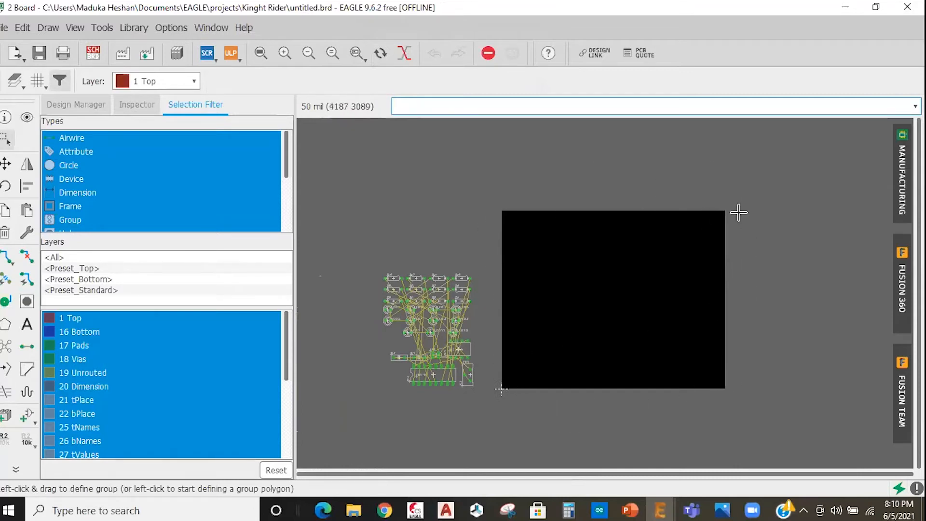
{"action": "scroll", "coordinate": [725, 203], "scroll_direction": "up", "scroll_amount": 2}
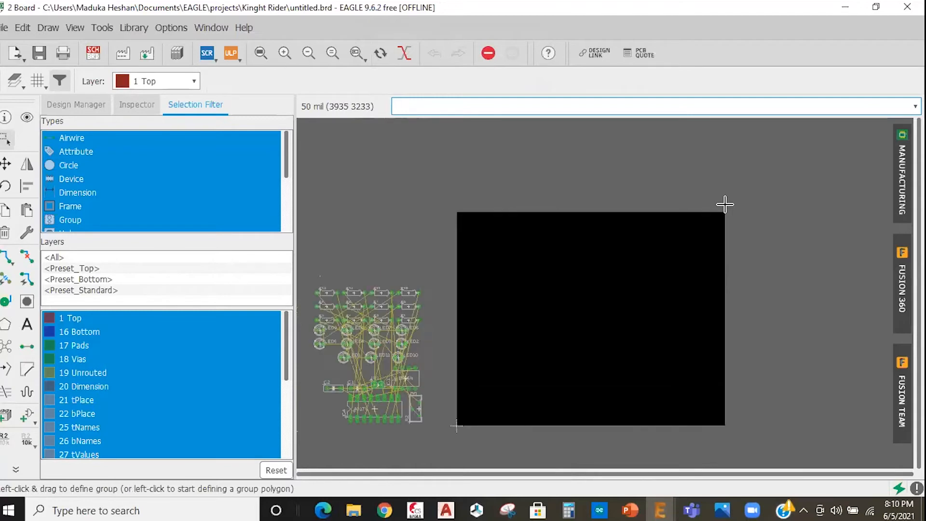
{"action": "scroll", "coordinate": [710, 162], "scroll_direction": "down", "scroll_amount": 2}
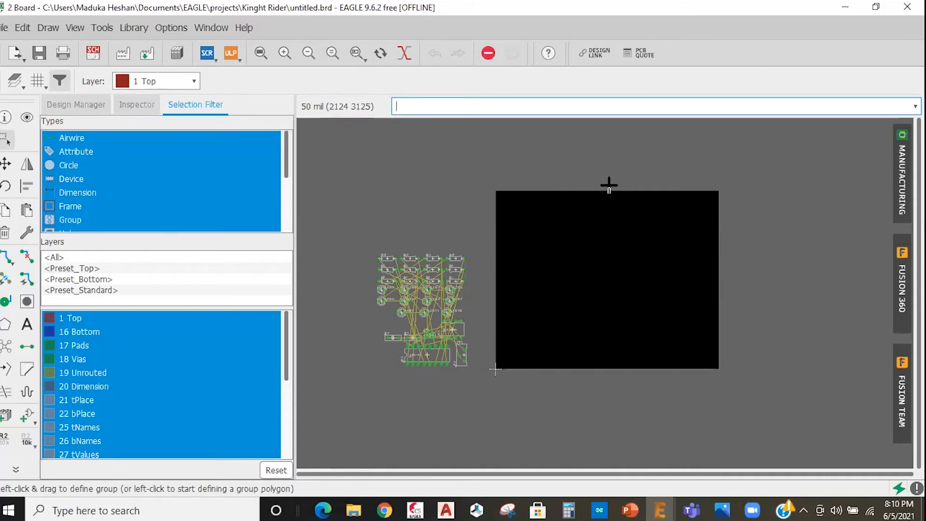
{"action": "scroll", "coordinate": [608, 185], "scroll_direction": "up", "scroll_amount": 2}
{"action": "scroll", "coordinate": [434, 198], "scroll_direction": "down", "scroll_amount": 2}
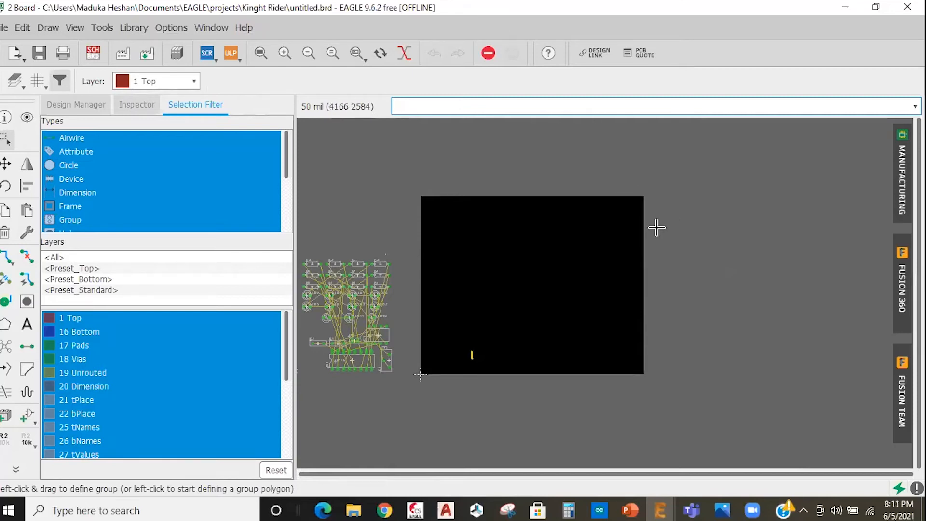
{"action": "scroll", "coordinate": [540, 253], "scroll_direction": "down", "scroll_amount": 2}
{"action": "scroll", "coordinate": [539, 253], "scroll_direction": "up", "scroll_amount": 1}
Turn on the board's grid display and set the grid size to 1 mm
{"action": "left_click", "coordinate": [37, 82]}
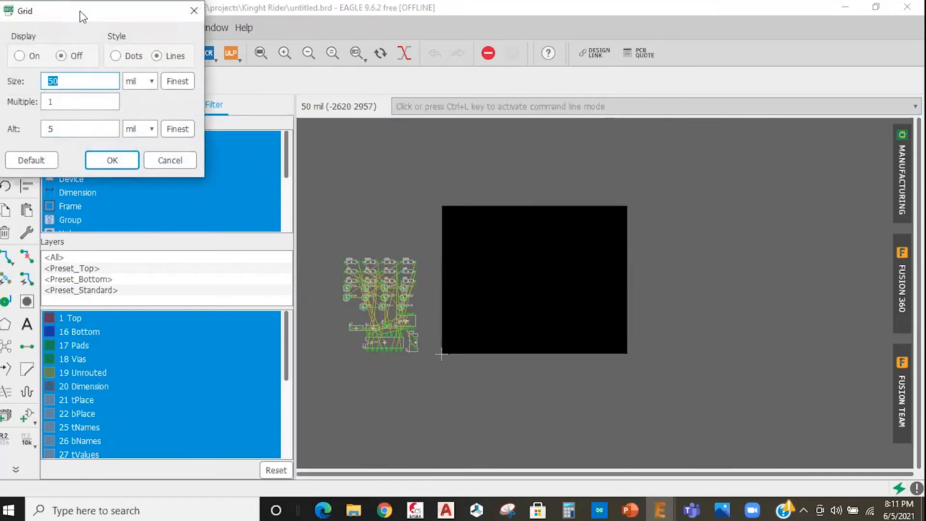
{"action": "left_click", "coordinate": [366, 105]}
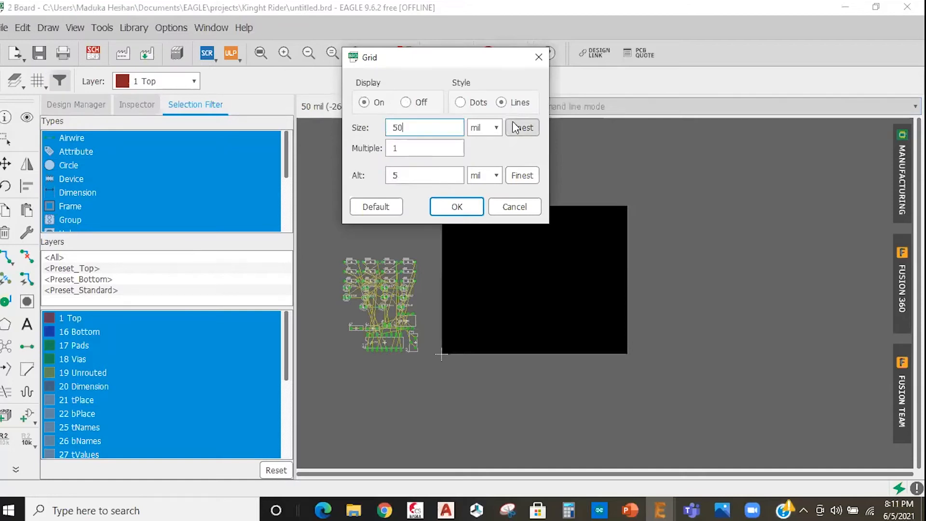
{"action": "left_click", "coordinate": [497, 129]}
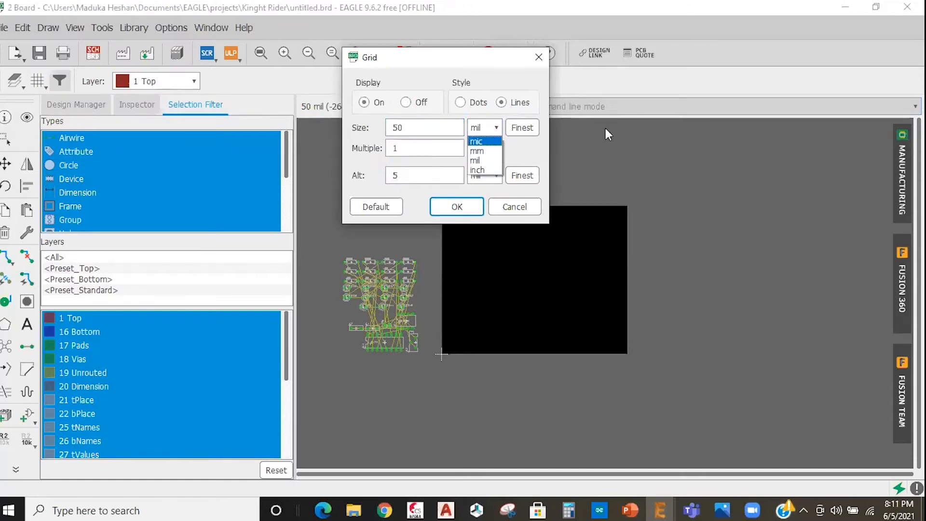
{"action": "left_click", "coordinate": [491, 151]}
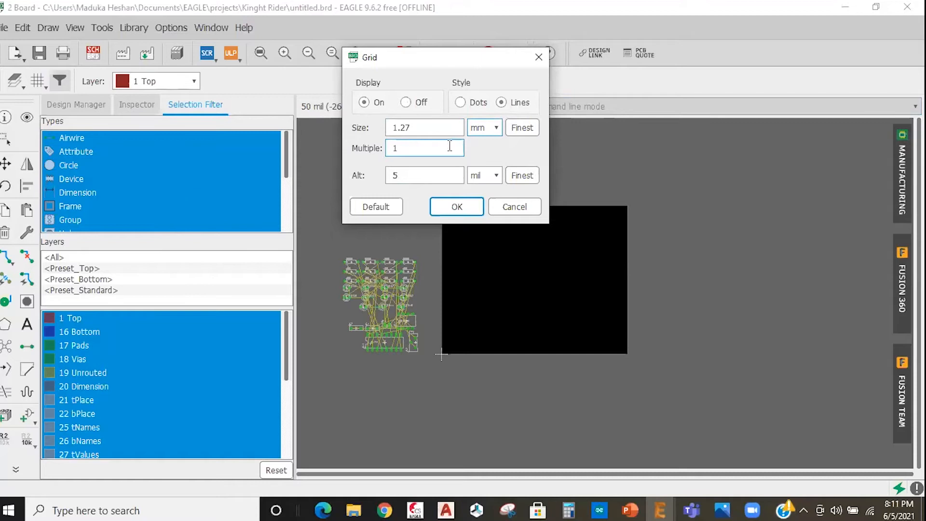
{"action": "left_click_drag", "start_coordinate": [440, 131], "coordinate": [293, 122]}
{"action": "type", "text": "1"}
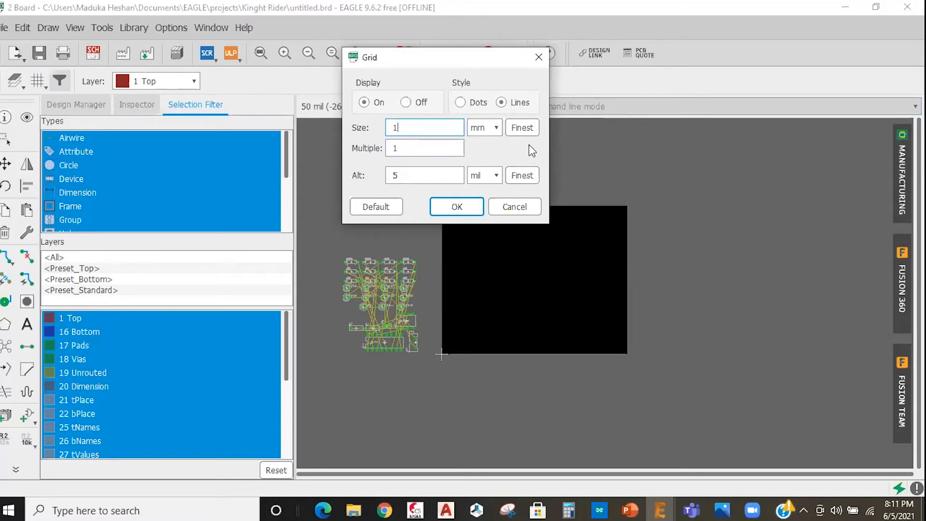
{"action": "left_click", "coordinate": [455, 211]}
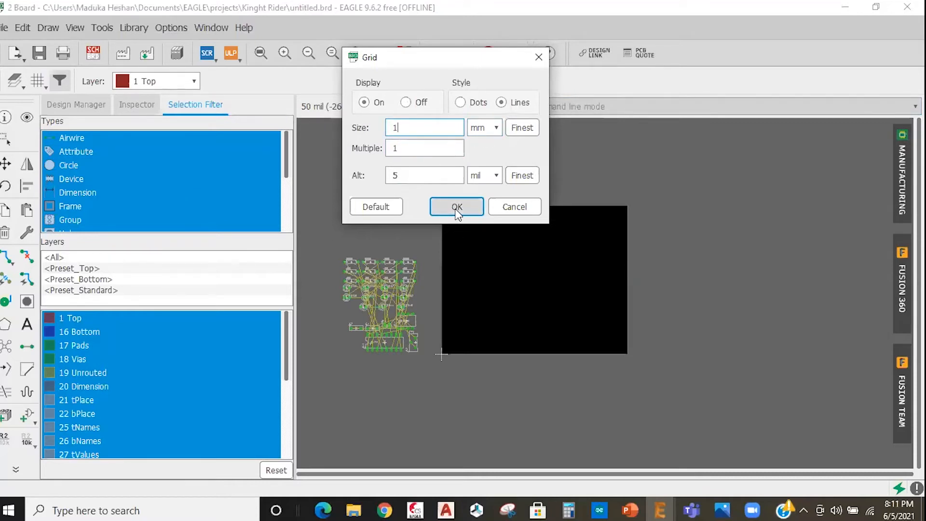
Check the board area's dimensions on the grid by reading the coordinates at its origin and opposite corner
{"action": "scroll", "coordinate": [476, 274], "scroll_direction": "up", "scroll_amount": 2}
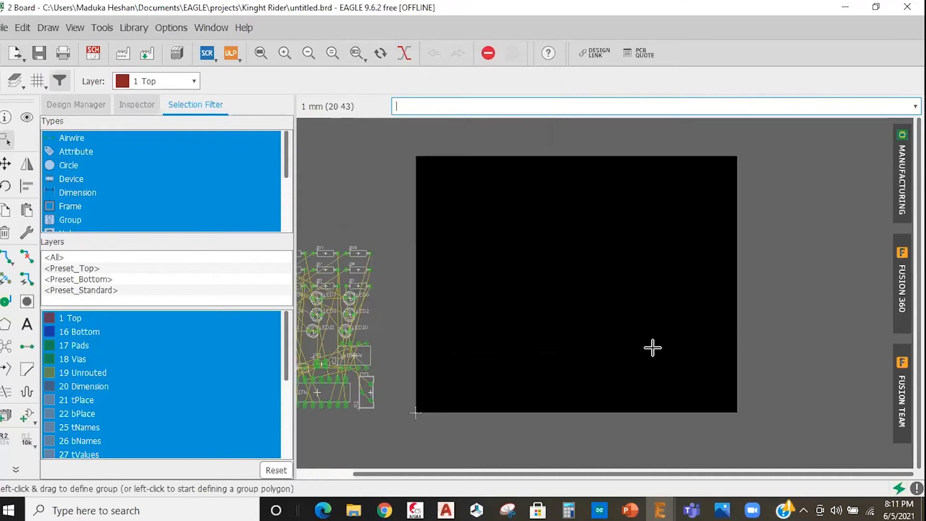
{"action": "scroll", "coordinate": [685, 287], "scroll_direction": "up", "scroll_amount": 1}
{"action": "scroll", "coordinate": [495, 413], "scroll_direction": "down", "scroll_amount": 1}
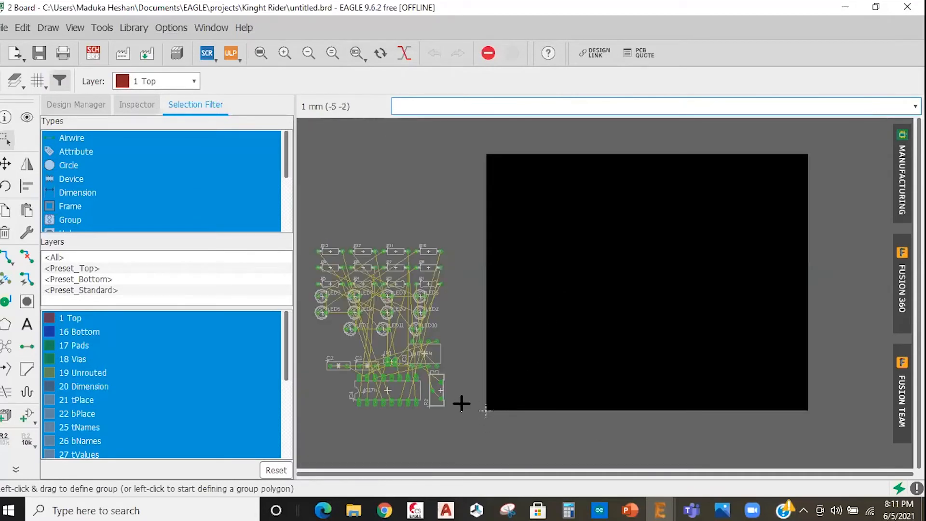
{"action": "scroll", "coordinate": [459, 399], "scroll_direction": "up", "scroll_amount": 1}
{"action": "scroll", "coordinate": [458, 397], "scroll_direction": "up", "scroll_amount": 1}
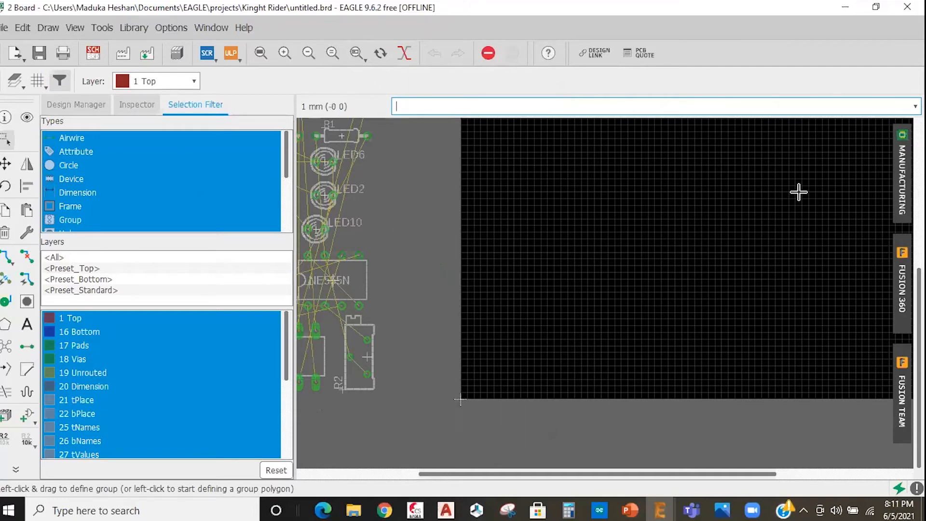
{"action": "scroll", "coordinate": [772, 190], "scroll_direction": "down", "scroll_amount": 1}
{"action": "scroll", "coordinate": [736, 225], "scroll_direction": "up", "scroll_amount": 2}
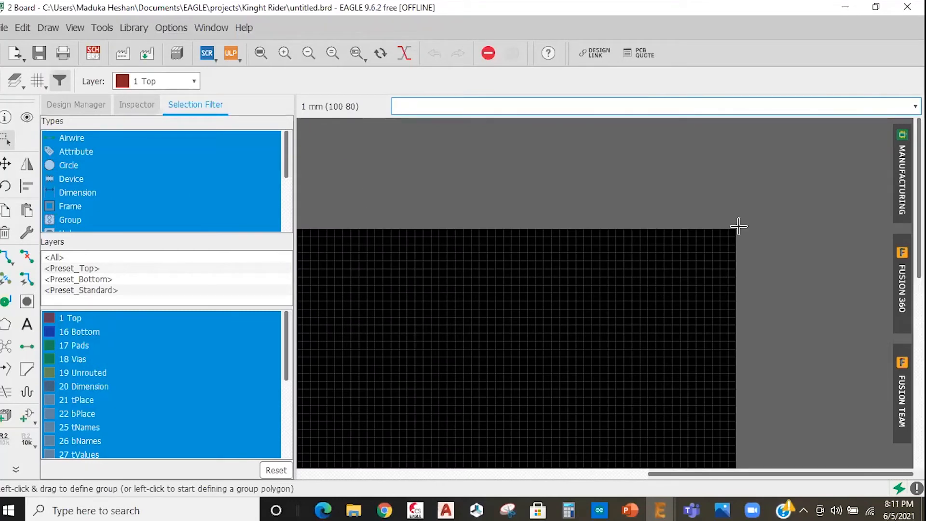
{"action": "scroll", "coordinate": [738, 226], "scroll_direction": "down", "scroll_amount": 1}
{"action": "scroll", "coordinate": [739, 228], "scroll_direction": "down", "scroll_amount": 5}
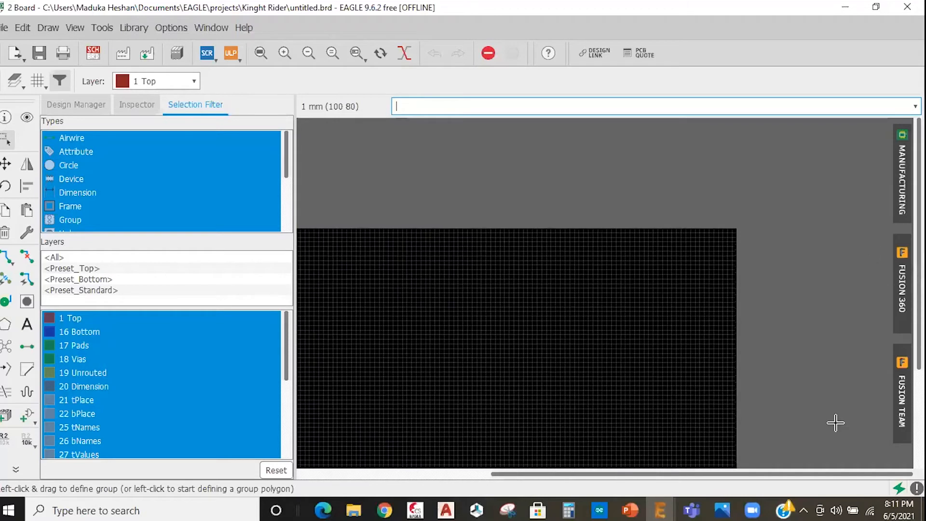
{"action": "scroll", "coordinate": [729, 229], "scroll_direction": "up", "scroll_amount": 3}
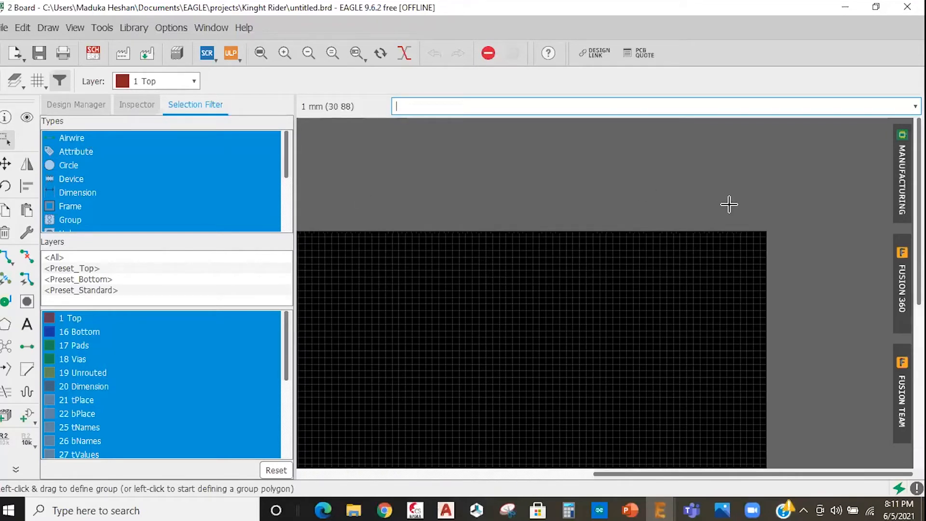
{"action": "scroll", "coordinate": [89, 225], "scroll_direction": "down", "scroll_amount": 2}
{"action": "scroll", "coordinate": [716, 203], "scroll_direction": "down", "scroll_amount": 2}
Move the board outline's top edge down to shorten the board
{"action": "left_click", "coordinate": [5, 164]}
{"action": "scroll", "coordinate": [665, 180], "scroll_direction": "up", "scroll_amount": 2}
{"action": "scroll", "coordinate": [626, 236], "scroll_direction": "down", "scroll_amount": 1}
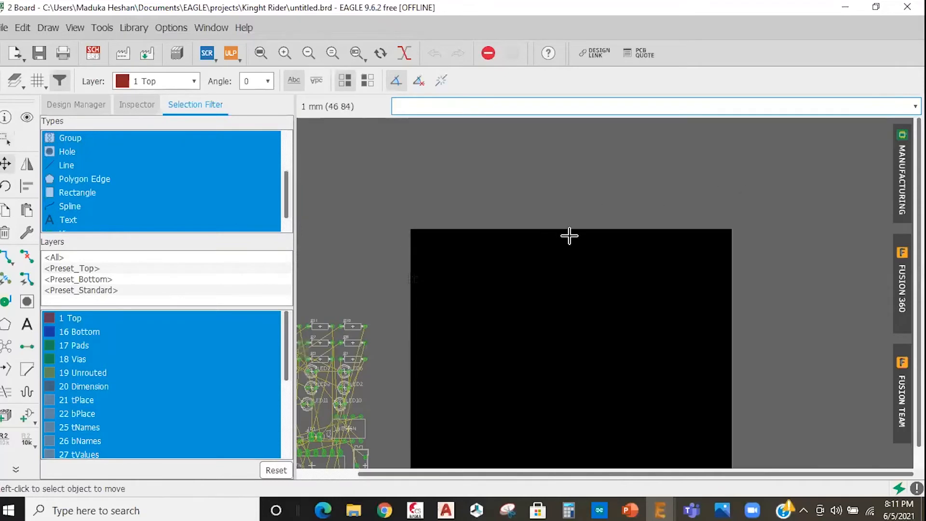
{"action": "left_click", "coordinate": [570, 230]}
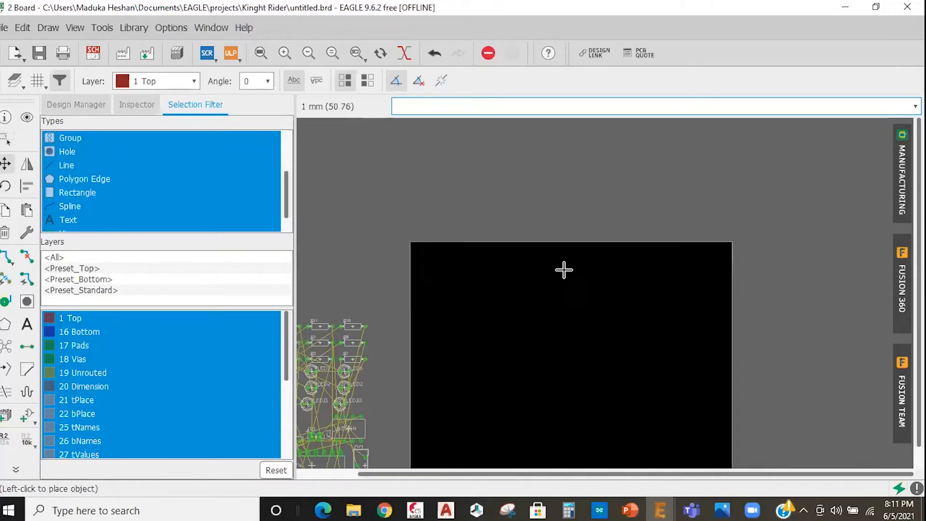
{"action": "left_click", "coordinate": [613, 289]}
{"action": "scroll", "coordinate": [752, 271], "scroll_direction": "down", "scroll_amount": 1}
{"action": "scroll", "coordinate": [599, 234], "scroll_direction": "down", "scroll_amount": 1}
{"action": "scroll", "coordinate": [602, 222], "scroll_direction": "down", "scroll_amount": 1}
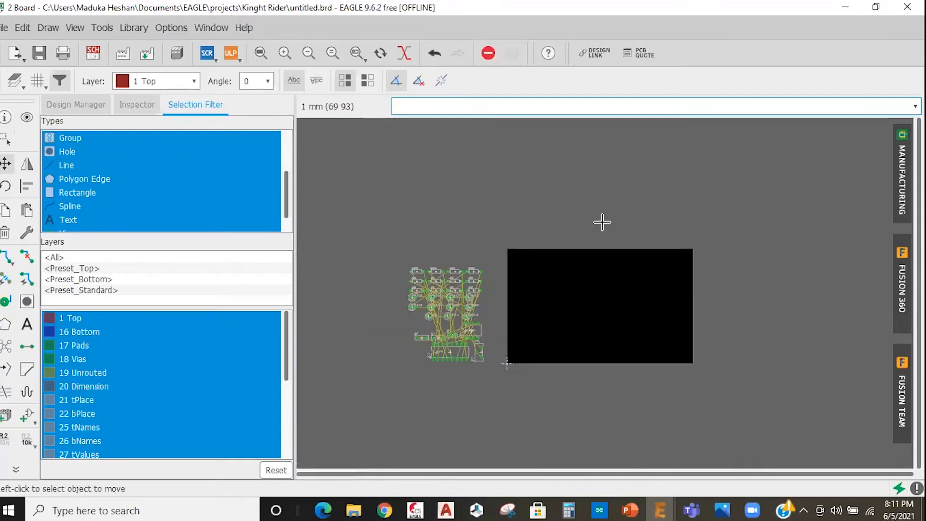
Move the board outline's right edge inward to narrow the board
{"action": "scroll", "coordinate": [602, 222], "scroll_direction": "up", "scroll_amount": 2}
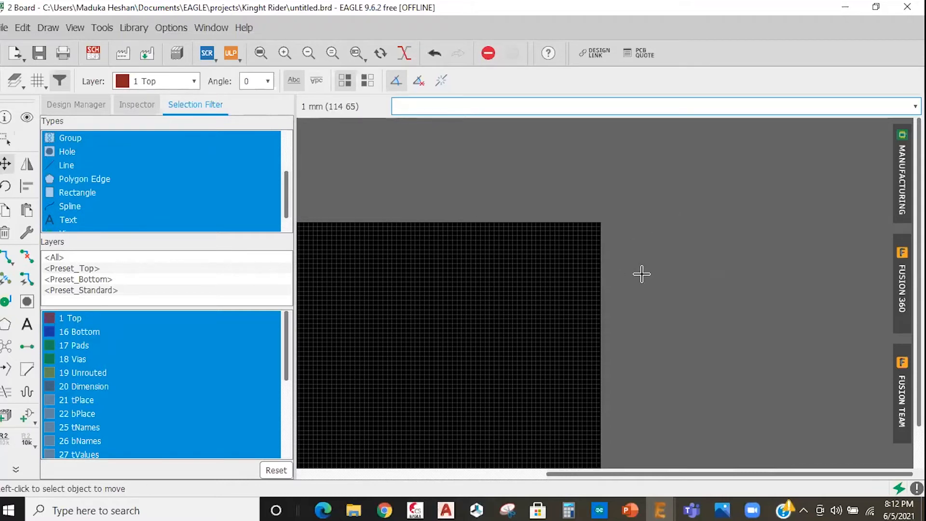
{"action": "scroll", "coordinate": [632, 278], "scroll_direction": "down", "scroll_amount": 2}
{"action": "scroll", "coordinate": [624, 280], "scroll_direction": "up", "scroll_amount": 1}
{"action": "left_click_drag", "start_coordinate": [625, 279], "coordinate": [600, 282]}
{"action": "scroll", "coordinate": [737, 240], "scroll_direction": "down", "scroll_amount": 4}
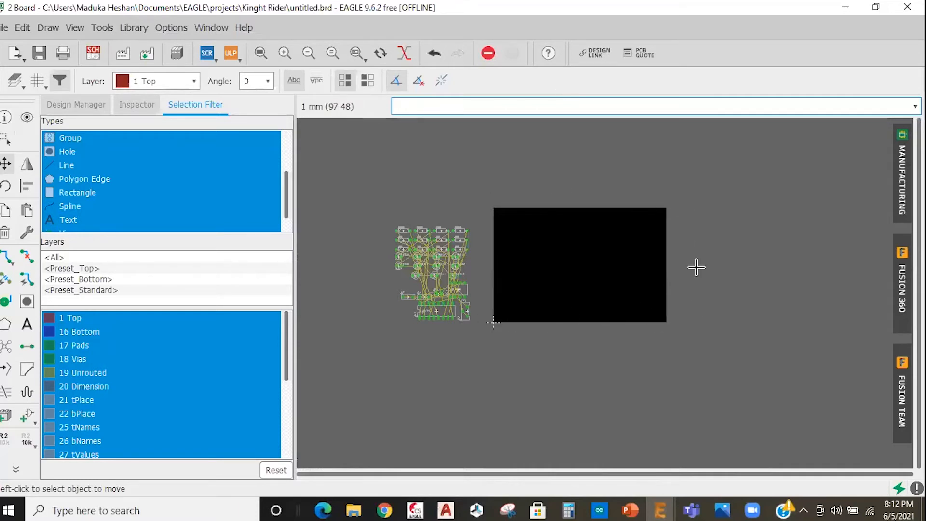
{"action": "scroll", "coordinate": [616, 203], "scroll_direction": "up", "scroll_amount": 2}
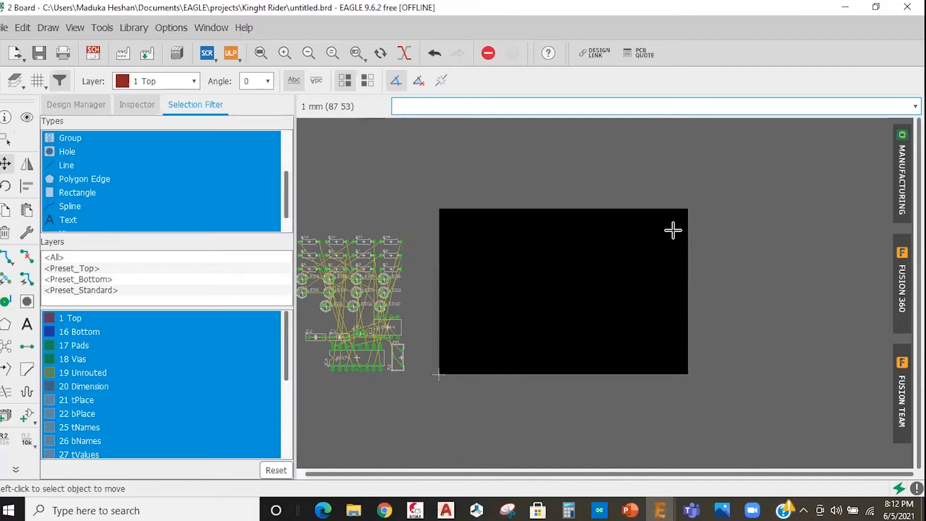
{"action": "scroll", "coordinate": [702, 275], "scroll_direction": "down", "scroll_amount": 1}
Move the 4017N counter IC4 onto the right half of the board, turned 180° so its notch faces right
{"action": "left_click", "coordinate": [8, 164]}
{"action": "scroll", "coordinate": [409, 358], "scroll_direction": "up", "scroll_amount": 1}
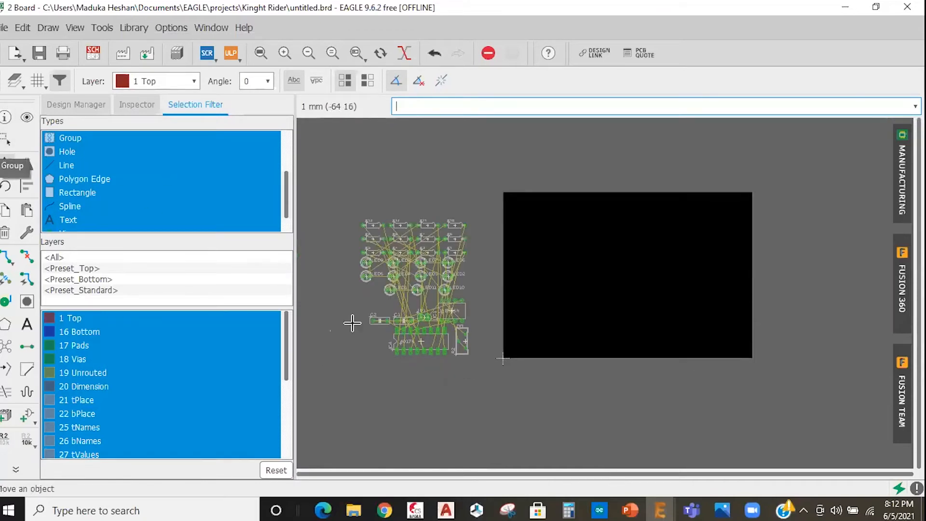
{"action": "scroll", "coordinate": [381, 357], "scroll_direction": "up", "scroll_amount": 1}
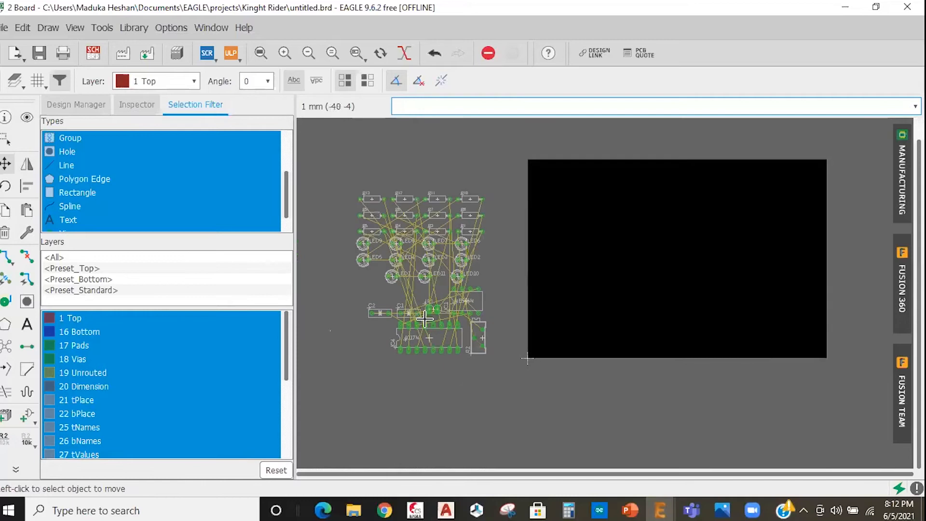
{"action": "scroll", "coordinate": [451, 356], "scroll_direction": "up", "scroll_amount": 1}
{"action": "left_click", "coordinate": [449, 356]}
{"action": "scroll", "coordinate": [506, 260], "scroll_direction": "down", "scroll_amount": 3}
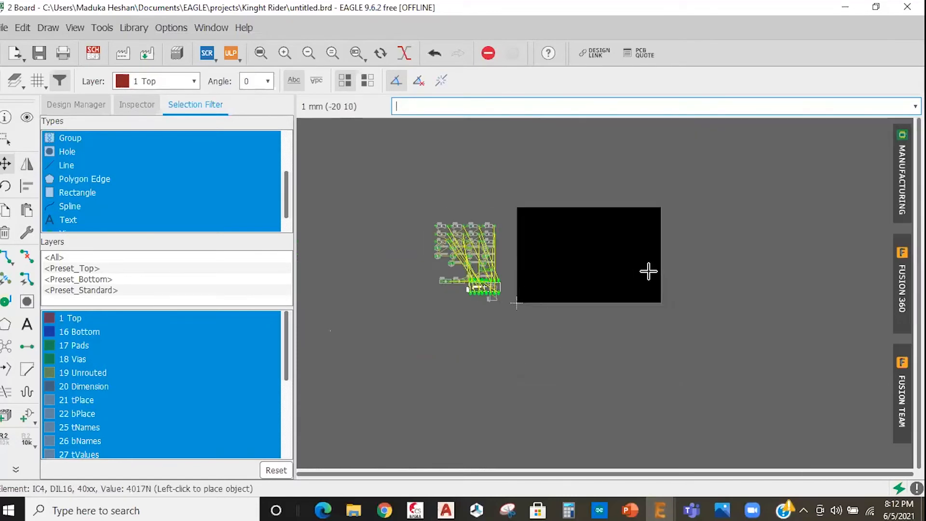
{"action": "scroll", "coordinate": [626, 275], "scroll_direction": "up", "scroll_amount": 2}
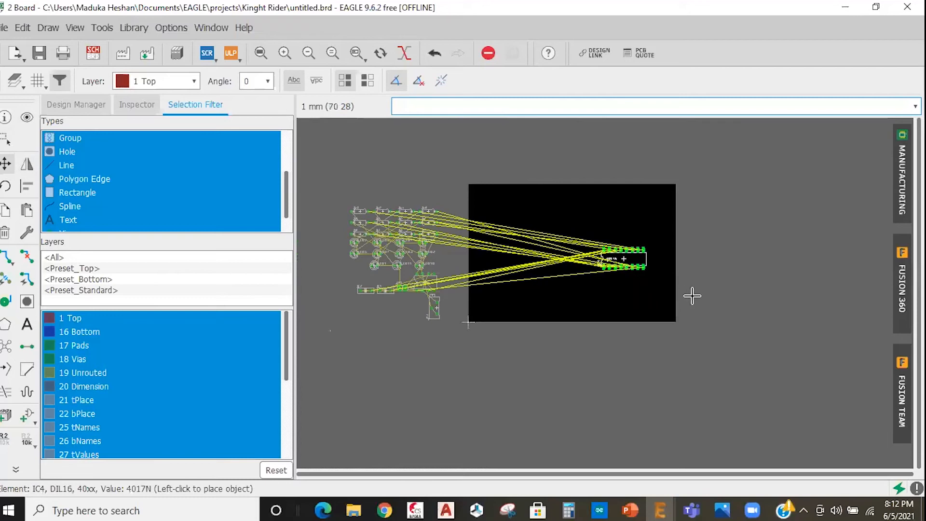
{"action": "scroll", "coordinate": [604, 267], "scroll_direction": "up", "scroll_amount": 3}
{"action": "left_click", "coordinate": [544, 311]}
{"action": "scroll", "coordinate": [570, 265], "scroll_direction": "down", "scroll_amount": 3}
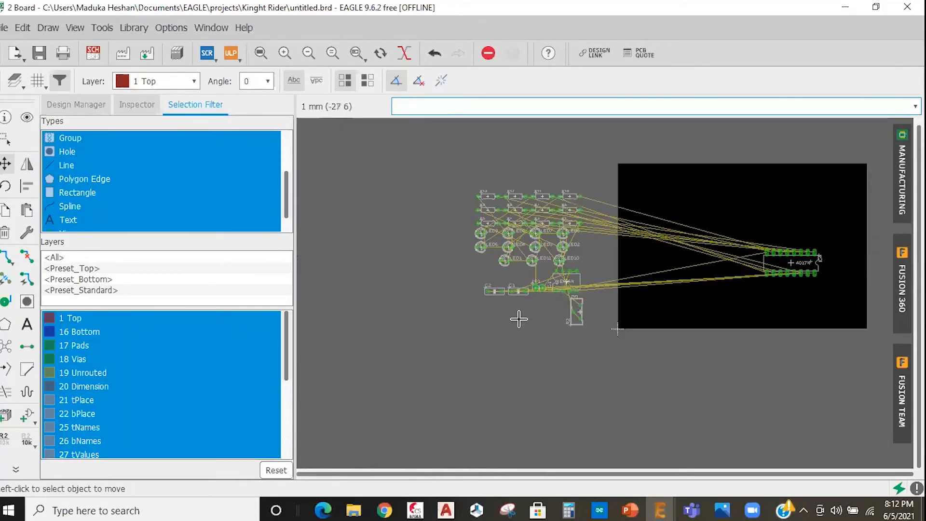
Move the NE555N timer IC1 onto the board left of the 4017N, turned 180° so its notch faces right
{"action": "scroll", "coordinate": [646, 269], "scroll_direction": "up", "scroll_amount": 2}
{"action": "left_click", "coordinate": [645, 271]}
{"action": "scroll", "coordinate": [643, 275], "scroll_direction": "down", "scroll_amount": 3}
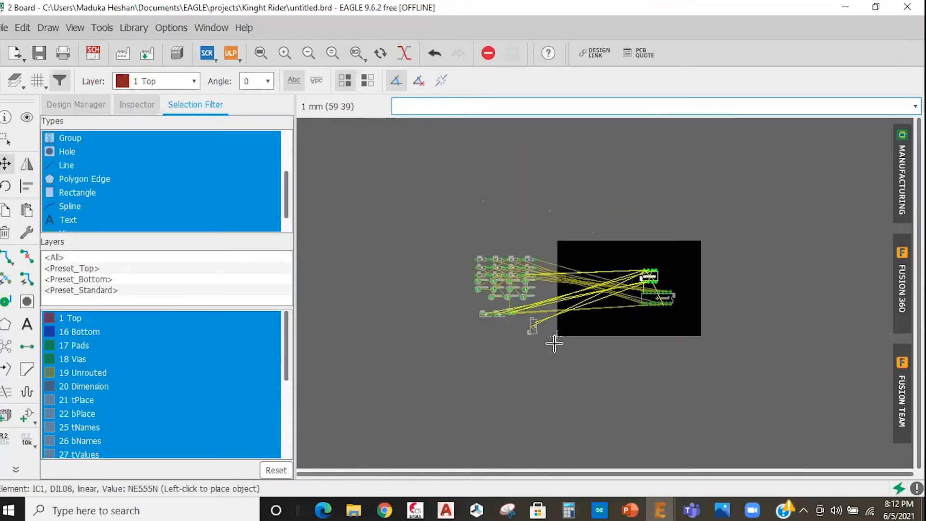
{"action": "scroll", "coordinate": [622, 308], "scroll_direction": "up", "scroll_amount": 3}
{"action": "left_click", "coordinate": [673, 289]}
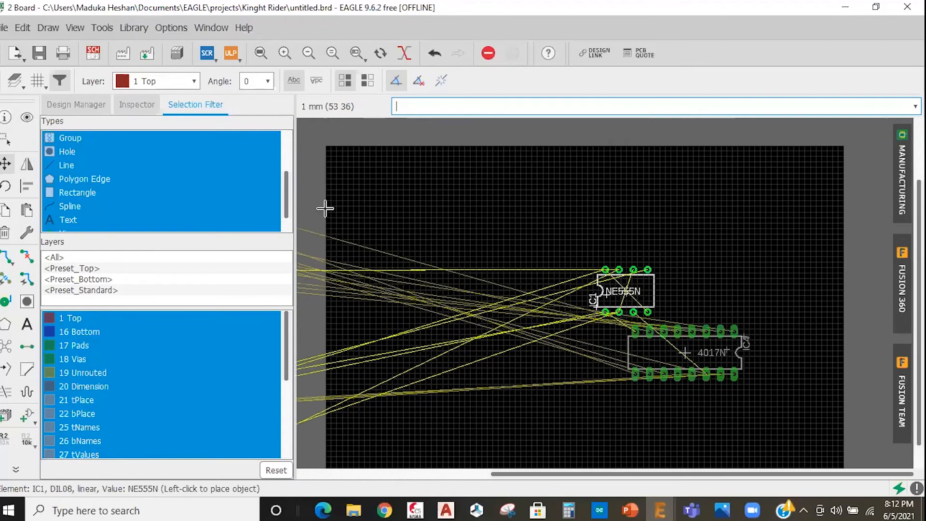
{"action": "scroll", "coordinate": [663, 326], "scroll_direction": "down", "scroll_amount": 3}
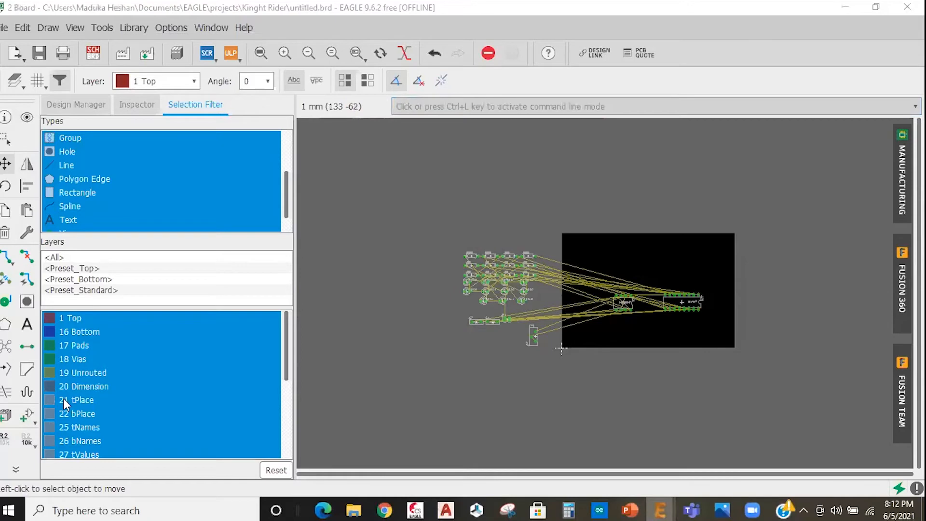
Switch to PowerPoint and review the slide with the 555 and 4017 LED chaser circuit diagram
{"action": "left_click", "coordinate": [630, 510]}
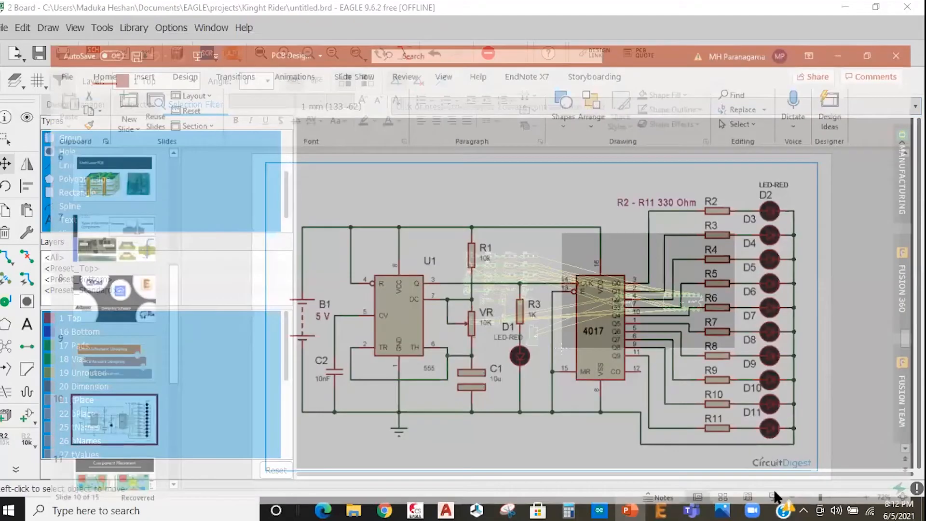
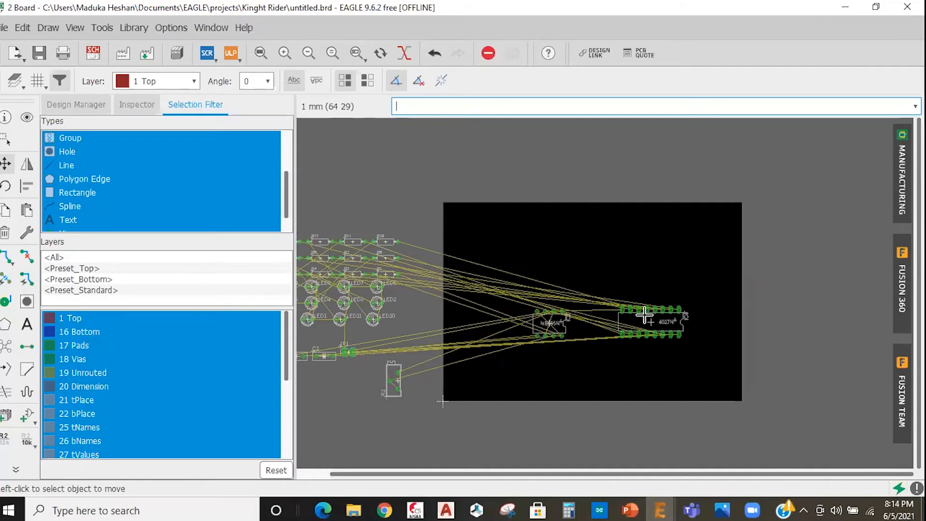
Shift the NE555N timer slightly to the right, closer to the 4017N
{"action": "scroll", "coordinate": [642, 311], "scroll_direction": "up", "scroll_amount": 1}
{"action": "scroll", "coordinate": [567, 318], "scroll_direction": "up", "scroll_amount": 1}
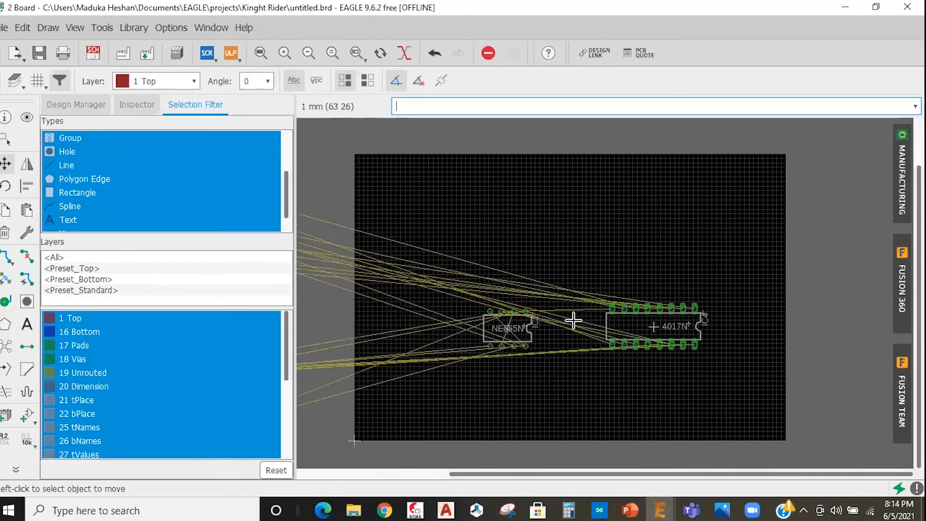
{"action": "left_click", "coordinate": [557, 316]}
{"action": "left_click", "coordinate": [557, 315]}
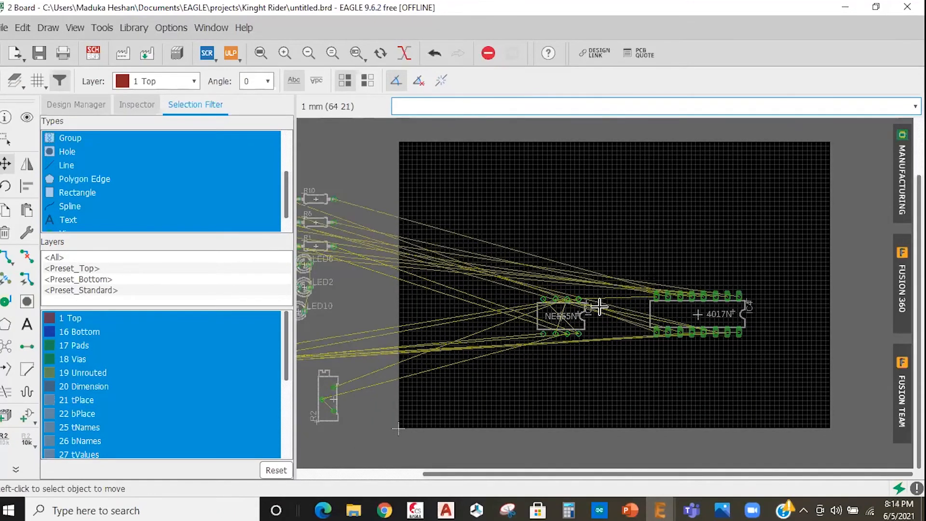
Examine the unplaced resistors and LEDs, compare them with the LED order in the schematic, and return to the board
{"action": "scroll", "coordinate": [605, 366], "scroll_direction": "down", "scroll_amount": 2}
{"action": "scroll", "coordinate": [531, 338], "scroll_direction": "up", "scroll_amount": 2}
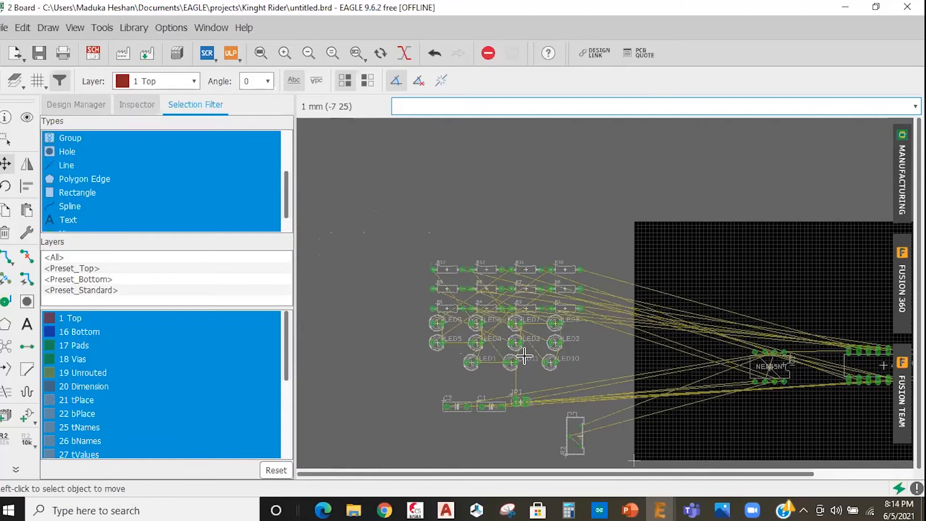
{"action": "scroll", "coordinate": [405, 313], "scroll_direction": "up", "scroll_amount": 2}
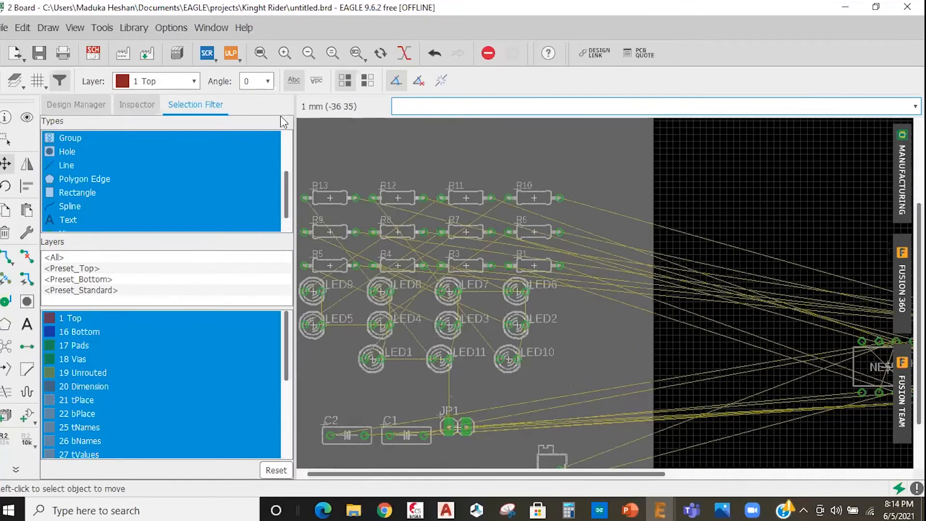
{"action": "scroll", "coordinate": [412, 296], "scroll_direction": "down", "scroll_amount": 2}
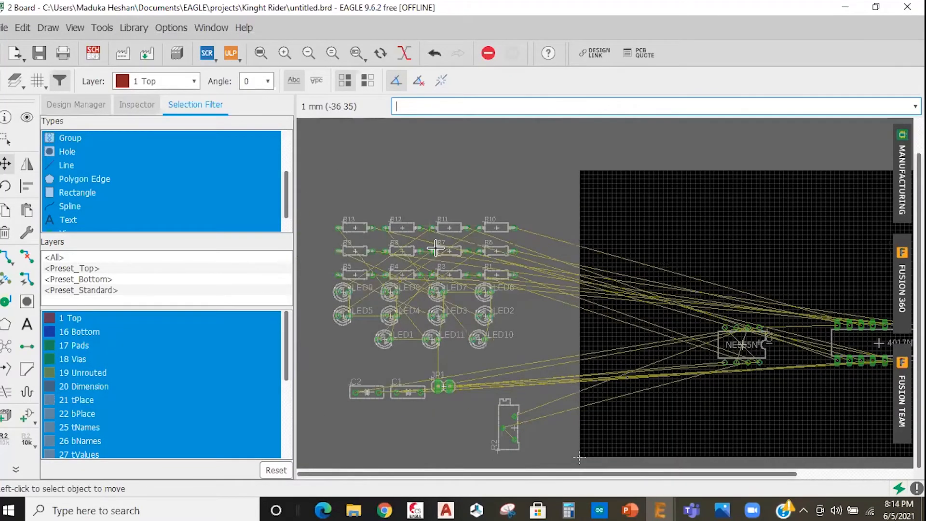
{"action": "left_click", "coordinate": [93, 53]}
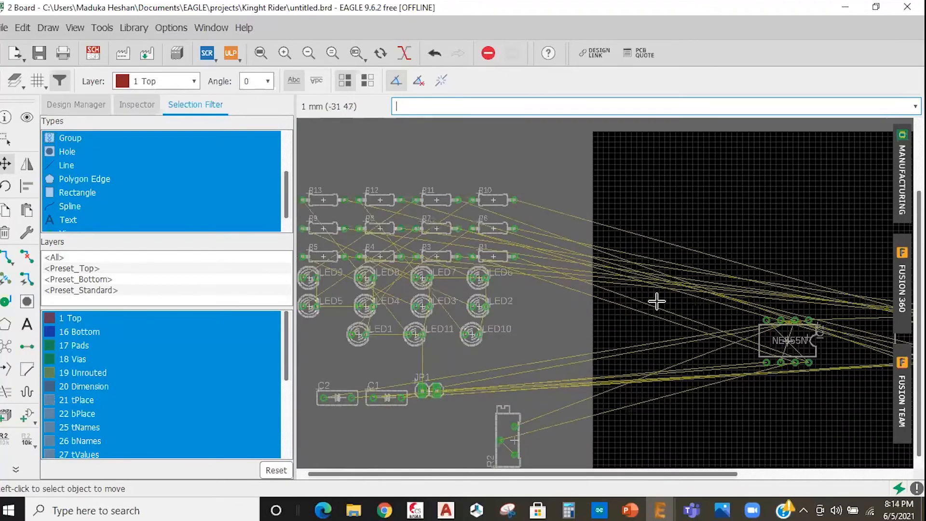
{"action": "scroll", "coordinate": [642, 294], "scroll_direction": "down", "scroll_amount": 3}
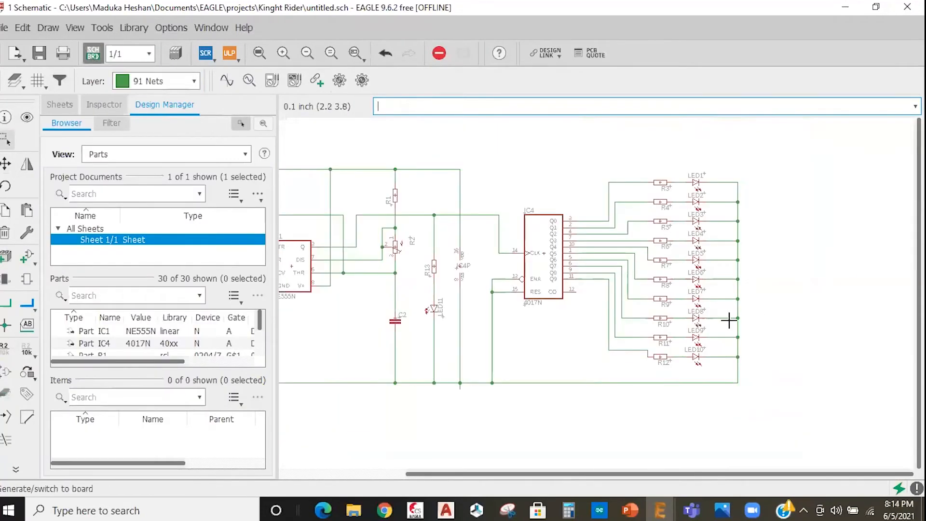
{"action": "left_click", "coordinate": [93, 53]}
{"action": "middle_click_drag", "start_coordinate": [417, 285], "coordinate": [465, 294]}
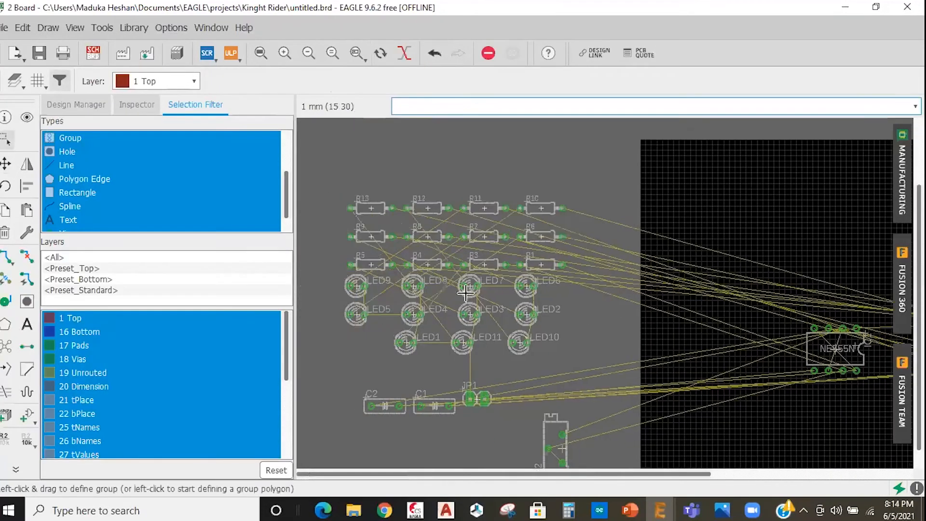
{"action": "scroll", "coordinate": [530, 269], "scroll_direction": "down", "scroll_amount": 2}
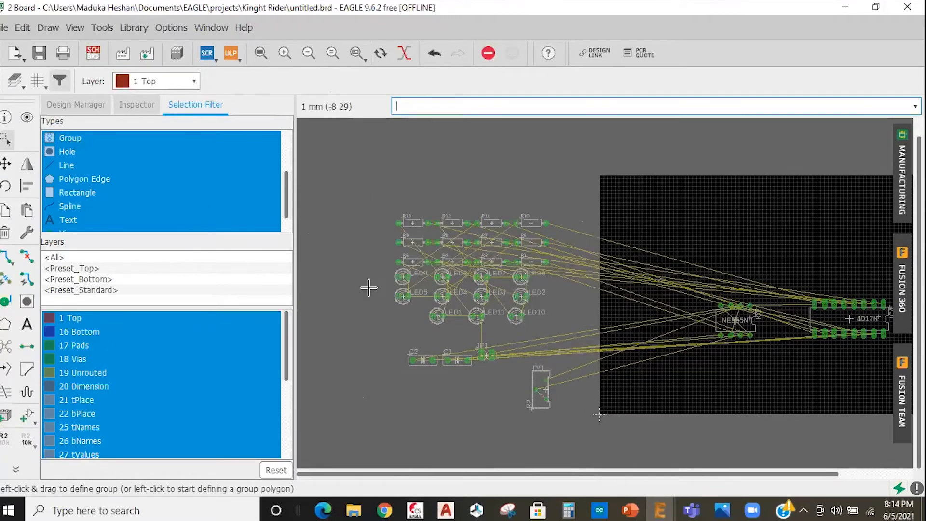
{"action": "scroll", "coordinate": [369, 287], "scroll_direction": "down", "scroll_amount": 1}
{"action": "left_click", "coordinate": [6, 164]}
{"action": "scroll", "coordinate": [521, 299], "scroll_direction": "up", "scroll_amount": 1}
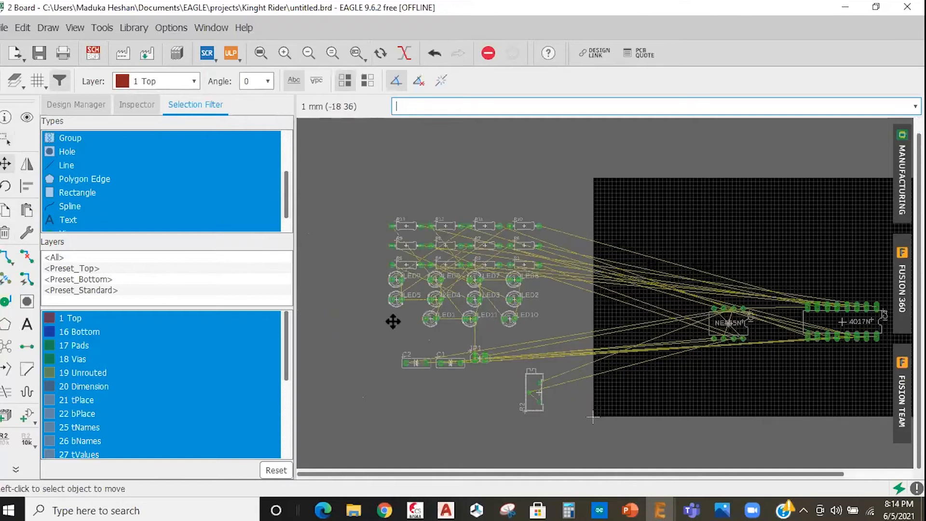
{"action": "scroll", "coordinate": [517, 314], "scroll_direction": "up", "scroll_amount": 2}
{"action": "left_click", "coordinate": [397, 339]}
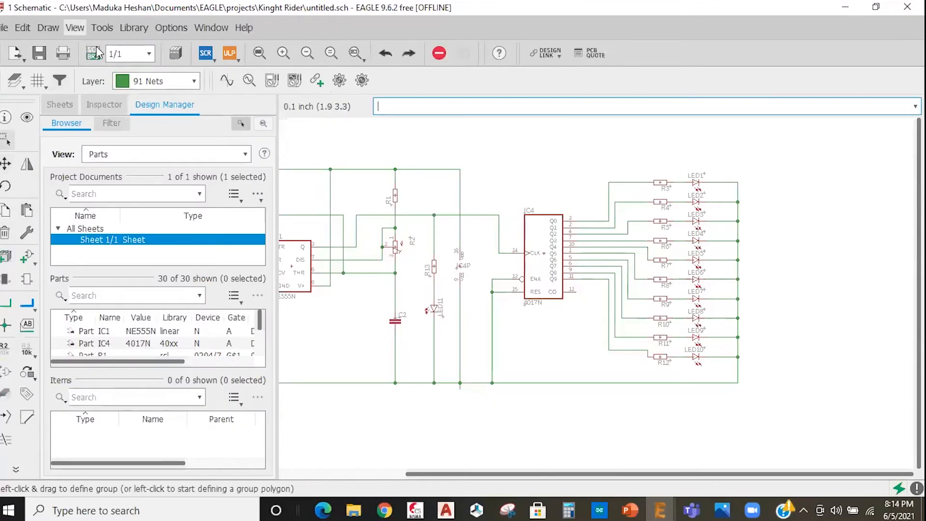
{"action": "left_click", "coordinate": [93, 53]}
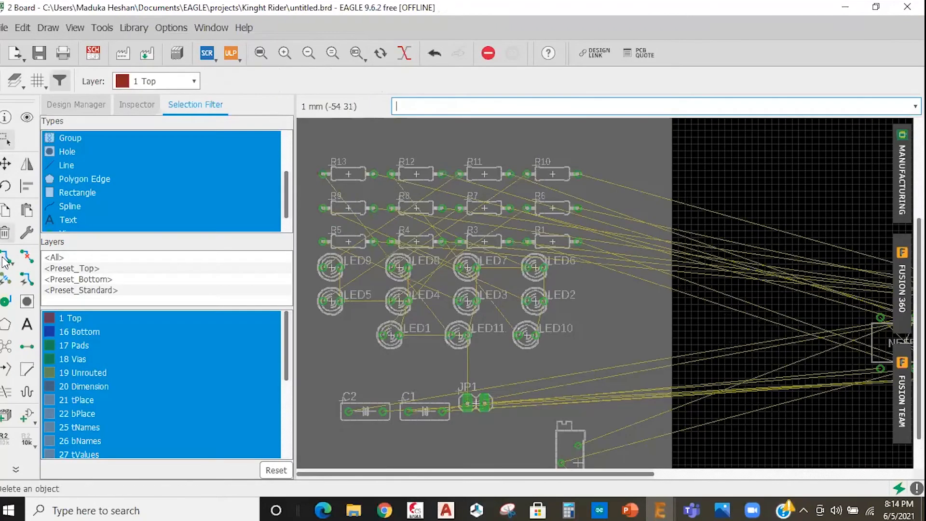
Move LED1 onto the board near its upper-left corner, at about (9 50) mm
{"action": "left_click", "coordinate": [6, 234]}
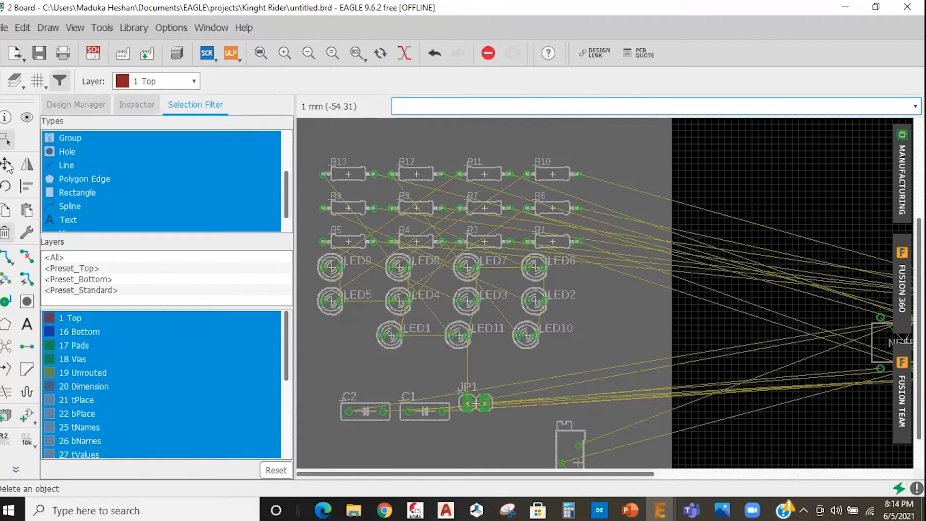
{"action": "left_click", "coordinate": [390, 339]}
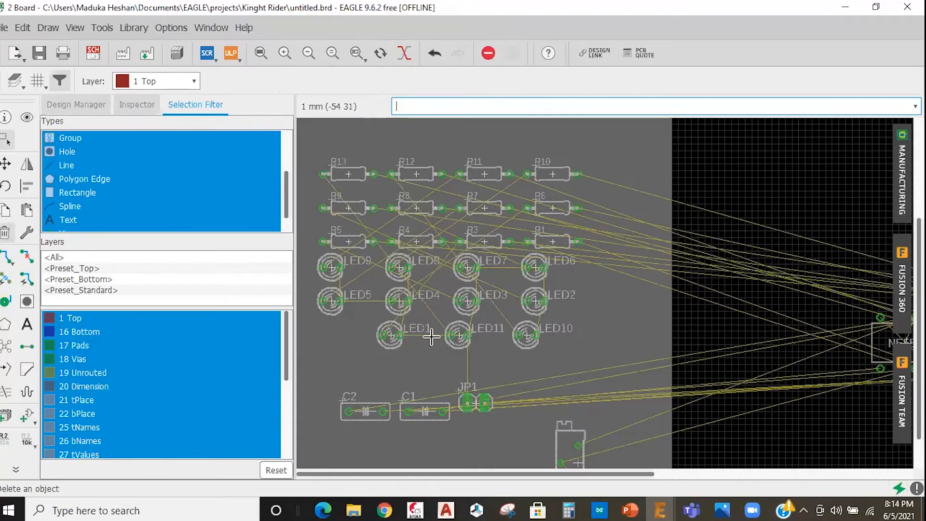
{"action": "scroll", "coordinate": [479, 289], "scroll_direction": "down", "scroll_amount": 1}
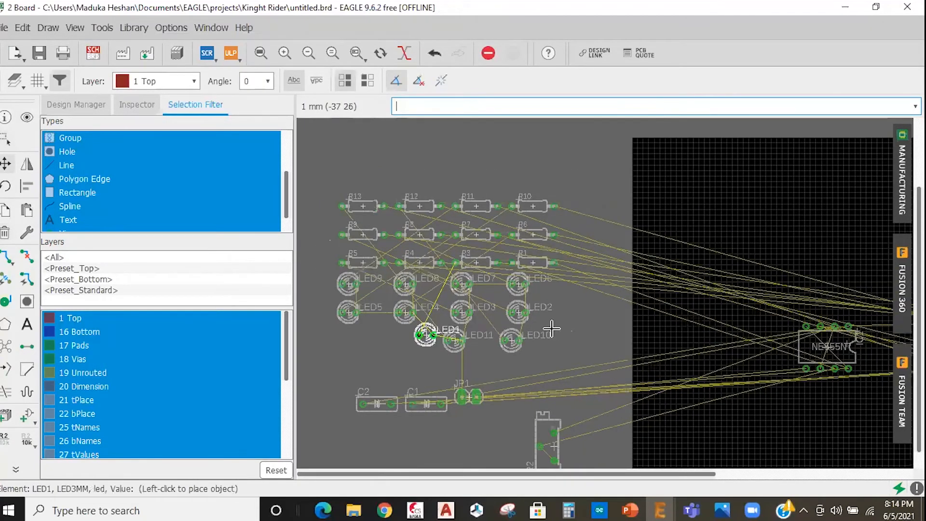
{"action": "scroll", "coordinate": [428, 370], "scroll_direction": "down", "scroll_amount": 1}
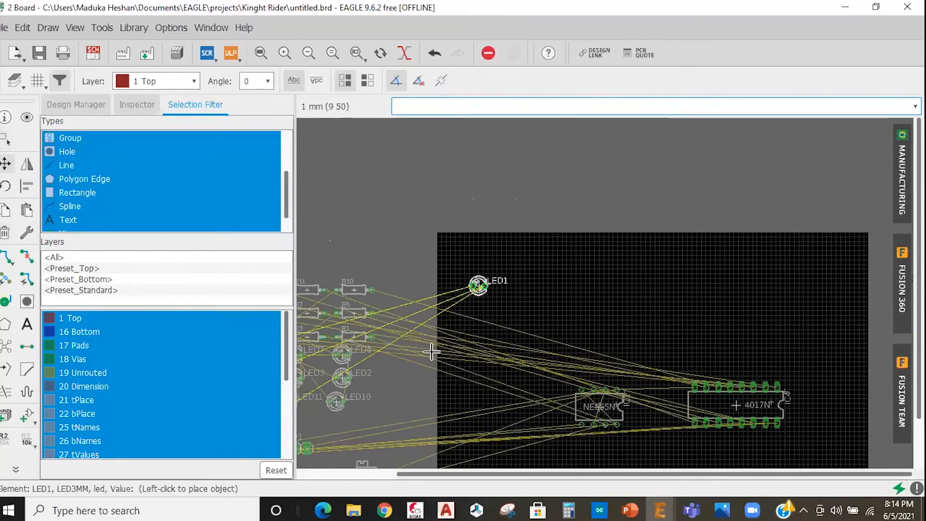
{"action": "left_click", "coordinate": [483, 349]}
Move LED2 onto the board just right of LED1, level with it
{"action": "scroll", "coordinate": [504, 387], "scroll_direction": "up", "scroll_amount": 1}
{"action": "scroll", "coordinate": [747, 266], "scroll_direction": "up", "scroll_amount": 1}
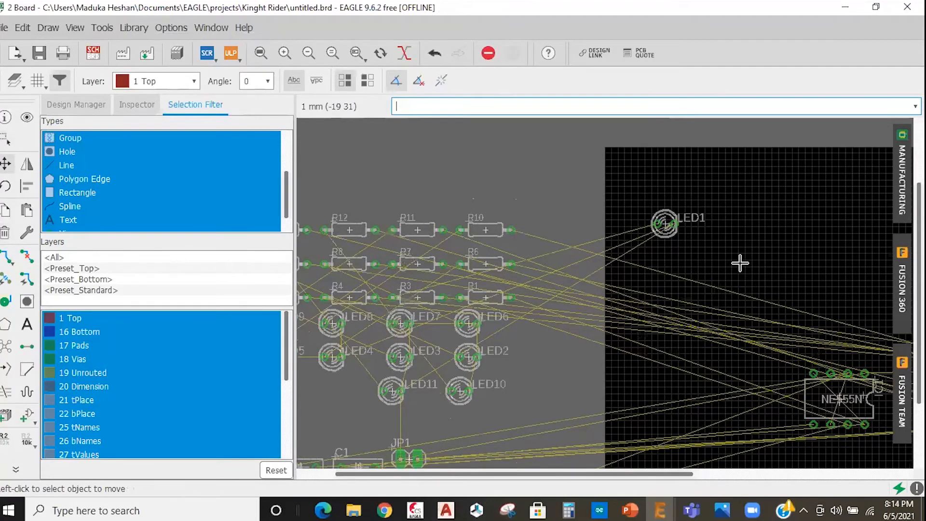
{"action": "left_click", "coordinate": [468, 357]}
{"action": "left_click", "coordinate": [722, 224]}
{"action": "scroll", "coordinate": [511, 309], "scroll_direction": "down", "scroll_amount": 1}
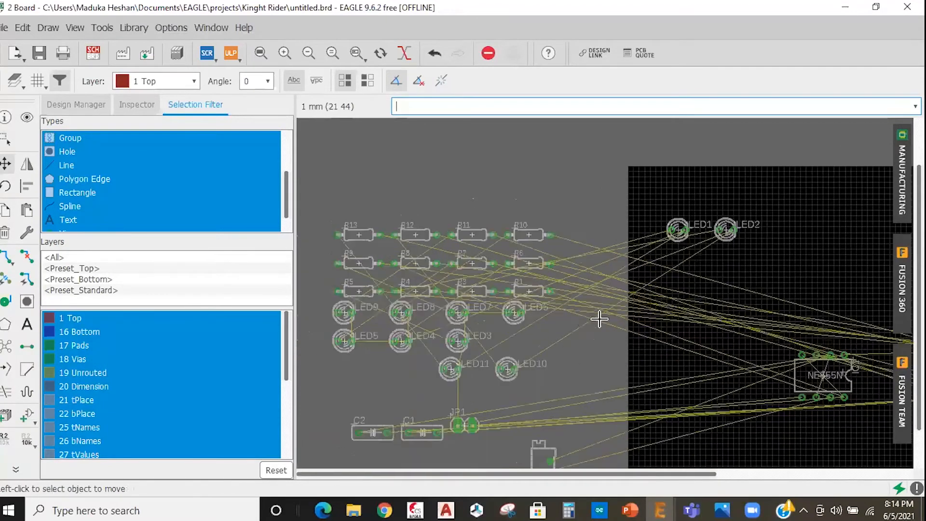
Move LED3 onto the board just right of LED2, level with LED1 and LED2
{"action": "scroll", "coordinate": [467, 331], "scroll_direction": "up", "scroll_amount": 1}
{"action": "left_click", "coordinate": [467, 331]}
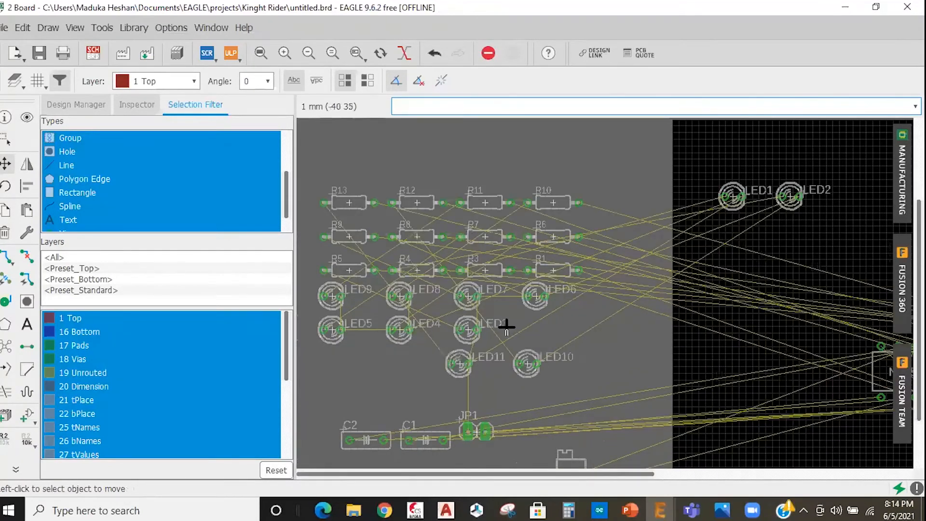
{"action": "scroll", "coordinate": [644, 268], "scroll_direction": "down", "scroll_amount": 2}
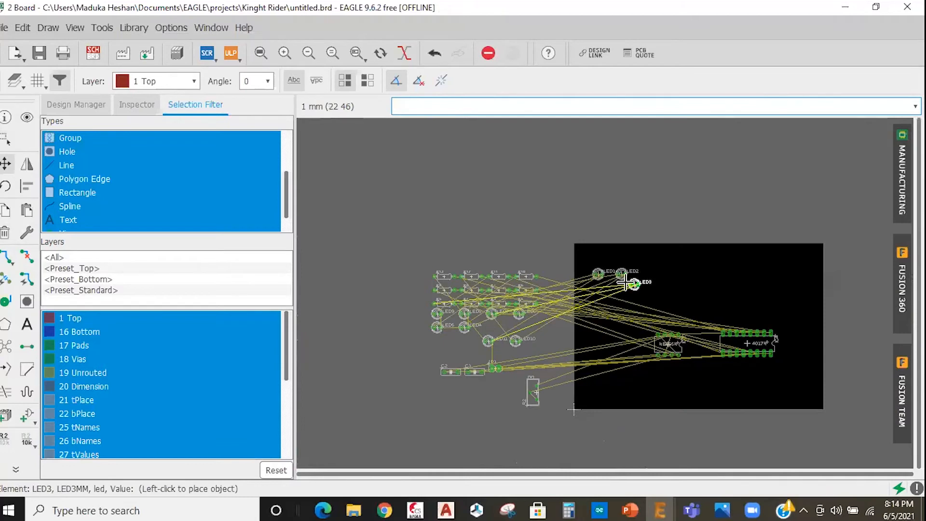
{"action": "scroll", "coordinate": [646, 273], "scroll_direction": "up", "scroll_amount": 5}
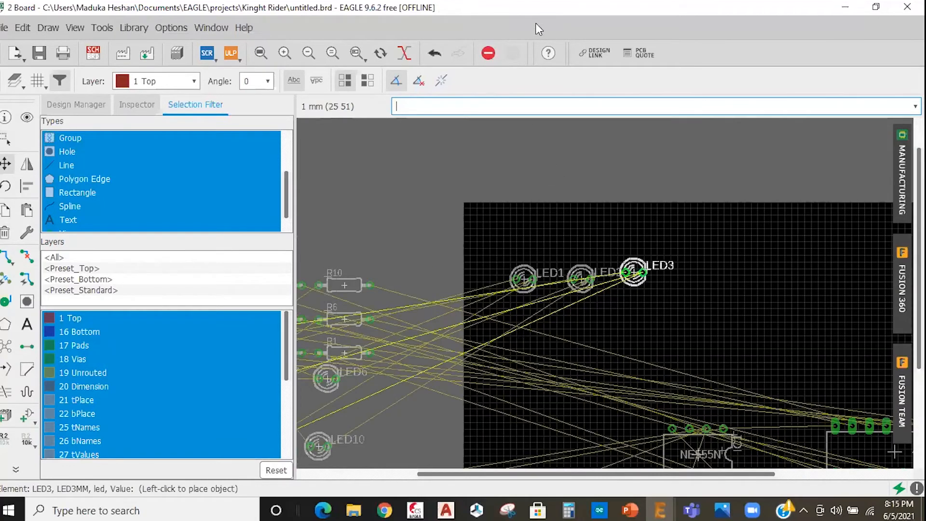
{"action": "left_click", "coordinate": [626, 278]}
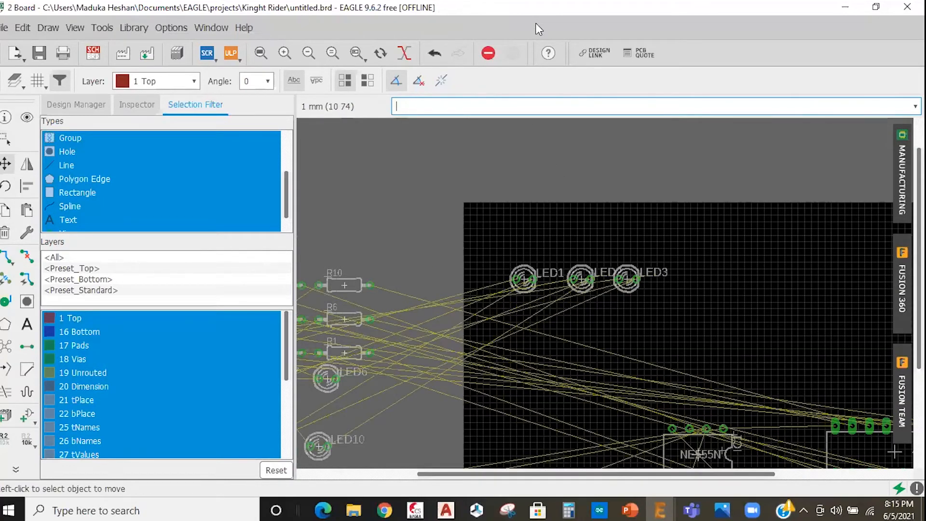
{"action": "left_click", "coordinate": [536, 23]}
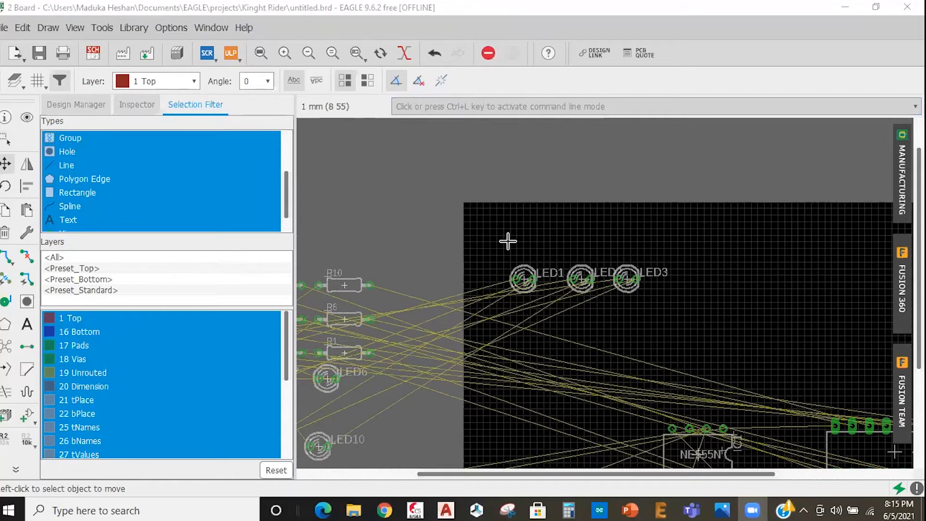
Start the Line command on layer 20 Dimension with a line width of 0.1
{"action": "scroll", "coordinate": [815, 228], "scroll_direction": "down", "scroll_amount": 1}
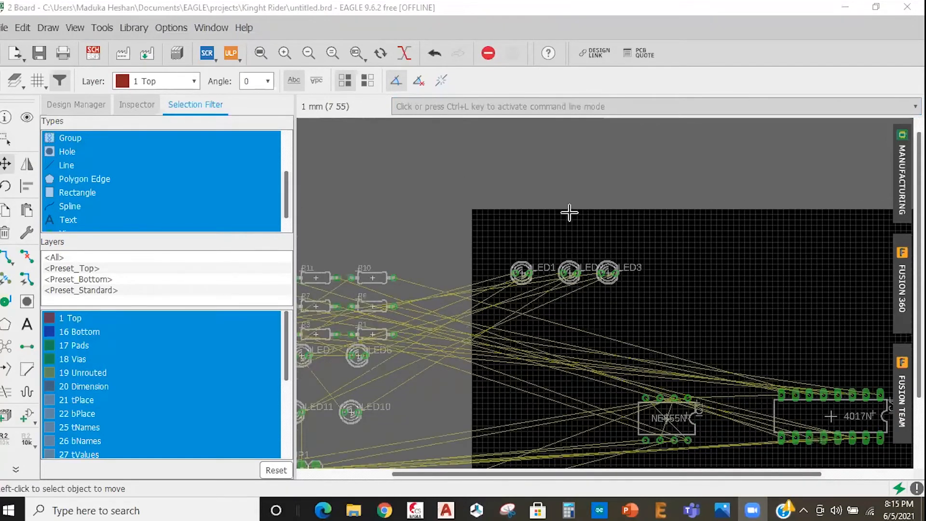
{"action": "scroll", "coordinate": [578, 221], "scroll_direction": "down", "scroll_amount": 1}
{"action": "scroll", "coordinate": [502, 262], "scroll_direction": "down", "scroll_amount": 4}
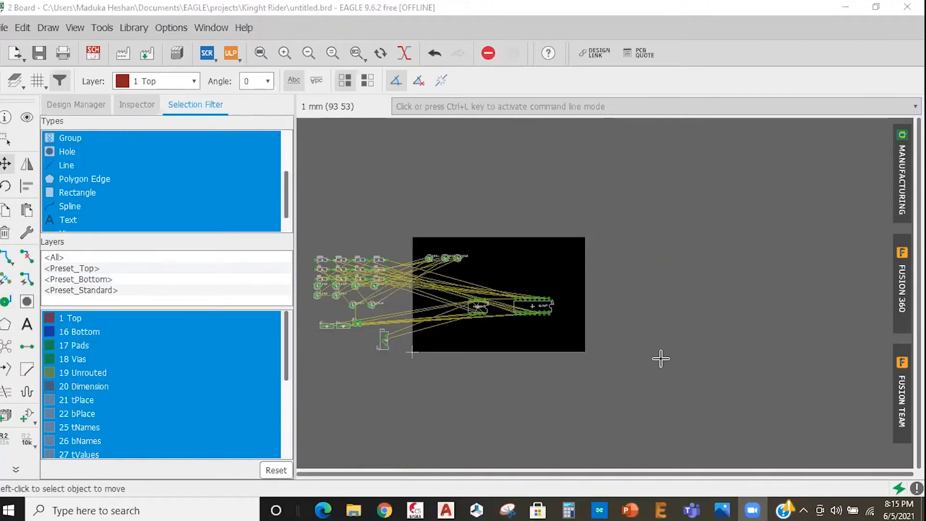
{"action": "scroll", "coordinate": [611, 262], "scroll_direction": "up", "scroll_amount": 3}
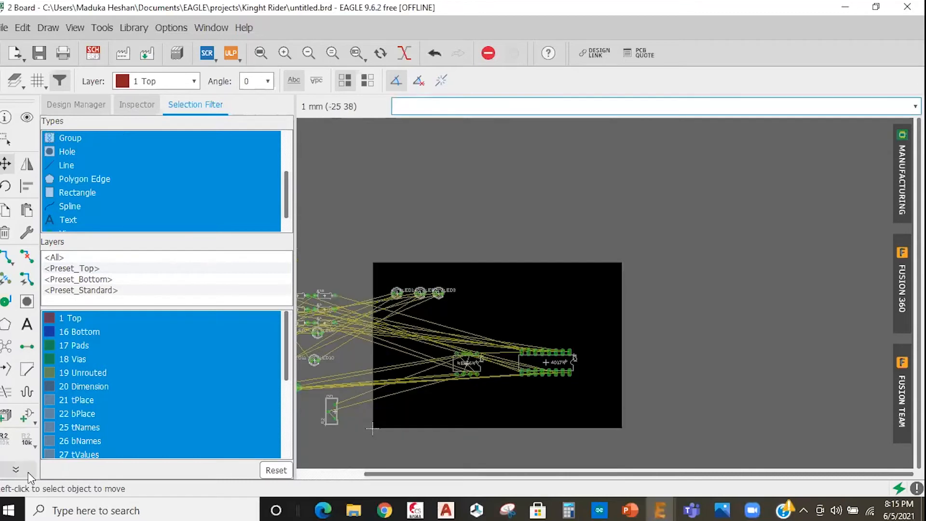
{"action": "left_click", "coordinate": [16, 469]}
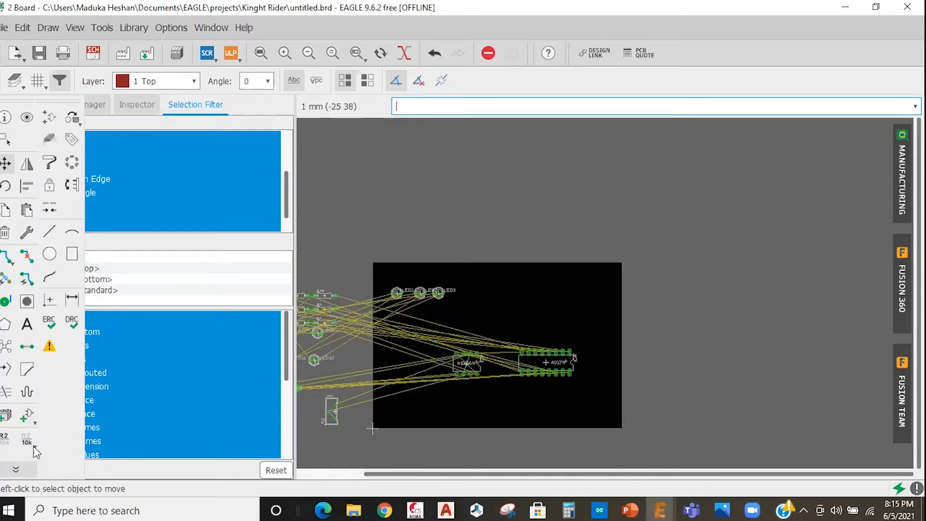
{"action": "left_click", "coordinate": [50, 235]}
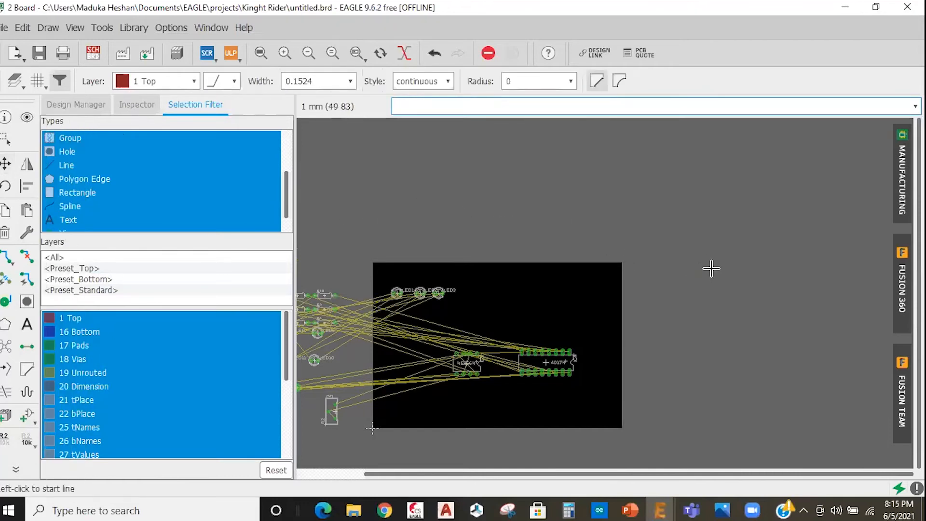
{"action": "scroll", "coordinate": [622, 262], "scroll_direction": "down", "scroll_amount": 3}
{"action": "scroll", "coordinate": [666, 261], "scroll_direction": "up", "scroll_amount": 4}
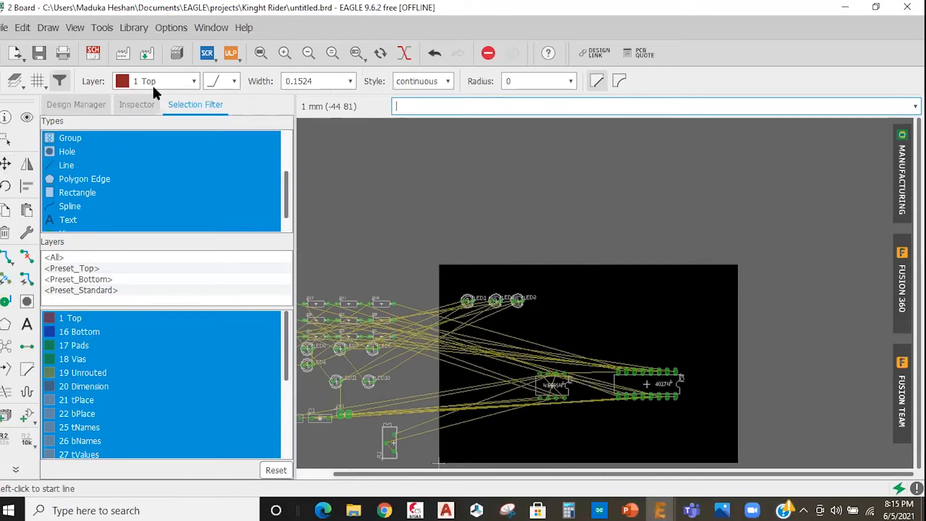
{"action": "left_click", "coordinate": [188, 80]}
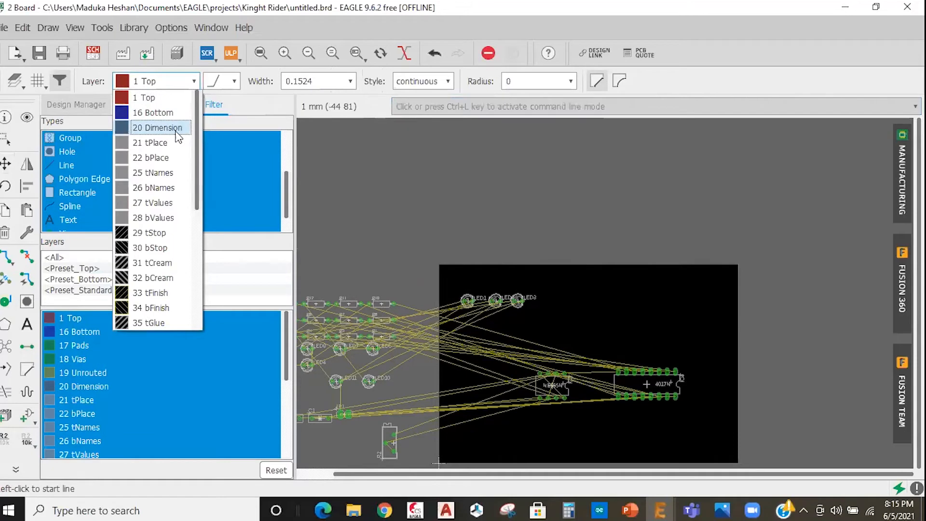
{"action": "middle_click_drag", "start_coordinate": [520, 265], "coordinate": [416, 243]}
{"action": "scroll", "coordinate": [536, 250], "scroll_direction": "up", "scroll_amount": 1}
{"action": "scroll", "coordinate": [576, 250], "scroll_direction": "up", "scroll_amount": 1}
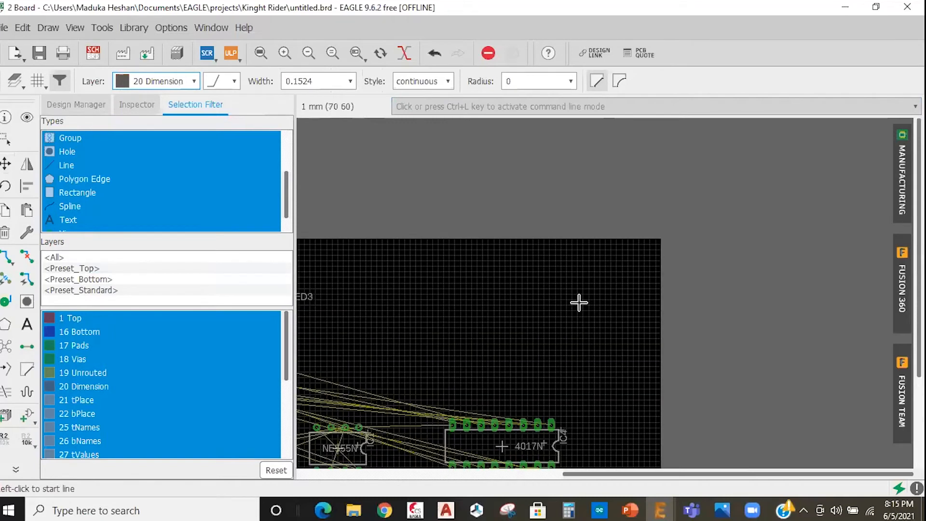
{"action": "left_click", "coordinate": [577, 265]}
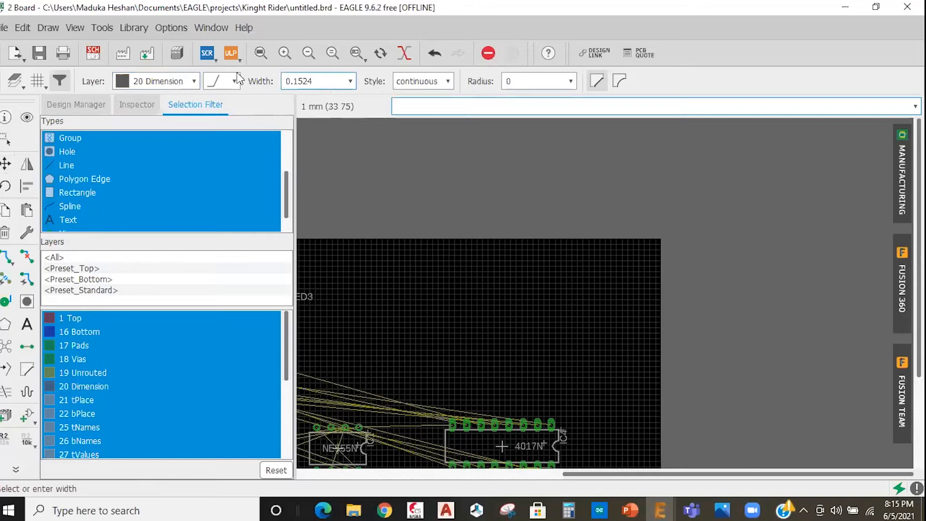
{"action": "type", "text": "0.1"}
{"action": "key", "text": "Return"}
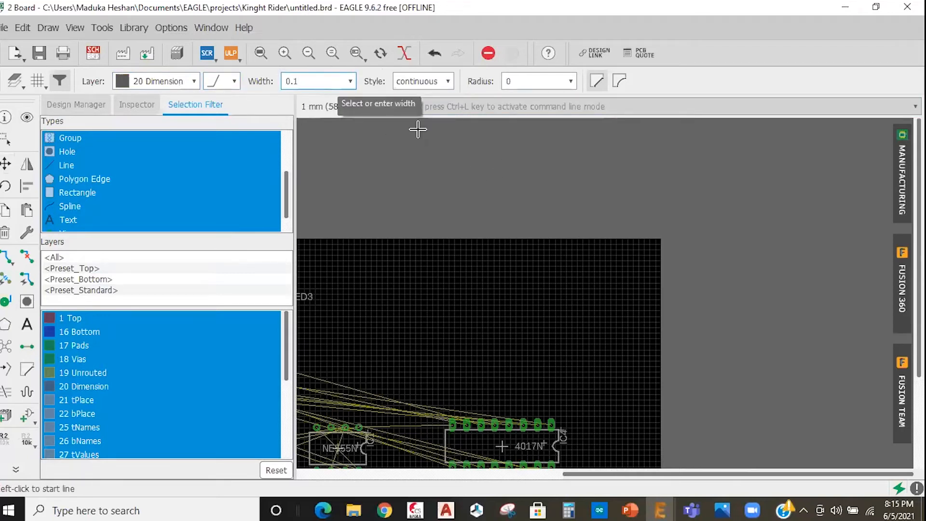
Draw a bent outline across the board's upper-right corner, from top edge to right edge, and delete the leftover edge segments outside it
{"action": "scroll", "coordinate": [576, 243], "scroll_direction": "up", "scroll_amount": 2}
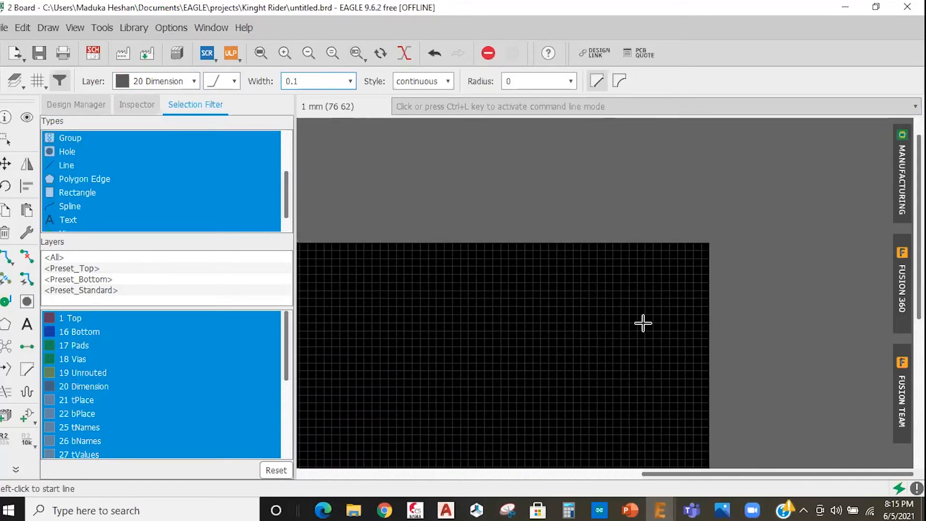
{"action": "left_click", "coordinate": [616, 336]}
{"action": "scroll", "coordinate": [618, 338], "scroll_direction": "down", "scroll_amount": 2}
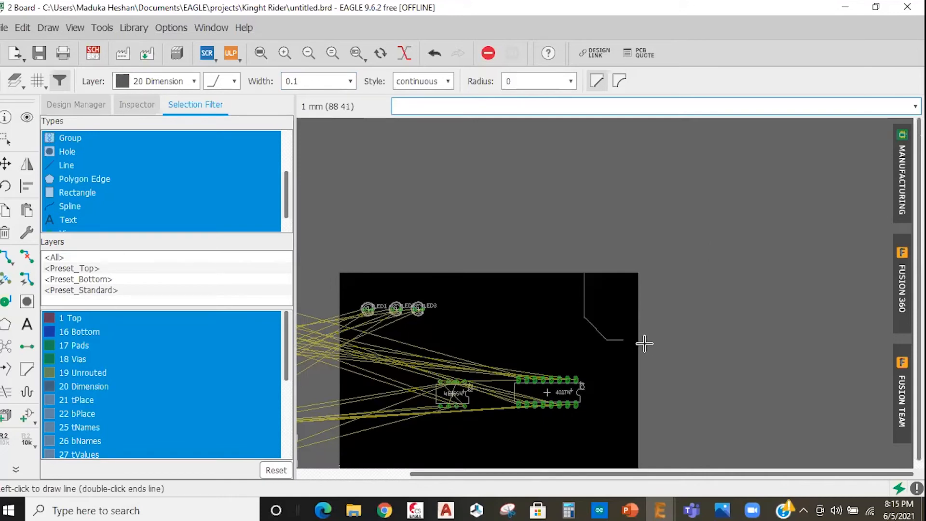
{"action": "scroll", "coordinate": [657, 344], "scroll_direction": "up", "scroll_amount": 1}
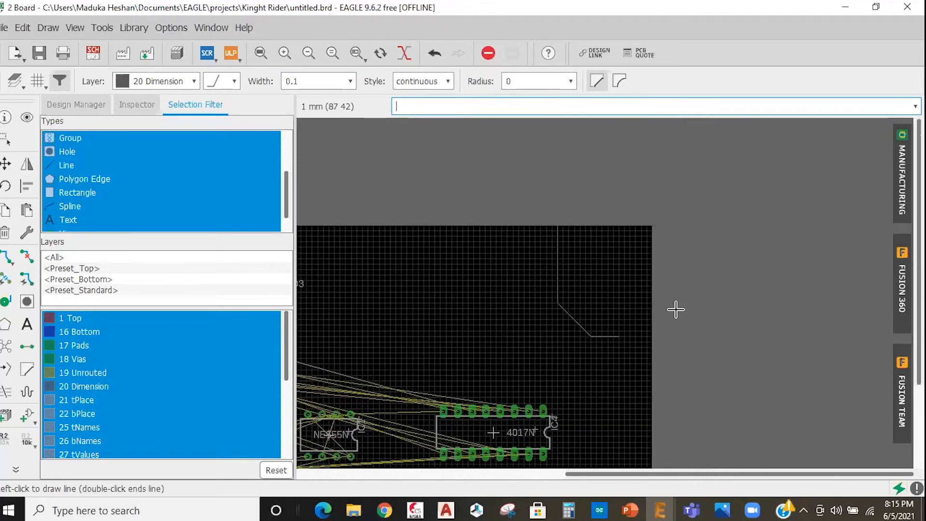
{"action": "scroll", "coordinate": [622, 318], "scroll_direction": "up", "scroll_amount": 1}
{"action": "double_click", "coordinate": [659, 342]}
{"action": "scroll", "coordinate": [687, 312], "scroll_direction": "down", "scroll_amount": 4}
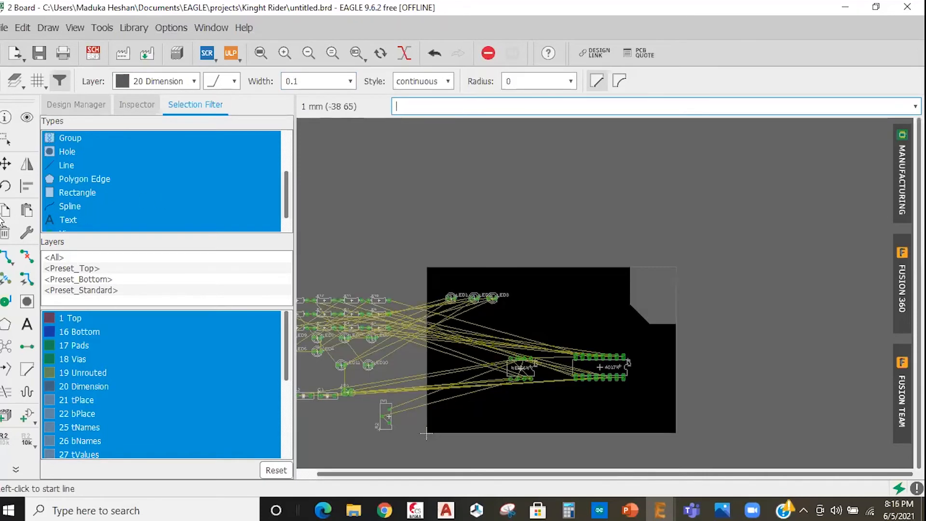
{"action": "left_click", "coordinate": [4, 233]}
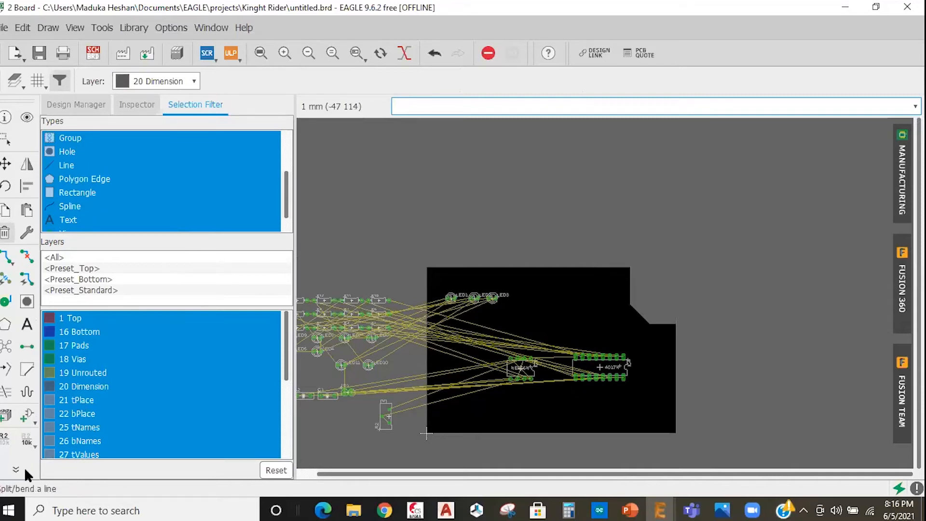
Draw a Dimension-layer circle centred above the board so that it overlaps the board's top edge
{"action": "scroll", "coordinate": [328, 222], "scroll_direction": "down", "scroll_amount": 2}
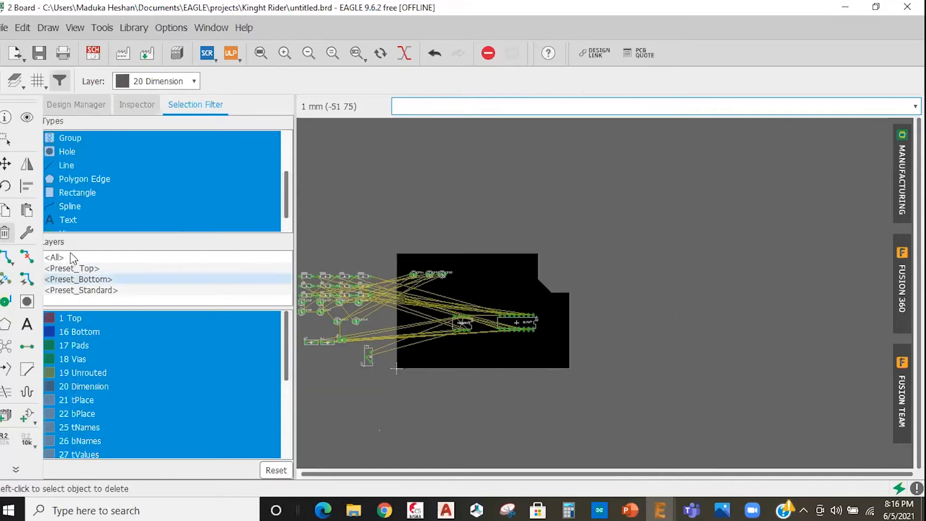
{"action": "left_click", "coordinate": [16, 469]}
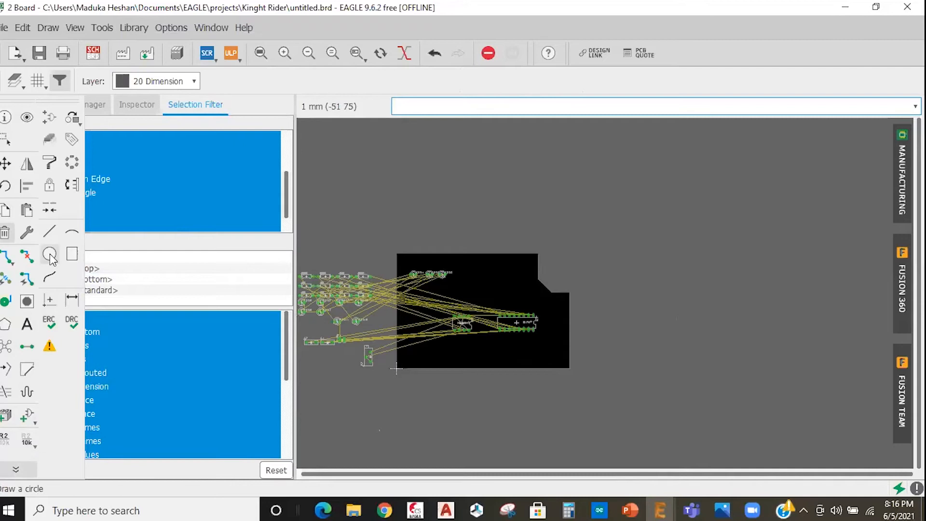
{"action": "left_click", "coordinate": [51, 256]}
{"action": "scroll", "coordinate": [440, 230], "scroll_direction": "down", "scroll_amount": 3}
{"action": "scroll", "coordinate": [455, 197], "scroll_direction": "up", "scroll_amount": 2}
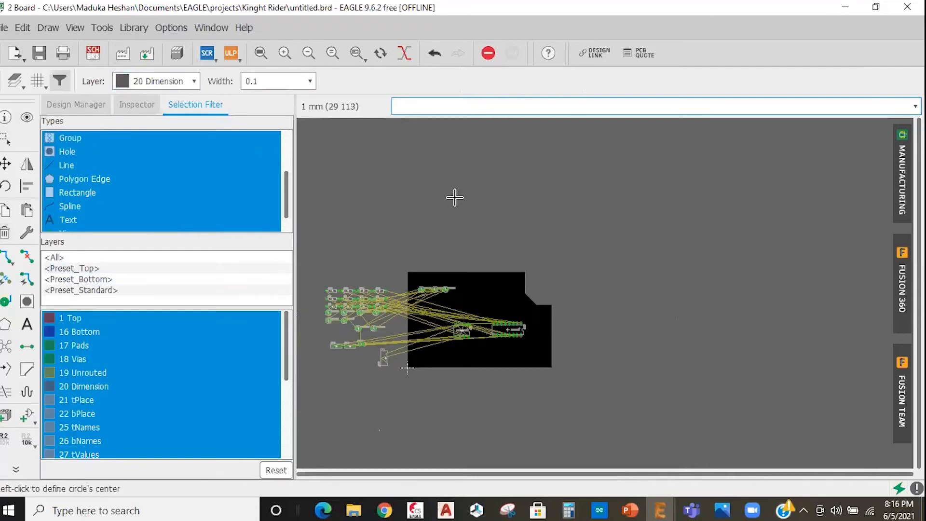
{"action": "scroll", "coordinate": [454, 197], "scroll_direction": "up", "scroll_amount": 3}
{"action": "left_click", "coordinate": [481, 283]}
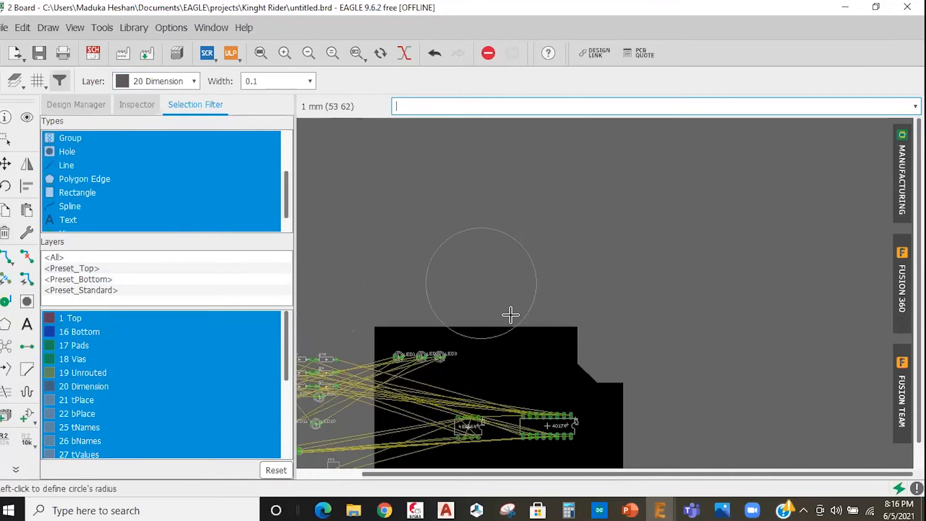
{"action": "left_click", "coordinate": [527, 331]}
{"action": "left_click", "coordinate": [519, 332]}
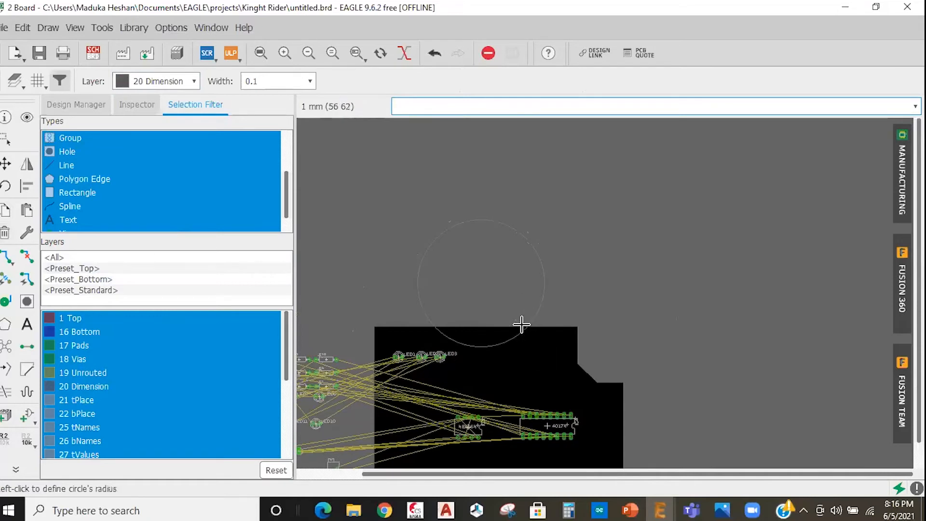
{"action": "scroll", "coordinate": [484, 269], "scroll_direction": "down", "scroll_amount": 1}
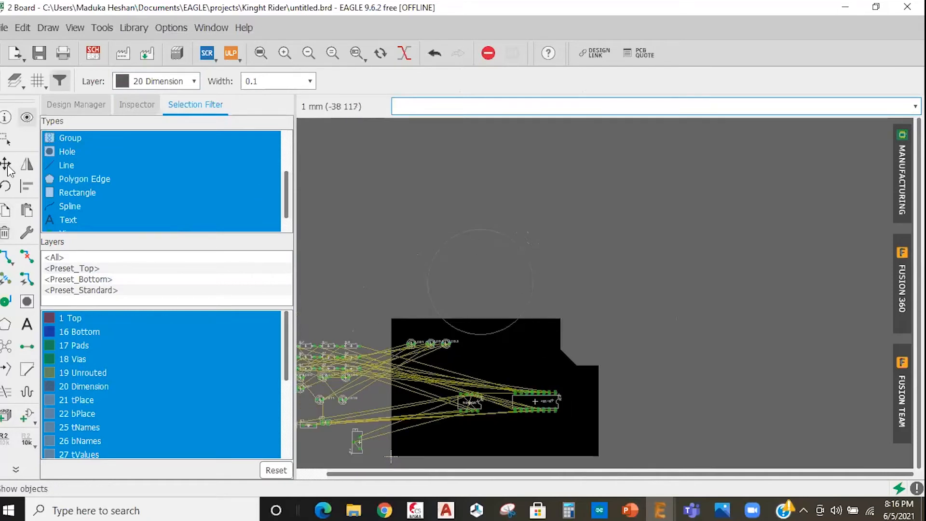
Delete the circle overlapping the board's top edge
{"action": "left_click", "coordinate": [4, 233]}
{"action": "left_click", "coordinate": [495, 229]}
{"action": "scroll", "coordinate": [549, 333], "scroll_direction": "down", "scroll_amount": 1}
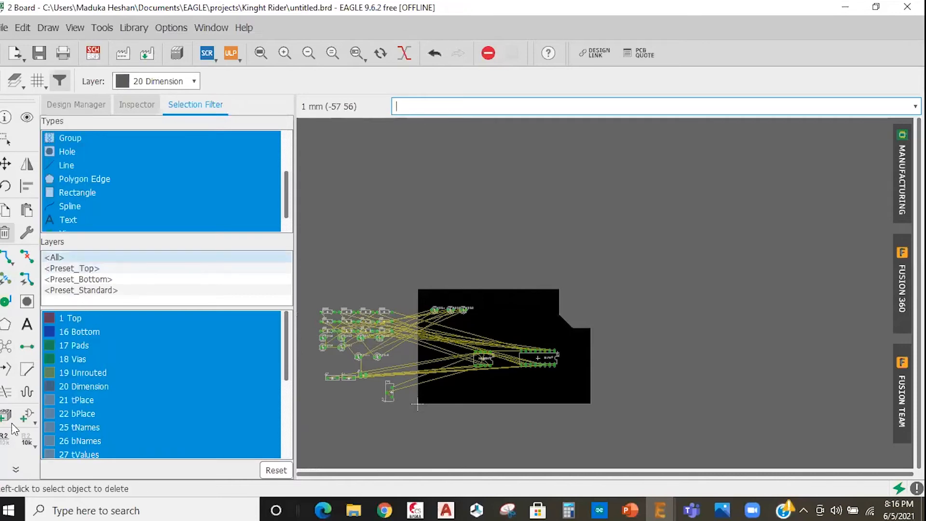
Draw another circle on the Dimension layer, centred above the board and dipping slightly below its top edge
{"action": "left_click", "coordinate": [17, 471]}
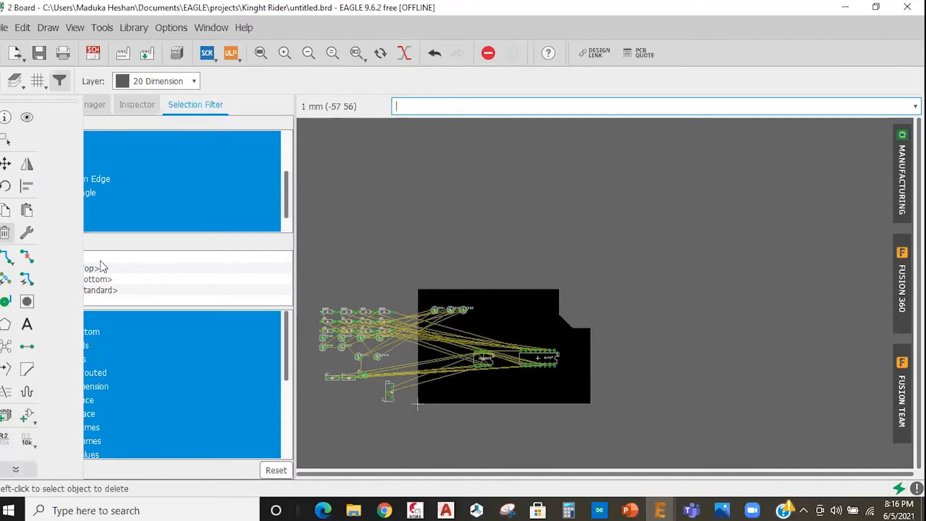
{"action": "left_click", "coordinate": [19, 472]}
{"action": "left_click", "coordinate": [71, 255]}
{"action": "scroll", "coordinate": [438, 251], "scroll_direction": "up", "scroll_amount": 1}
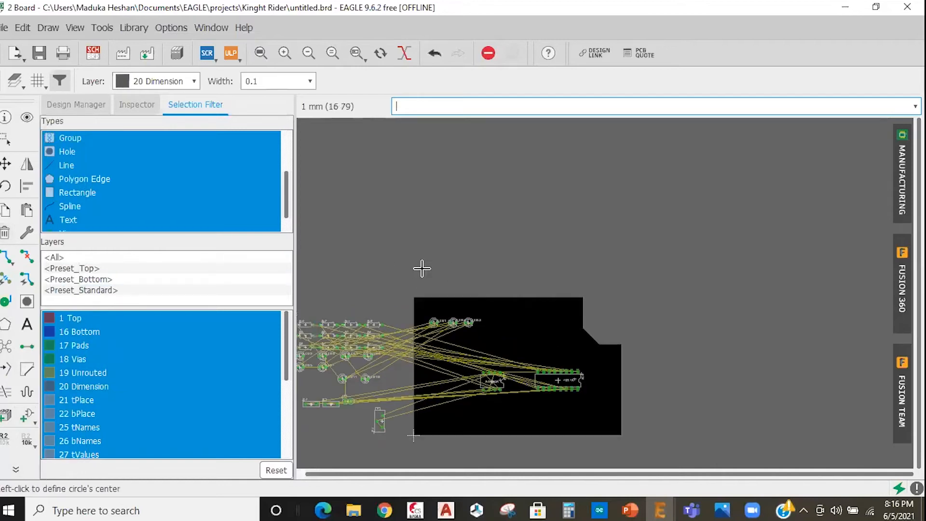
{"action": "scroll", "coordinate": [448, 261], "scroll_direction": "up", "scroll_amount": 1}
{"action": "left_click", "coordinate": [531, 277]}
{"action": "scroll", "coordinate": [562, 322], "scroll_direction": "up", "scroll_amount": 1}
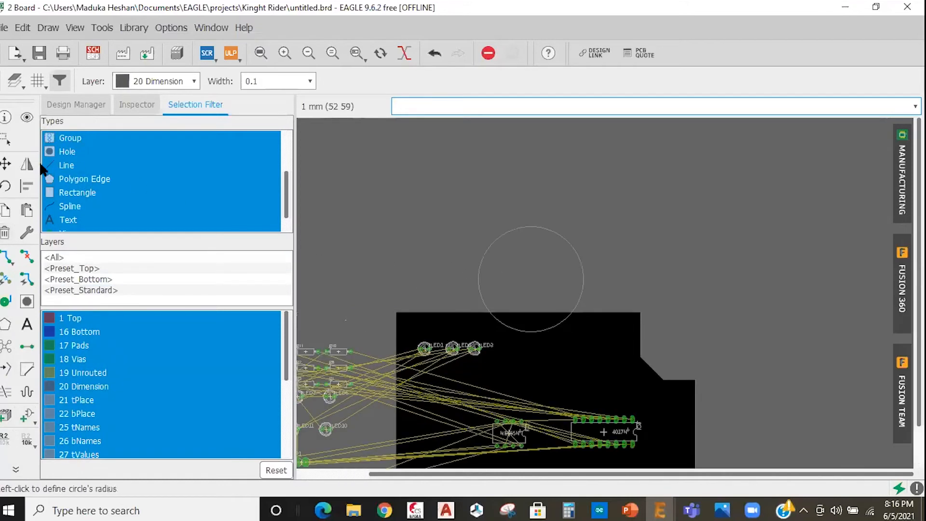
Delete the board's top outline segment that crosses the circle
{"action": "left_click", "coordinate": [5, 233]}
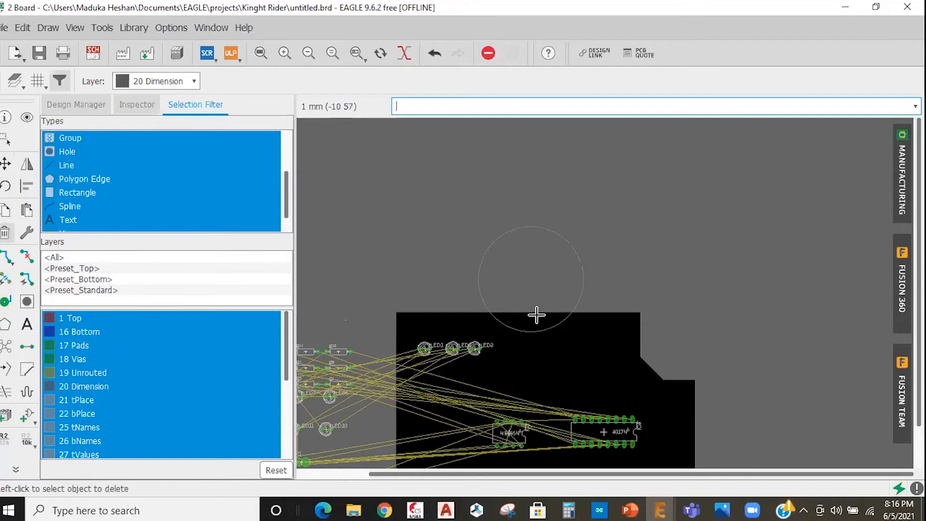
{"action": "left_click", "coordinate": [540, 317]}
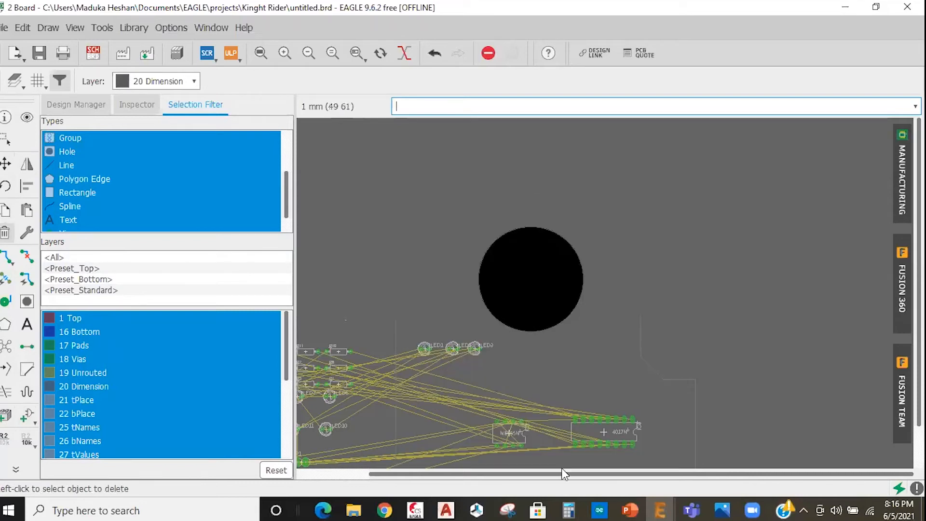
{"action": "scroll", "coordinate": [538, 321], "scroll_direction": "down", "scroll_amount": 1}
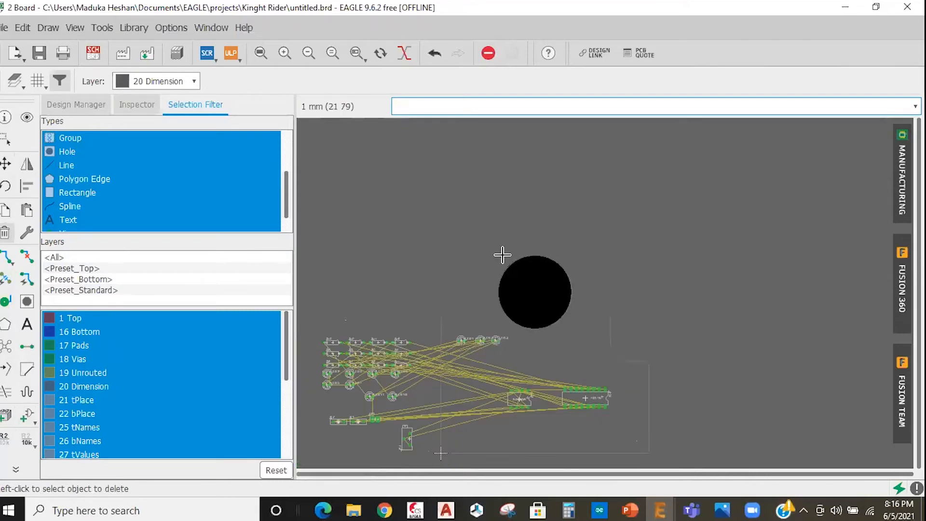
Switch from the board to the schematic to view the 4017N outputs and their LEDs
{"action": "left_click", "coordinate": [184, 2]}
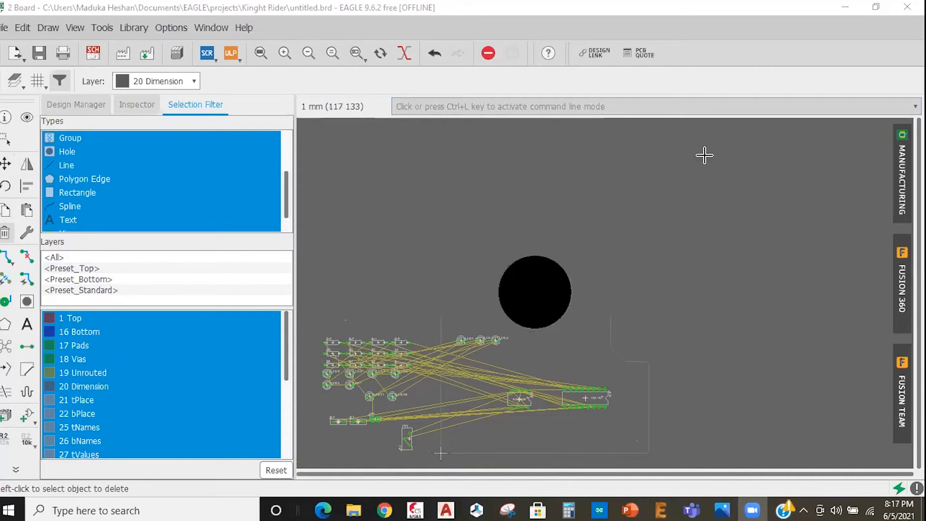
{"action": "left_click", "coordinate": [90, 52]}
{"action": "left_click", "coordinate": [89, 53]}
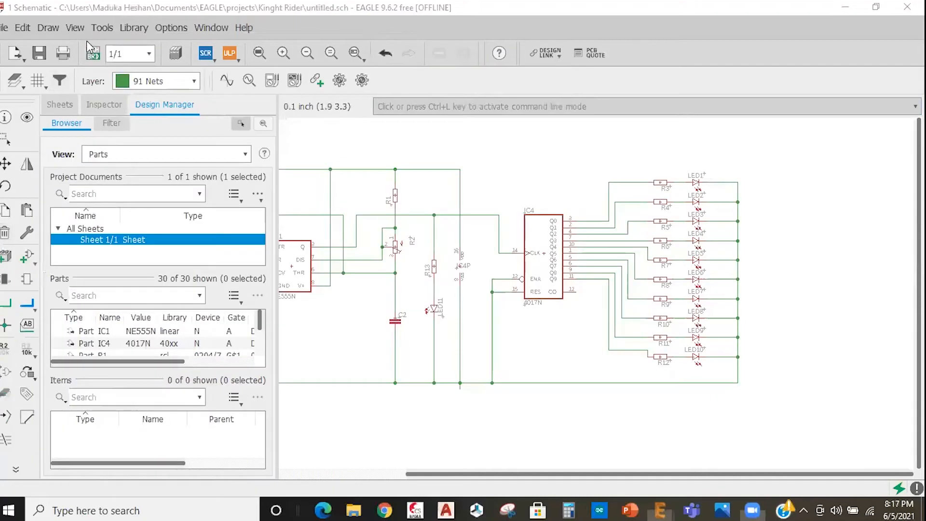
Return to the board and undo the circle and outline edits back to the plain rectangular outline
{"action": "left_click", "coordinate": [92, 53]}
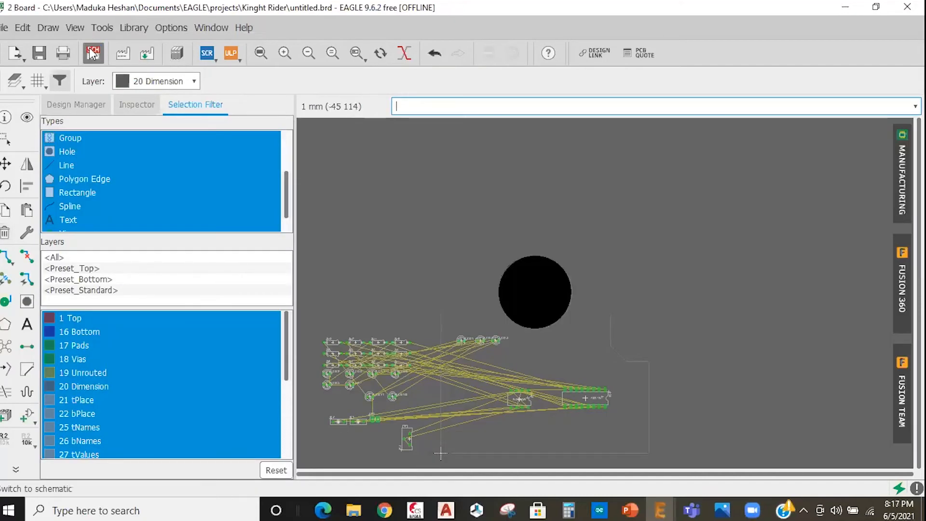
{"action": "left_click", "coordinate": [92, 54]}
{"action": "left_click", "coordinate": [95, 54]}
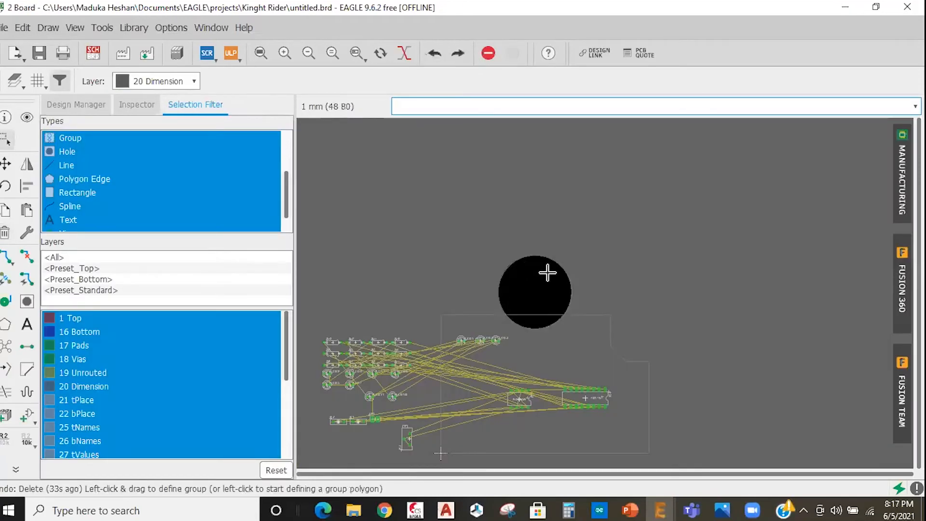
{"action": "key", "text": "ctrl+z"}
{"action": "key", "text": "ctrl+z"}
{"action": "key", "text": "ctrl+z"}
{"action": "key", "text": "ctrl+z"}
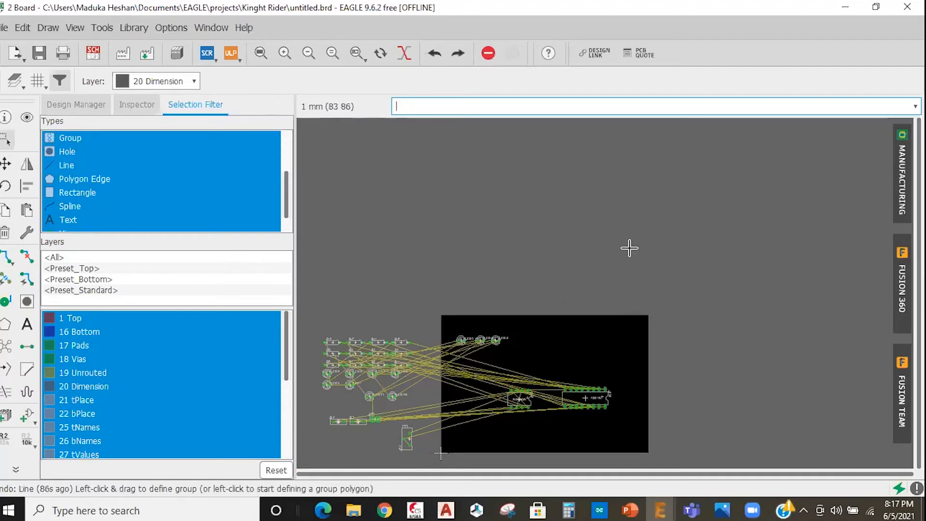
Move LED4 onto the board and place it beside LED3 in the LED row
{"action": "scroll", "coordinate": [581, 182], "scroll_direction": "down", "scroll_amount": 2}
{"action": "scroll", "coordinate": [587, 297], "scroll_direction": "up", "scroll_amount": 2}
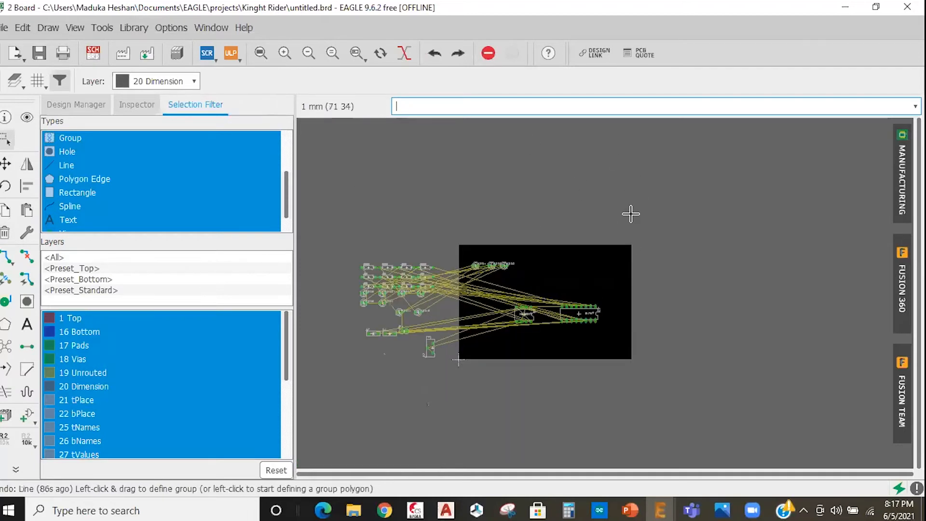
{"action": "scroll", "coordinate": [589, 299], "scroll_direction": "up", "scroll_amount": 2}
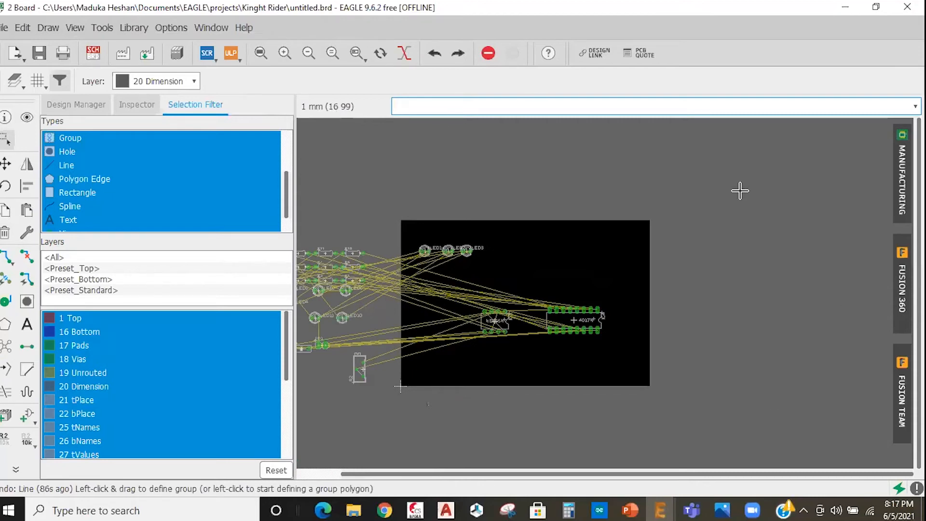
{"action": "scroll", "coordinate": [731, 269], "scroll_direction": "up", "scroll_amount": 2}
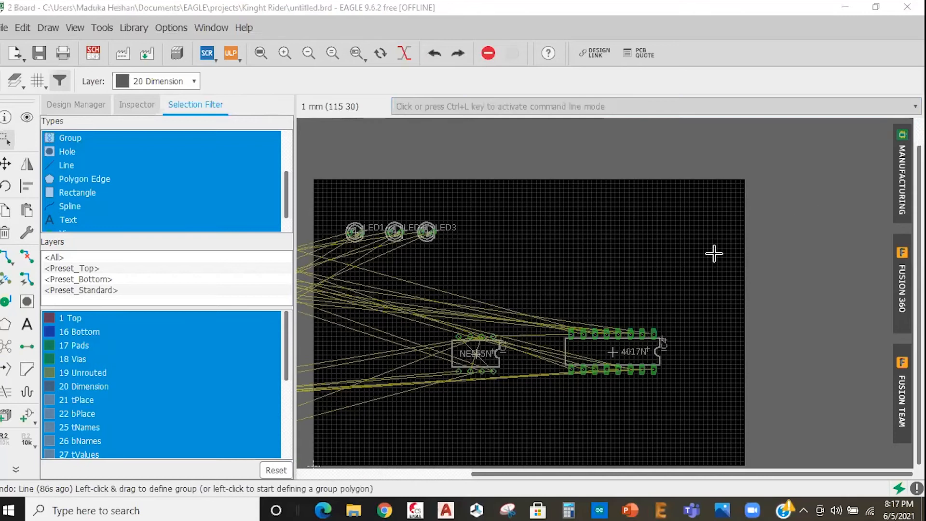
{"action": "scroll", "coordinate": [772, 247], "scroll_direction": "down", "scroll_amount": 1}
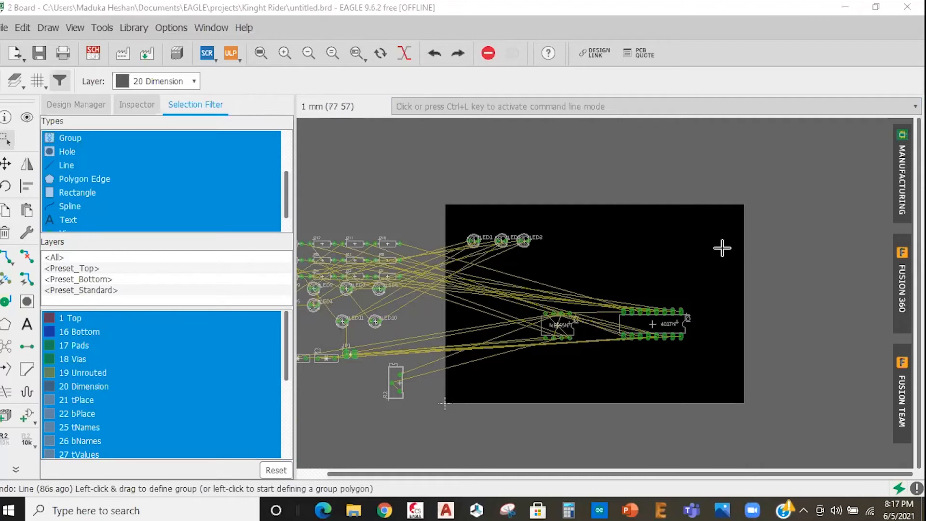
{"action": "scroll", "coordinate": [757, 233], "scroll_direction": "down", "scroll_amount": 1}
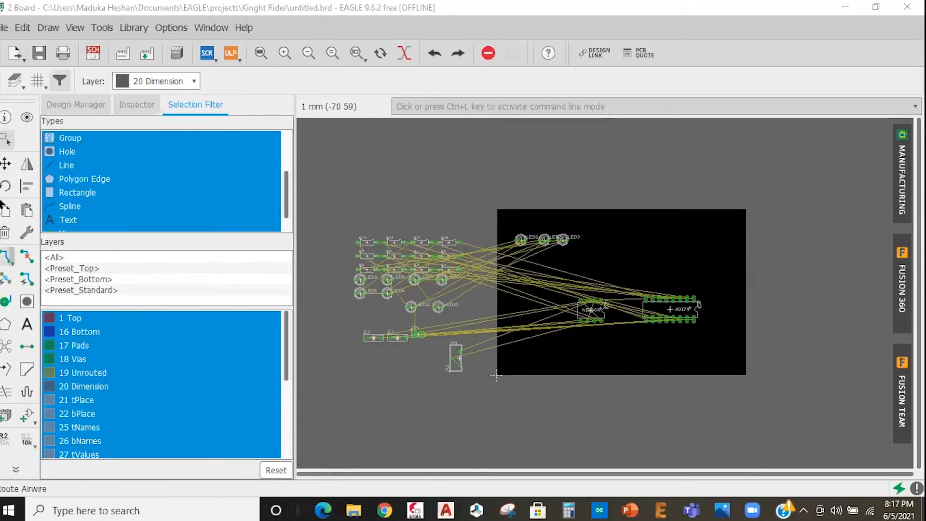
{"action": "left_click", "coordinate": [5, 163]}
{"action": "scroll", "coordinate": [432, 286], "scroll_direction": "up", "scroll_amount": 1}
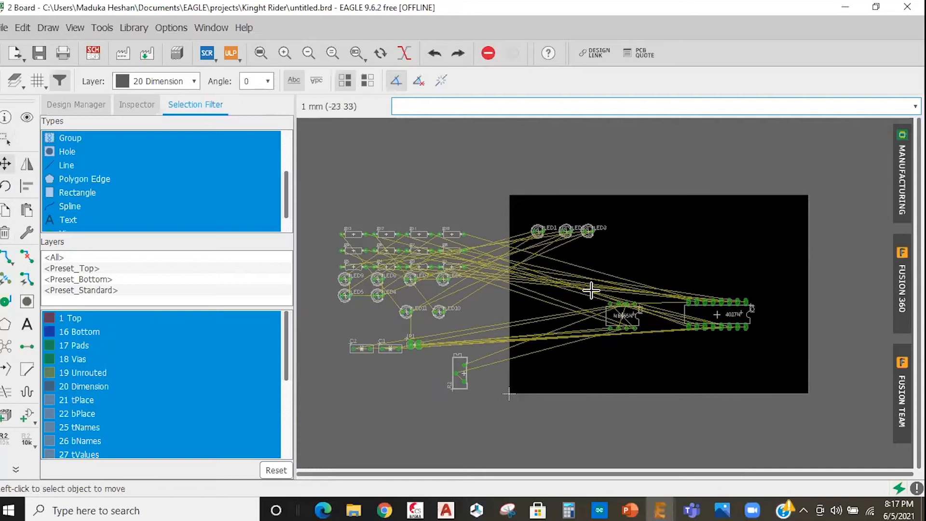
{"action": "scroll", "coordinate": [412, 279], "scroll_direction": "up", "scroll_amount": 2}
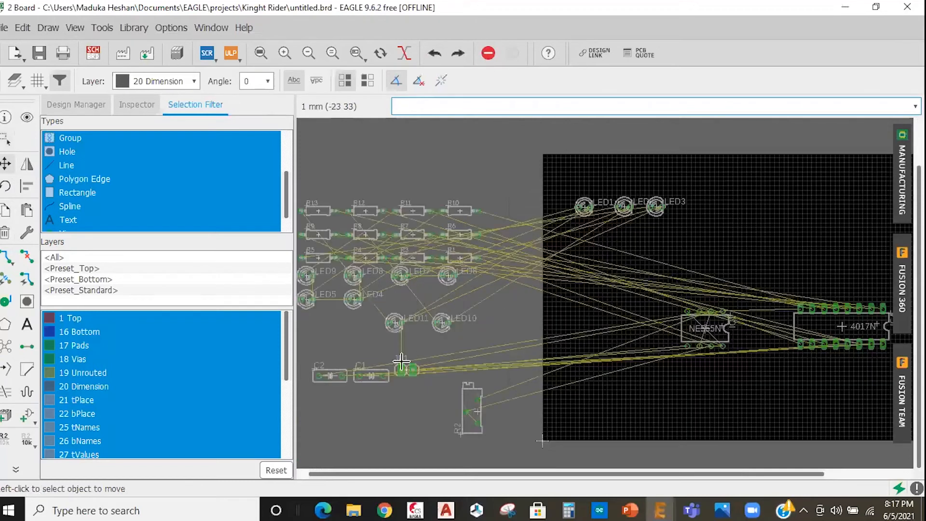
{"action": "scroll", "coordinate": [635, 252], "scroll_direction": "up", "scroll_amount": 1}
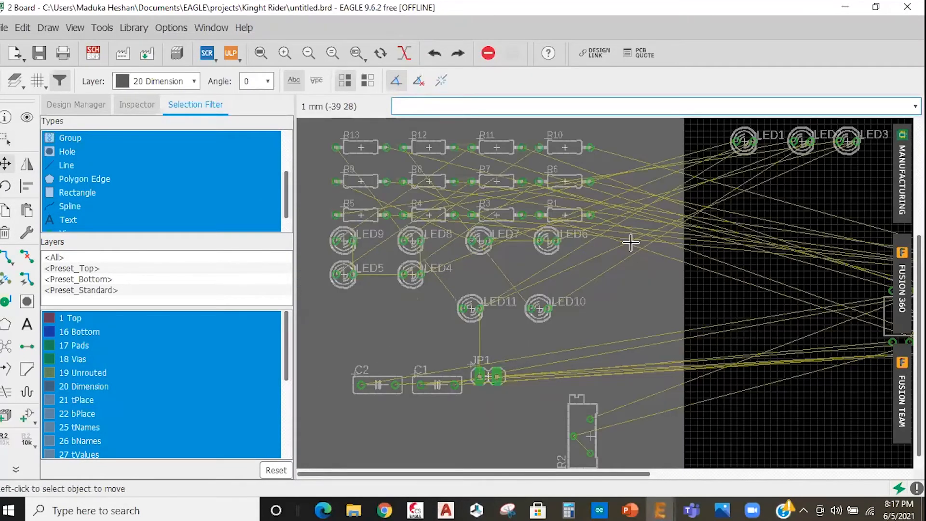
{"action": "scroll", "coordinate": [614, 260], "scroll_direction": "down", "scroll_amount": 4}
{"action": "left_click", "coordinate": [595, 283]}
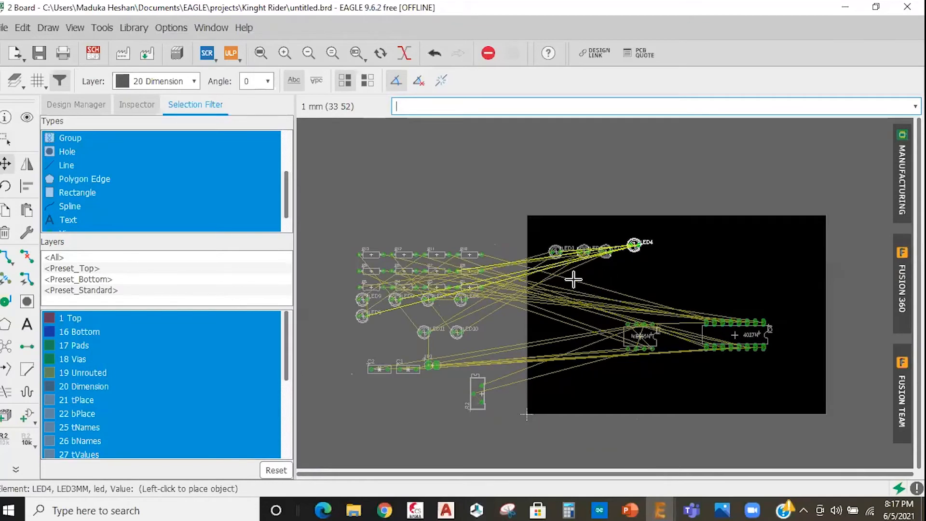
{"action": "scroll", "coordinate": [634, 245], "scroll_direction": "up", "scroll_amount": 4}
{"action": "left_click", "coordinate": [661, 279]}
Reposition LED2, LED3 and LED4 so they sit in one line with more even spacing
{"action": "left_click", "coordinate": [596, 279]}
{"action": "left_click", "coordinate": [616, 279]}
{"action": "left_click", "coordinate": [551, 279]}
{"action": "left_click", "coordinate": [557, 279]}
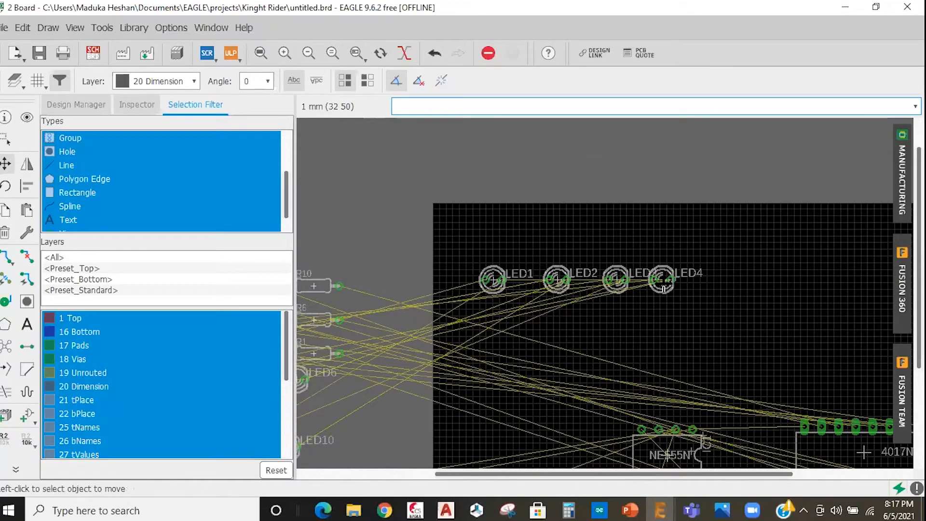
{"action": "left_click", "coordinate": [661, 279]}
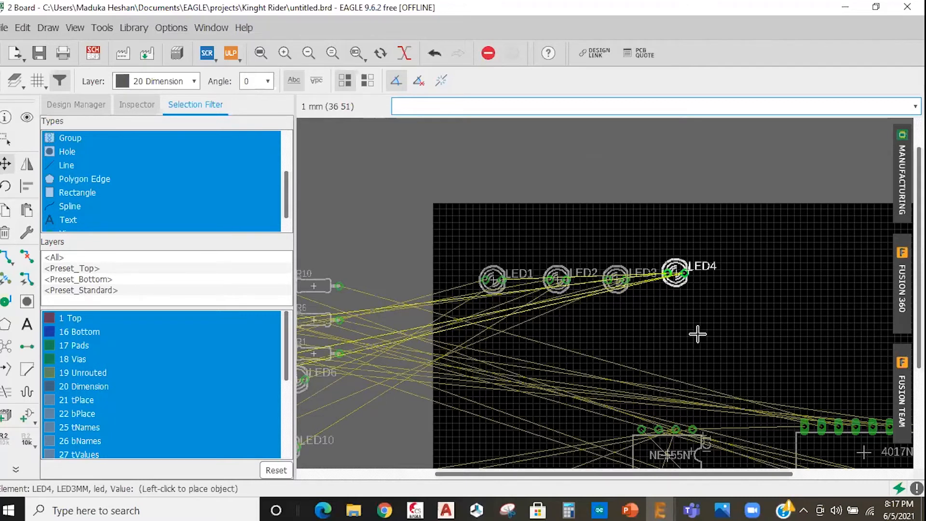
{"action": "left_click", "coordinate": [675, 279]}
Move LED5 onto the board and line it up in the row after LED4
{"action": "scroll", "coordinate": [675, 280], "scroll_direction": "down", "scroll_amount": 3}
{"action": "scroll", "coordinate": [381, 313], "scroll_direction": "up", "scroll_amount": 2}
{"action": "left_click", "coordinate": [322, 375]}
{"action": "scroll", "coordinate": [609, 336], "scroll_direction": "down", "scroll_amount": 4}
{"action": "left_click", "coordinate": [616, 332]}
{"action": "scroll", "coordinate": [649, 333], "scroll_direction": "up", "scroll_amount": 2}
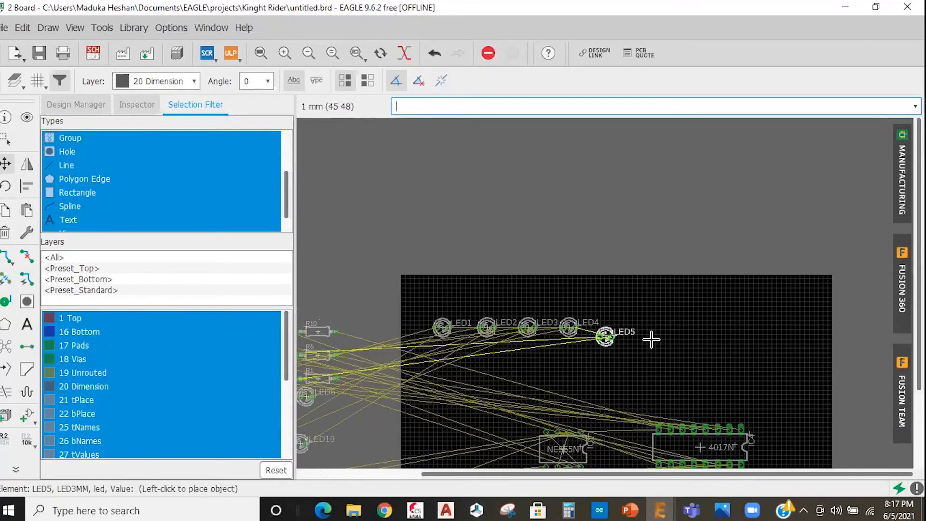
{"action": "left_click", "coordinate": [548, 380]}
{"action": "scroll", "coordinate": [531, 375], "scroll_direction": "up", "scroll_amount": 1}
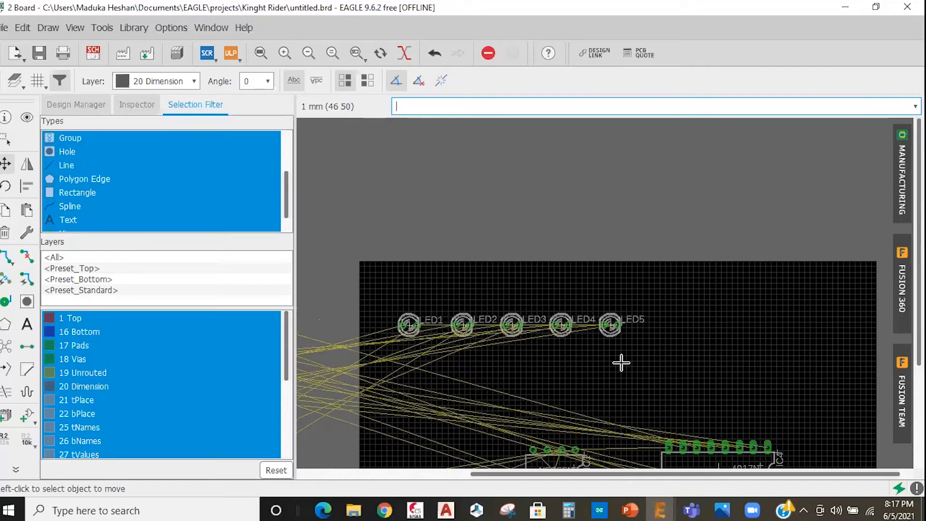
Extend the row on the board by placing LED6, LED7 and LED8 in order after LED5
{"action": "scroll", "coordinate": [358, 417], "scroll_direction": "down", "scroll_amount": 3}
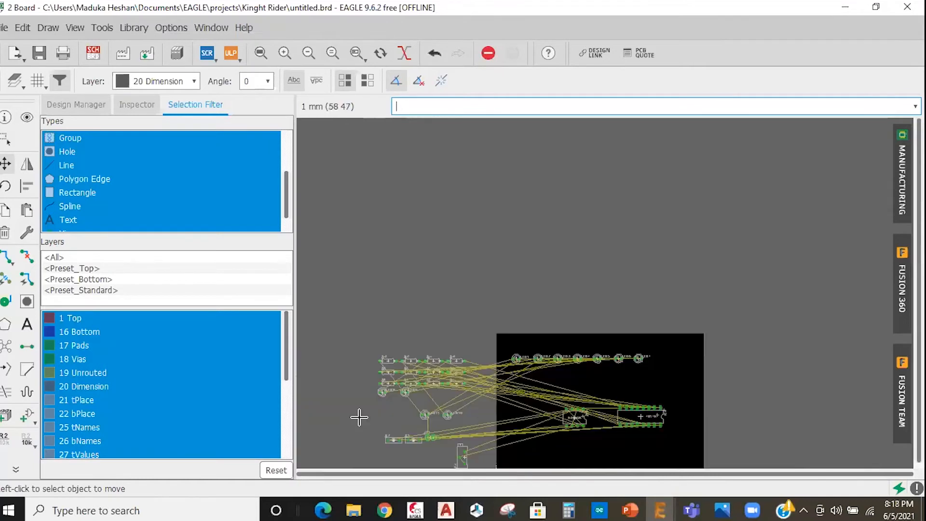
{"action": "scroll", "coordinate": [365, 419], "scroll_direction": "up", "scroll_amount": 4}
{"action": "left_click", "coordinate": [372, 405]}
{"action": "scroll", "coordinate": [610, 384], "scroll_direction": "down", "scroll_amount": 4}
{"action": "scroll", "coordinate": [572, 401], "scroll_direction": "up", "scroll_amount": 4}
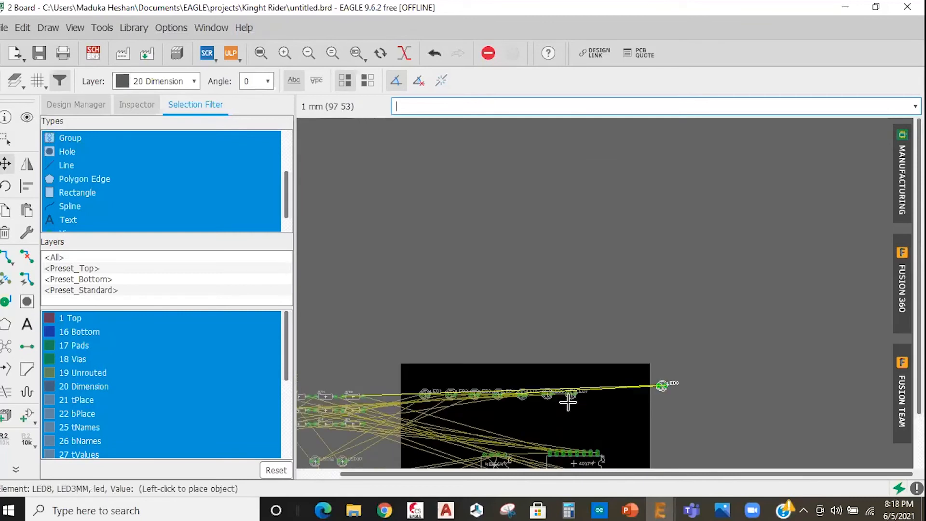
{"action": "left_click", "coordinate": [584, 401]}
Move LED9 onto the board and place it in the row after LED8
{"action": "scroll", "coordinate": [660, 393], "scroll_direction": "down", "scroll_amount": 4}
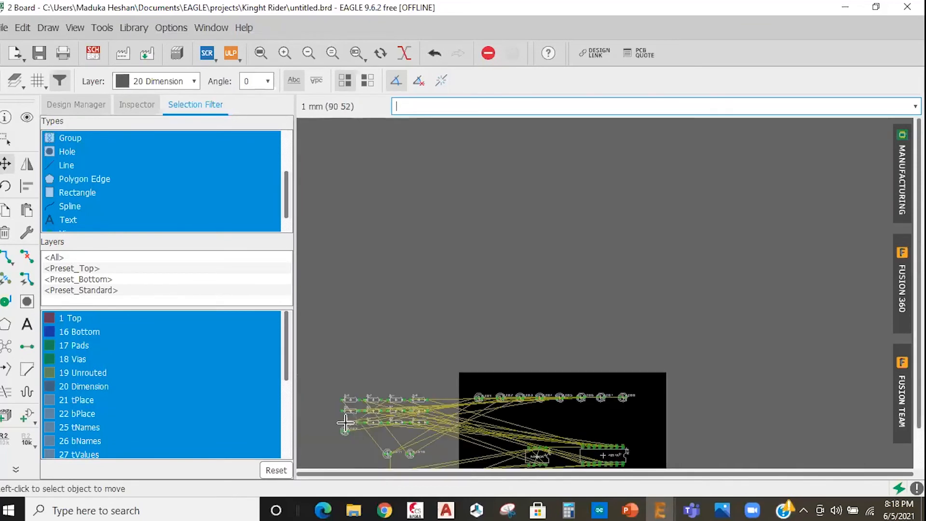
{"action": "scroll", "coordinate": [344, 436], "scroll_direction": "up", "scroll_amount": 2}
{"action": "scroll", "coordinate": [363, 430], "scroll_direction": "up", "scroll_amount": 2}
{"action": "left_click", "coordinate": [362, 429]}
{"action": "scroll", "coordinate": [641, 386], "scroll_direction": "up", "scroll_amount": 1}
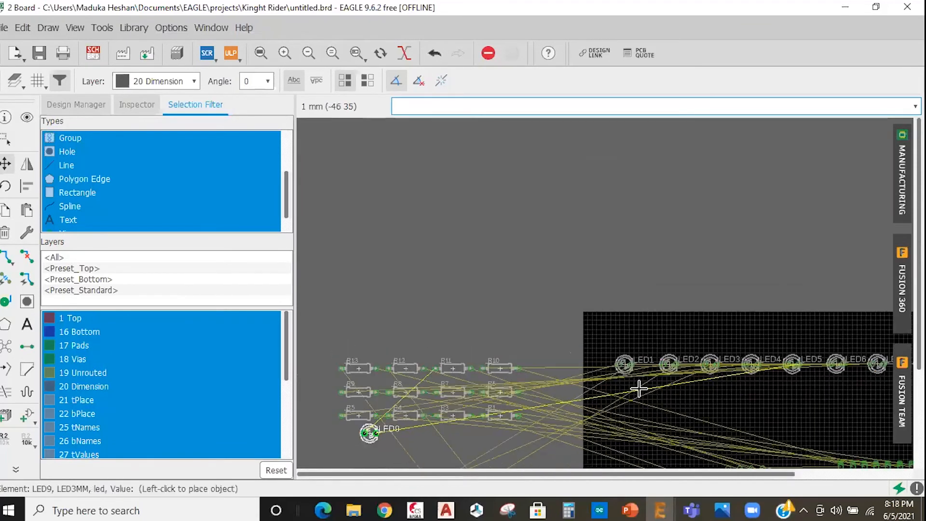
{"action": "scroll", "coordinate": [676, 399], "scroll_direction": "up", "scroll_amount": 3}
{"action": "left_click", "coordinate": [626, 392]}
{"action": "scroll", "coordinate": [656, 381], "scroll_direction": "down", "scroll_amount": 3}
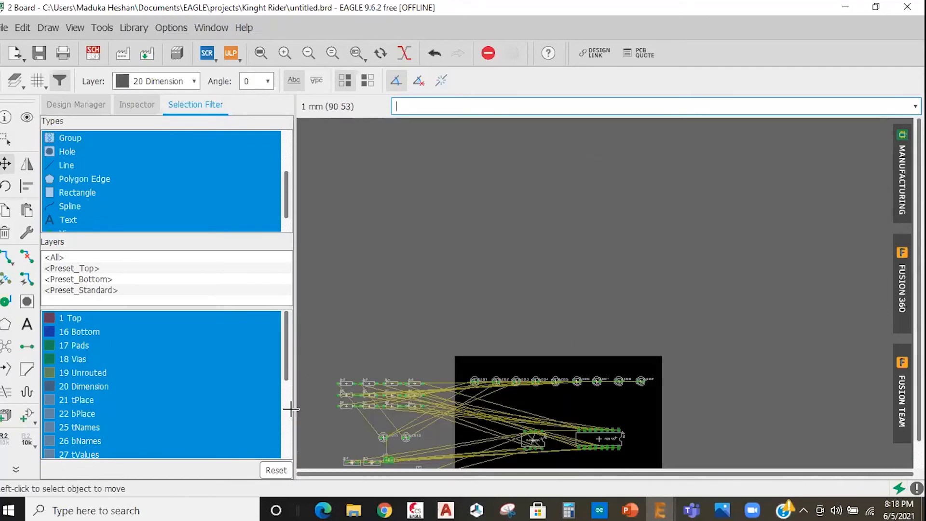
Move LED10 to the end of the row after LED9, at the board's right edge
{"action": "scroll", "coordinate": [369, 425], "scroll_direction": "up", "scroll_amount": 2}
{"action": "scroll", "coordinate": [438, 427], "scroll_direction": "up", "scroll_amount": 2}
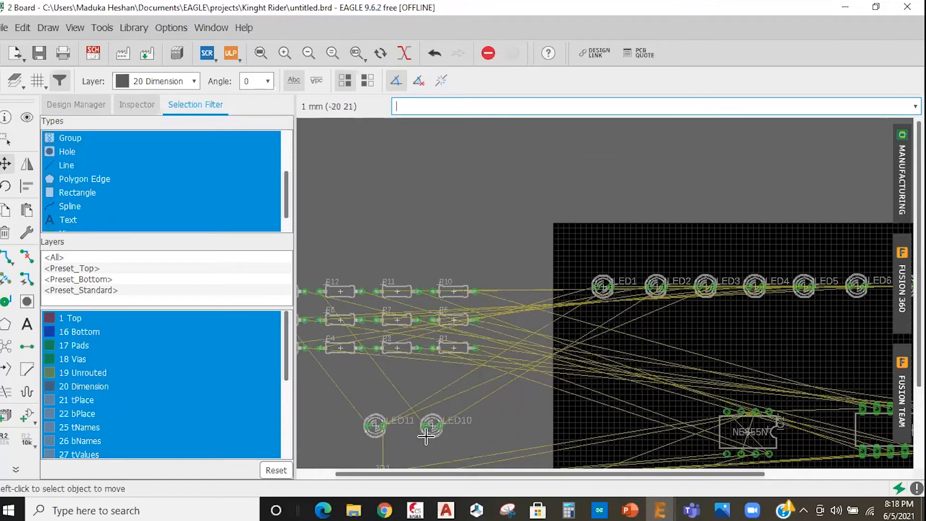
{"action": "left_click", "coordinate": [428, 435]}
{"action": "scroll", "coordinate": [647, 374], "scroll_direction": "down", "scroll_amount": 2}
{"action": "scroll", "coordinate": [675, 375], "scroll_direction": "up", "scroll_amount": 2}
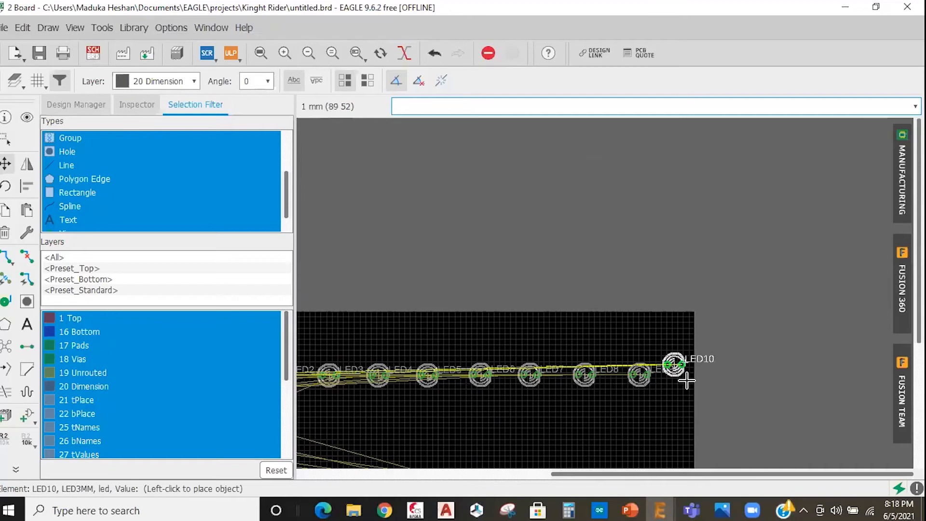
{"action": "left_click", "coordinate": [662, 352]}
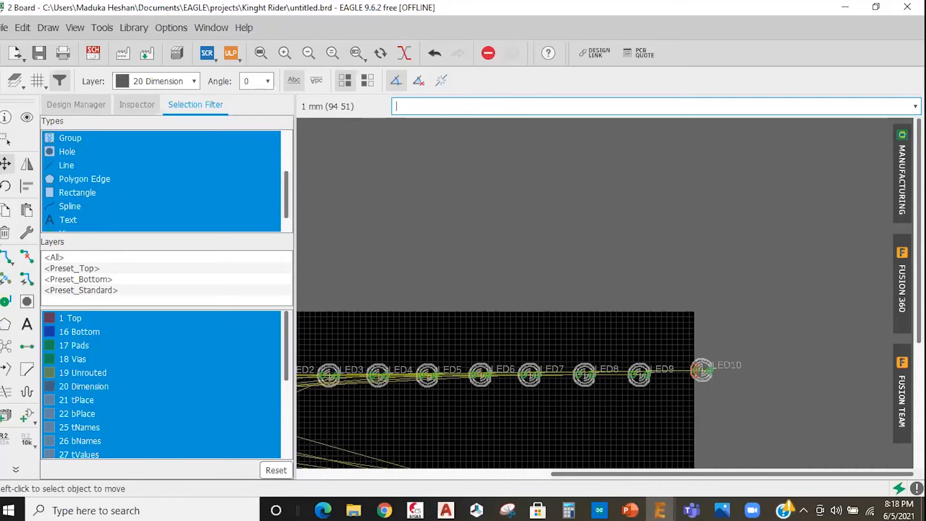
Widen the board by moving its right outline edge outward past LED10
{"action": "scroll", "coordinate": [676, 378], "scroll_direction": "down", "scroll_amount": 3}
{"action": "scroll", "coordinate": [637, 388], "scroll_direction": "up", "scroll_amount": 2}
{"action": "left_click", "coordinate": [644, 386]}
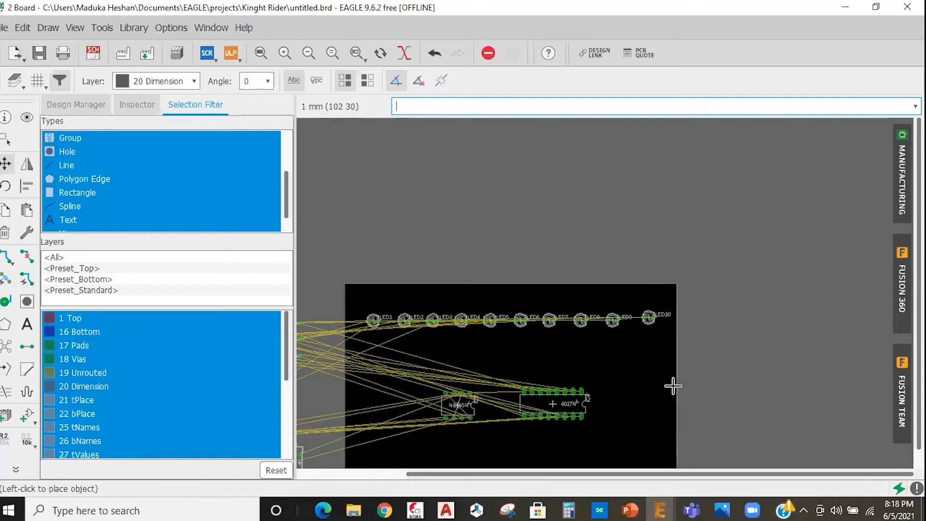
{"action": "left_click", "coordinate": [672, 388]}
Check the schematic for the resistor connected to LED1 and locate that resistor beside the board
{"action": "scroll", "coordinate": [723, 304], "scroll_direction": "down", "scroll_amount": 2}
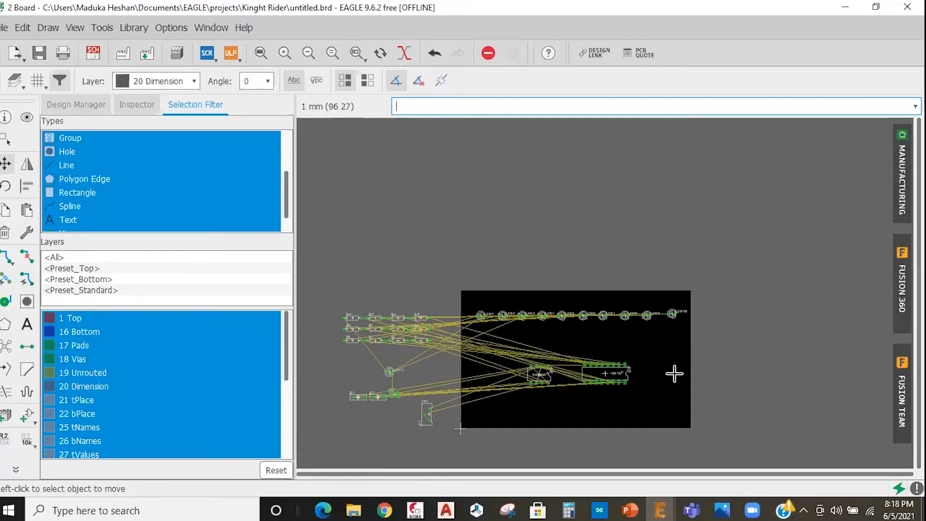
{"action": "scroll", "coordinate": [591, 317], "scroll_direction": "up", "scroll_amount": 1}
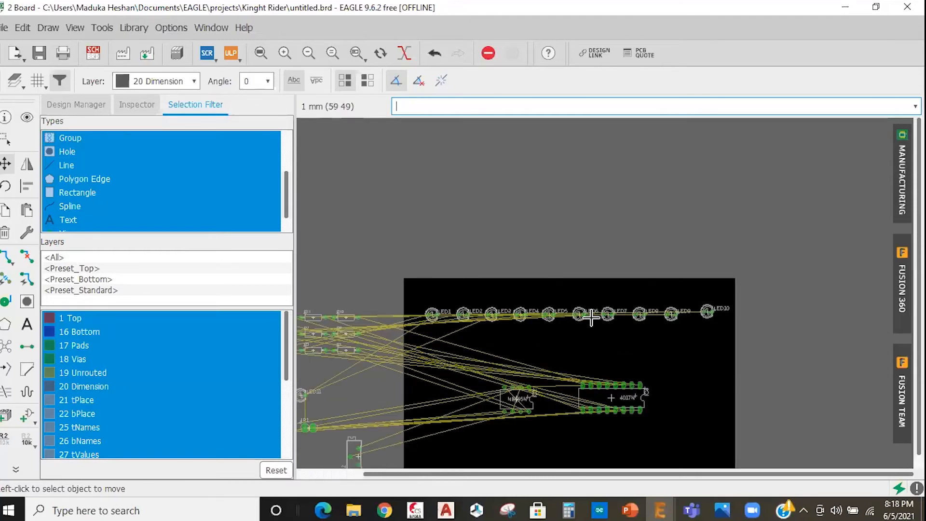
{"action": "scroll", "coordinate": [670, 332], "scroll_direction": "up", "scroll_amount": 1}
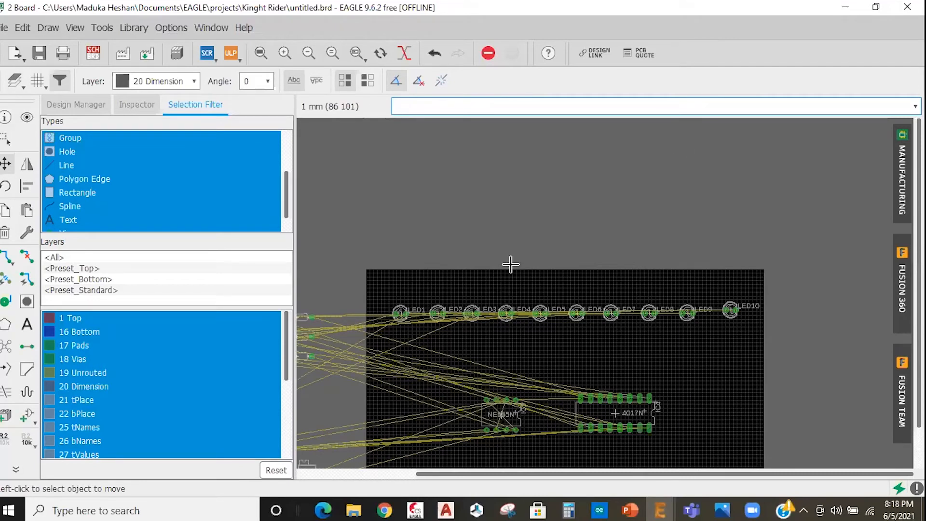
{"action": "scroll", "coordinate": [503, 293], "scroll_direction": "down", "scroll_amount": 2}
{"action": "scroll", "coordinate": [511, 308], "scroll_direction": "up", "scroll_amount": 2}
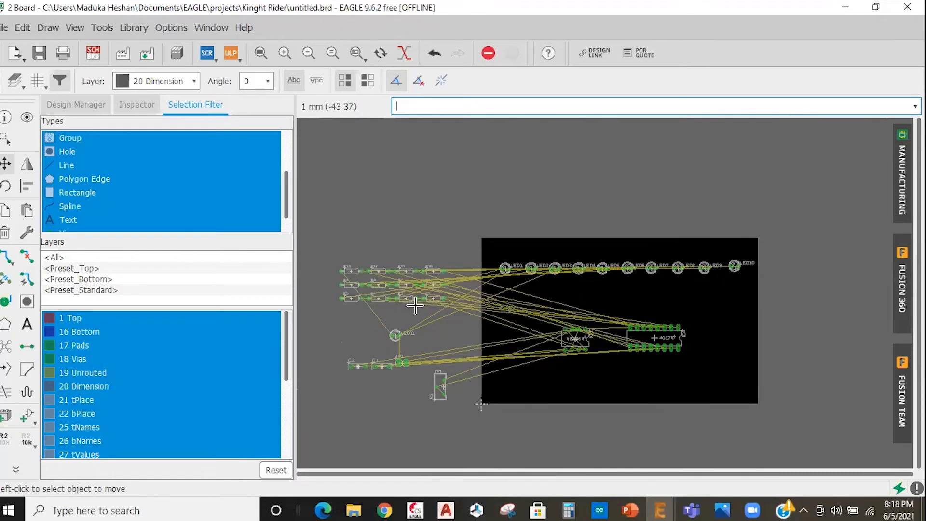
{"action": "scroll", "coordinate": [548, 245], "scroll_direction": "up", "scroll_amount": 4}
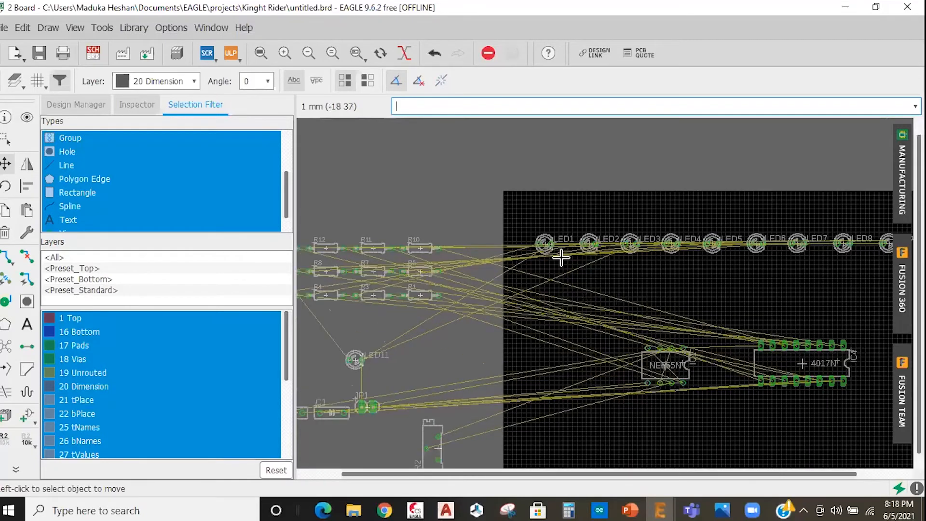
{"action": "scroll", "coordinate": [548, 256], "scroll_direction": "down", "scroll_amount": 2}
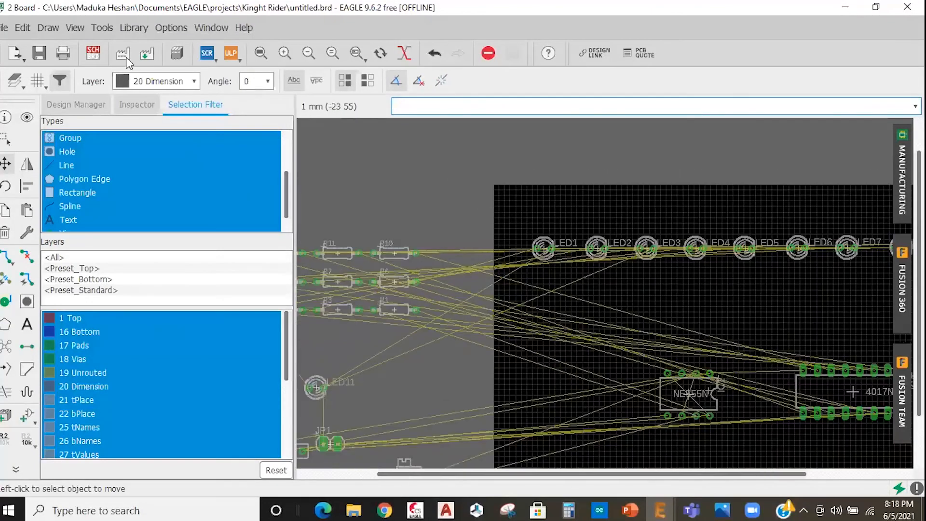
{"action": "left_click", "coordinate": [93, 53]}
{"action": "scroll", "coordinate": [683, 151], "scroll_direction": "up", "scroll_amount": 4}
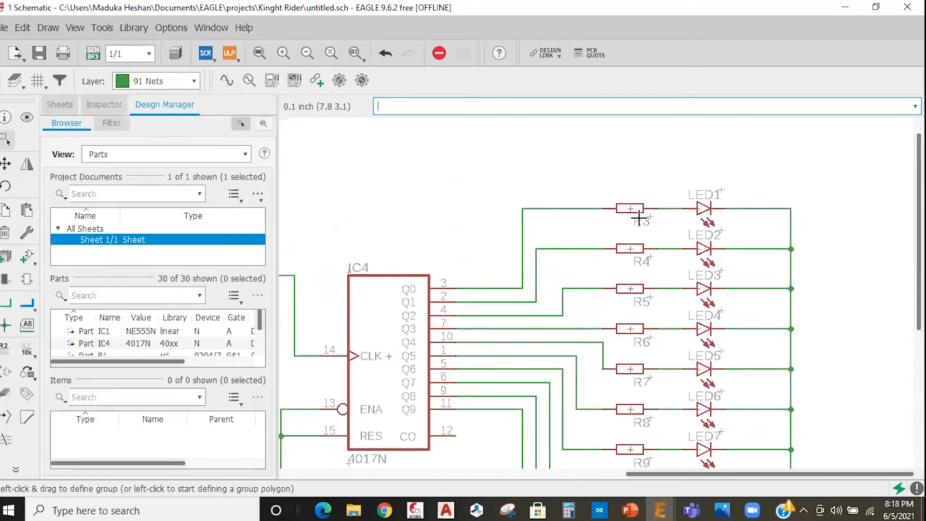
{"action": "left_click", "coordinate": [100, 55]}
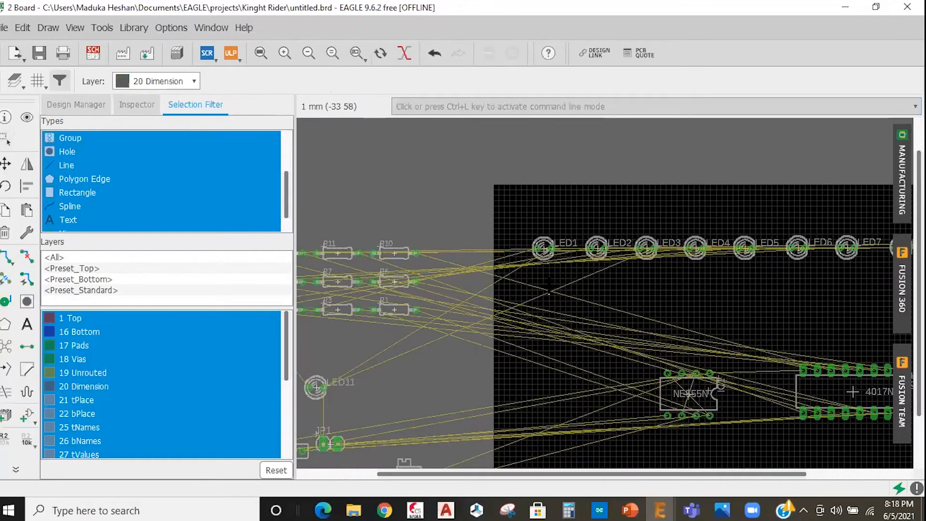
{"action": "scroll", "coordinate": [558, 289], "scroll_direction": "up", "scroll_amount": 1}
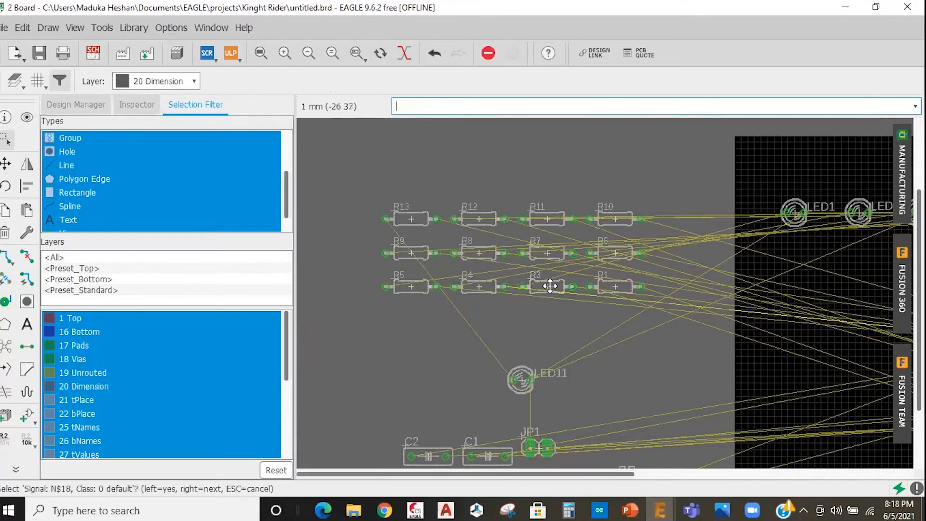
Move resistor R3 onto the board, rotate it to vertical and place it directly below LED1
{"action": "left_click", "coordinate": [6, 163]}
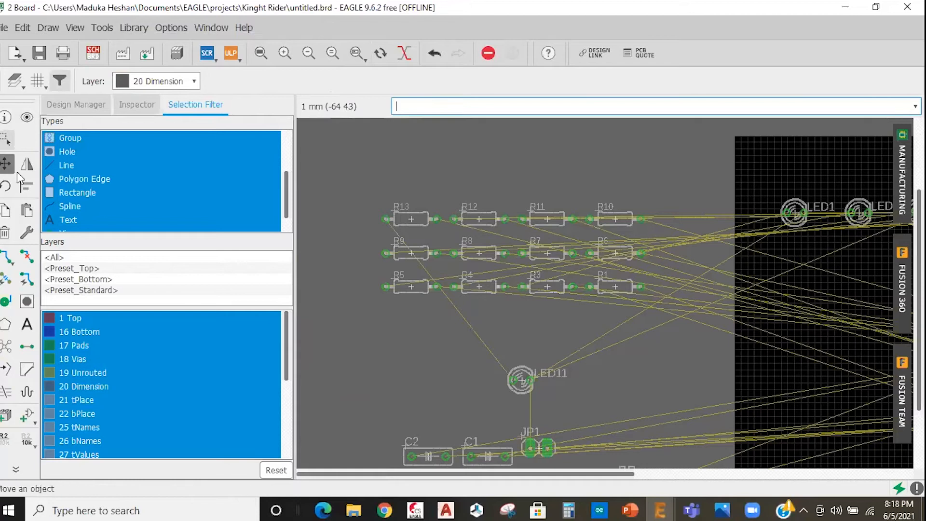
{"action": "left_click", "coordinate": [571, 299]}
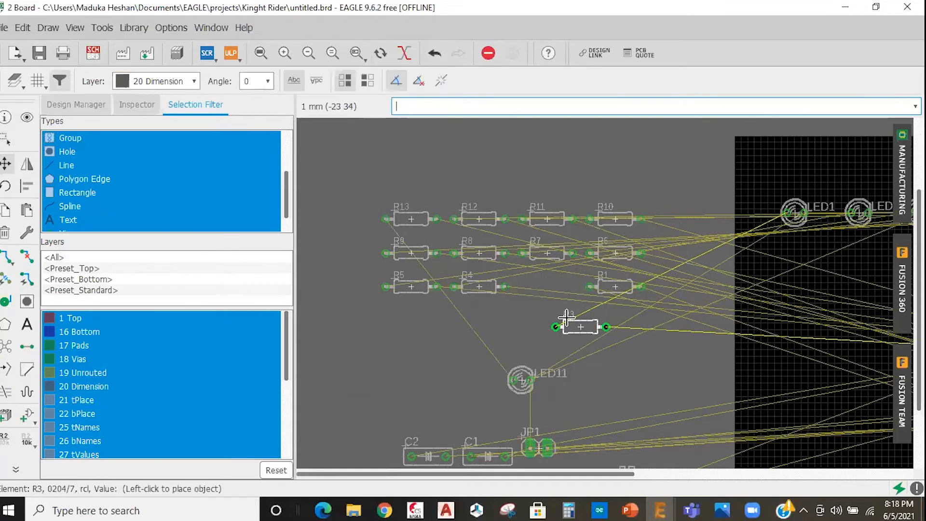
{"action": "scroll", "coordinate": [567, 321], "scroll_direction": "down", "scroll_amount": 3}
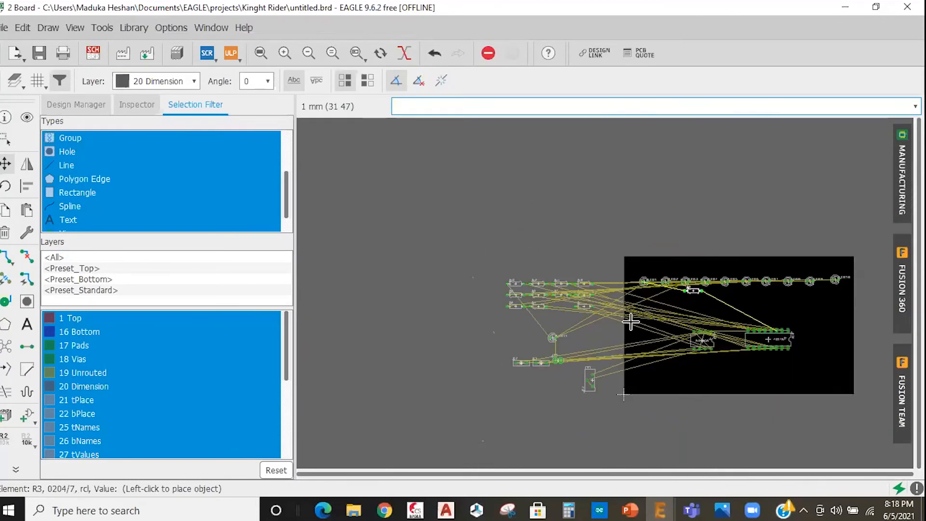
{"action": "scroll", "coordinate": [630, 322], "scroll_direction": "up", "scroll_amount": 3}
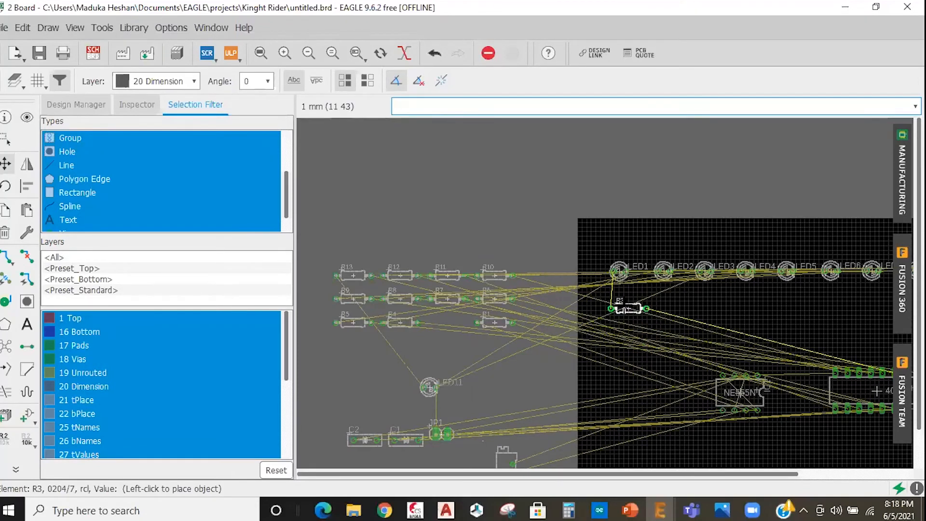
{"action": "right_click", "coordinate": [624, 305]}
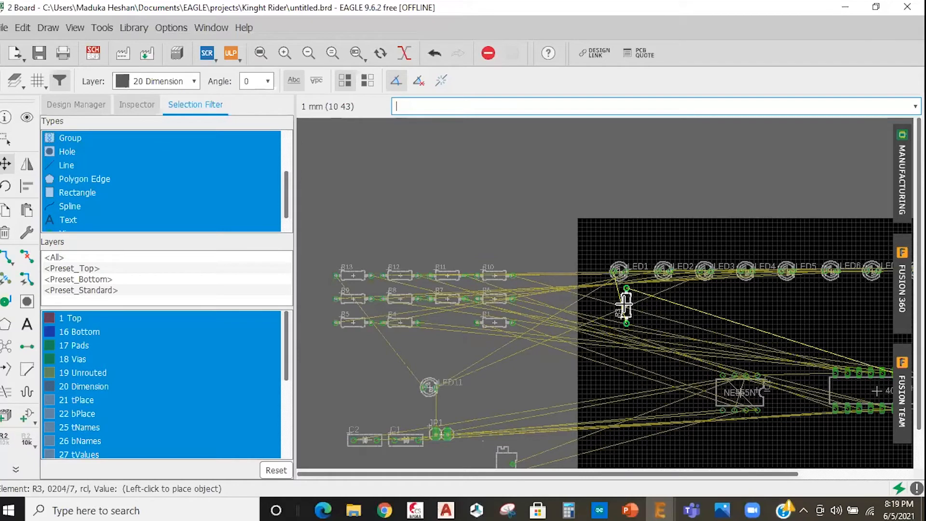
{"action": "right_click", "coordinate": [617, 310]}
{"action": "right_click", "coordinate": [617, 310]}
{"action": "right_click", "coordinate": [613, 310]}
{"action": "right_click", "coordinate": [613, 309]}
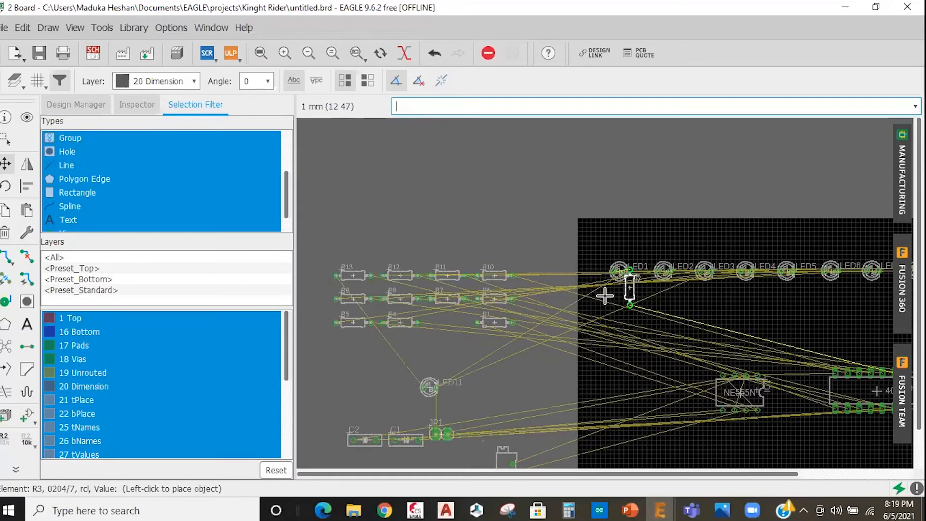
{"action": "scroll", "coordinate": [621, 328], "scroll_direction": "up", "scroll_amount": 3}
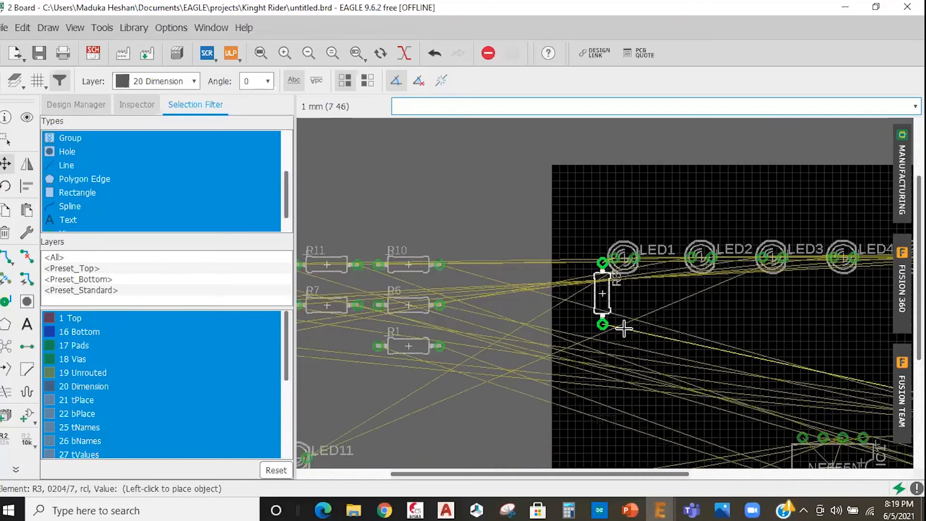
{"action": "scroll", "coordinate": [624, 329], "scroll_direction": "up", "scroll_amount": 1}
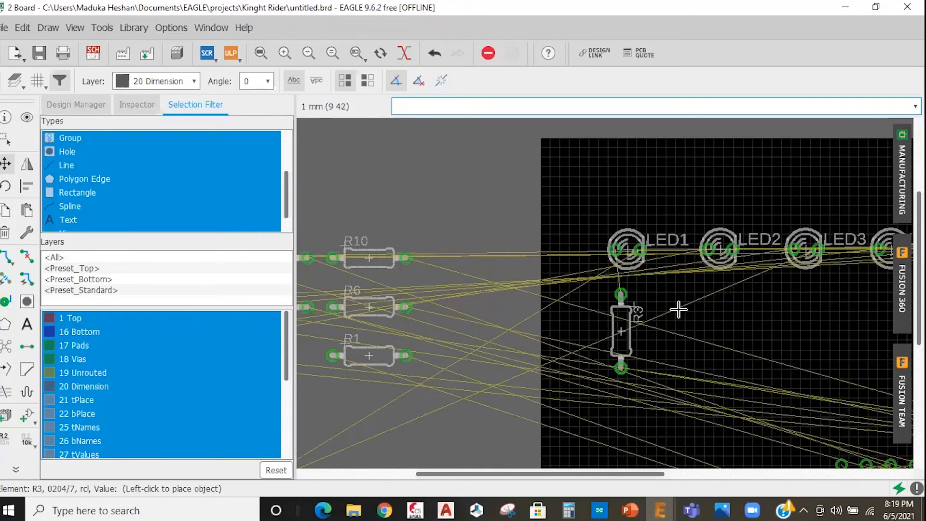
{"action": "left_click", "coordinate": [633, 337]}
Move resistor R4 onto the board and place it vertically below LED2, beside R3
{"action": "scroll", "coordinate": [641, 333], "scroll_direction": "down", "scroll_amount": 3}
{"action": "scroll", "coordinate": [540, 276], "scroll_direction": "up", "scroll_amount": 1}
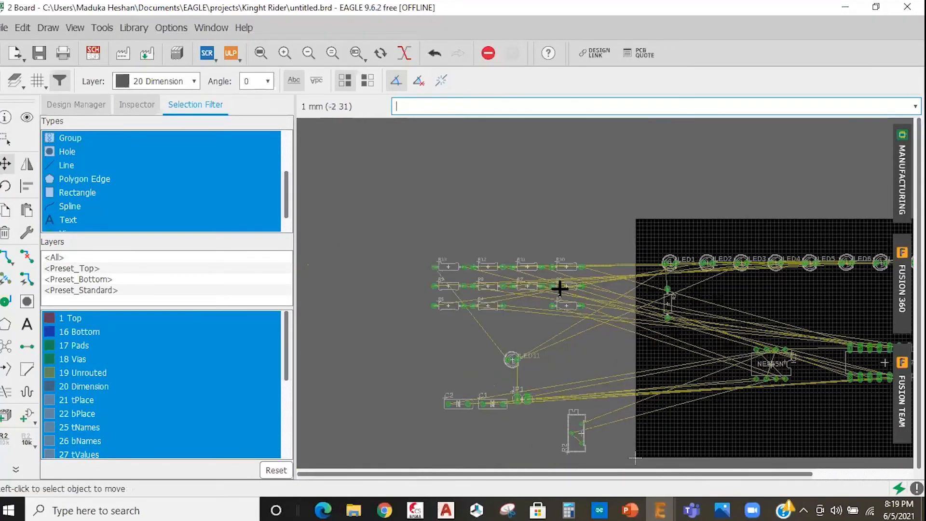
{"action": "left_click", "coordinate": [488, 305]}
{"action": "scroll", "coordinate": [487, 309], "scroll_direction": "up", "scroll_amount": 2}
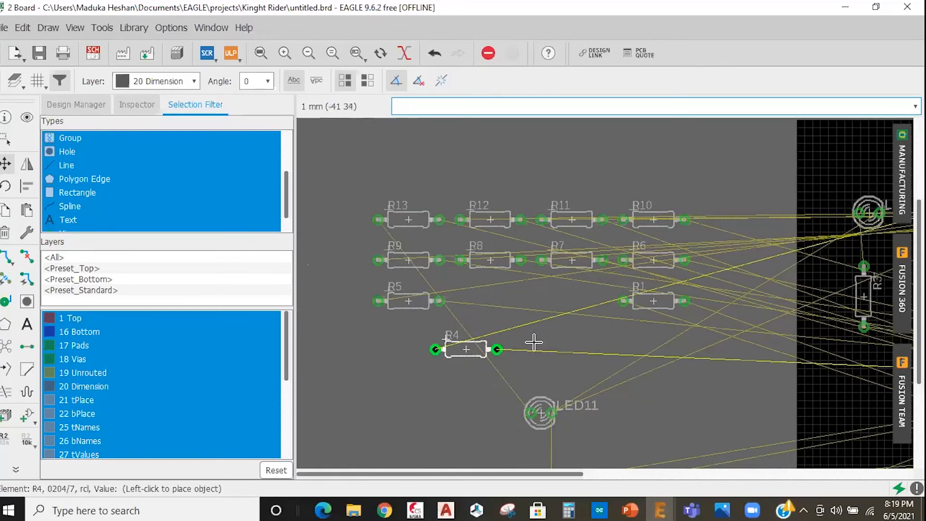
{"action": "scroll", "coordinate": [697, 320], "scroll_direction": "down", "scroll_amount": 2}
{"action": "right_click", "coordinate": [695, 317]}
{"action": "left_click", "coordinate": [694, 317]}
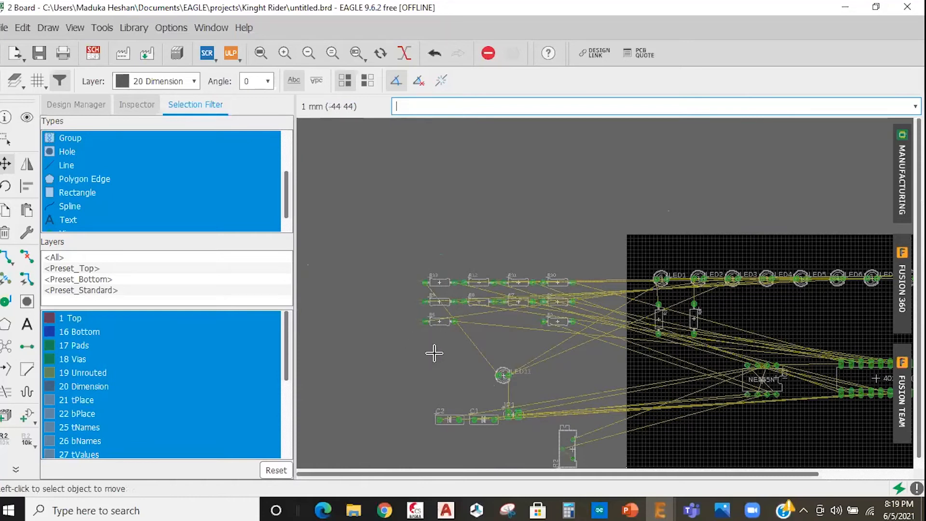
Bring resistor R5 onto the board, turn it vertical and place it below LED3
{"action": "scroll", "coordinate": [434, 353], "scroll_direction": "up", "scroll_amount": 3}
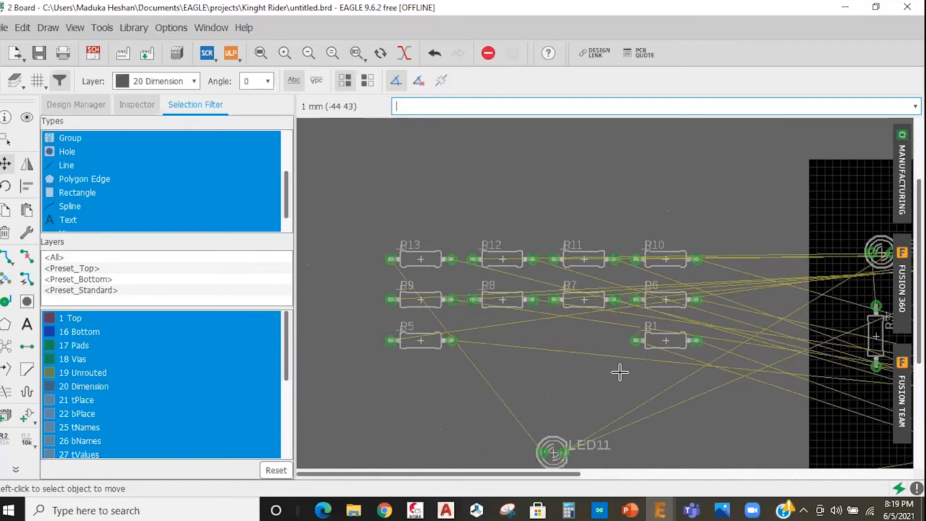
{"action": "left_click", "coordinate": [421, 341]}
{"action": "scroll", "coordinate": [515, 363], "scroll_direction": "down", "scroll_amount": 5}
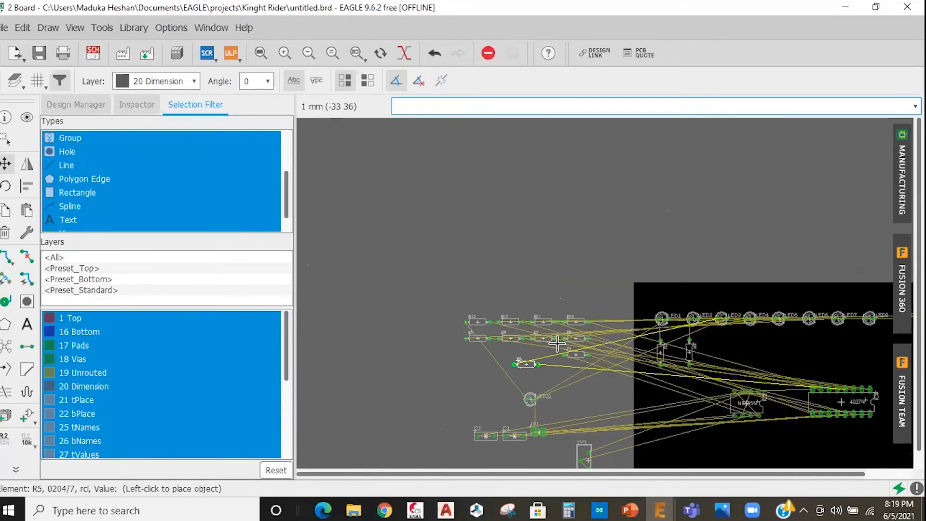
{"action": "scroll", "coordinate": [714, 355], "scroll_direction": "up", "scroll_amount": 2}
{"action": "right_click", "coordinate": [563, 341]}
{"action": "left_click", "coordinate": [569, 338]}
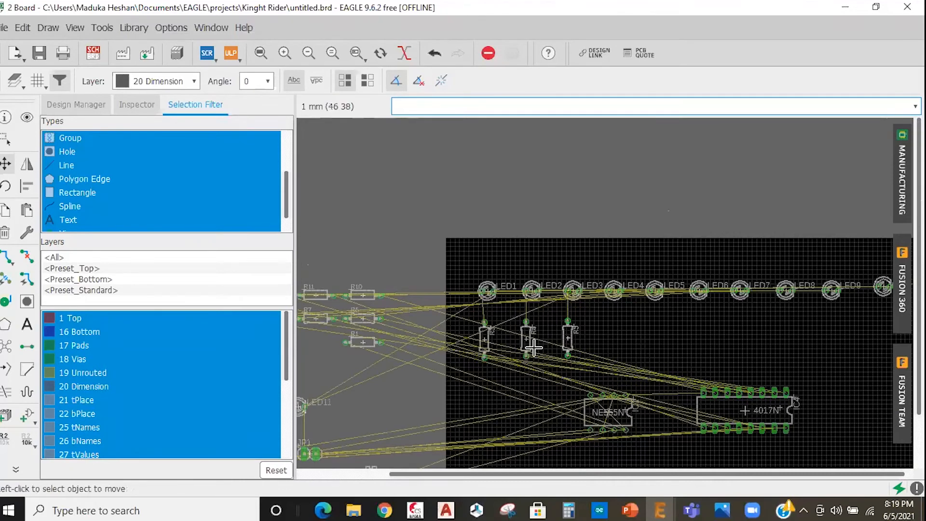
Move resistor R6 below LED4 and rotate it to vertical, in line with the other placed resistors
{"action": "scroll", "coordinate": [619, 342], "scroll_direction": "down", "scroll_amount": 3}
{"action": "scroll", "coordinate": [415, 349], "scroll_direction": "up", "scroll_amount": 4}
{"action": "left_click", "coordinate": [595, 320]}
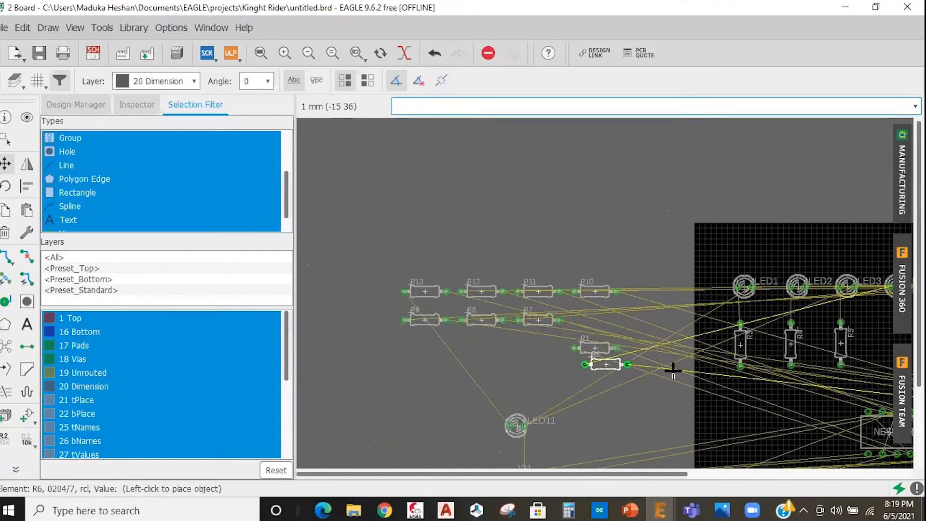
{"action": "scroll", "coordinate": [697, 345], "scroll_direction": "down", "scroll_amount": 3}
{"action": "scroll", "coordinate": [698, 345], "scroll_direction": "up", "scroll_amount": 3}
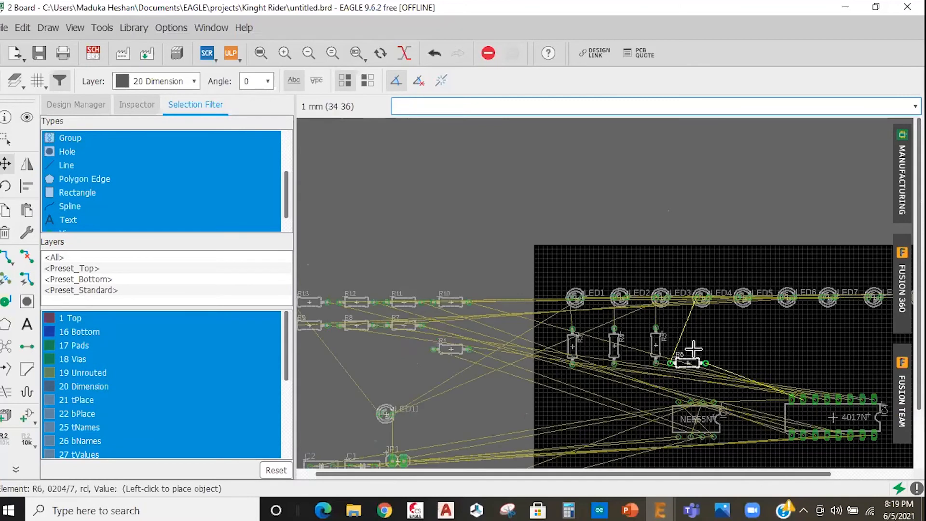
{"action": "right_click", "coordinate": [698, 346]}
{"action": "right_click", "coordinate": [698, 347]}
{"action": "right_click", "coordinate": [698, 347]}
{"action": "left_click", "coordinate": [698, 346]}
Move resistor R7 onto the board and place it vertically below LED5, in line with R6
{"action": "scroll", "coordinate": [400, 340], "scroll_direction": "down", "scroll_amount": 2}
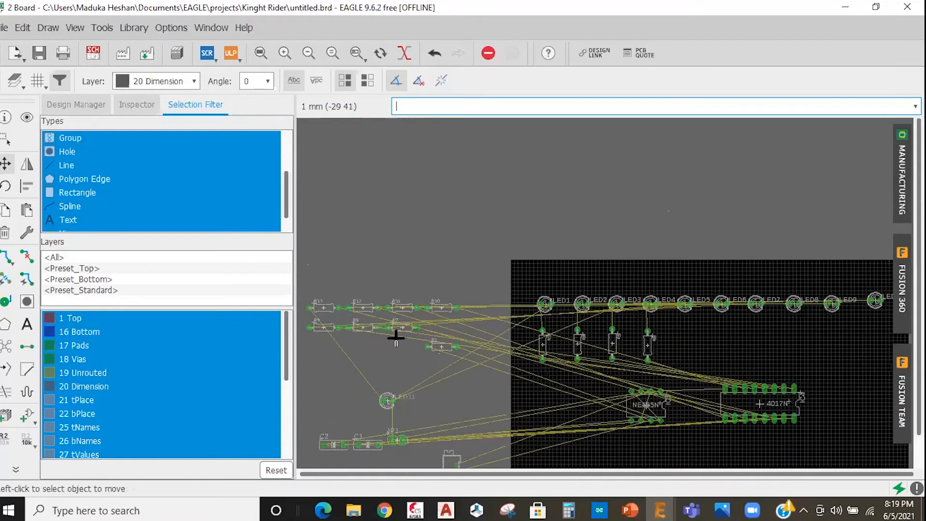
{"action": "left_click", "coordinate": [403, 331]}
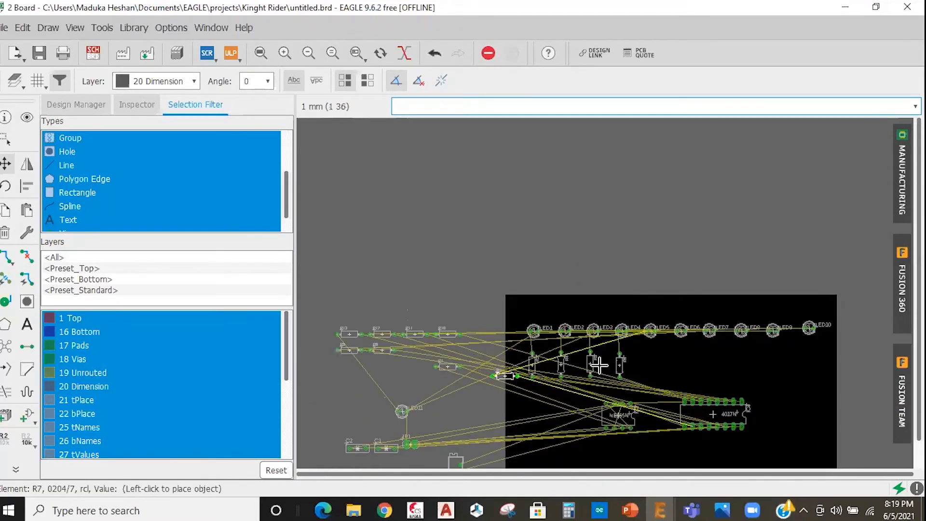
{"action": "scroll", "coordinate": [603, 363], "scroll_direction": "up", "scroll_amount": 1}
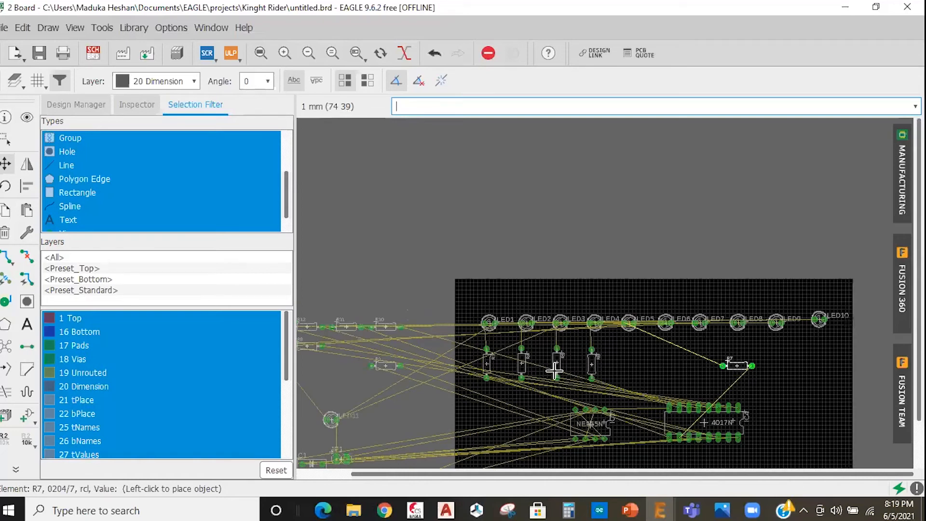
{"action": "scroll", "coordinate": [555, 370], "scroll_direction": "up", "scroll_amount": 1}
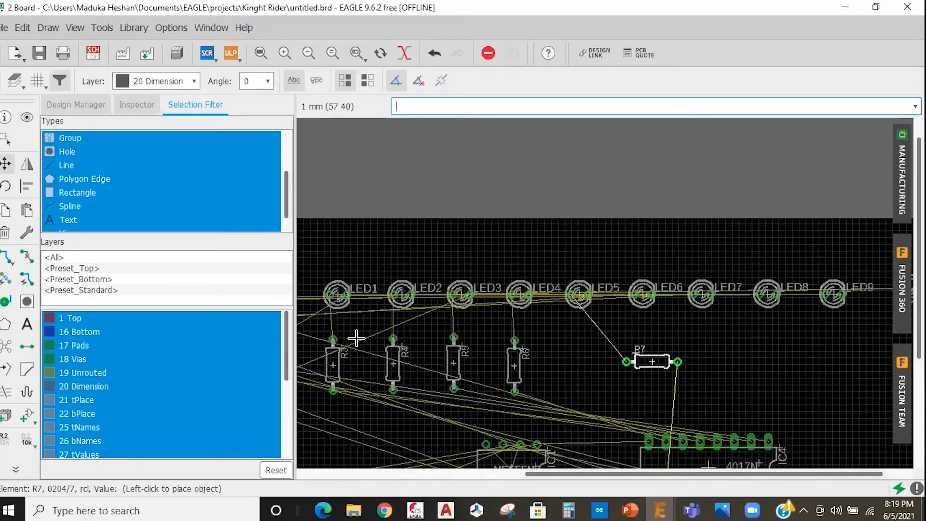
{"action": "scroll", "coordinate": [422, 374], "scroll_direction": "up", "scroll_amount": 1}
{"action": "right_click", "coordinate": [403, 379]}
{"action": "left_click", "coordinate": [613, 380]}
Move resistor R8 onto the board, rotate it to vertical and place it below LED6
{"action": "scroll", "coordinate": [612, 380], "scroll_direction": "down", "scroll_amount": 8}
{"action": "scroll", "coordinate": [482, 379], "scroll_direction": "up", "scroll_amount": 8}
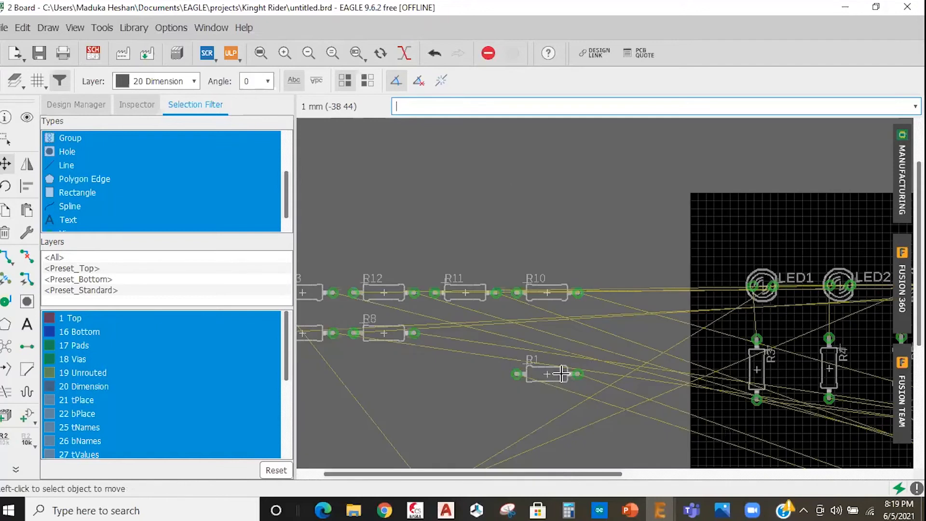
{"action": "left_click", "coordinate": [557, 379]}
{"action": "scroll", "coordinate": [558, 379], "scroll_direction": "down", "scroll_amount": 8}
{"action": "scroll", "coordinate": [579, 377], "scroll_direction": "up", "scroll_amount": 2}
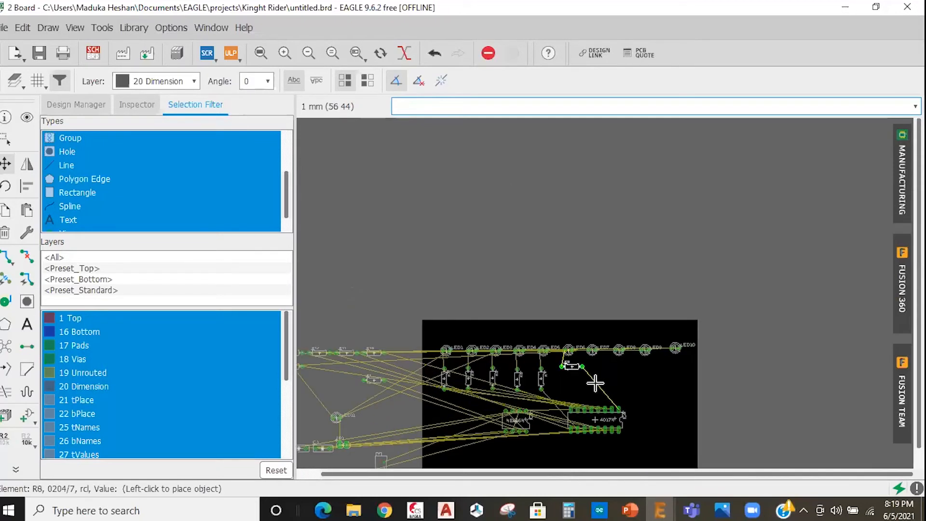
{"action": "scroll", "coordinate": [595, 383], "scroll_direction": "up", "scroll_amount": 3}
{"action": "right_click", "coordinate": [595, 383]}
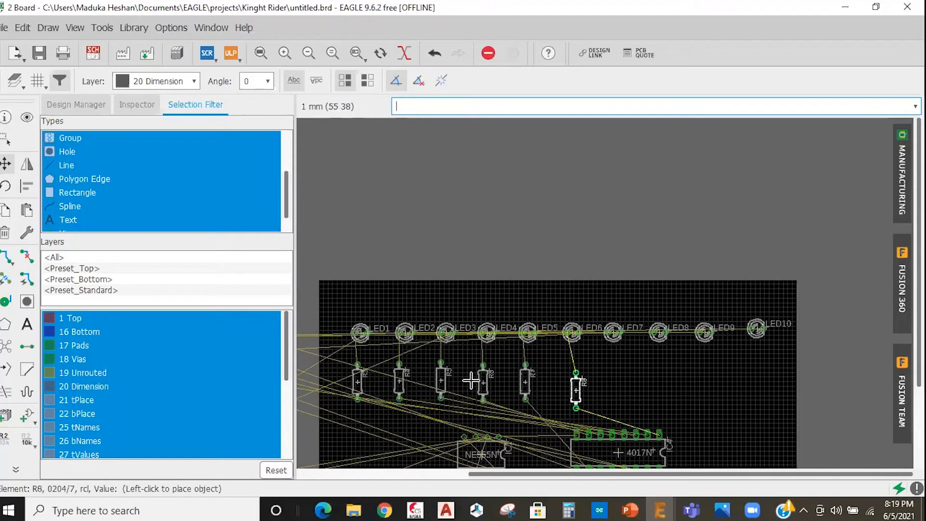
{"action": "left_click", "coordinate": [569, 380]}
Move resistor R9 onto the board and place it vertically below LED7, next to R8
{"action": "scroll", "coordinate": [546, 362], "scroll_direction": "down", "scroll_amount": 8}
{"action": "scroll", "coordinate": [494, 361], "scroll_direction": "up", "scroll_amount": 8}
{"action": "scroll", "coordinate": [483, 359], "scroll_direction": "up", "scroll_amount": 1}
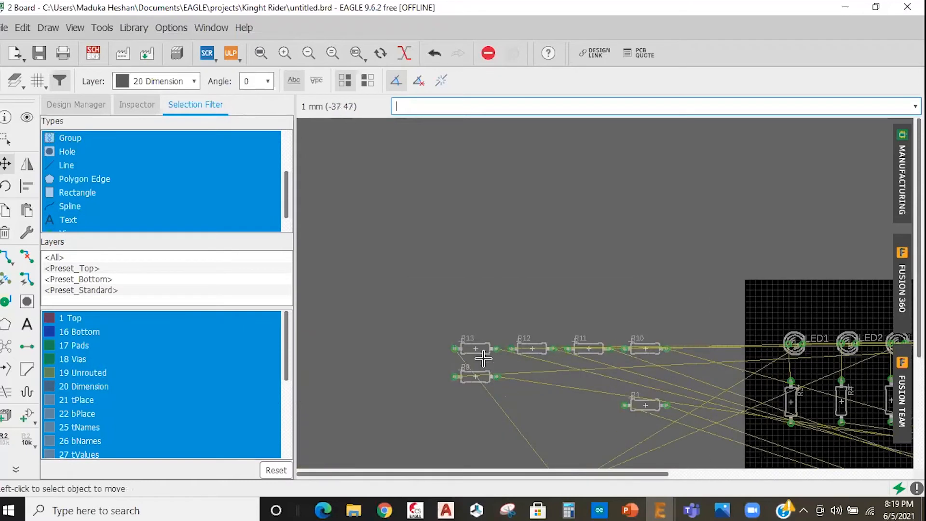
{"action": "scroll", "coordinate": [463, 377], "scroll_direction": "up", "scroll_amount": 1}
{"action": "scroll", "coordinate": [455, 378], "scroll_direction": "down", "scroll_amount": 1}
{"action": "scroll", "coordinate": [450, 377], "scroll_direction": "up", "scroll_amount": 1}
{"action": "scroll", "coordinate": [451, 378], "scroll_direction": "down", "scroll_amount": 1}
{"action": "scroll", "coordinate": [549, 419], "scroll_direction": "down", "scroll_amount": 1}
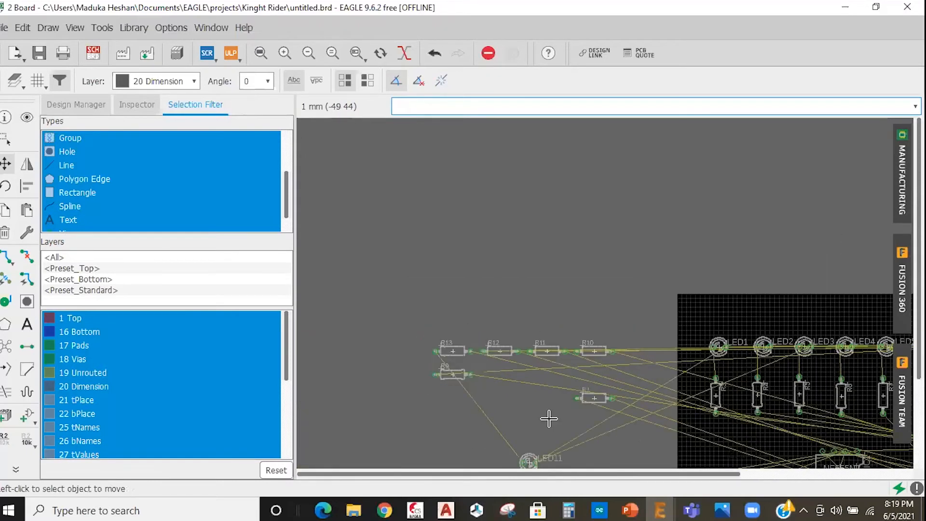
{"action": "scroll", "coordinate": [559, 377], "scroll_direction": "up", "scroll_amount": 2}
{"action": "scroll", "coordinate": [613, 402], "scroll_direction": "down", "scroll_amount": 5}
{"action": "left_click", "coordinate": [557, 375]}
{"action": "scroll", "coordinate": [774, 390], "scroll_direction": "down", "scroll_amount": 2}
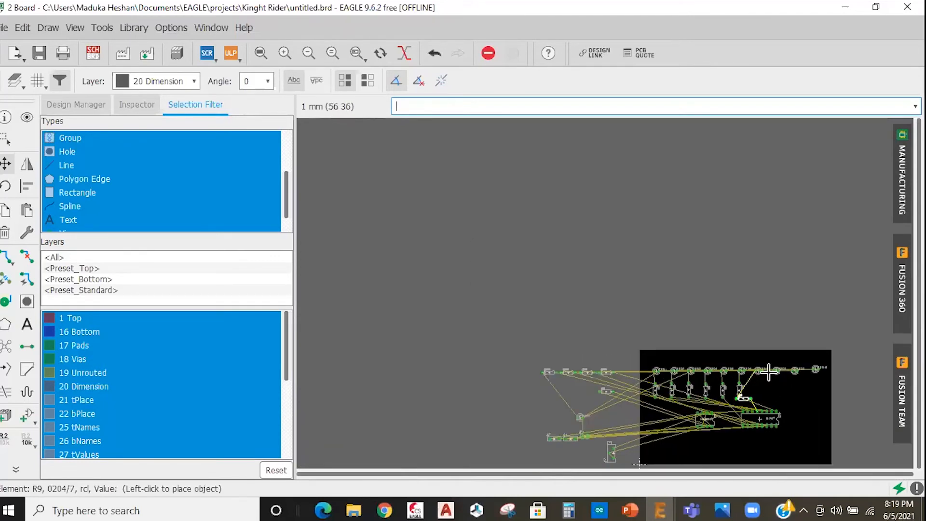
{"action": "scroll", "coordinate": [766, 374], "scroll_direction": "up", "scroll_amount": 1}
{"action": "scroll", "coordinate": [765, 376], "scroll_direction": "up", "scroll_amount": 2}
{"action": "left_click", "coordinate": [766, 384]}
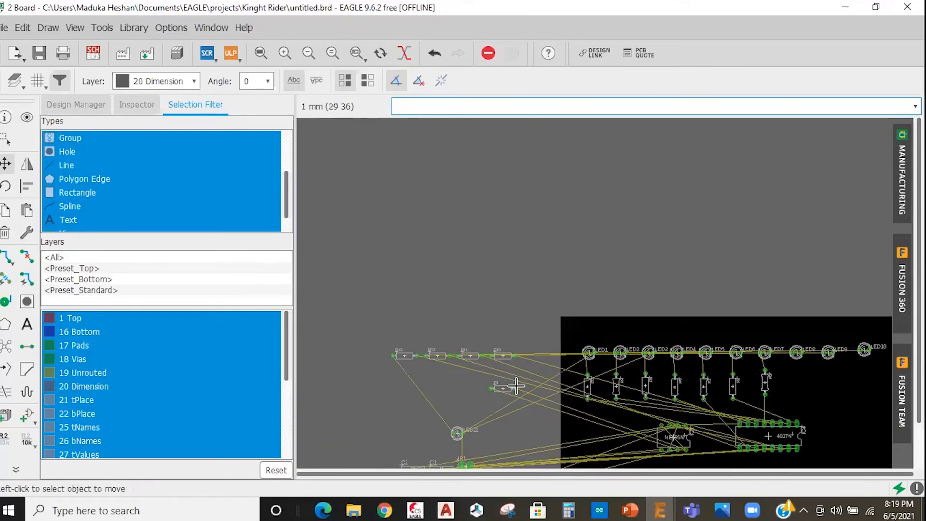
Move resistor R10 onto the board, place it vertically below LED8 and fine-tune its position in the resistor row
{"action": "scroll", "coordinate": [528, 338], "scroll_direction": "up", "scroll_amount": 1}
{"action": "scroll", "coordinate": [540, 345], "scroll_direction": "up", "scroll_amount": 1}
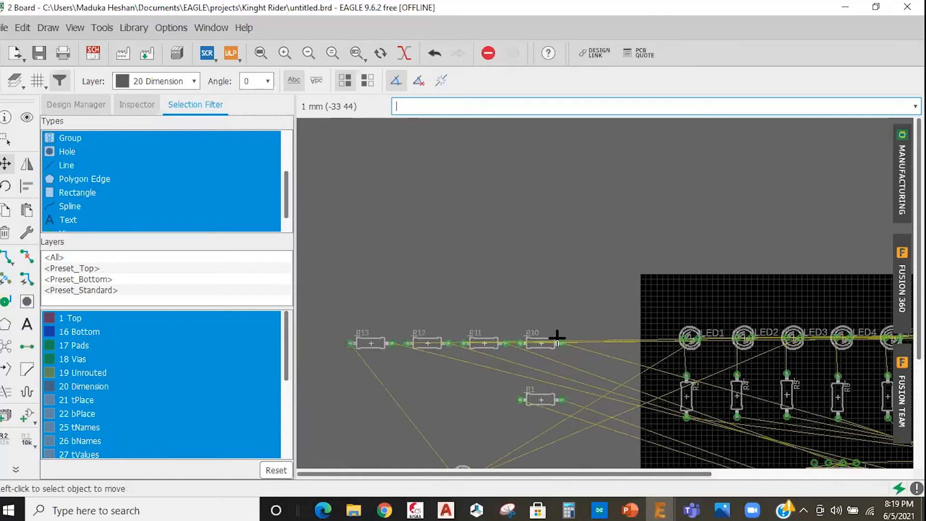
{"action": "left_click", "coordinate": [554, 335]}
{"action": "scroll", "coordinate": [497, 375], "scroll_direction": "up", "scroll_amount": 1}
{"action": "scroll", "coordinate": [786, 390], "scroll_direction": "down", "scroll_amount": 1}
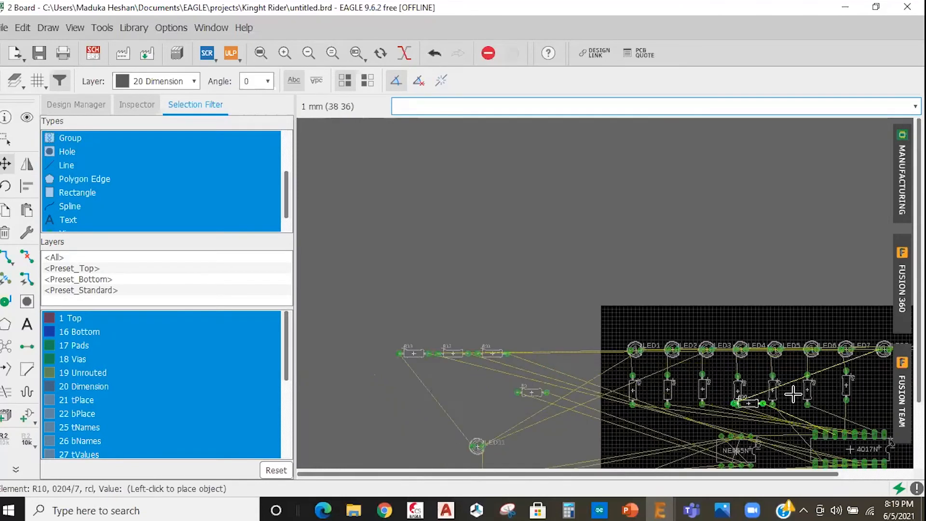
{"action": "middle_click_drag", "start_coordinate": [894, 388], "coordinate": [795, 390]}
{"action": "right_click", "coordinate": [795, 391]}
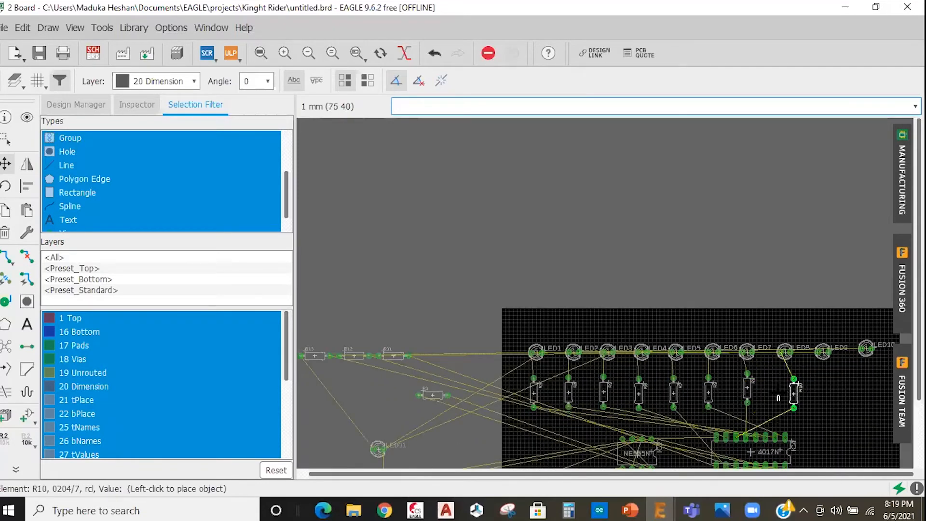
{"action": "left_click", "coordinate": [788, 396]}
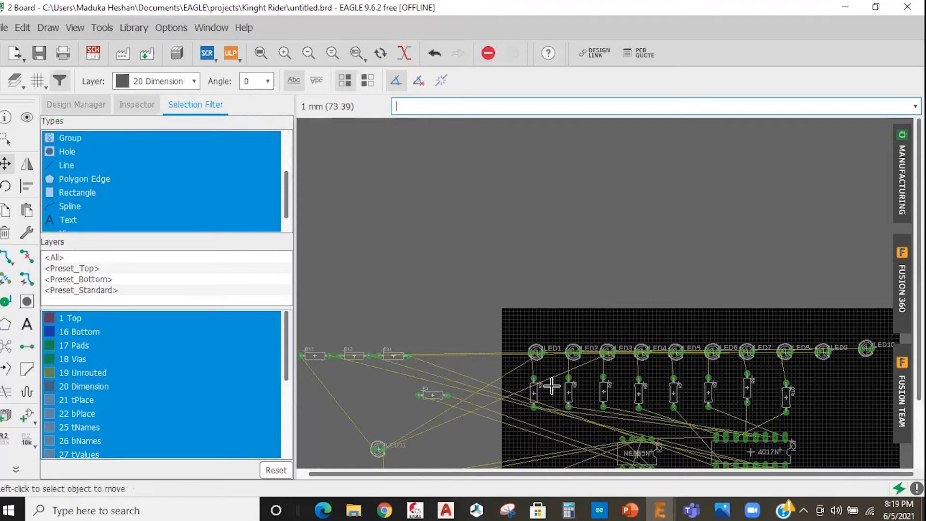
{"action": "left_click", "coordinate": [792, 399]}
{"action": "left_click", "coordinate": [790, 393]}
Move resistor R11 onto the board and place it vertically below LED9, beside R10
{"action": "scroll", "coordinate": [494, 383], "scroll_direction": "down", "scroll_amount": 2}
{"action": "scroll", "coordinate": [661, 336], "scroll_direction": "up", "scroll_amount": 5}
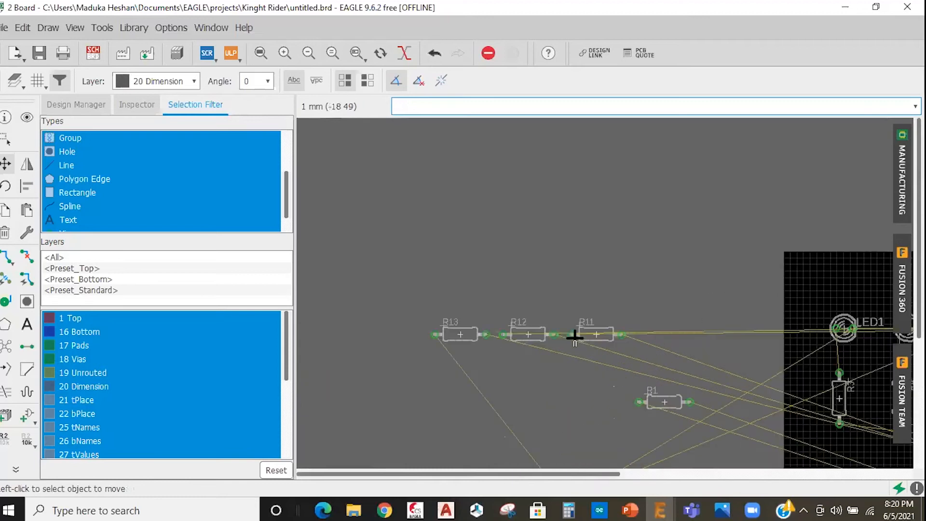
{"action": "scroll", "coordinate": [575, 336], "scroll_direction": "up", "scroll_amount": 1}
{"action": "left_click", "coordinate": [584, 334]}
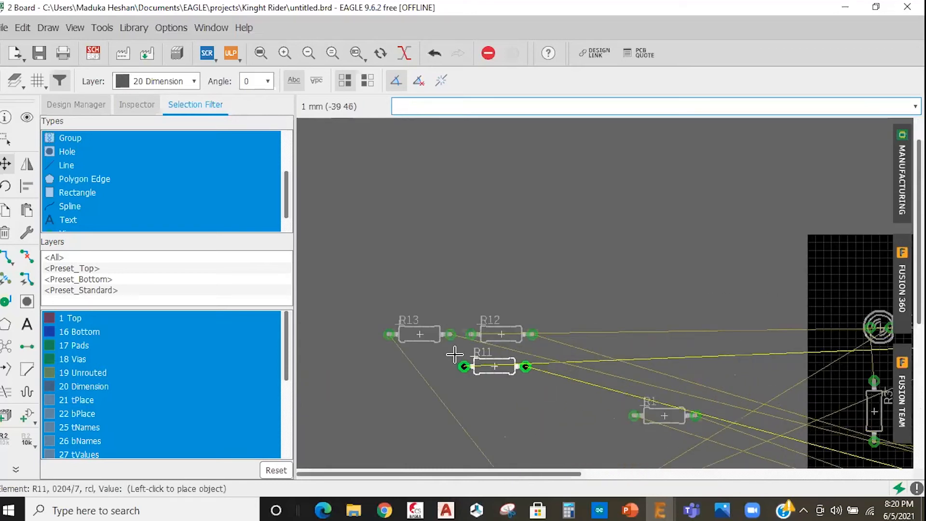
{"action": "scroll", "coordinate": [598, 371], "scroll_direction": "down", "scroll_amount": 2}
{"action": "scroll", "coordinate": [820, 369], "scroll_direction": "down", "scroll_amount": 2}
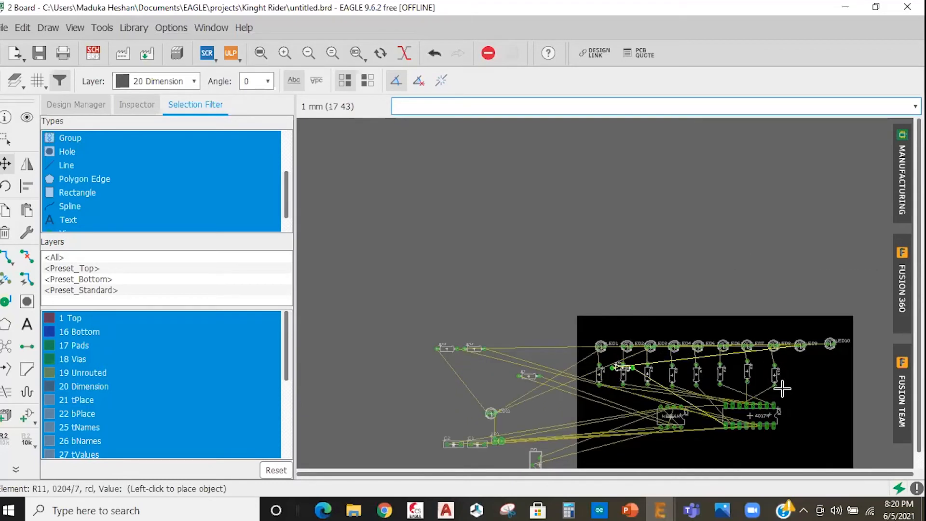
{"action": "scroll", "coordinate": [774, 383], "scroll_direction": "up", "scroll_amount": 1}
{"action": "left_click", "coordinate": [766, 383]}
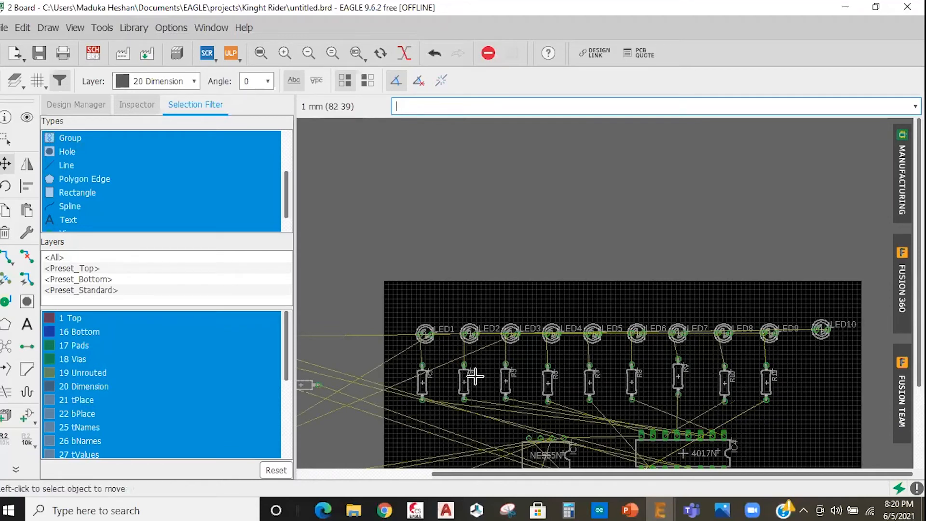
Move resistor R12 onto the board, rotate it to vertical and place it below LED10
{"action": "scroll", "coordinate": [354, 362], "scroll_direction": "down", "scroll_amount": 2}
{"action": "left_click", "coordinate": [309, 344]}
{"action": "right_click", "coordinate": [683, 388]}
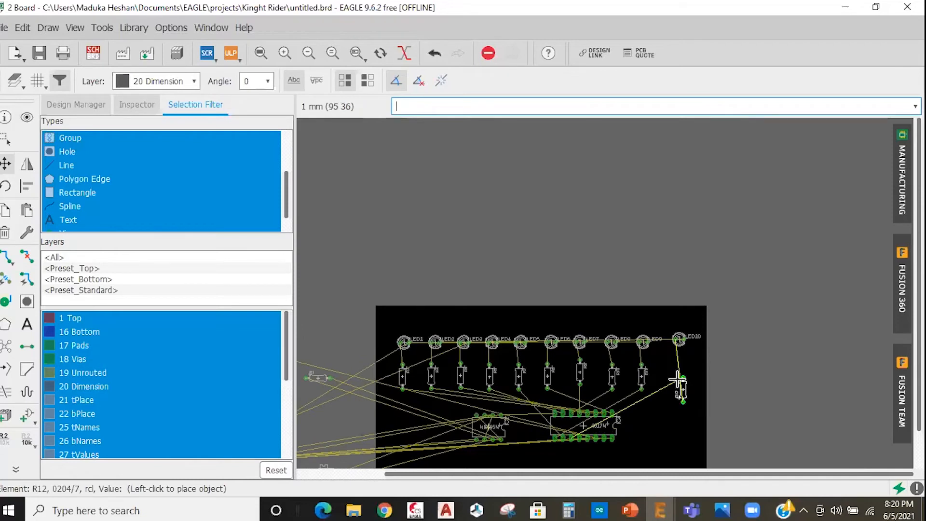
{"action": "left_click", "coordinate": [678, 384]}
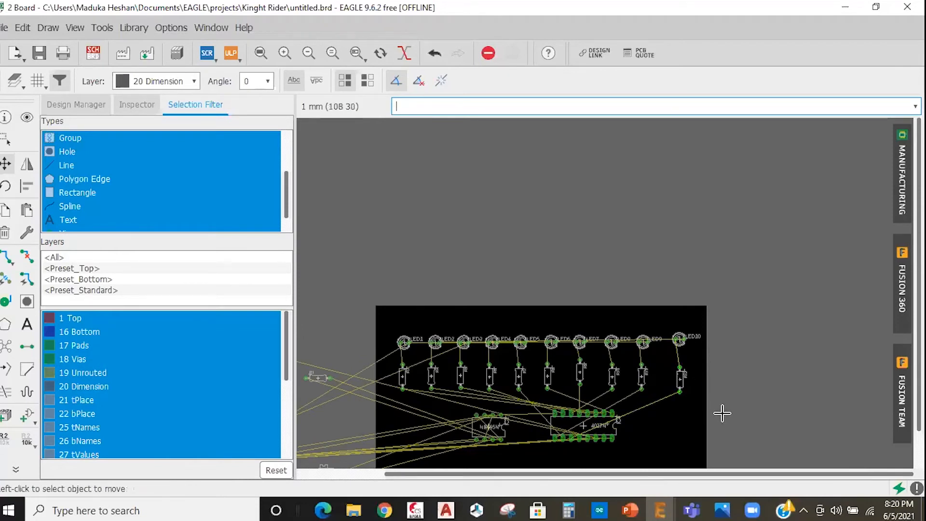
Fine-tune the positions of resistors R12 and R11 beneath LED10 and LED9
{"action": "scroll", "coordinate": [722, 412], "scroll_direction": "down", "scroll_amount": 2}
{"action": "scroll", "coordinate": [447, 387], "scroll_direction": "up", "scroll_amount": 4}
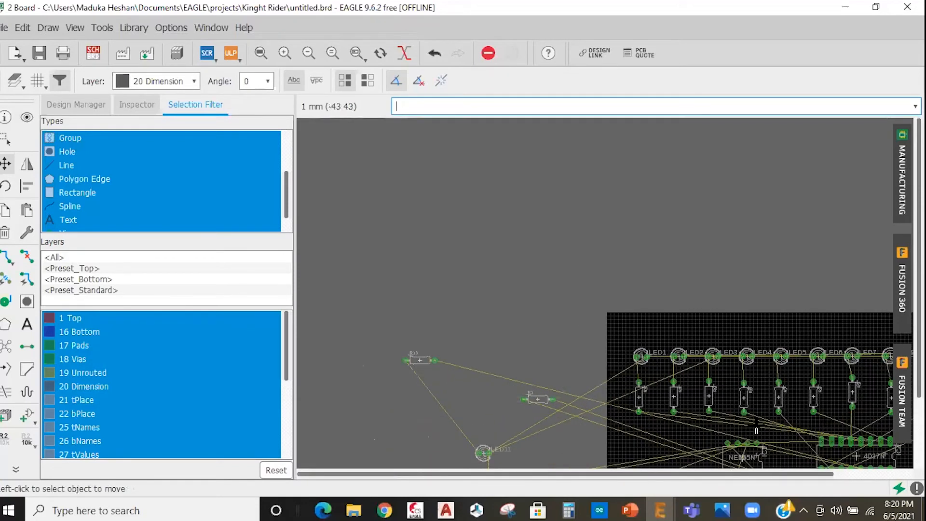
{"action": "scroll", "coordinate": [596, 426], "scroll_direction": "down", "scroll_amount": 4}
{"action": "scroll", "coordinate": [776, 409], "scroll_direction": "up", "scroll_amount": 3}
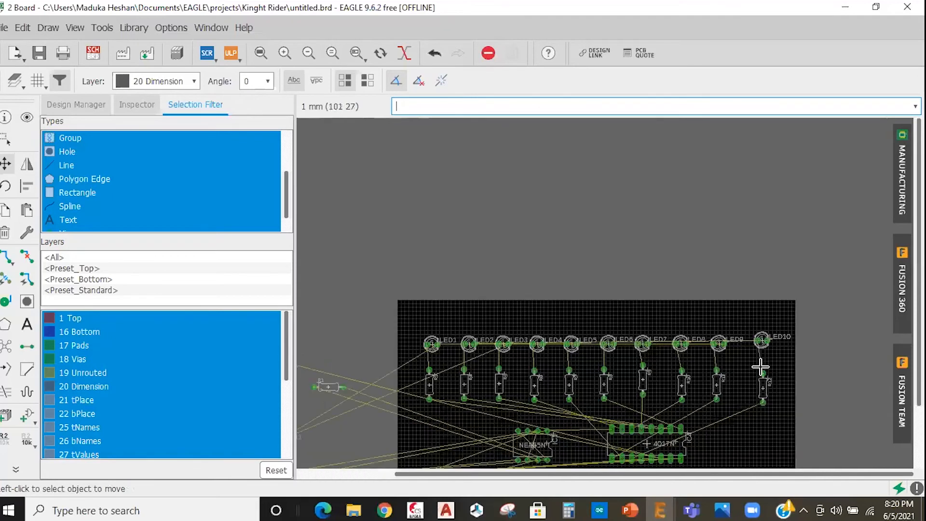
{"action": "left_click", "coordinate": [758, 371]}
{"action": "scroll", "coordinate": [762, 370], "scroll_direction": "up", "scroll_amount": 1}
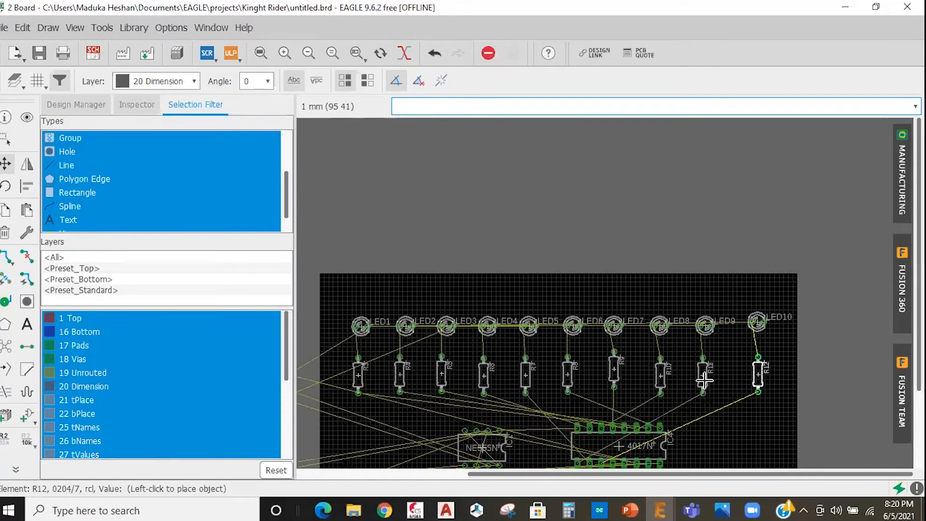
{"action": "left_click", "coordinate": [702, 363]}
{"action": "scroll", "coordinate": [672, 295], "scroll_direction": "down", "scroll_amount": 4}
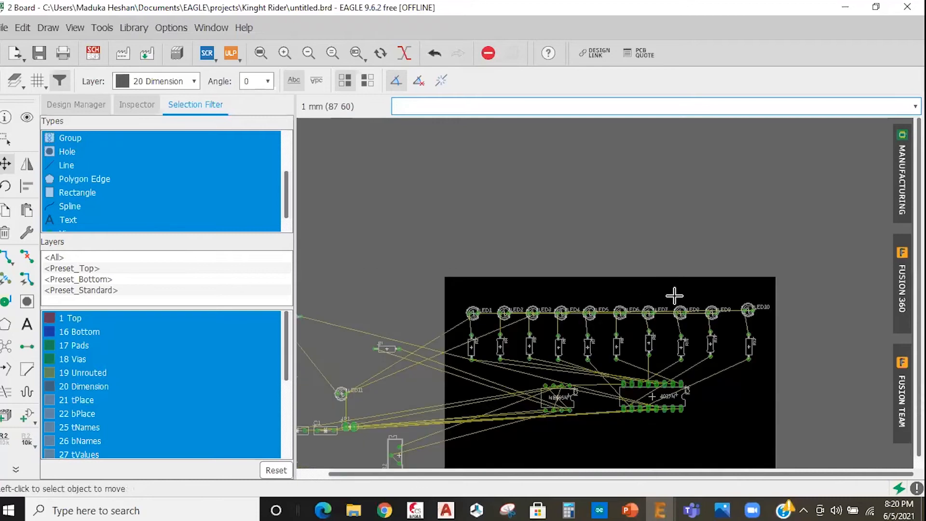
Check the LED and resistor connections in the schematic, then return to the board layout
{"action": "scroll", "coordinate": [705, 359], "scroll_direction": "up", "scroll_amount": 1}
{"action": "scroll", "coordinate": [705, 361], "scroll_direction": "up", "scroll_amount": 2}
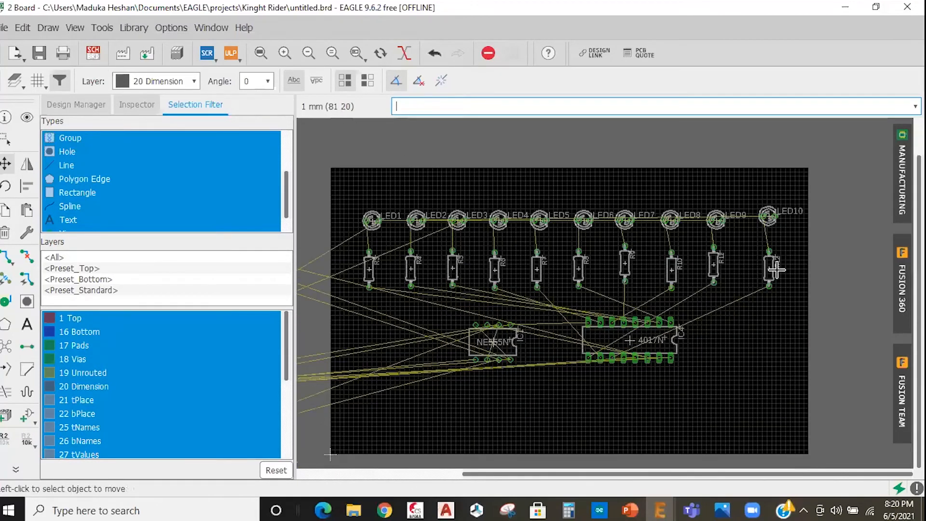
{"action": "scroll", "coordinate": [704, 356], "scroll_direction": "down", "scroll_amount": 1}
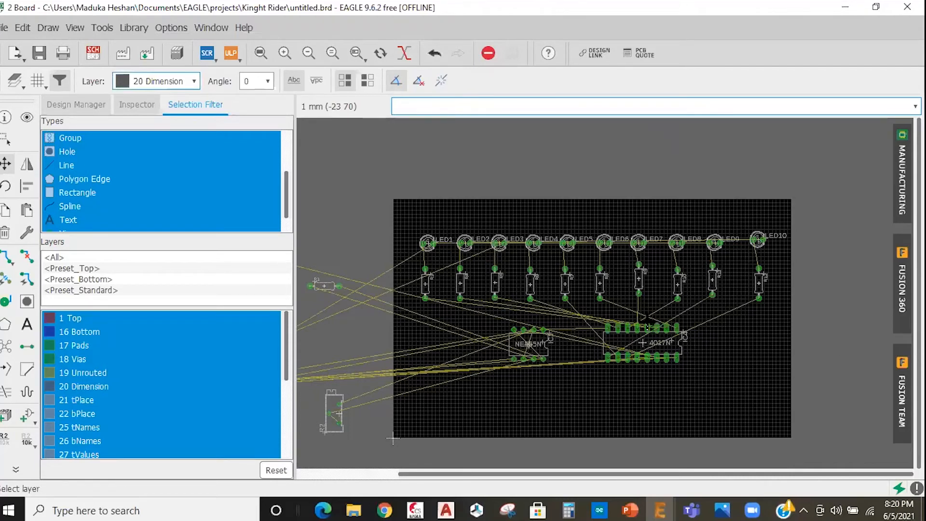
{"action": "key", "text": "alt+Tab"}
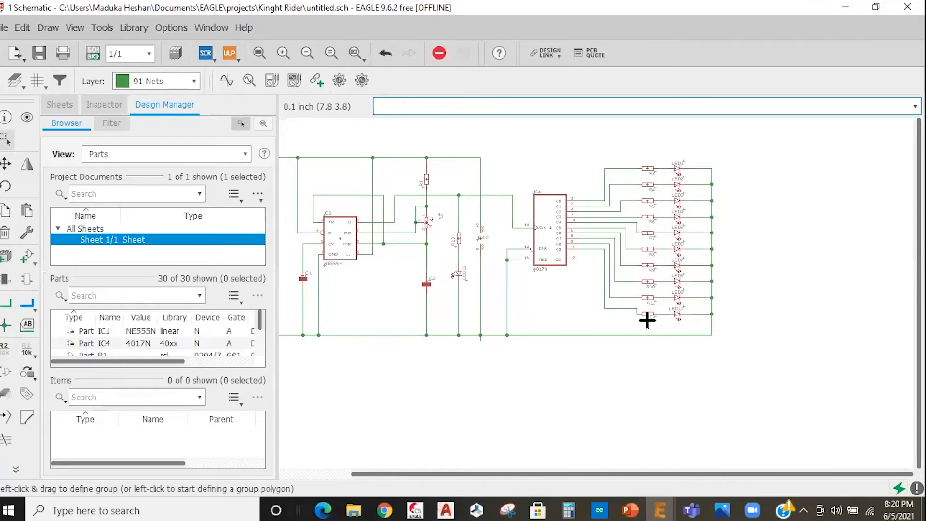
{"action": "scroll", "coordinate": [613, 328], "scroll_direction": "up", "scroll_amount": 1}
{"action": "left_click", "coordinate": [93, 53]}
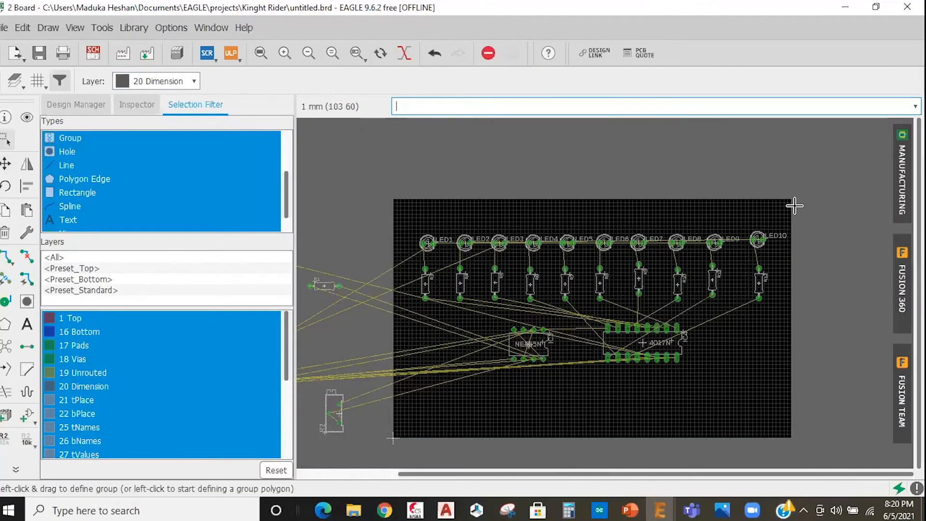
Move capacitor C2 onto the board and place it horizontally below the left end of the 4017N chip
{"action": "scroll", "coordinate": [796, 202], "scroll_direction": "down", "scroll_amount": 2}
{"action": "scroll", "coordinate": [543, 263], "scroll_direction": "up", "scroll_amount": 2}
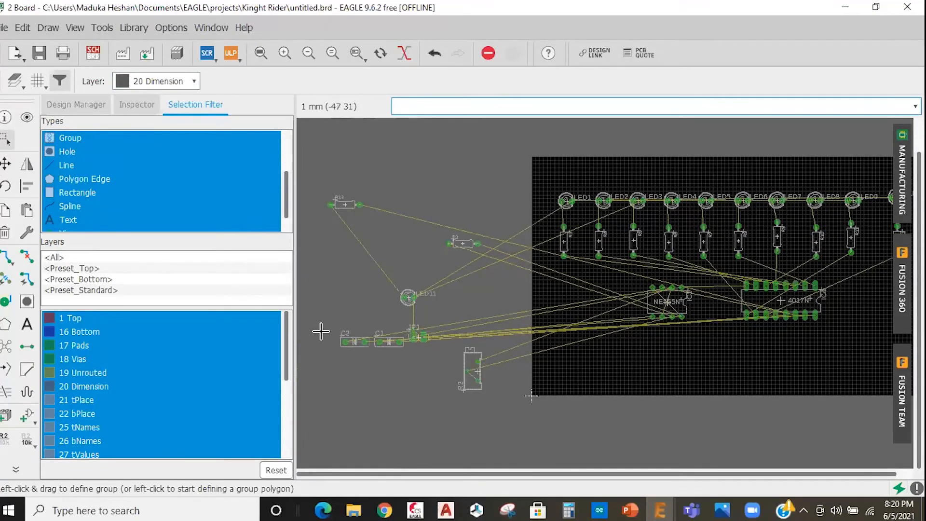
{"action": "left_click", "coordinate": [352, 341]}
{"action": "scroll", "coordinate": [480, 340], "scroll_direction": "down", "scroll_amount": 6}
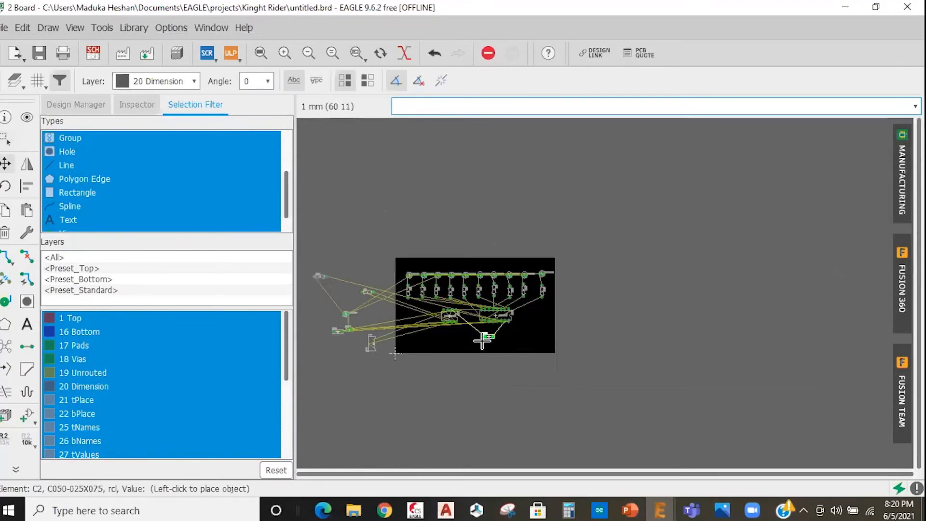
{"action": "scroll", "coordinate": [471, 344], "scroll_direction": "up", "scroll_amount": 5}
{"action": "scroll", "coordinate": [486, 346], "scroll_direction": "up", "scroll_amount": 2}
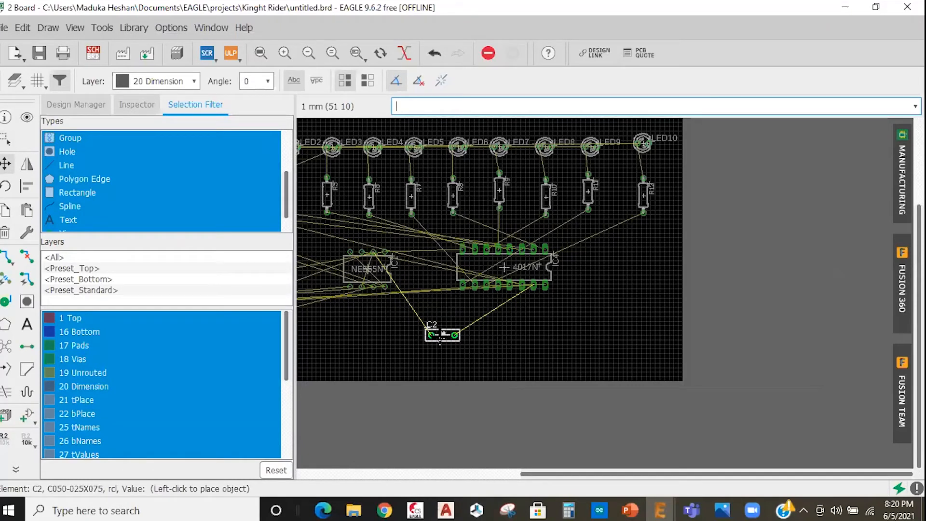
{"action": "left_click", "coordinate": [461, 339]}
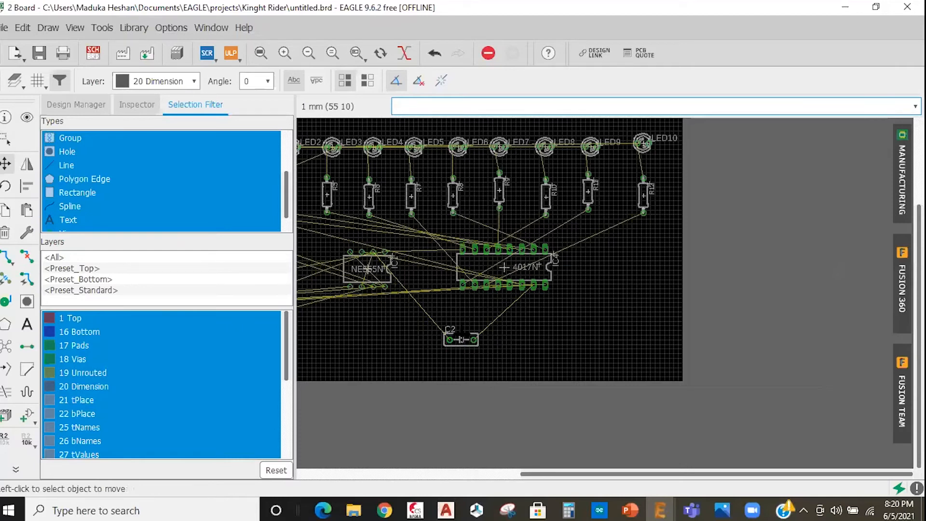
Move capacitor C1 onto the board and place it horizontally just left of C2, below the NE555N
{"action": "scroll", "coordinate": [459, 338], "scroll_direction": "down", "scroll_amount": 4}
{"action": "scroll", "coordinate": [352, 309], "scroll_direction": "up", "scroll_amount": 3}
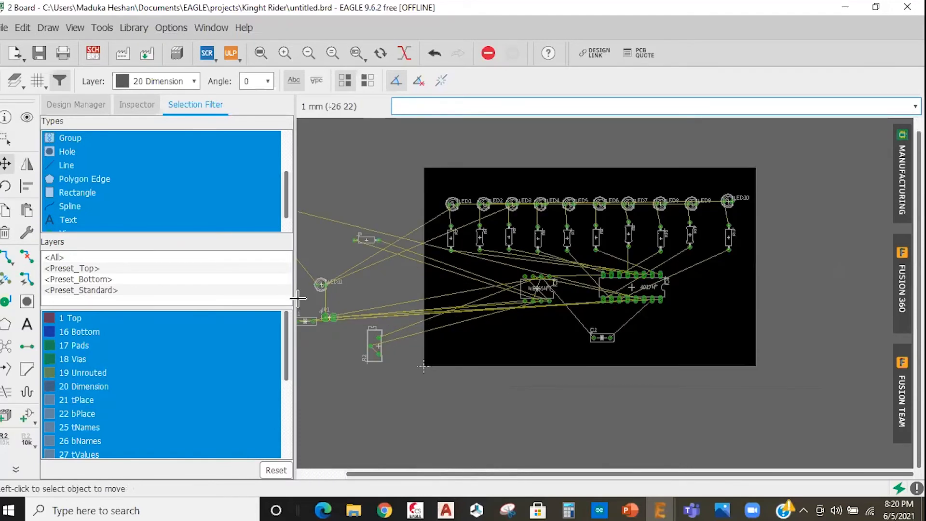
{"action": "scroll", "coordinate": [365, 336], "scroll_direction": "down", "scroll_amount": 2}
{"action": "scroll", "coordinate": [298, 302], "scroll_direction": "up", "scroll_amount": 4}
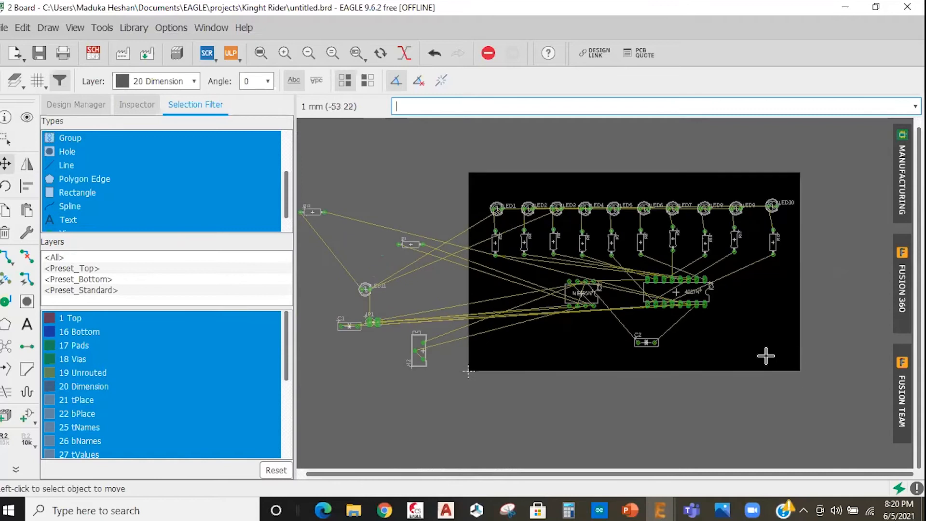
{"action": "scroll", "coordinate": [282, 340], "scroll_direction": "down", "scroll_amount": 4}
{"action": "left_click", "coordinate": [386, 346]}
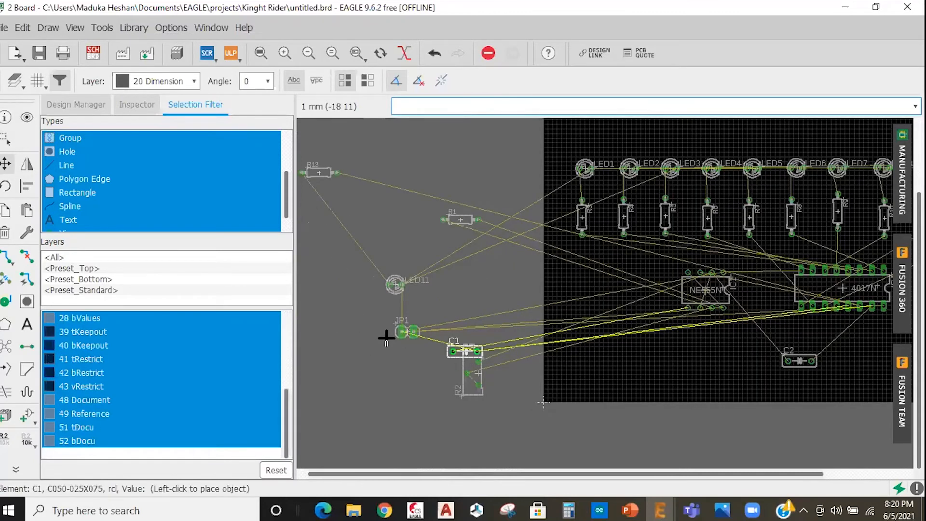
{"action": "left_click", "coordinate": [733, 361]}
Move pin header JP1 onto the board, rotate it to vertical and place it near the lower-left board corner
{"action": "left_click", "coordinate": [407, 331]}
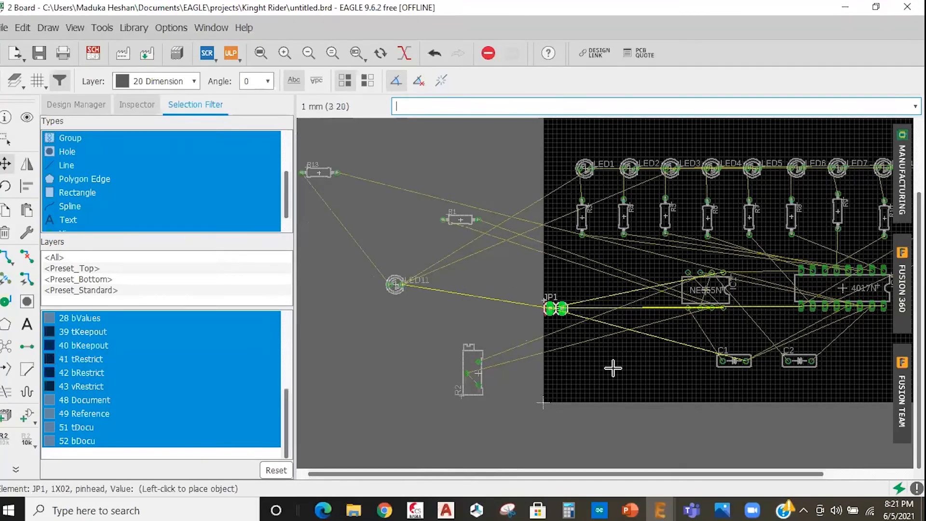
{"action": "scroll", "coordinate": [482, 338], "scroll_direction": "down", "scroll_amount": 3}
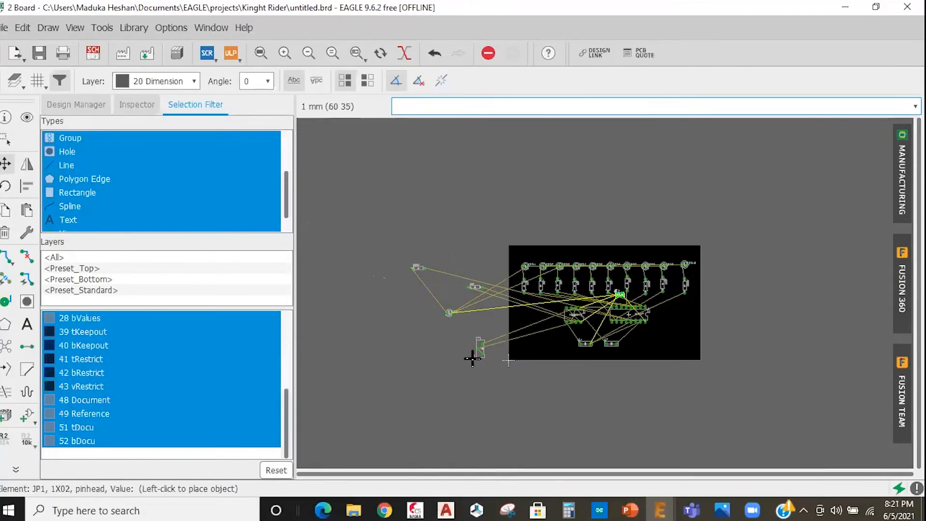
{"action": "scroll", "coordinate": [453, 369], "scroll_direction": "up", "scroll_amount": 2}
{"action": "scroll", "coordinate": [451, 381], "scroll_direction": "up", "scroll_amount": 2}
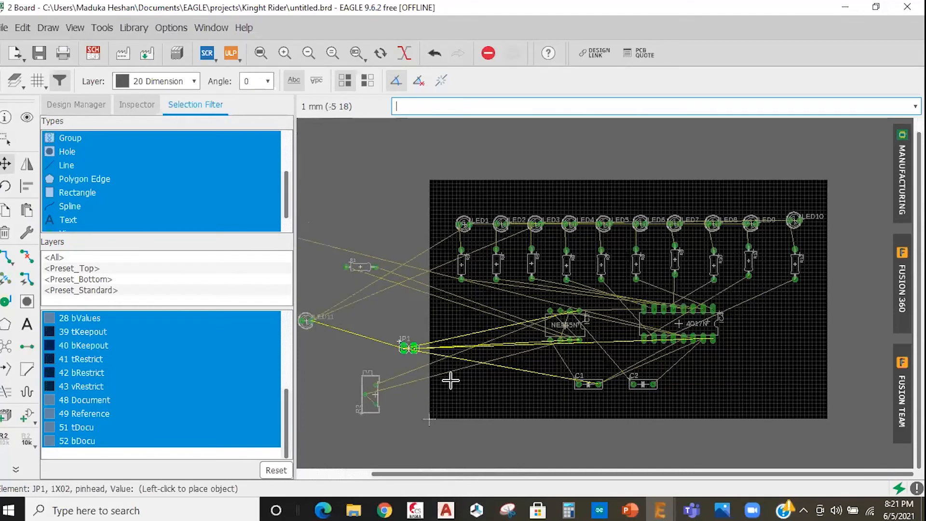
{"action": "scroll", "coordinate": [448, 390], "scroll_direction": "up", "scroll_amount": 1}
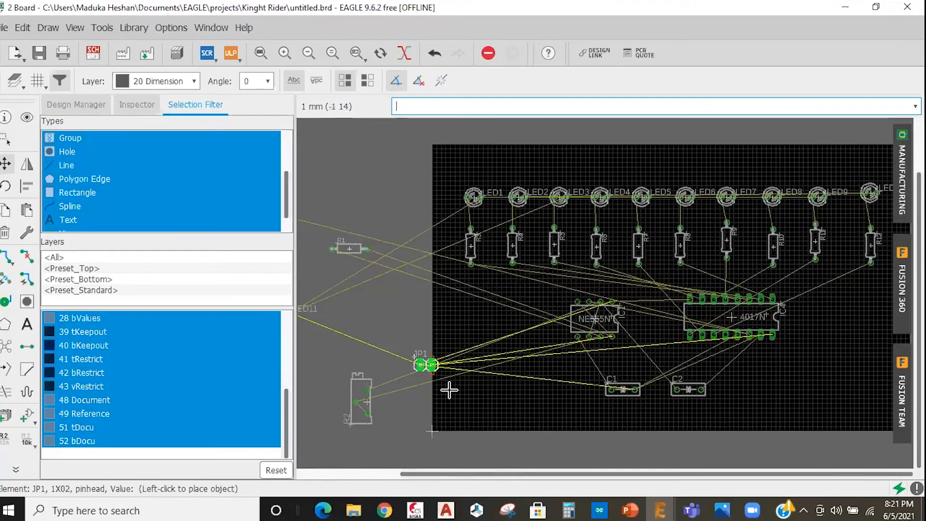
{"action": "scroll", "coordinate": [449, 390], "scroll_direction": "up", "scroll_amount": 1}
{"action": "left_click", "coordinate": [471, 410]}
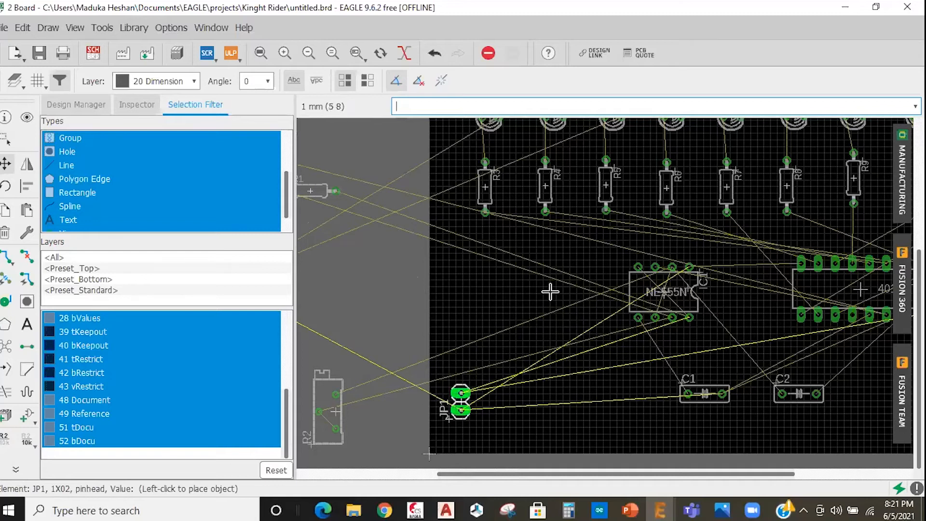
Move LED11 onto the board and place it left of the NE555N, below the resistor row
{"action": "scroll", "coordinate": [551, 292], "scroll_direction": "down", "scroll_amount": 2}
{"action": "scroll", "coordinate": [381, 332], "scroll_direction": "up", "scroll_amount": 1}
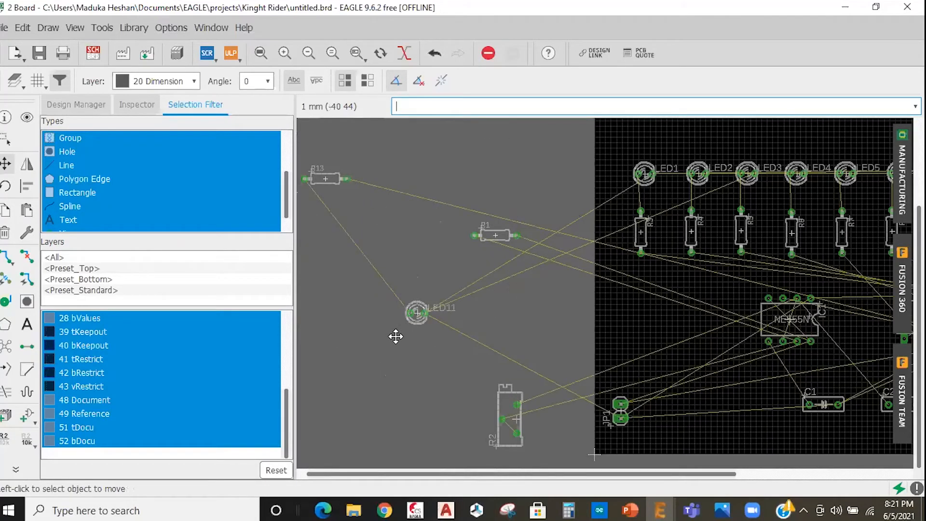
{"action": "scroll", "coordinate": [396, 336], "scroll_direction": "up", "scroll_amount": 1}
{"action": "left_click", "coordinate": [427, 327]}
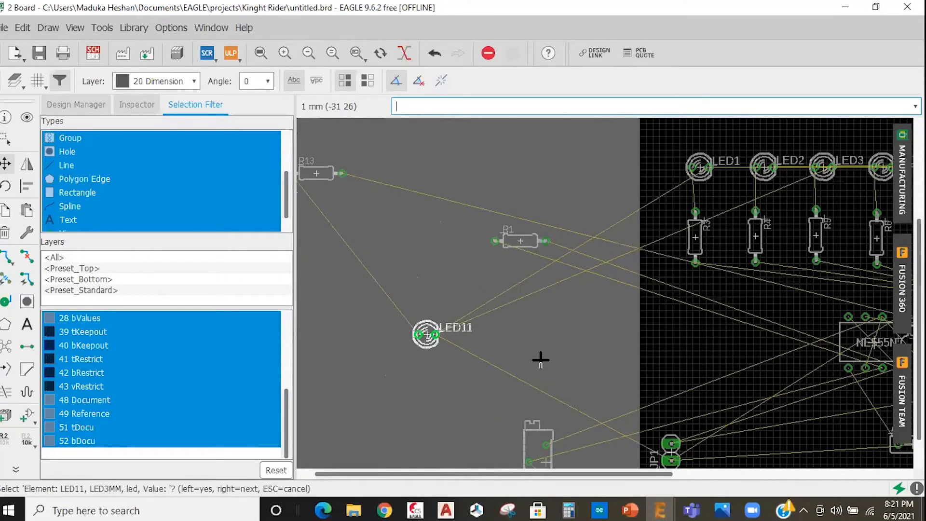
{"action": "left_click", "coordinate": [610, 313]}
{"action": "scroll", "coordinate": [613, 309], "scroll_direction": "down", "scroll_amount": 2}
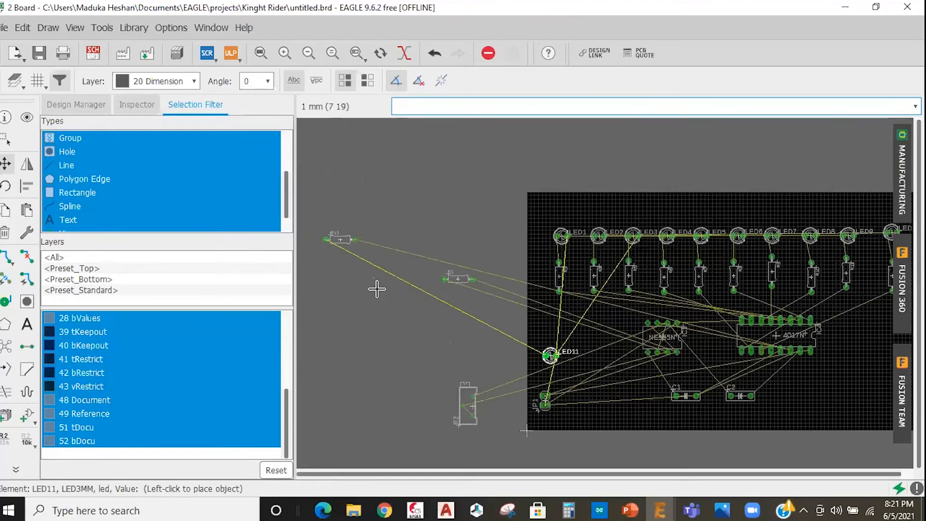
Place R2 vertically above JP1 near the left board edge, and place resistor R1 below the NE555N
{"action": "left_click", "coordinate": [370, 376]}
{"action": "scroll", "coordinate": [370, 376], "scroll_direction": "down", "scroll_amount": 1}
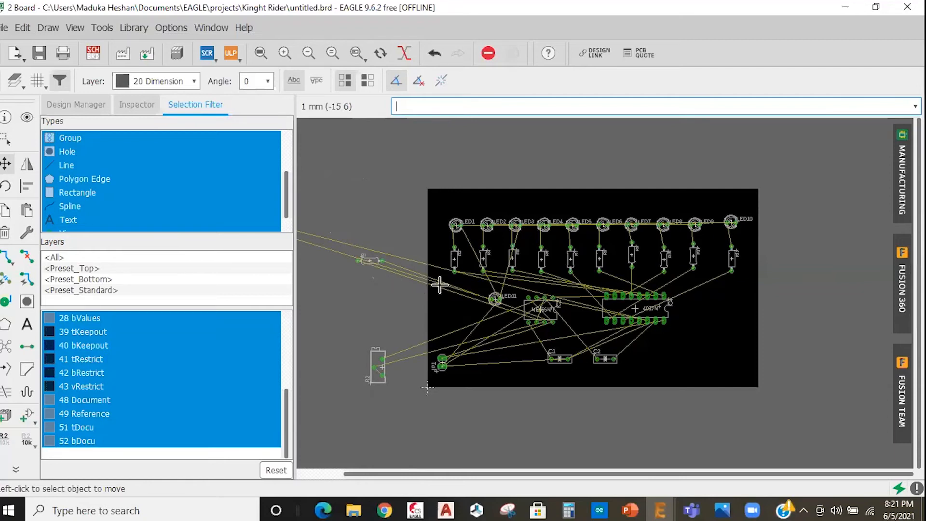
{"action": "scroll", "coordinate": [545, 326], "scroll_direction": "up", "scroll_amount": 1}
{"action": "left_click", "coordinate": [330, 234]}
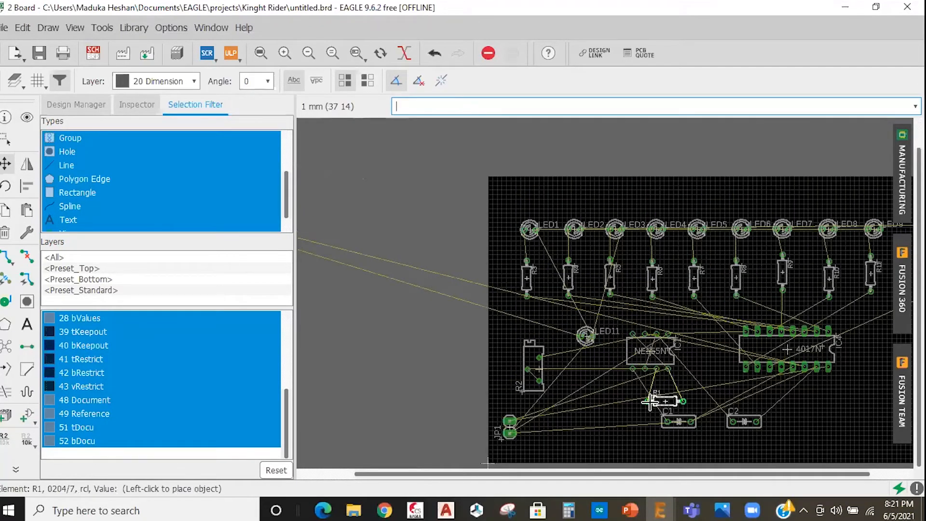
{"action": "left_click", "coordinate": [651, 407]}
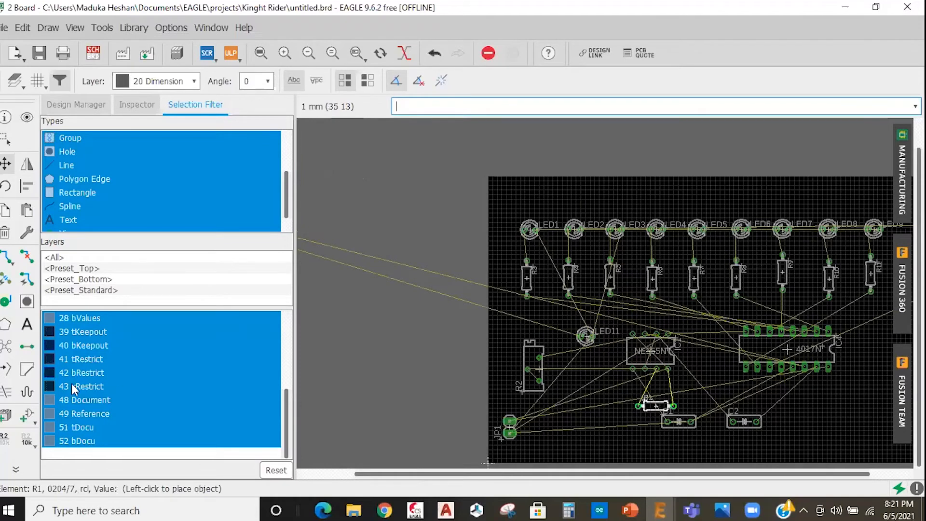
Place resistor R13 horizontally above R2 and shift LED11 so it sits just right of R13
{"action": "scroll", "coordinate": [581, 391], "scroll_direction": "down", "scroll_amount": 4}
{"action": "left_click", "coordinate": [426, 314]}
{"action": "scroll", "coordinate": [618, 375], "scroll_direction": "up", "scroll_amount": 2}
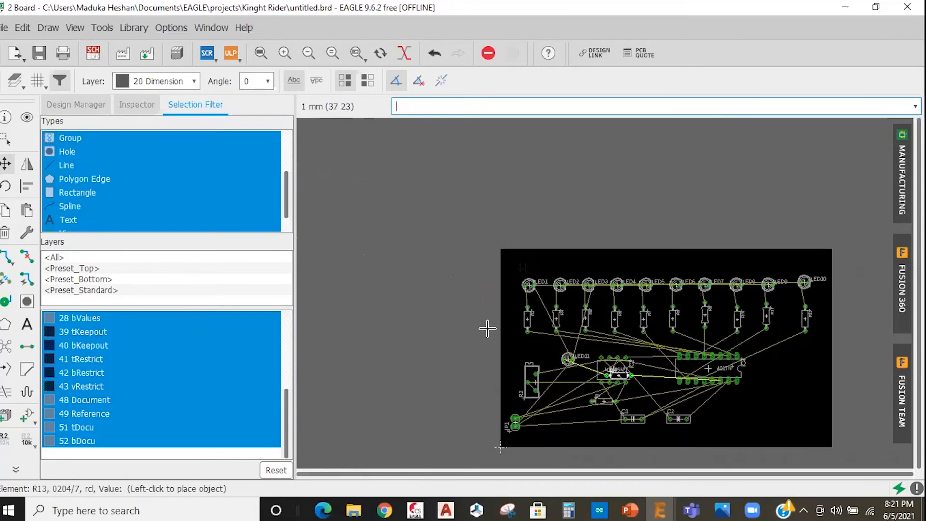
{"action": "scroll", "coordinate": [526, 338], "scroll_direction": "up", "scroll_amount": 1}
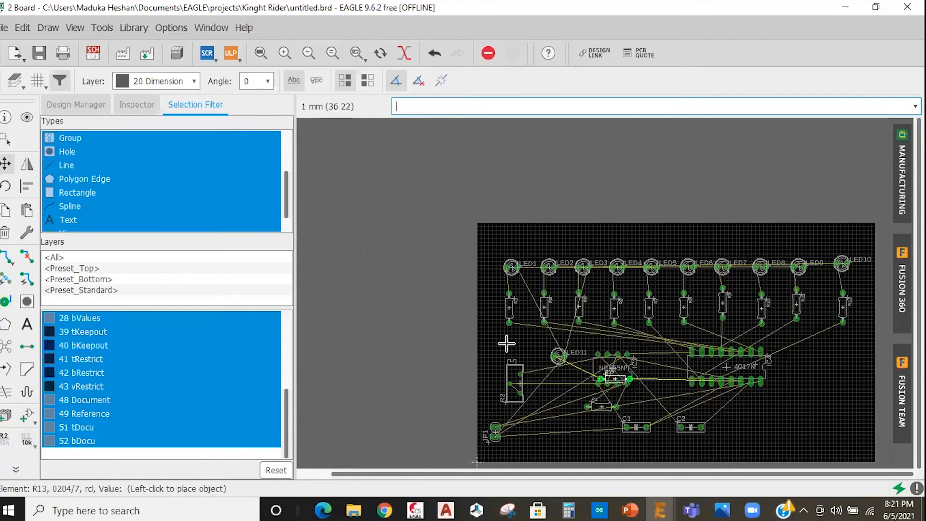
{"action": "scroll", "coordinate": [511, 345], "scroll_direction": "up", "scroll_amount": 1}
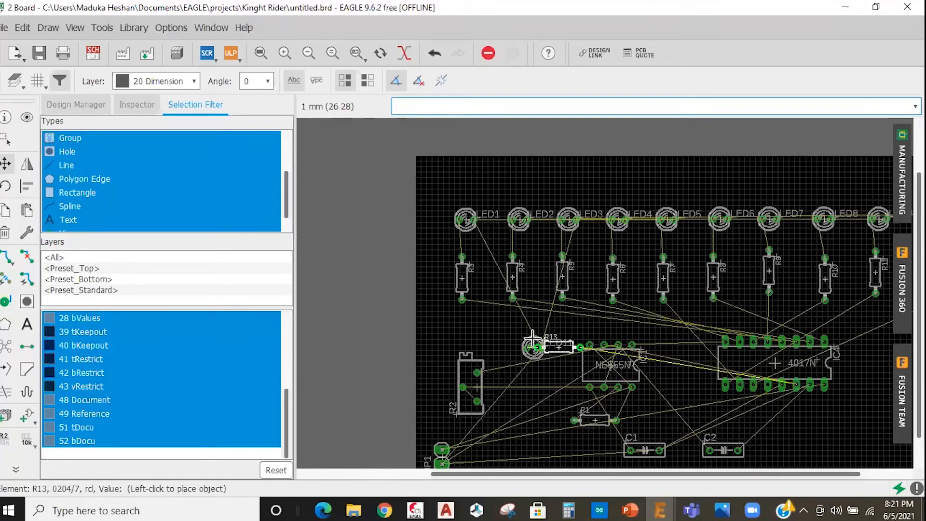
{"action": "left_click", "coordinate": [481, 335]}
{"action": "left_click", "coordinate": [532, 347]}
{"action": "left_click", "coordinate": [539, 336]}
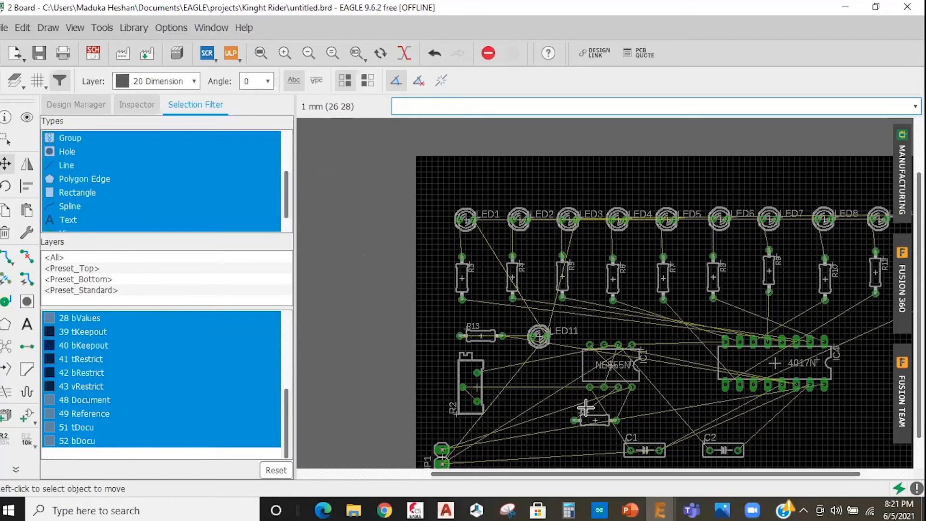
Rotate resistor R1 to vertical and reposition it between JP1 and C1
{"action": "scroll", "coordinate": [558, 368], "scroll_direction": "down", "scroll_amount": 3}
{"action": "scroll", "coordinate": [480, 383], "scroll_direction": "up", "scroll_amount": 2}
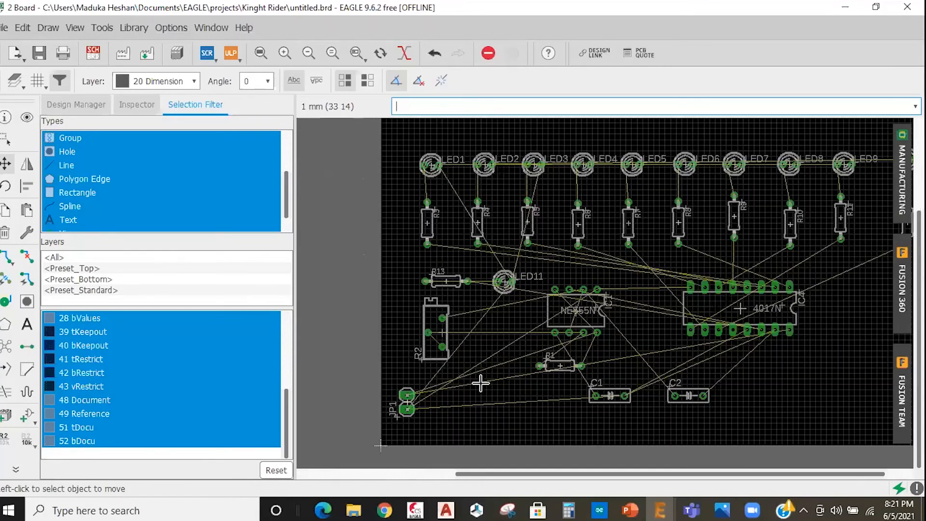
{"action": "right_click", "coordinate": [488, 390]}
{"action": "left_click", "coordinate": [488, 390]}
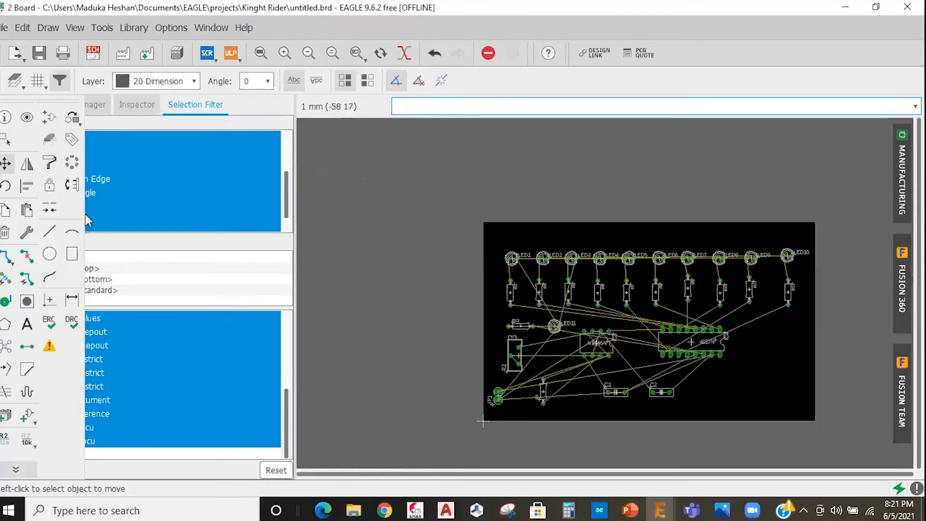
{"action": "left_click", "coordinate": [22, 470]}
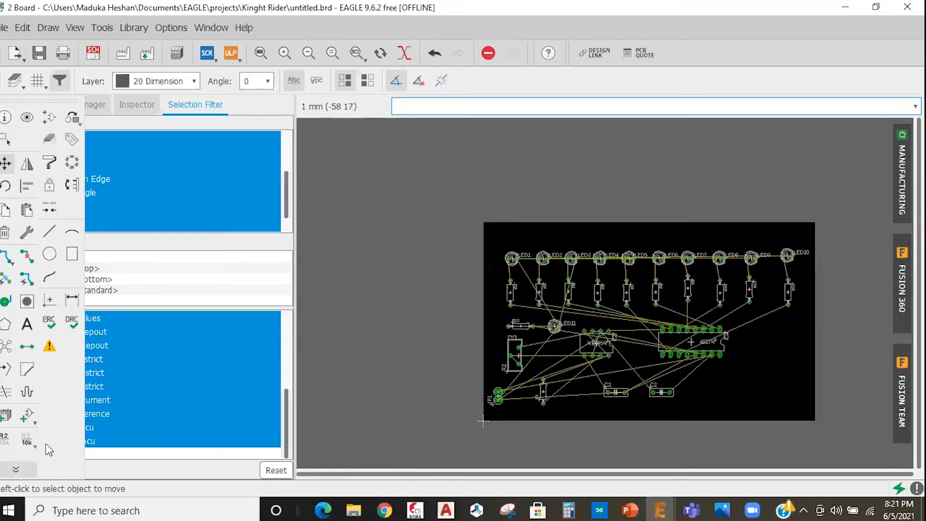
{"action": "left_click", "coordinate": [70, 161]}
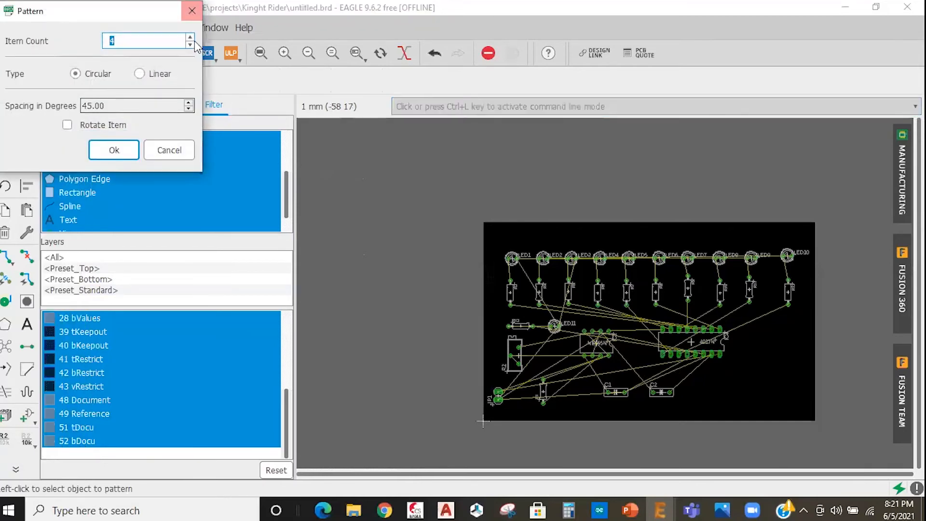
{"action": "key", "text": "Escape"}
{"action": "scroll", "coordinate": [505, 345], "scroll_direction": "up", "scroll_amount": 1}
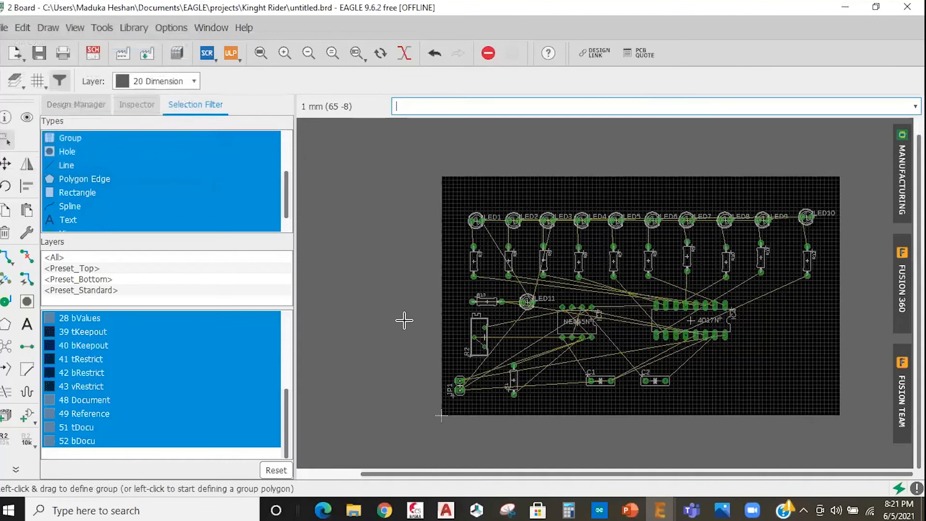
{"action": "scroll", "coordinate": [433, 344], "scroll_direction": "up", "scroll_amount": 1}
{"action": "scroll", "coordinate": [433, 340], "scroll_direction": "up", "scroll_amount": 1}
{"action": "right_click", "coordinate": [430, 341]}
{"action": "mouse_move", "coordinate": [421, 337]}
{"action": "left_mouse_down"}
{"action": "mouse_move", "coordinate": [429, 341]}
{"action": "mouse_move", "coordinate": [413, 333]}
{"action": "left_mouse_up"}
{"action": "right_click", "coordinate": [418, 337]}
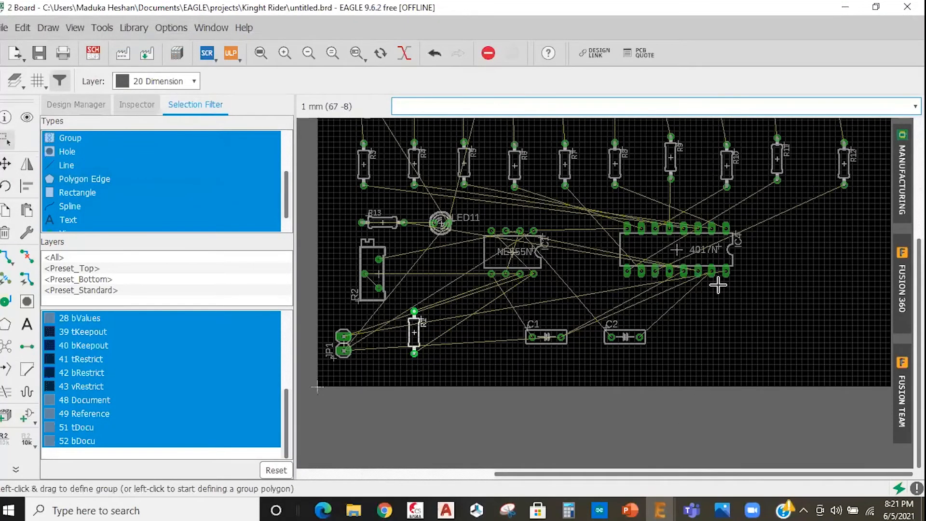
Move the 4017N IC slightly right and down to open space between it and the resistor row
{"action": "scroll", "coordinate": [718, 285], "scroll_direction": "down", "scroll_amount": 1}
{"action": "scroll", "coordinate": [685, 338], "scroll_direction": "down", "scroll_amount": 1}
{"action": "scroll", "coordinate": [670, 357], "scroll_direction": "up", "scroll_amount": 1}
{"action": "left_click", "coordinate": [670, 357]}
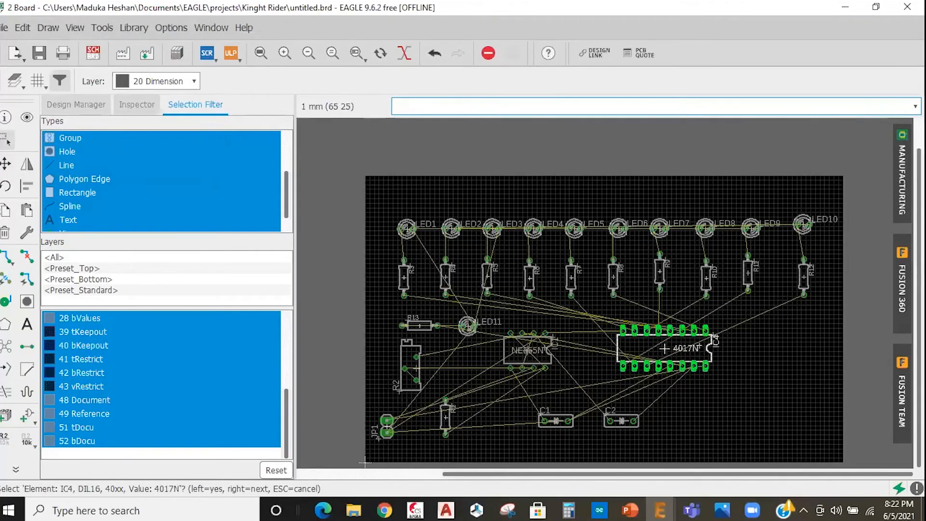
{"action": "left_click", "coordinate": [5, 164]}
{"action": "left_click", "coordinate": [674, 355]}
{"action": "left_click", "coordinate": [687, 358]}
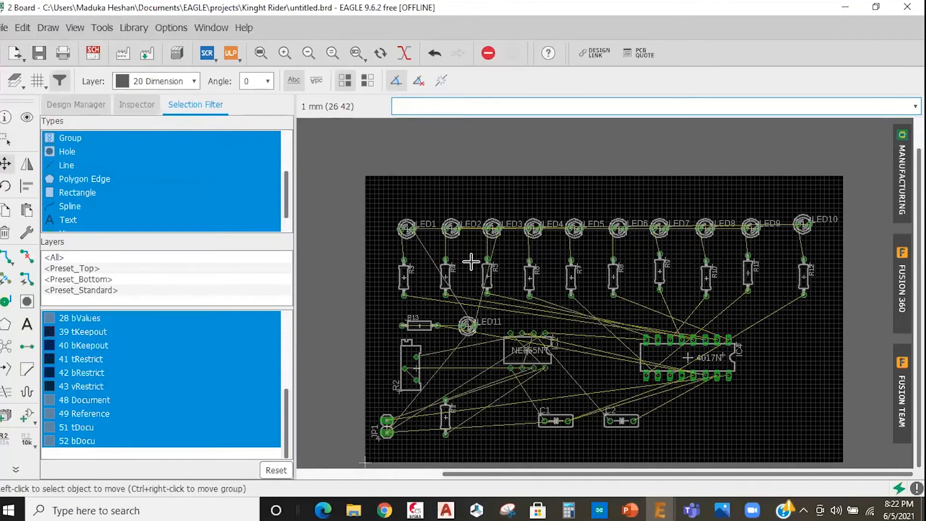
Nudge LED11 slightly down and right, keeping it beside R13
{"action": "scroll", "coordinate": [463, 373], "scroll_direction": "up", "scroll_amount": 1}
{"action": "scroll", "coordinate": [469, 378], "scroll_direction": "up", "scroll_amount": 1}
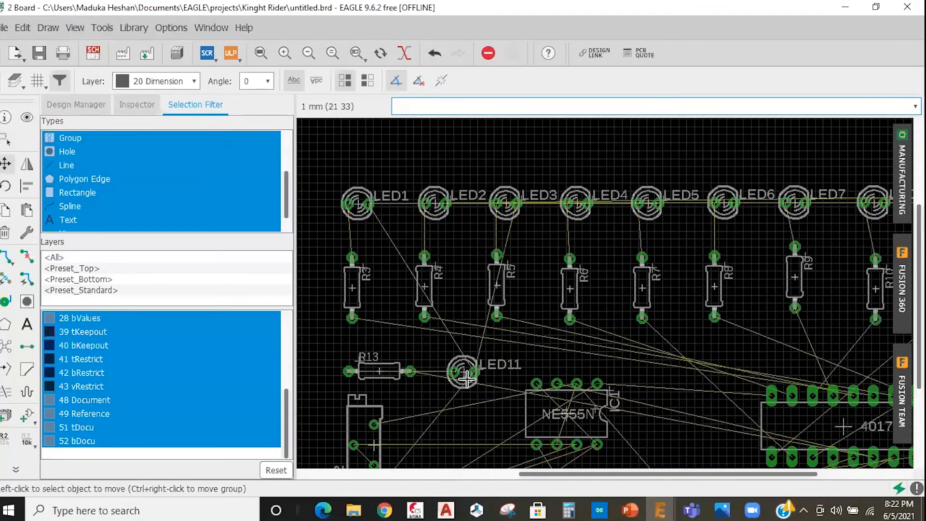
{"action": "left_click", "coordinate": [470, 371]}
{"action": "left_click", "coordinate": [473, 379]}
{"action": "scroll", "coordinate": [668, 315], "scroll_direction": "down", "scroll_amount": 4}
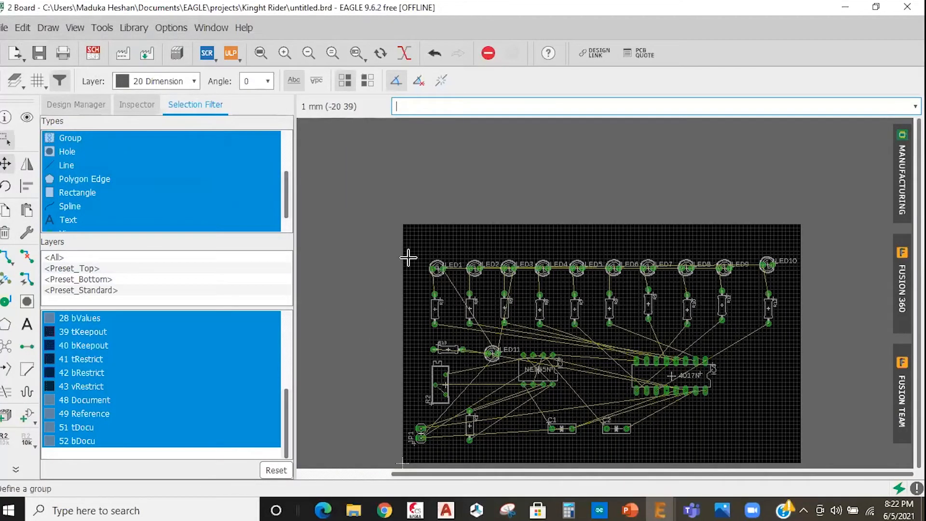
Group LED1 to LED10 with their resistors and move the group up about 7 mm toward the board's upper edge
{"action": "left_click", "coordinate": [6, 140]}
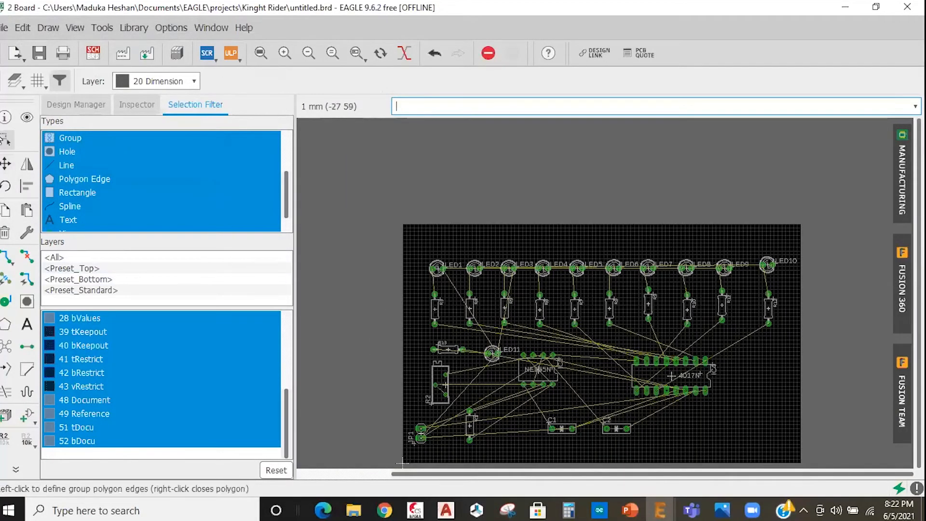
{"action": "left_click_drag", "start_coordinate": [421, 252], "coordinate": [789, 336]}
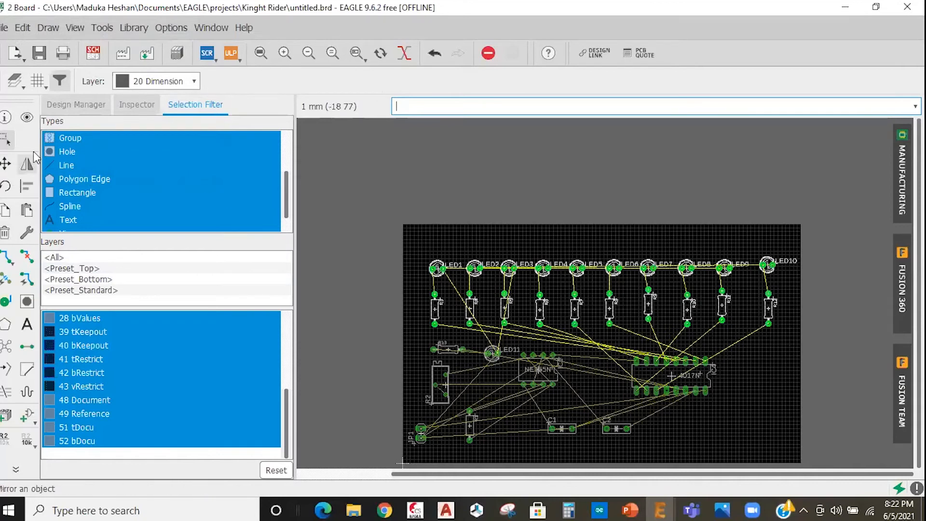
{"action": "left_click", "coordinate": [6, 162]}
{"action": "right_click", "coordinate": [441, 216]}
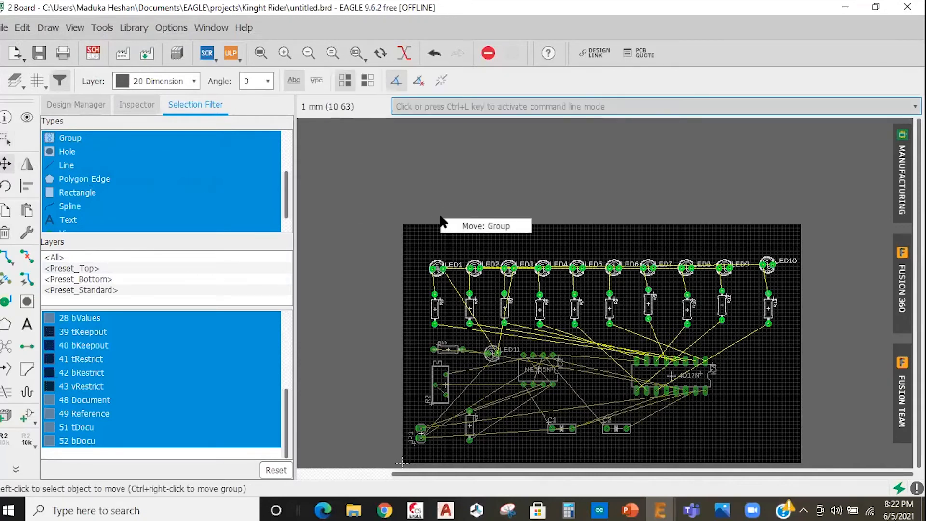
{"action": "left_click", "coordinate": [451, 225]}
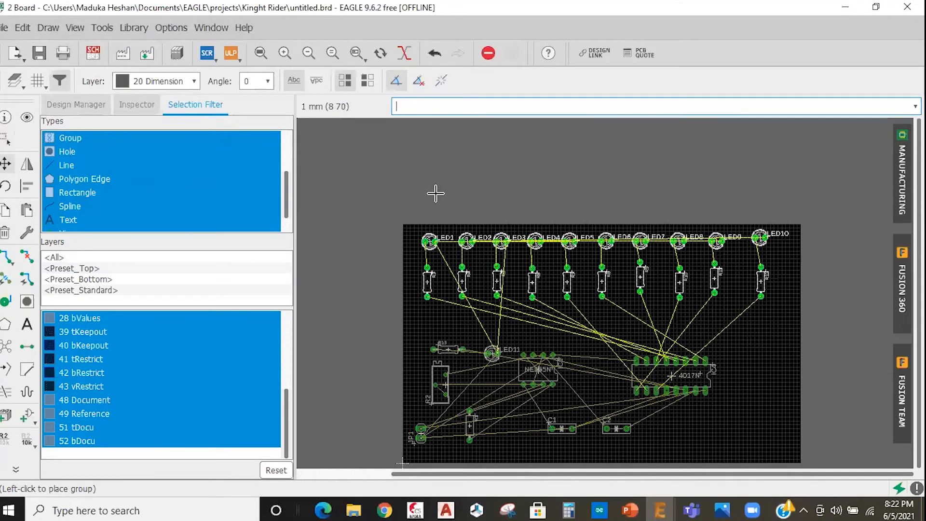
Move the board outline's upper edge up about 7 mm to enlarge the board
{"action": "left_click", "coordinate": [6, 164]}
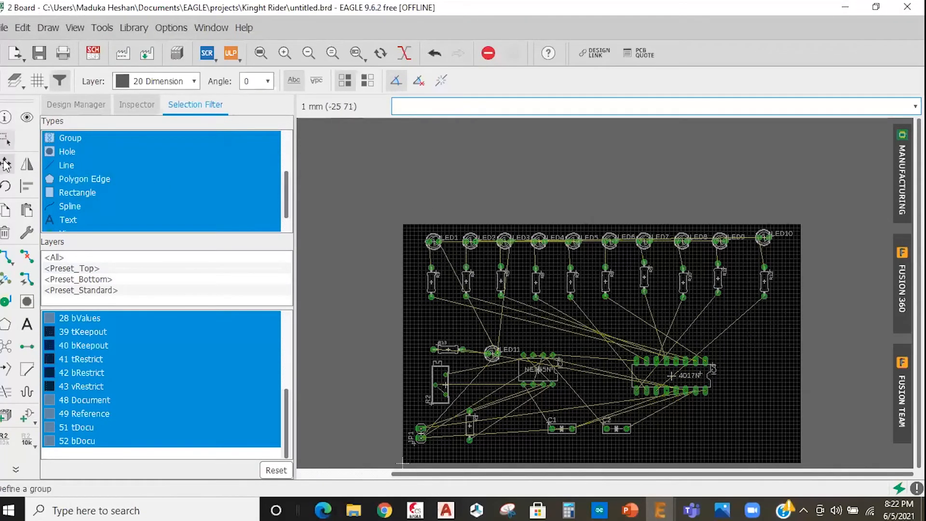
{"action": "left_click", "coordinate": [590, 224]}
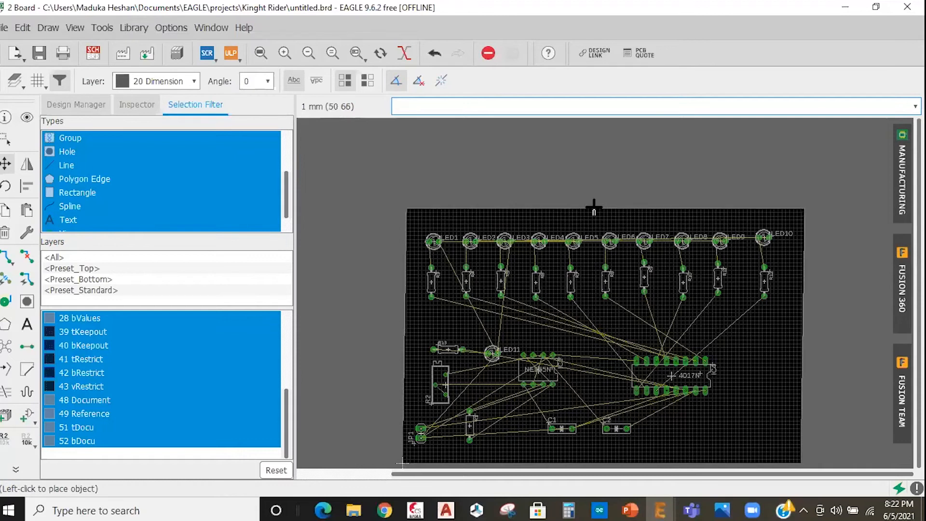
{"action": "left_click", "coordinate": [592, 197]}
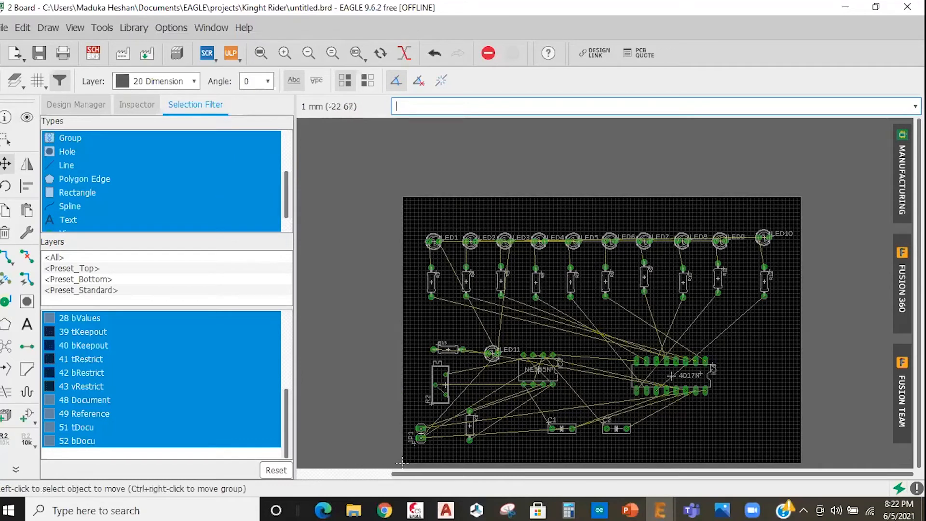
Group LED1 to LED10 and their resistors again and move them up about 3 mm within the enlarged board
{"action": "left_click", "coordinate": [6, 139]}
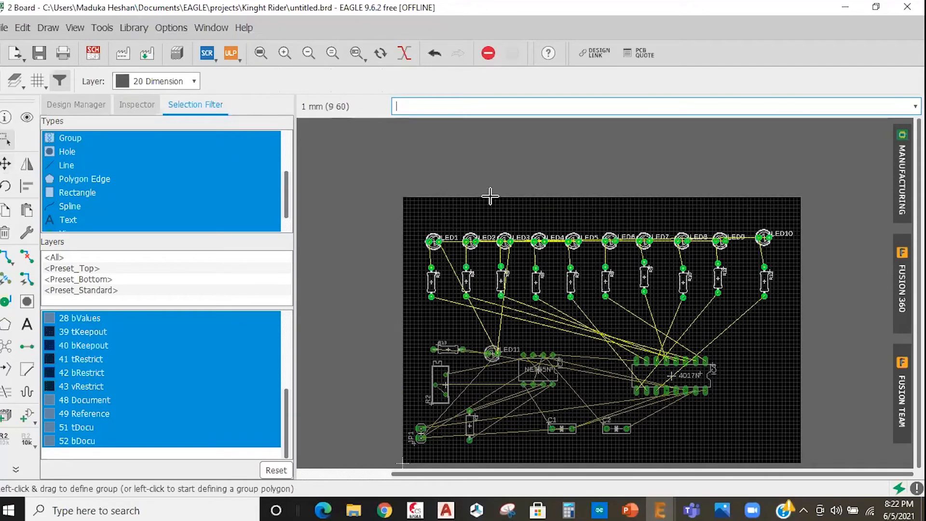
{"action": "left_click", "coordinate": [511, 236]}
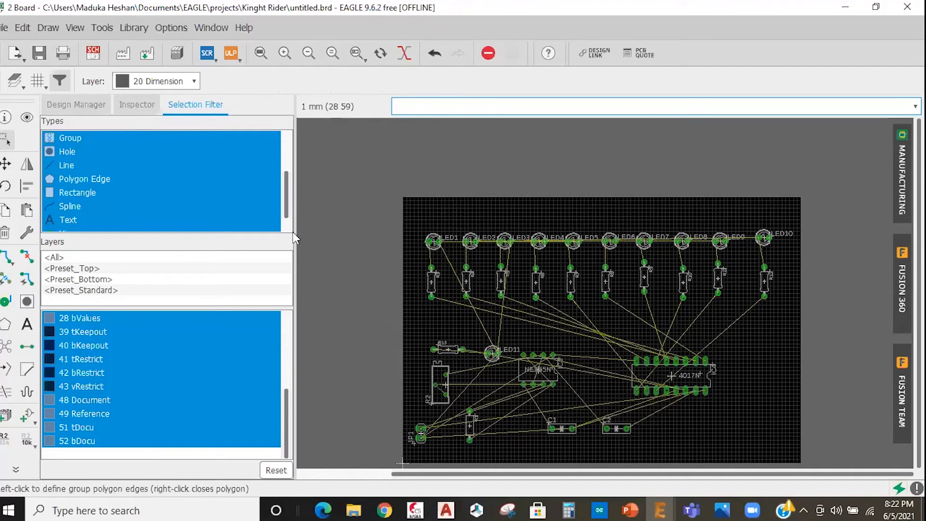
{"action": "mouse_move", "coordinate": [421, 227]}
{"action": "left_mouse_down"}
{"action": "mouse_move", "coordinate": [751, 326]}
{"action": "mouse_move", "coordinate": [784, 323]}
{"action": "left_mouse_up"}
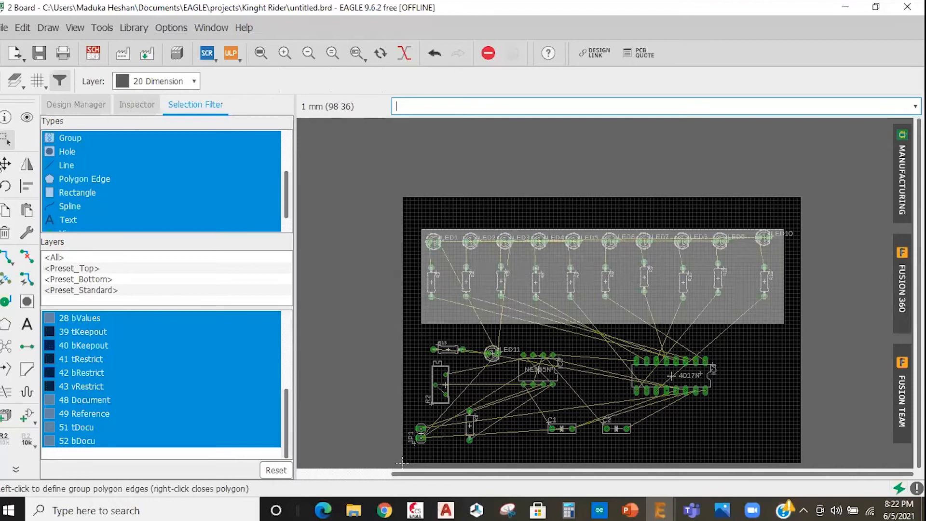
{"action": "right_click", "coordinate": [386, 250]}
{"action": "left_click", "coordinate": [388, 253]}
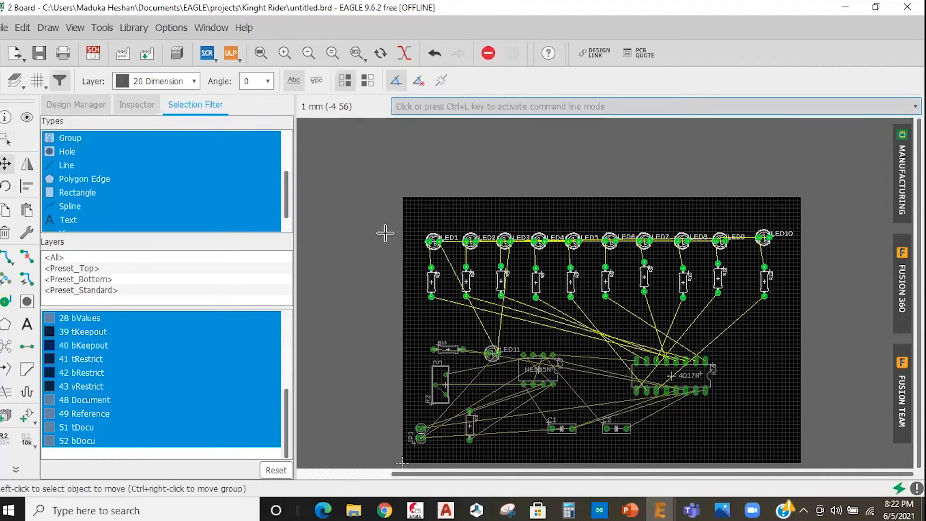
{"action": "left_click", "coordinate": [389, 236]}
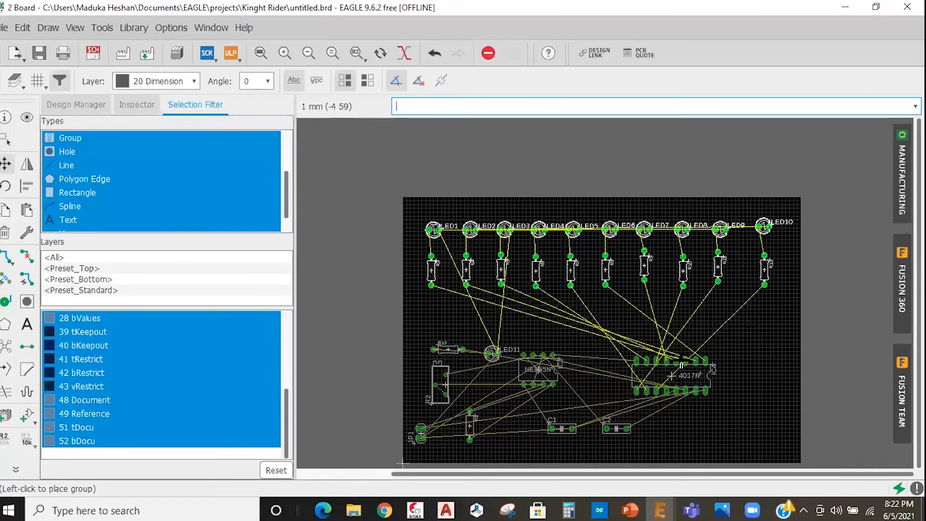
{"action": "scroll", "coordinate": [578, 340], "scroll_direction": "down", "scroll_amount": 2}
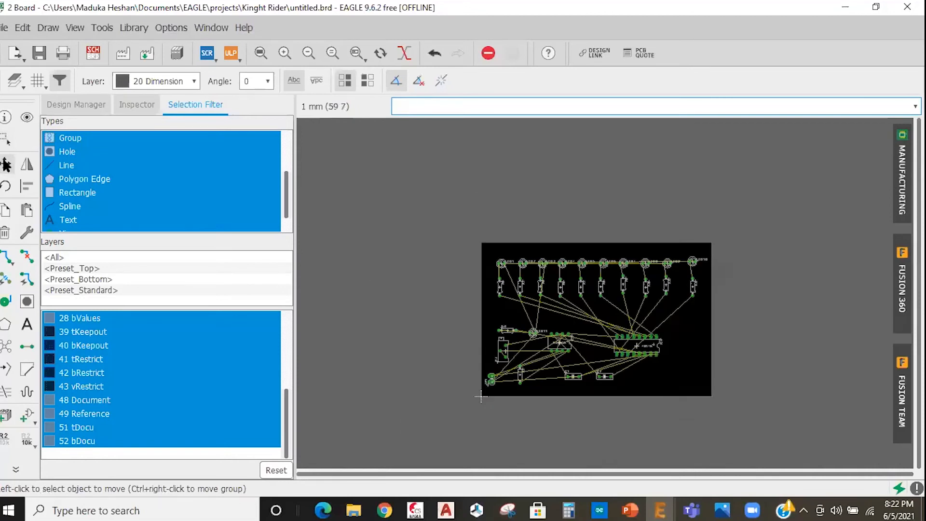
Shift the 4017N and NE555N ICs slightly right and down, and nudge capacitor C2 down
{"action": "scroll", "coordinate": [610, 310], "scroll_direction": "up", "scroll_amount": 2}
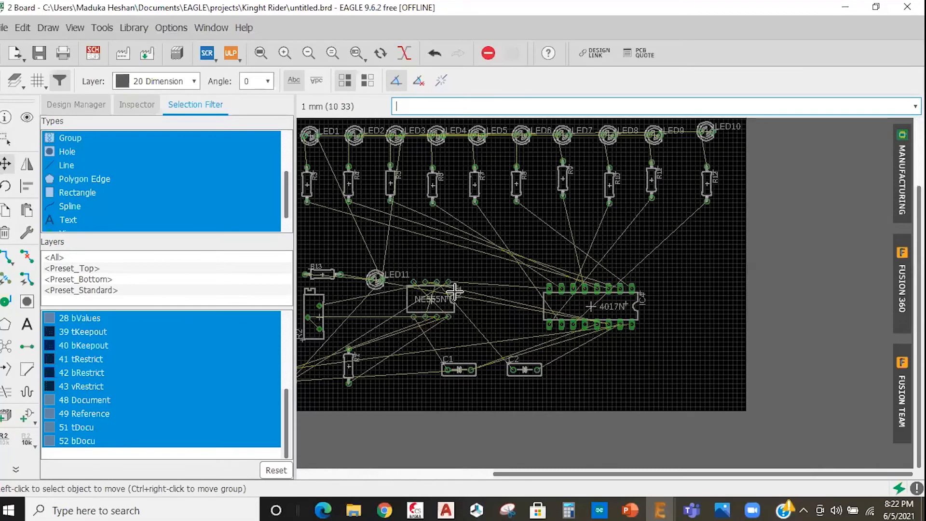
{"action": "left_click", "coordinate": [591, 306]}
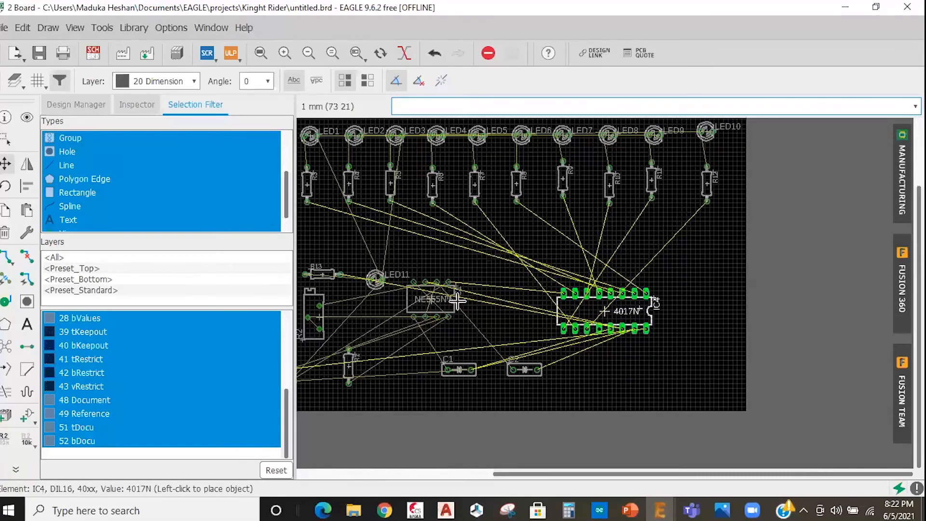
{"action": "left_click", "coordinate": [609, 311]}
{"action": "left_click", "coordinate": [432, 299]}
{"action": "left_click", "coordinate": [453, 307]}
{"action": "left_click", "coordinate": [525, 370]}
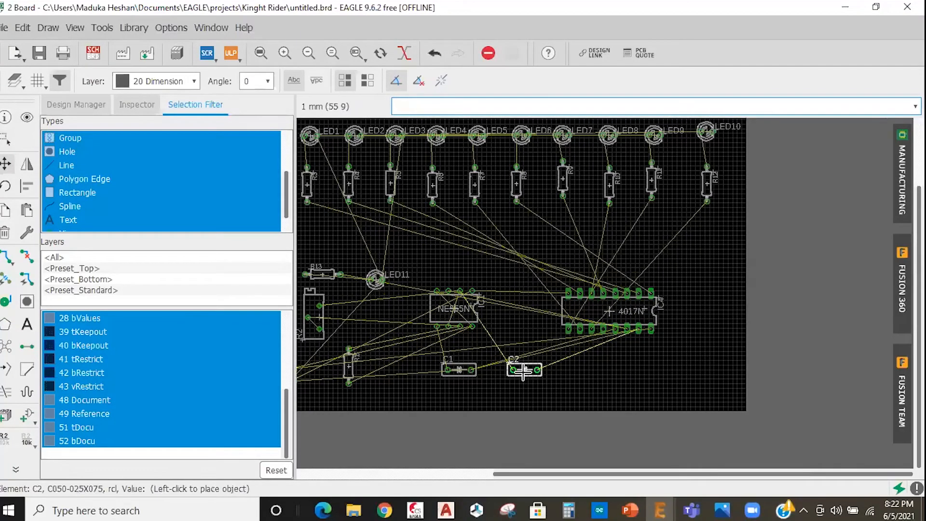
{"action": "left_click", "coordinate": [525, 374]}
{"action": "scroll", "coordinate": [597, 253], "scroll_direction": "down", "scroll_amount": 3}
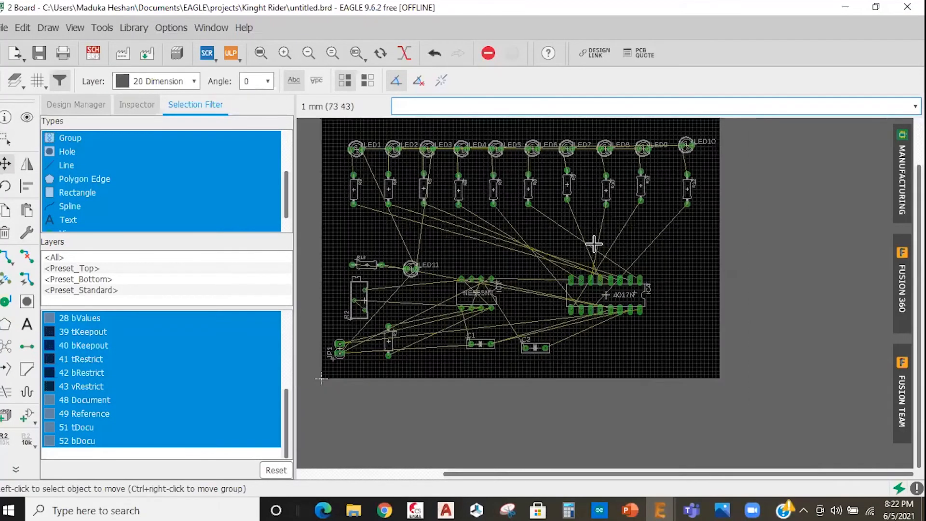
{"action": "scroll", "coordinate": [564, 204], "scroll_direction": "up", "scroll_amount": 3}
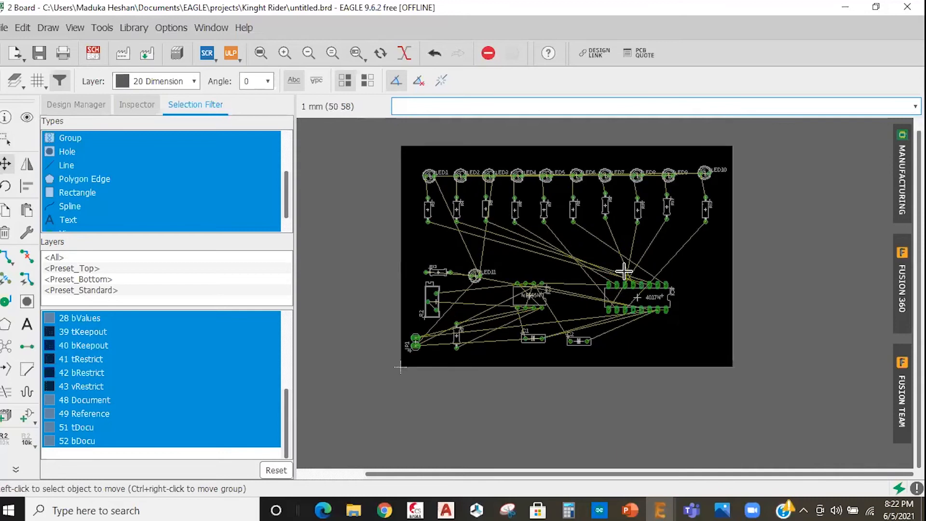
{"action": "scroll", "coordinate": [656, 289], "scroll_direction": "up", "scroll_amount": 1}
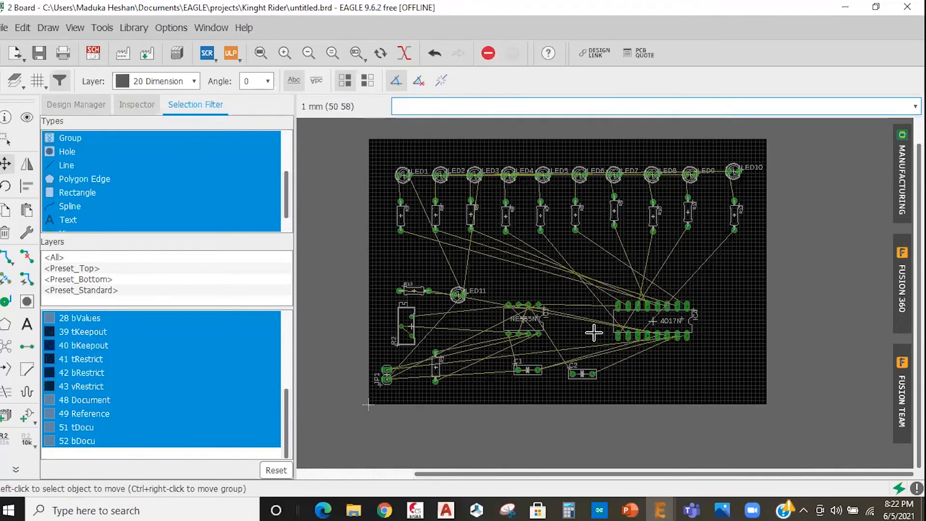
{"action": "scroll", "coordinate": [621, 361], "scroll_direction": "up", "scroll_amount": 1}
{"action": "scroll", "coordinate": [619, 359], "scroll_direction": "down", "scroll_amount": 2}
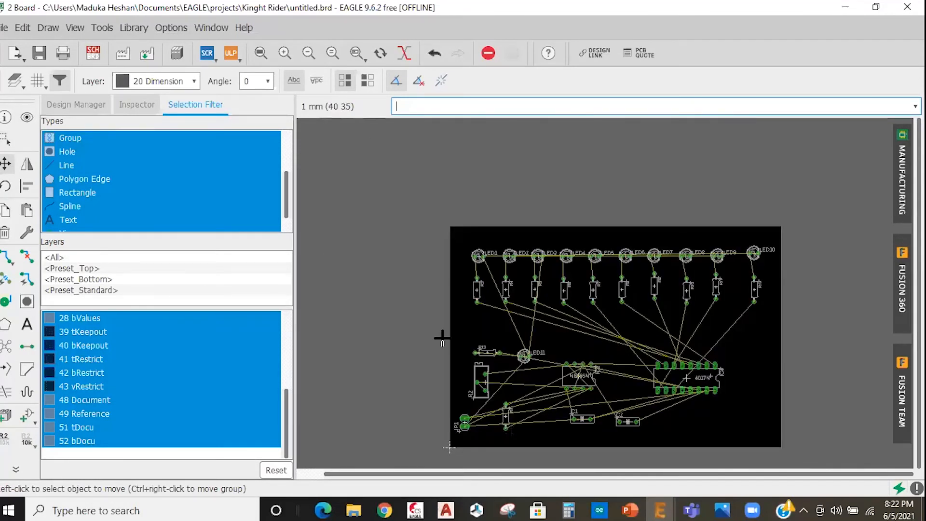
{"action": "scroll", "coordinate": [625, 363], "scroll_direction": "up", "scroll_amount": 2}
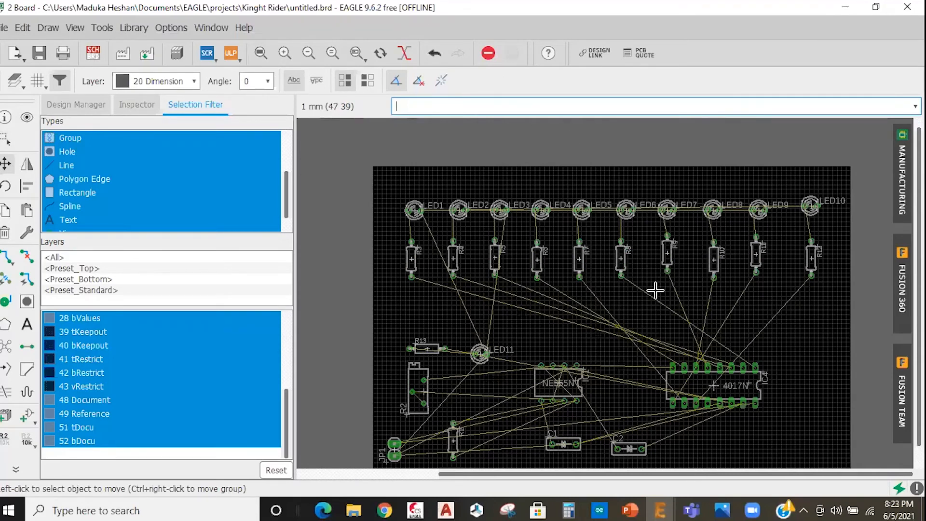
{"action": "scroll", "coordinate": [622, 221], "scroll_direction": "down", "scroll_amount": 2}
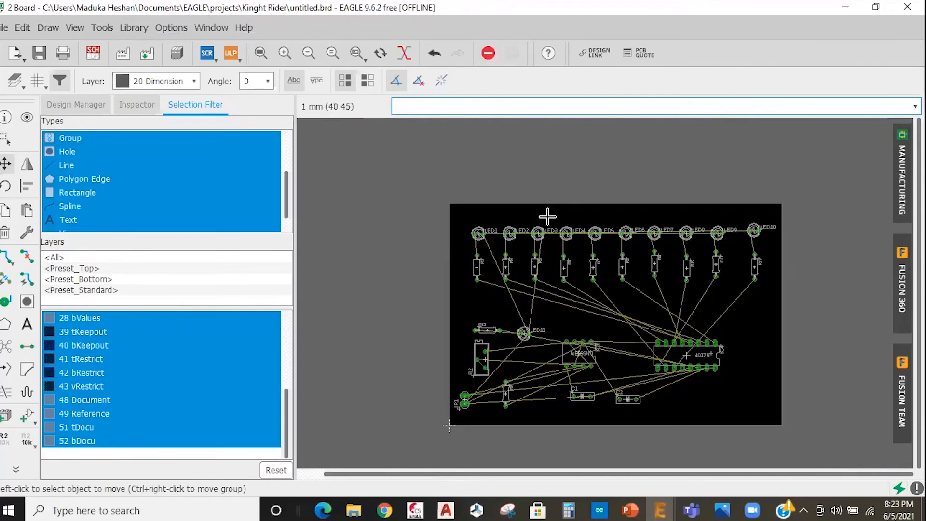
Open the design rule check settings to view the default EAGLE Design Rules, and close them without running a check
{"action": "left_click", "coordinate": [135, 29]}
{"action": "mouse_move", "coordinate": [110, 30]}
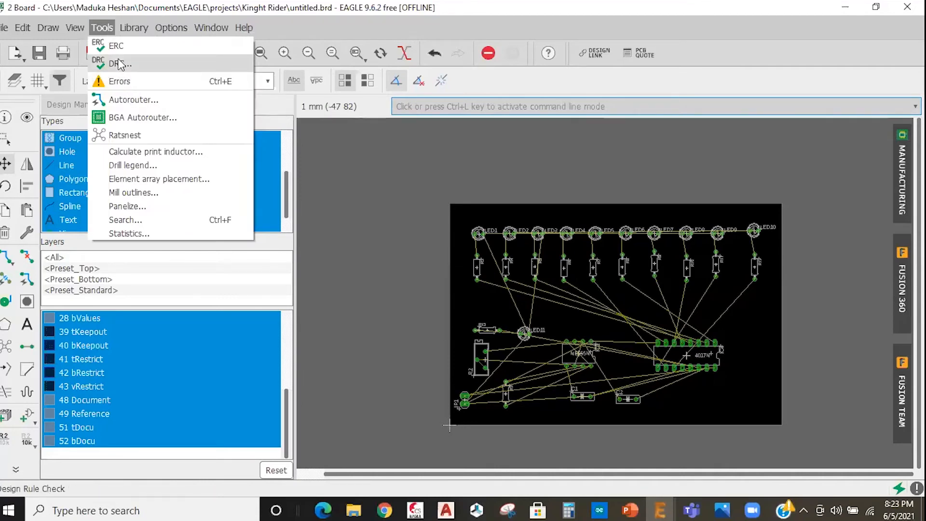
{"action": "left_click", "coordinate": [121, 64]}
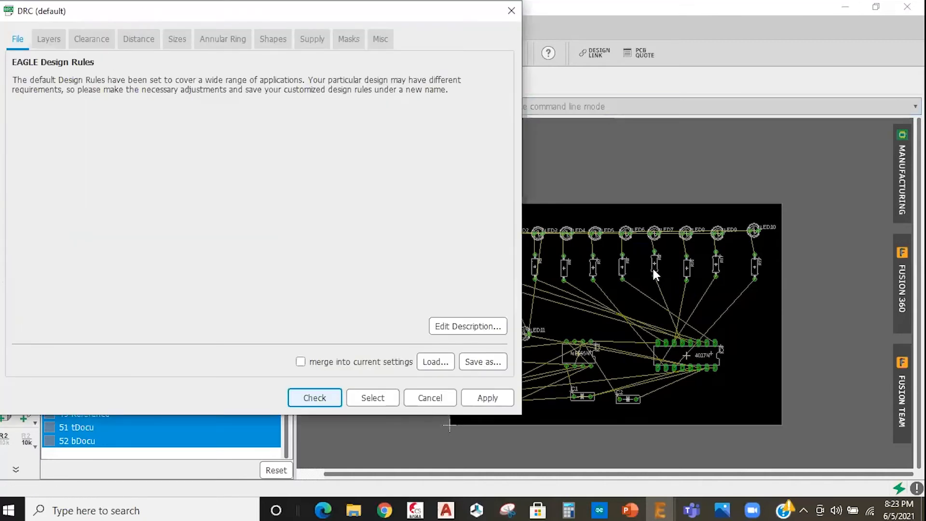
{"action": "left_click_drag", "start_coordinate": [278, 11], "coordinate": [494, 40]}
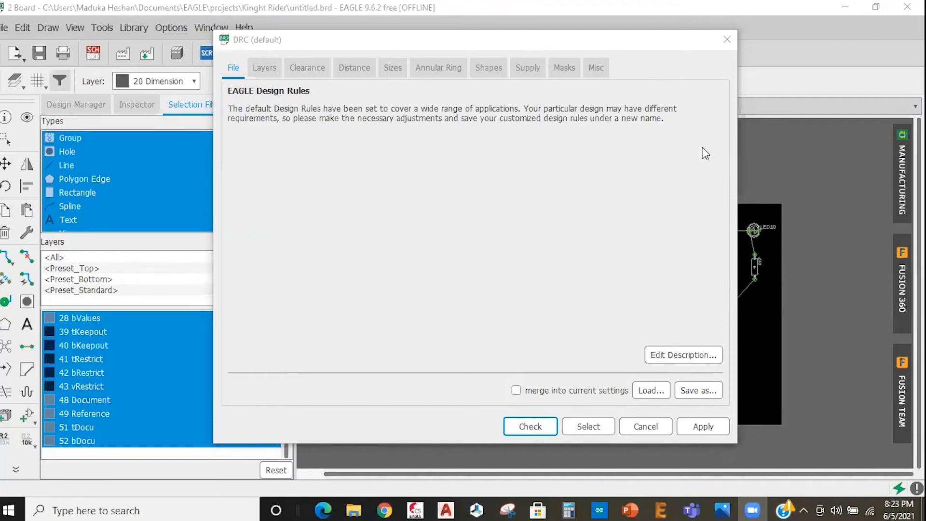
{"action": "left_click", "coordinate": [726, 39]}
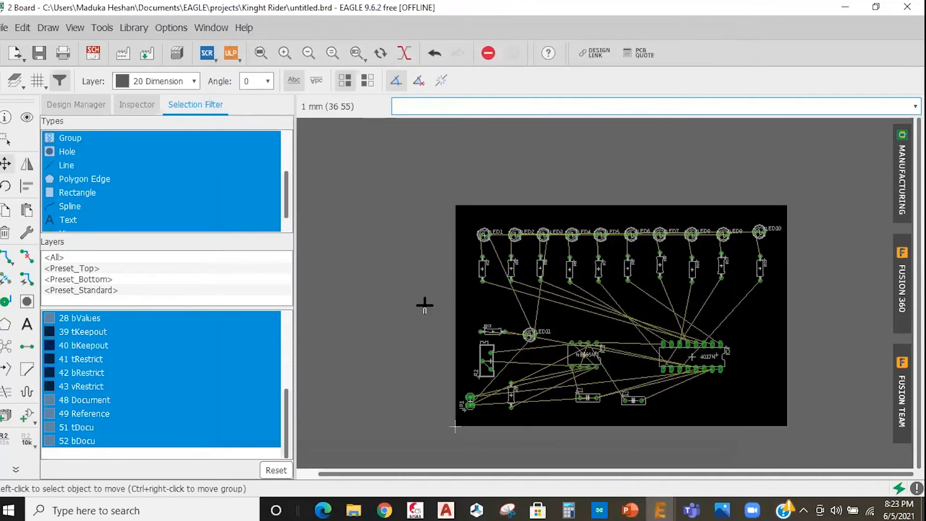
{"action": "scroll", "coordinate": [434, 260], "scroll_direction": "up", "scroll_amount": 1}
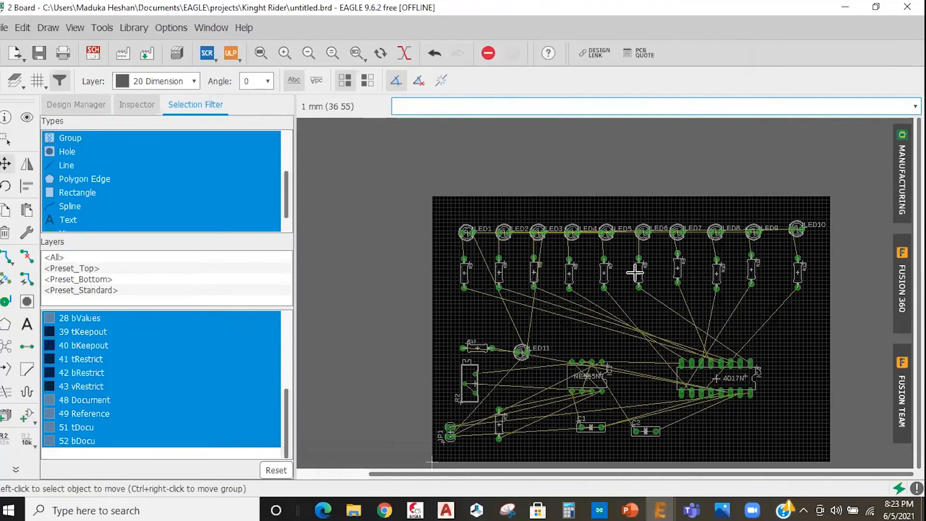
Open the design rule check settings and choose 2 layers for the board's layer setup
{"action": "scroll", "coordinate": [718, 281], "scroll_direction": "down", "scroll_amount": 1}
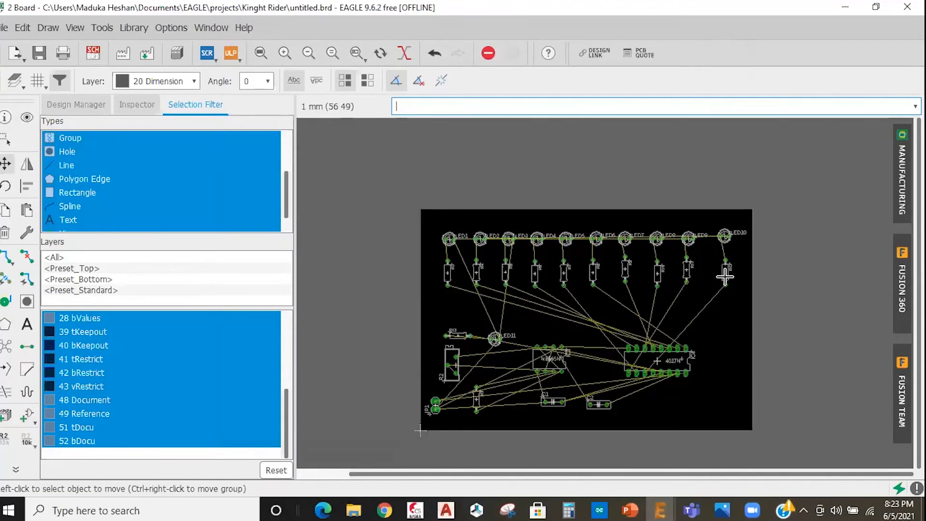
{"action": "scroll", "coordinate": [343, 238], "scroll_direction": "up", "scroll_amount": 2}
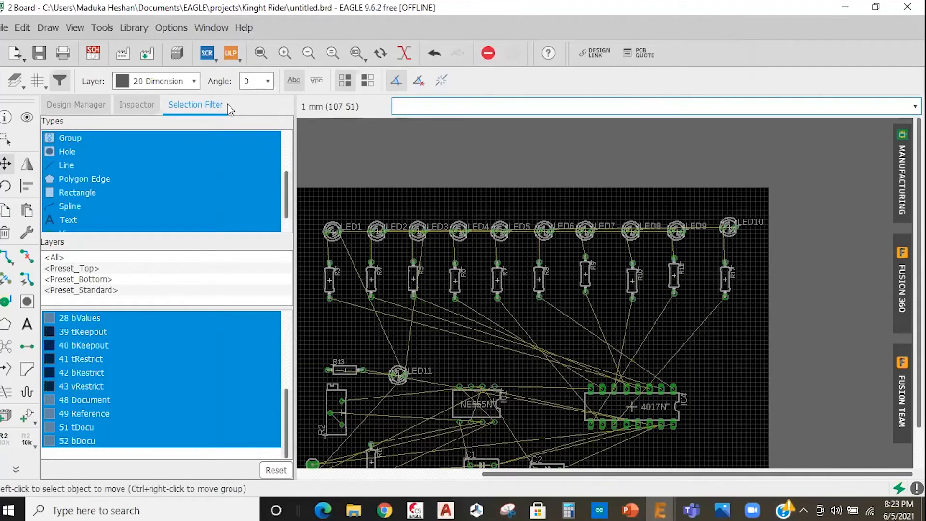
{"action": "scroll", "coordinate": [227, 104], "scroll_direction": "down", "scroll_amount": 2}
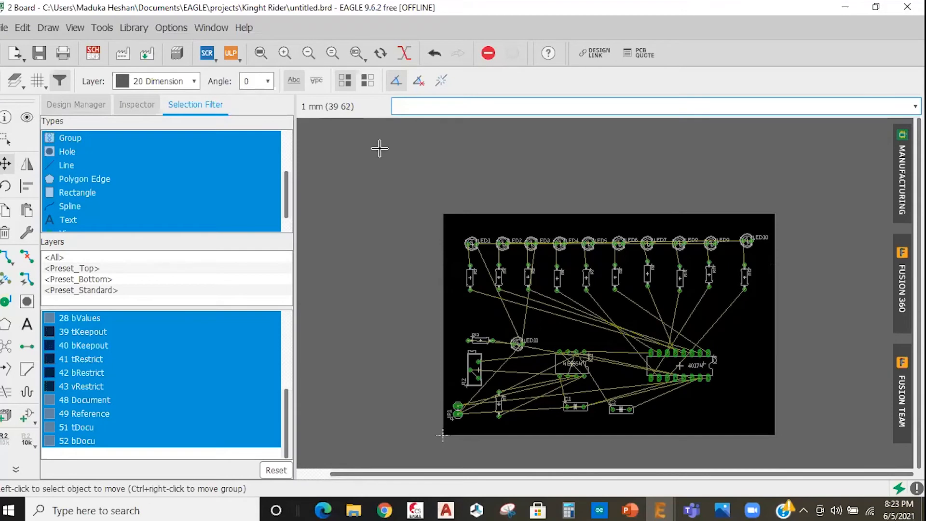
{"action": "scroll", "coordinate": [520, 417], "scroll_direction": "up", "scroll_amount": 1}
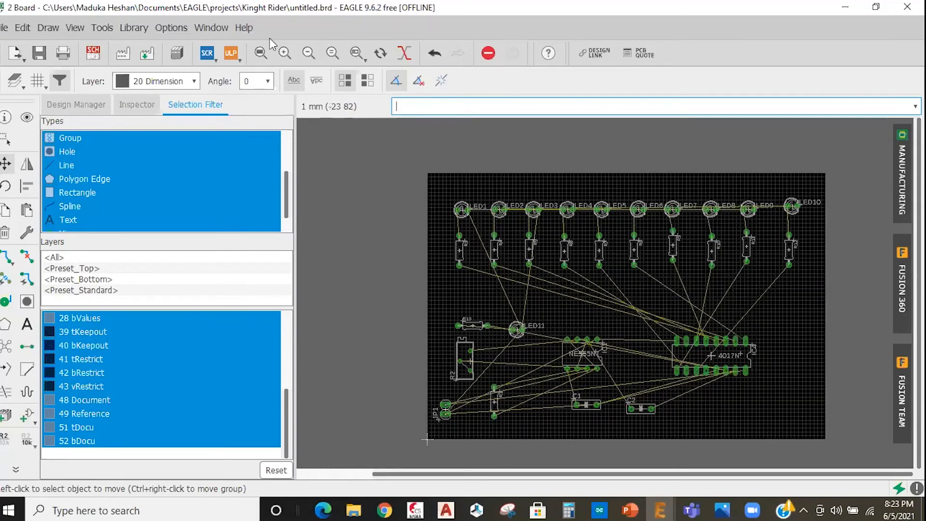
{"action": "left_click", "coordinate": [101, 28]}
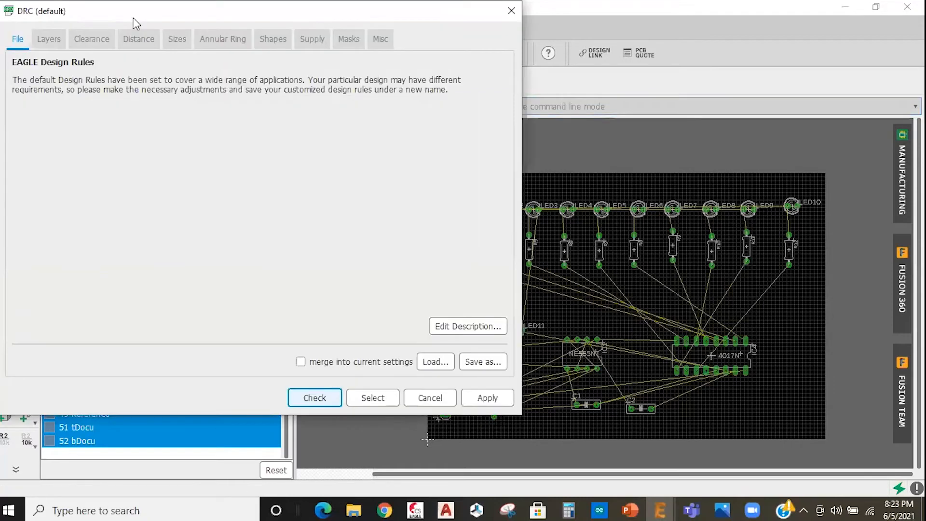
{"action": "left_click_drag", "start_coordinate": [137, 25], "coordinate": [469, 65]}
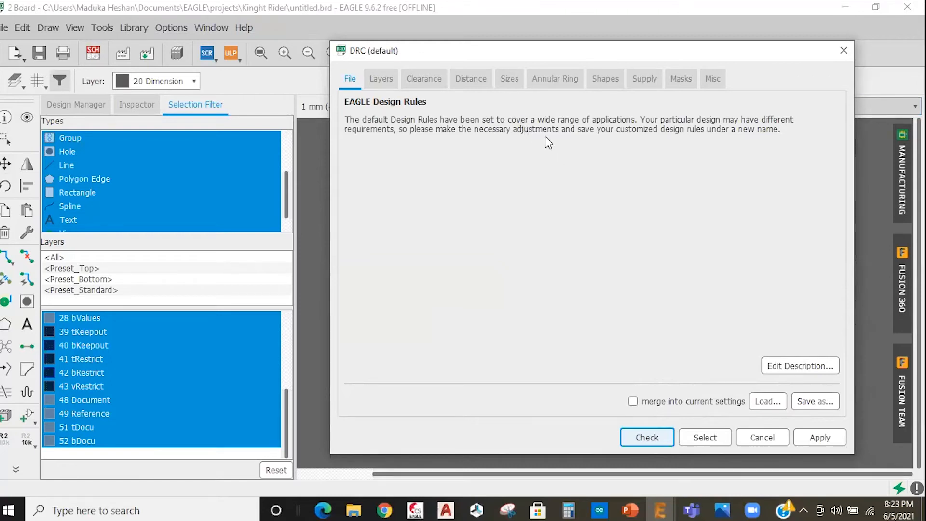
{"action": "left_click", "coordinate": [381, 79]}
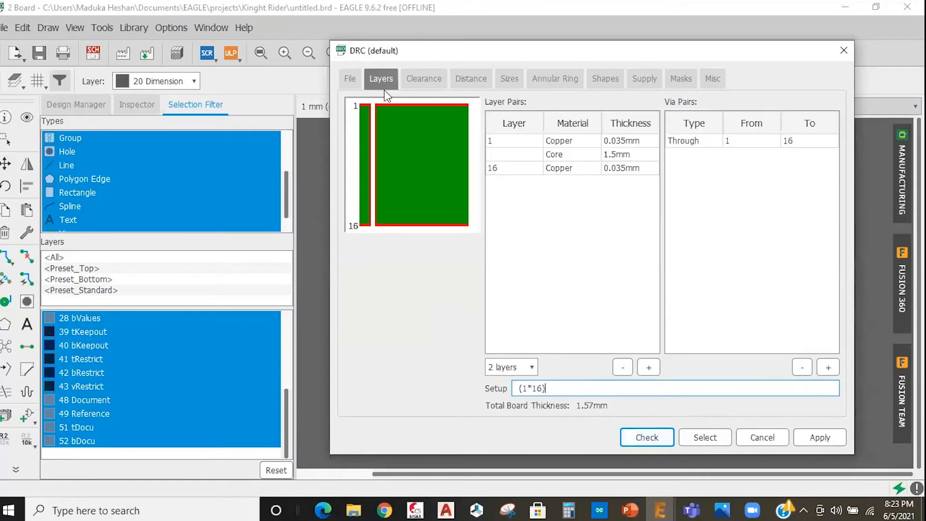
{"action": "left_click", "coordinate": [531, 369]}
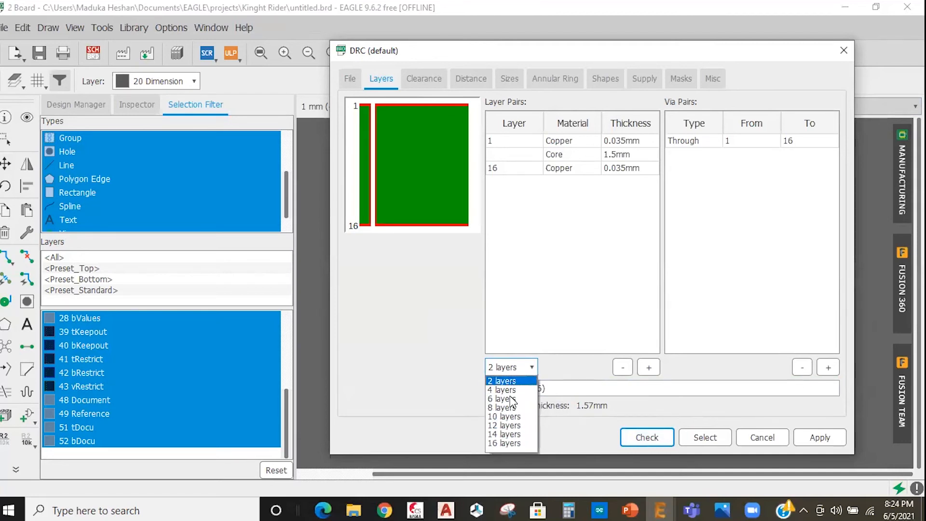
{"action": "left_click", "coordinate": [508, 381]}
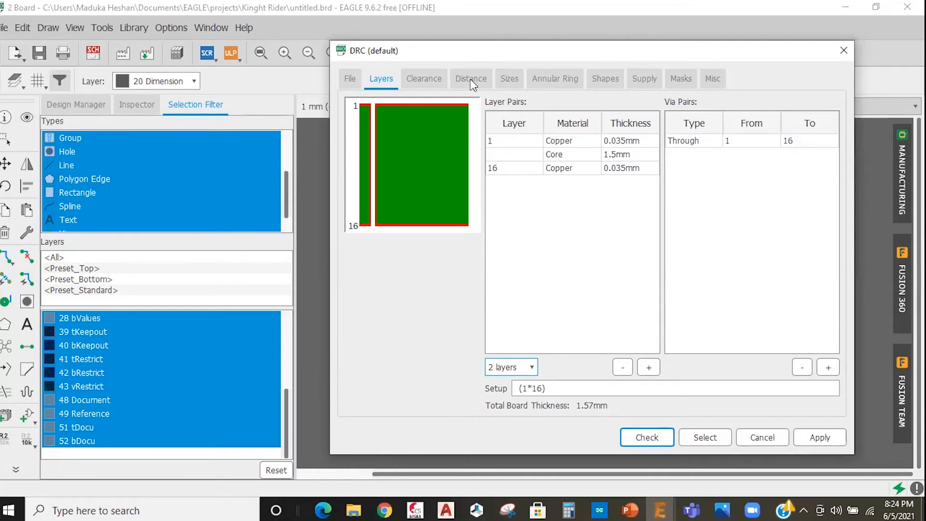
Examine the different-signal clearance rules for wires, pads and vias in the design rules
{"action": "left_click", "coordinate": [424, 78]}
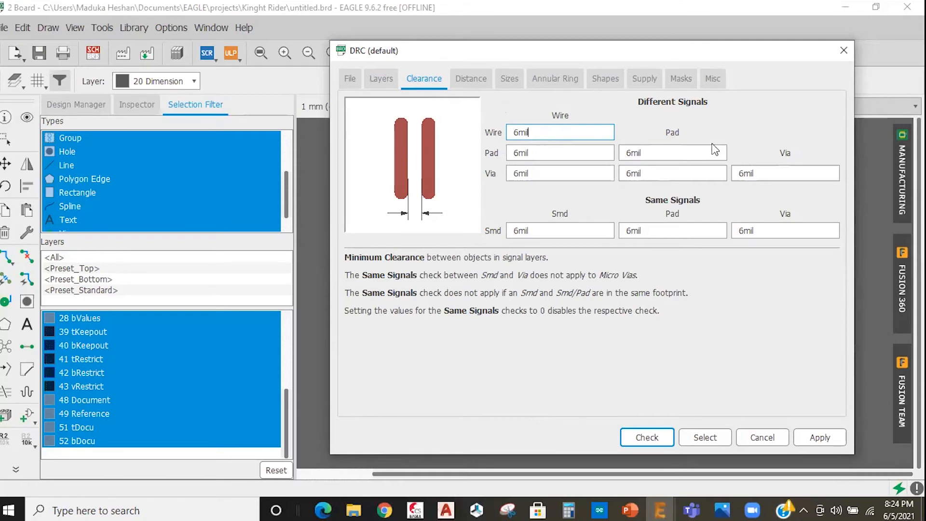
{"action": "left_click", "coordinate": [673, 153]}
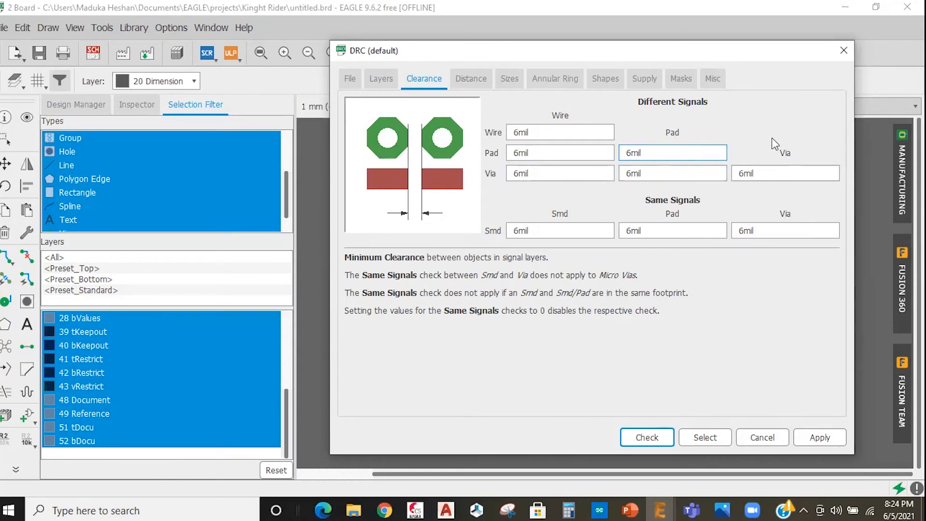
{"action": "left_click", "coordinate": [779, 171]}
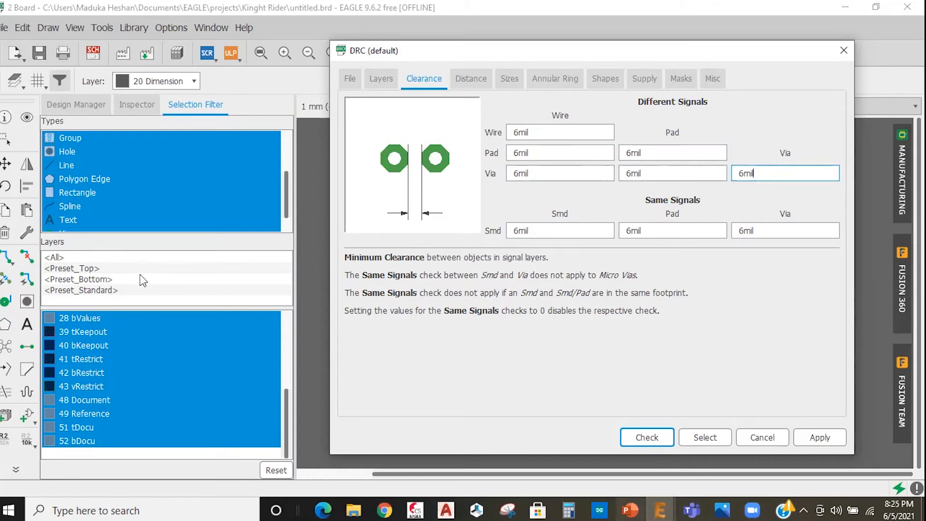
Switch to the PowerPoint presentation to view the Double Layer PCB slide, and return to the EAGLE board window
{"action": "key", "text": "alt+Tab"}
{"action": "left_click", "coordinate": [46, 205]}
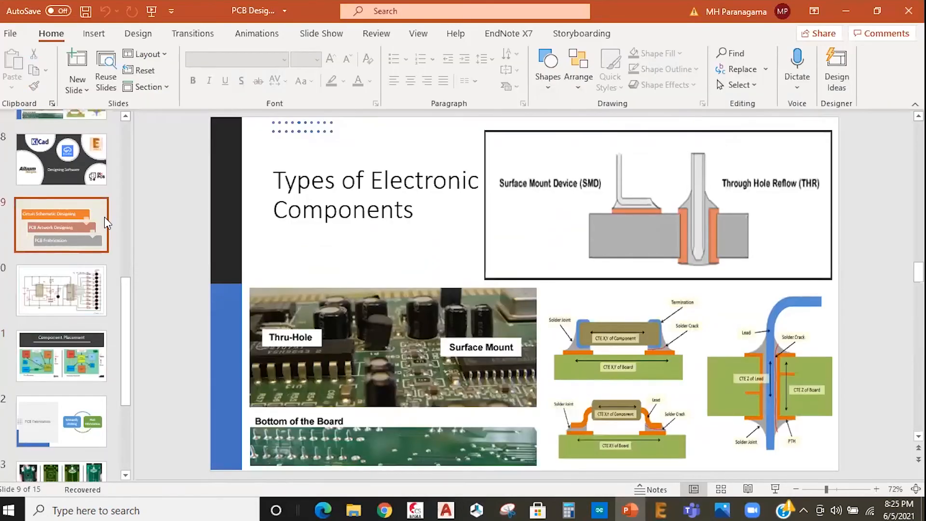
{"action": "scroll", "coordinate": [229, 243], "scroll_direction": "up", "scroll_amount": 3}
{"action": "left_click", "coordinate": [50, 190]}
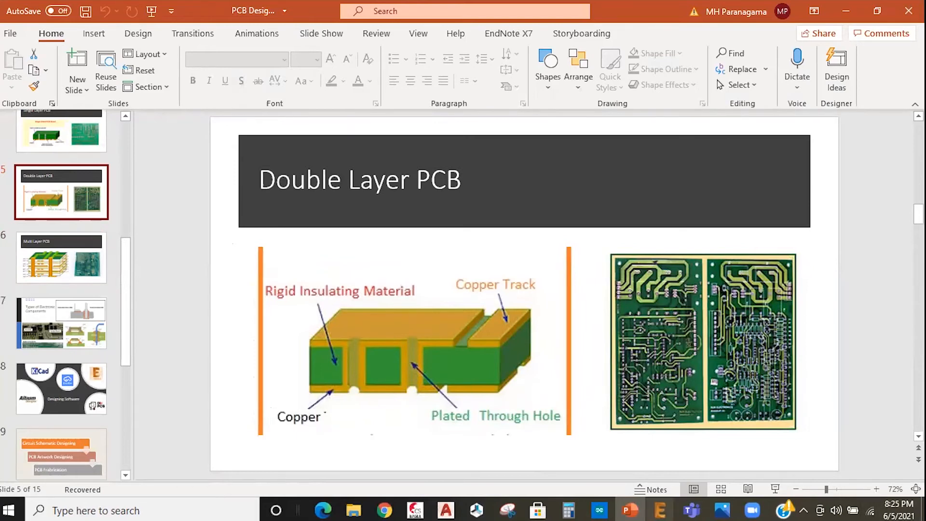
{"action": "mouse_move", "coordinate": [660, 510]}
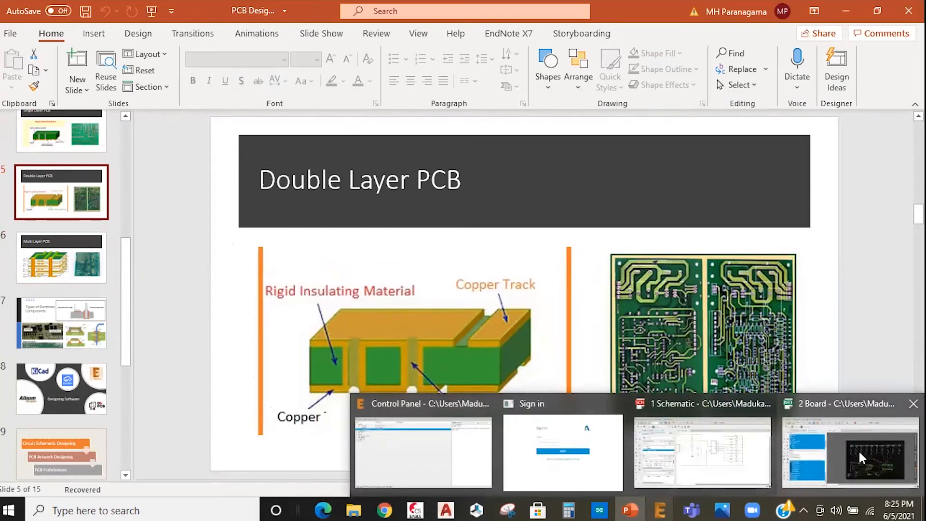
{"action": "left_click", "coordinate": [870, 467]}
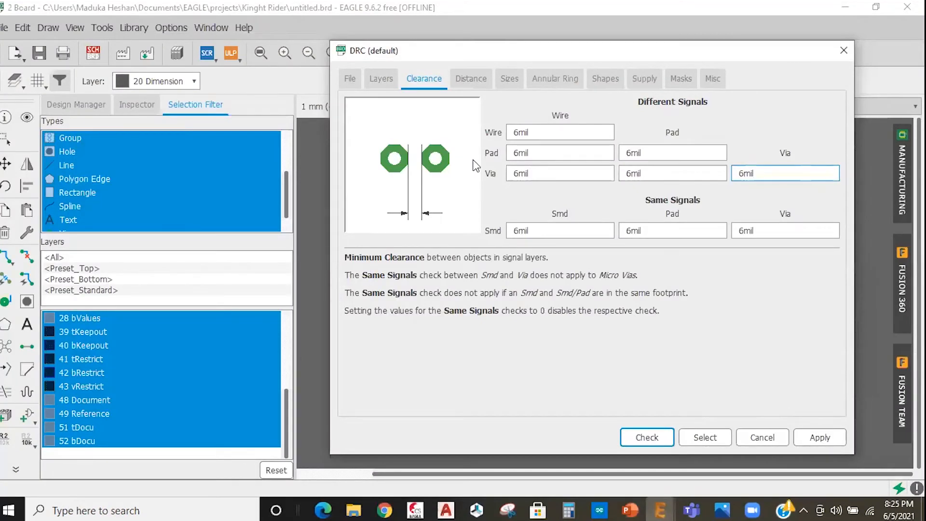
Set all six different-signal minimum clearances between wires, pads and vias to 0.6mm
{"action": "double_click", "coordinate": [553, 134]}
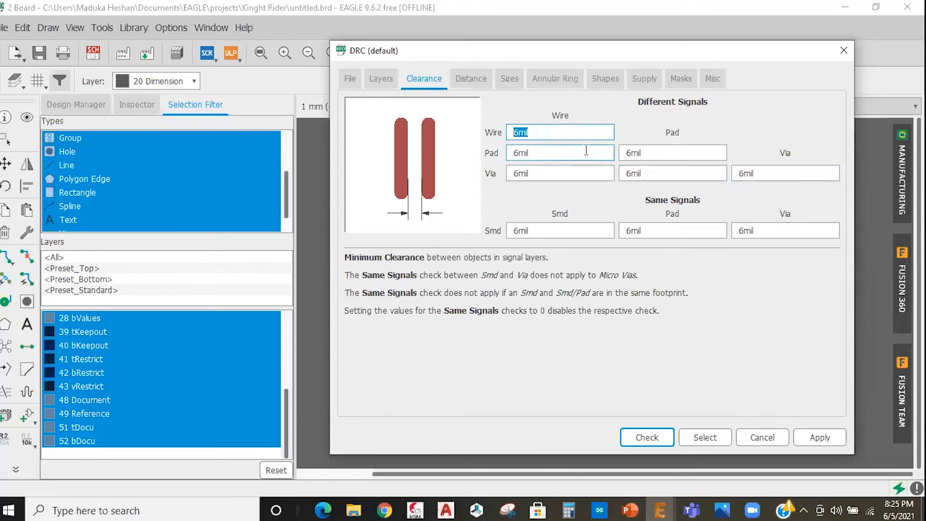
{"action": "type", "text": "0.6mm"}
{"action": "key", "text": "Tab"}
{"action": "type", "text": "0.6mm"}
{"action": "key", "text": "Tab"}
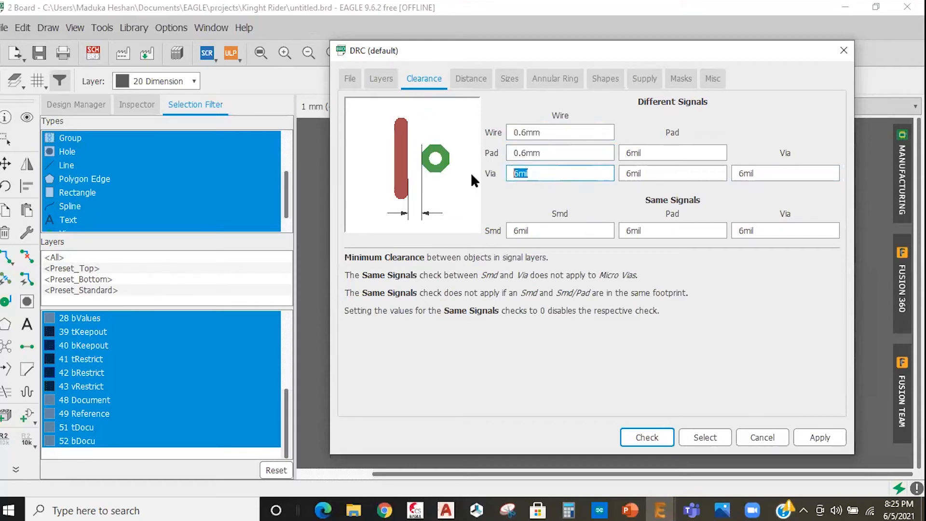
{"action": "type", "text": "0.6mm"}
{"action": "key", "text": "Tab"}
{"action": "type", "text": "0.6mm"}
{"action": "key", "text": "Tab"}
{"action": "type", "text": "0.6mm"}
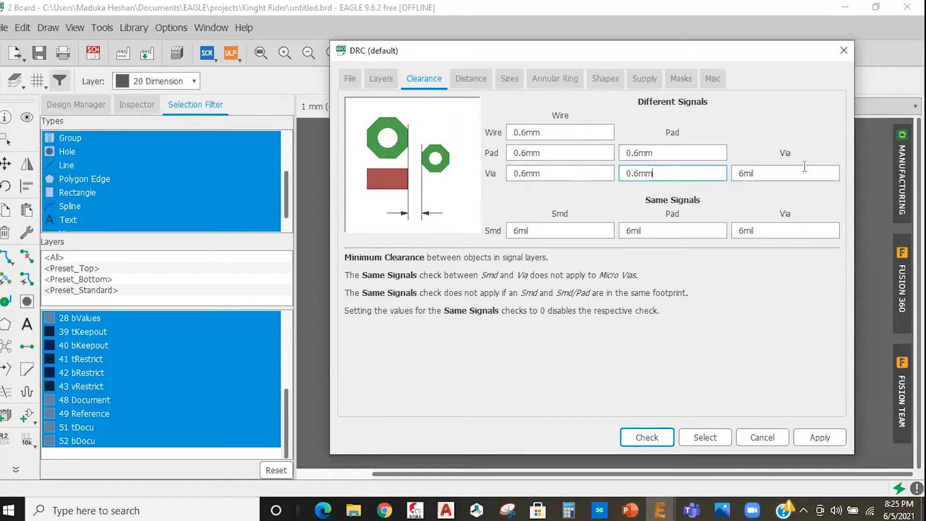
{"action": "key", "text": "Tab"}
{"action": "type", "text": "0.6mm"}
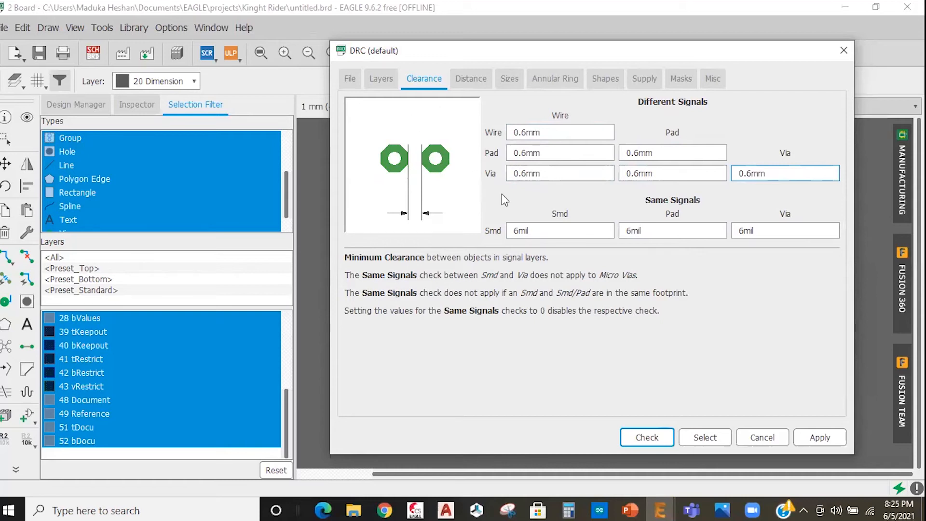
{"action": "double_click", "coordinate": [563, 138]}
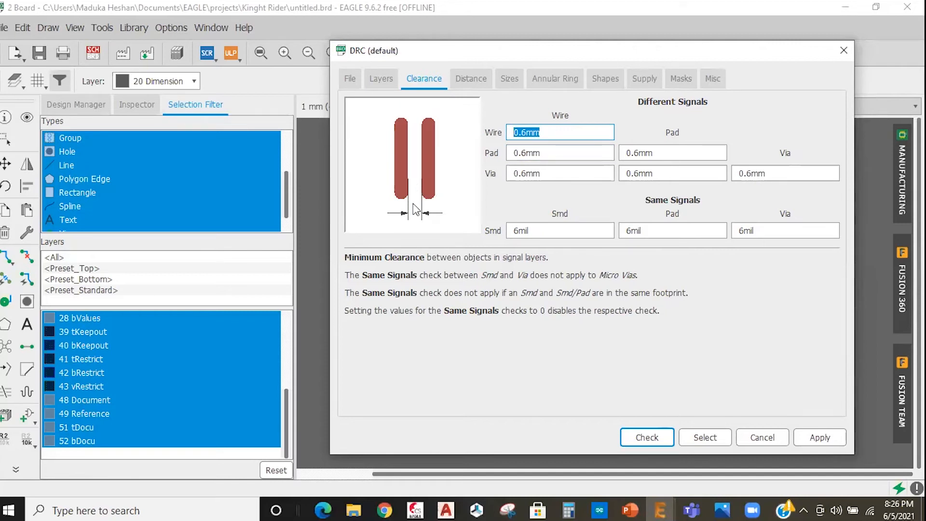
Set the minimum distances to 0.5mm for Copper/Dimension and 0.1mm for Drill/Hole
{"action": "left_click", "coordinate": [470, 78]}
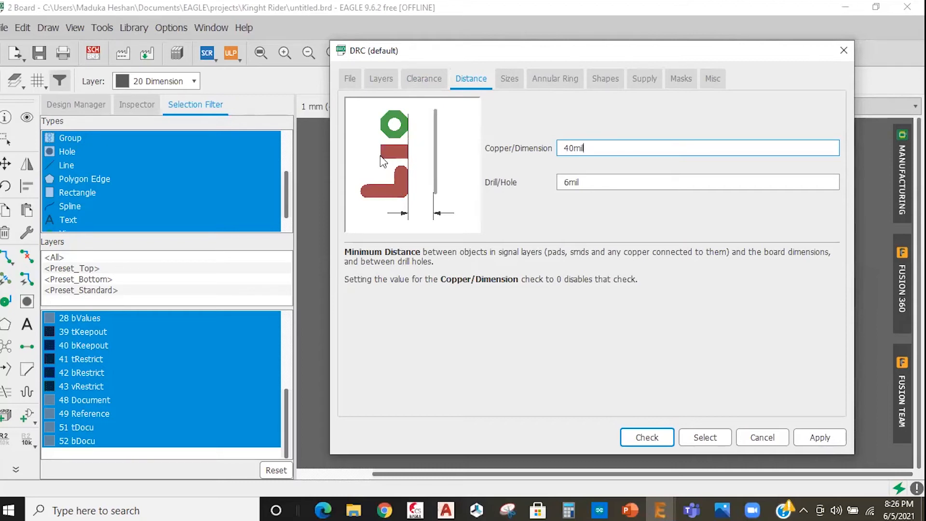
{"action": "left_click_drag", "start_coordinate": [634, 141], "coordinate": [476, 110]}
{"action": "type", "text": "0.5mm"}
{"action": "left_click", "coordinate": [593, 182]}
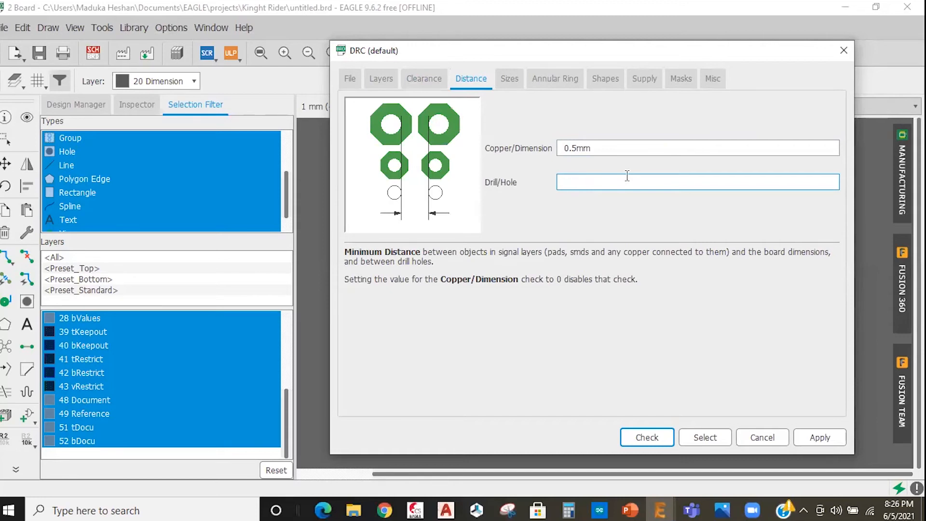
{"action": "type", "text": "0.1mm"}
Set the Minimum Width in the size rules to 0.8mm
{"action": "left_click", "coordinate": [510, 78]}
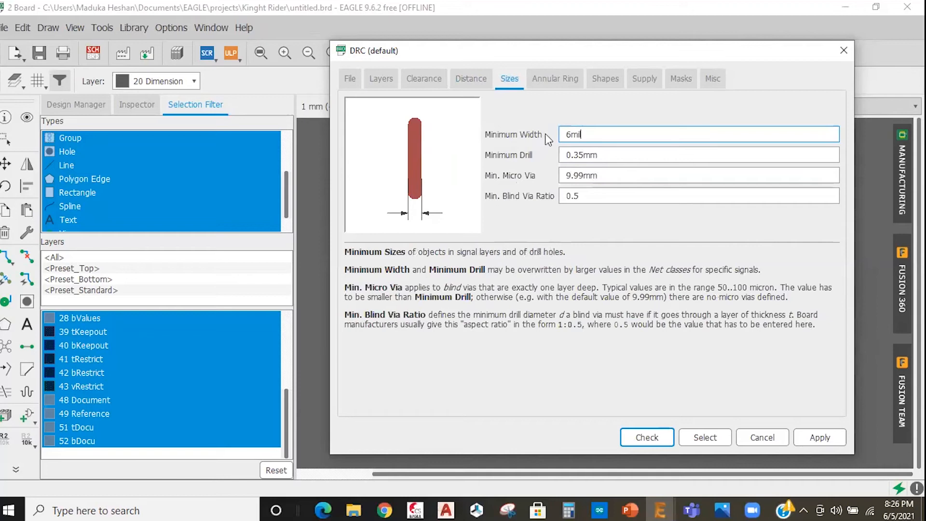
{"action": "left_click_drag", "start_coordinate": [588, 135], "coordinate": [542, 134]}
{"action": "key", "text": "BackSpace"}
{"action": "type", "text": "0.8mm"}
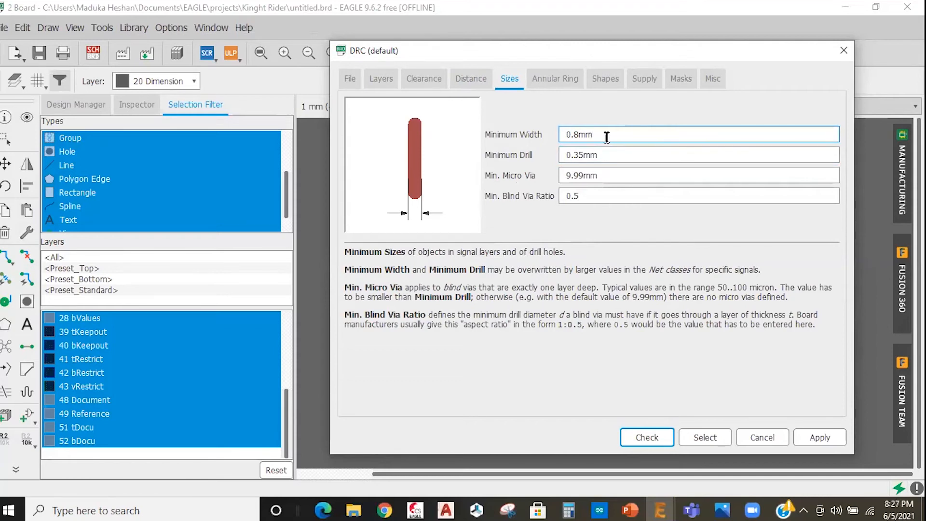
{"action": "left_click_drag", "start_coordinate": [598, 136], "coordinate": [562, 134]}
{"action": "double_click", "coordinate": [590, 134]}
{"action": "left_click_drag", "start_coordinate": [597, 137], "coordinate": [552, 135]}
{"action": "double_click", "coordinate": [560, 135]}
{"action": "double_click", "coordinate": [577, 132]}
{"action": "left_click_drag", "start_coordinate": [596, 135], "coordinate": [511, 127]}
Look through the annular ring, shapes, supply and masks rules, and return to the size rules
{"action": "left_click", "coordinate": [554, 82]}
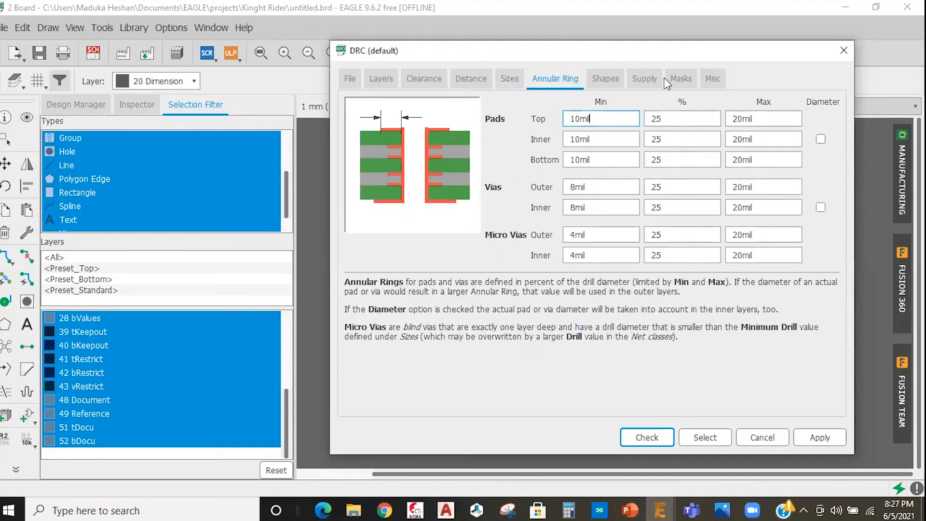
{"action": "left_click", "coordinate": [609, 79]}
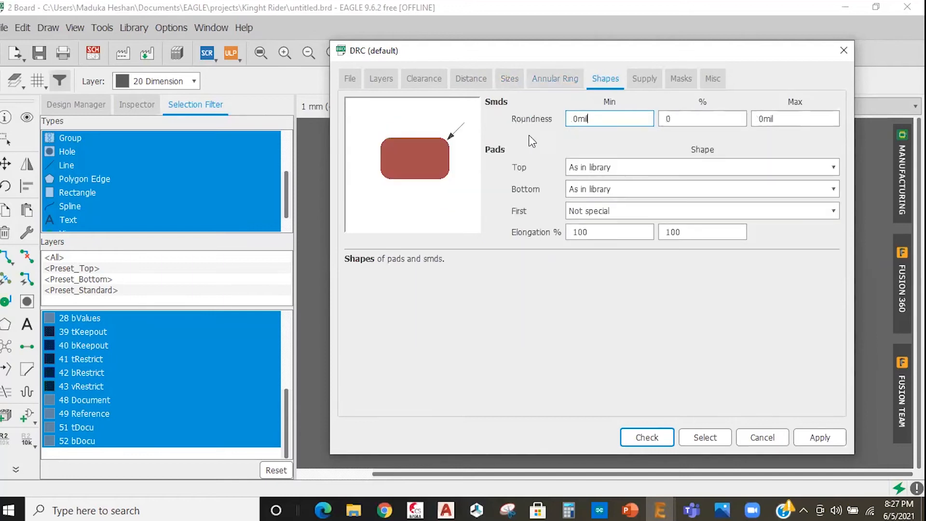
{"action": "left_click", "coordinate": [646, 81]}
{"action": "left_click", "coordinate": [680, 82]}
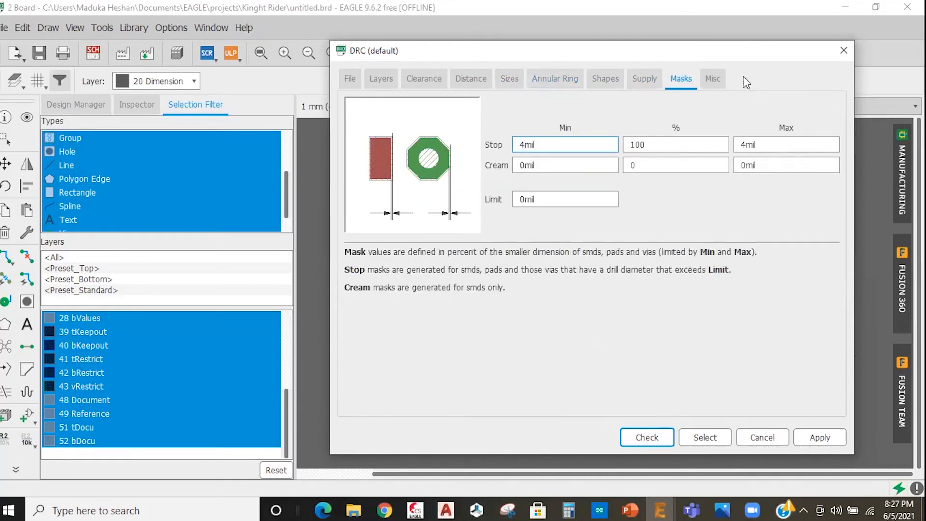
{"action": "left_click", "coordinate": [560, 81]}
{"action": "left_click", "coordinate": [607, 79]}
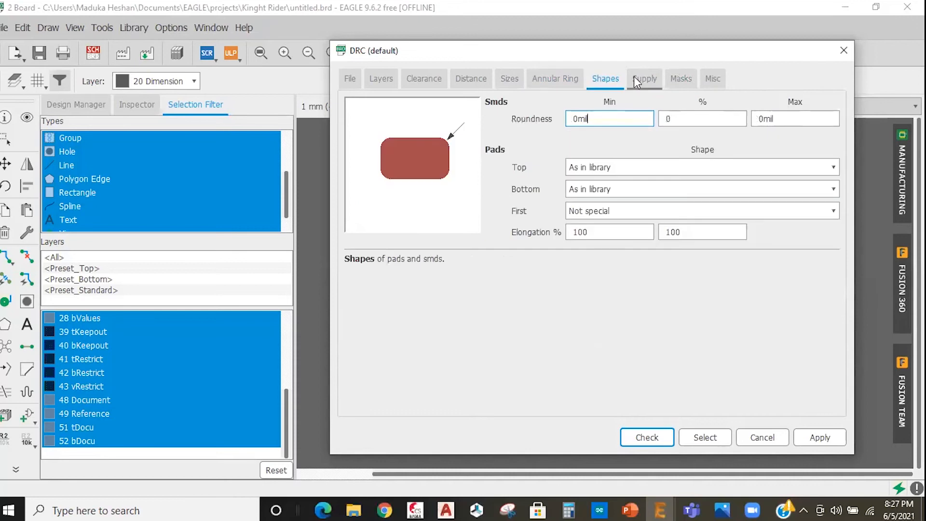
{"action": "left_click", "coordinate": [634, 78]}
{"action": "left_click", "coordinate": [681, 78]}
{"action": "left_click", "coordinate": [644, 80]}
{"action": "left_click", "coordinate": [605, 79]}
{"action": "left_click", "coordinate": [555, 79]}
{"action": "left_click", "coordinate": [510, 81]}
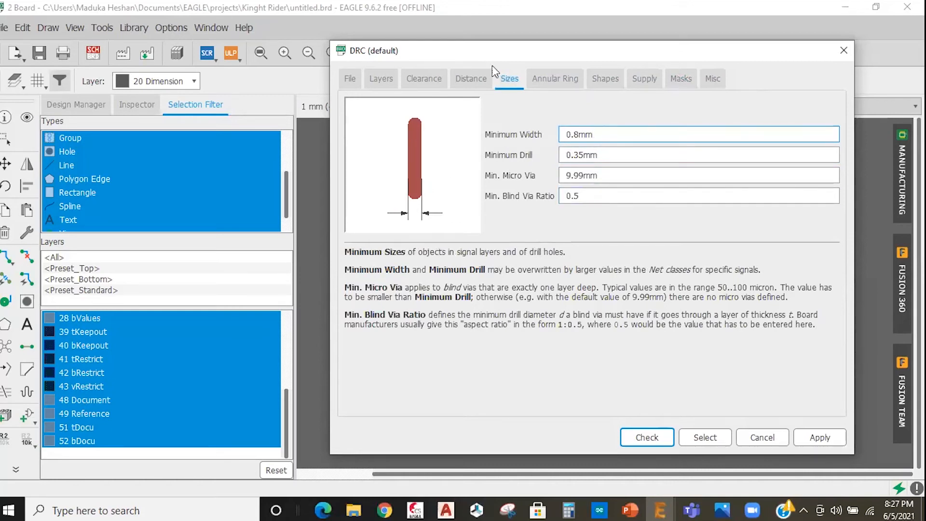
{"action": "left_click", "coordinate": [472, 78]}
{"action": "left_click", "coordinate": [506, 84]}
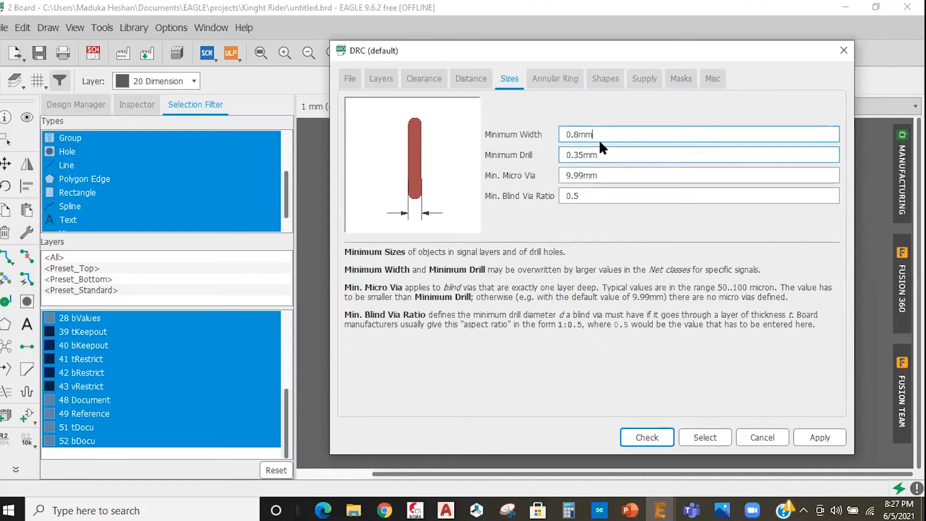
Apply the design rules with a 0.8 mm minimum width and 0.6 mm different-signal clearances, and close the DRC settings
{"action": "left_click", "coordinate": [469, 80]}
{"action": "left_click", "coordinate": [426, 81]}
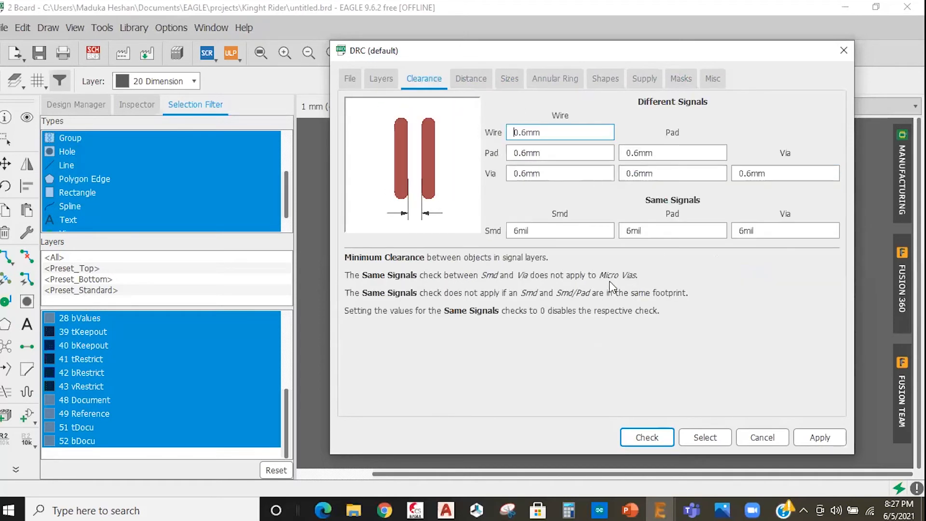
{"action": "left_click", "coordinate": [818, 443]}
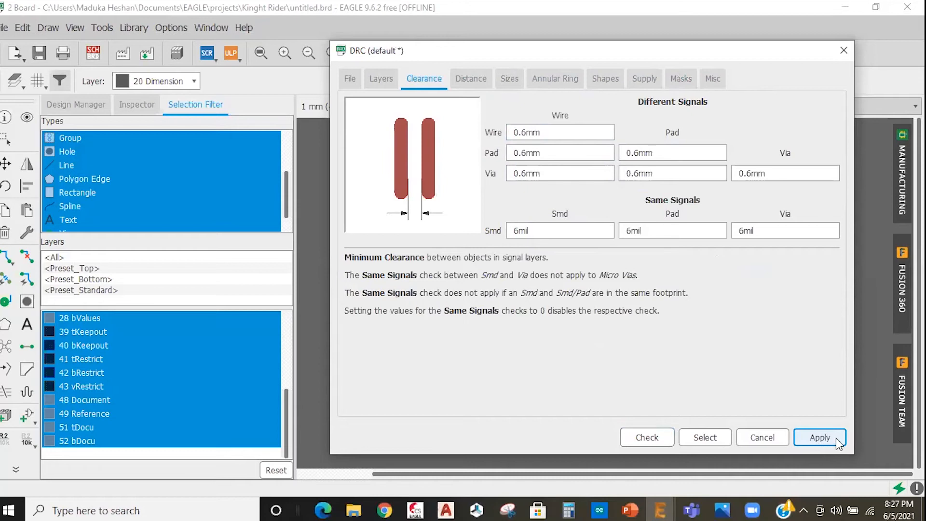
{"action": "left_click", "coordinate": [843, 51]}
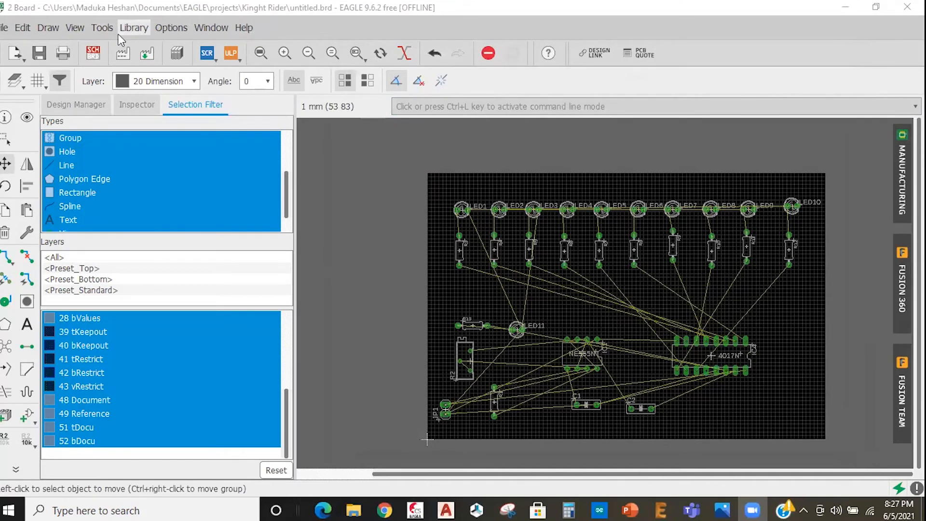
{"action": "left_click", "coordinate": [102, 28]}
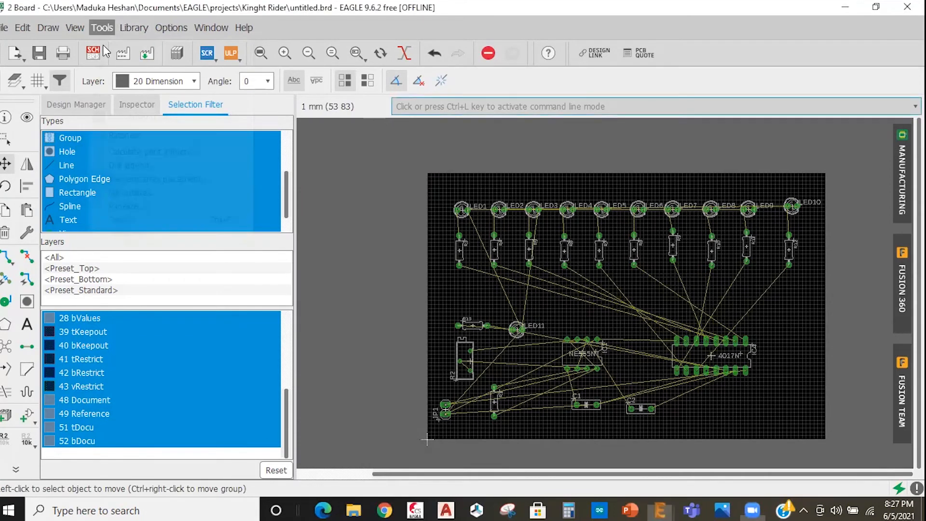
{"action": "left_click", "coordinate": [93, 63]}
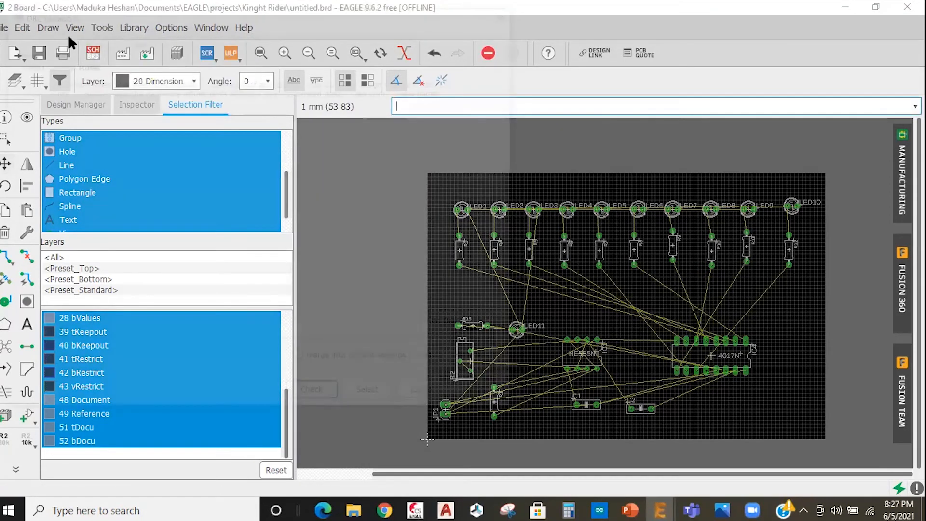
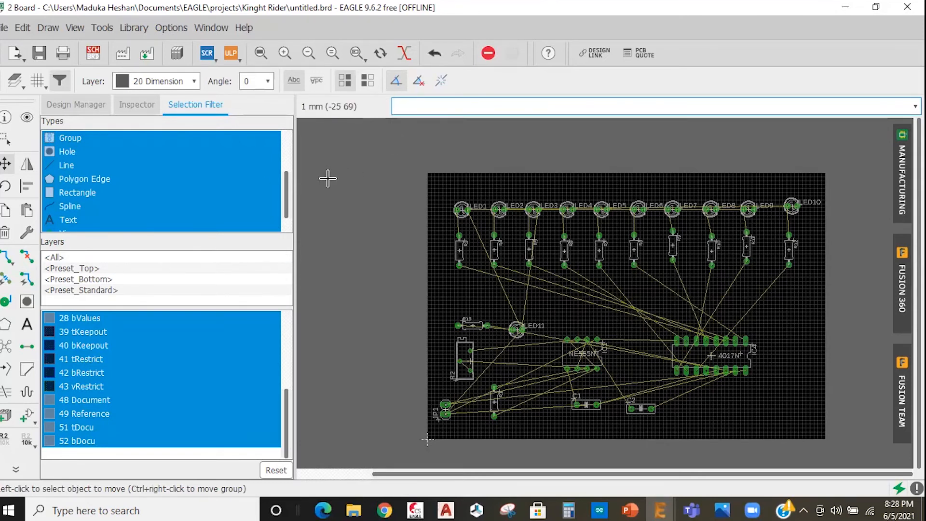
{"action": "scroll", "coordinate": [327, 178], "scroll_direction": "down", "scroll_amount": 2}
{"action": "scroll", "coordinate": [439, 252], "scroll_direction": "up", "scroll_amount": 2}
{"action": "scroll", "coordinate": [629, 289], "scroll_direction": "down", "scroll_amount": 2}
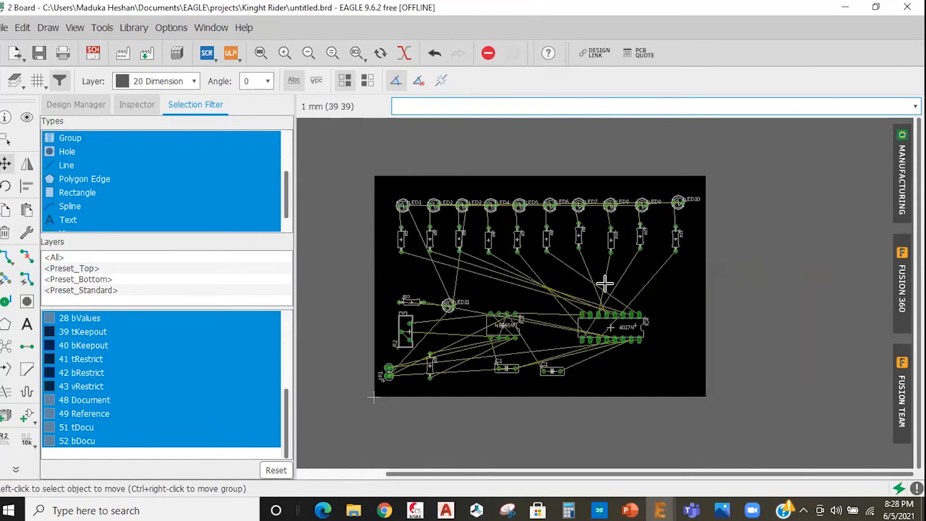
{"action": "scroll", "coordinate": [652, 274], "scroll_direction": "up", "scroll_amount": 2}
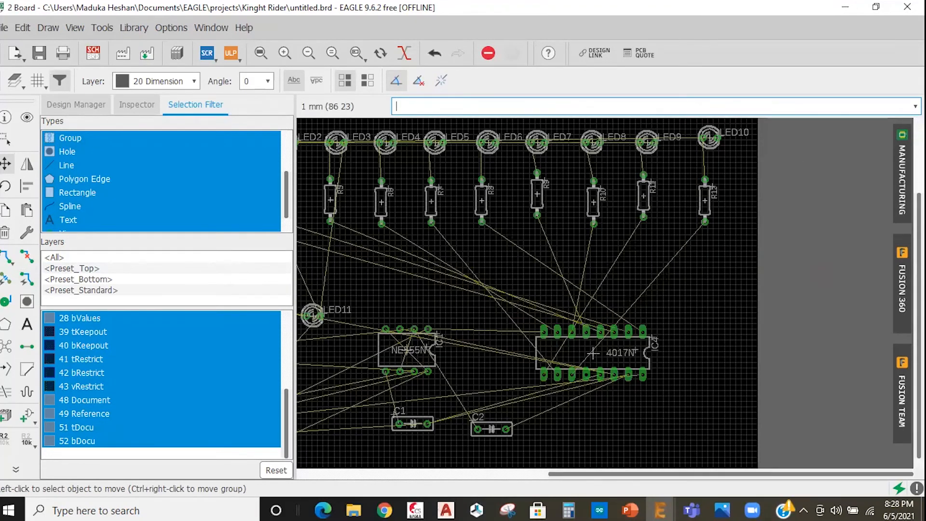
Set up manual airwire routing with a trace width of 0.8 on layer 16 Bottom
{"action": "left_click", "coordinate": [8, 259]}
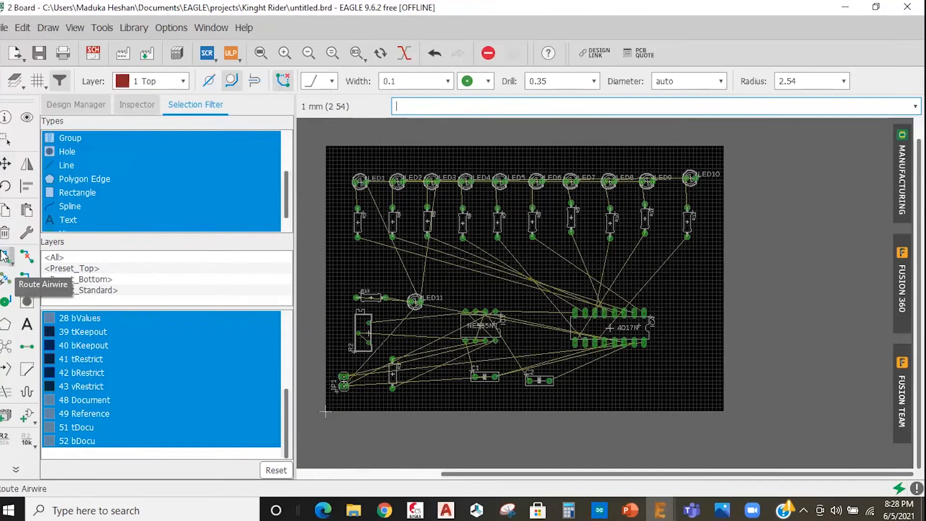
{"action": "scroll", "coordinate": [648, 303], "scroll_direction": "down", "scroll_amount": 2}
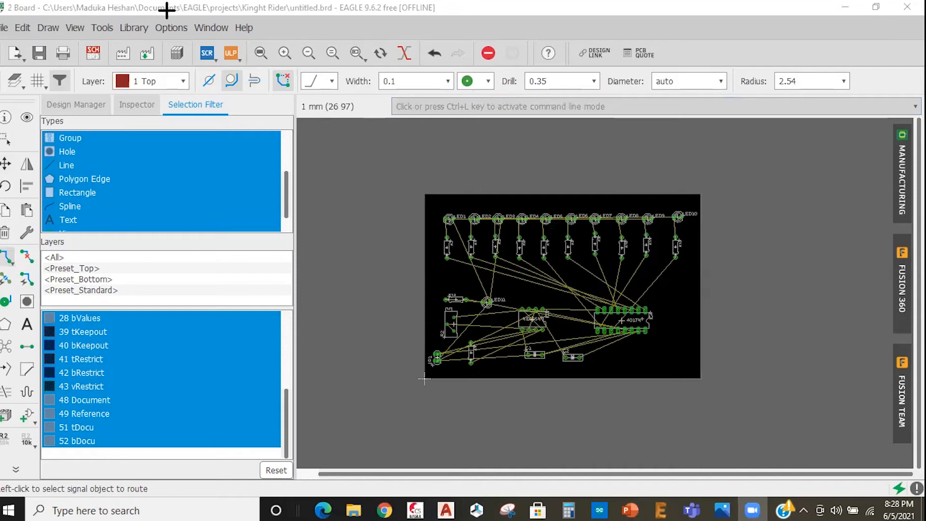
{"action": "left_click", "coordinate": [777, 277]}
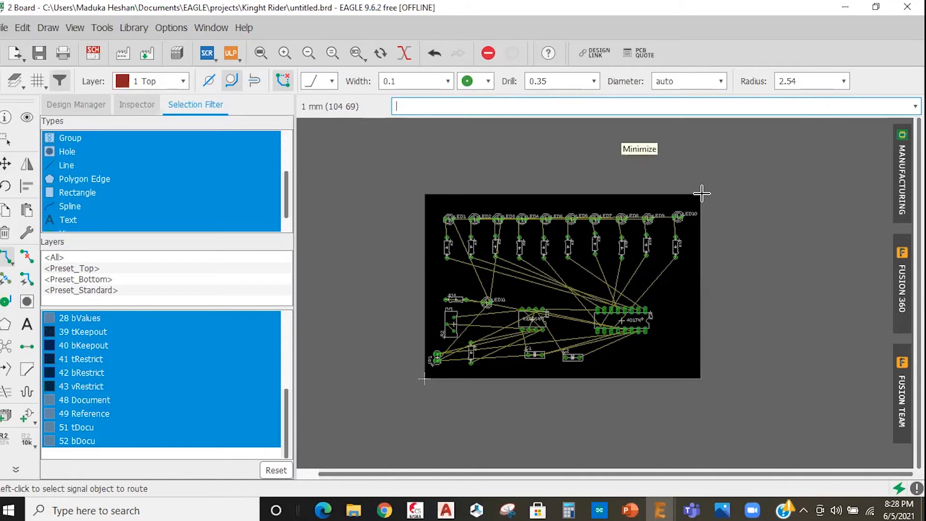
{"action": "scroll", "coordinate": [564, 259], "scroll_direction": "down", "scroll_amount": 3}
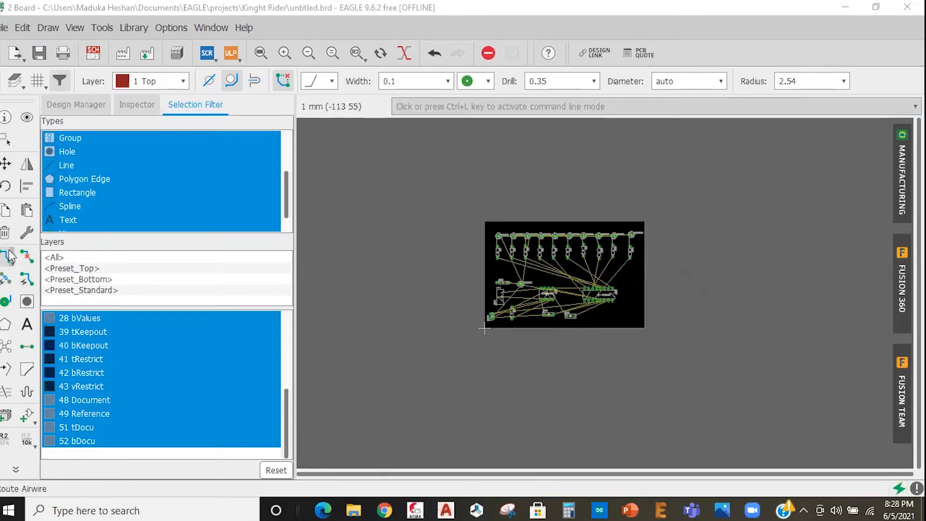
{"action": "left_click", "coordinate": [9, 260]}
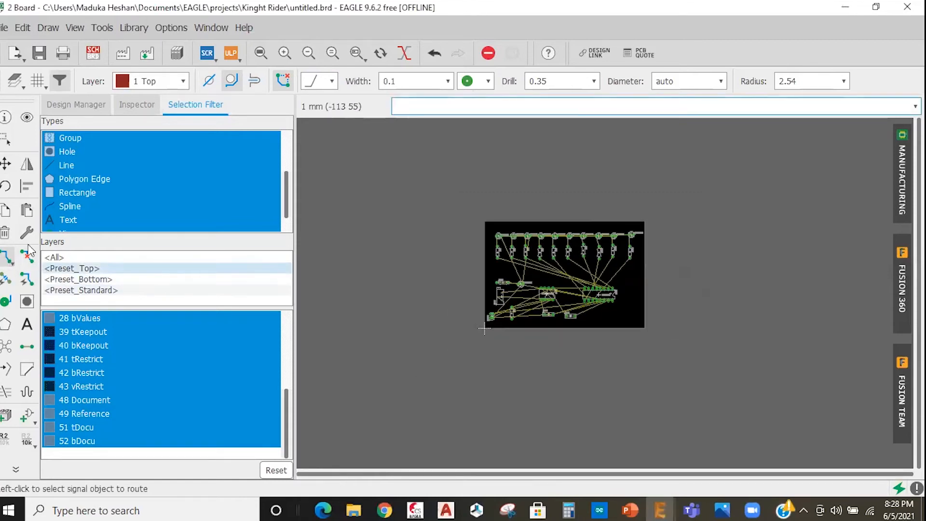
{"action": "scroll", "coordinate": [597, 245], "scroll_direction": "up", "scroll_amount": 4}
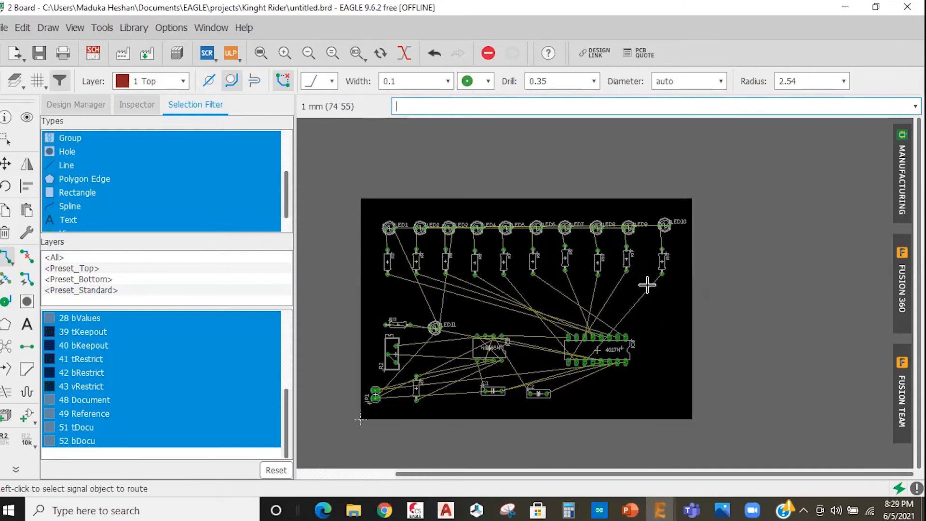
{"action": "scroll", "coordinate": [709, 316], "scroll_direction": "up", "scroll_amount": 1}
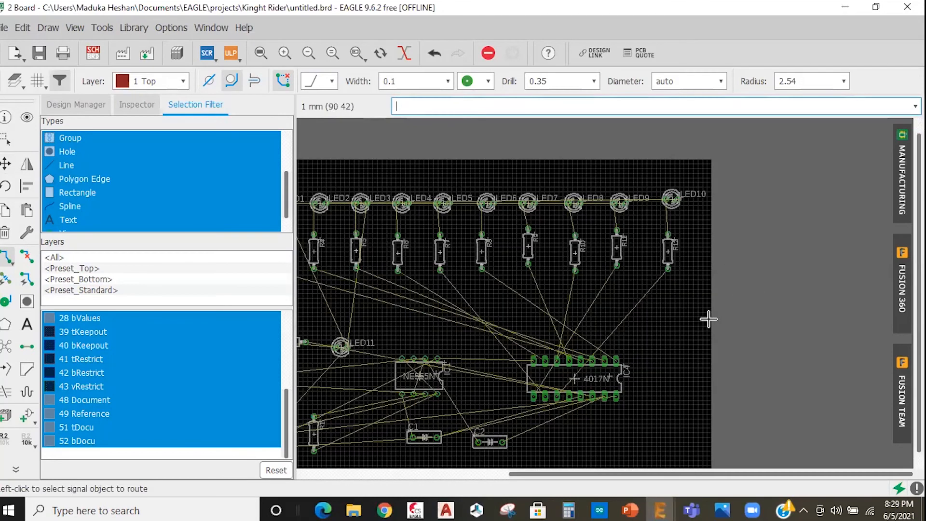
{"action": "scroll", "coordinate": [706, 324], "scroll_direction": "down", "scroll_amount": 1}
{"action": "scroll", "coordinate": [657, 384], "scroll_direction": "up", "scroll_amount": 1}
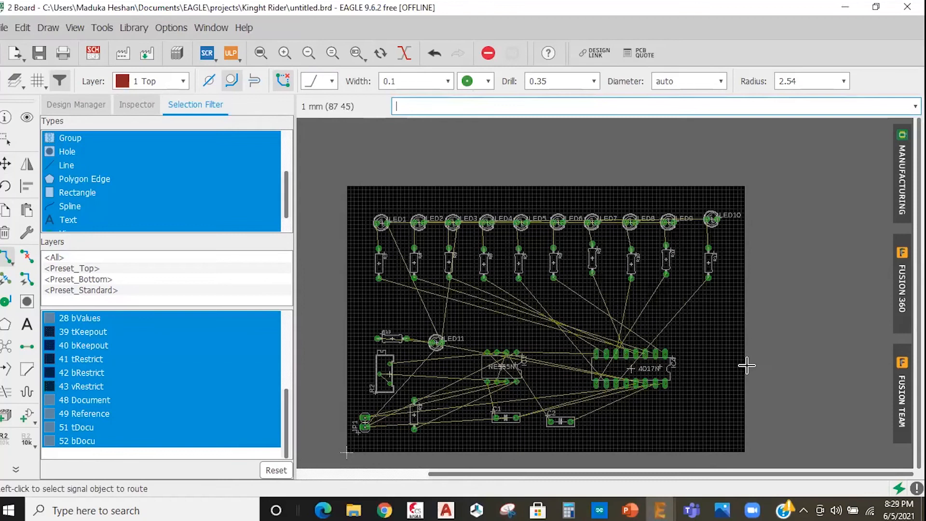
{"action": "scroll", "coordinate": [683, 361], "scroll_direction": "up", "scroll_amount": 1}
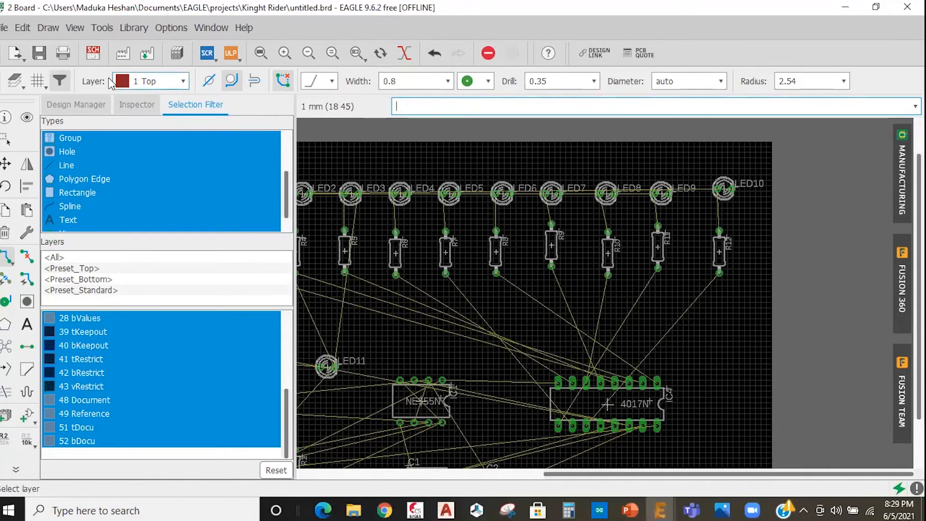
{"action": "left_click", "coordinate": [180, 81]}
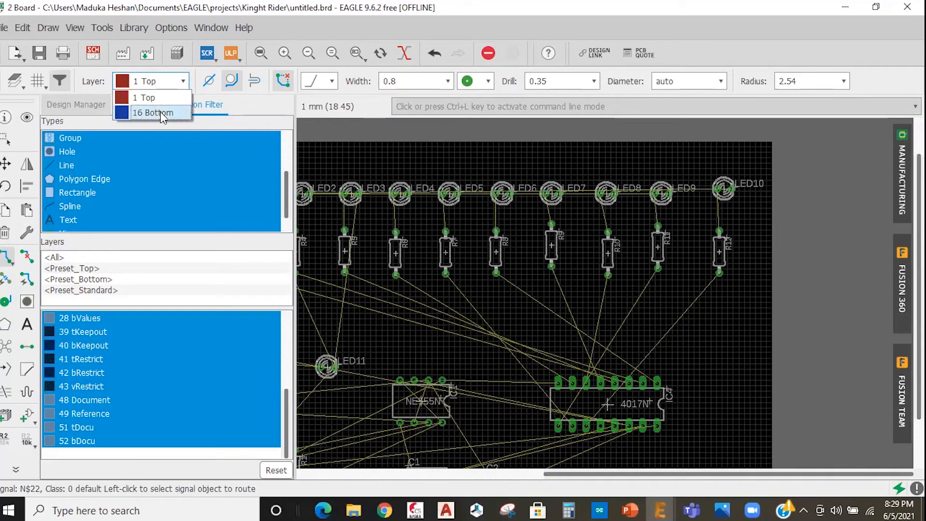
{"action": "left_click", "coordinate": [144, 111]}
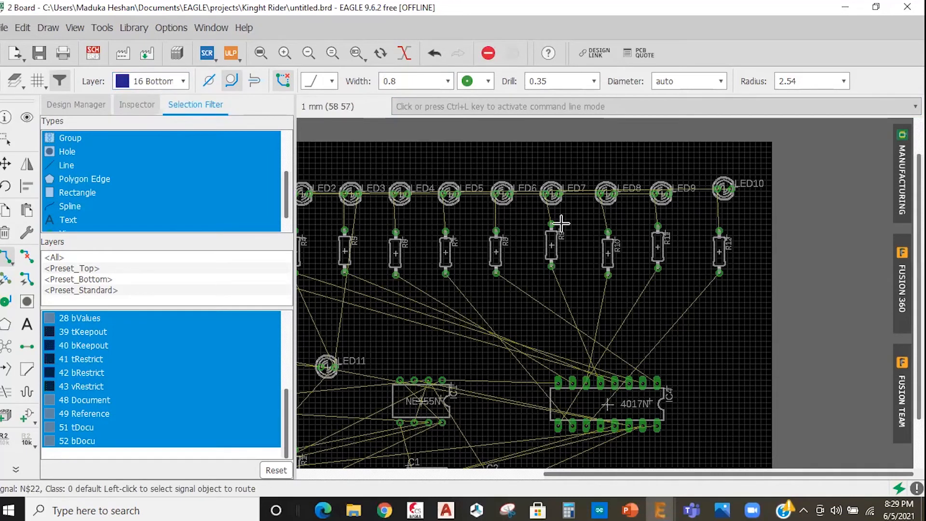
Route the airwire between the rightmost upper pad of IC4 (4017N) and the lower pad of R8 on the bottom layer
{"action": "scroll", "coordinate": [416, 220], "scroll_direction": "down", "scroll_amount": 3}
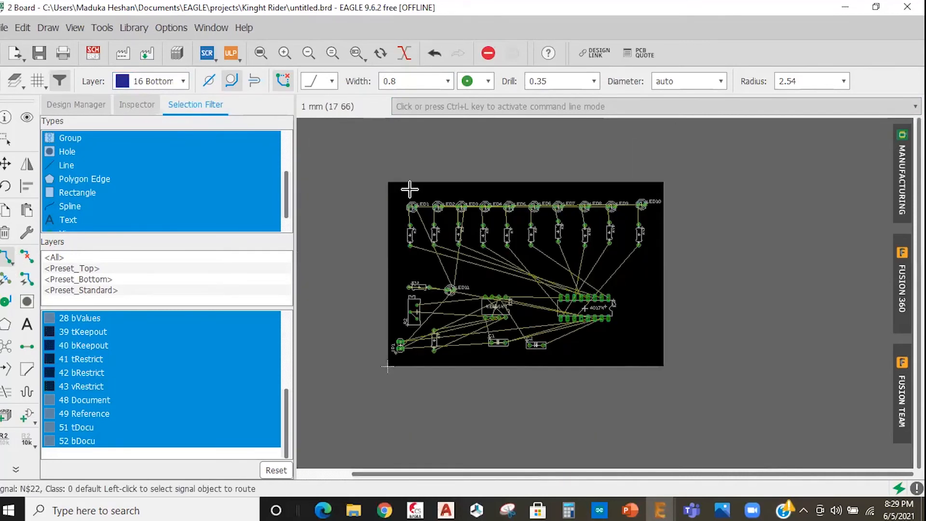
{"action": "scroll", "coordinate": [415, 193], "scroll_direction": "up", "scroll_amount": 1}
{"action": "scroll", "coordinate": [405, 178], "scroll_direction": "up", "scroll_amount": 1}
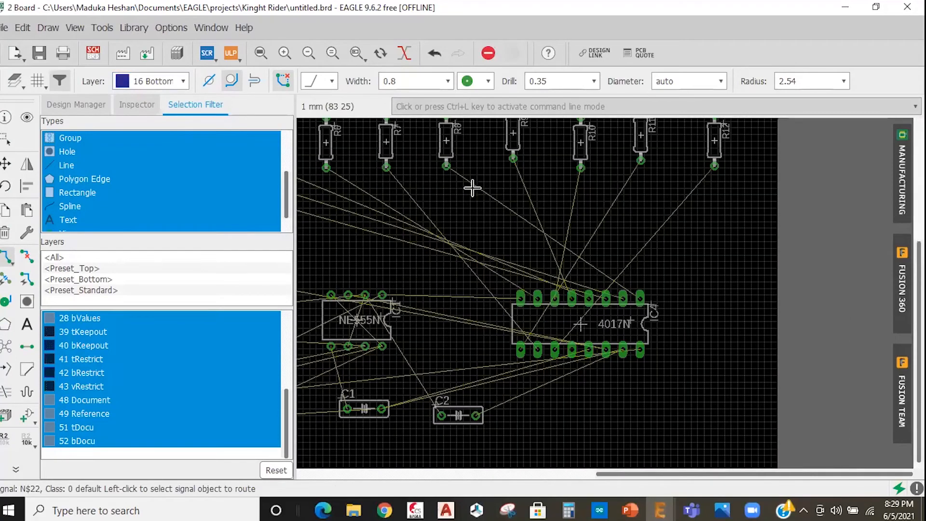
{"action": "left_click", "coordinate": [471, 186]}
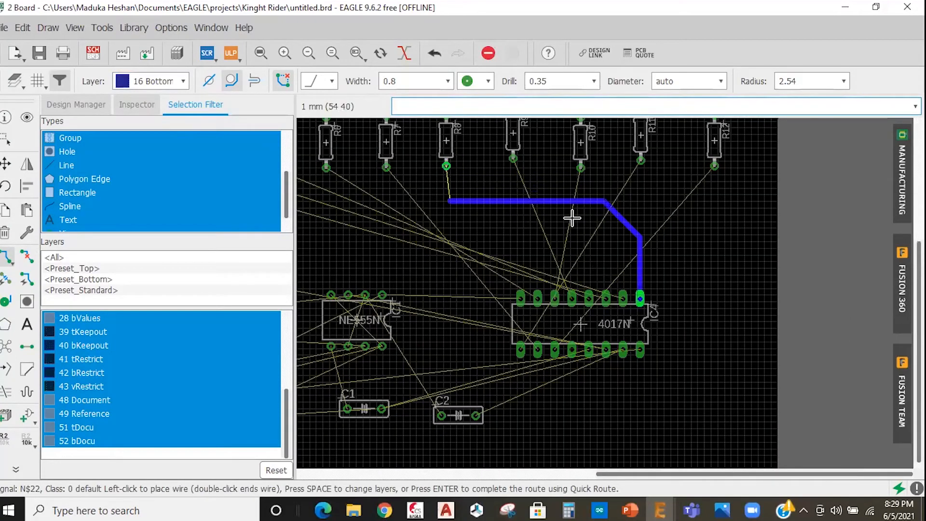
{"action": "left_click", "coordinate": [445, 166]}
Route a bottom-layer trace from the second upper pad from the right on IC4 to the lower pad of R4, beneath the R8 trace
{"action": "left_click", "coordinate": [622, 296]}
{"action": "left_click", "coordinate": [597, 221]}
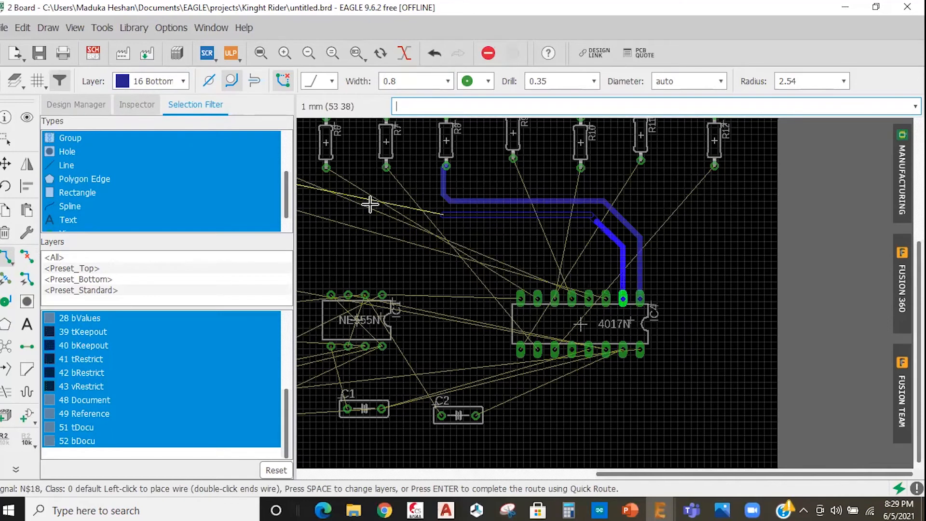
{"action": "scroll", "coordinate": [366, 247], "scroll_direction": "down", "scroll_amount": 1}
{"action": "scroll", "coordinate": [363, 241], "scroll_direction": "down", "scroll_amount": 2}
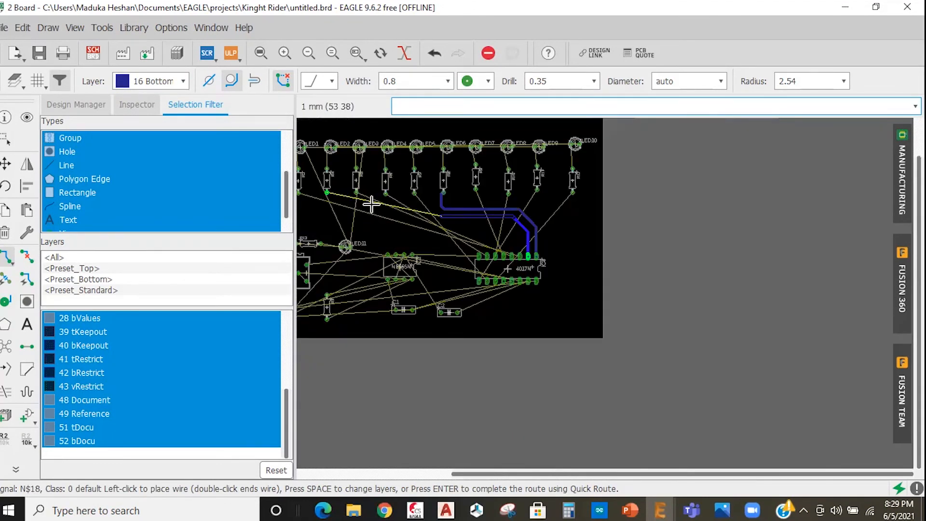
{"action": "scroll", "coordinate": [484, 238], "scroll_direction": "up", "scroll_amount": 2}
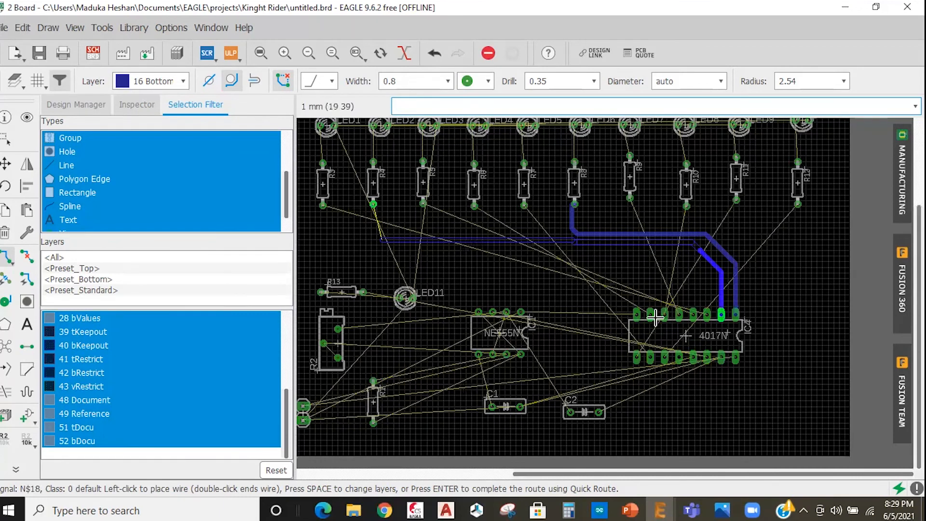
{"action": "left_click", "coordinate": [720, 313]}
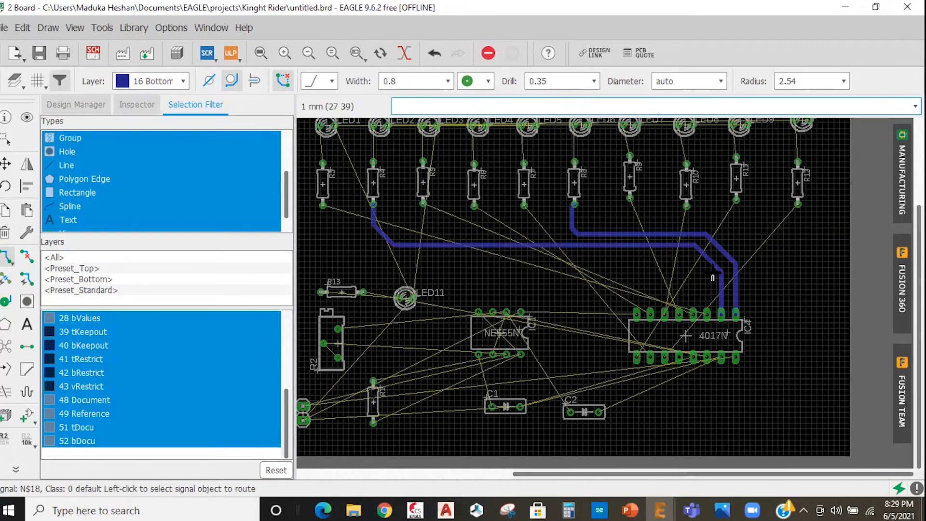
Rip up all segments of the routed trace between R4 and IC4, turning it back into an airwire
{"action": "scroll", "coordinate": [681, 318], "scroll_direction": "up", "scroll_amount": 2}
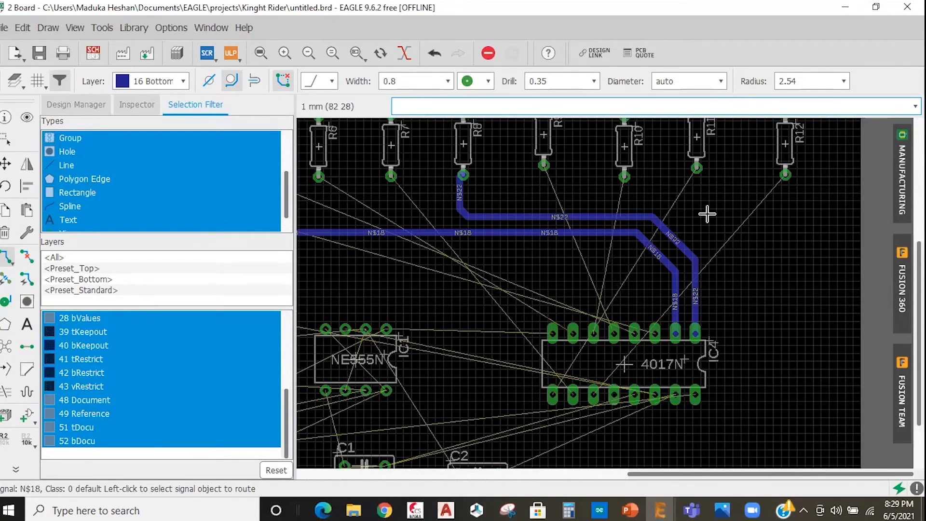
{"action": "scroll", "coordinate": [661, 227], "scroll_direction": "down", "scroll_amount": 3}
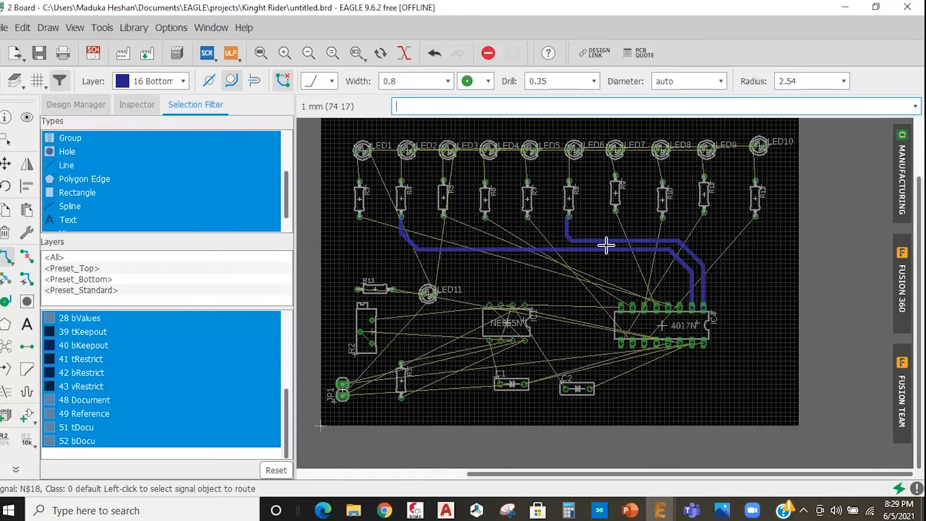
{"action": "scroll", "coordinate": [592, 222], "scroll_direction": "up", "scroll_amount": 2}
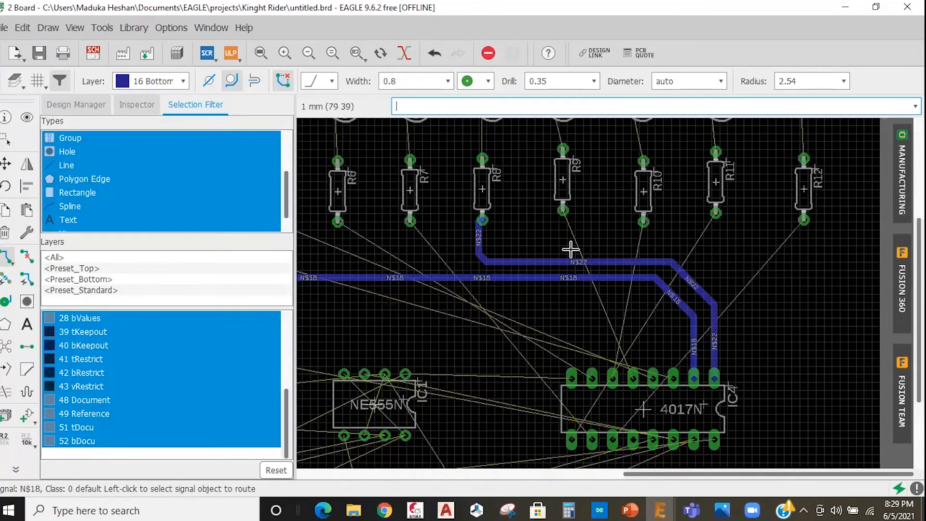
{"action": "scroll", "coordinate": [638, 269], "scroll_direction": "down", "scroll_amount": 3}
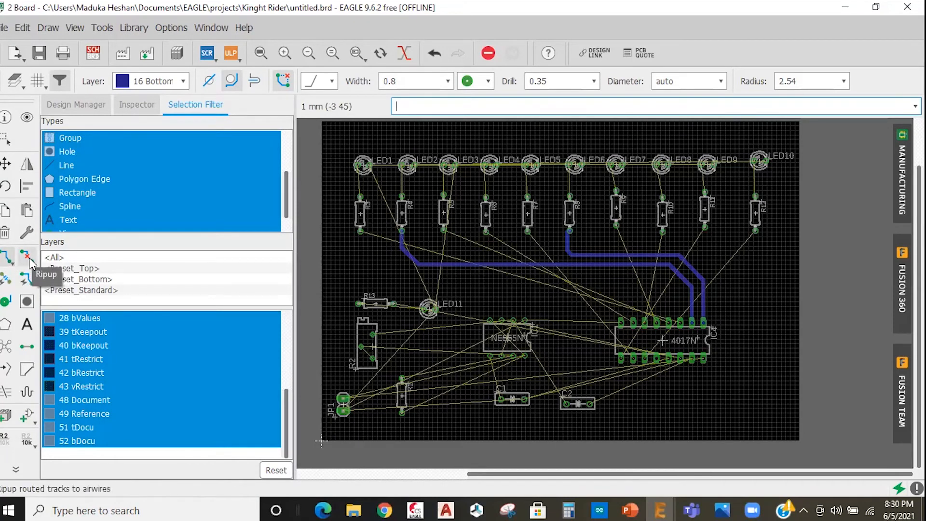
{"action": "left_click", "coordinate": [27, 257]}
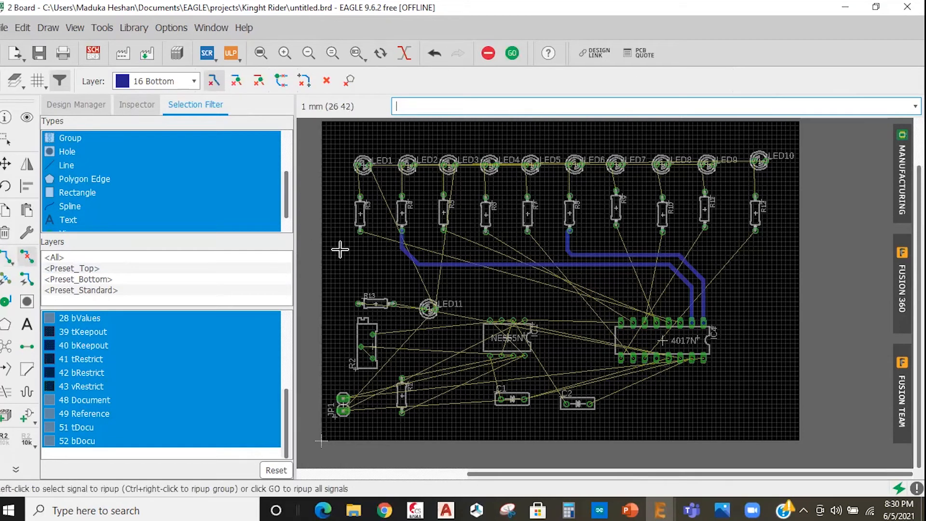
{"action": "scroll", "coordinate": [419, 266], "scroll_direction": "up", "scroll_amount": 1}
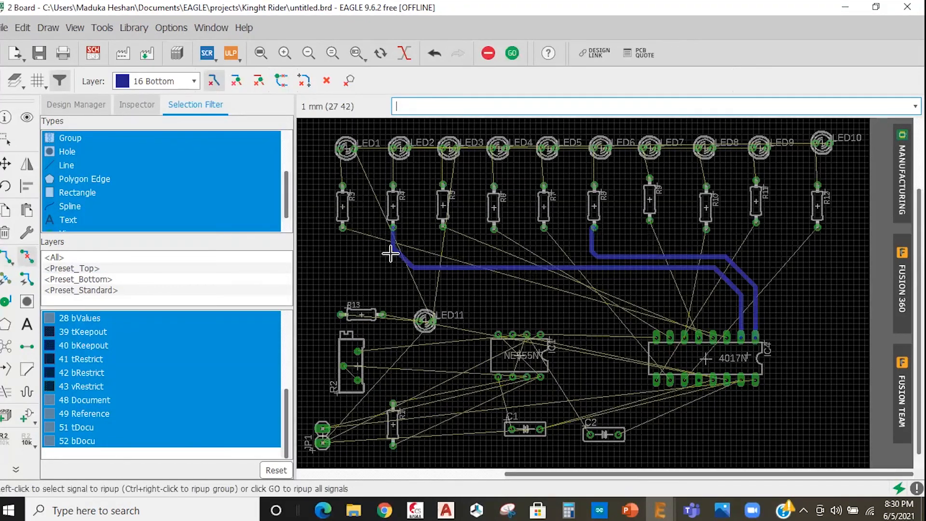
{"action": "scroll", "coordinate": [558, 285], "scroll_direction": "up", "scroll_amount": 2}
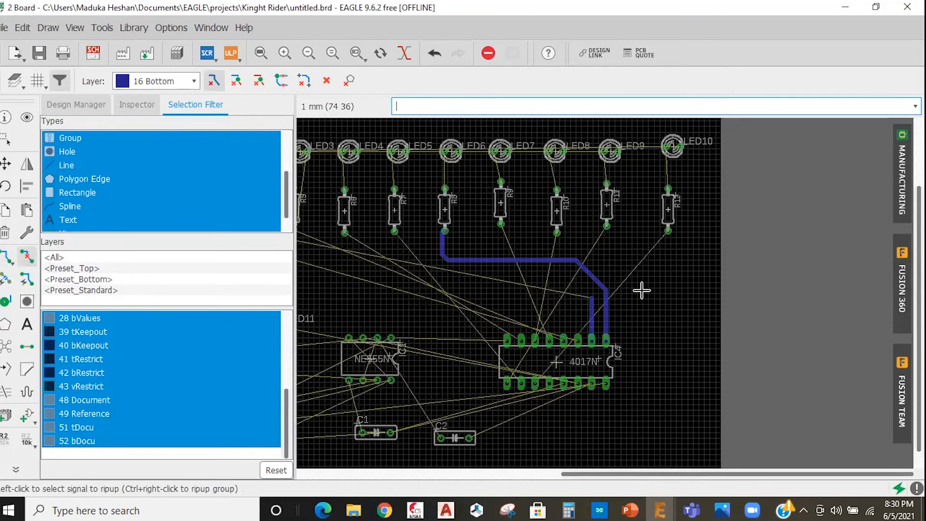
{"action": "left_click", "coordinate": [592, 316]}
{"action": "key", "text": "alt+F2"}
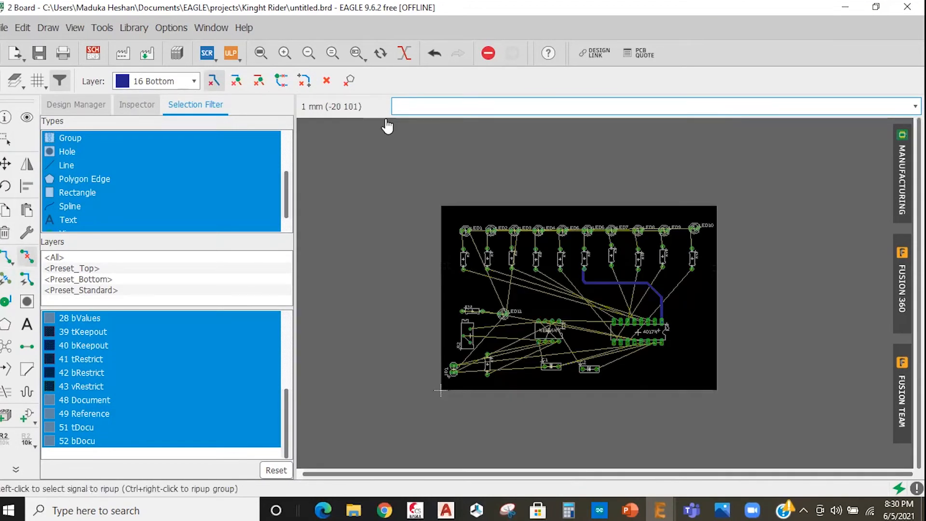
{"action": "left_click", "coordinate": [546, 251]}
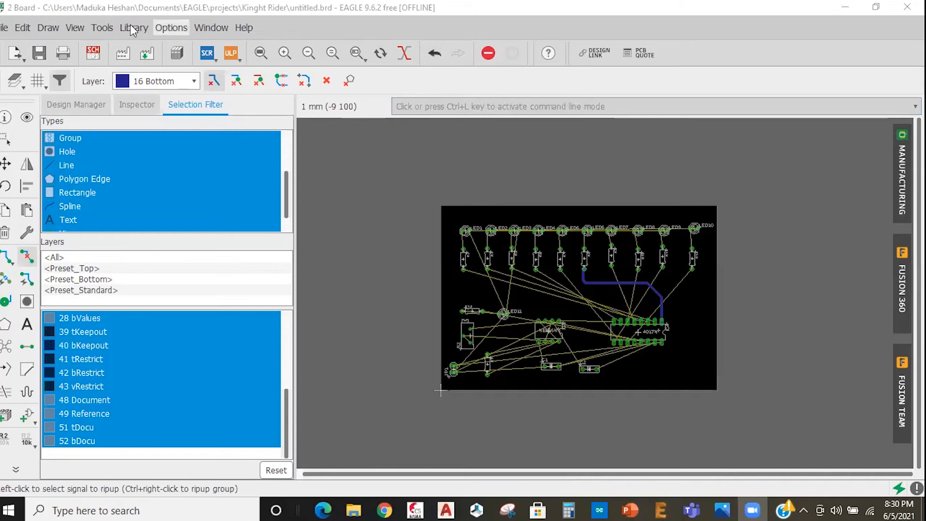
Open the board's design rules and review the wire clearance and the copper-to-dimension distance
{"action": "left_click", "coordinate": [110, 27]}
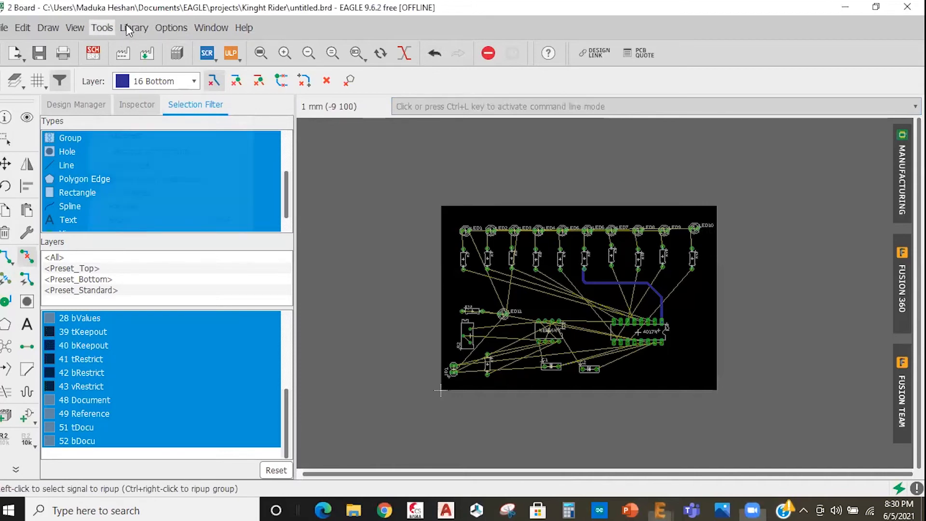
{"action": "left_click", "coordinate": [123, 81]}
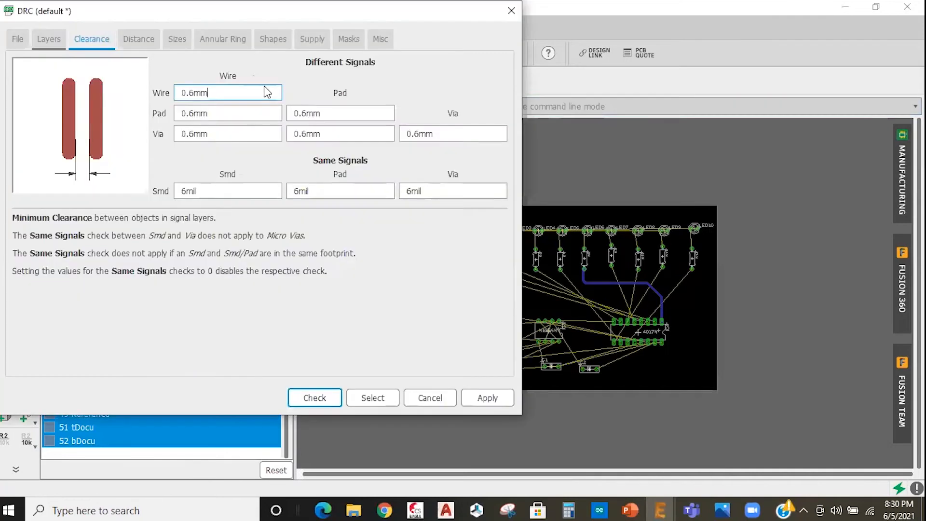
{"action": "left_click", "coordinate": [91, 40]}
{"action": "left_click", "coordinate": [155, 42]}
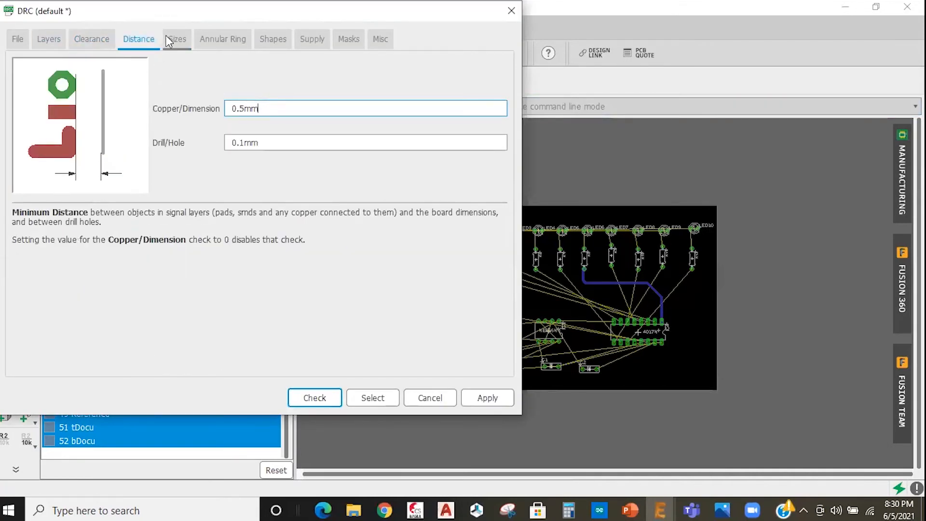
{"action": "key", "text": "ctrl+Tab"}
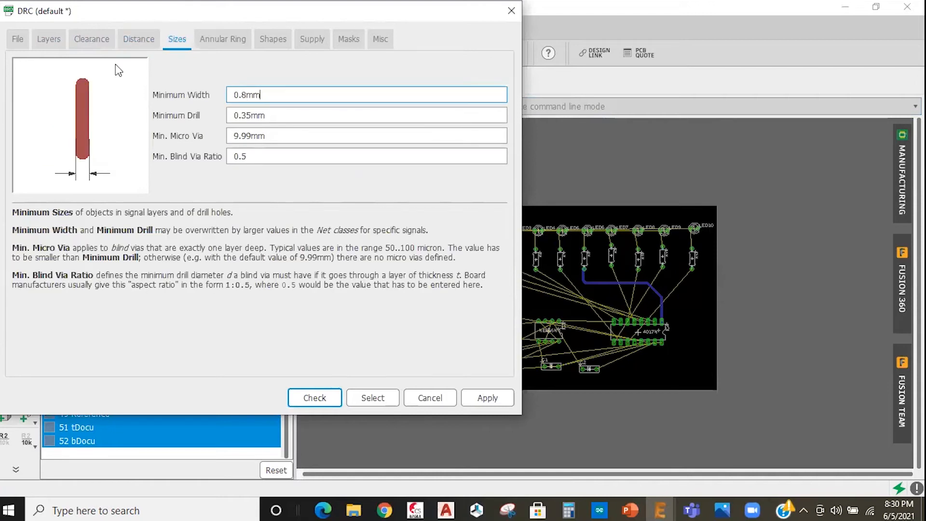
{"action": "left_click_drag", "start_coordinate": [263, 95], "coordinate": [180, 135]}
{"action": "left_click", "coordinate": [92, 40]}
{"action": "left_click_drag", "start_coordinate": [212, 93], "coordinate": [177, 94]}
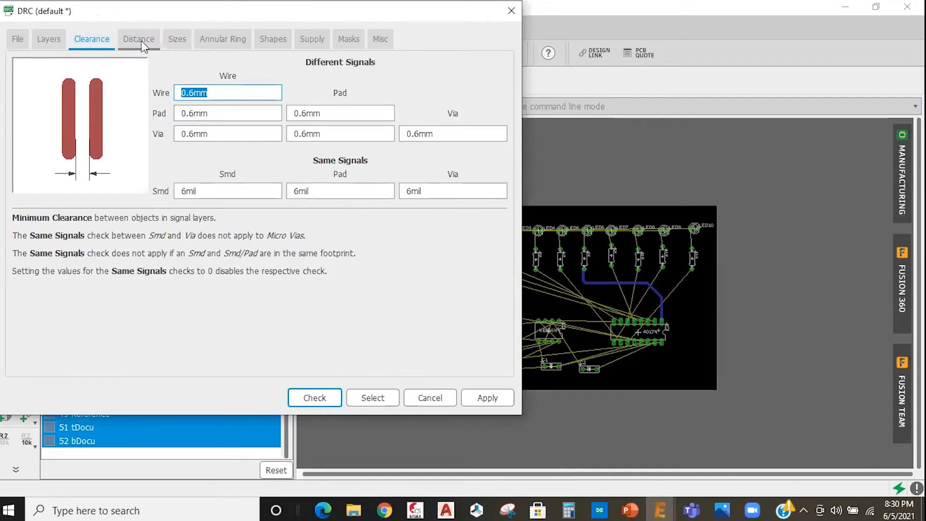
{"action": "left_click", "coordinate": [141, 43]}
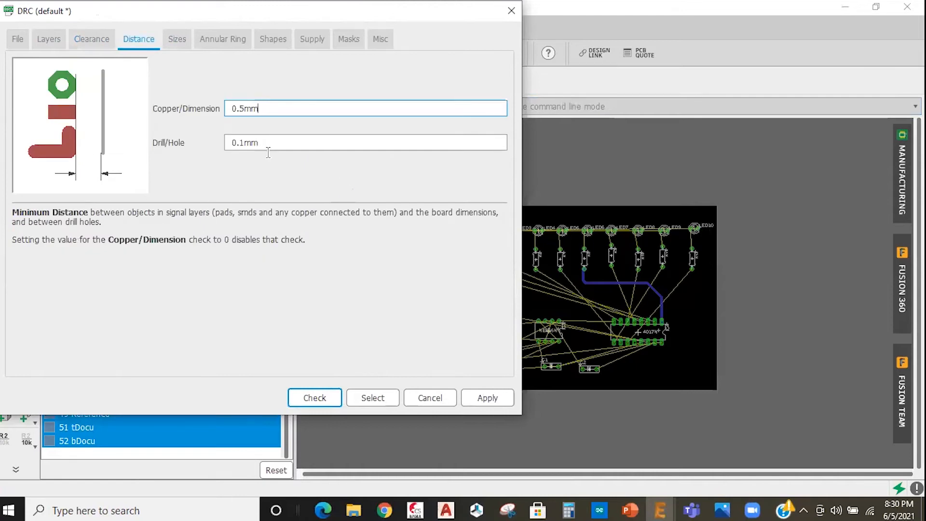
{"action": "double_click", "coordinate": [256, 108]}
{"action": "left_click_drag", "start_coordinate": [294, 108], "coordinate": [220, 108]}
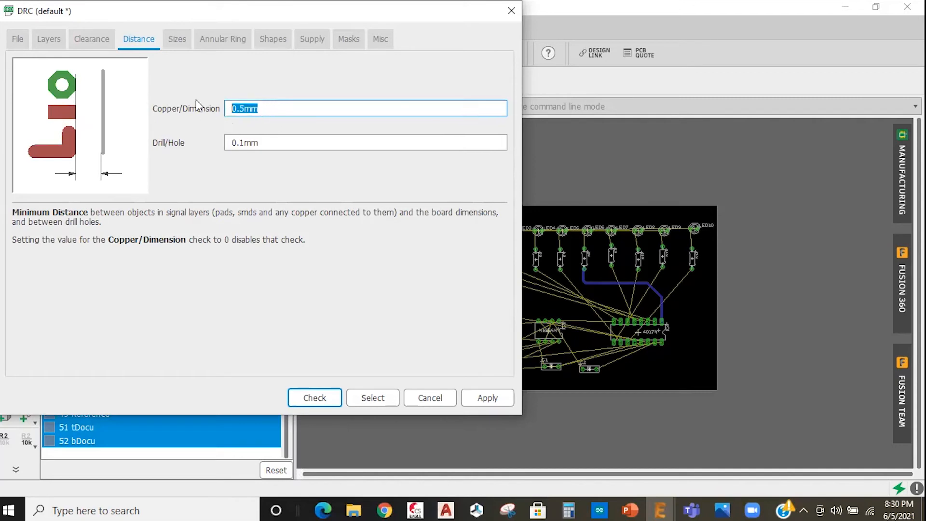
Review the minimum width in the design rule sizes, apply the rules and close the DRC settings
{"action": "left_click", "coordinate": [177, 39]}
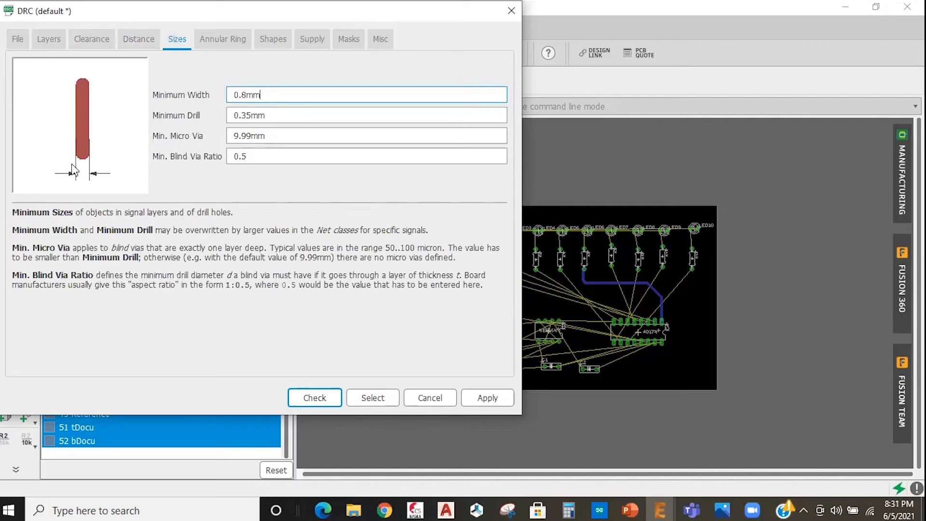
{"action": "double_click", "coordinate": [265, 93]}
{"action": "left_click", "coordinate": [268, 97]}
{"action": "double_click", "coordinate": [245, 92]}
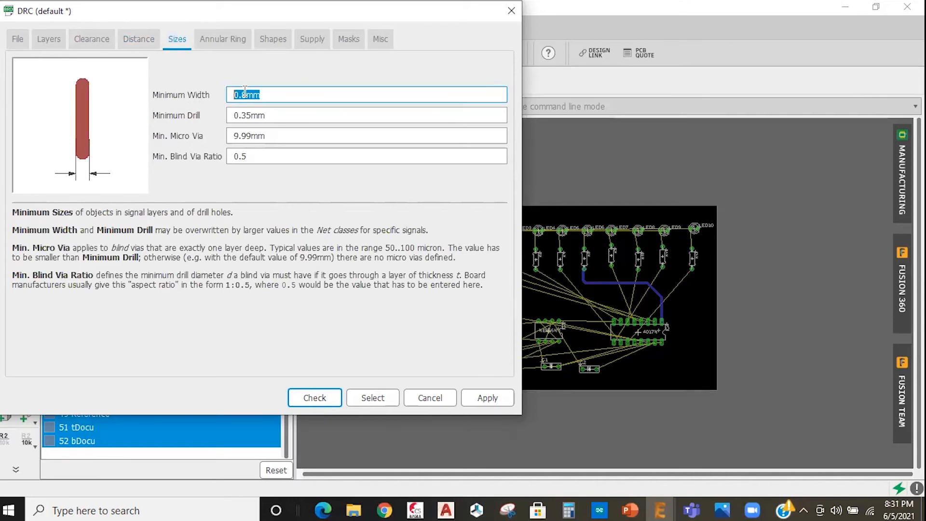
{"action": "left_click_drag", "start_coordinate": [267, 99], "coordinate": [4, 72]}
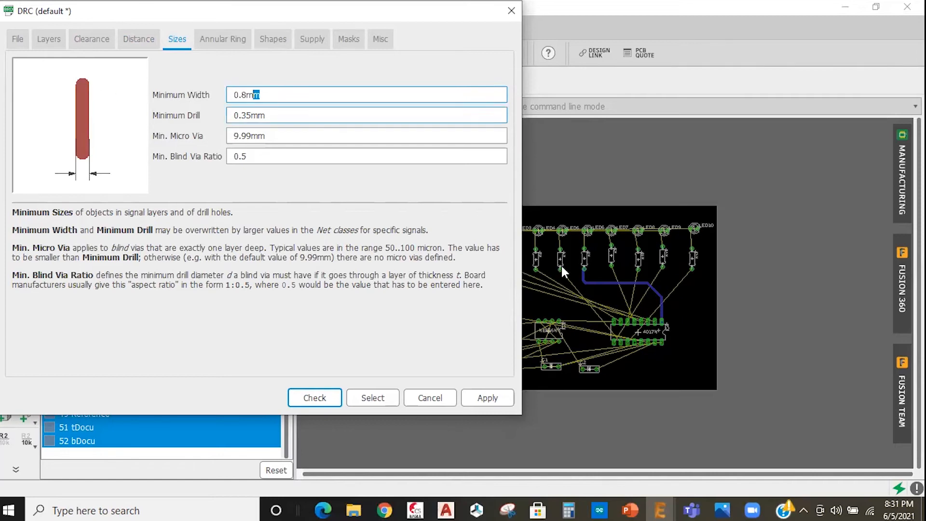
{"action": "left_click_drag", "start_coordinate": [264, 95], "coordinate": [222, 94]}
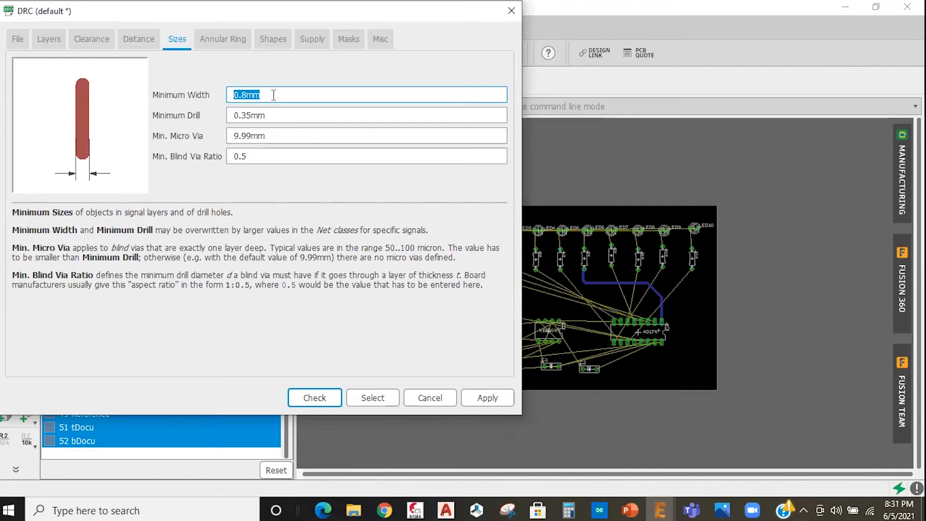
{"action": "left_click_drag", "start_coordinate": [264, 96], "coordinate": [221, 90]}
{"action": "left_click_drag", "start_coordinate": [266, 95], "coordinate": [228, 93]}
{"action": "mouse_move", "coordinate": [238, 95]}
{"action": "left_mouse_down"}
{"action": "mouse_move", "coordinate": [258, 95]}
{"action": "mouse_move", "coordinate": [236, 93]}
{"action": "left_mouse_up"}
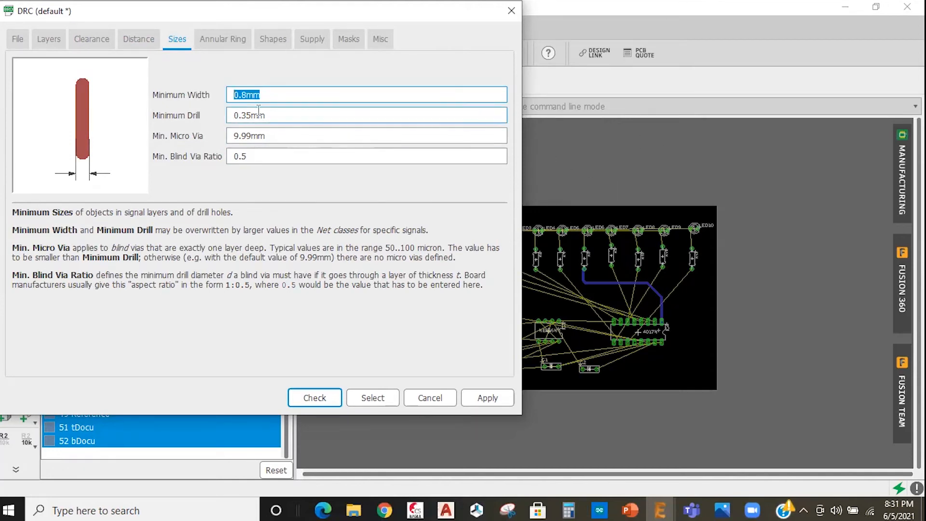
{"action": "left_click", "coordinate": [487, 397]}
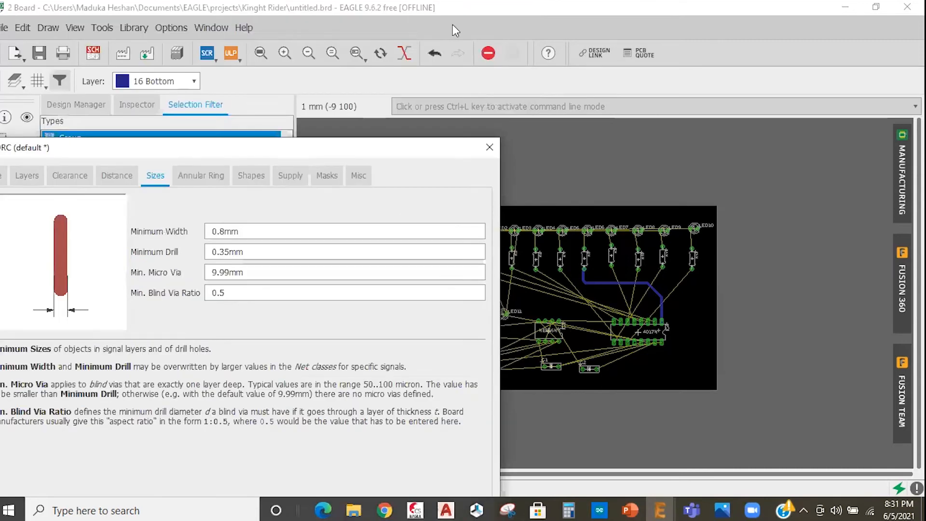
{"action": "left_click", "coordinate": [490, 147]}
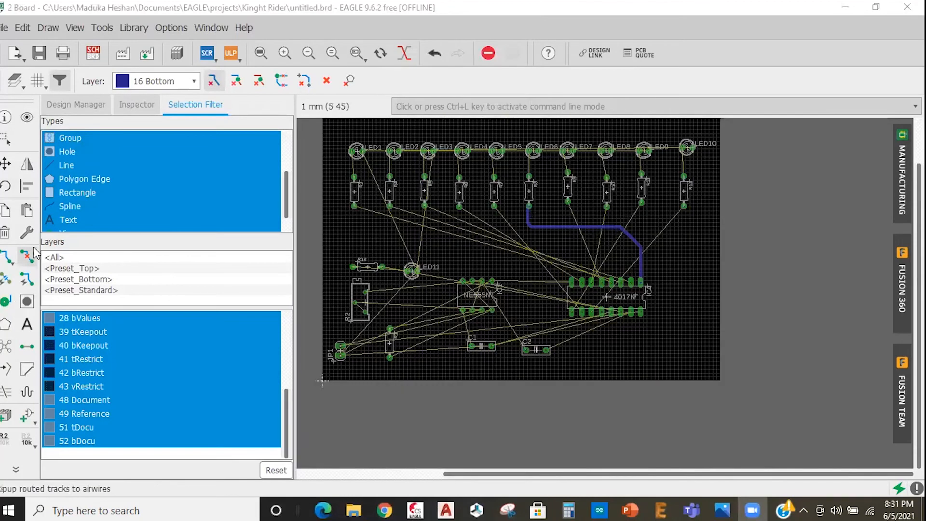
Rip up all routed signals on the board, turning them back into airwires
{"action": "left_click", "coordinate": [31, 251]}
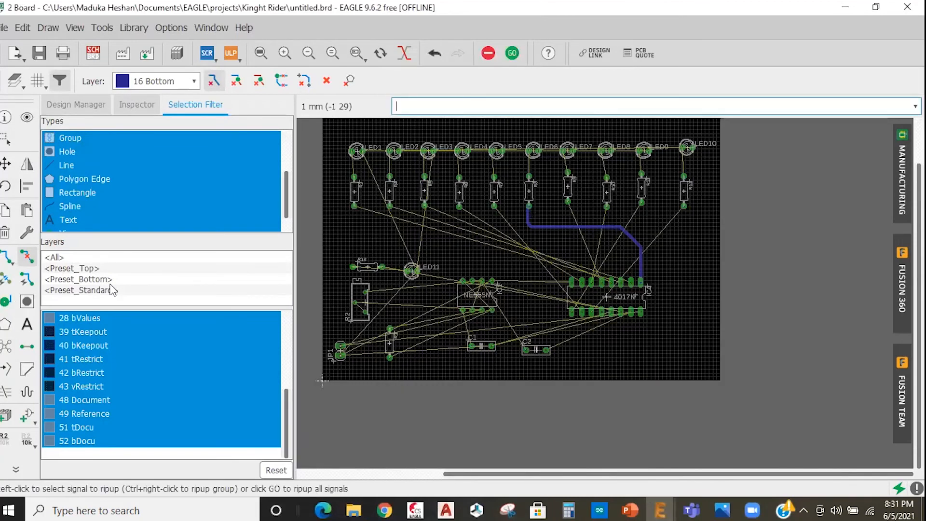
{"action": "left_click", "coordinate": [328, 80]}
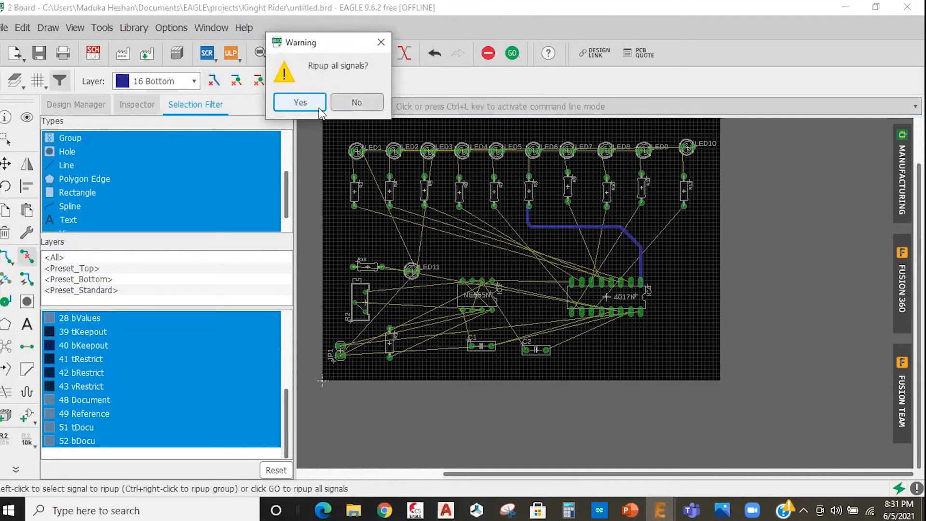
{"action": "left_click_drag", "start_coordinate": [314, 43], "coordinate": [780, 246]}
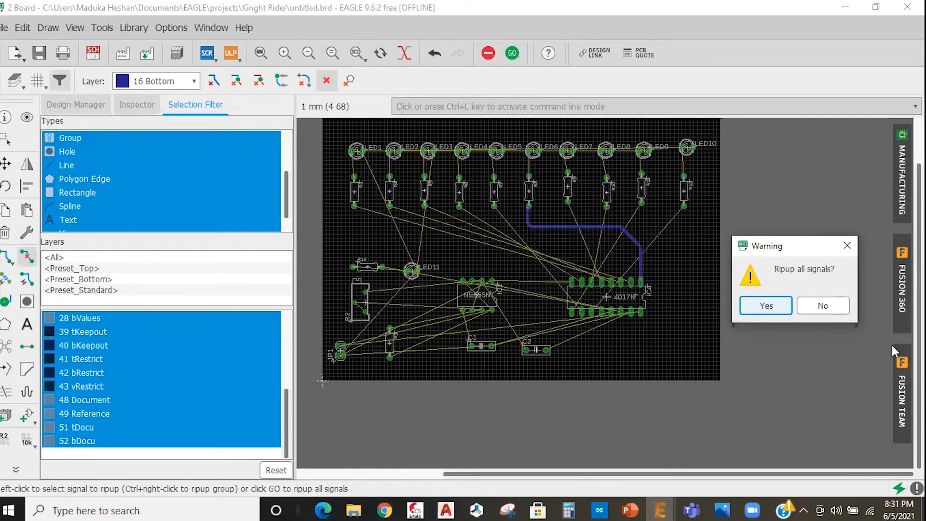
{"action": "left_click", "coordinate": [765, 306]}
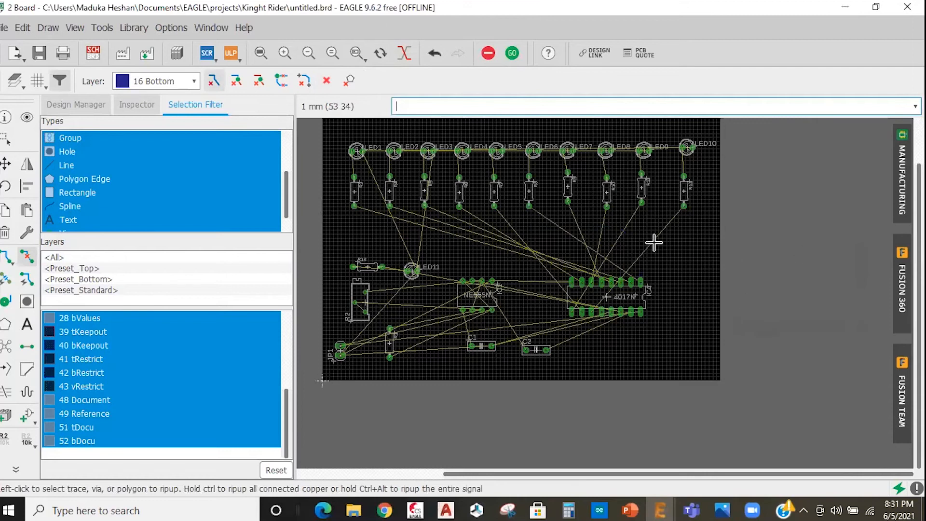
{"action": "scroll", "coordinate": [662, 252], "scroll_direction": "down", "scroll_amount": 4}
{"action": "scroll", "coordinate": [649, 248], "scroll_direction": "up", "scroll_amount": 2}
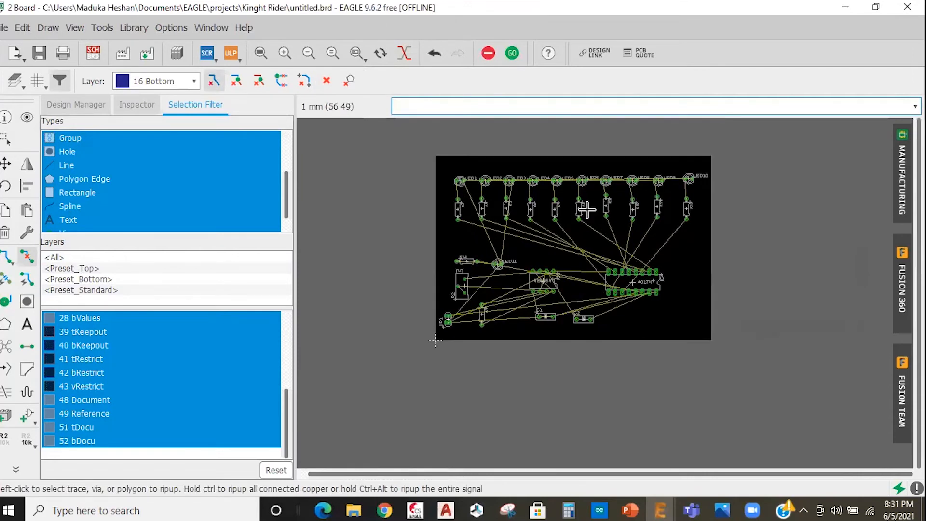
{"action": "scroll", "coordinate": [593, 211], "scroll_direction": "up", "scroll_amount": 1}
{"action": "scroll", "coordinate": [571, 210], "scroll_direction": "up", "scroll_amount": 1}
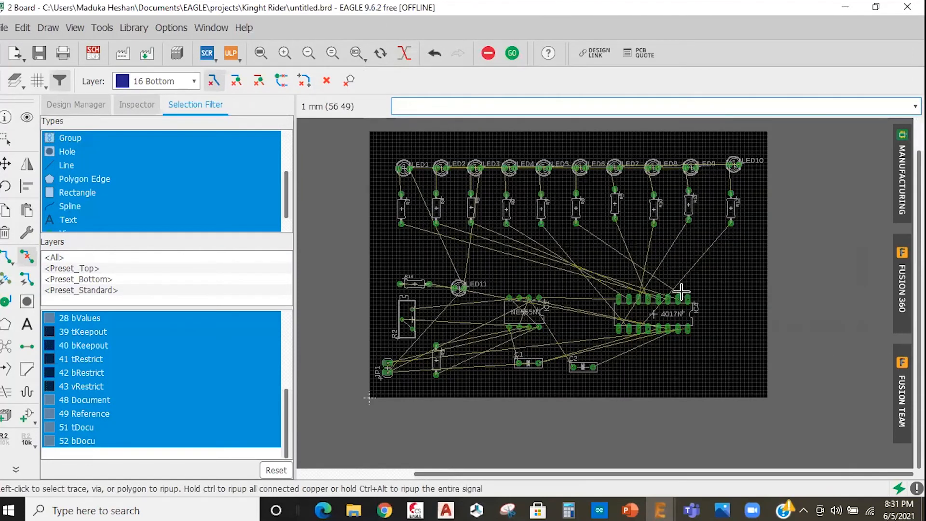
{"action": "scroll", "coordinate": [603, 292], "scroll_direction": "up", "scroll_amount": 1}
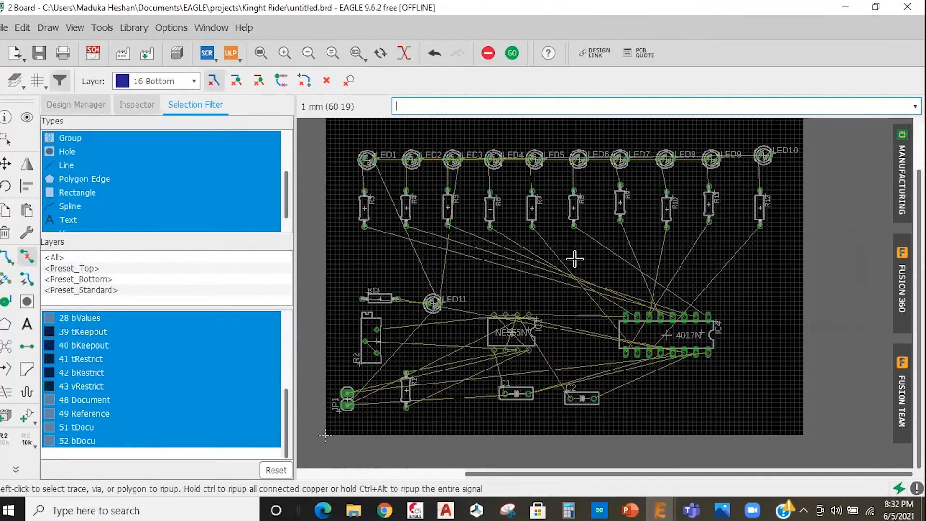
{"action": "scroll", "coordinate": [613, 265], "scroll_direction": "down", "scroll_amount": 1}
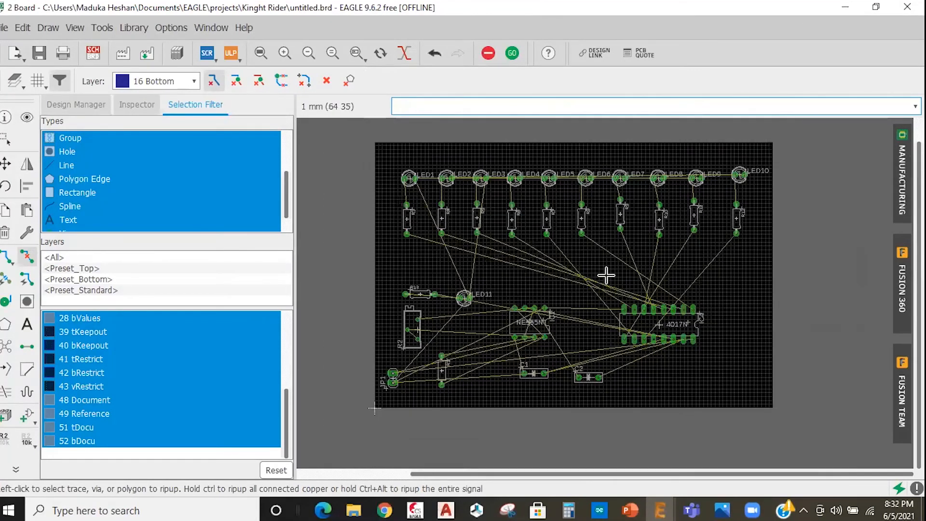
Start the autorouter setup with the preferred direction N/A for layer 1 Top and Auto for layer 16 Bottom
{"action": "left_click", "coordinate": [27, 280]}
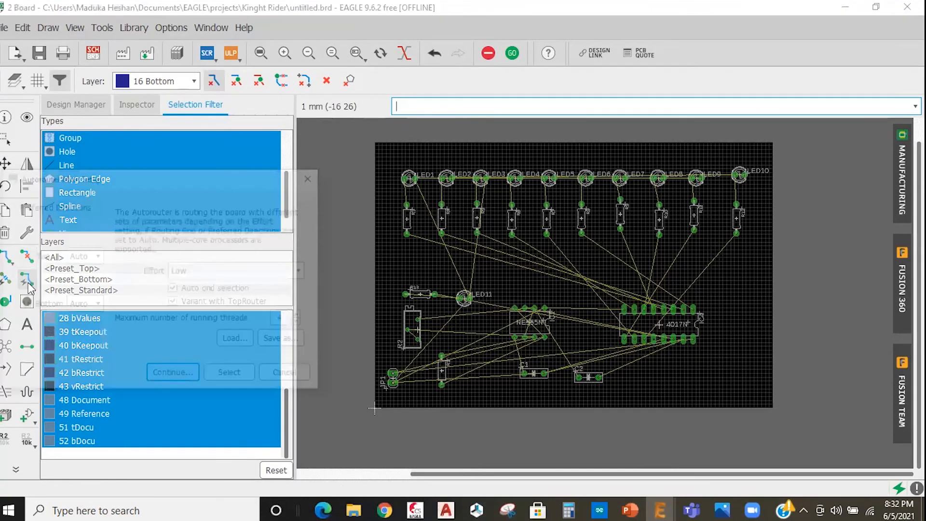
{"action": "left_click_drag", "start_coordinate": [90, 174], "coordinate": [218, 148]}
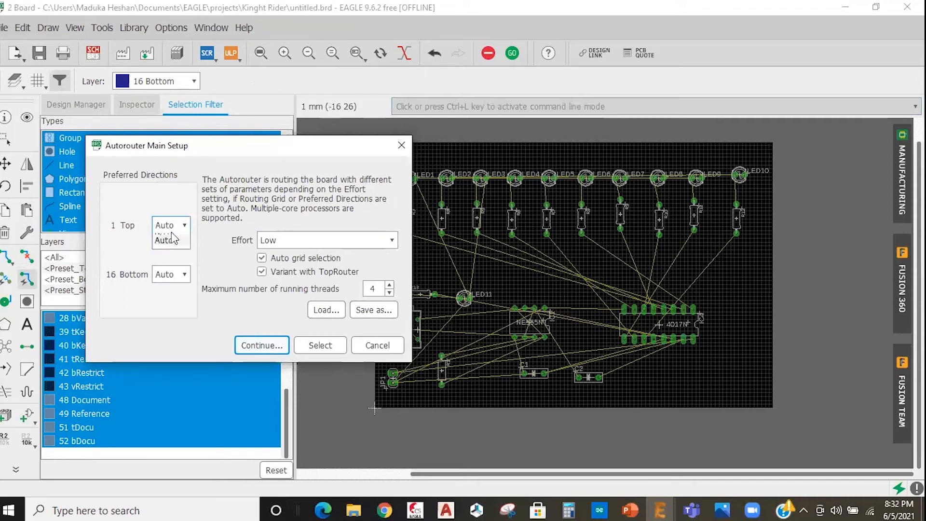
{"action": "left_click", "coordinate": [171, 234]}
{"action": "left_click", "coordinate": [171, 283]}
Try the High effort level for the autorouter and set the effort back to Low
{"action": "left_click", "coordinate": [391, 240]}
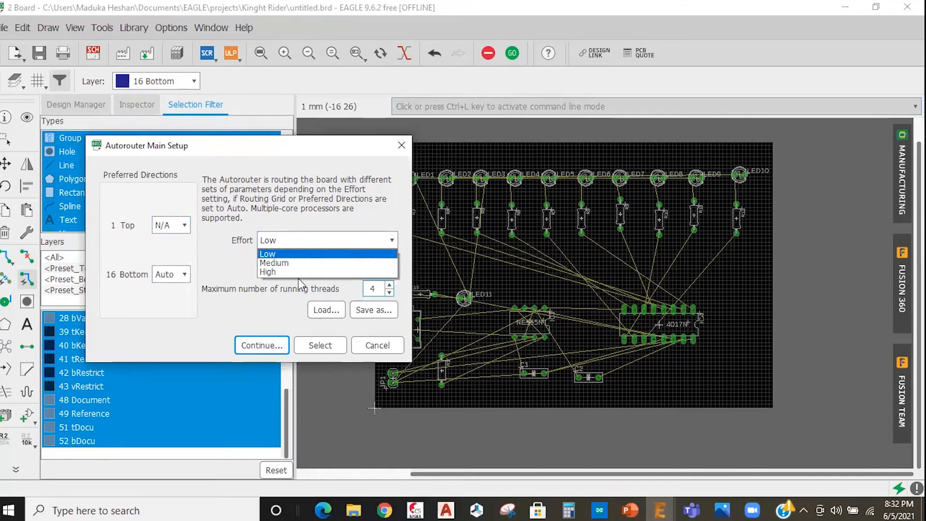
{"action": "left_click", "coordinate": [386, 237]}
{"action": "left_click", "coordinate": [378, 241]}
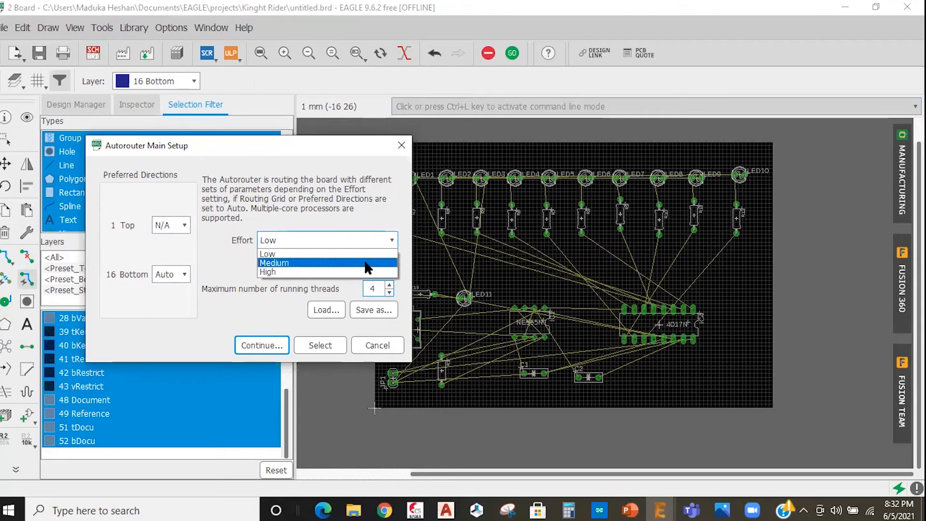
{"action": "left_click", "coordinate": [295, 271]}
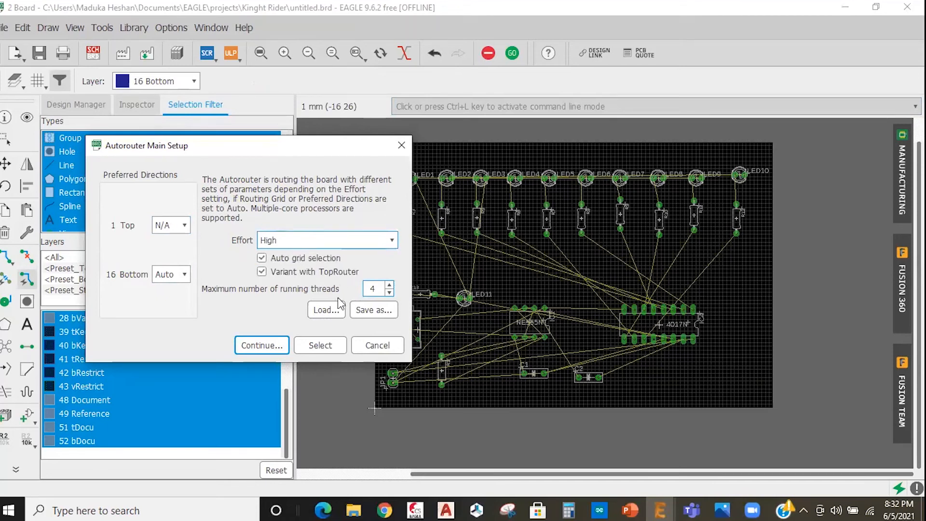
{"action": "left_click", "coordinate": [368, 244]}
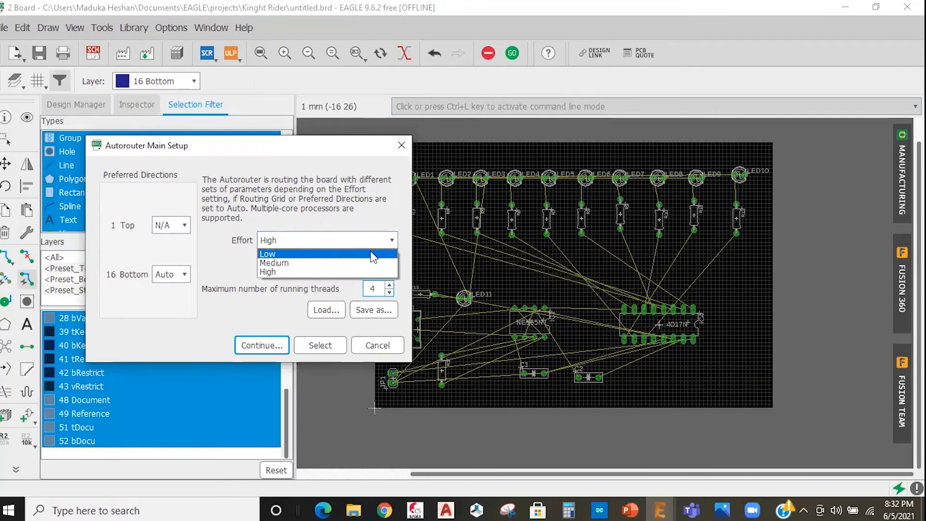
{"action": "left_click", "coordinate": [378, 252]}
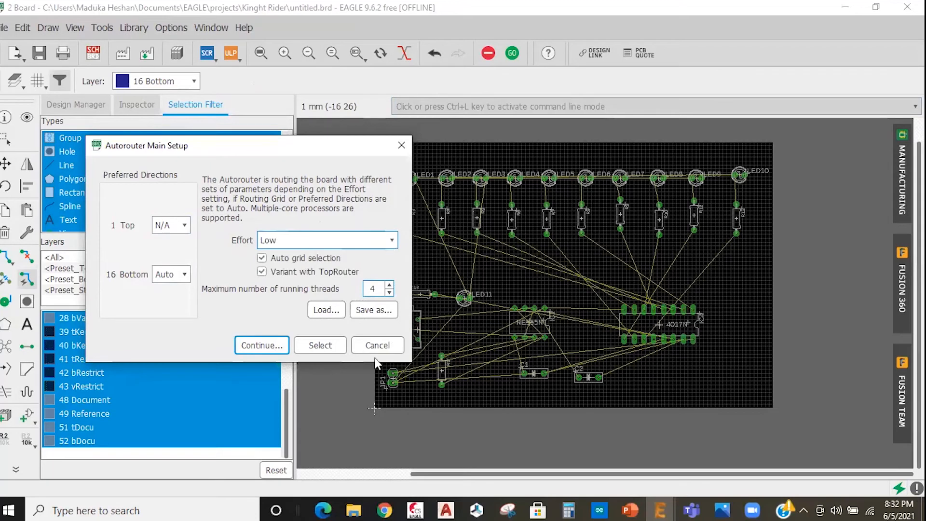
Accept the autorouter setup and start calculating the routing variants
{"action": "key", "text": "Return"}
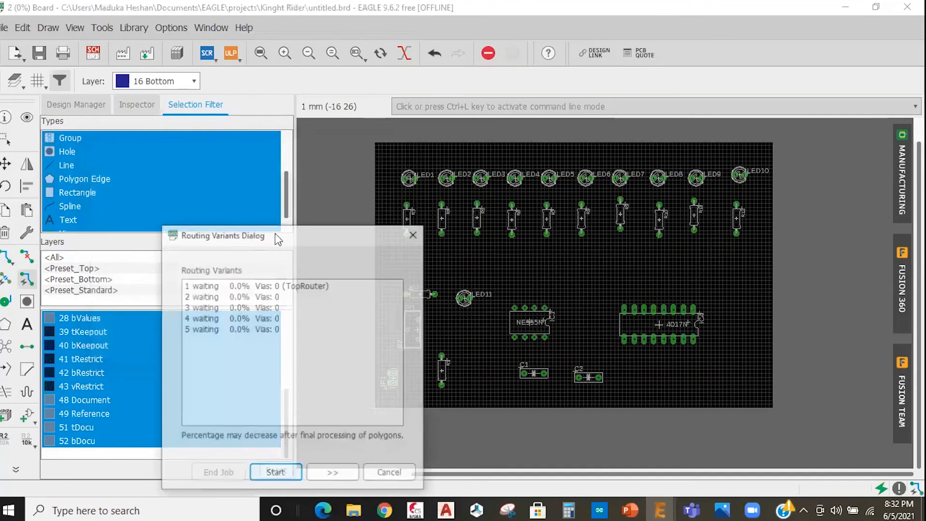
{"action": "left_click_drag", "start_coordinate": [355, 235], "coordinate": [254, 147]}
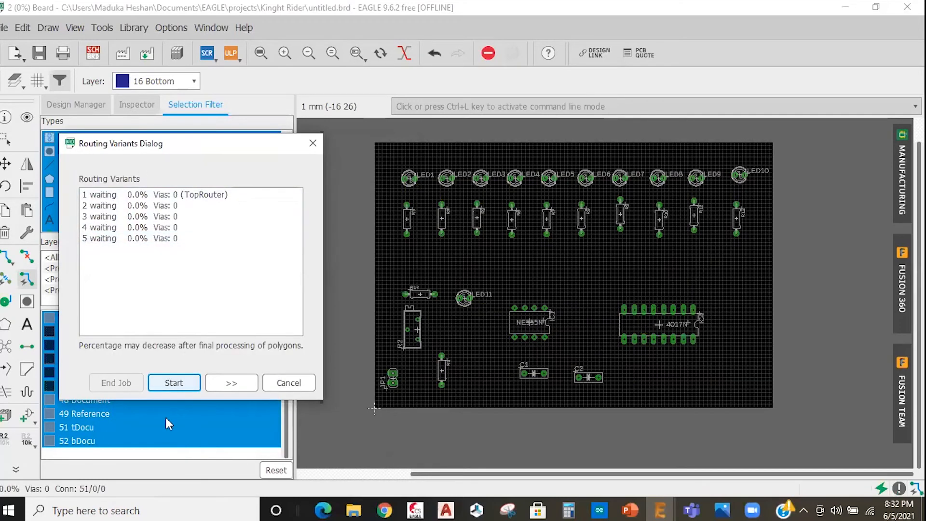
{"action": "left_click", "coordinate": [172, 382]}
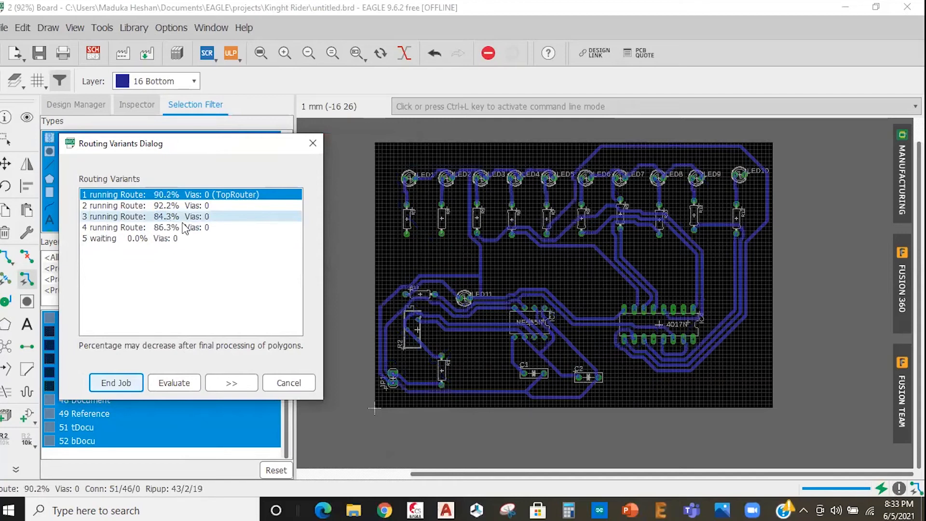
Select the first routing variant (TopRouter) and move the variants dialog aside to examine its routes on the board
{"action": "left_click", "coordinate": [163, 197]}
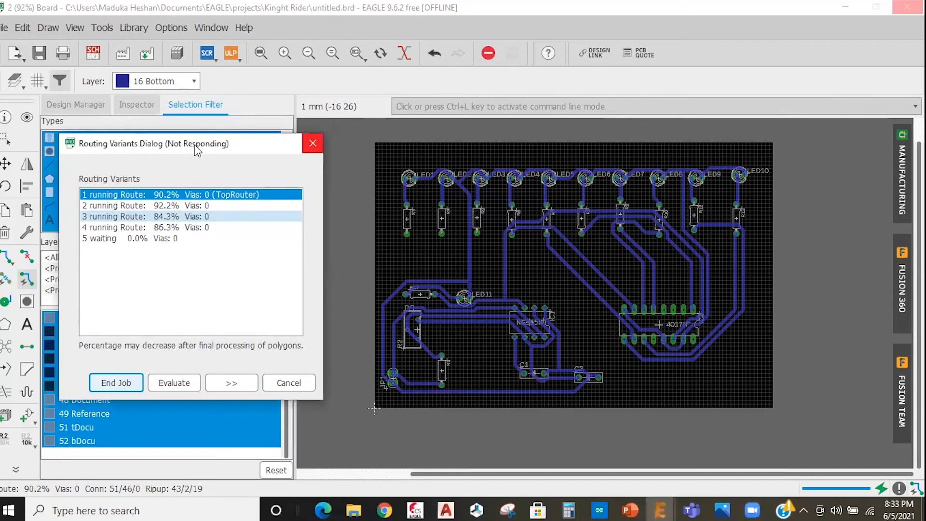
{"action": "left_click_drag", "start_coordinate": [197, 150], "coordinate": [245, 150]}
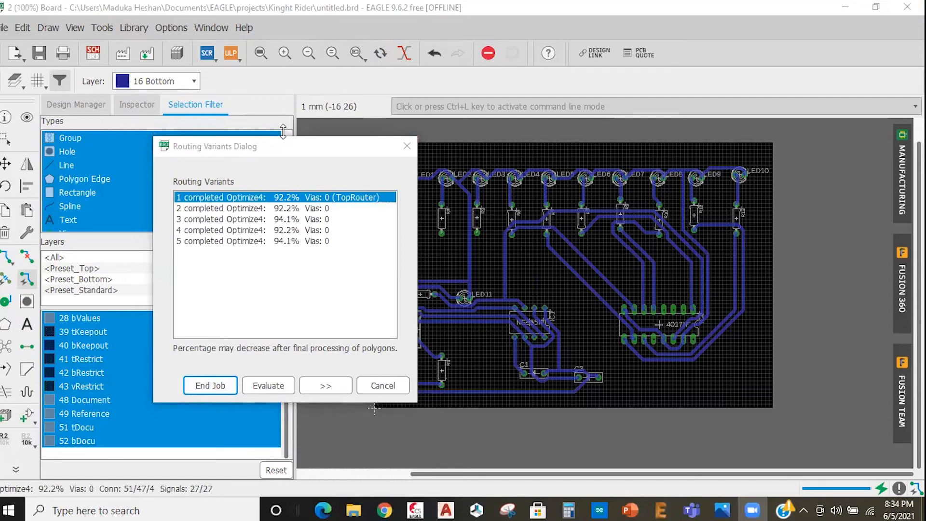
{"action": "left_click_drag", "start_coordinate": [221, 147], "coordinate": [168, 107]}
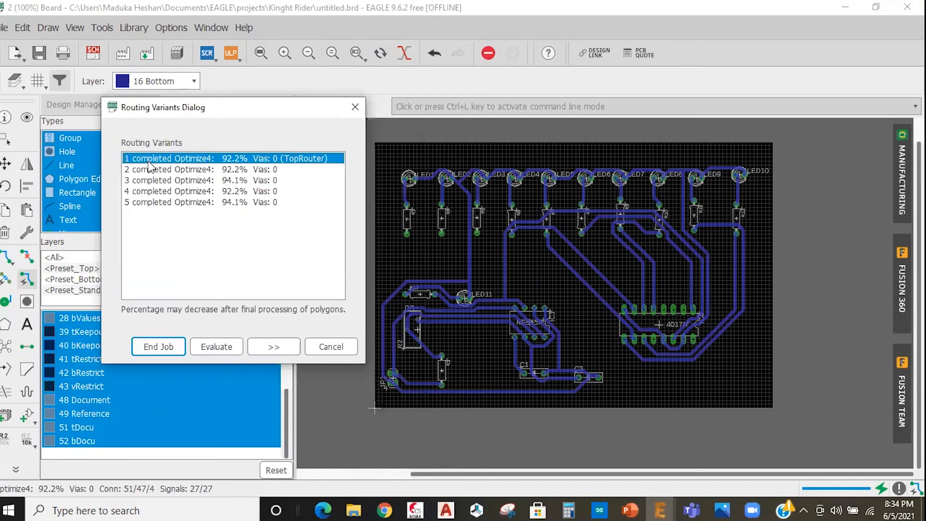
Preview the five autorouter variants on the board one after another to compare their routes
{"action": "left_click", "coordinate": [160, 180]}
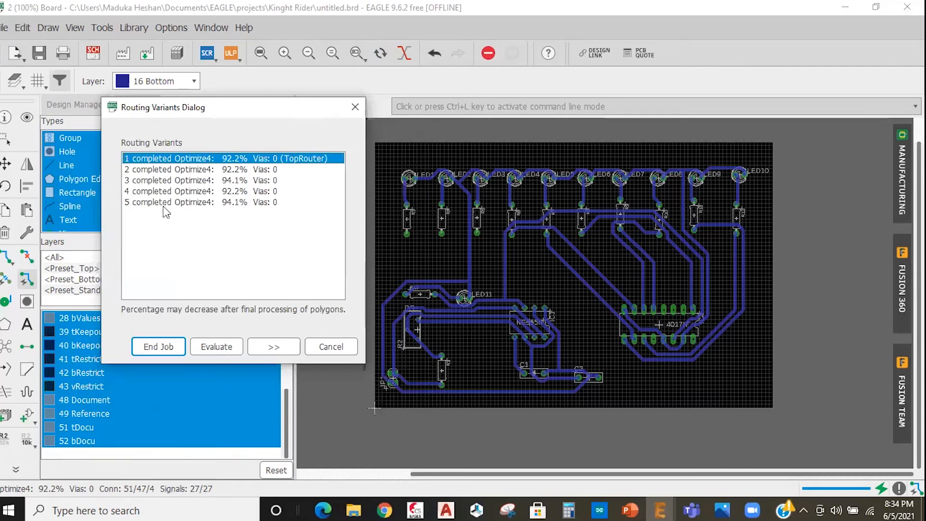
{"action": "left_click", "coordinate": [168, 191]}
{"action": "left_click", "coordinate": [169, 159]}
{"action": "left_click", "coordinate": [198, 167]}
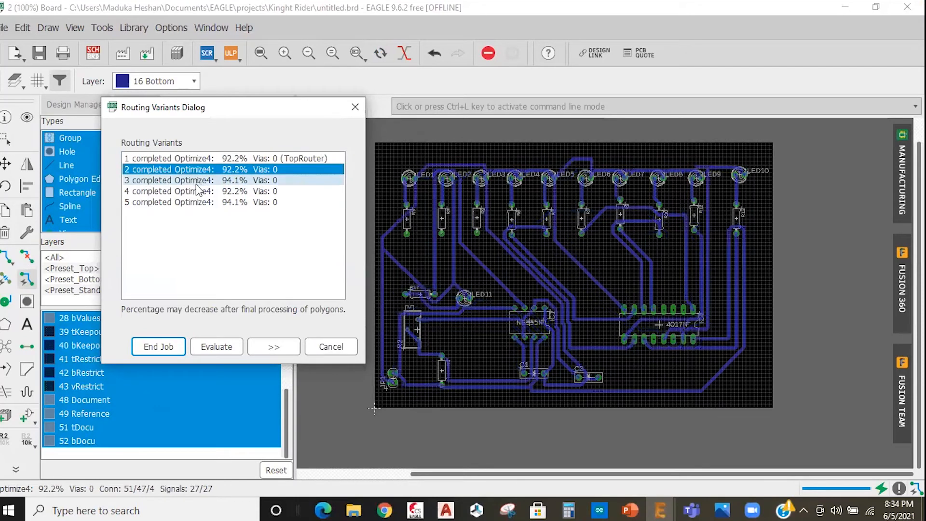
{"action": "left_click", "coordinate": [196, 184]}
{"action": "left_click", "coordinate": [199, 195]}
{"action": "left_click", "coordinate": [236, 200]}
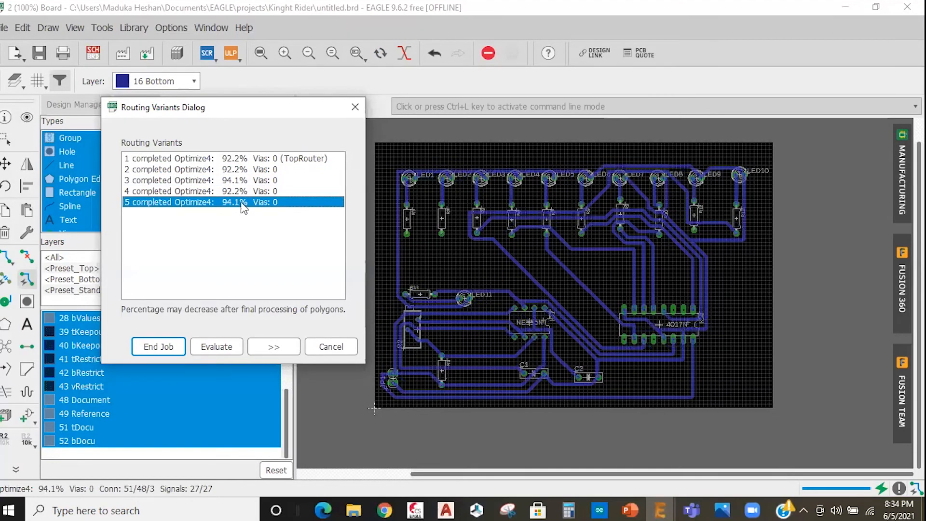
{"action": "left_click", "coordinate": [225, 192]}
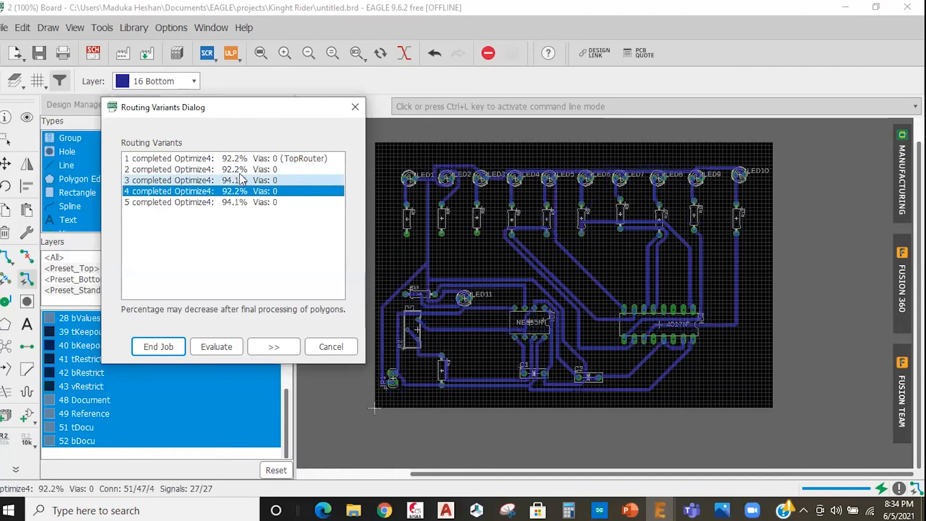
{"action": "left_click", "coordinate": [238, 180]}
{"action": "left_click", "coordinate": [242, 169]}
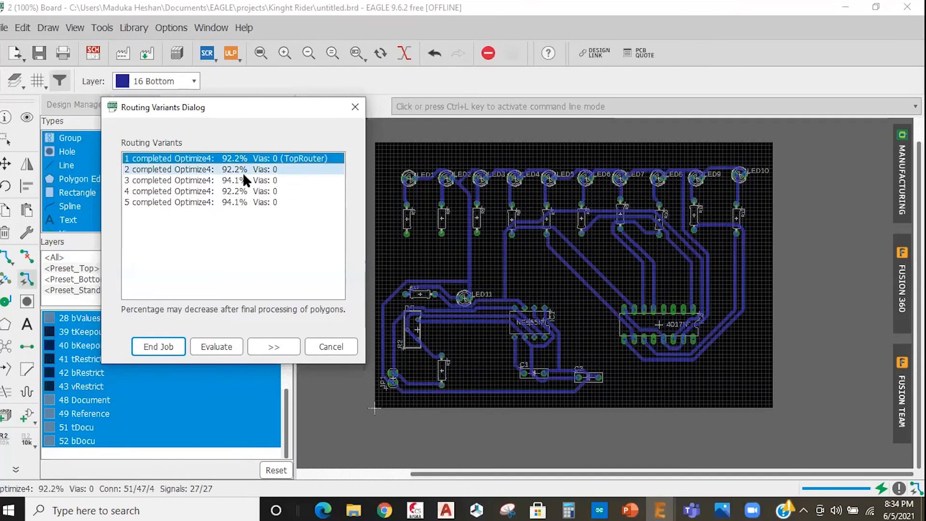
Compare routing variants 3 and 5 on the board and end the autorouter job with variant 5
{"action": "left_click", "coordinate": [232, 180]}
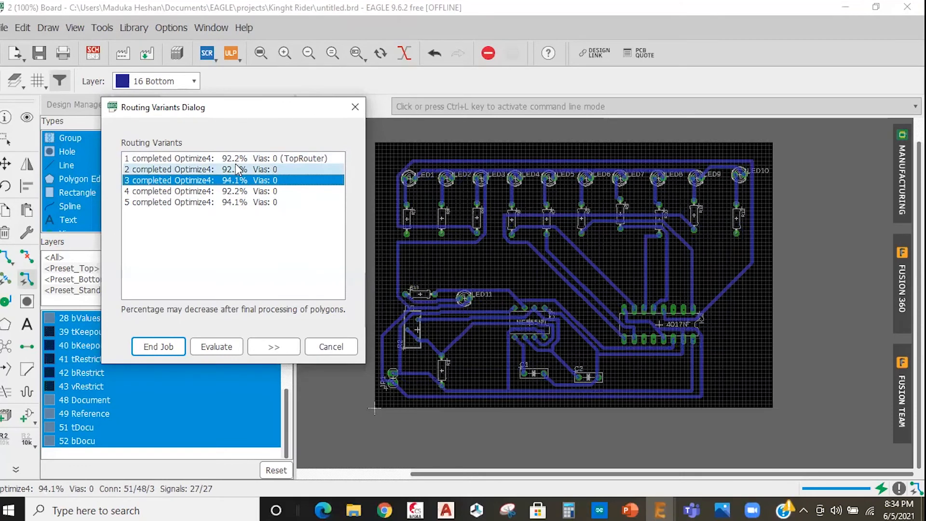
{"action": "left_click", "coordinate": [232, 203]}
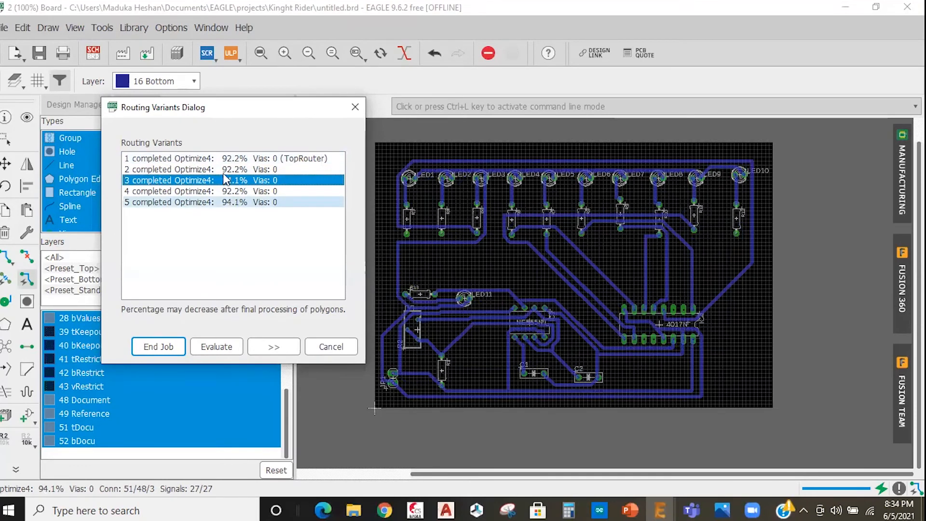
{"action": "left_click", "coordinate": [177, 180]}
{"action": "left_click", "coordinate": [178, 203]}
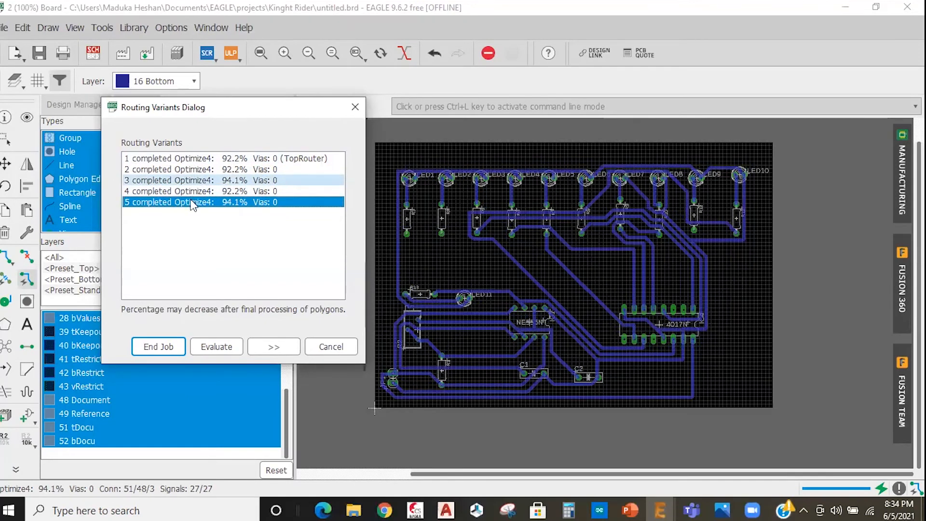
{"action": "left_click", "coordinate": [187, 180]}
{"action": "left_click", "coordinate": [193, 202]}
{"action": "left_click", "coordinate": [198, 181]}
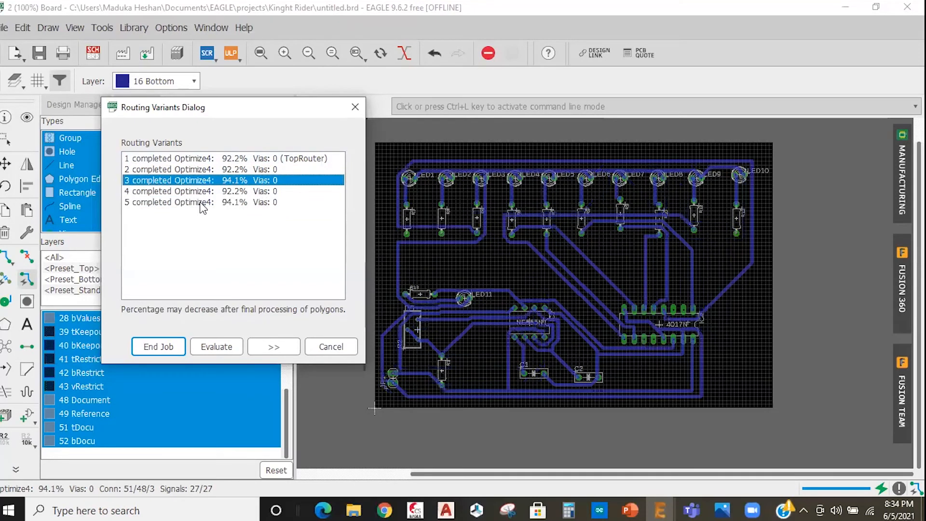
{"action": "left_click", "coordinate": [202, 202]}
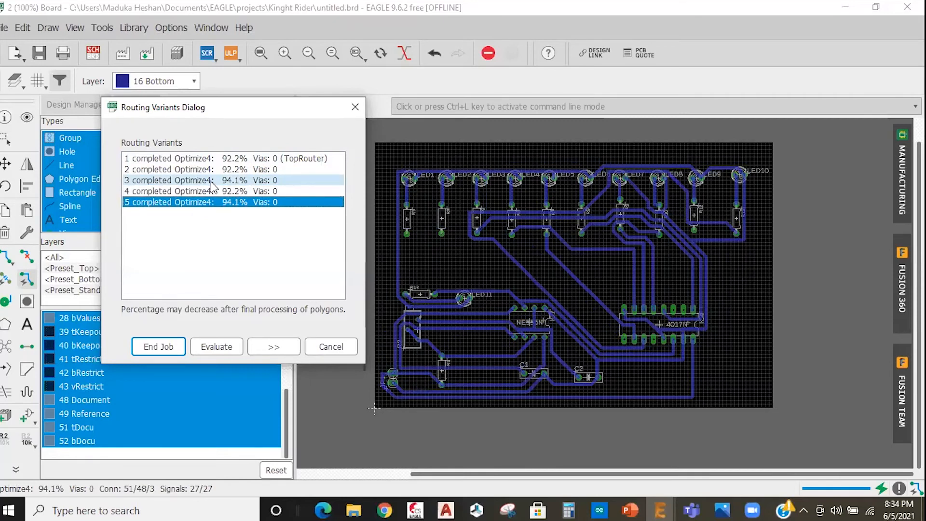
{"action": "left_click", "coordinate": [153, 345]}
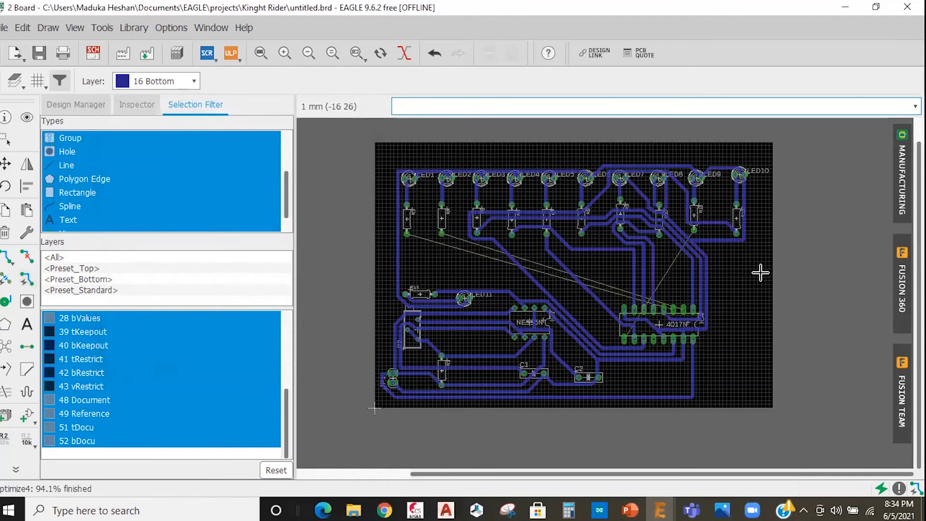
Examine the routed board for airwires left between the resistors and the 4017N
{"action": "scroll", "coordinate": [478, 248], "scroll_direction": "up", "scroll_amount": 1}
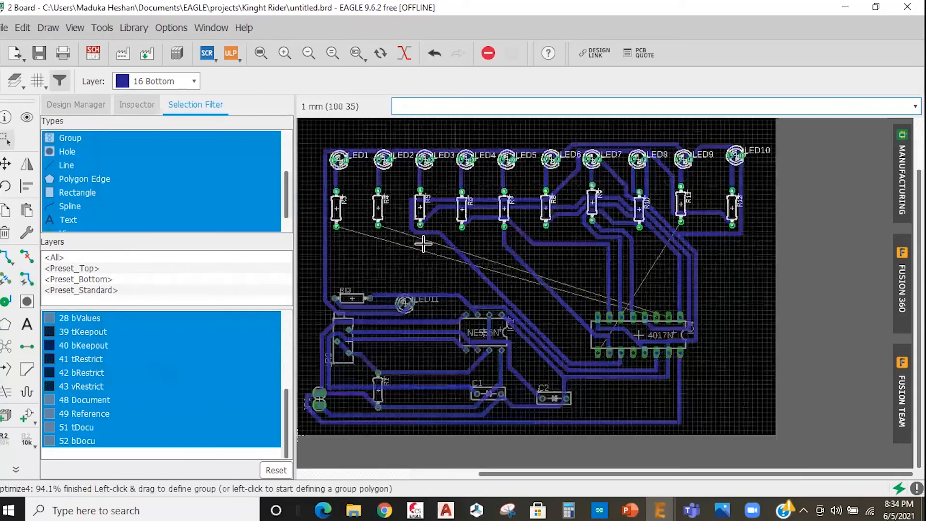
{"action": "scroll", "coordinate": [650, 312], "scroll_direction": "up", "scroll_amount": 1}
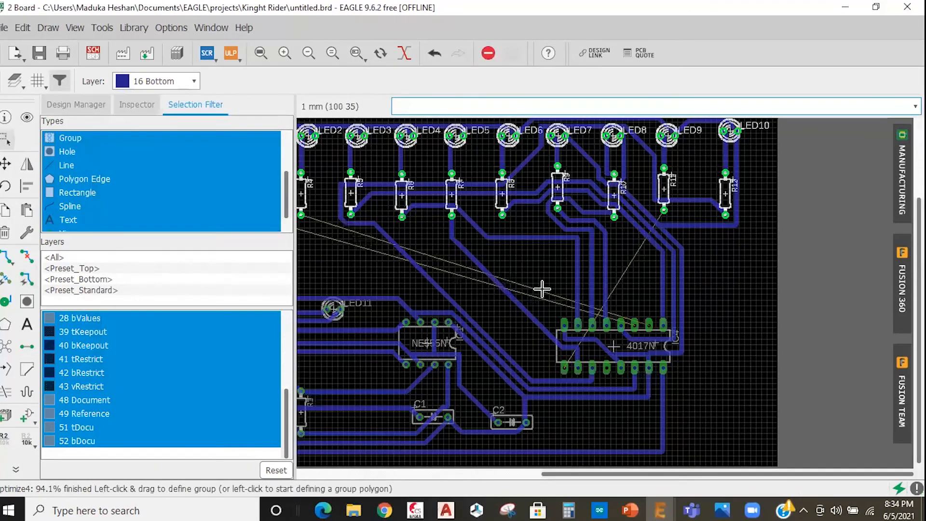
{"action": "scroll", "coordinate": [617, 284], "scroll_direction": "down", "scroll_amount": 1}
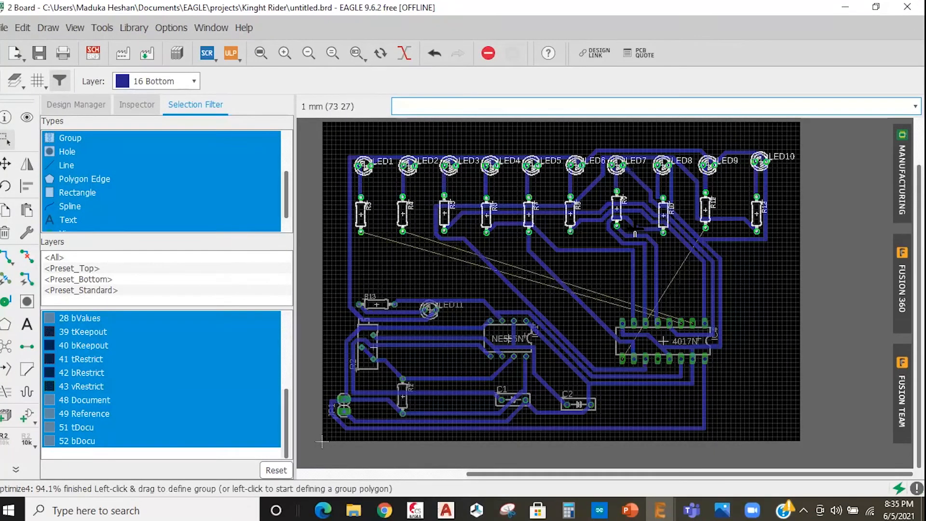
{"action": "scroll", "coordinate": [624, 315], "scroll_direction": "down", "scroll_amount": 1}
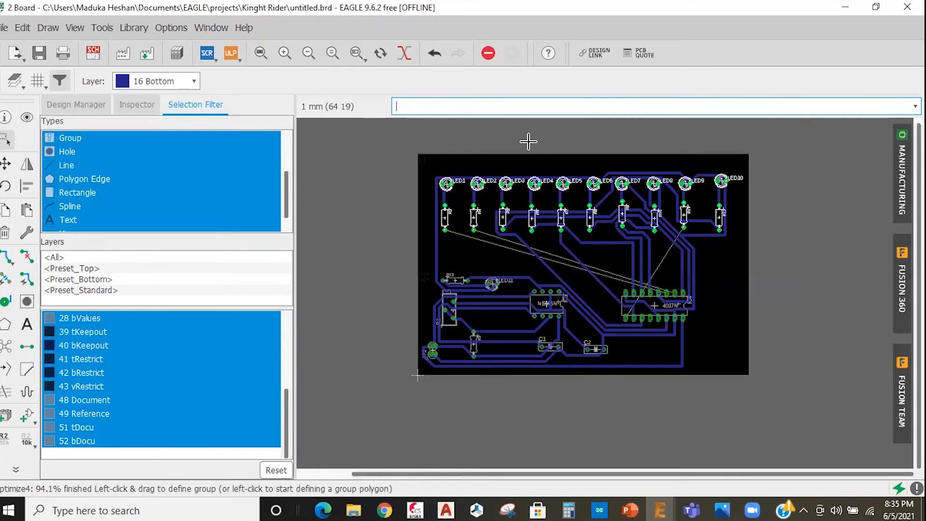
{"action": "scroll", "coordinate": [528, 141], "scroll_direction": "up", "scroll_amount": 2}
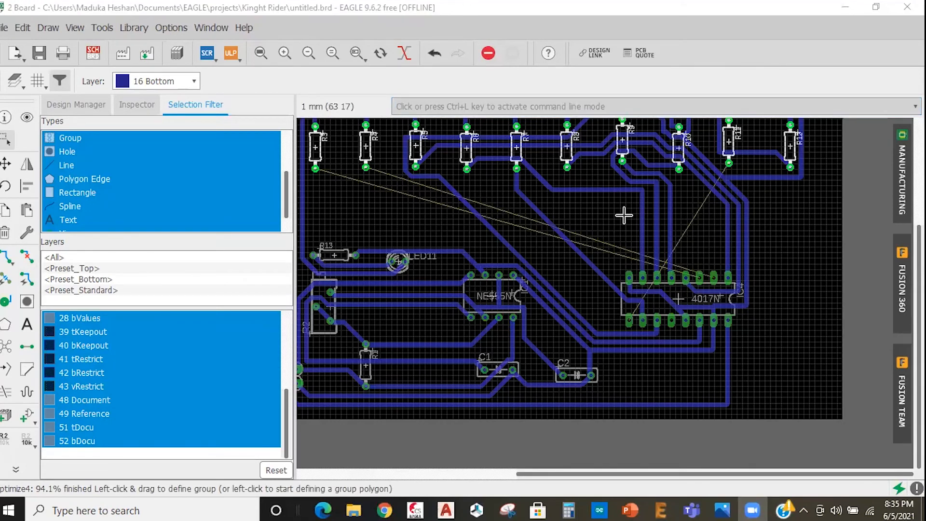
{"action": "scroll", "coordinate": [623, 327], "scroll_direction": "down", "scroll_amount": 2}
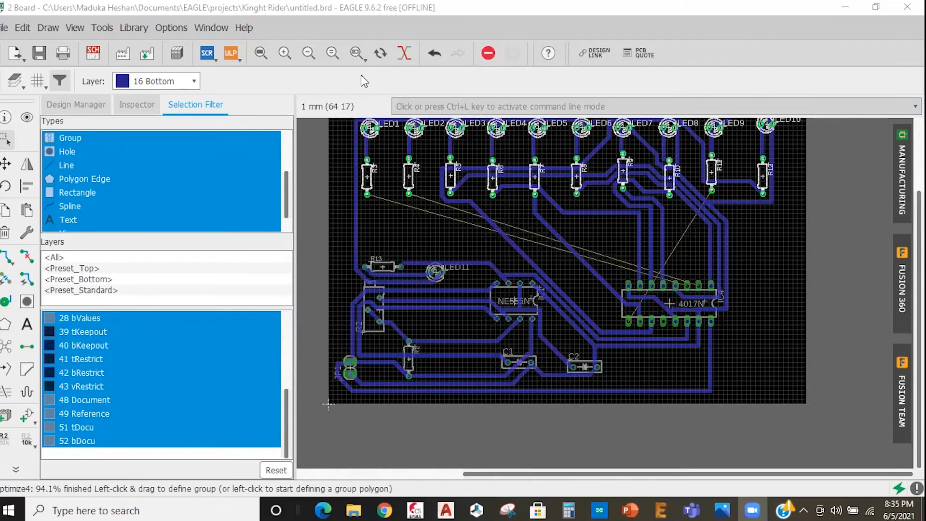
Start the Ripup command for all signals and decline its confirmation
{"action": "left_click", "coordinate": [326, 81]}
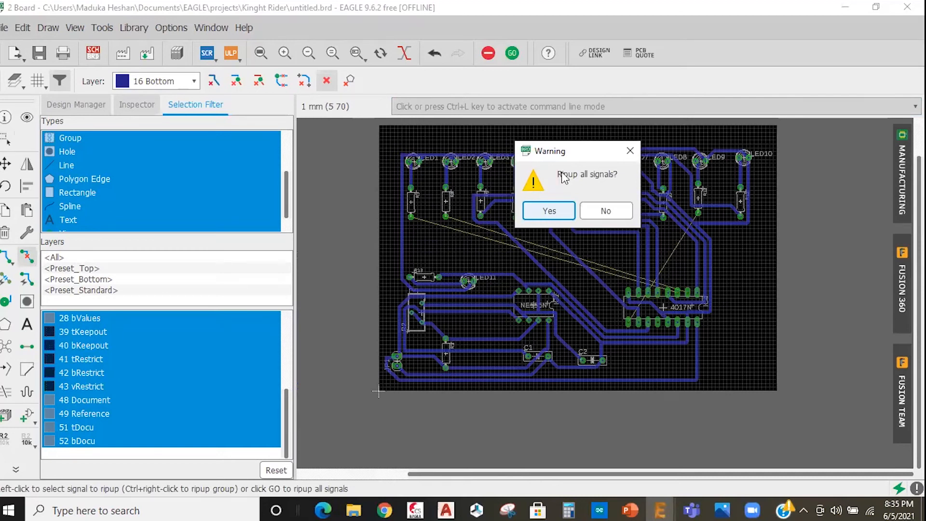
{"action": "left_click", "coordinate": [629, 212]}
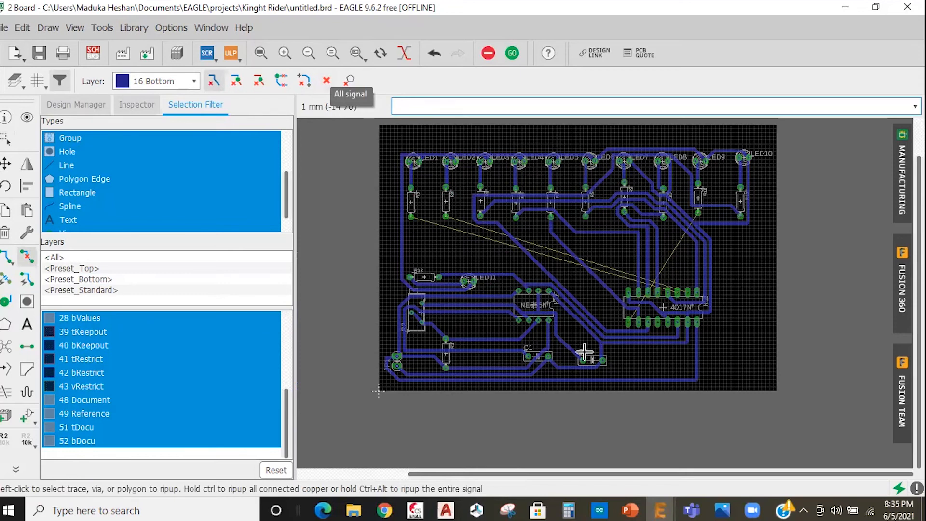
{"action": "scroll", "coordinate": [611, 362], "scroll_direction": "down", "scroll_amount": 1}
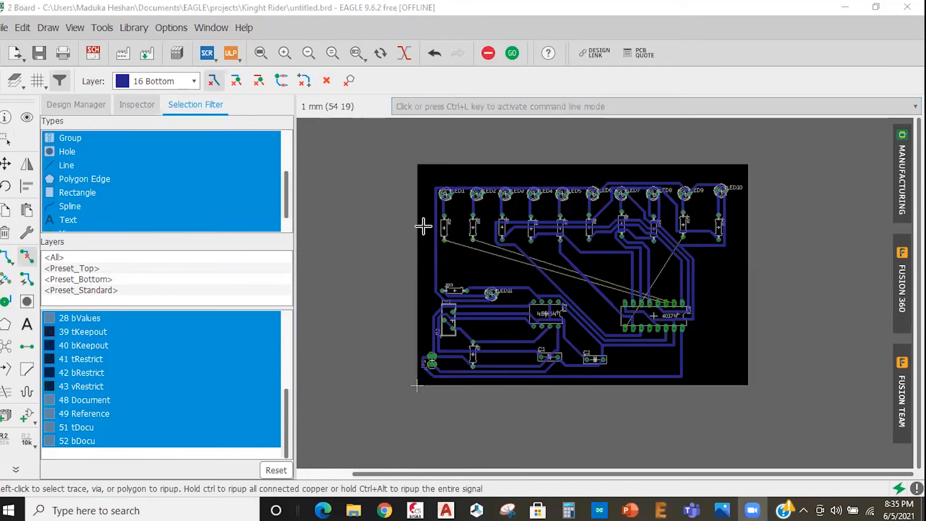
{"action": "scroll", "coordinate": [650, 302], "scroll_direction": "up", "scroll_amount": 1}
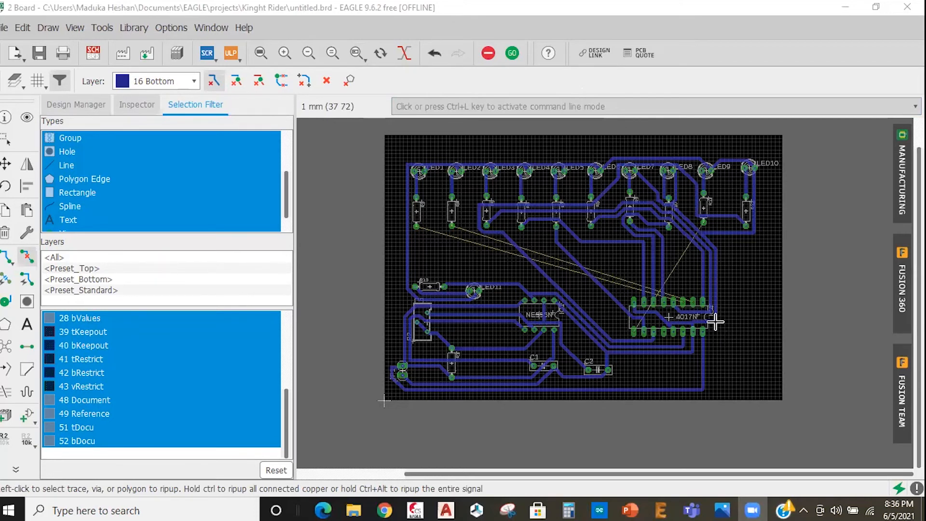
Start the Route command and examine the remaining airwires running from resistors R3, R4 and R11 to the 4017N
{"action": "left_click", "coordinate": [9, 254]}
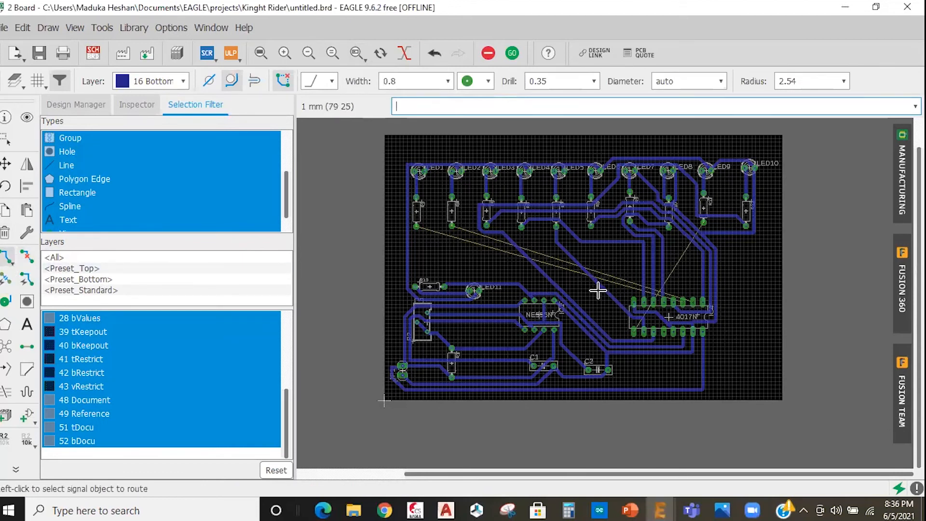
{"action": "scroll", "coordinate": [407, 223], "scroll_direction": "up", "scroll_amount": 1}
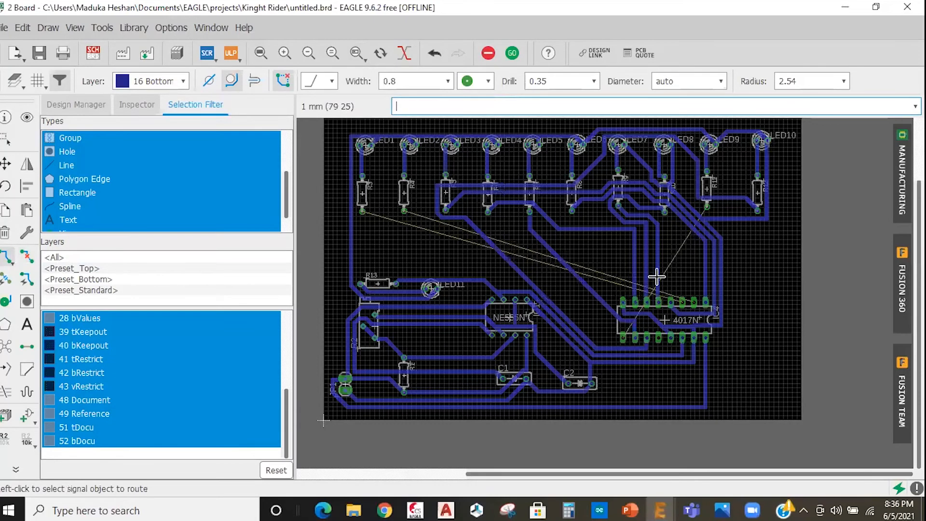
{"action": "scroll", "coordinate": [656, 279], "scroll_direction": "down", "scroll_amount": 1}
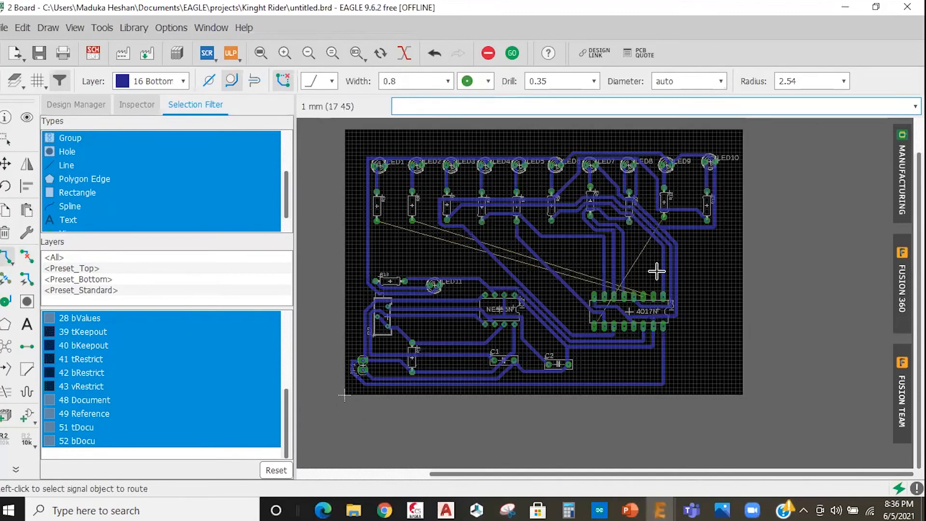
{"action": "scroll", "coordinate": [657, 271], "scroll_direction": "up", "scroll_amount": 1}
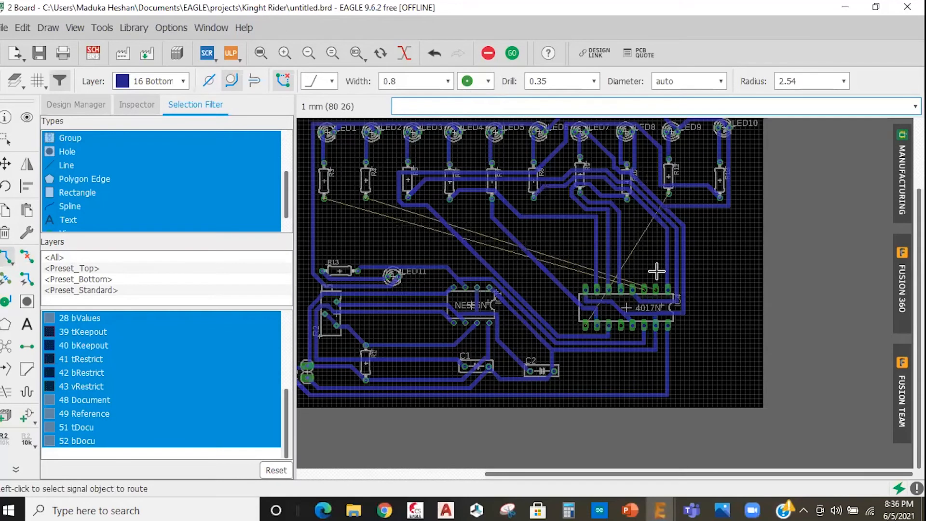
{"action": "scroll", "coordinate": [656, 271], "scroll_direction": "down", "scroll_amount": 2}
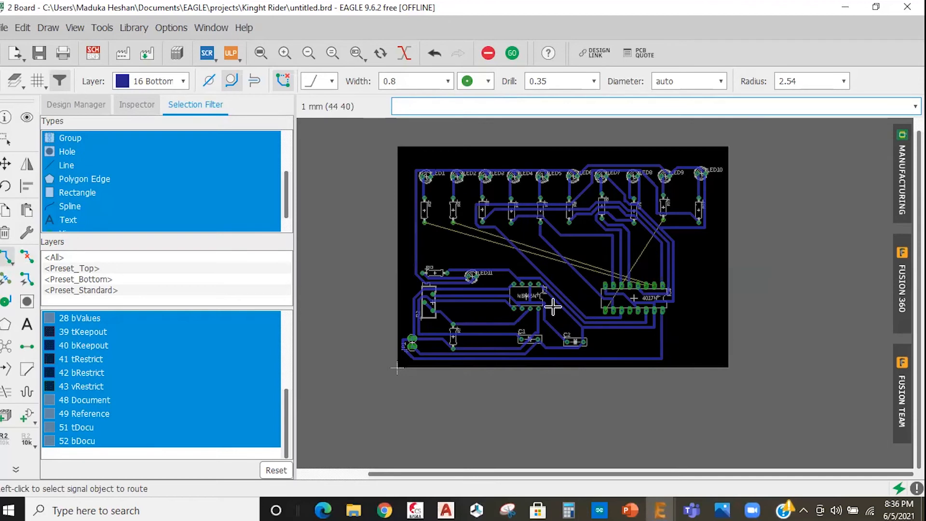
{"action": "scroll", "coordinate": [536, 248], "scroll_direction": "up", "scroll_amount": 1}
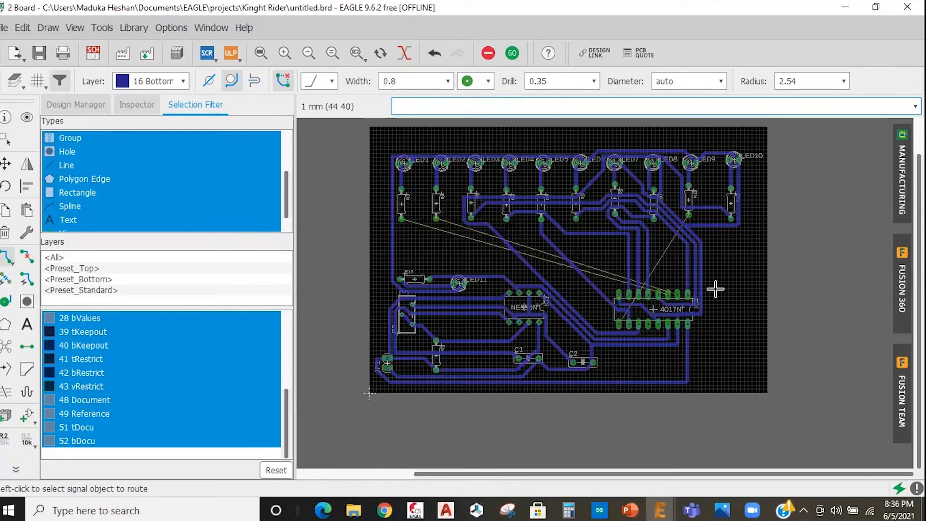
{"action": "scroll", "coordinate": [718, 313], "scroll_direction": "up", "scroll_amount": 1}
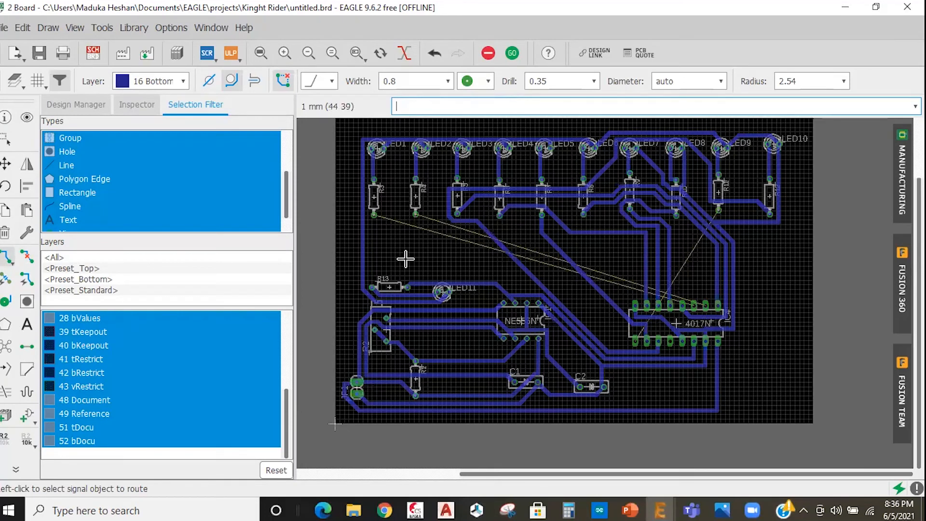
{"action": "middle_click_drag", "start_coordinate": [605, 251], "coordinate": [628, 303]}
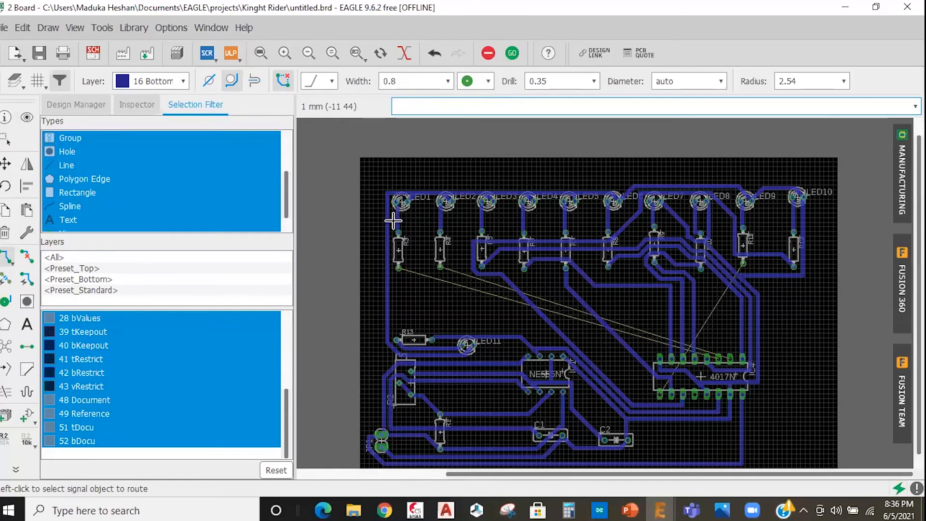
{"action": "scroll", "coordinate": [393, 221], "scroll_direction": "up", "scroll_amount": 2}
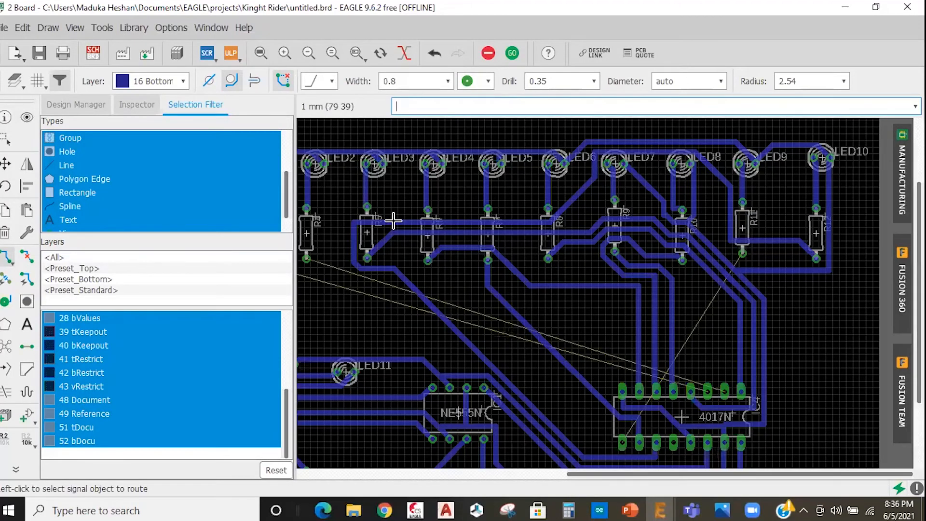
{"action": "scroll", "coordinate": [394, 221], "scroll_direction": "down", "scroll_amount": 1}
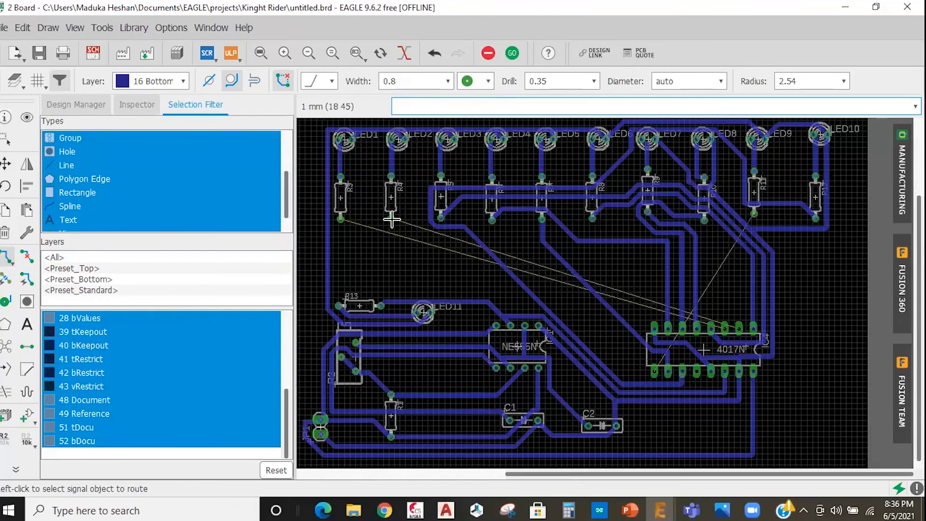
Route the airwire from R4's lower pad to the 4017N on the bottom layer, crossing the existing traces on the top layer
{"action": "left_click", "coordinate": [453, 260]}
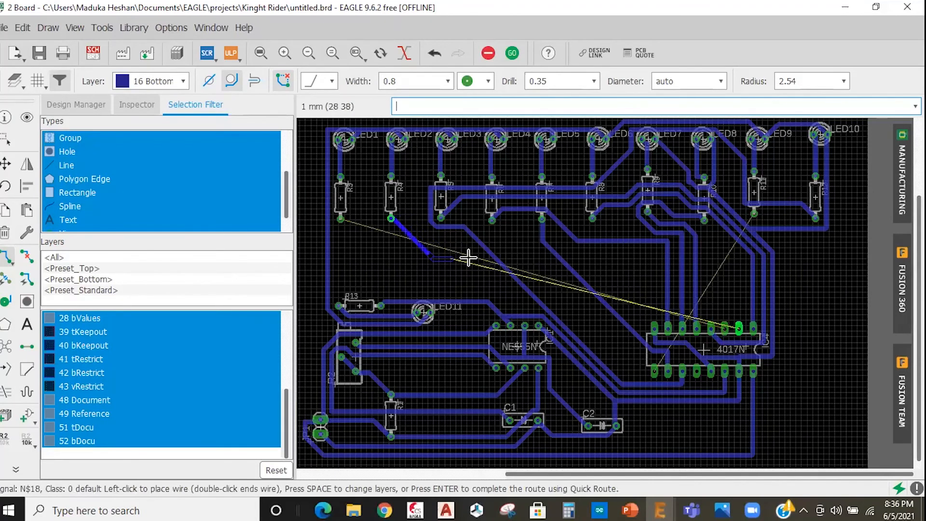
{"action": "left_click", "coordinate": [472, 259]}
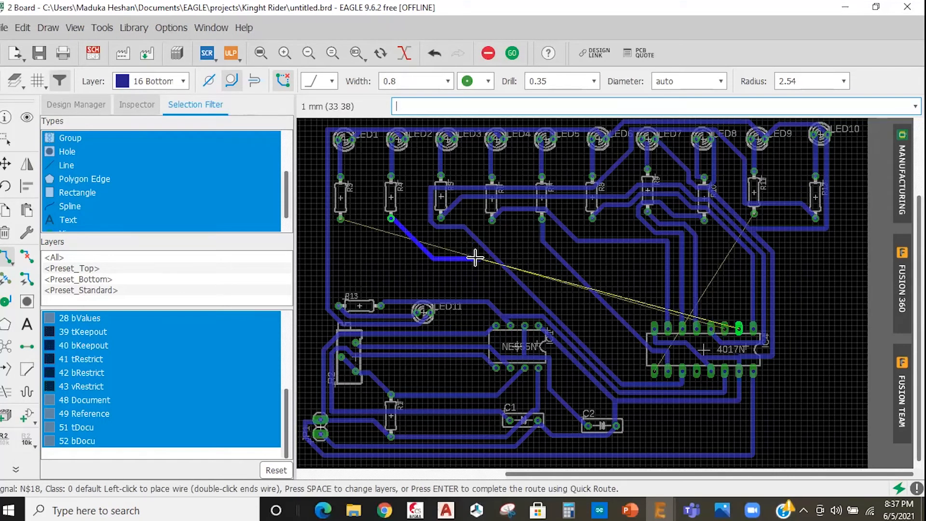
{"action": "key", "text": "space"}
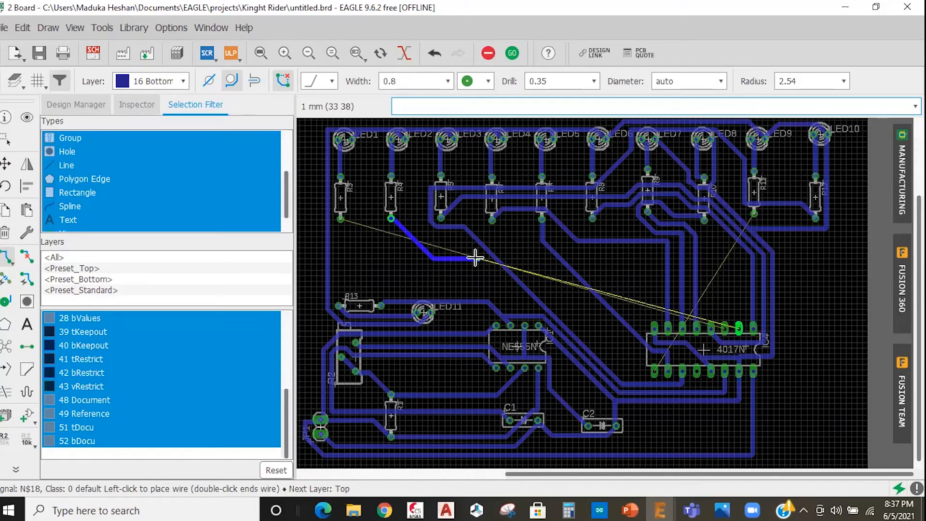
{"action": "key", "text": "space"}
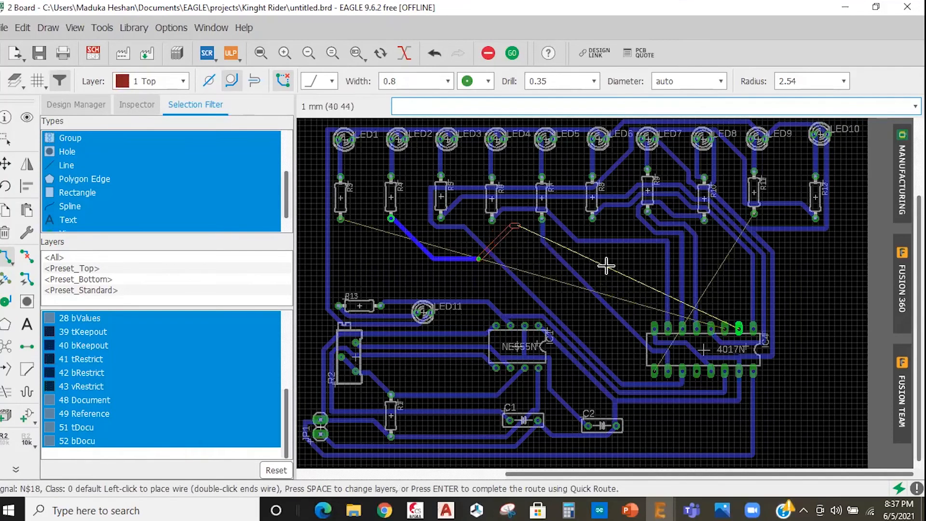
{"action": "left_click", "coordinate": [733, 258]}
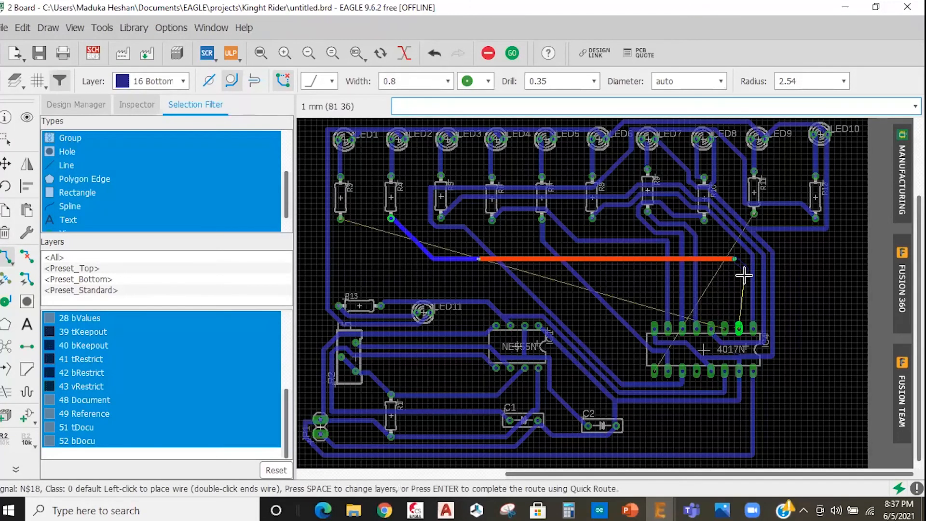
{"action": "left_click", "coordinate": [739, 330]}
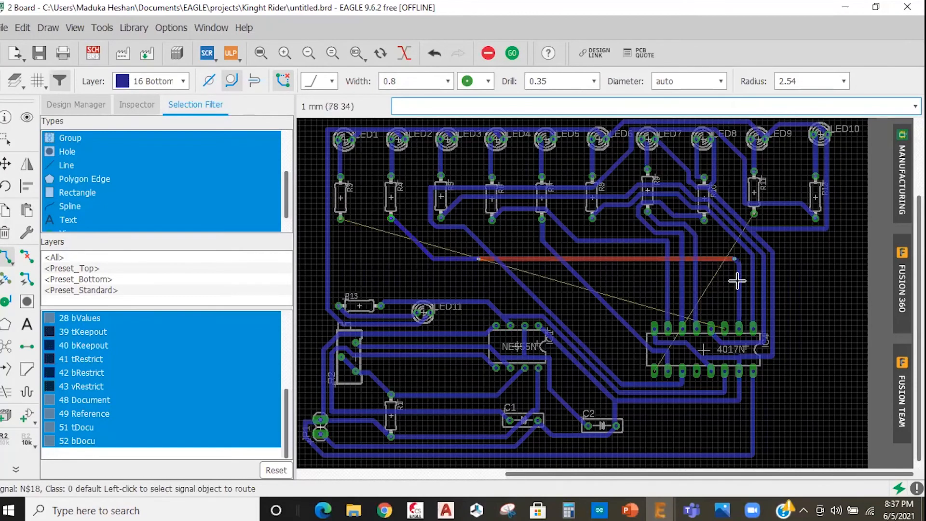
Route the airwire from R3's lower pad to the 4017N, with a top-layer crossing parallel to and below R4's
{"action": "left_click", "coordinate": [341, 220]}
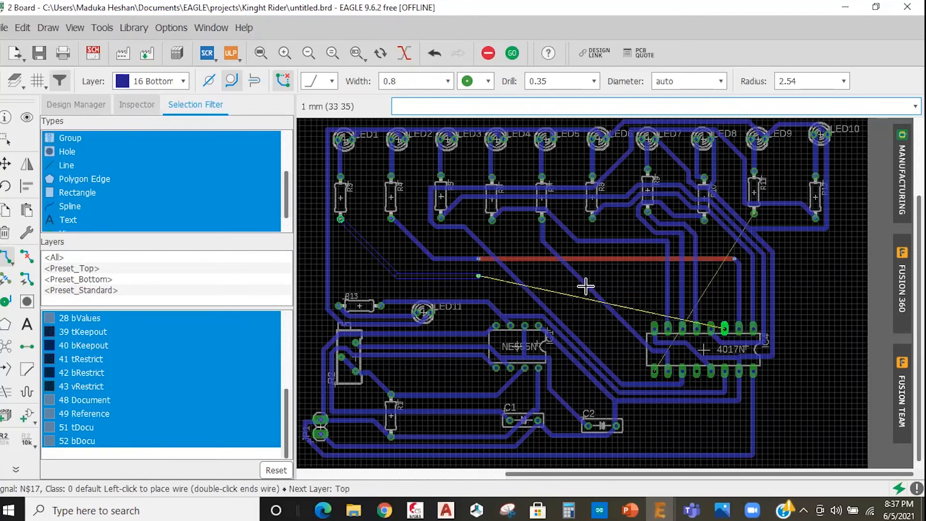
{"action": "left_click", "coordinate": [478, 276]}
{"action": "key", "text": "space"}
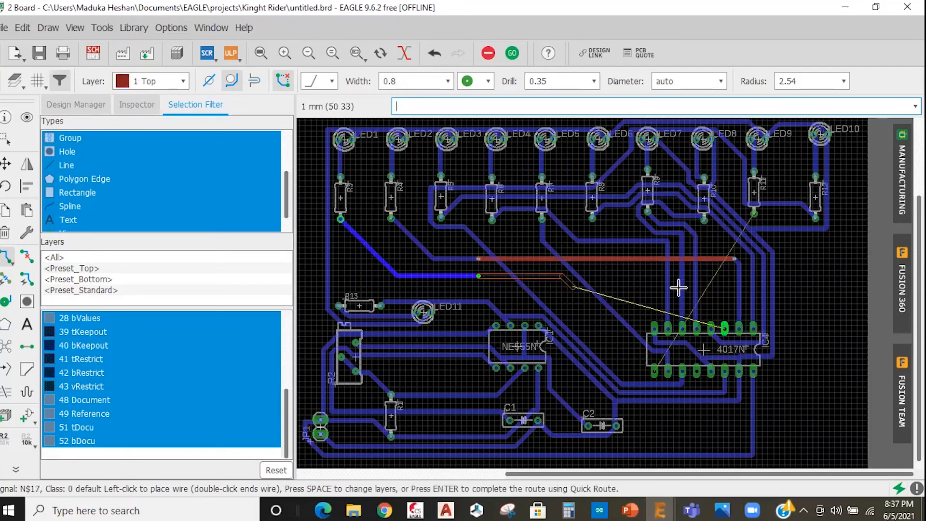
{"action": "left_click", "coordinate": [724, 279]}
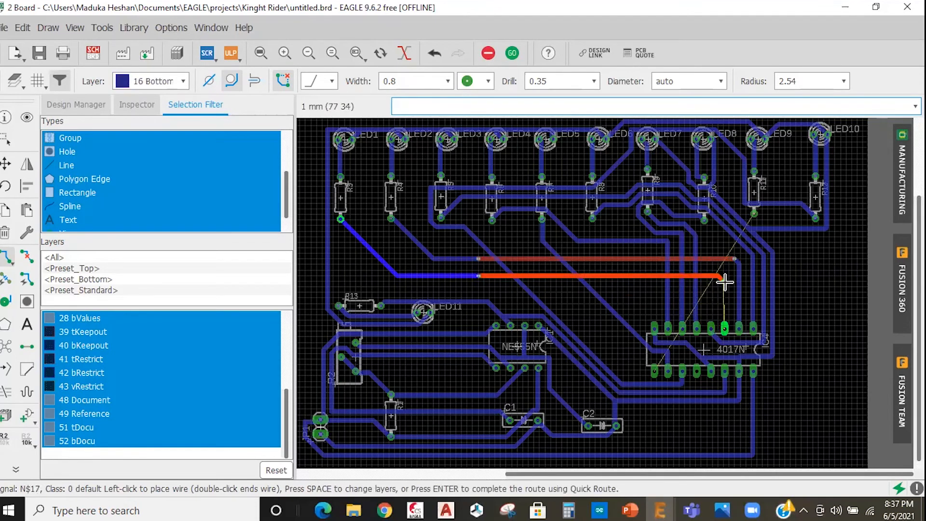
{"action": "left_click", "coordinate": [725, 329]}
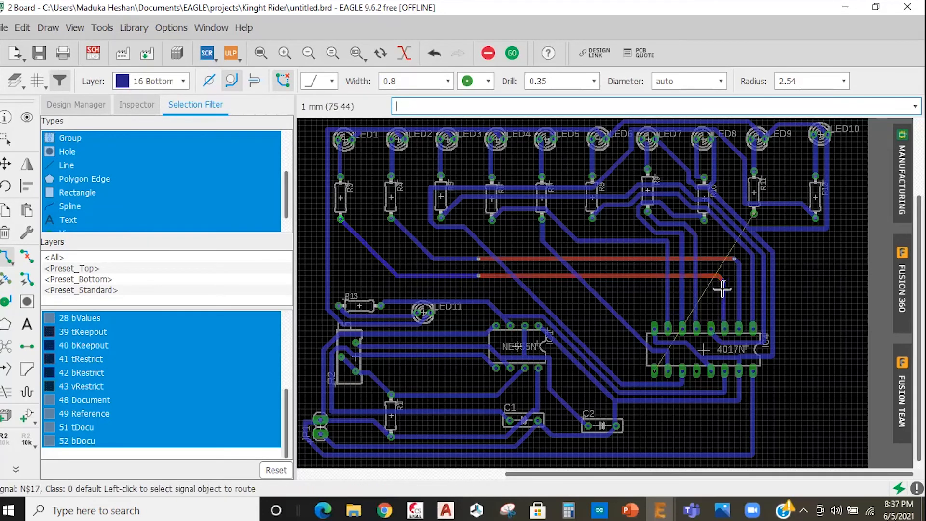
Examine the last airwire between the resistor under LED9 and the 4017N for a free path around the chip
{"action": "scroll", "coordinate": [550, 246], "scroll_direction": "down", "scroll_amount": 1}
{"action": "scroll", "coordinate": [572, 304], "scroll_direction": "down", "scroll_amount": 2}
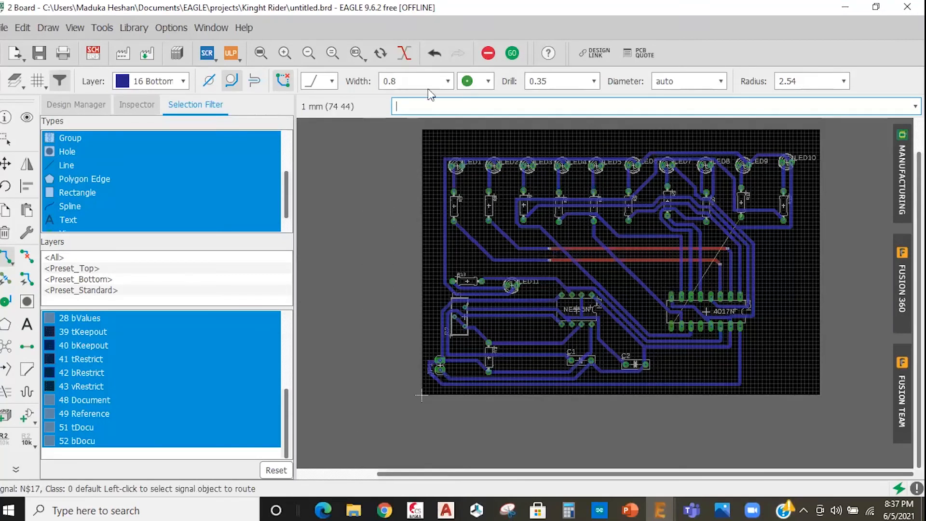
{"action": "scroll", "coordinate": [430, 29], "scroll_direction": "down", "scroll_amount": 2}
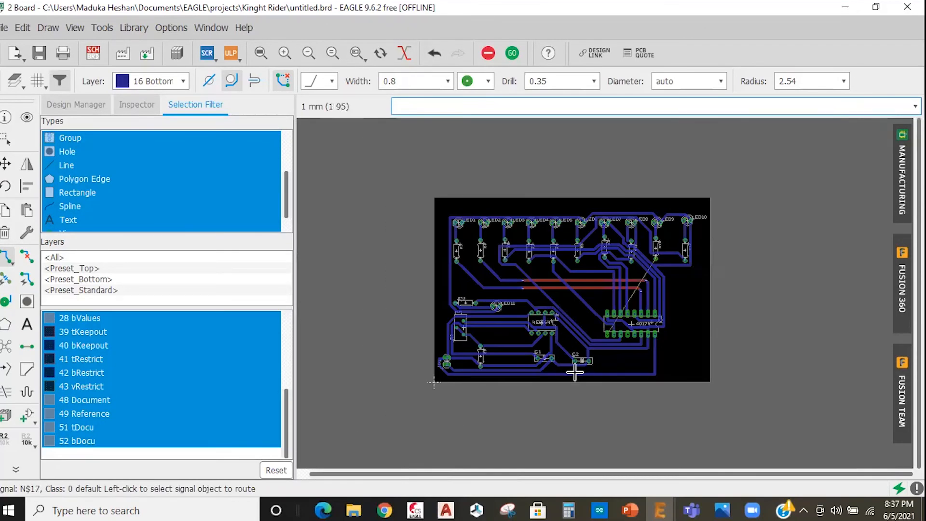
{"action": "scroll", "coordinate": [571, 375], "scroll_direction": "up", "scroll_amount": 2}
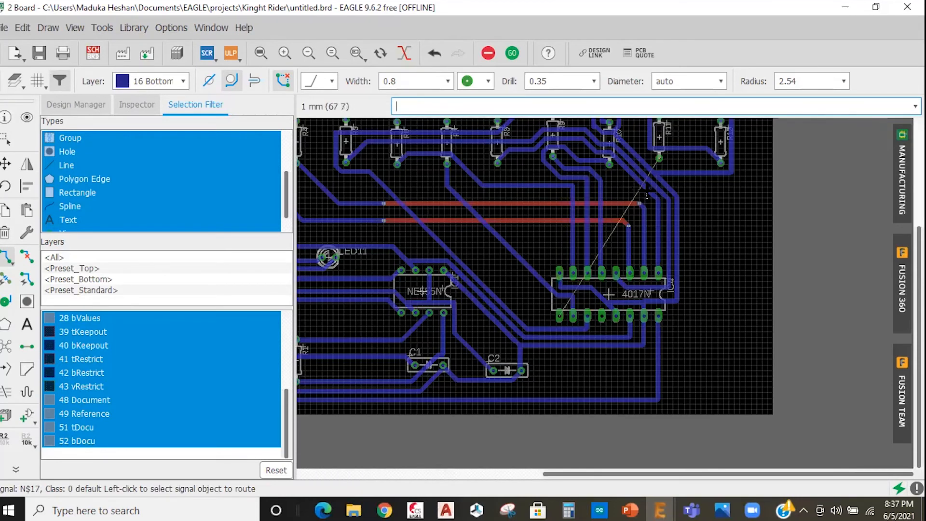
{"action": "scroll", "coordinate": [649, 201], "scroll_direction": "down", "scroll_amount": 1}
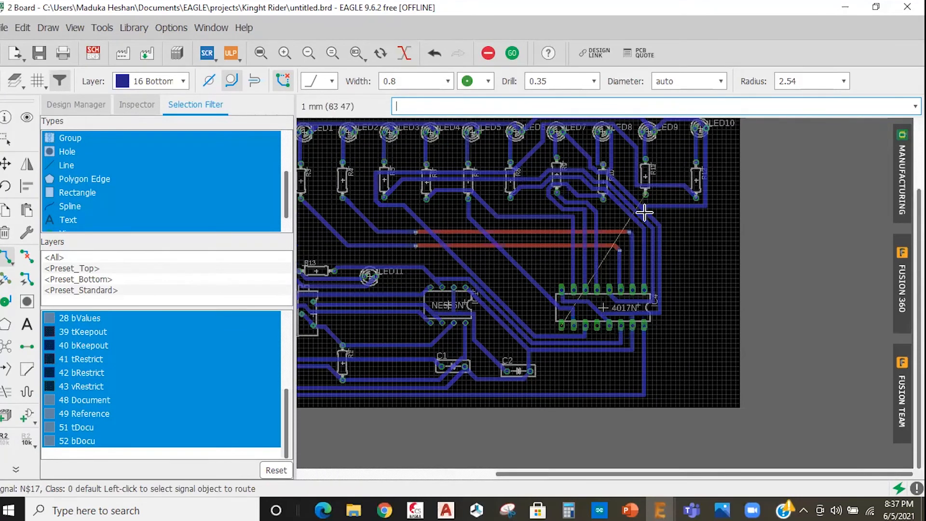
{"action": "scroll", "coordinate": [643, 212], "scroll_direction": "up", "scroll_amount": 1}
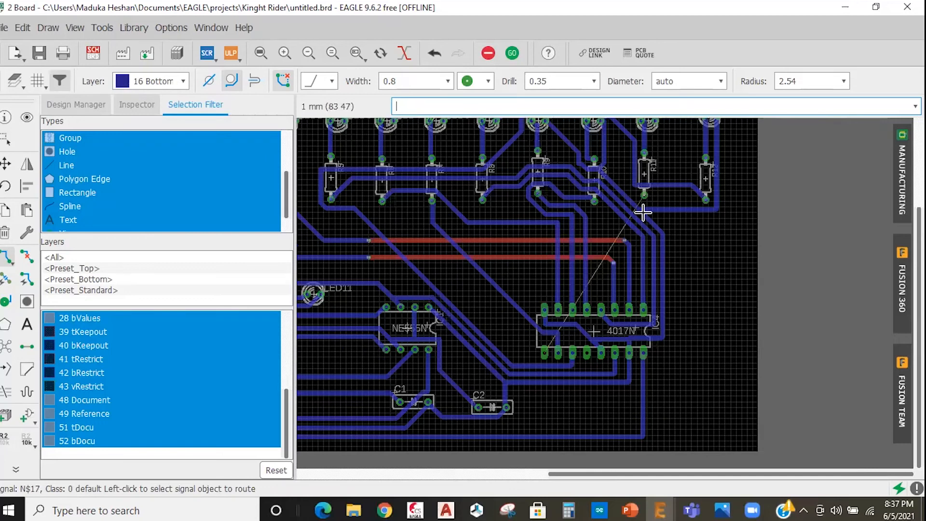
{"action": "middle_click_drag", "start_coordinate": [647, 211], "coordinate": [643, 240]}
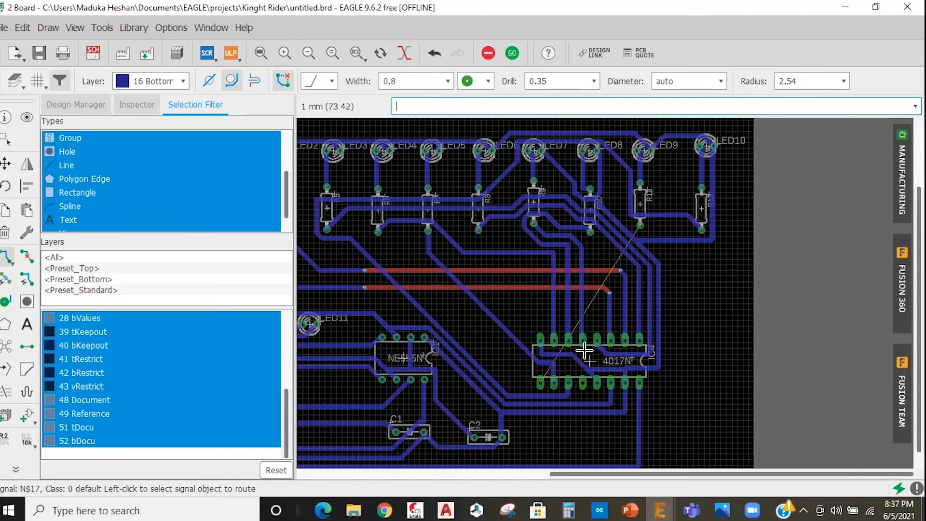
{"action": "scroll", "coordinate": [31, 322], "scroll_direction": "down", "scroll_amount": 1}
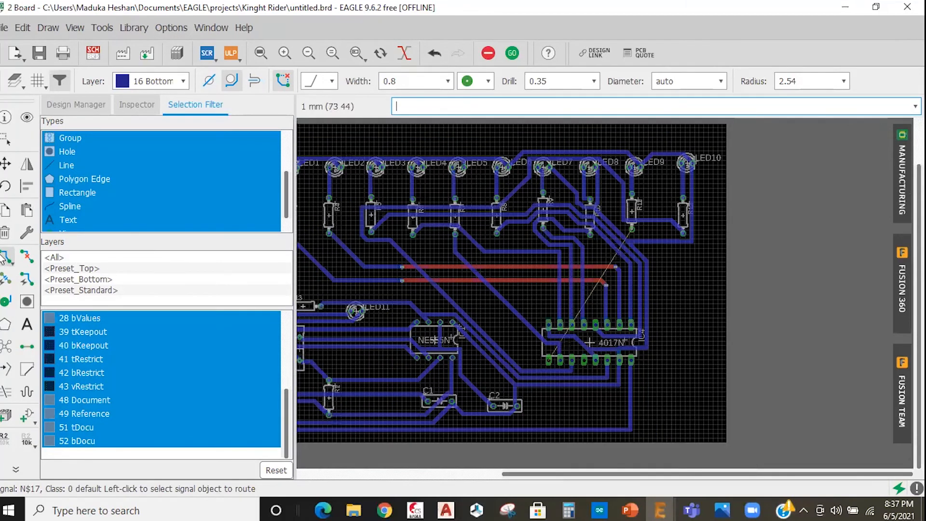
{"action": "scroll", "coordinate": [403, 318], "scroll_direction": "up", "scroll_amount": 2}
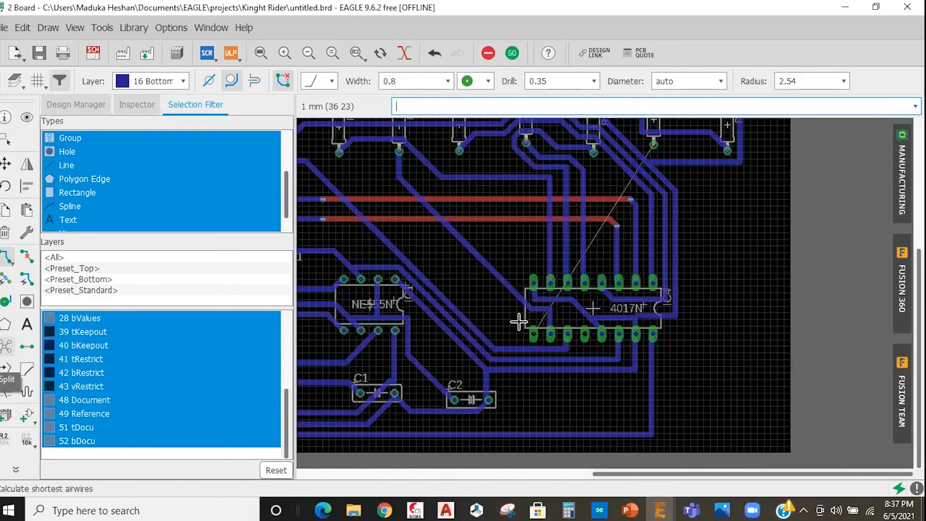
Route the last airwire from the 4017N's lower-left pad around and below the chip, crossing existing bottom-layer traces with two top-layer segments
{"action": "left_click", "coordinate": [504, 312]}
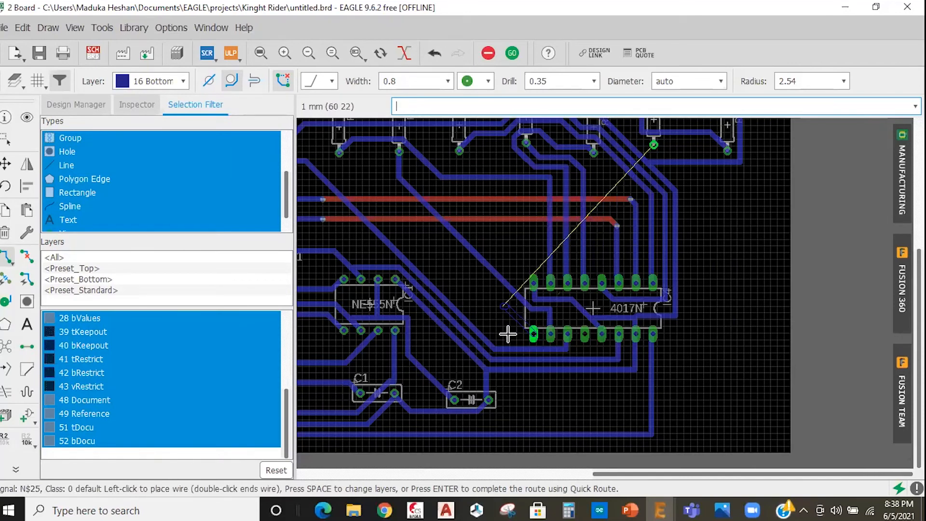
{"action": "left_click", "coordinate": [510, 335]}
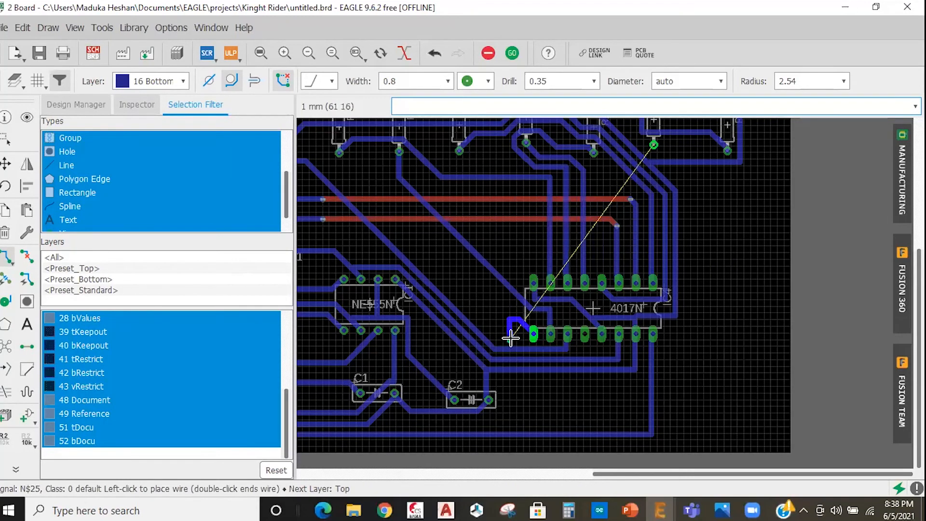
{"action": "left_click", "coordinate": [509, 334]}
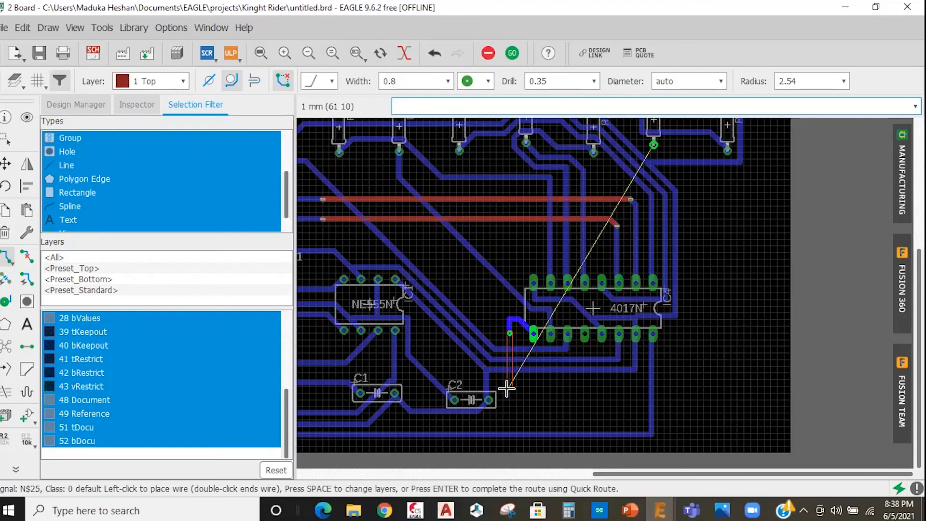
{"action": "left_click", "coordinate": [509, 388]}
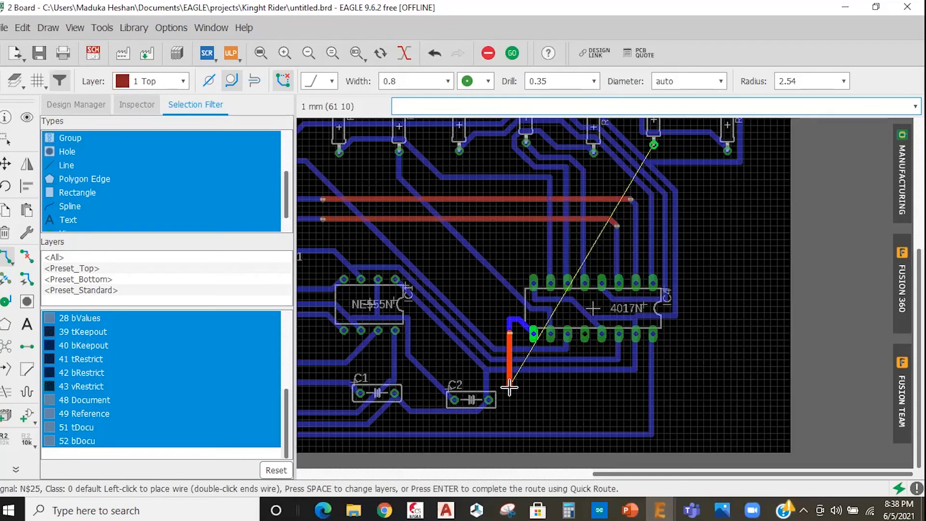
{"action": "key", "text": "space"}
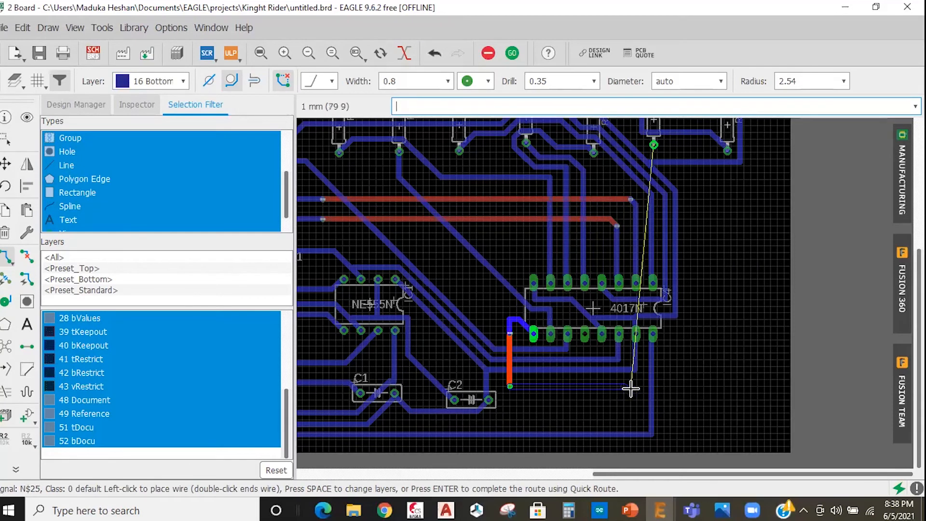
{"action": "left_click", "coordinate": [632, 387]}
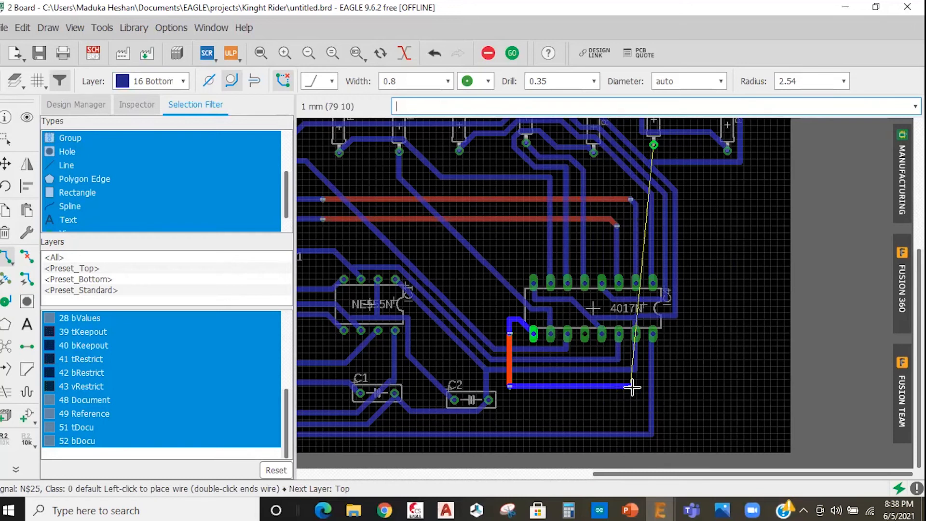
{"action": "key", "text": "space"}
{"action": "left_click", "coordinate": [684, 387]}
{"action": "key", "text": "space"}
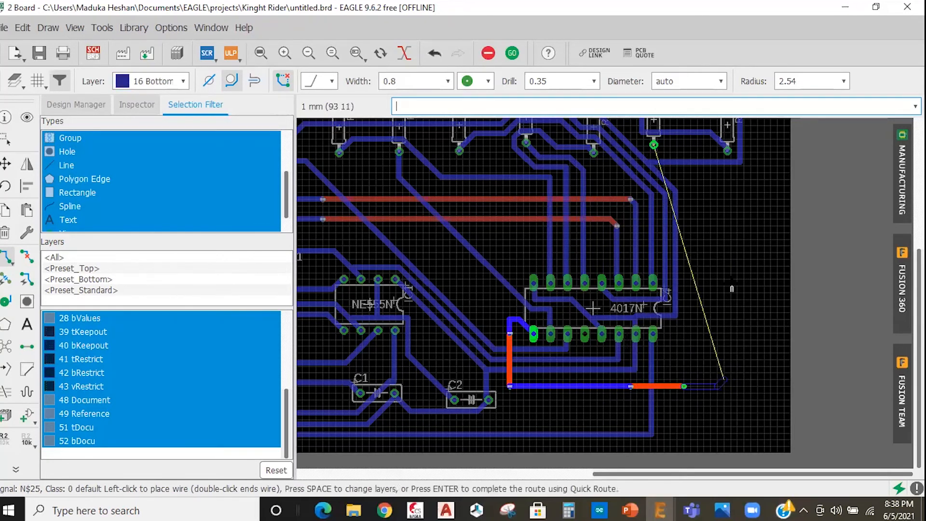
Continue the trace up past the 4017N on the bottom layer to R11's lower pad, crossing the N$2 trace on the top layer
{"action": "scroll", "coordinate": [726, 221], "scroll_direction": "down", "scroll_amount": 1}
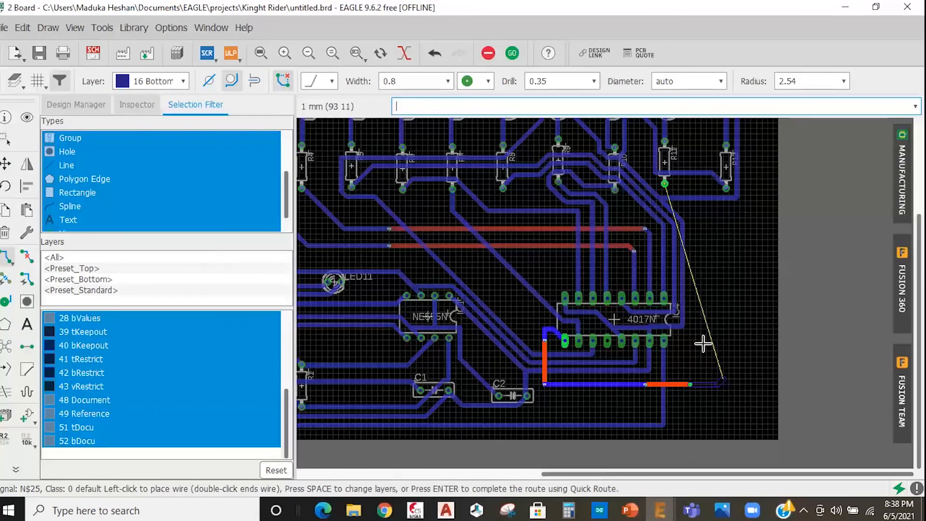
{"action": "scroll", "coordinate": [703, 344], "scroll_direction": "down", "scroll_amount": 2}
{"action": "scroll", "coordinate": [696, 300], "scroll_direction": "up", "scroll_amount": 4}
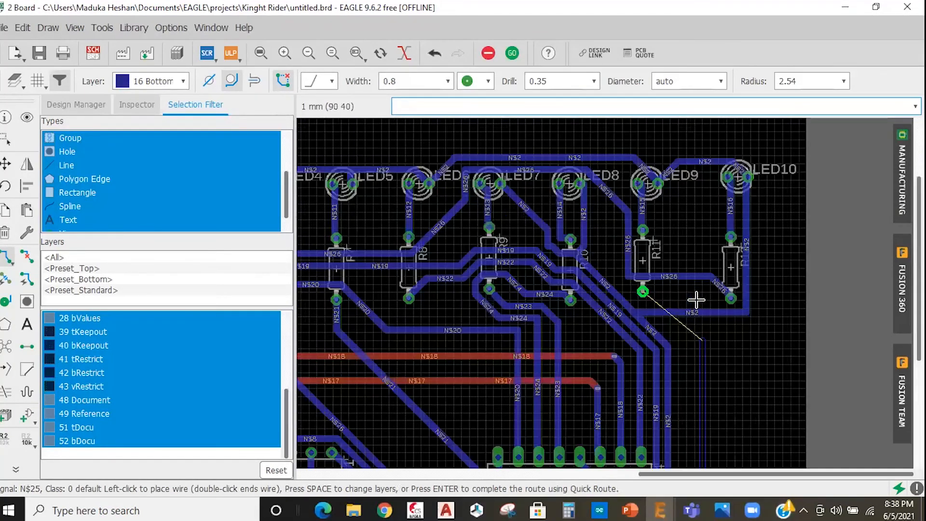
{"action": "left_click", "coordinate": [702, 338]}
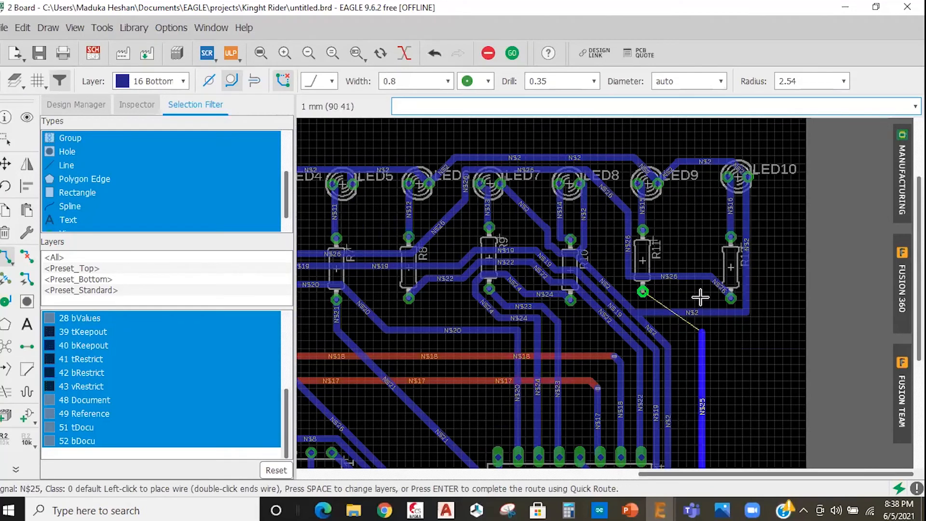
{"action": "key", "text": "space"}
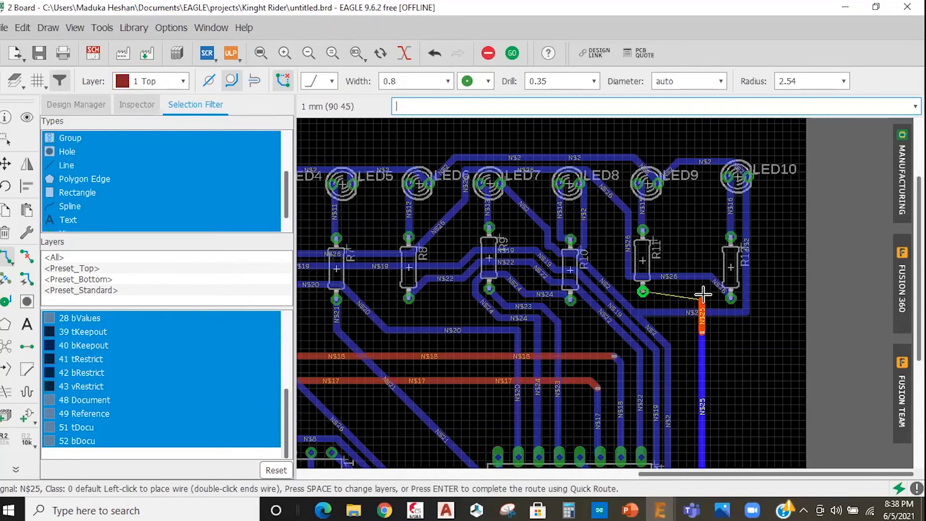
{"action": "left_click", "coordinate": [703, 293]}
{"action": "key", "text": "space"}
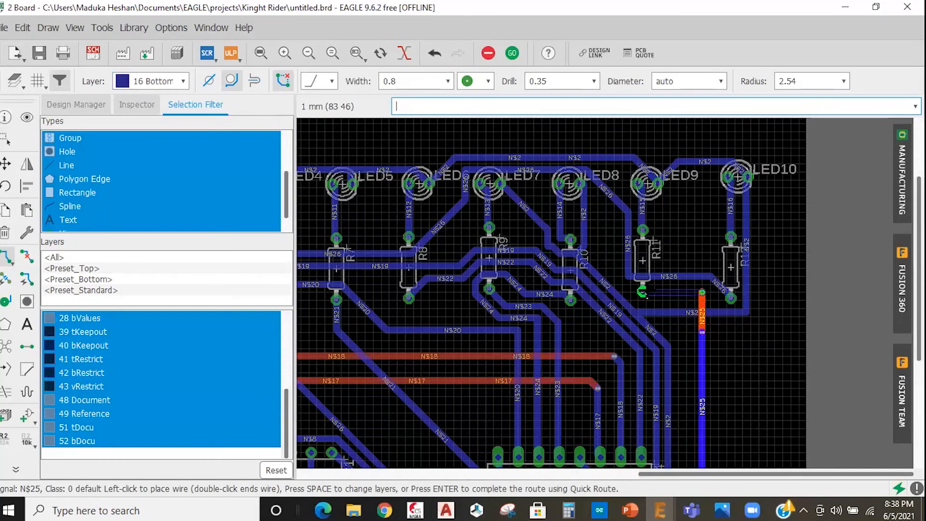
{"action": "left_click", "coordinate": [644, 289]}
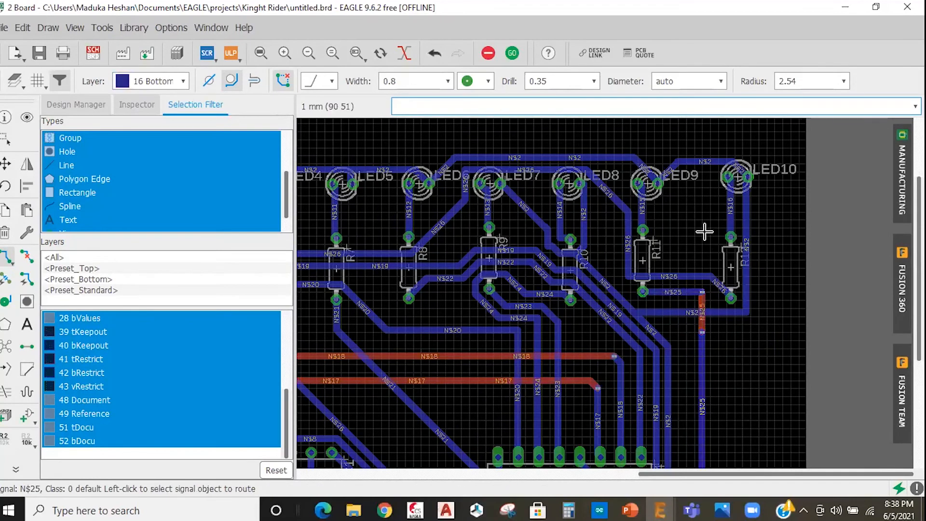
{"action": "scroll", "coordinate": [663, 147], "scroll_direction": "down", "scroll_amount": 1}
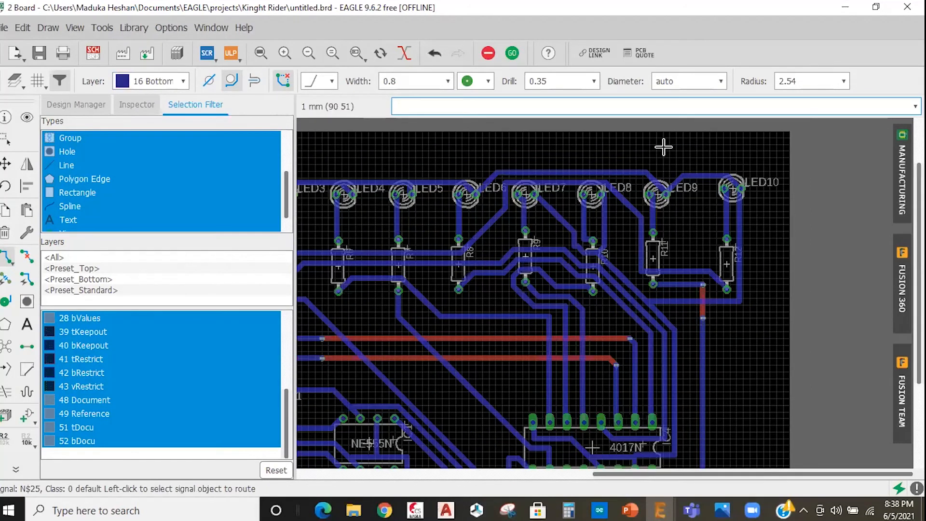
{"action": "scroll", "coordinate": [664, 147], "scroll_direction": "down", "scroll_amount": 2}
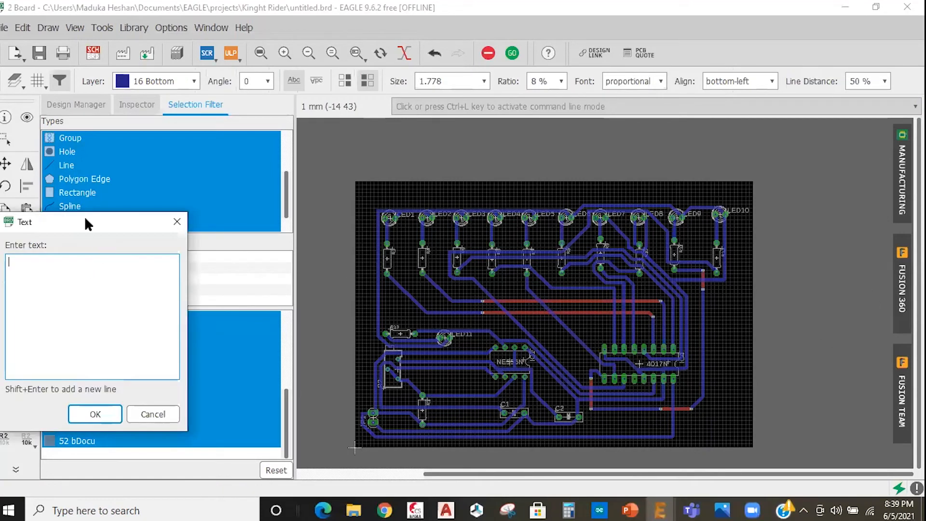
Place the text "test" on the bottom layer above LED2, near the board's upper edge
{"action": "type", "text": "hnte"}
{"action": "key", "text": "Return"}
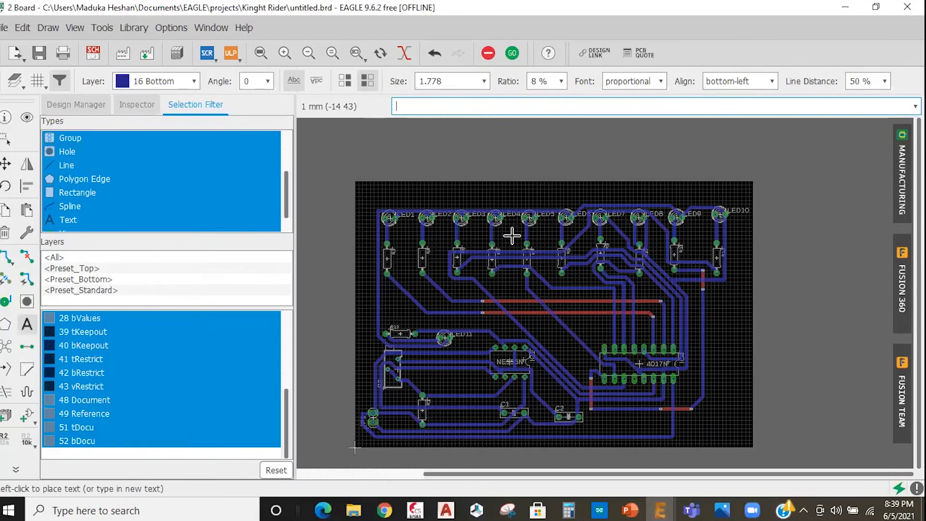
{"action": "scroll", "coordinate": [511, 233], "scroll_direction": "up", "scroll_amount": 3}
{"action": "left_click", "coordinate": [485, 201]}
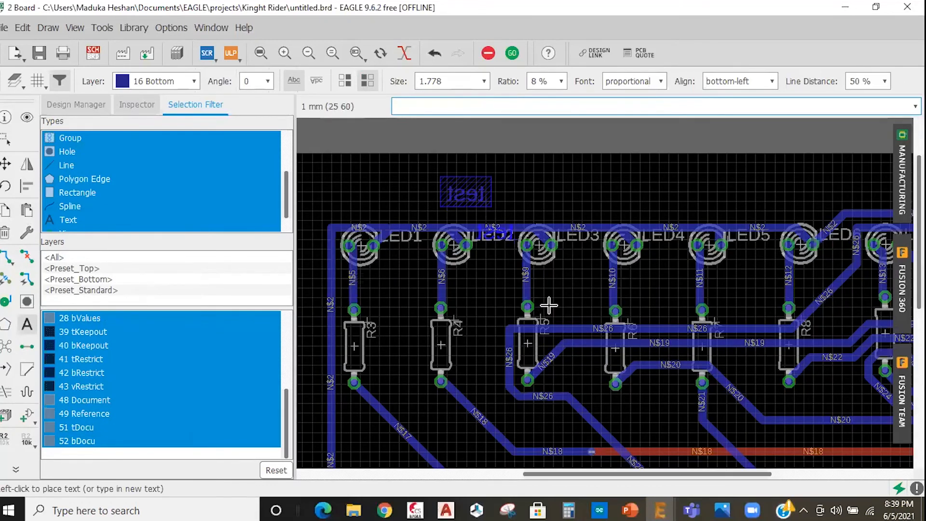
{"action": "left_click", "coordinate": [529, 328]}
Start the Move command and examine the mirrored "test" text up close and in relation to the whole board
{"action": "left_click", "coordinate": [8, 166]}
{"action": "scroll", "coordinate": [519, 242], "scroll_direction": "down", "scroll_amount": 2}
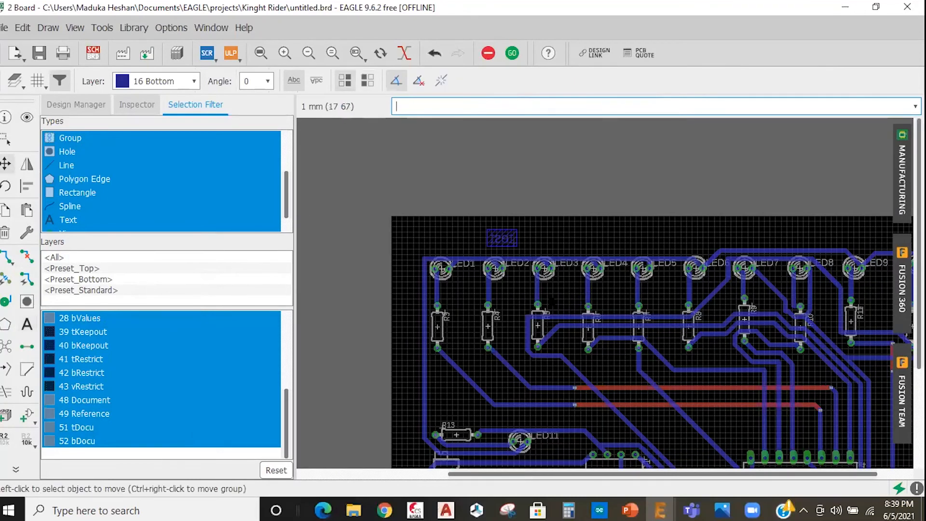
{"action": "scroll", "coordinate": [510, 262], "scroll_direction": "up", "scroll_amount": 2}
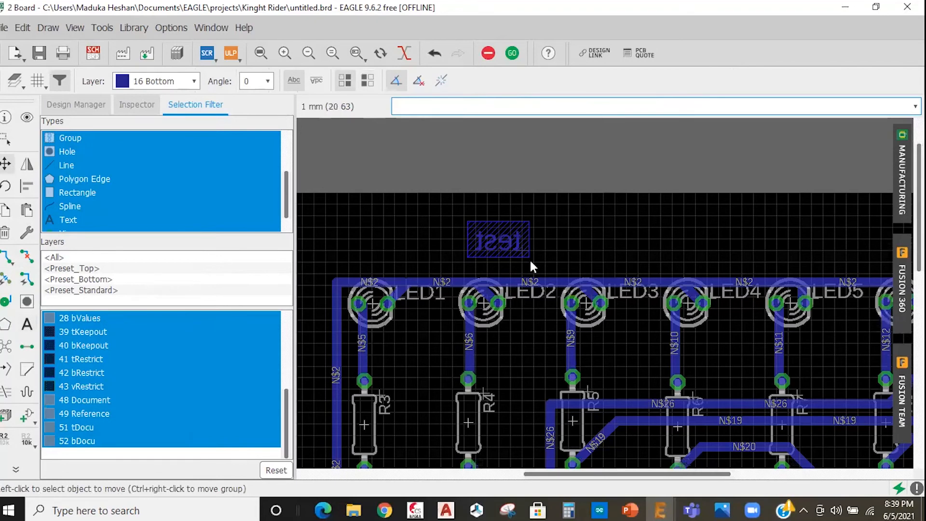
{"action": "middle_click_drag", "start_coordinate": [531, 261], "coordinate": [544, 276]}
{"action": "scroll", "coordinate": [607, 271], "scroll_direction": "down", "scroll_amount": 5}
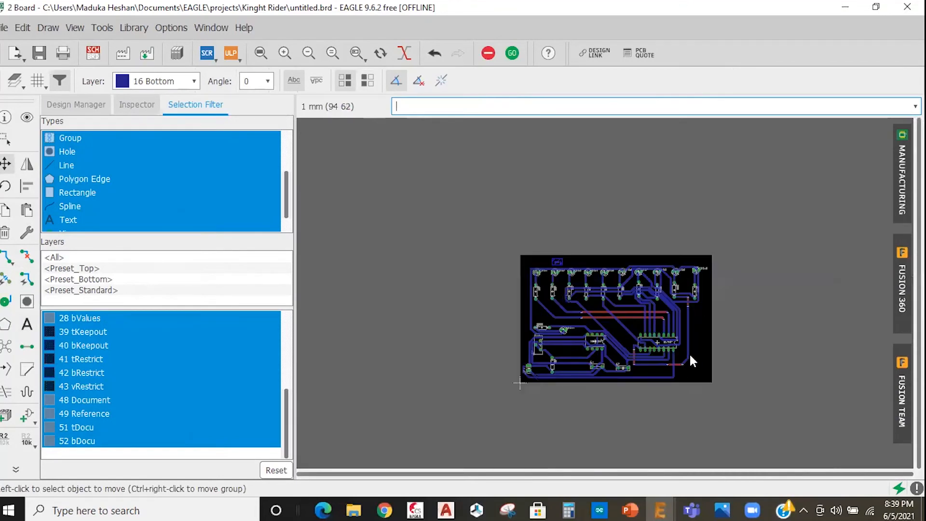
{"action": "scroll", "coordinate": [695, 289], "scroll_direction": "up", "scroll_amount": 2}
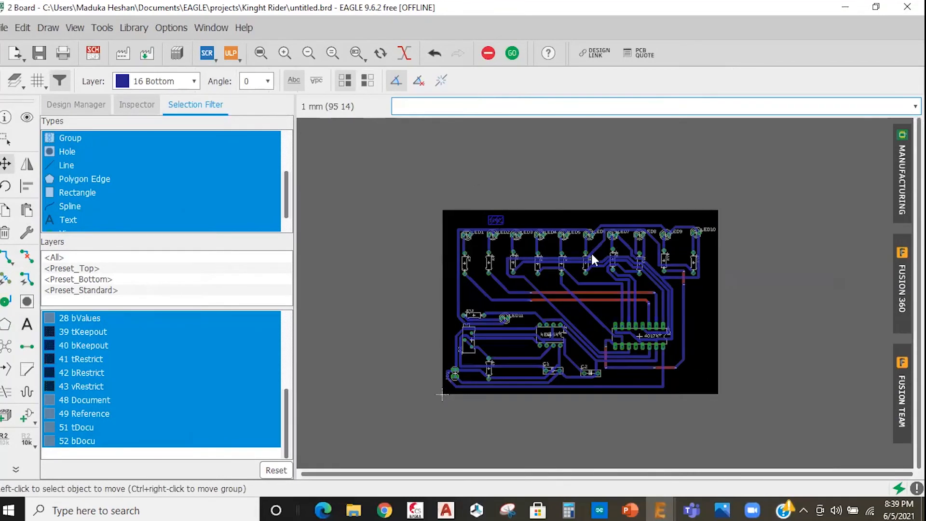
{"action": "scroll", "coordinate": [591, 252], "scroll_direction": "up", "scroll_amount": 2}
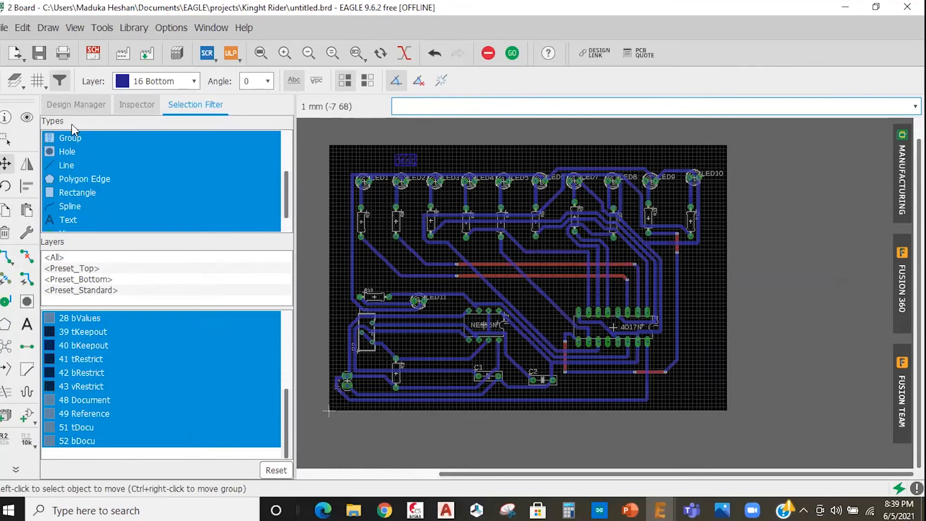
Start the Delete command and examine the LED row and the "test" text at the board's upper edge
{"action": "left_click", "coordinate": [6, 233]}
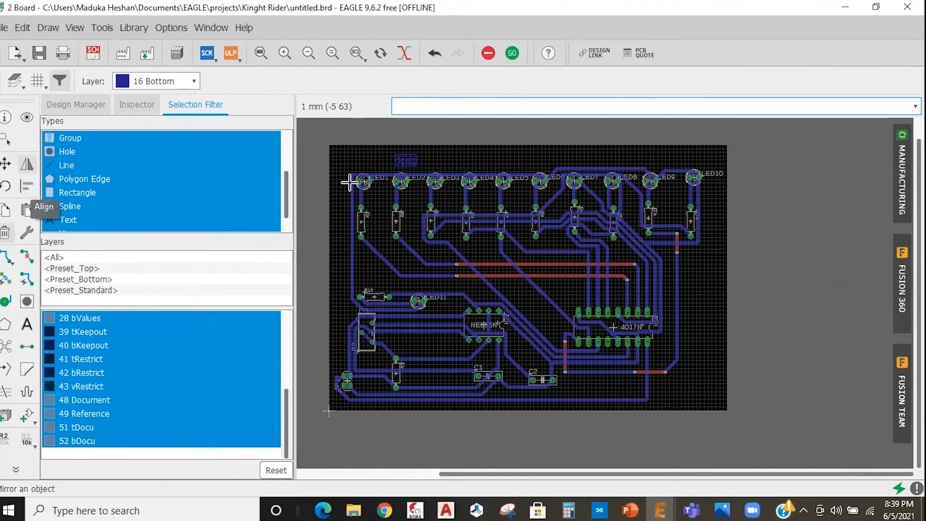
{"action": "scroll", "coordinate": [453, 173], "scroll_direction": "up", "scroll_amount": 3}
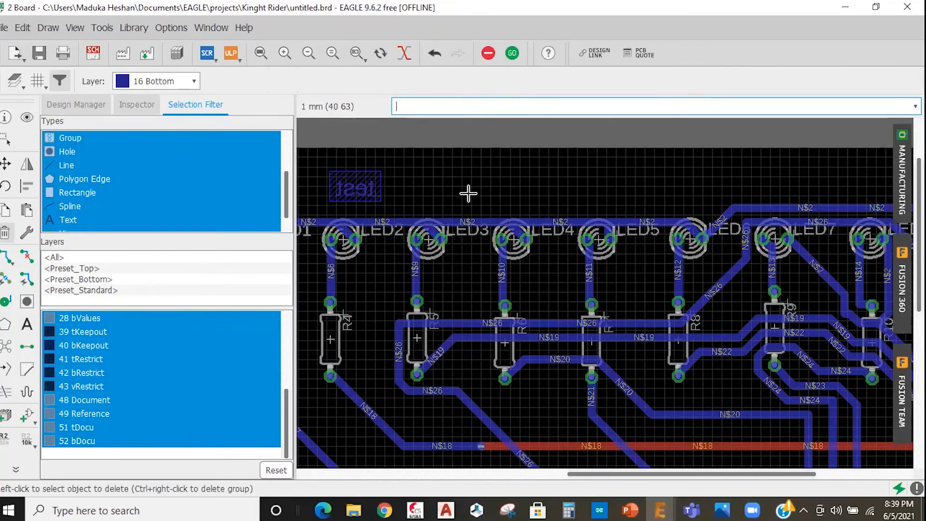
{"action": "scroll", "coordinate": [545, 210], "scroll_direction": "down", "scroll_amount": 1}
{"action": "scroll", "coordinate": [562, 269], "scroll_direction": "up", "scroll_amount": 1}
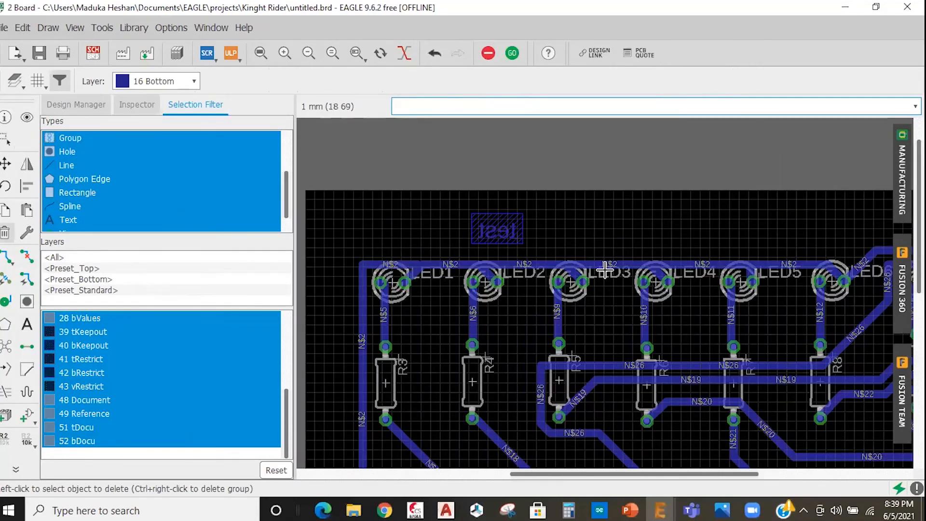
{"action": "key", "text": "alt+F2"}
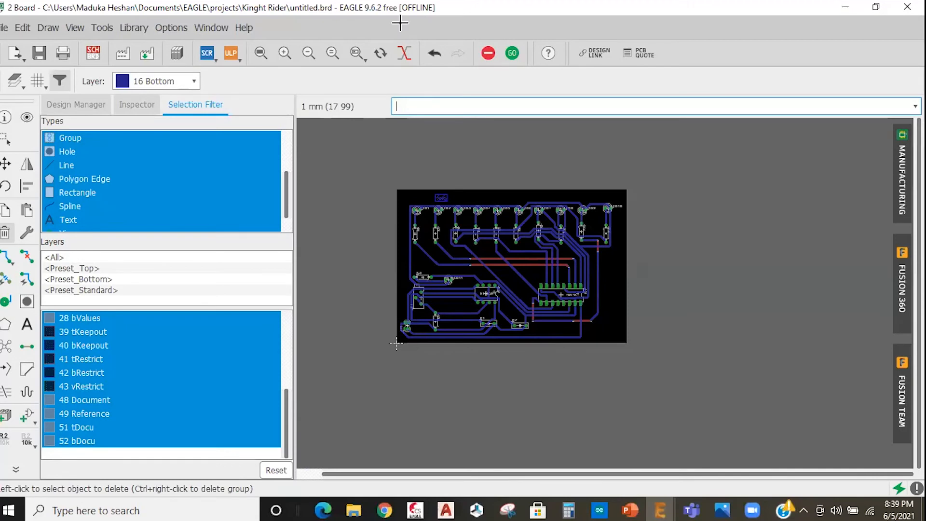
{"action": "left_click", "coordinate": [400, 23]}
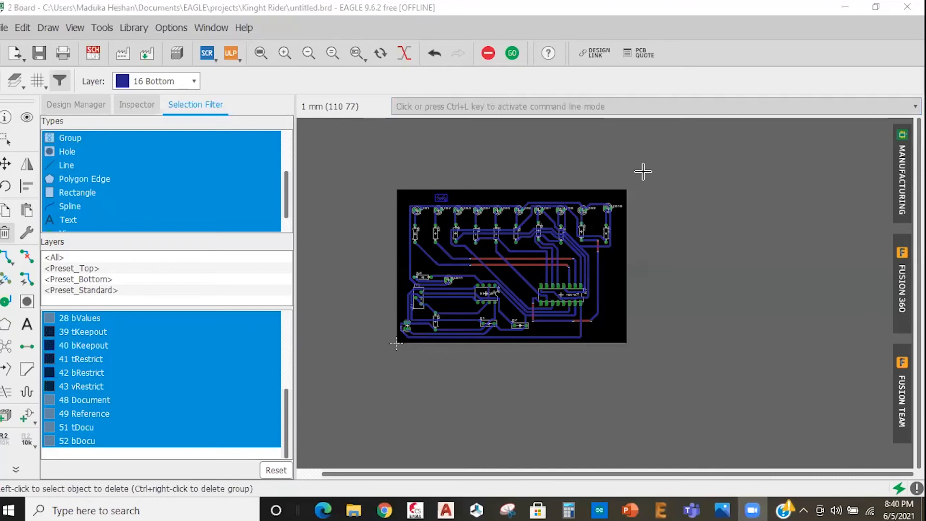
Examine the fully routed board, including the top-layer crossings around the 4017N and below the resistors
{"action": "scroll", "coordinate": [512, 263], "scroll_direction": "up", "scroll_amount": 2}
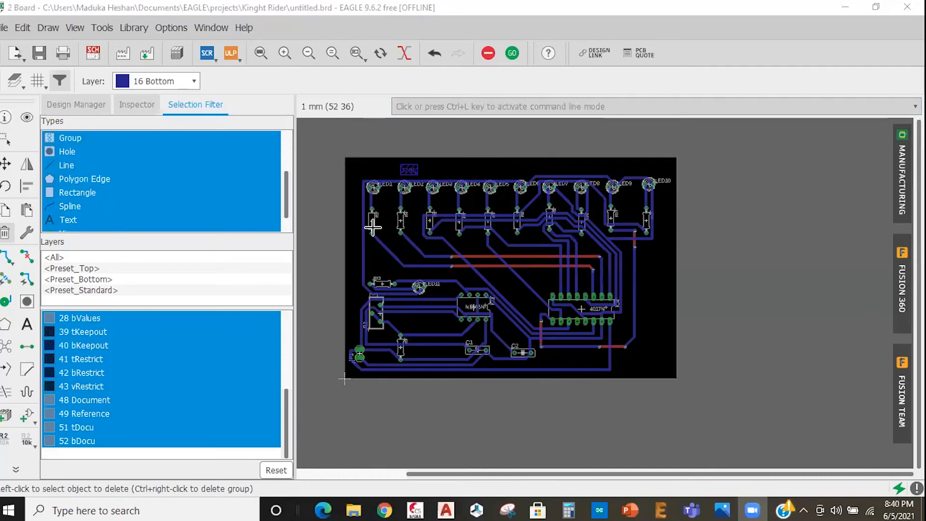
{"action": "scroll", "coordinate": [511, 266], "scroll_direction": "up", "scroll_amount": 1}
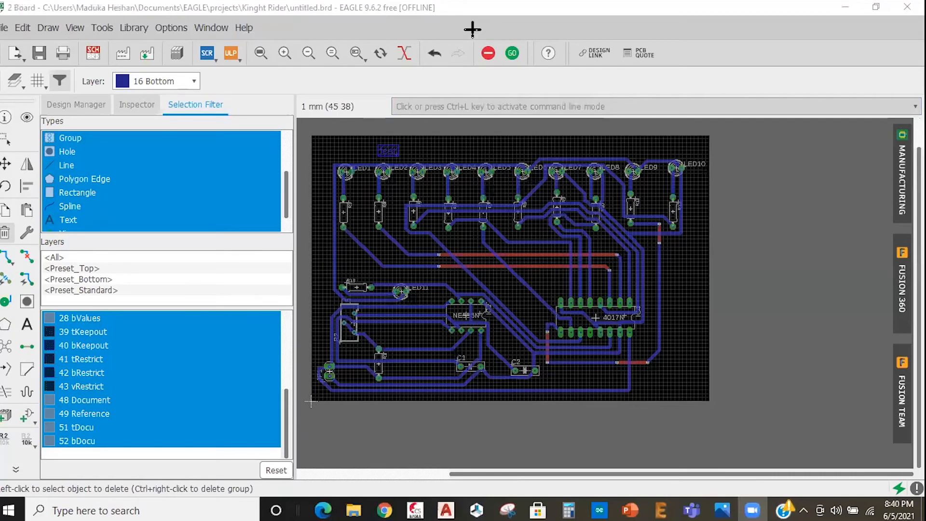
{"action": "scroll", "coordinate": [627, 393], "scroll_direction": "down", "scroll_amount": 1}
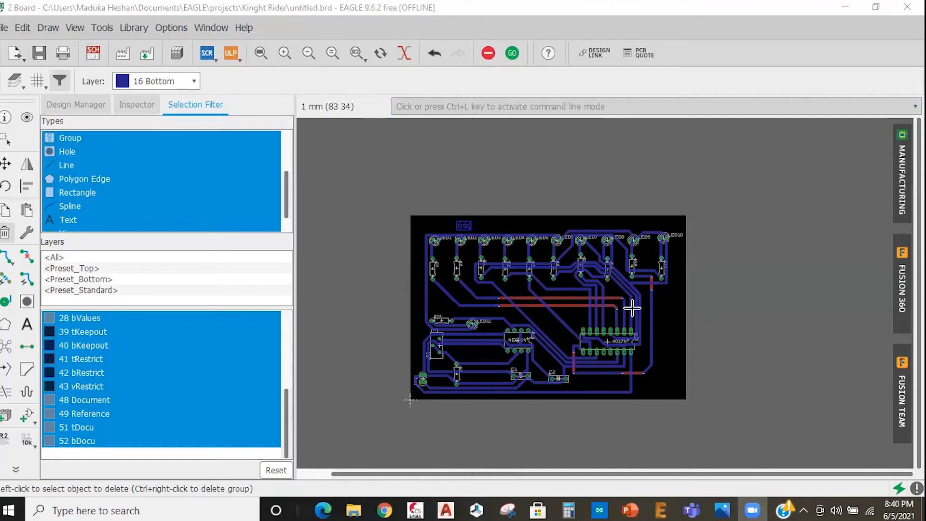
{"action": "scroll", "coordinate": [589, 295], "scroll_direction": "up", "scroll_amount": 1}
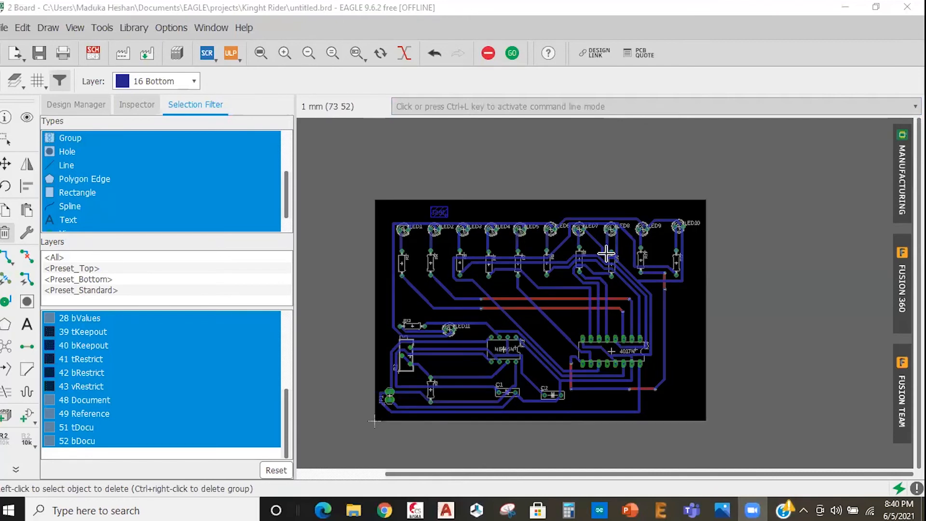
{"action": "scroll", "coordinate": [604, 256], "scroll_direction": "up", "scroll_amount": 1}
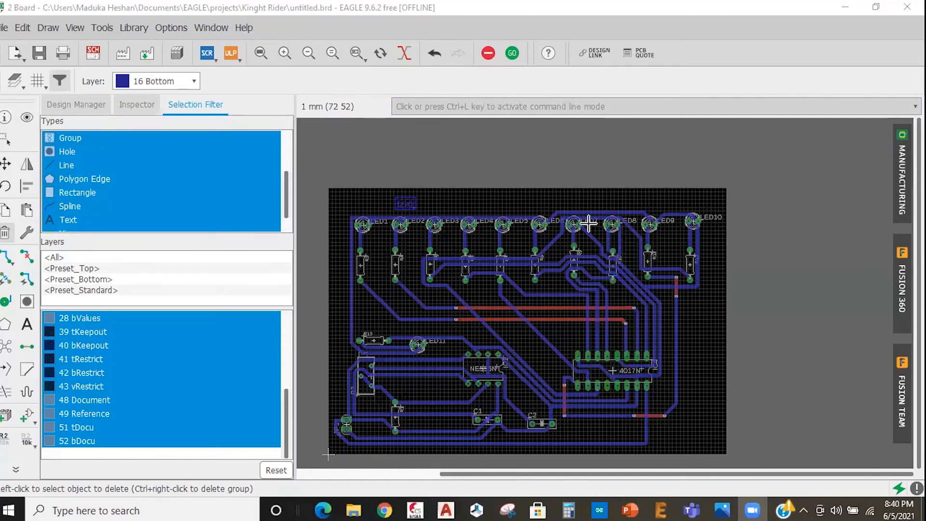
{"action": "scroll", "coordinate": [669, 448], "scroll_direction": "up", "scroll_amount": 1}
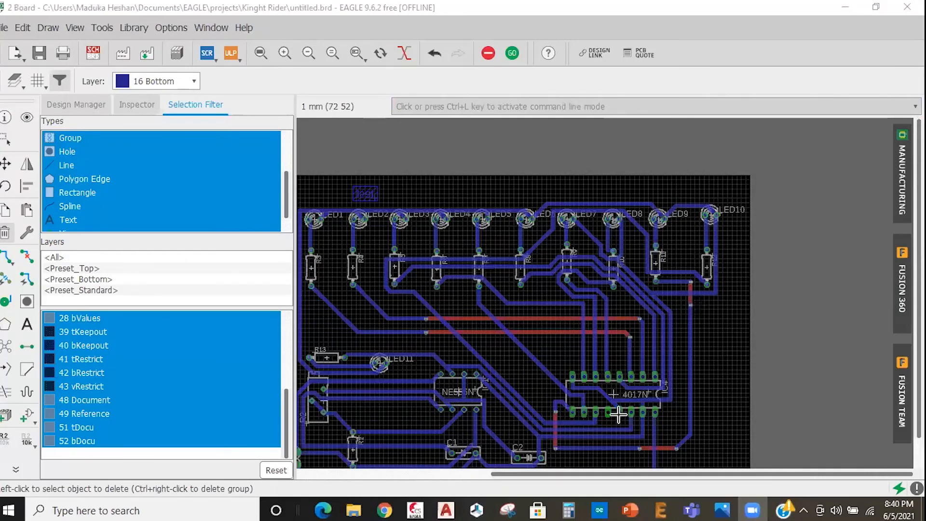
{"action": "scroll", "coordinate": [624, 408], "scroll_direction": "up", "scroll_amount": 1}
{"action": "scroll", "coordinate": [624, 408], "scroll_direction": "down", "scroll_amount": 4}
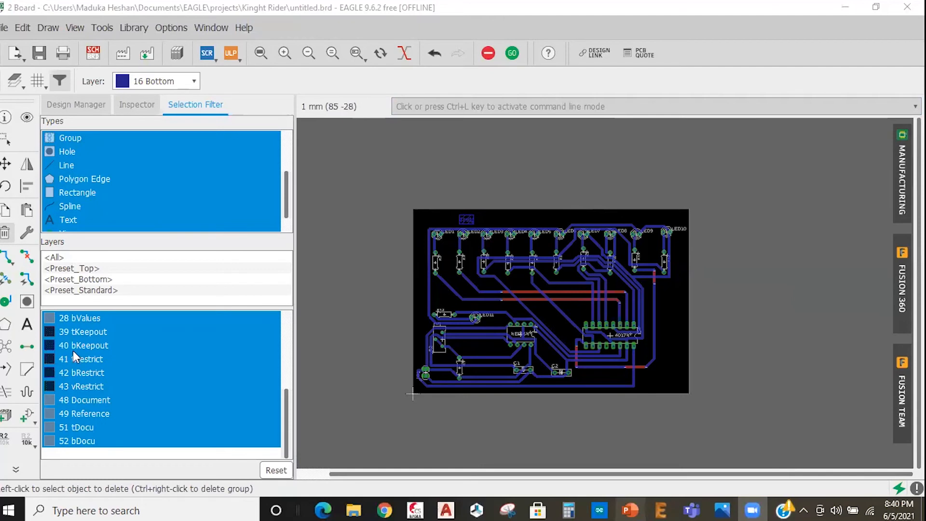
Switch to the PowerPoint presentation and show the "PCB Fabrication" slide
{"action": "scroll", "coordinate": [68, 347], "scroll_direction": "down", "scroll_amount": 7}
{"action": "left_click", "coordinate": [73, 247]}
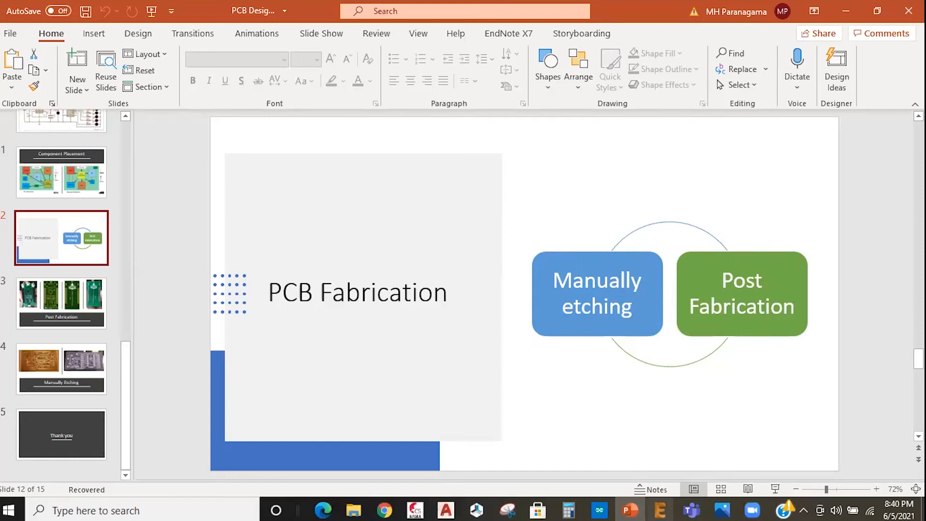
Switch to the EAGLE board and view its manufacturing preview for the top side, bottom side and drills
{"action": "left_click", "coordinate": [840, 458]}
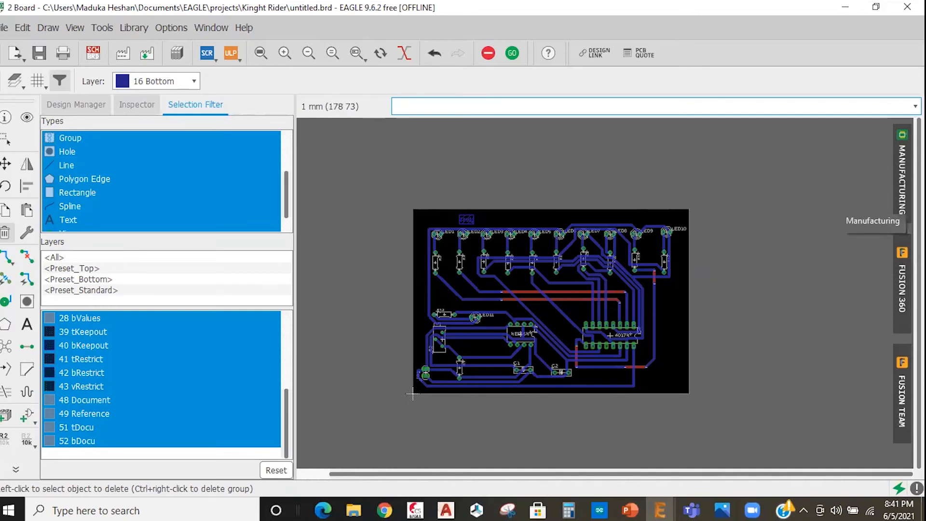
{"action": "left_click", "coordinate": [894, 200]}
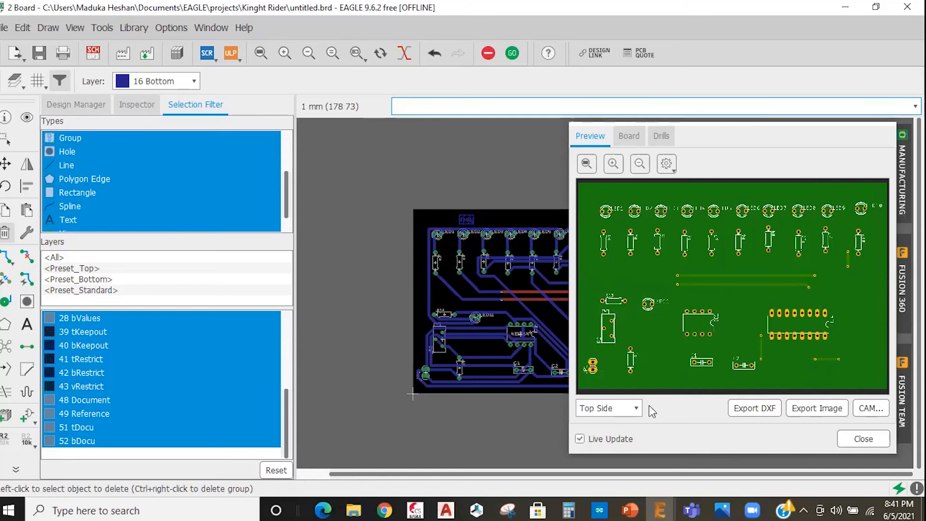
{"action": "left_click", "coordinate": [636, 409]}
{"action": "left_click", "coordinate": [628, 428]}
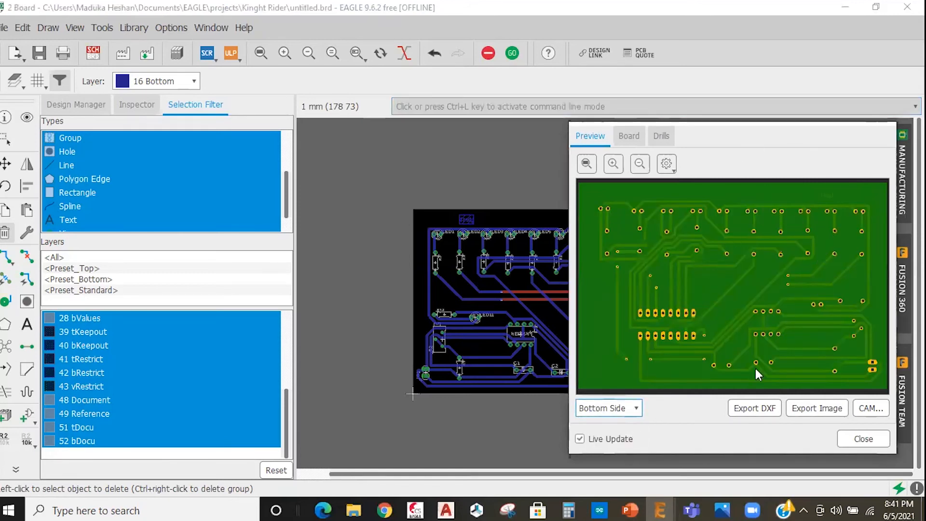
{"action": "left_click", "coordinate": [626, 409]}
{"action": "left_click", "coordinate": [614, 440]}
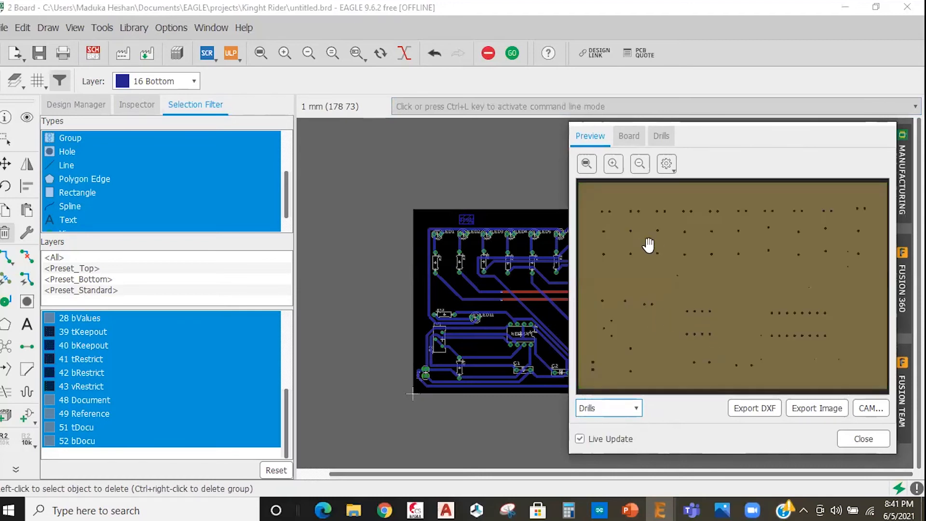
Reposition the manufacturing preview and return it to the Bottom Side view
{"action": "left_click", "coordinate": [617, 407]}
{"action": "left_click_drag", "start_coordinate": [738, 393], "coordinate": [653, 94]}
{"action": "left_click", "coordinate": [588, 395]}
{"action": "left_click", "coordinate": [586, 403]}
{"action": "left_click", "coordinate": [588, 391]}
{"action": "left_click", "coordinate": [586, 414]}
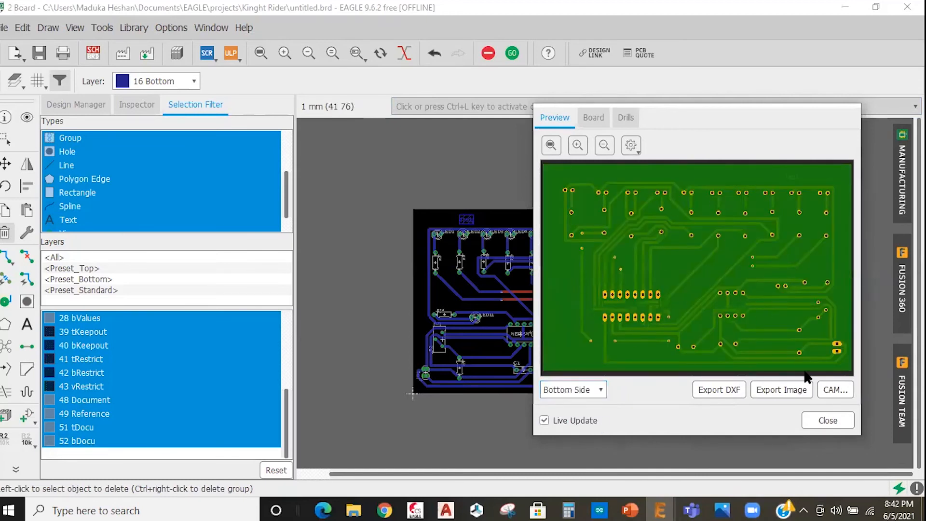
Open the CAM Processor from the preview, saving the board as "kinght Rider" in the Kinght Rider project folder
{"action": "left_click", "coordinate": [827, 395]}
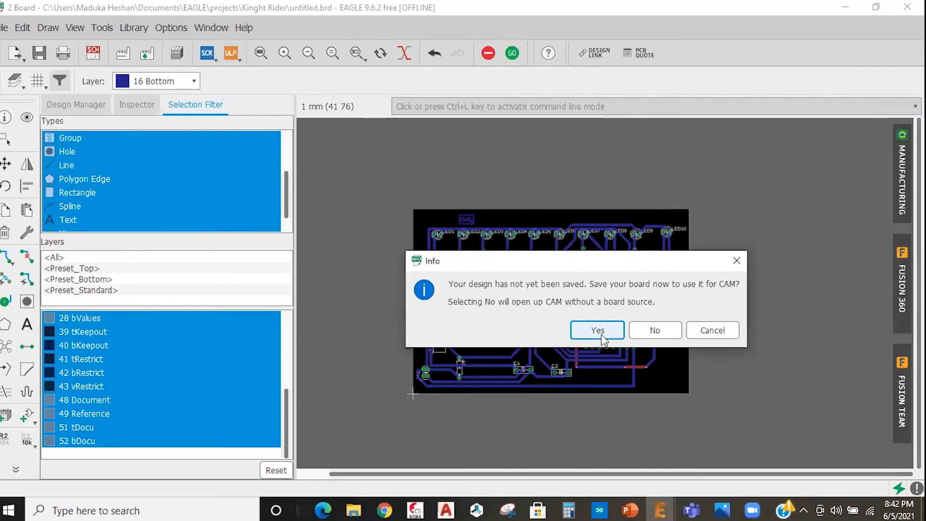
{"action": "left_click", "coordinate": [598, 331]}
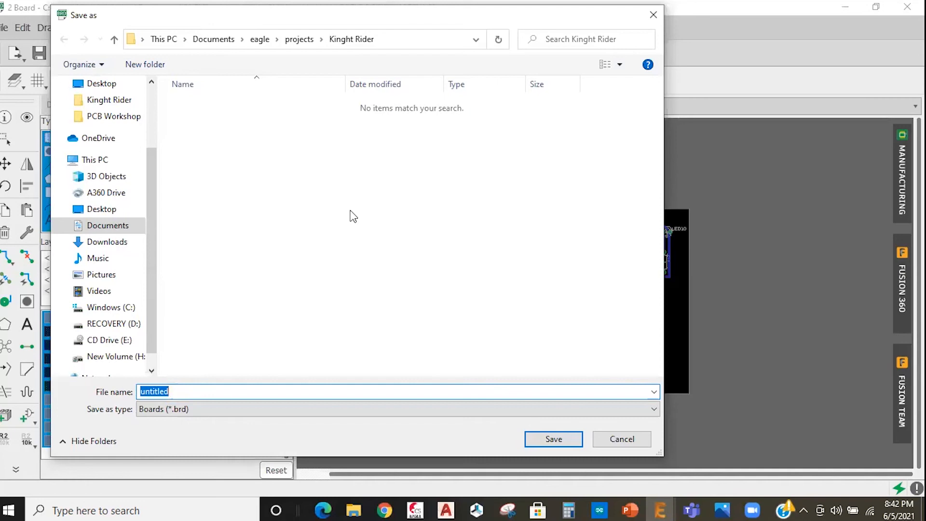
{"action": "type", "text": "kinght Rider"}
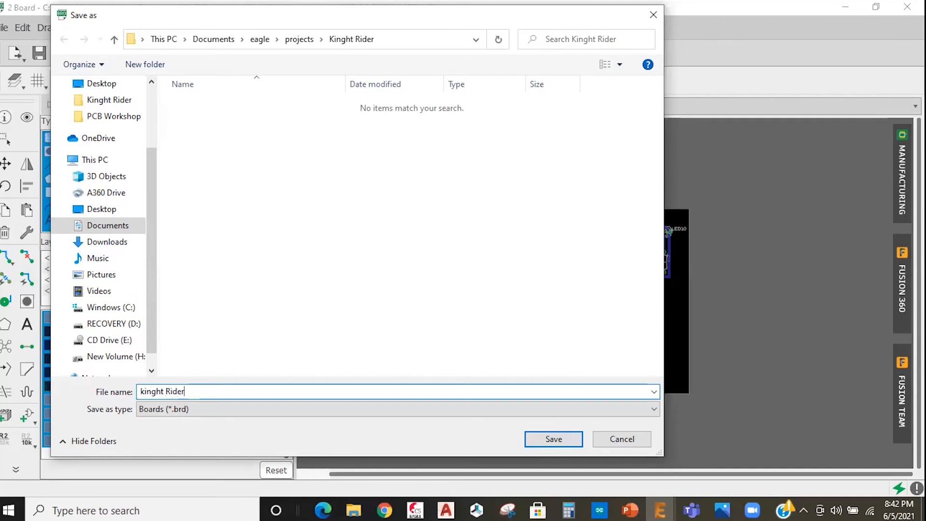
{"action": "key", "text": "Return"}
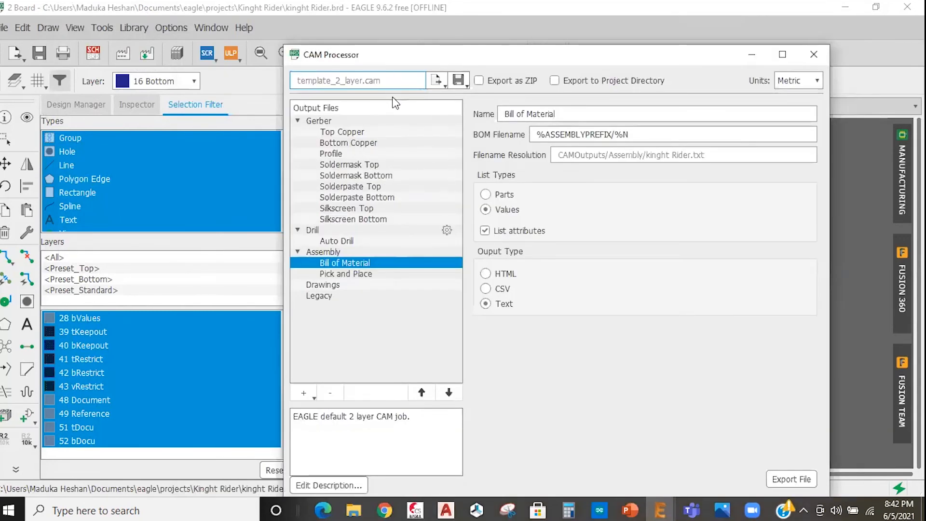
Examine the general Gerber options and the Top Copper, Bottom Copper and Profile outputs
{"action": "left_click", "coordinate": [316, 121]}
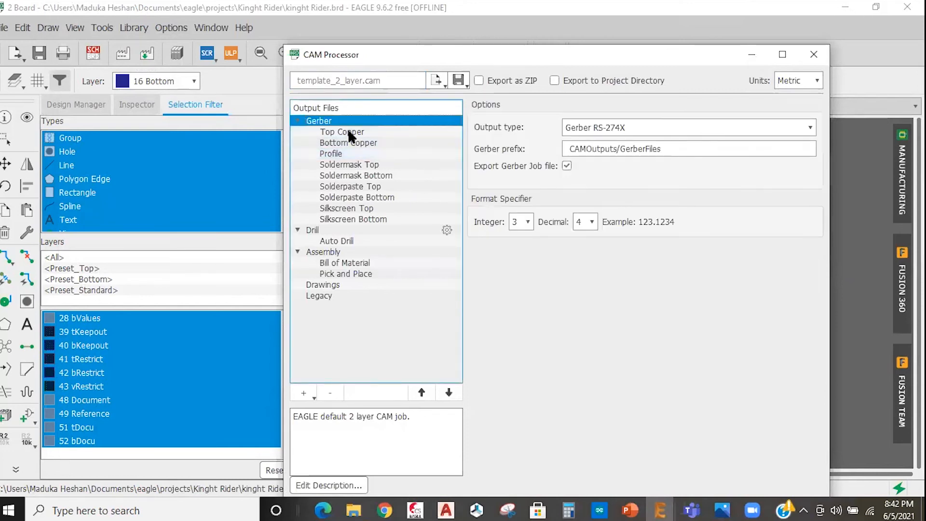
{"action": "left_click", "coordinate": [342, 131]}
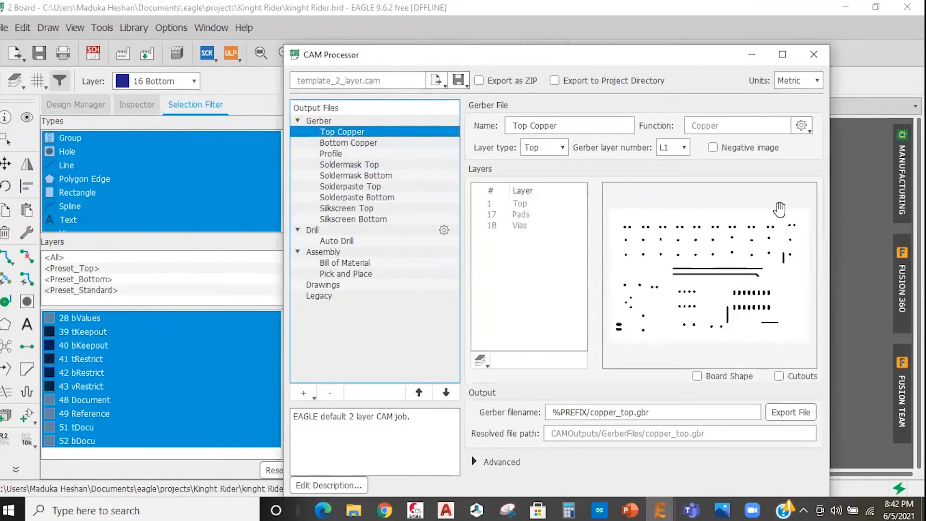
{"action": "left_click", "coordinate": [337, 143]}
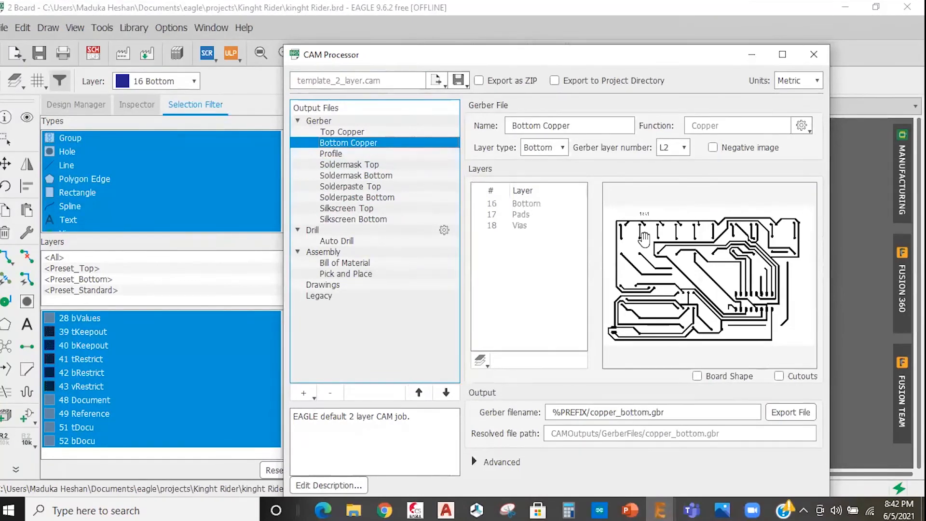
{"action": "left_click", "coordinate": [366, 154]}
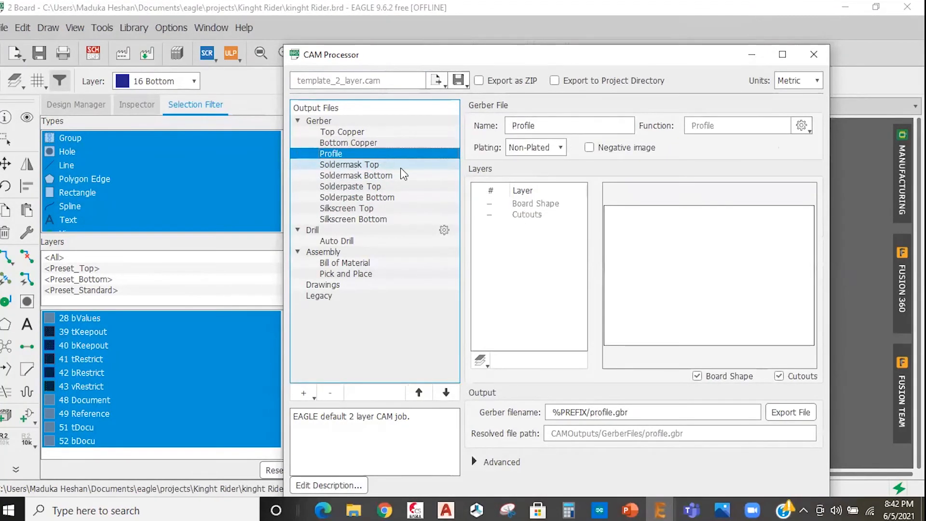
Examine the soldermask, solderpaste and top silkscreen Gerber outputs, ending back on the board profile
{"action": "left_click", "coordinate": [399, 166]}
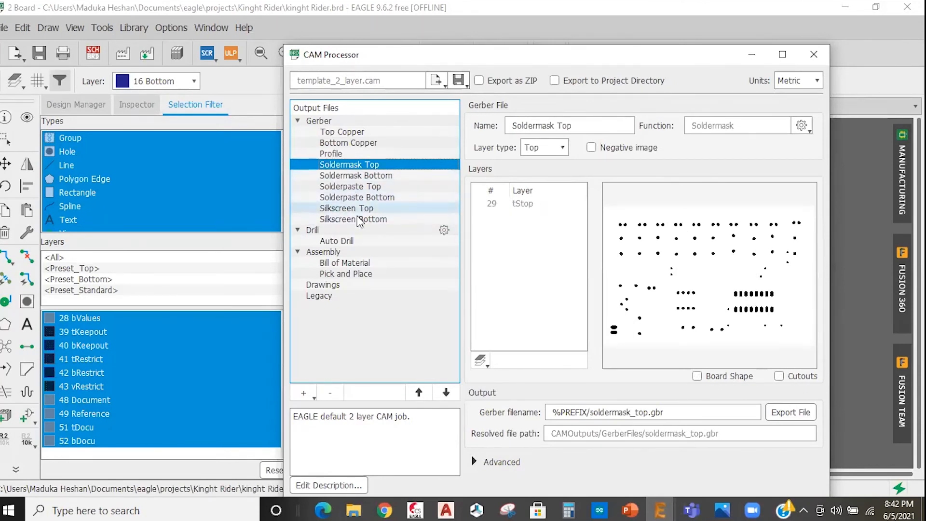
{"action": "left_click", "coordinate": [350, 176]}
{"action": "left_click", "coordinate": [351, 186]}
{"action": "left_click", "coordinate": [355, 198]}
{"action": "left_click", "coordinate": [356, 209]}
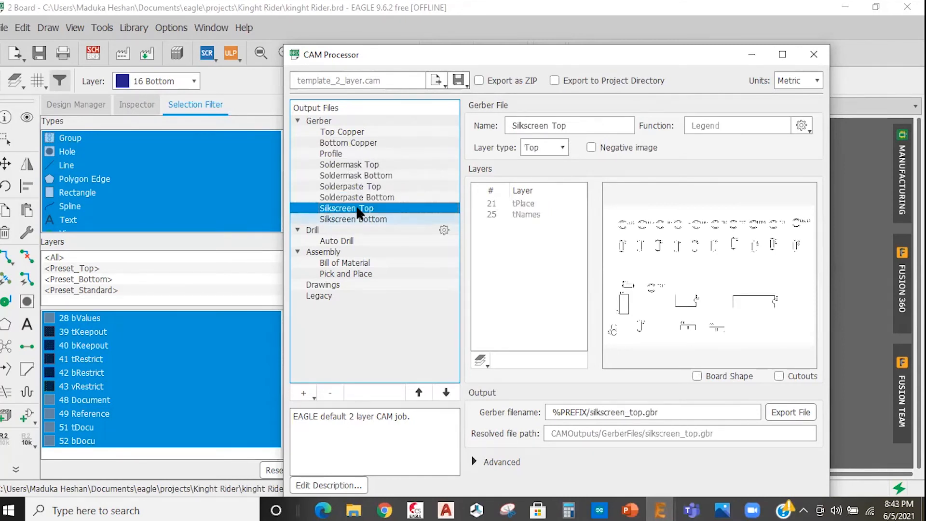
{"action": "left_click", "coordinate": [362, 197]}
{"action": "left_click", "coordinate": [361, 186]}
{"action": "left_click", "coordinate": [369, 154]}
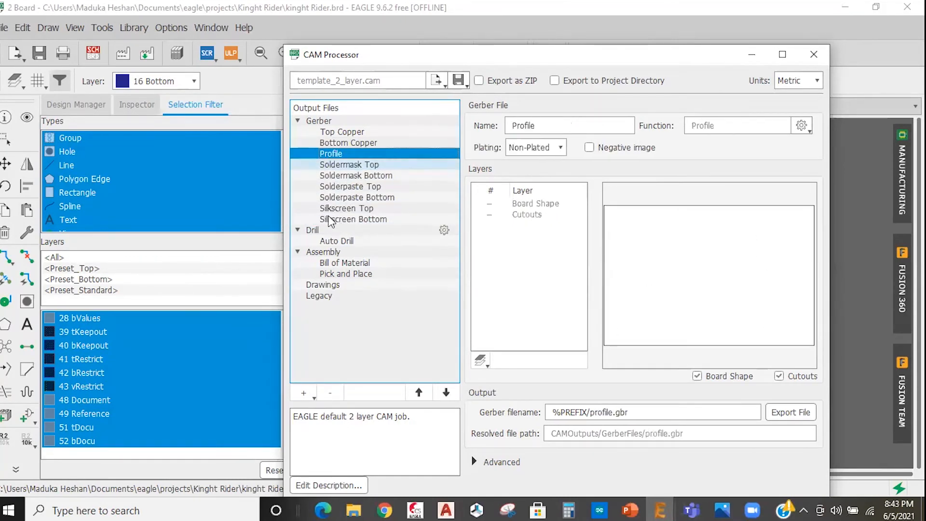
Review the Auto Drill, Bill of Material and Pick and Place output settings
{"action": "left_click", "coordinate": [298, 229]}
{"action": "left_click", "coordinate": [298, 229]}
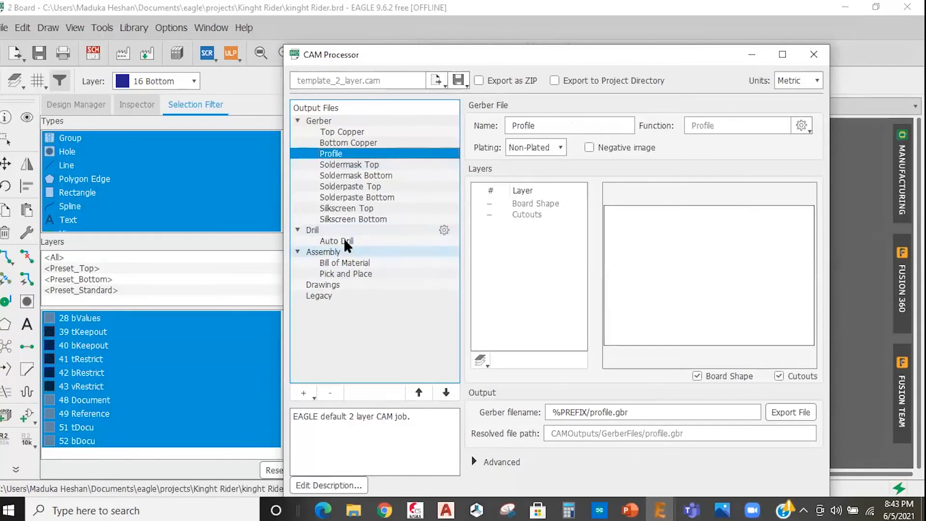
{"action": "left_click", "coordinate": [345, 240]}
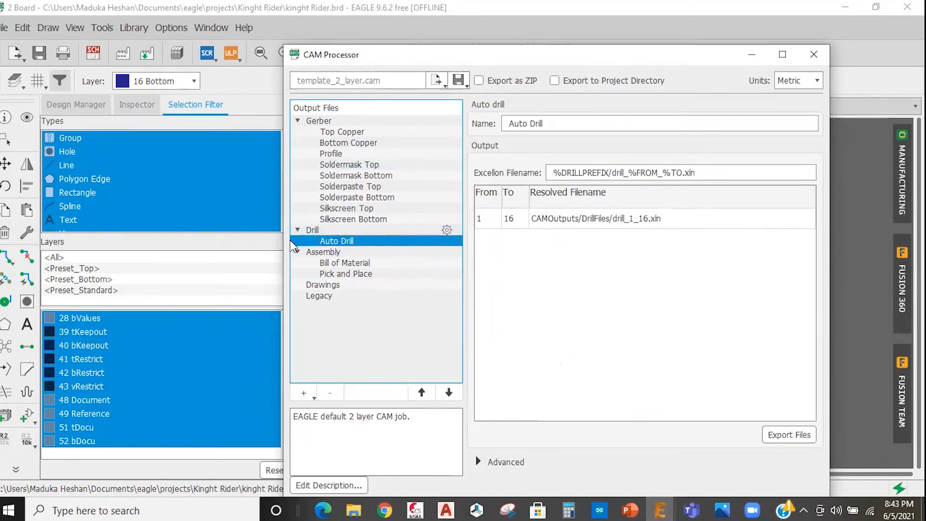
{"action": "left_click", "coordinate": [343, 263]}
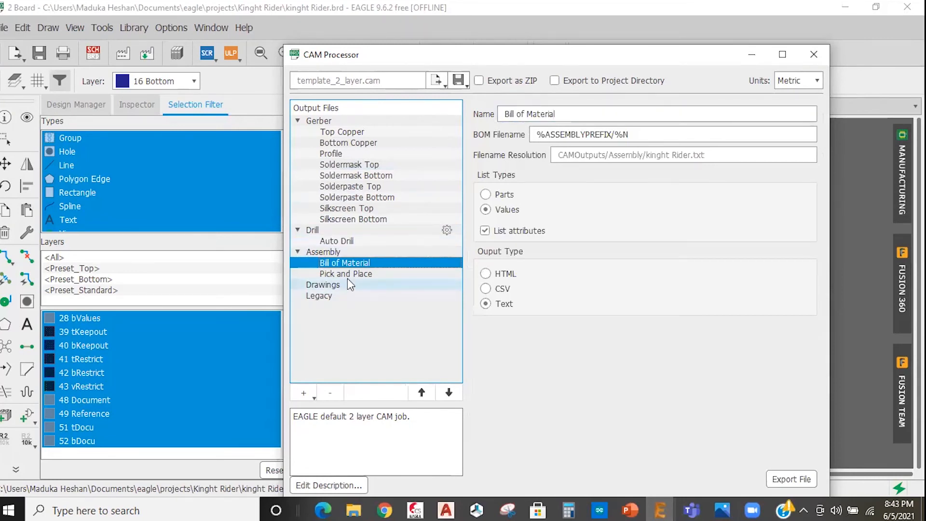
{"action": "left_click", "coordinate": [348, 274]}
{"action": "left_click", "coordinate": [349, 261]}
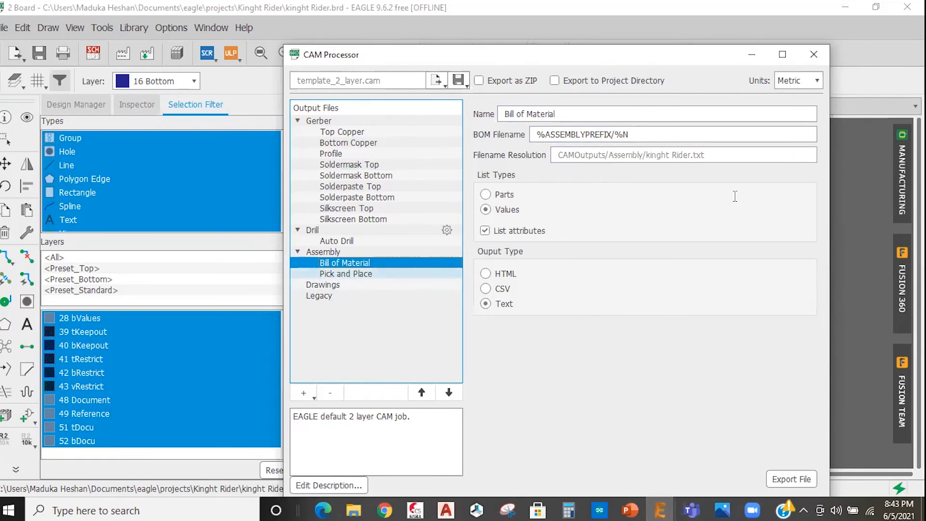
Inspect the Pick and Place filename format and try its CSV output type before restoring Text
{"action": "left_click_drag", "start_coordinate": [731, 195], "coordinate": [536, 188]}
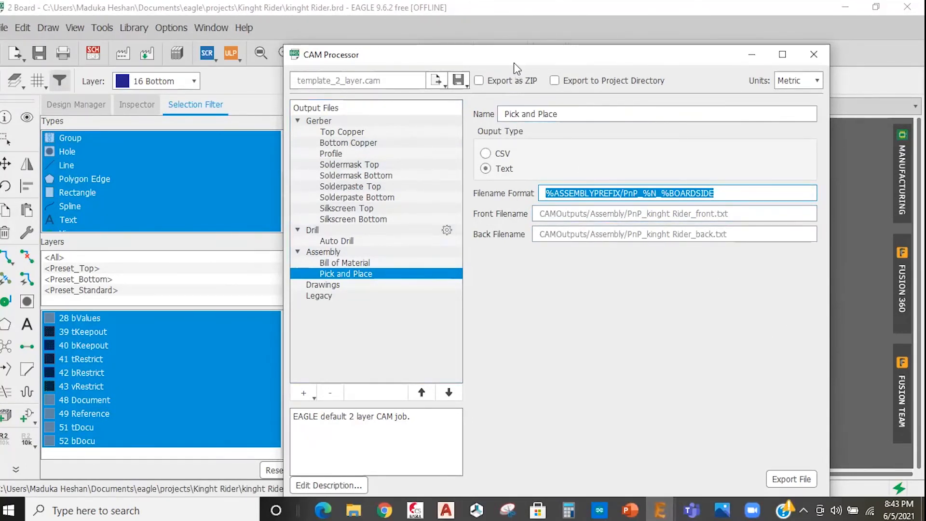
{"action": "left_click_drag", "start_coordinate": [514, 60], "coordinate": [464, 55]}
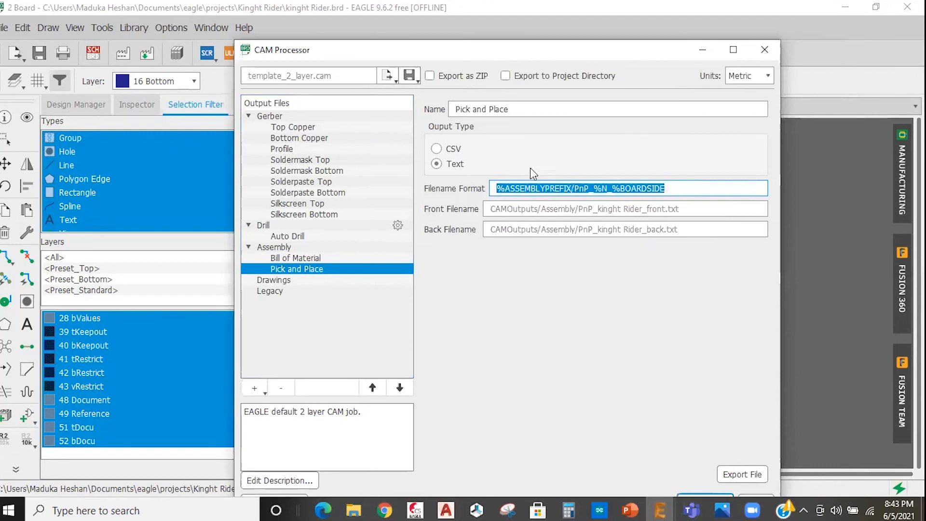
{"action": "left_click", "coordinate": [437, 149]}
{"action": "left_click", "coordinate": [436, 163]}
Set the Bill of Material output type to CSV, process the CAM job and open the export folder
{"action": "left_click", "coordinate": [346, 258]}
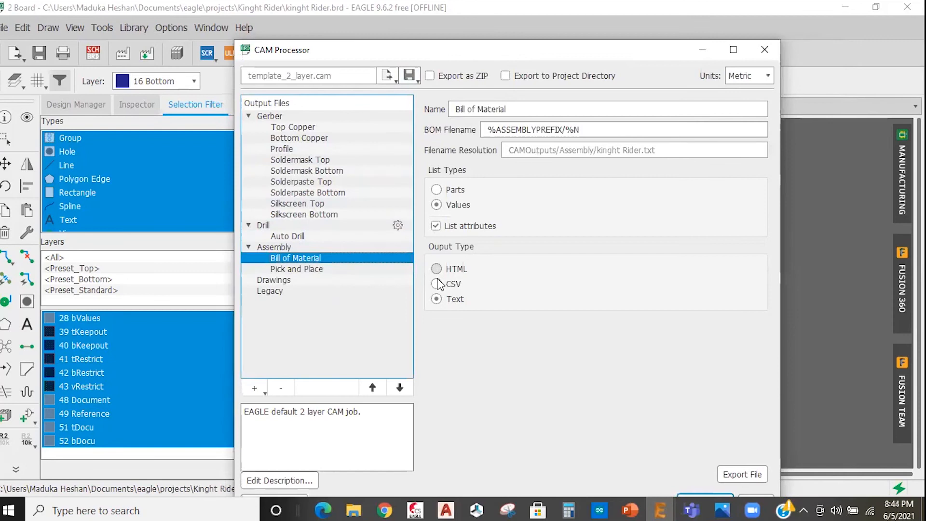
{"action": "left_click", "coordinate": [437, 285]}
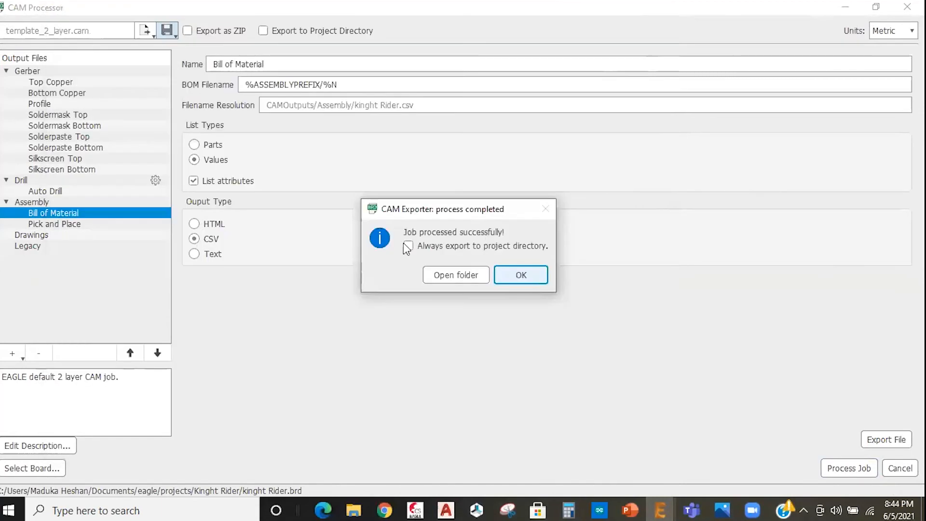
{"action": "left_click", "coordinate": [458, 273]}
{"action": "left_click", "coordinate": [521, 275]}
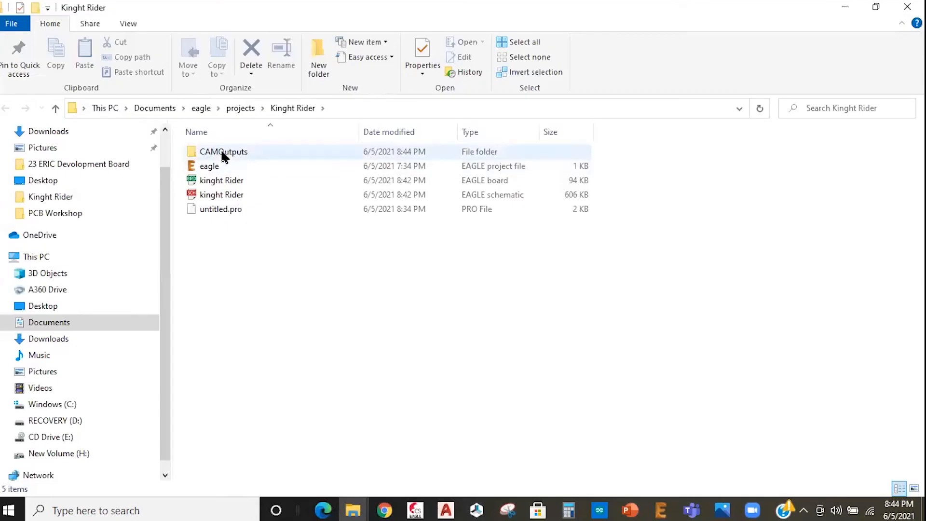
Inspect the exported Gerber and drill files inside the CAMOutputs folder
{"action": "double_click", "coordinate": [221, 150]}
{"action": "double_click", "coordinate": [220, 180]}
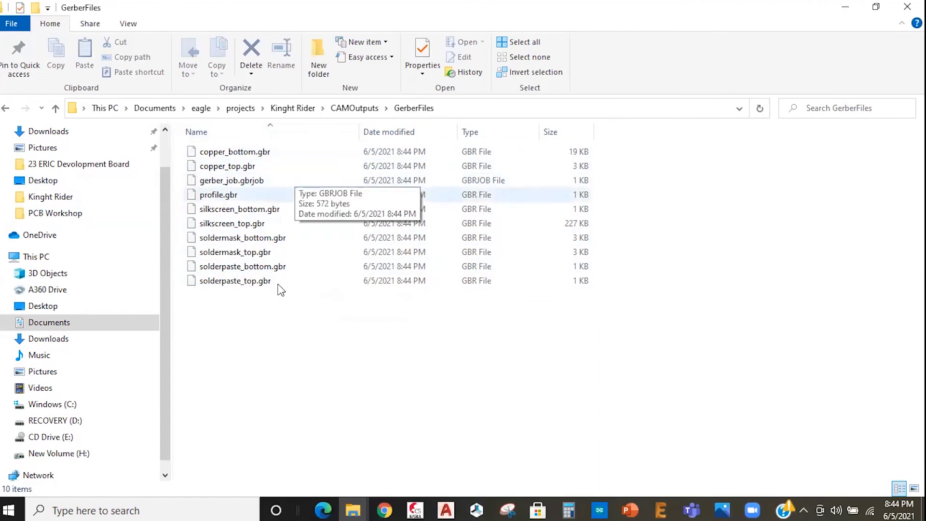
{"action": "left_click", "coordinate": [6, 109]}
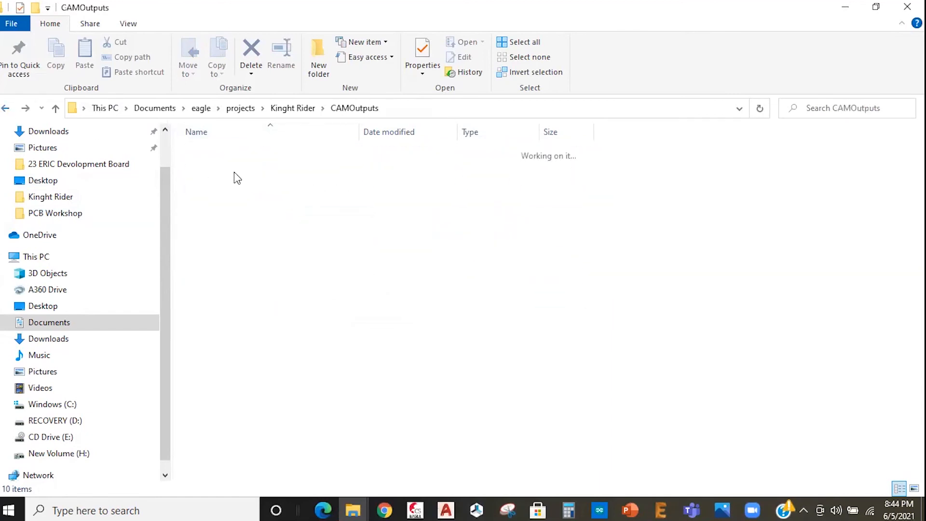
{"action": "double_click", "coordinate": [229, 165]}
Open the "kinght Rider" CSV bill of materials from the Assembly folder, read its part list and close it
{"action": "left_click", "coordinate": [6, 110]}
{"action": "double_click", "coordinate": [218, 151]}
{"action": "left_click", "coordinate": [225, 152]}
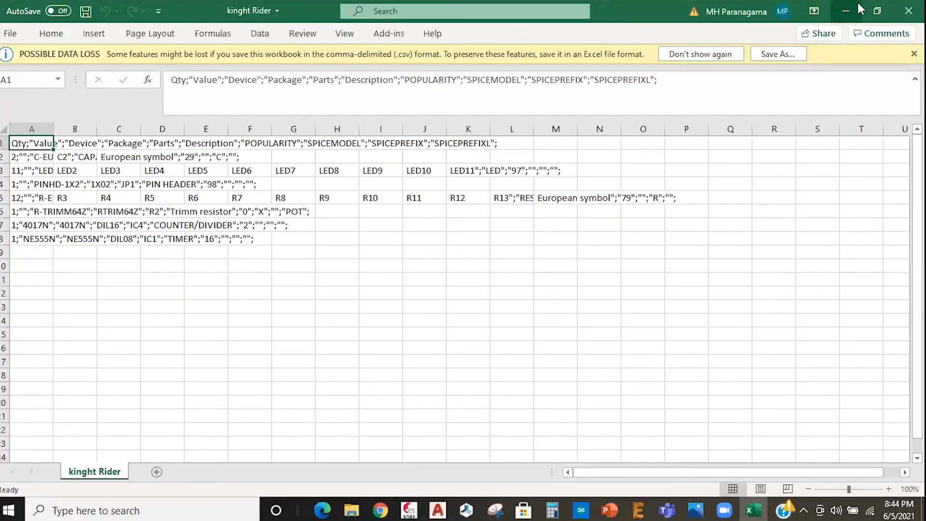
{"action": "left_click", "coordinate": [909, 11]}
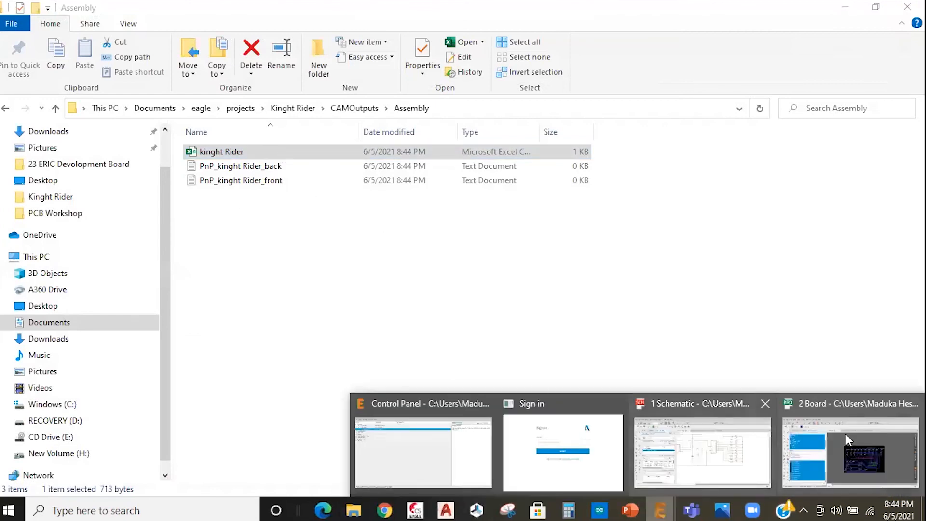
Switch back to the CAM Processor and process the job again with the Bill of Material output set to Text
{"action": "left_click", "coordinate": [848, 440]}
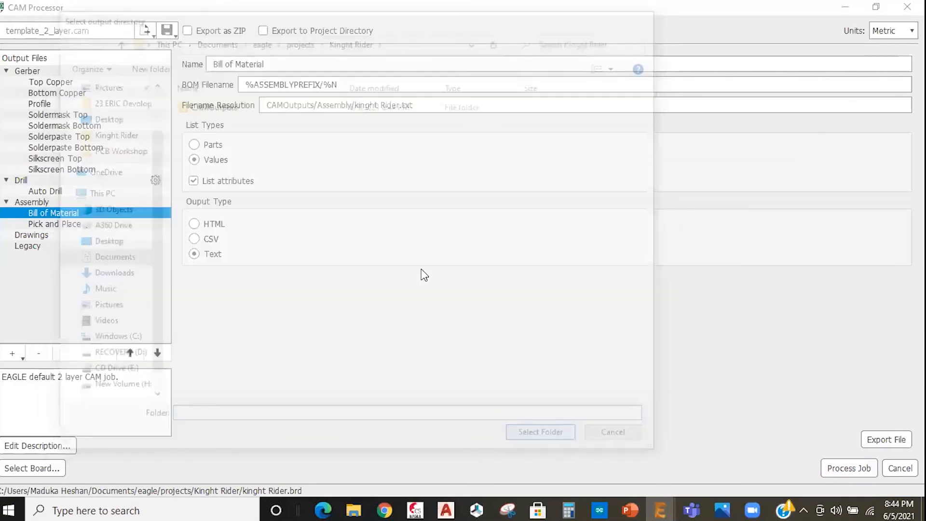
{"action": "left_click", "coordinate": [421, 269]}
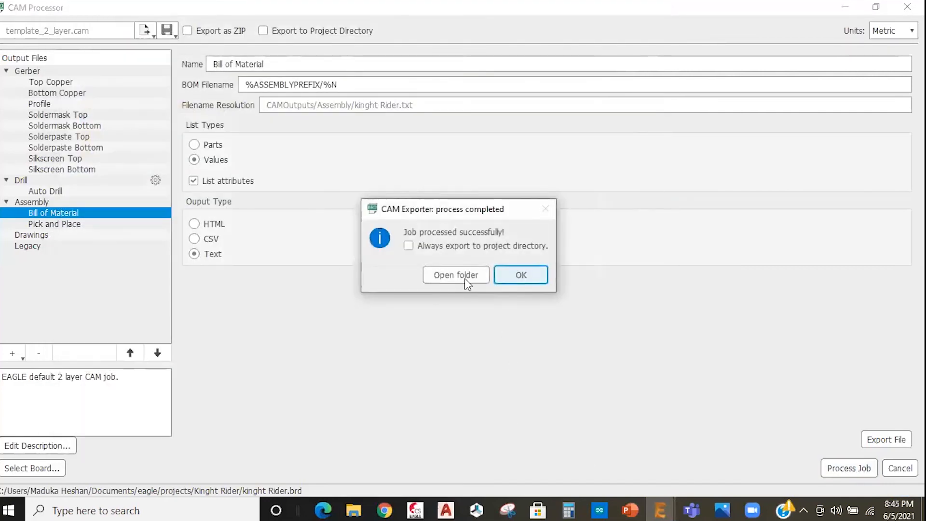
{"action": "key", "text": "Return"}
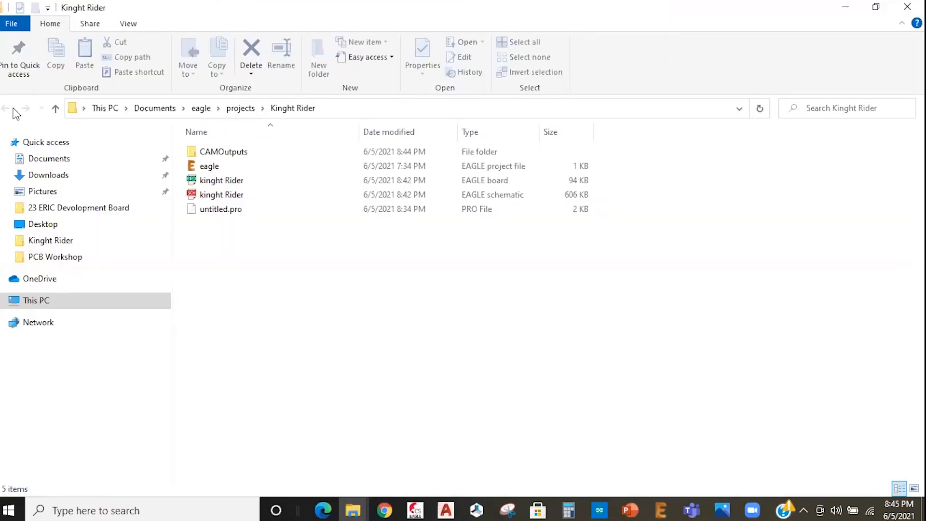
Check the re-exported Gerber files, read the "kinght Rider" text parts list in the Assembly folder and close it
{"action": "double_click", "coordinate": [251, 152]}
{"action": "double_click", "coordinate": [250, 152]}
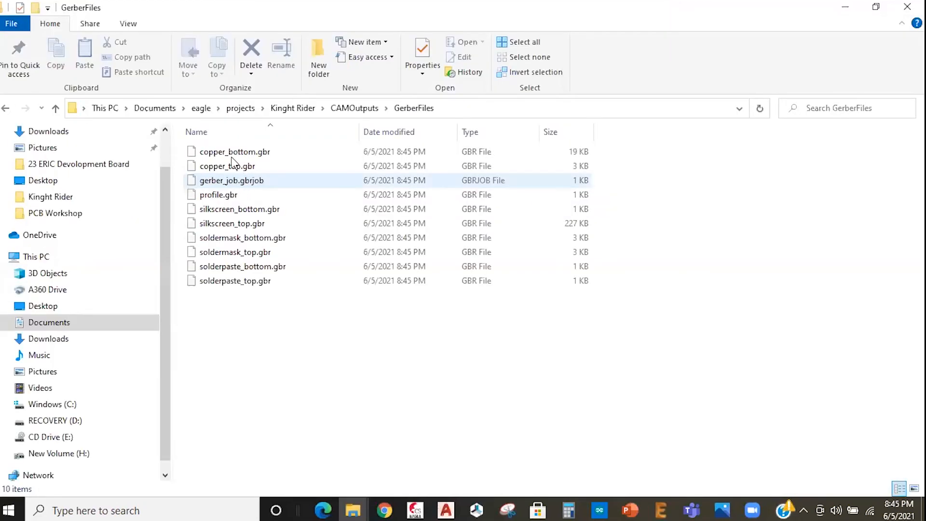
{"action": "key", "text": "BackSpace"}
{"action": "double_click", "coordinate": [235, 165]}
{"action": "double_click", "coordinate": [231, 165]}
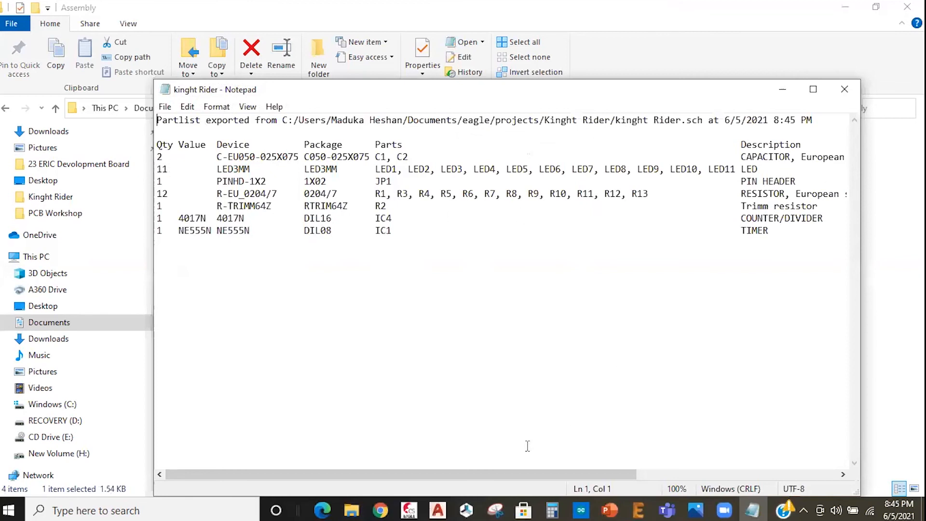
{"action": "mouse_move", "coordinate": [523, 474]}
{"action": "left_mouse_down"}
{"action": "mouse_move", "coordinate": [724, 474]}
{"action": "mouse_move", "coordinate": [523, 474]}
{"action": "left_mouse_up"}
{"action": "key", "text": "alt+F4"}
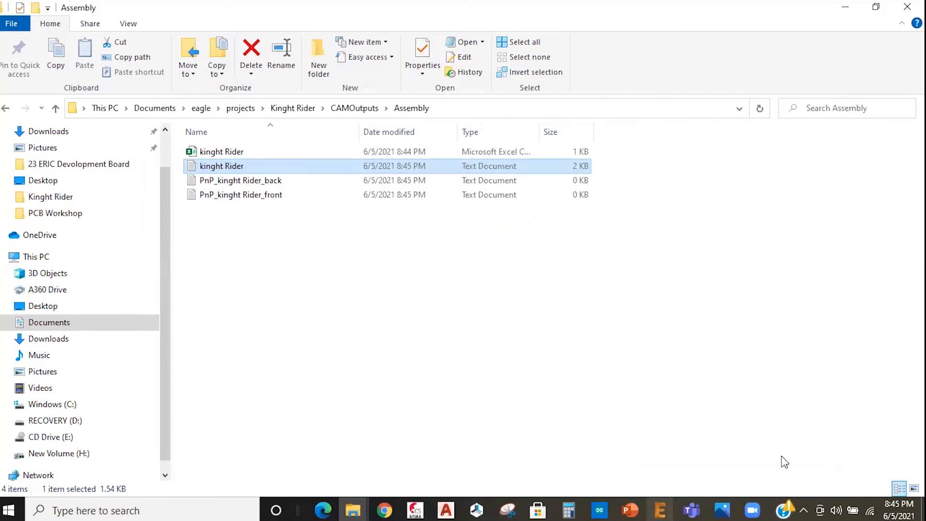
Switch to the PCB design presentation in PowerPoint, show the Post Fabrication slide full screen and end the show
{"action": "mouse_move", "coordinate": [660, 510]}
{"action": "left_click", "coordinate": [850, 441]}
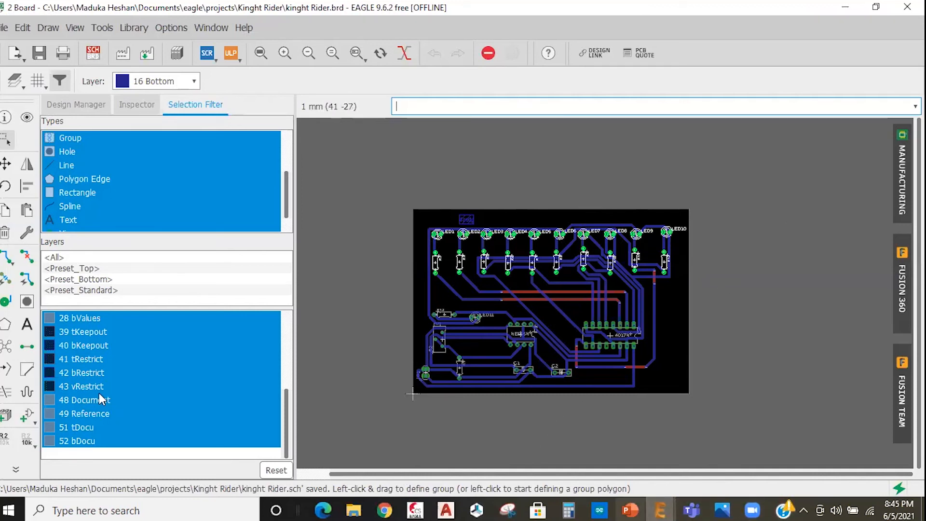
{"action": "key", "text": "alt+Tab"}
{"action": "left_click", "coordinate": [62, 323]}
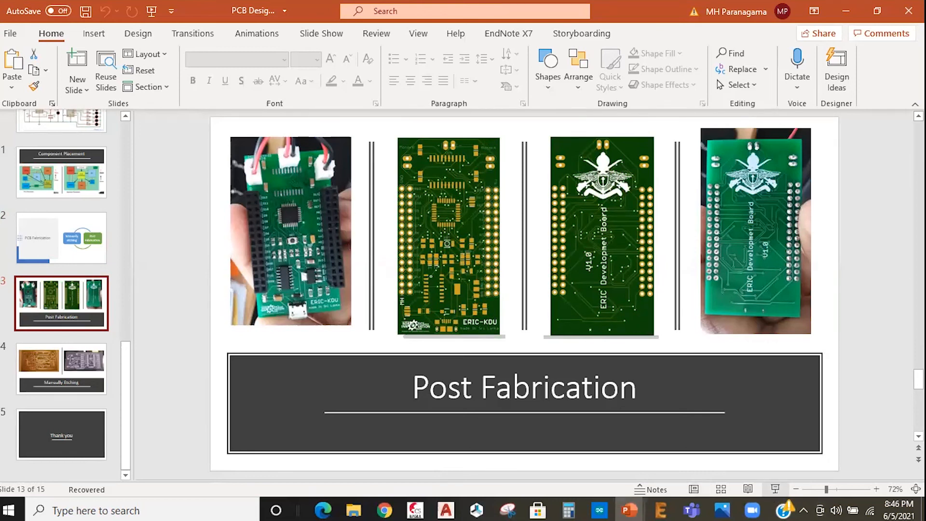
{"action": "key", "text": "shift+F5"}
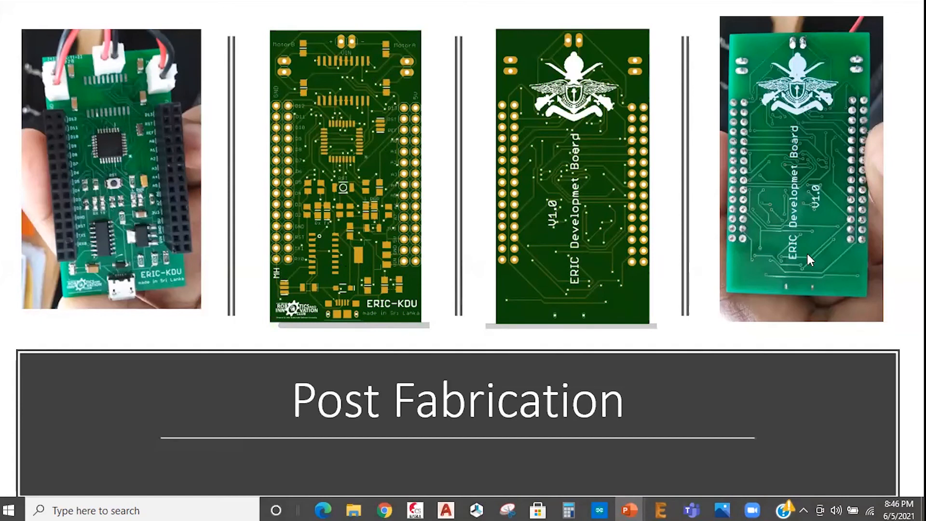
{"action": "right_click", "coordinate": [745, 205]}
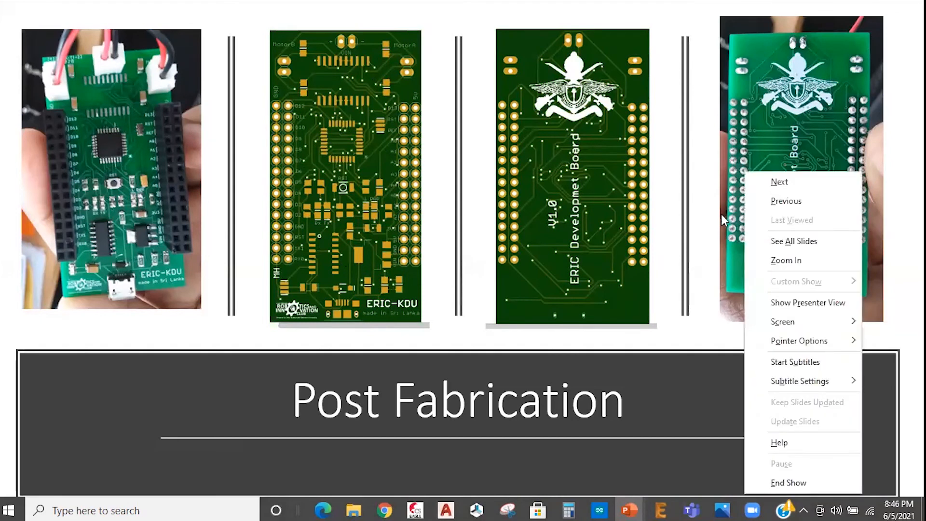
{"action": "left_click", "coordinate": [788, 482]}
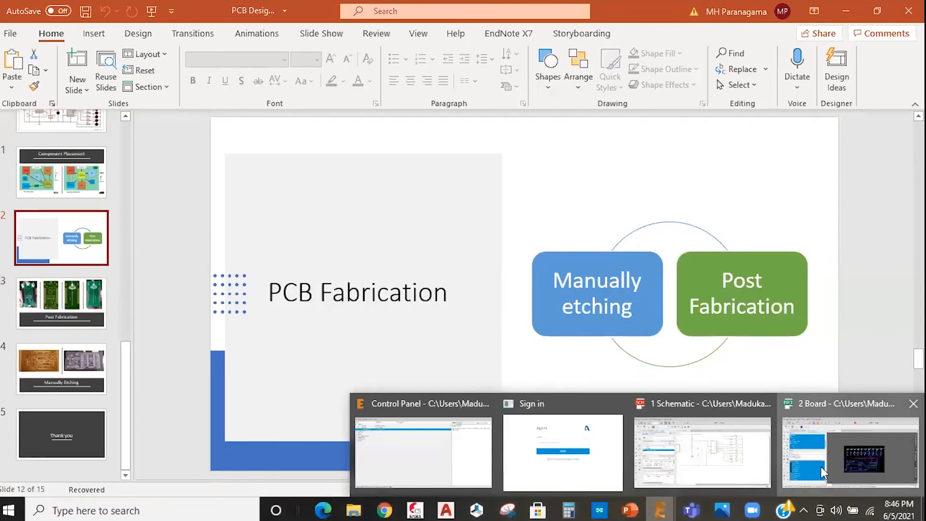
Switch to the EAGLE board and hide the Top, Unrouted, tPlace, bPlace, tOrigins and bOrigins layers
{"action": "left_click", "coordinate": [832, 464]}
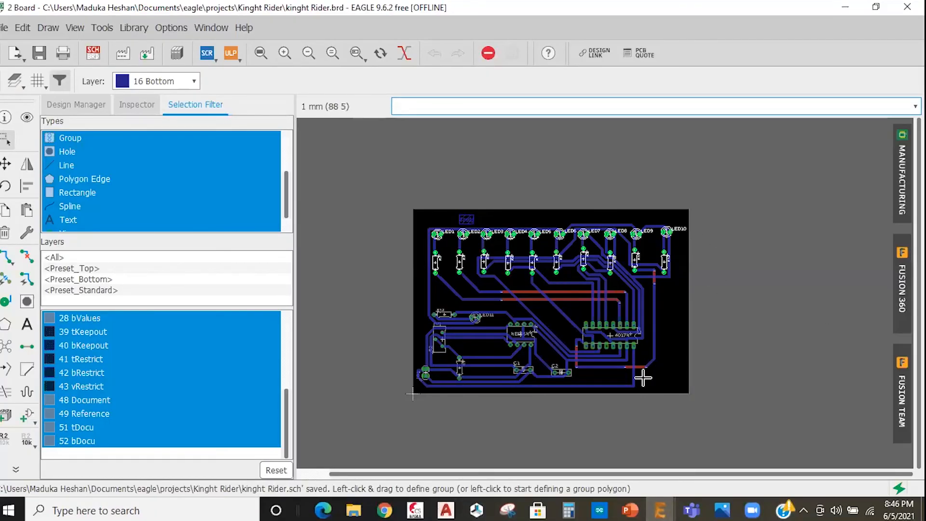
{"action": "scroll", "coordinate": [574, 338], "scroll_direction": "up", "scroll_amount": 2}
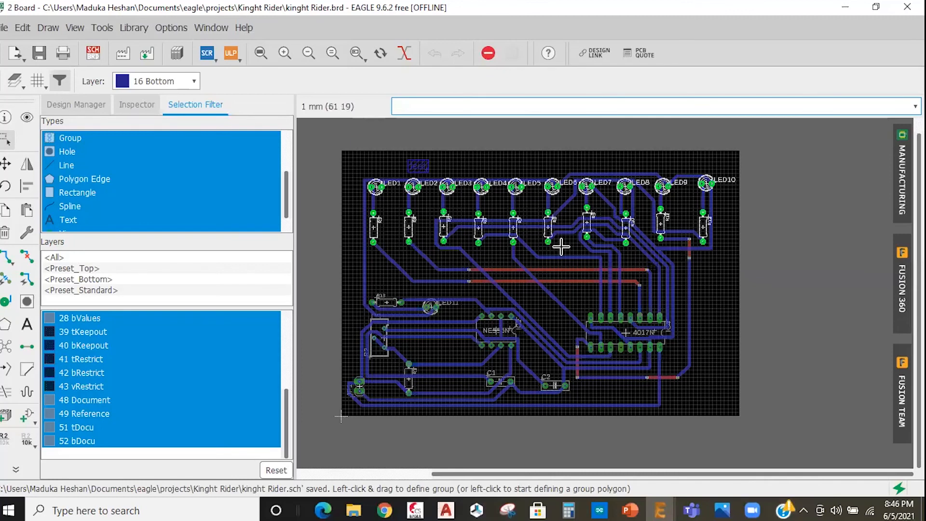
{"action": "scroll", "coordinate": [561, 247], "scroll_direction": "down", "scroll_amount": 1}
{"action": "scroll", "coordinate": [559, 246], "scroll_direction": "up", "scroll_amount": 1}
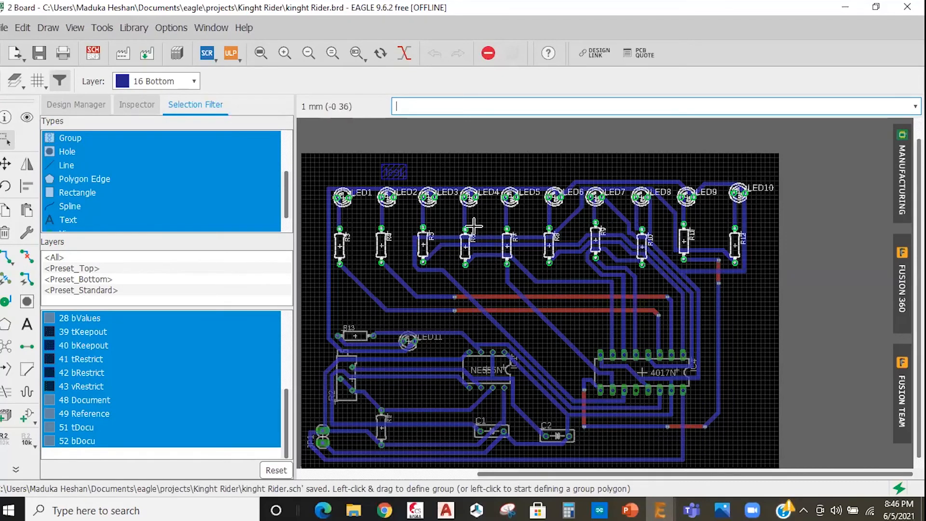
{"action": "scroll", "coordinate": [640, 217], "scroll_direction": "down", "scroll_amount": 2}
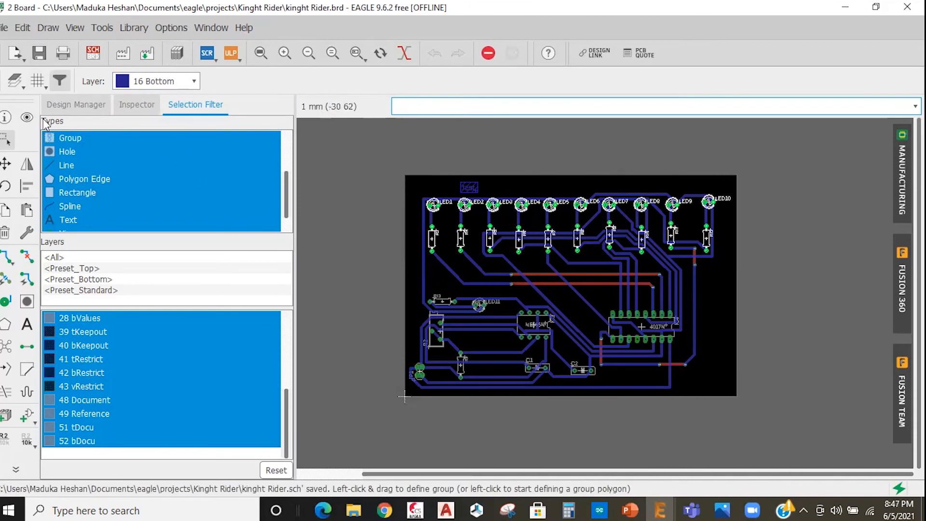
{"action": "left_click", "coordinate": [23, 84]}
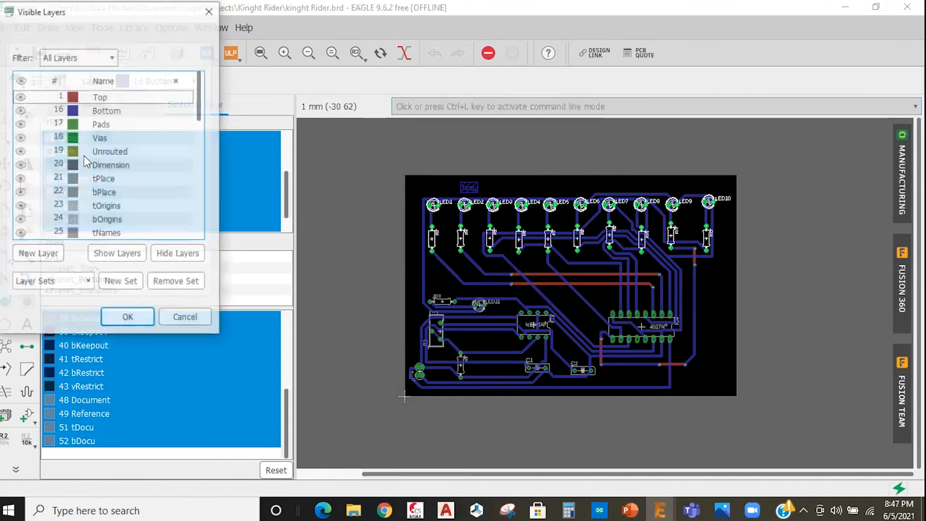
{"action": "scroll", "coordinate": [32, 145], "scroll_direction": "down", "scroll_amount": 2}
{"action": "scroll", "coordinate": [27, 116], "scroll_direction": "up", "scroll_amount": 2}
{"action": "left_click", "coordinate": [20, 96]}
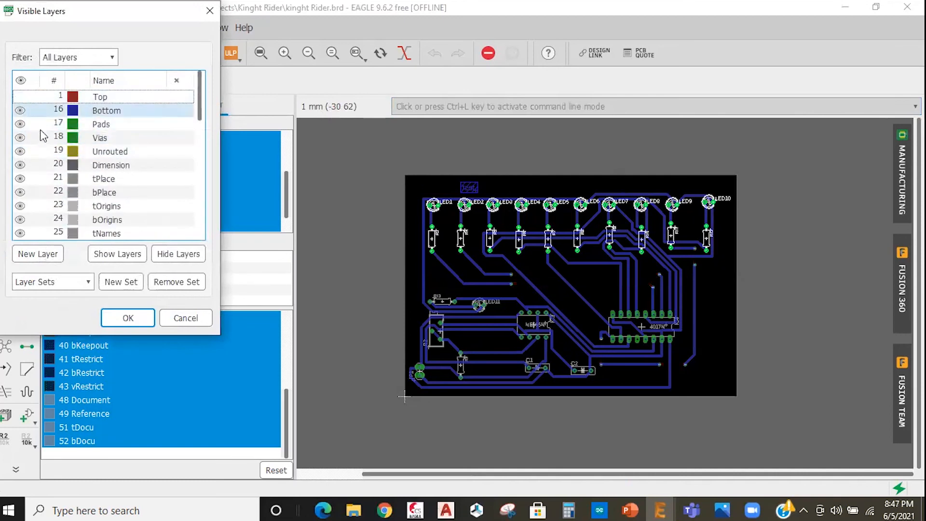
{"action": "left_click", "coordinate": [20, 151]}
{"action": "left_click", "coordinate": [20, 179]}
{"action": "left_click", "coordinate": [20, 192]}
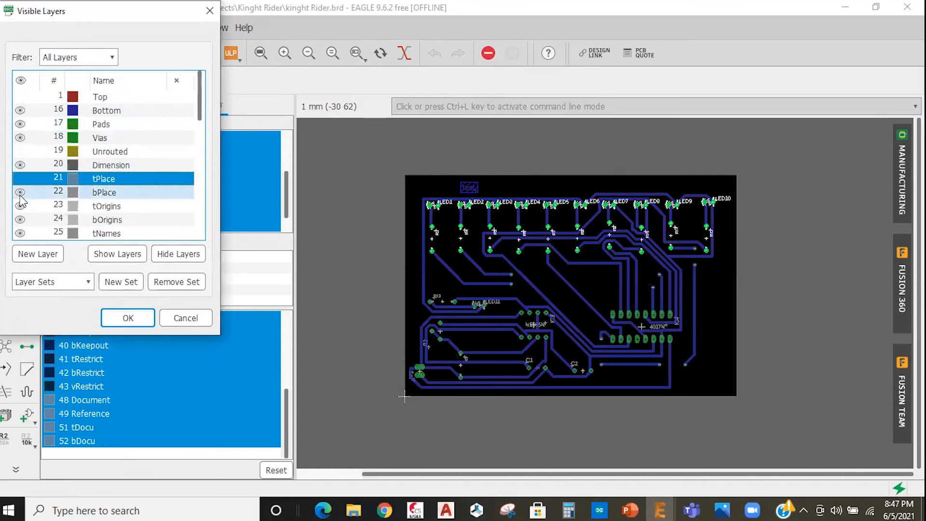
{"action": "left_click", "coordinate": [20, 206]}
{"action": "left_click", "coordinate": [20, 219]}
Hide the part name and value layers tNames, bNames, tValues and bValues
{"action": "scroll", "coordinate": [22, 213], "scroll_direction": "down", "scroll_amount": 2}
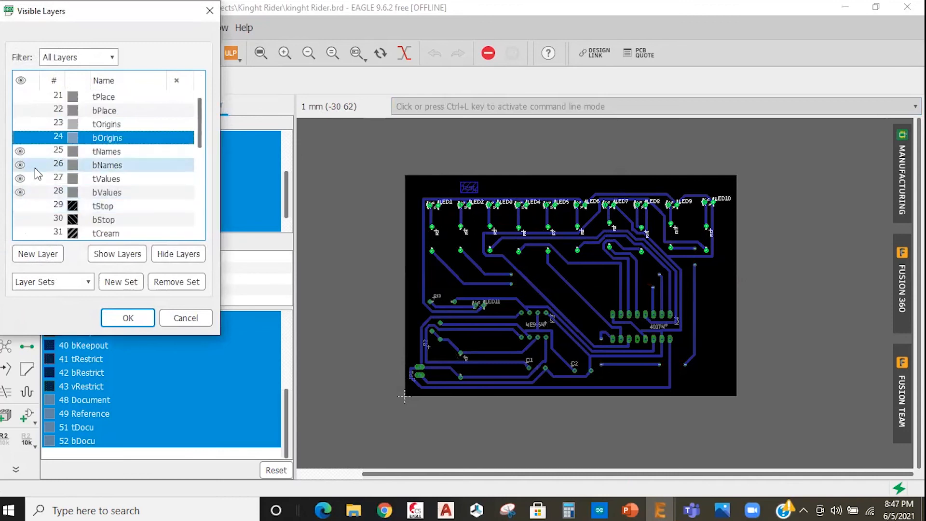
{"action": "left_click", "coordinate": [20, 151]}
{"action": "left_click", "coordinate": [20, 165]}
{"action": "left_click", "coordinate": [20, 179]}
{"action": "left_click", "coordinate": [19, 192]}
Hide the tKeepout, bKeepout, tRestrict and bRestrict layers
{"action": "scroll", "coordinate": [155, 137], "scroll_direction": "down", "scroll_amount": 2}
{"action": "scroll", "coordinate": [155, 137], "scroll_direction": "down", "scroll_amount": 4}
{"action": "scroll", "coordinate": [149, 133], "scroll_direction": "up", "scroll_amount": 3}
{"action": "left_click", "coordinate": [20, 192]}
{"action": "left_click", "coordinate": [20, 206]}
{"action": "left_click", "coordinate": [20, 220]}
{"action": "left_click", "coordinate": [20, 233]}
Hide the vRestrict, Document, Reference, tDocu and bDocu layers and apply the layer visibility settings
{"action": "scroll", "coordinate": [22, 203], "scroll_direction": "down", "scroll_amount": 3}
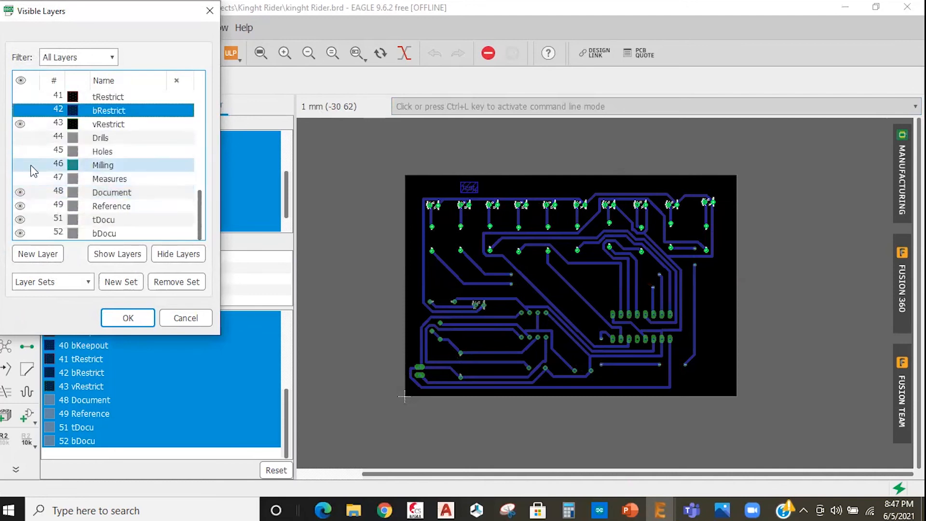
{"action": "left_click", "coordinate": [19, 124]}
{"action": "left_click", "coordinate": [19, 192]}
{"action": "left_click", "coordinate": [20, 206]}
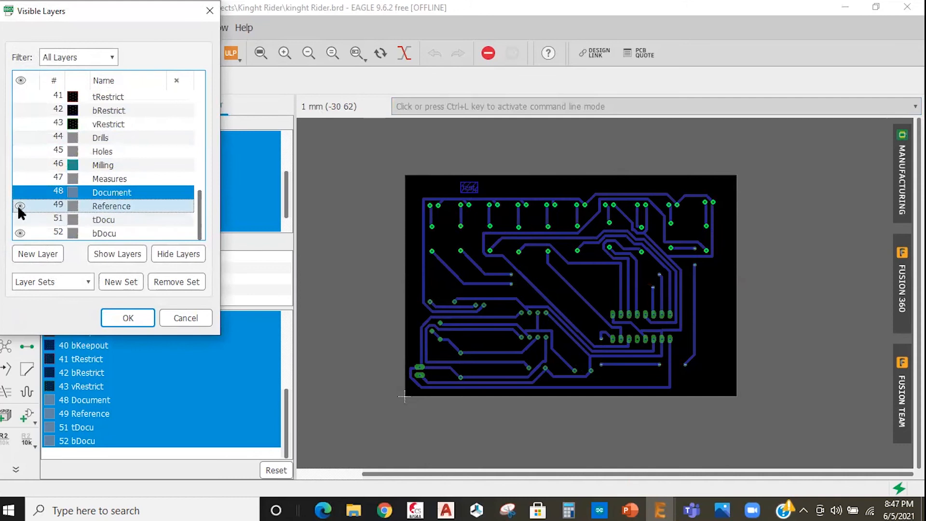
{"action": "left_click", "coordinate": [20, 220]}
{"action": "left_click", "coordinate": [20, 233]}
{"action": "left_click", "coordinate": [147, 314]}
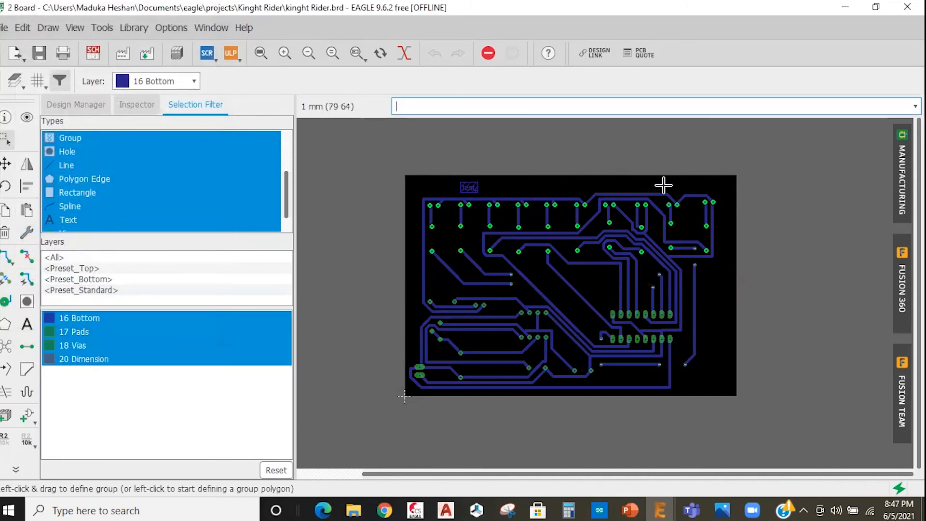
Print the bottom copper layout to the kinght Rider PDF in solid black on A4 portrait at scale factor 1
{"action": "left_click", "coordinate": [4, 27]}
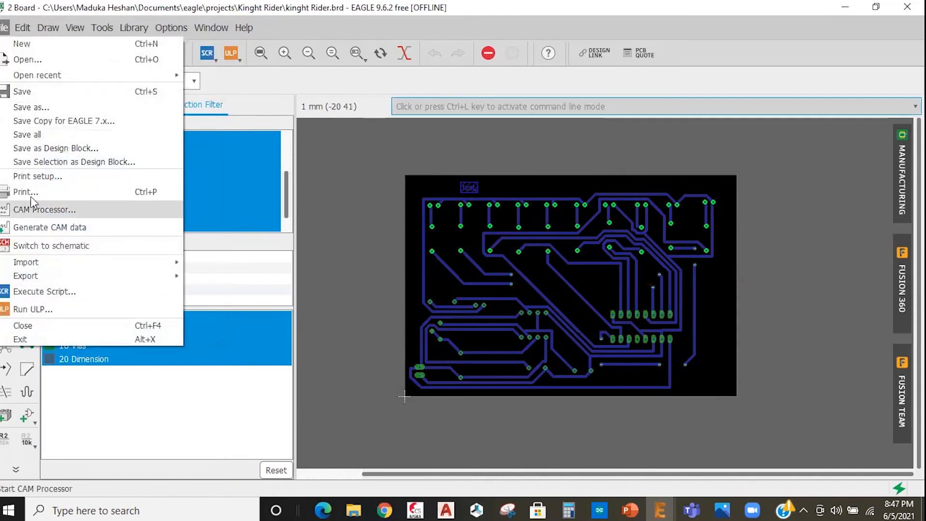
{"action": "left_click", "coordinate": [47, 212]}
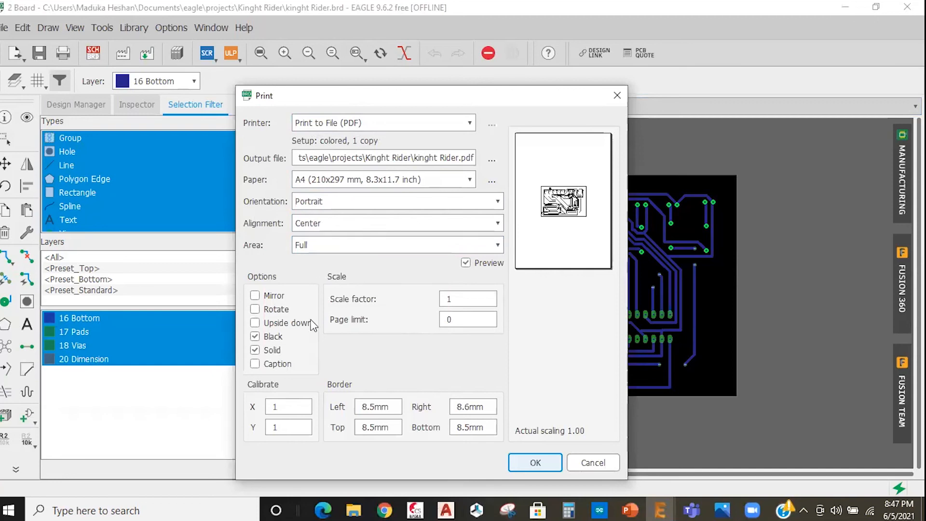
{"action": "left_click", "coordinate": [534, 464]}
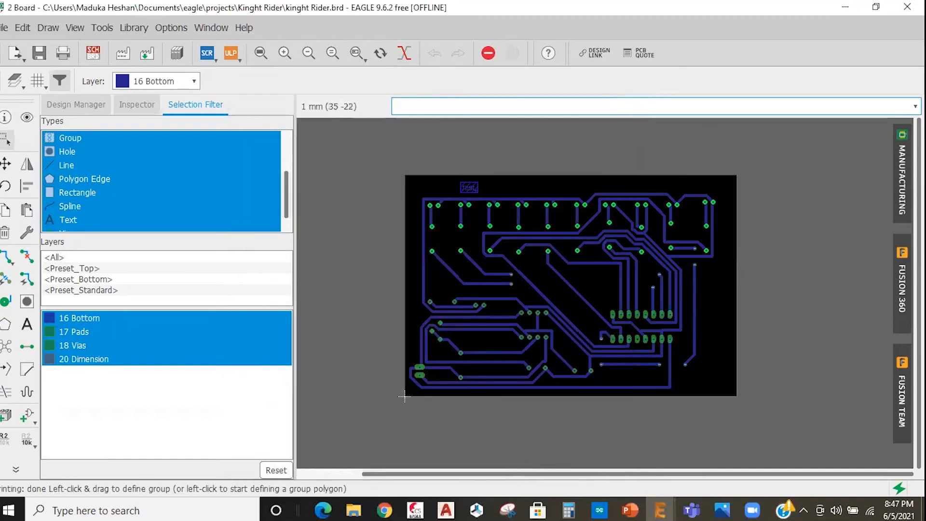
Reopen the board's print settings to check where the PDF output file is saved
{"action": "left_click", "coordinate": [353, 511]}
{"action": "left_click", "coordinate": [4, 28]}
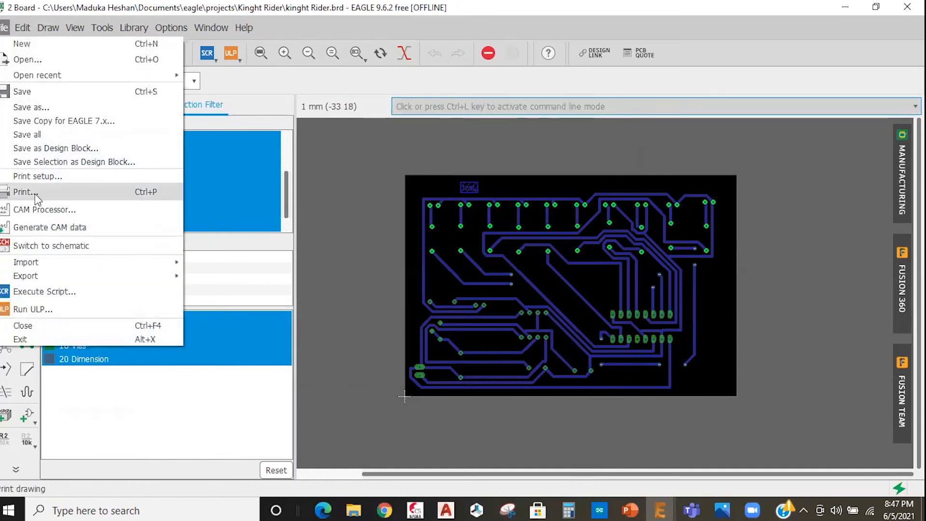
{"action": "left_click", "coordinate": [224, 176]}
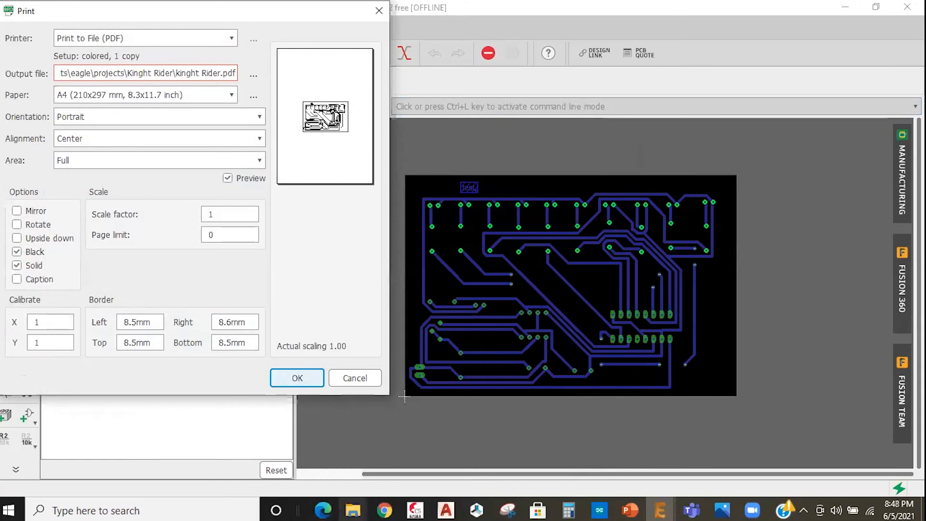
Browse to the Kinght Rider folder in the eagle projects, select the printed PDF, and close the Print dialog without printing again
{"action": "left_click", "coordinate": [354, 510]}
{"action": "left_click", "coordinate": [235, 437]}
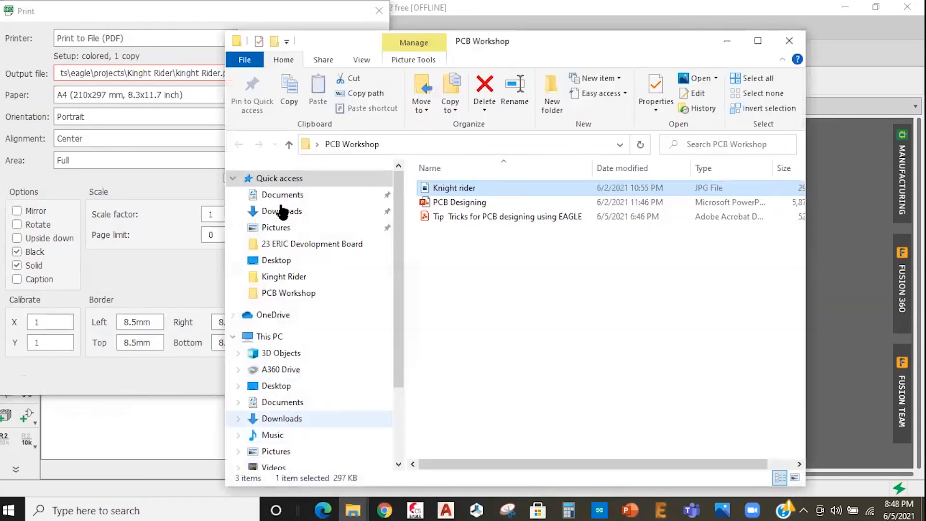
{"action": "left_click", "coordinate": [282, 194]}
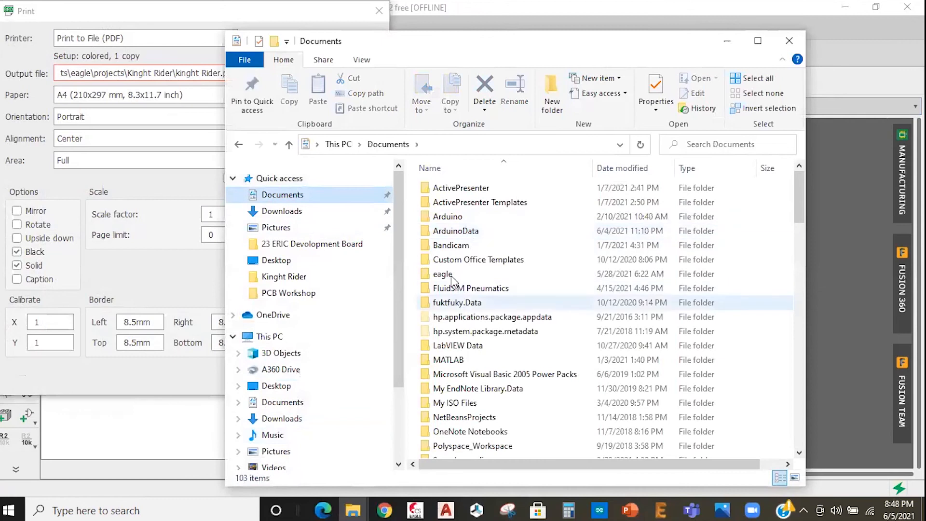
{"action": "double_click", "coordinate": [449, 273]}
{"action": "double_click", "coordinate": [453, 274]}
{"action": "double_click", "coordinate": [456, 189]}
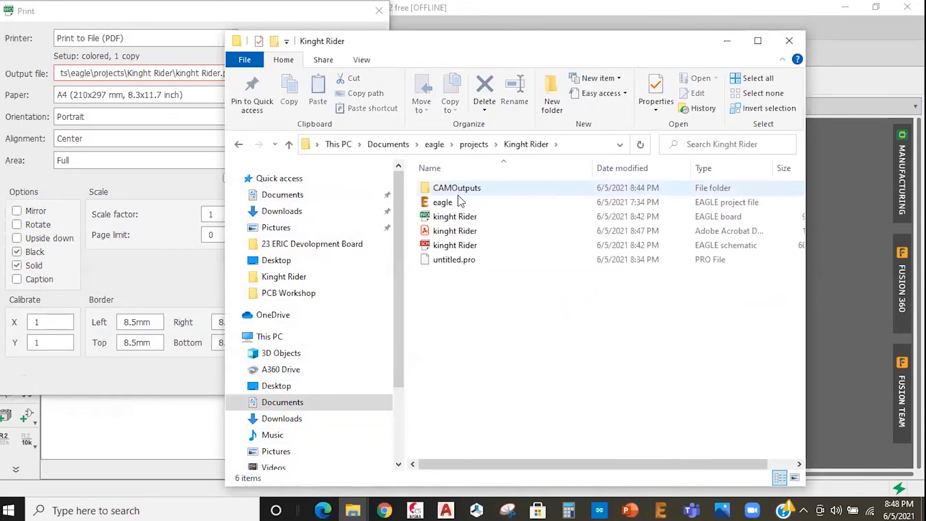
{"action": "left_click", "coordinate": [451, 235]}
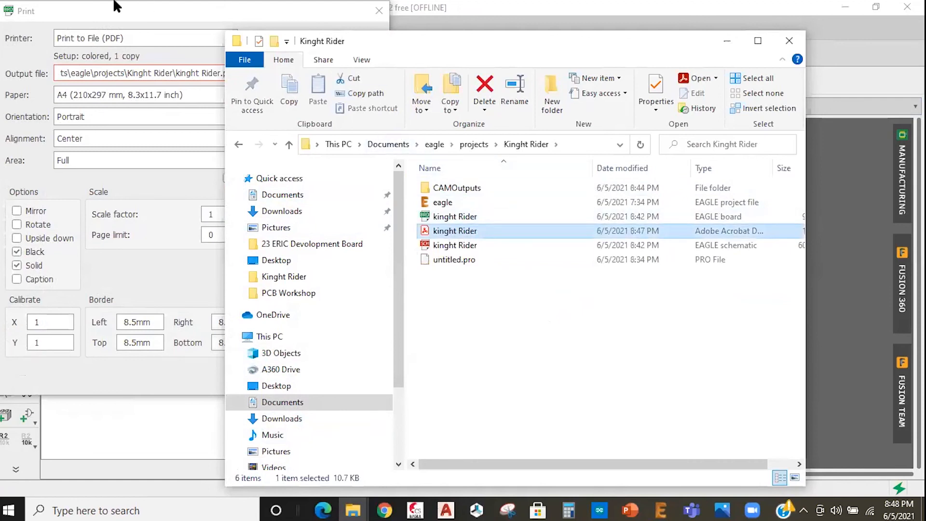
{"action": "left_click", "coordinate": [102, 12]}
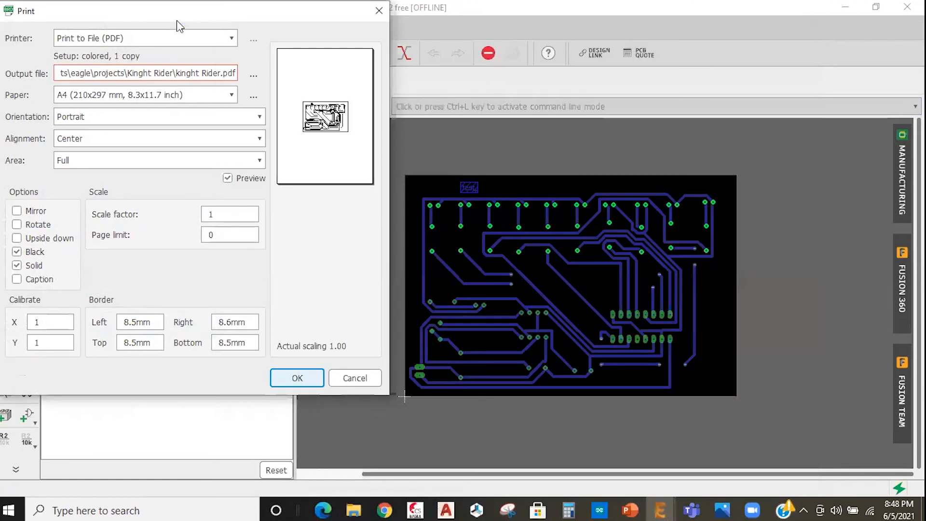
{"action": "left_click_drag", "start_coordinate": [176, 20], "coordinate": [159, 103]}
{"action": "left_click", "coordinate": [362, 94]}
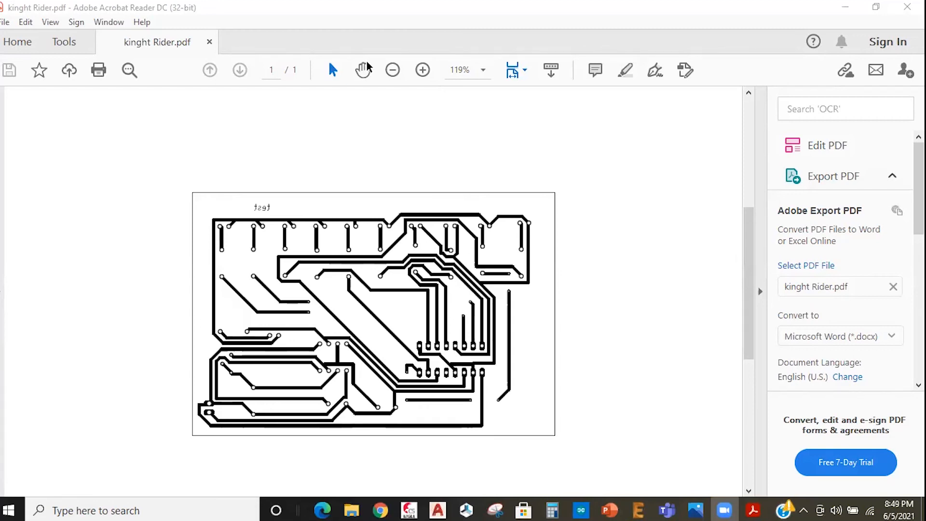
Switch from the printed PDF to the EAGLE board and view its linked schematic
{"action": "mouse_move", "coordinate": [636, 508]}
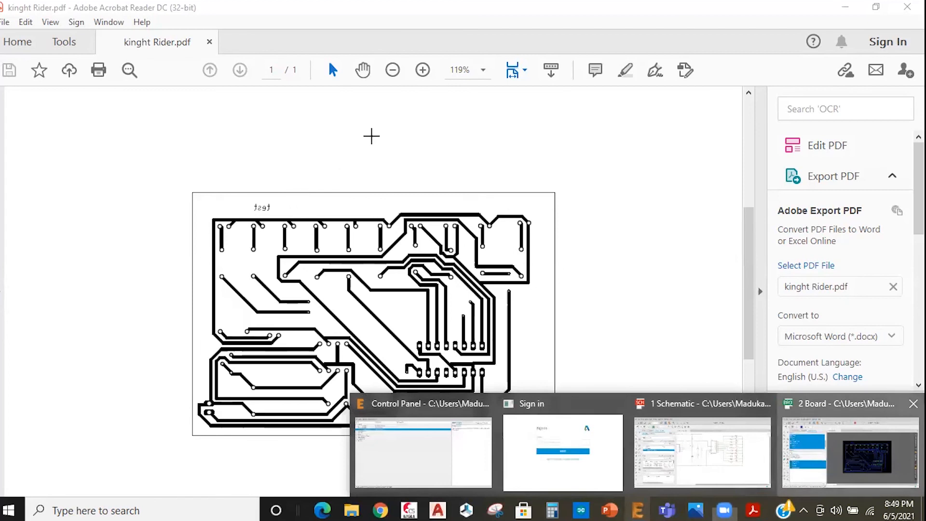
{"action": "left_click", "coordinate": [853, 467]}
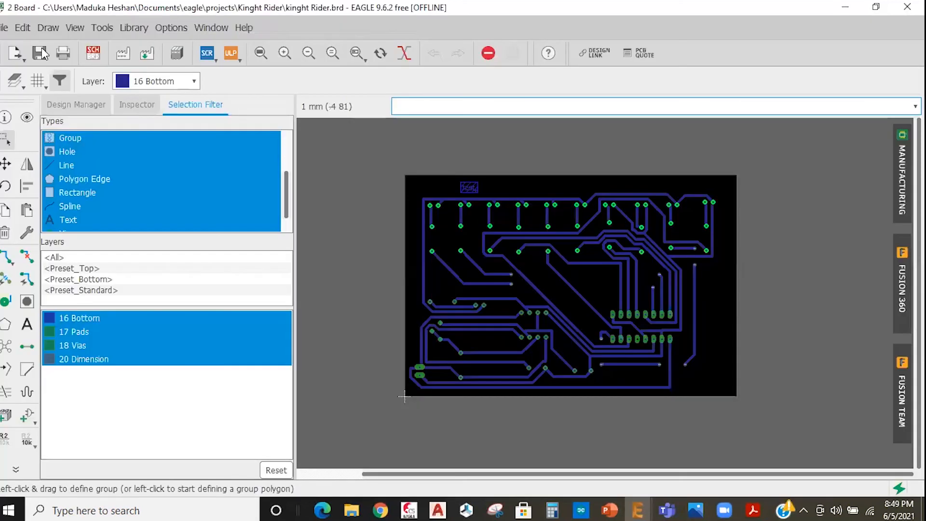
{"action": "left_click", "coordinate": [93, 53]}
{"action": "left_click", "coordinate": [393, 231]}
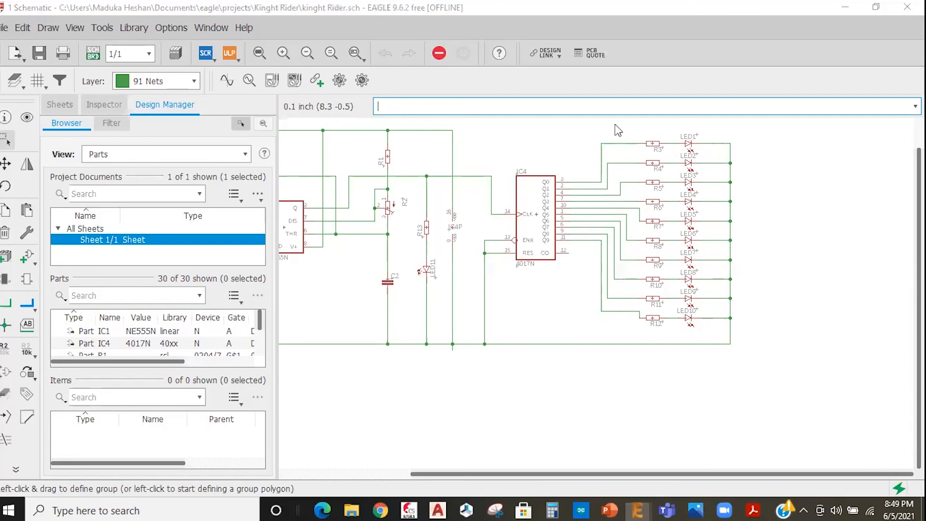
Return to the board and close the CAM Processor, discarding the changes to the CAM job
{"action": "left_click", "coordinate": [94, 57]}
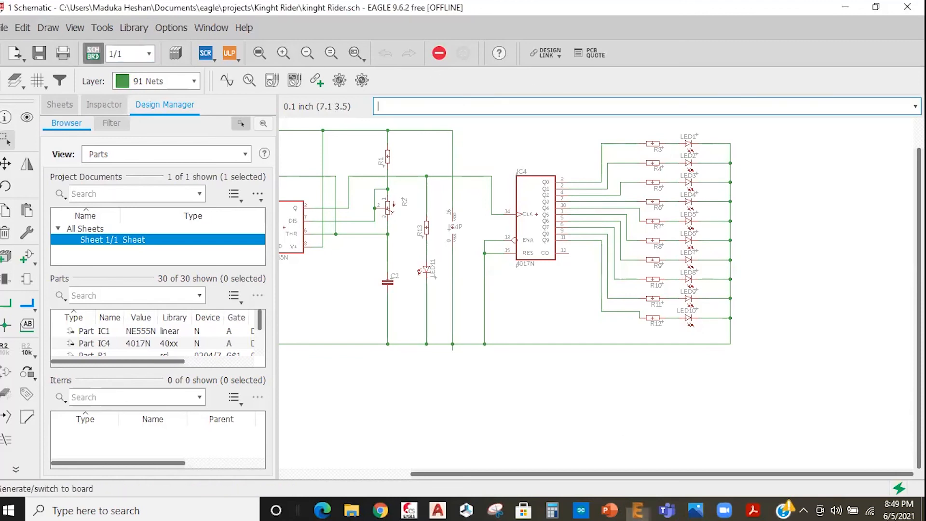
{"action": "left_click", "coordinate": [902, 178]}
{"action": "left_click", "coordinate": [854, 439]}
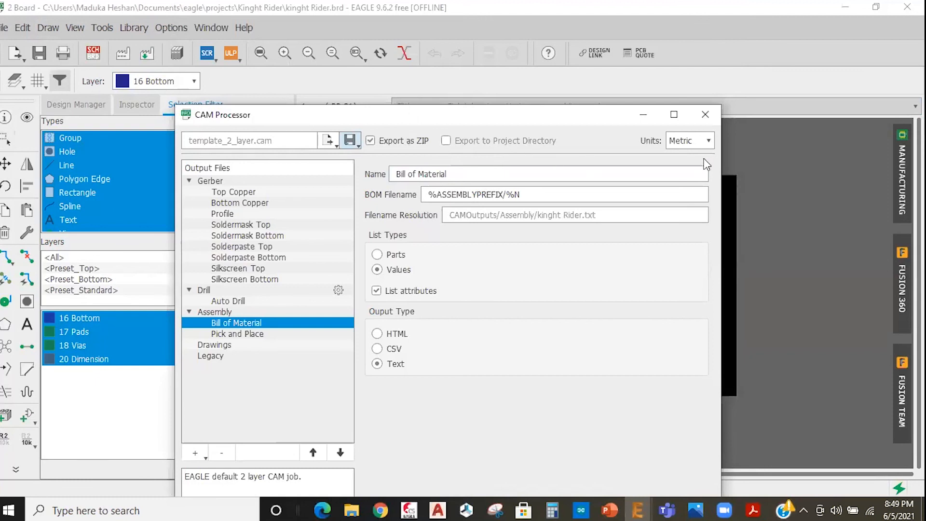
{"action": "left_click", "coordinate": [705, 116]}
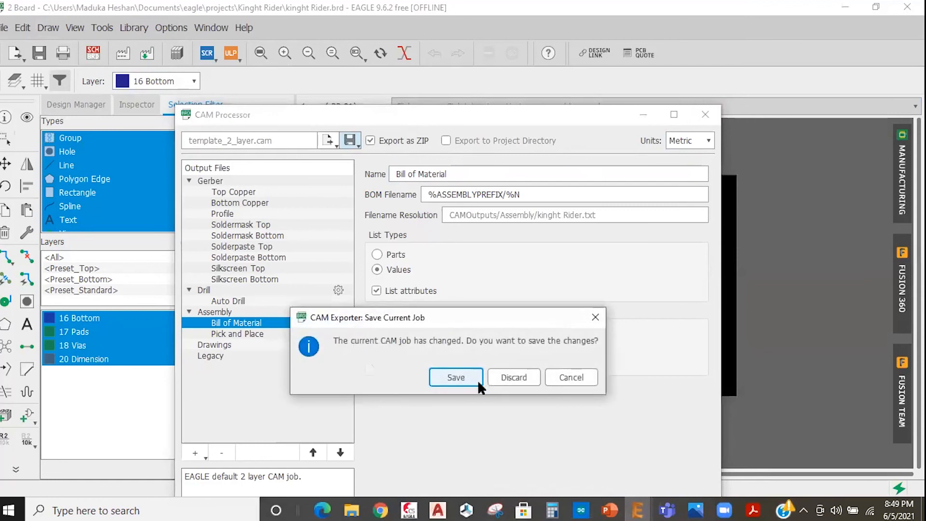
{"action": "left_click", "coordinate": [513, 377]}
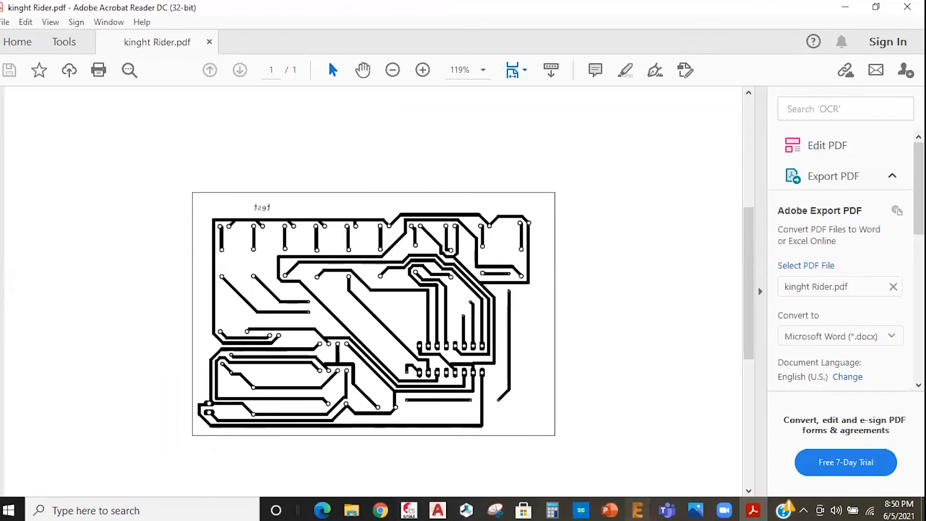
{"action": "mouse_move", "coordinate": [637, 510]}
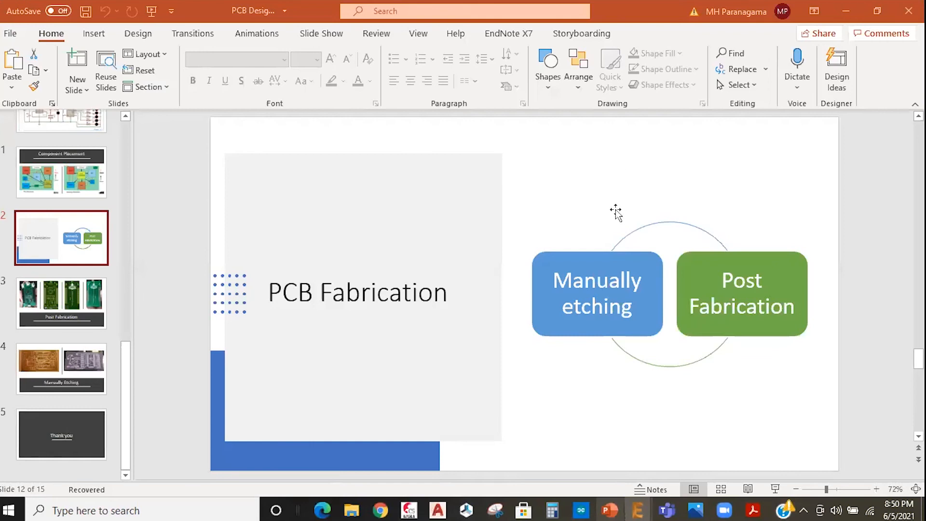
Review the Manually Etching and Post Fabrication slides, return to the PCB Fabrication slide, and switch to the EAGLE board
{"action": "scroll", "coordinate": [344, 236], "scroll_direction": "down", "scroll_amount": 2}
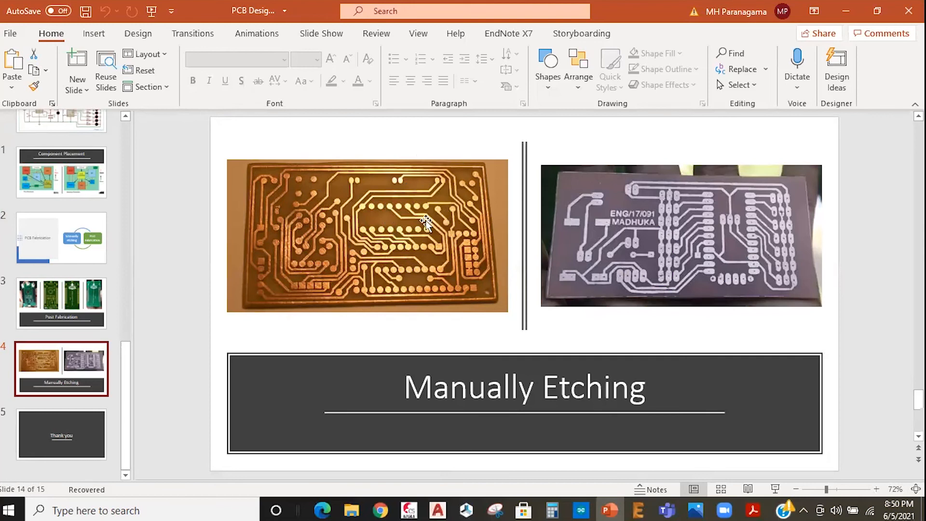
{"action": "left_click", "coordinate": [82, 303]}
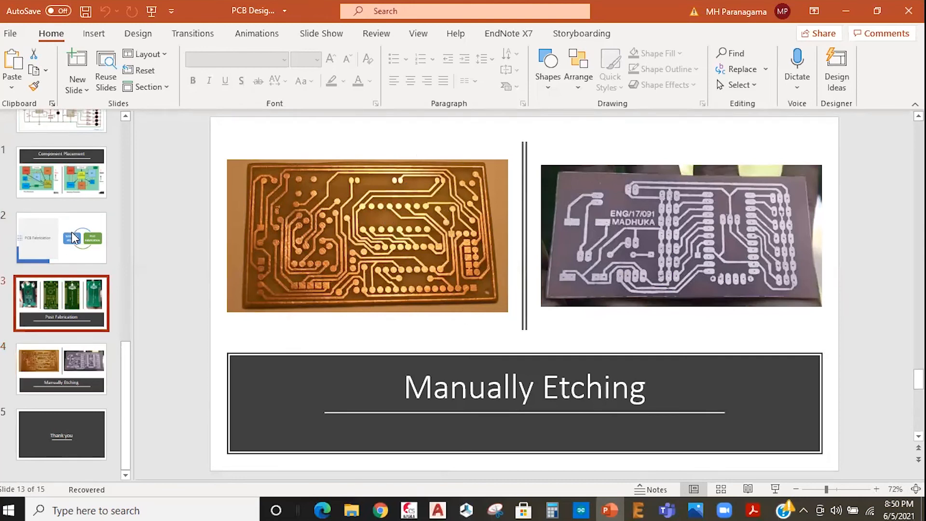
{"action": "left_click", "coordinate": [72, 232]}
{"action": "left_click", "coordinate": [66, 285]}
{"action": "left_click", "coordinate": [77, 238]}
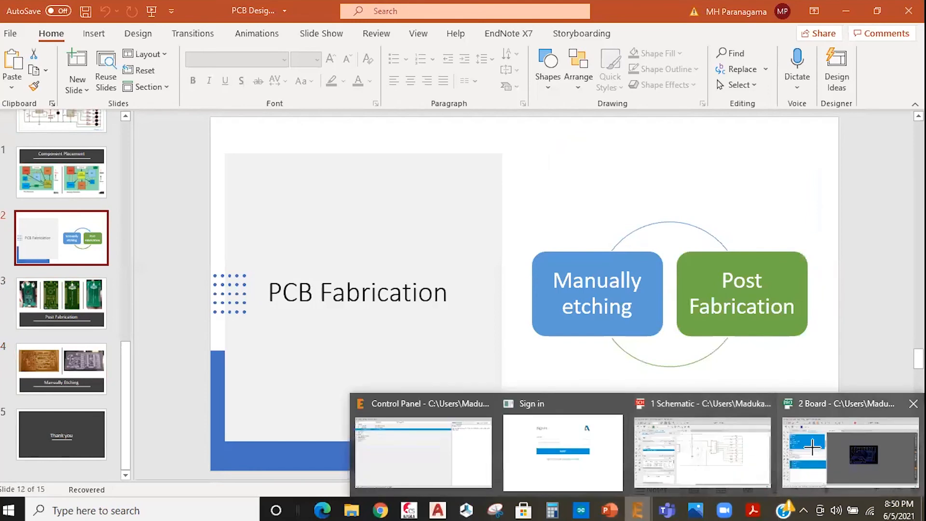
{"action": "left_click", "coordinate": [808, 444]}
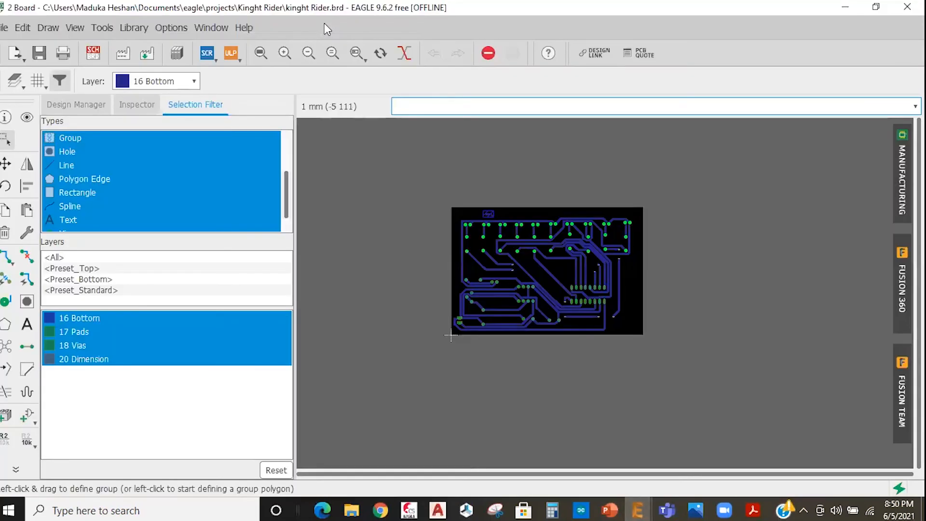
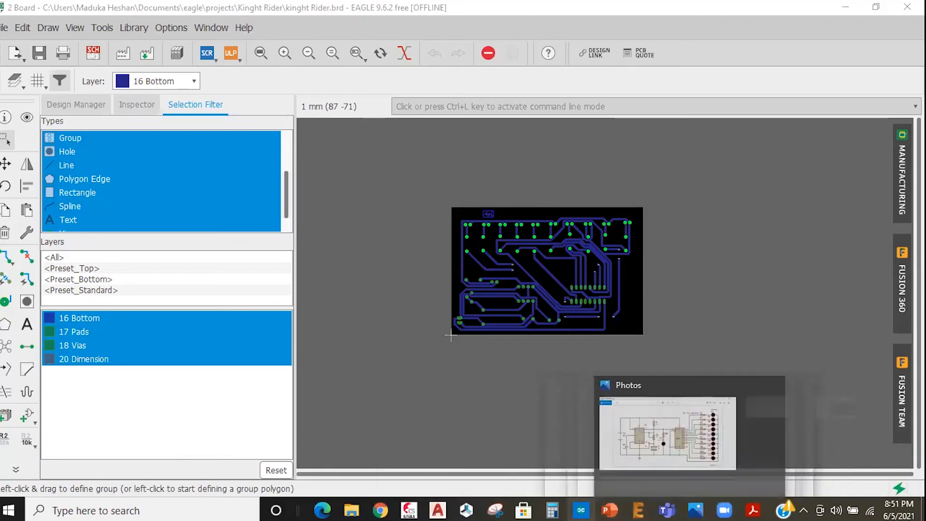
Switch to the PowerPoint presentation, view the Post Fabrication and Manually Etching slides, and minimize it to return to the board
{"action": "left_click", "coordinate": [610, 511]}
{"action": "left_click", "coordinate": [82, 308]}
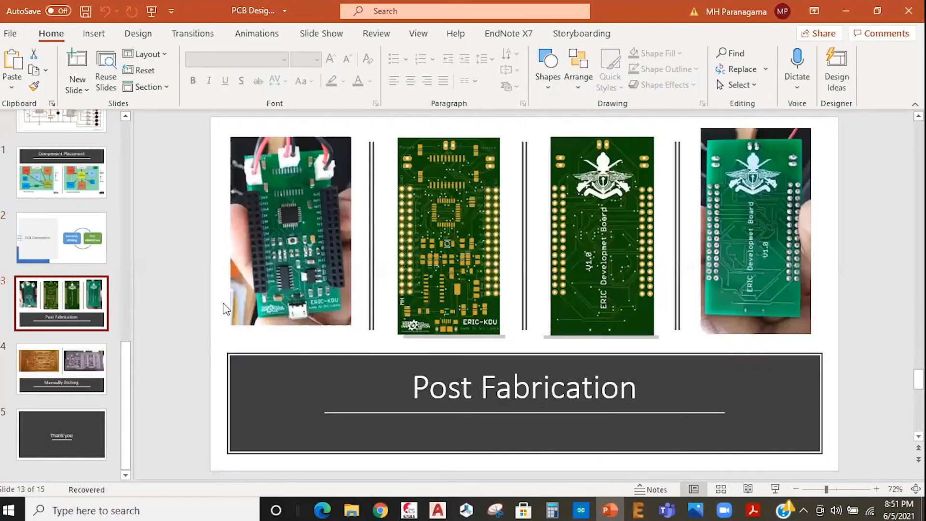
{"action": "left_click", "coordinate": [77, 377]}
{"action": "left_click", "coordinate": [845, 11]}
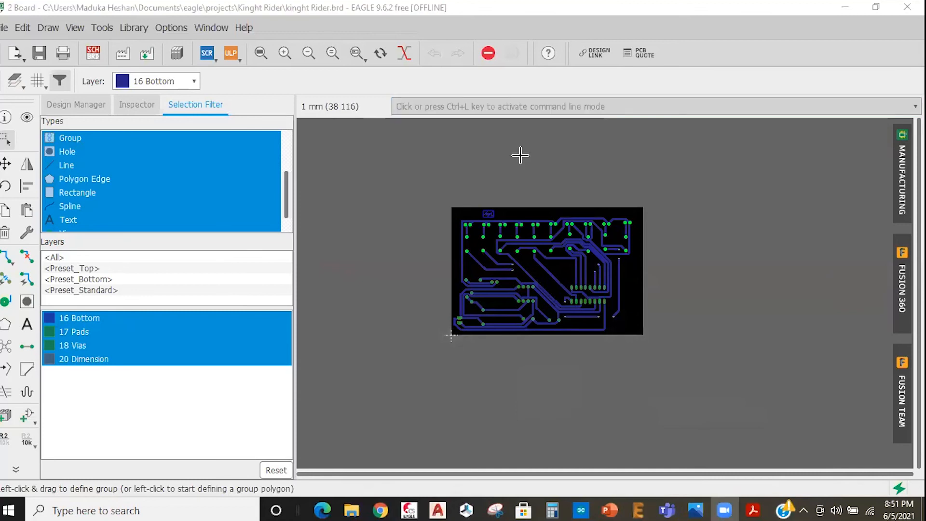
In the board's visible layers, hide the Bottom layer and show tPlace, bPlace and tOrigins to preview the component outlines
{"action": "scroll", "coordinate": [529, 256], "scroll_direction": "up", "scroll_amount": 4}
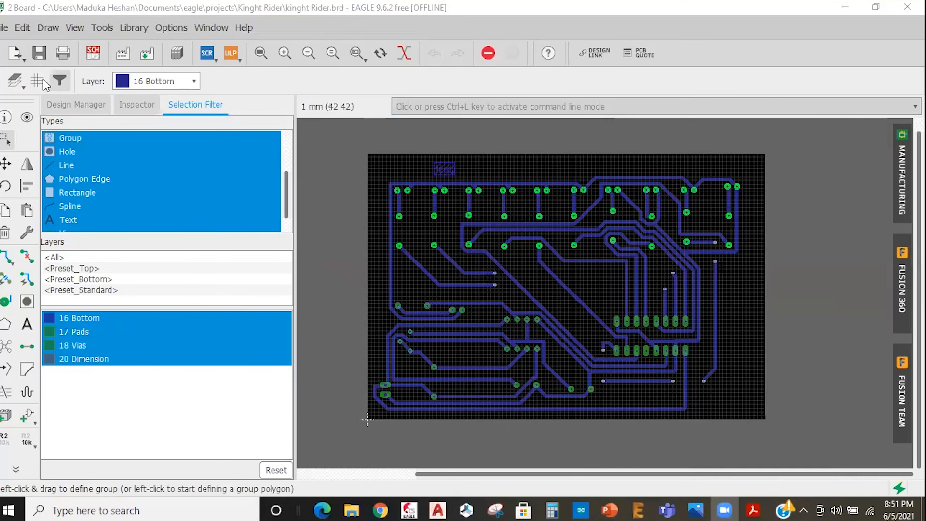
{"action": "left_click", "coordinate": [18, 82]}
{"action": "left_click", "coordinate": [20, 95]}
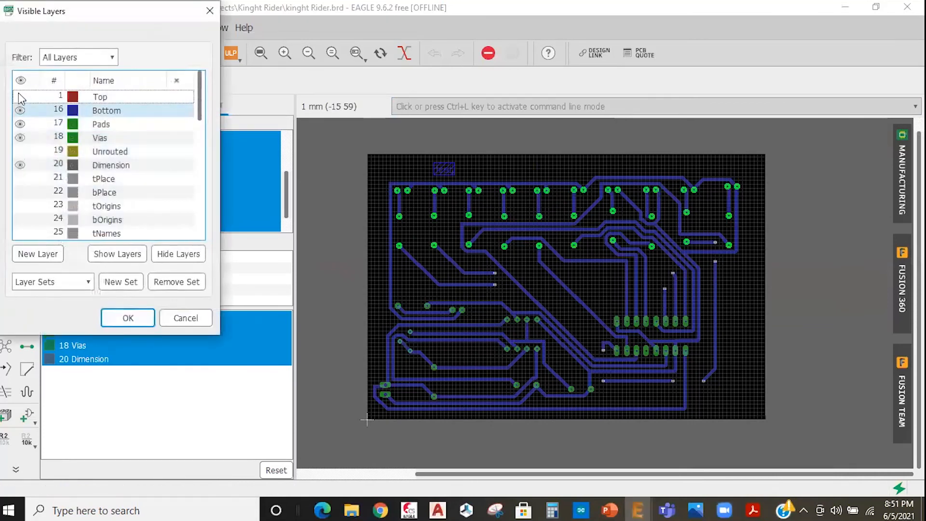
{"action": "left_click", "coordinate": [20, 96]}
{"action": "left_click", "coordinate": [20, 110]}
{"action": "left_click", "coordinate": [25, 181]}
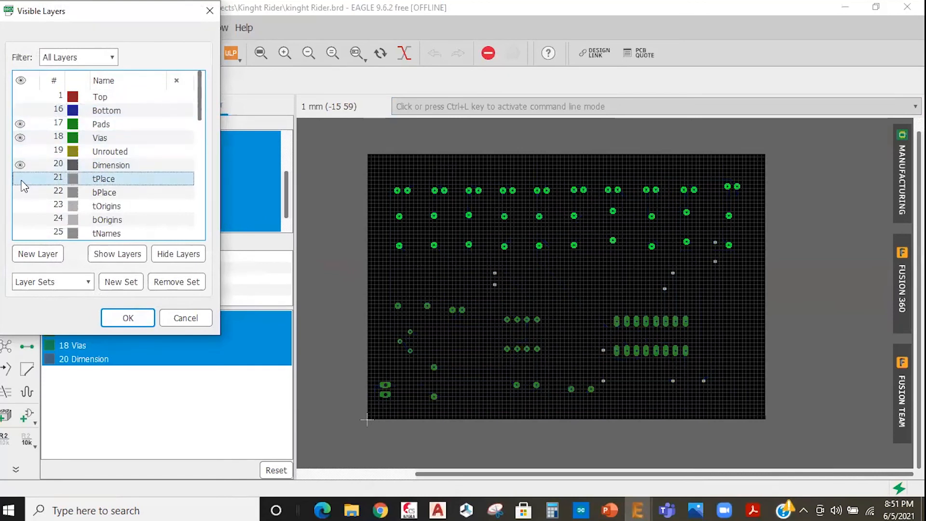
{"action": "left_click", "coordinate": [21, 193]}
{"action": "left_click", "coordinate": [22, 206]}
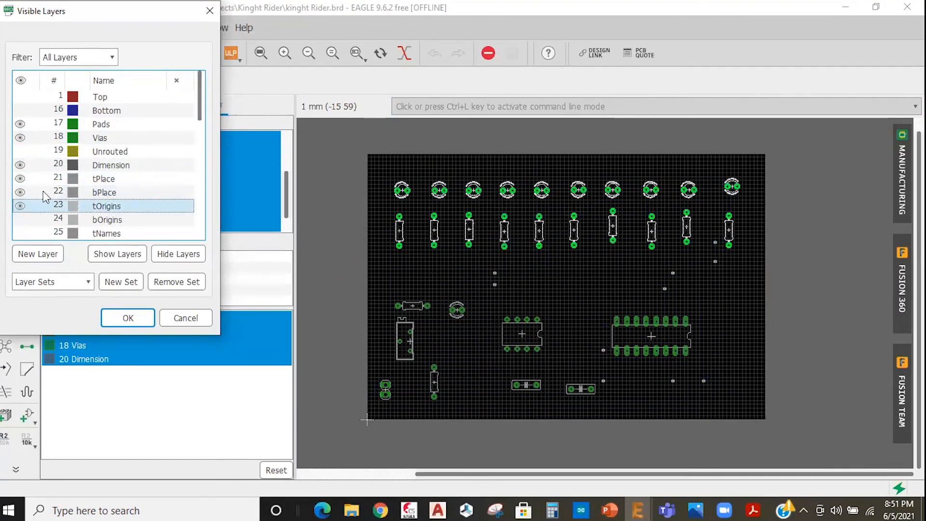
Preview the bNames, tValues and bValues layers, hide them and tOrigins again, and discard the layer visibility changes
{"action": "scroll", "coordinate": [24, 208], "scroll_direction": "down", "scroll_amount": 1}
{"action": "left_click", "coordinate": [28, 207]}
{"action": "left_click", "coordinate": [31, 219]}
{"action": "left_click", "coordinate": [30, 233]}
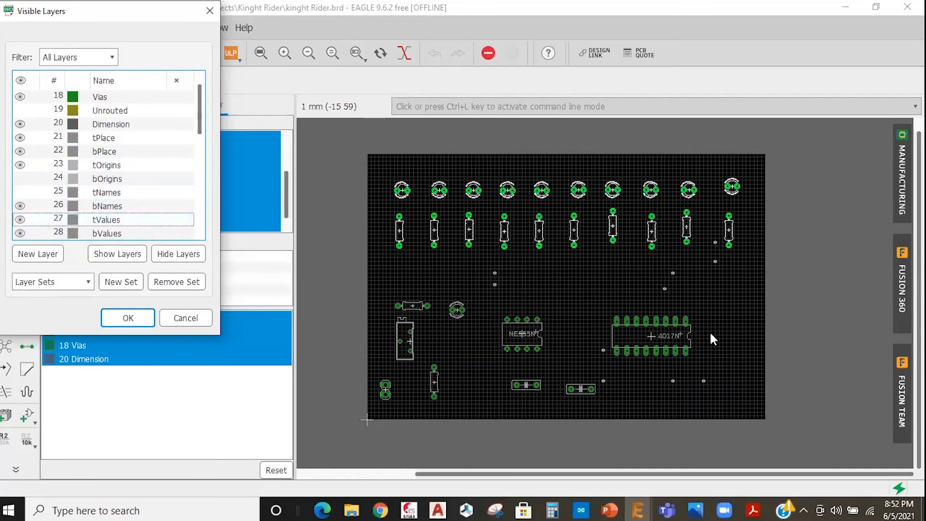
{"action": "left_click", "coordinate": [20, 206]}
{"action": "left_click", "coordinate": [20, 220]}
{"action": "left_click", "coordinate": [20, 233]}
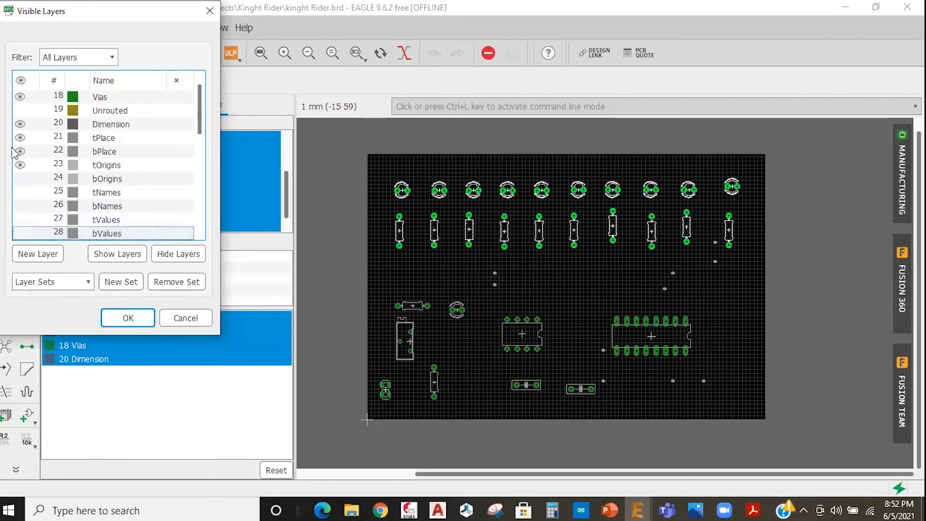
{"action": "left_click", "coordinate": [20, 165]}
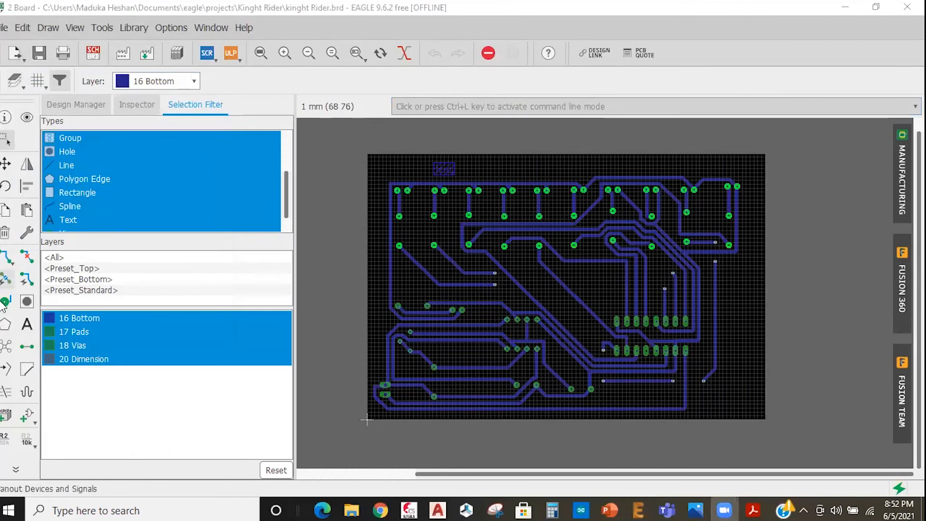
Open the linked schematic, search the part libraries for *Arduino*, and close the ADD dialog without placing a part
{"action": "left_click", "coordinate": [94, 54]}
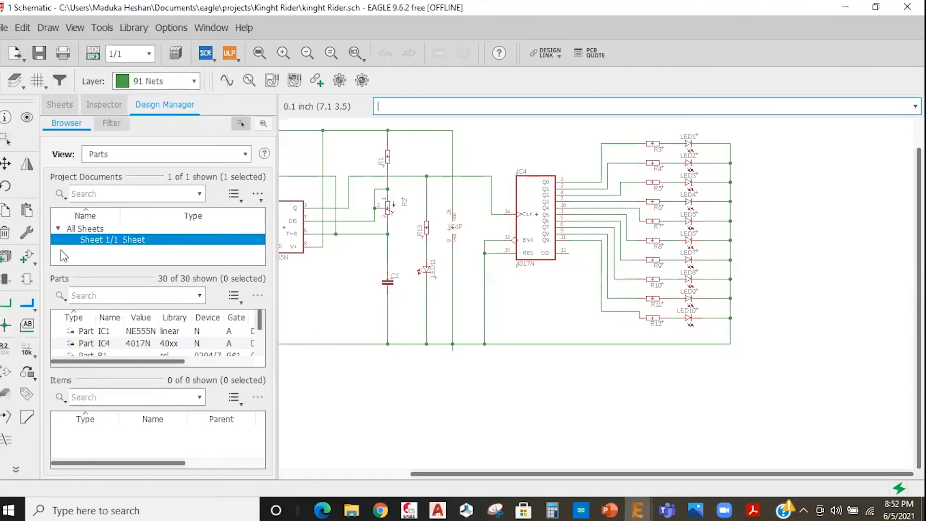
{"action": "left_click", "coordinate": [26, 256]}
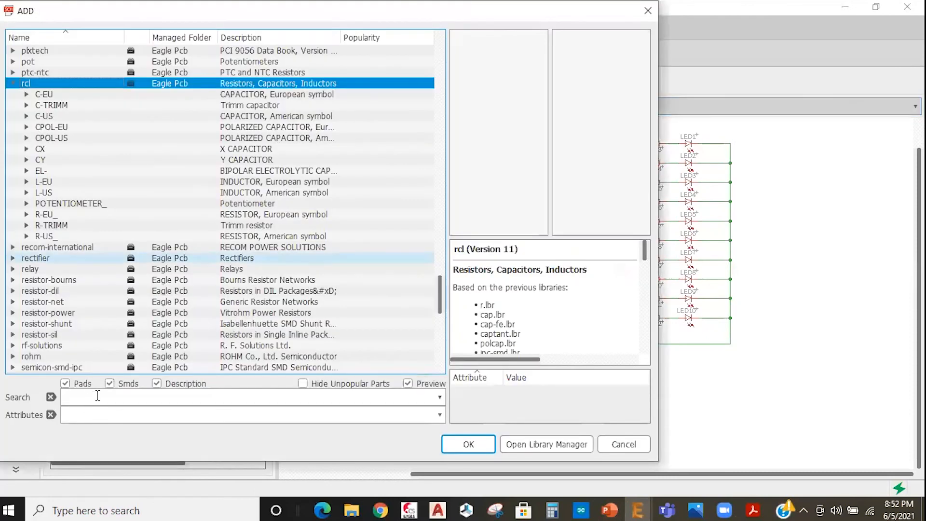
{"action": "type", "text": "4017"}
{"action": "key", "text": "Return"}
{"action": "type", "text": "Ardun"}
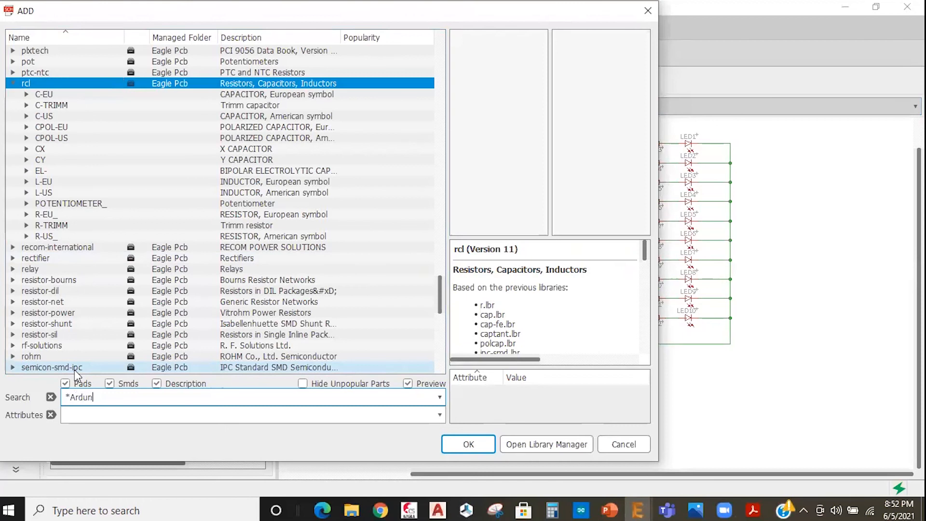
{"action": "key", "text": "BackSpace"}
{"action": "type", "text": "ino*"}
{"action": "key", "text": "Return"}
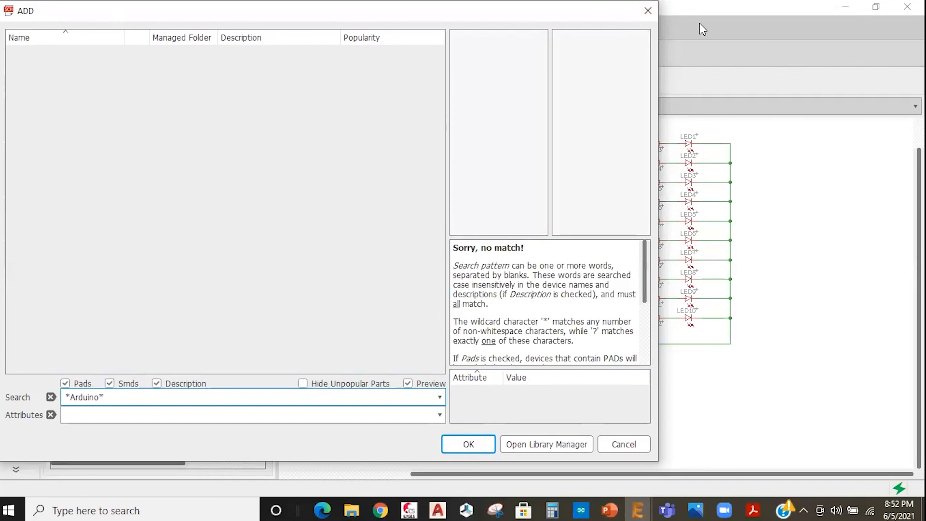
{"action": "key", "text": "Escape"}
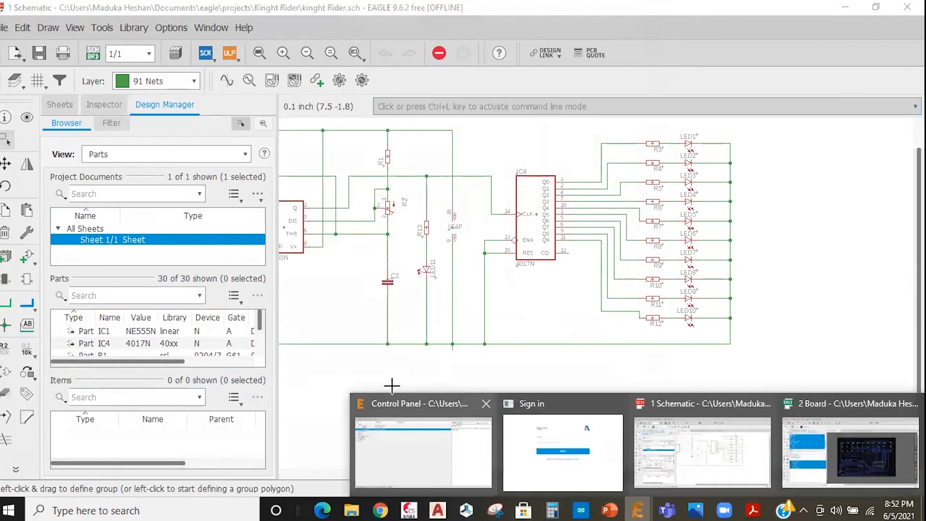
Close the leftover kinght Rider.pdf, Microsoft Teams and Adobe Acrobat Reader windows and return to the board
{"action": "left_click", "coordinate": [408, 507]}
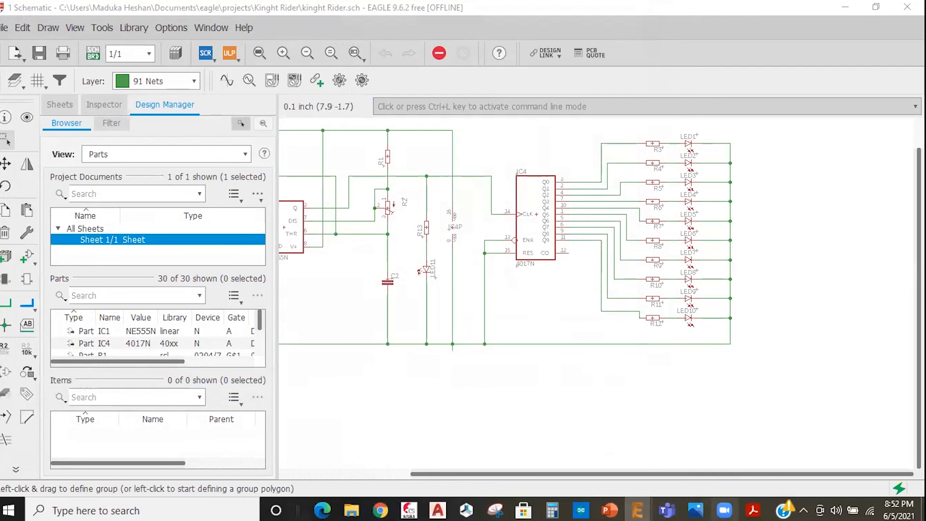
{"action": "mouse_move", "coordinate": [753, 510]}
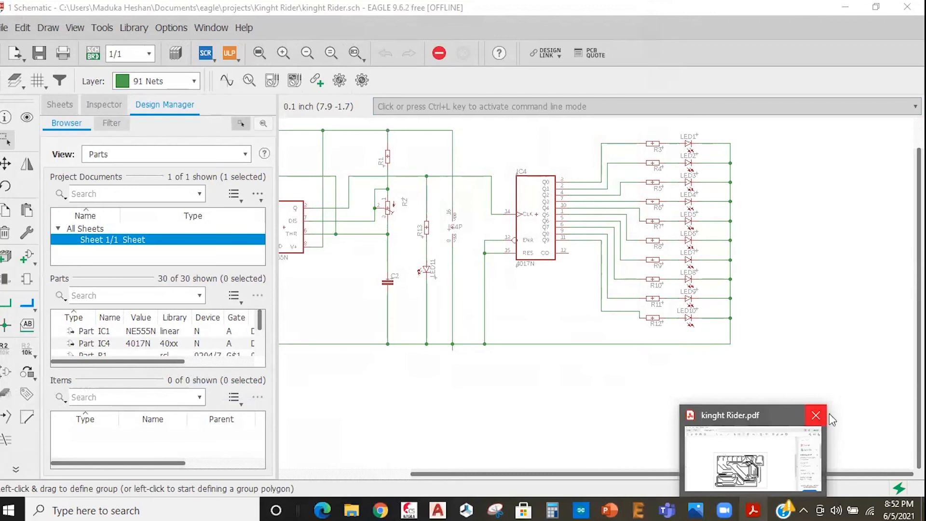
{"action": "scroll", "coordinate": [826, 394], "scroll_direction": "down", "scroll_amount": 2}
{"action": "scroll", "coordinate": [826, 394], "scroll_direction": "down", "scroll_amount": 2}
{"action": "scroll", "coordinate": [781, 358], "scroll_direction": "up", "scroll_amount": 2}
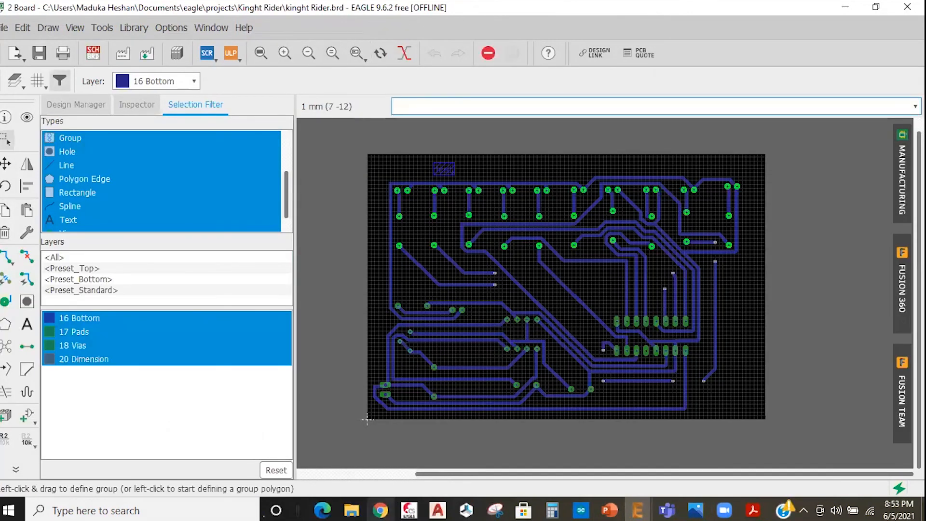
{"action": "mouse_move", "coordinate": [609, 511]}
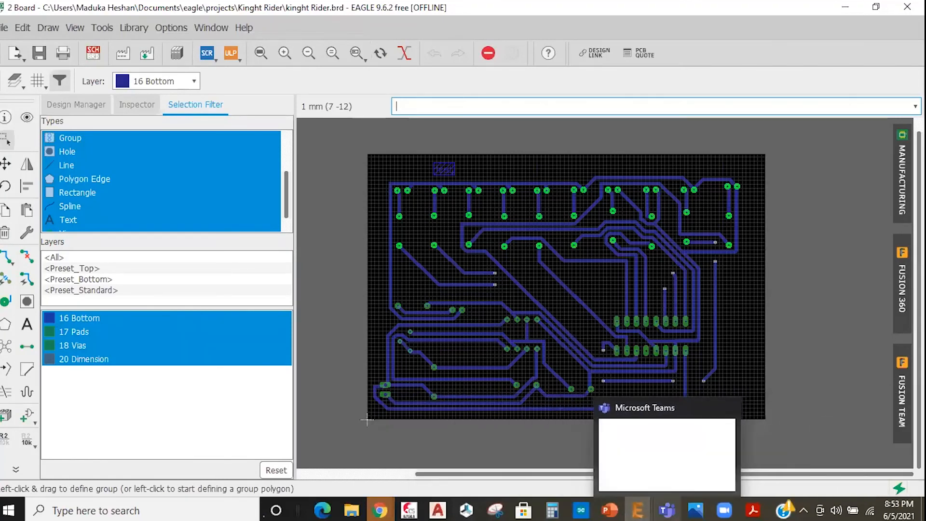
{"action": "left_click", "coordinate": [727, 406]}
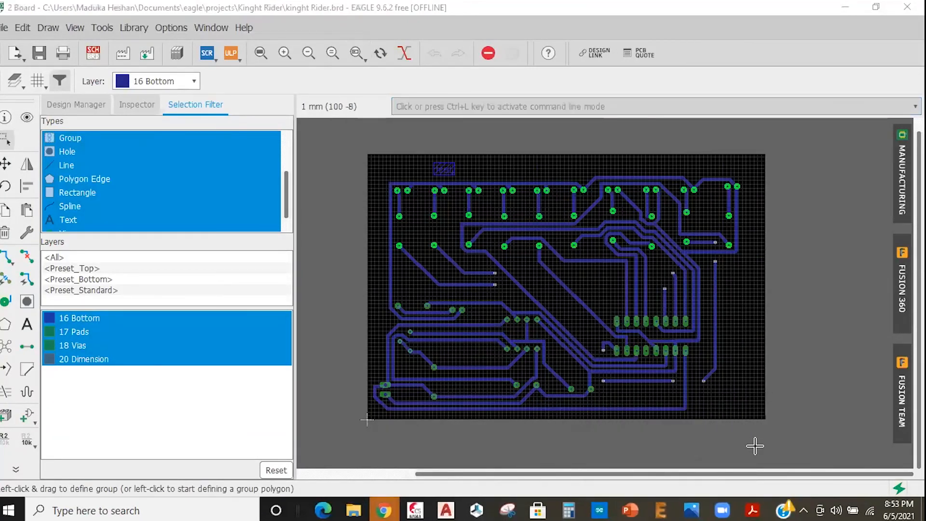
{"action": "left_click", "coordinate": [753, 510]}
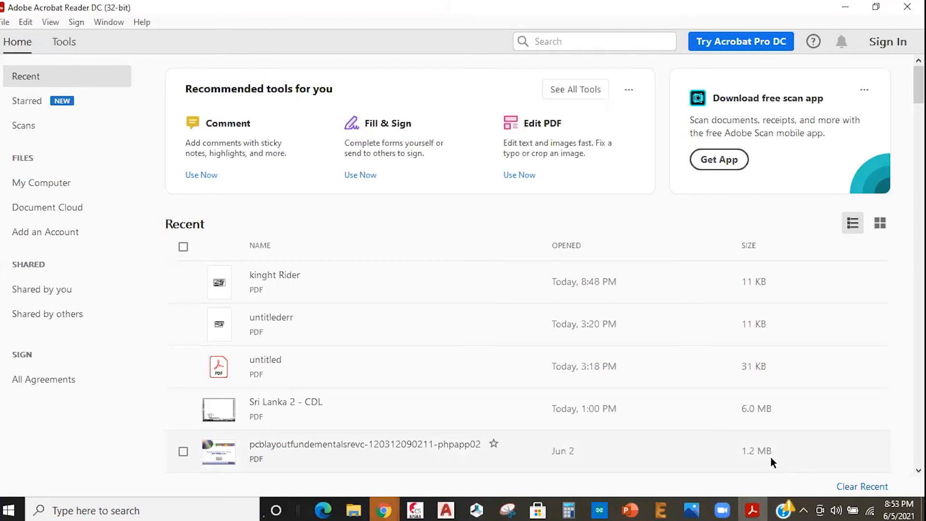
{"action": "left_click", "coordinate": [908, 7]}
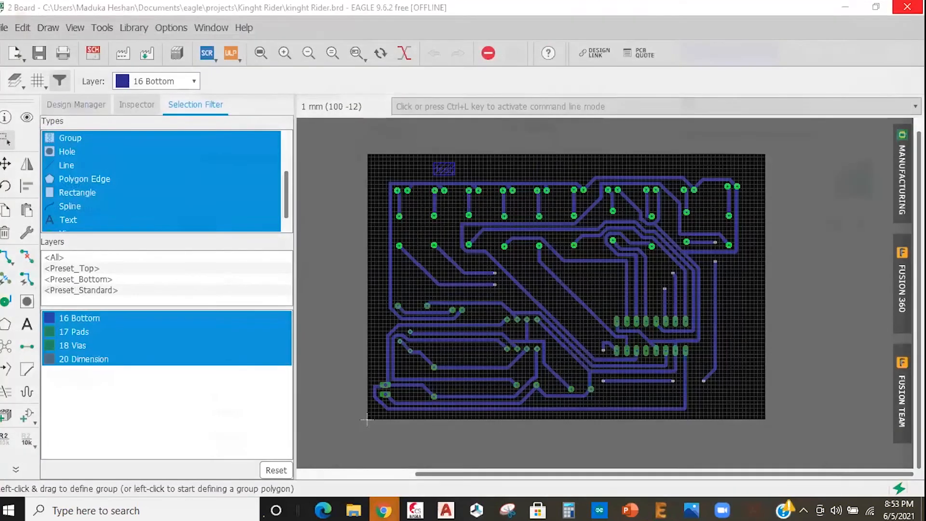
Switch to Chrome and search Google for "arduino eagle library"
{"action": "mouse_move", "coordinate": [391, 510]}
{"action": "left_click", "coordinate": [529, 406]}
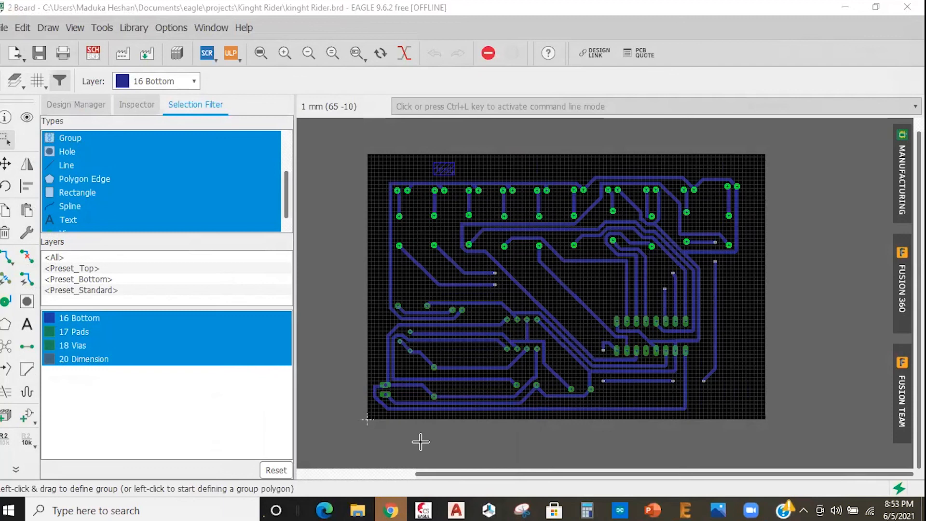
{"action": "mouse_move", "coordinate": [391, 510]}
{"action": "left_click", "coordinate": [406, 418]}
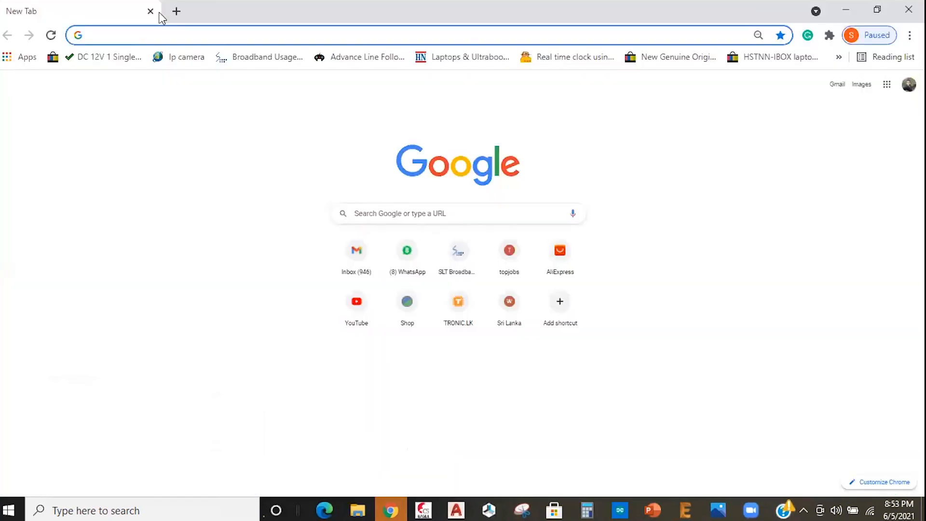
{"action": "type", "text": "A"}
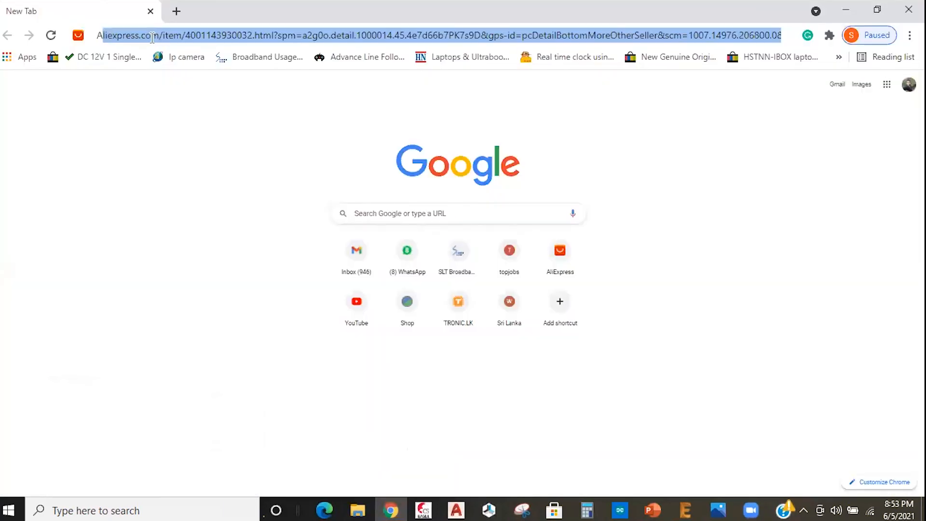
{"action": "type", "text": "rdu"}
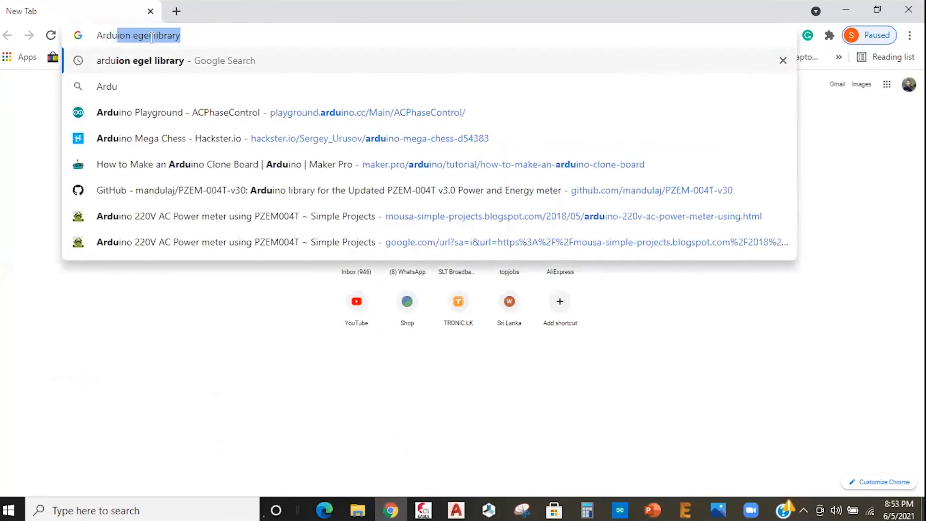
{"action": "type", "text": "ino"}
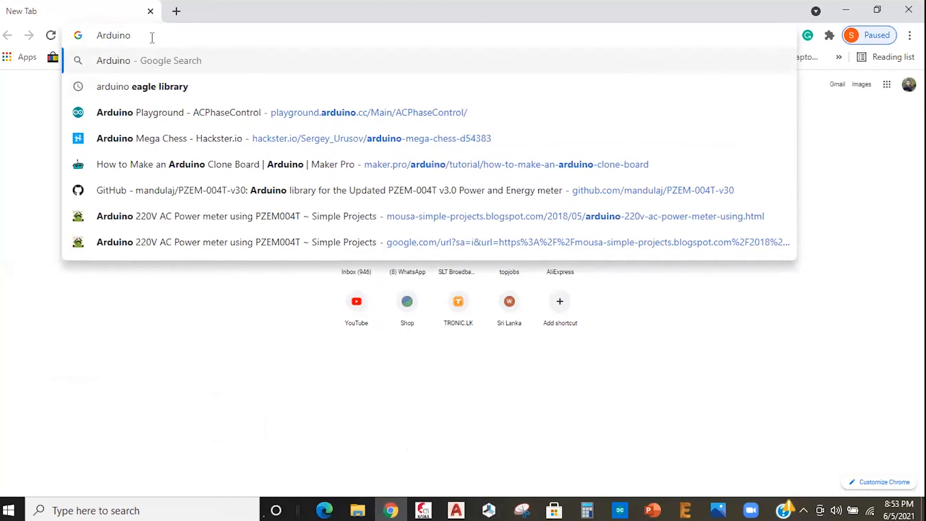
{"action": "key", "text": "Down"}
{"action": "key", "text": "Return"}
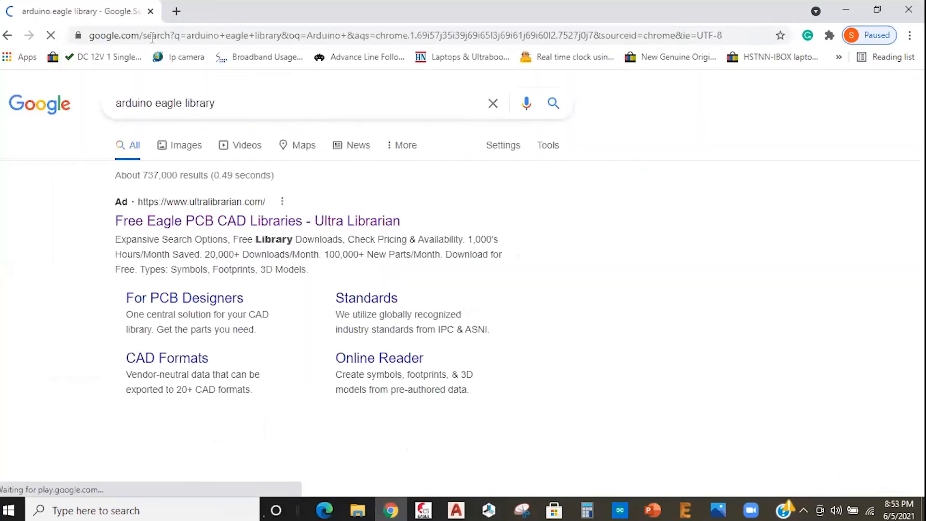
Open the Autodesk Eagle Libraries search result and browse the downloadable Arduino libraries
{"action": "scroll", "coordinate": [237, 211], "scroll_direction": "down", "scroll_amount": 4}
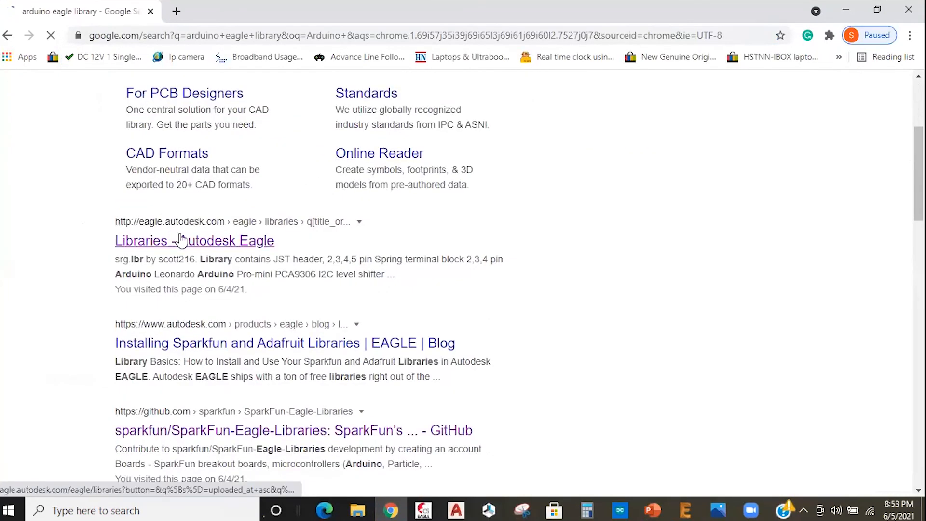
{"action": "left_click", "coordinate": [226, 241]}
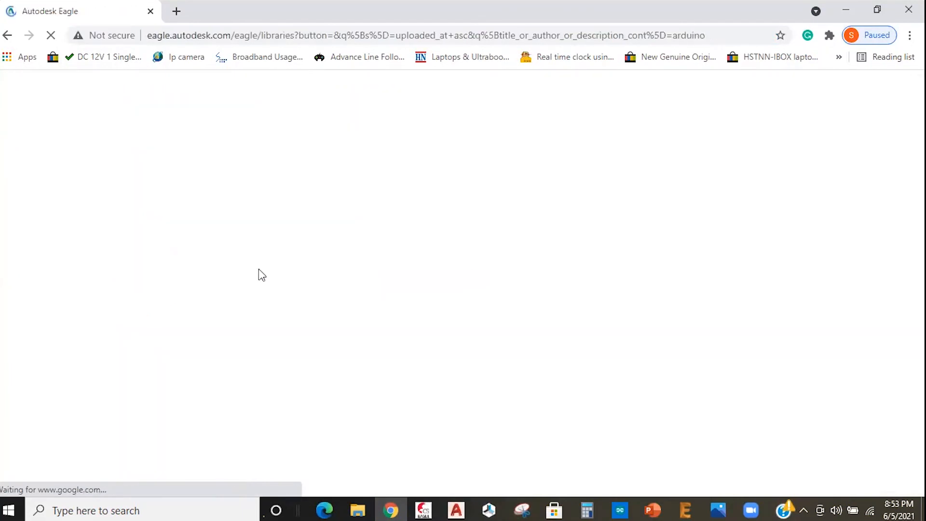
{"action": "scroll", "coordinate": [285, 289], "scroll_direction": "down", "scroll_amount": 3}
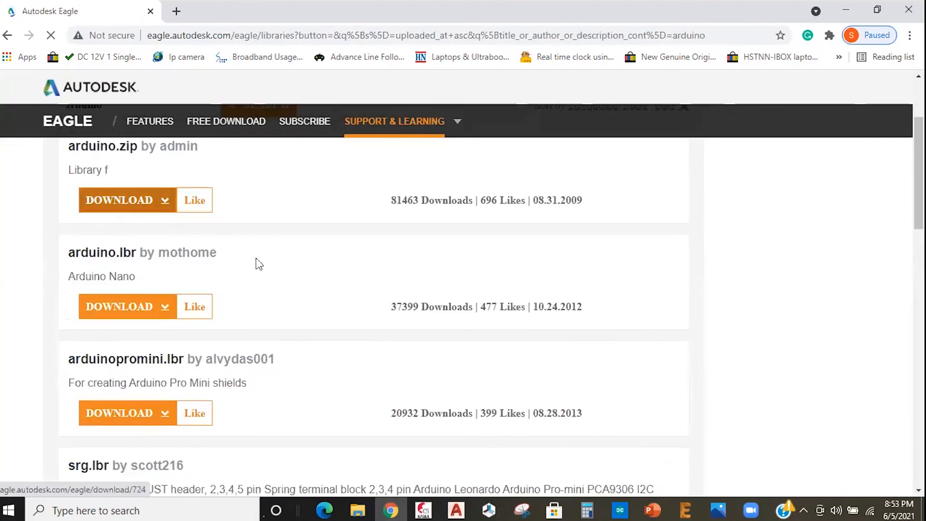
Download the Arduino Nano library arduino.lbr from the Autodesk library list
{"action": "scroll", "coordinate": [256, 262], "scroll_direction": "up", "scroll_amount": 3}
{"action": "scroll", "coordinate": [180, 262], "scroll_direction": "down", "scroll_amount": 3}
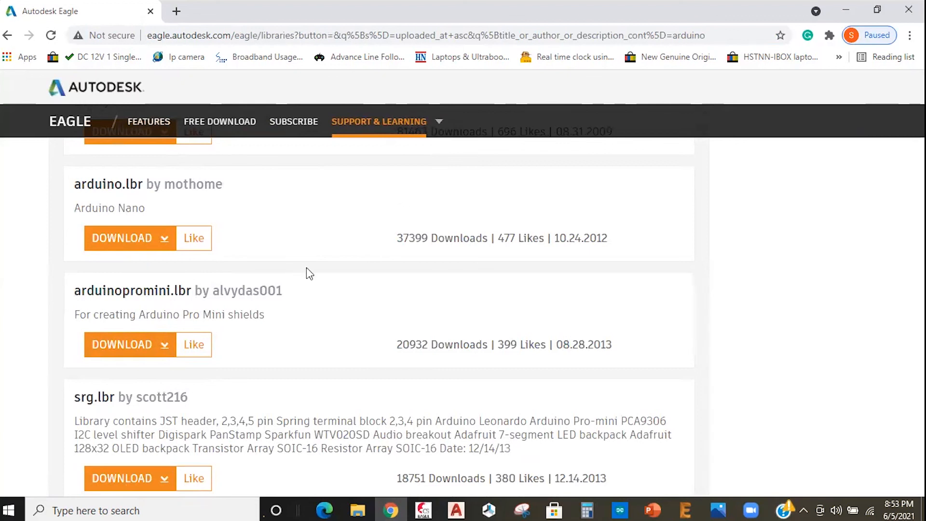
{"action": "left_click", "coordinate": [164, 241]}
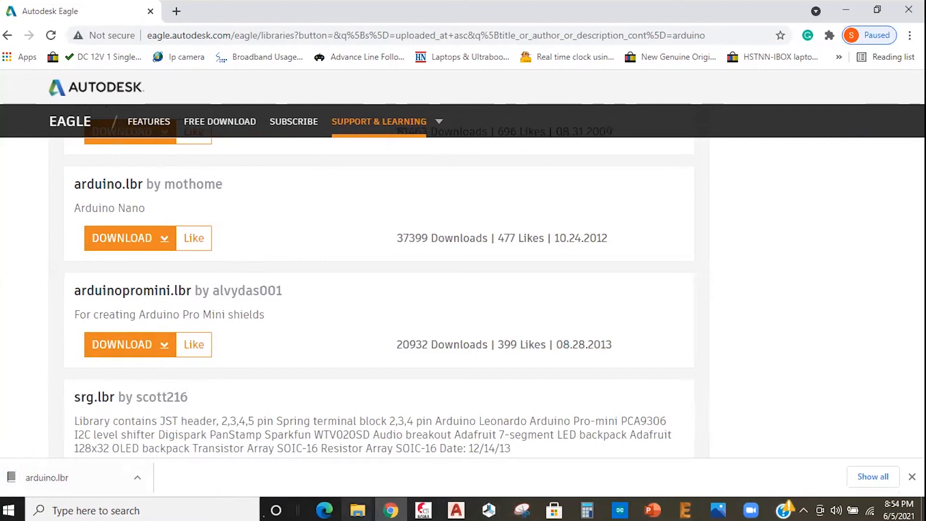
Copy the downloaded arduino library file from the Downloads folder and put the File Explorer window away
{"action": "left_click", "coordinate": [358, 510]}
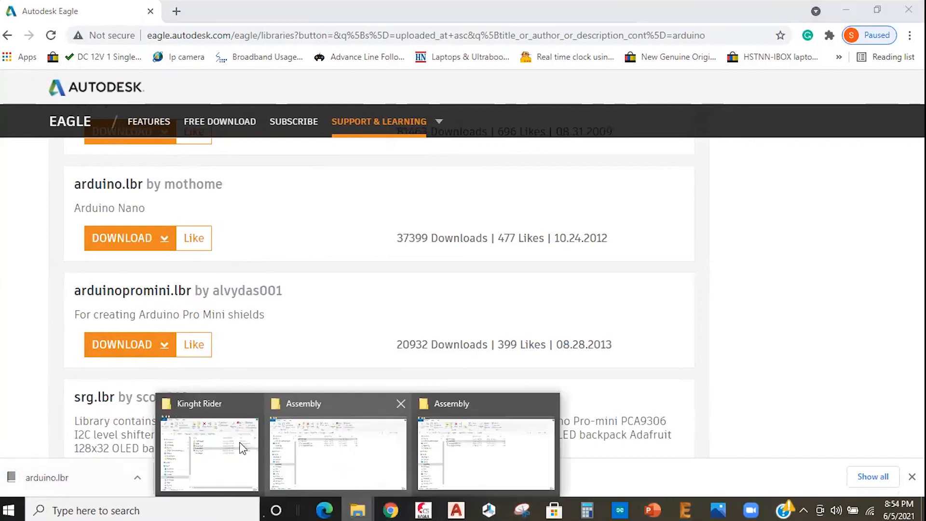
{"action": "left_click", "coordinate": [260, 221]}
{"action": "left_click", "coordinate": [269, 211]}
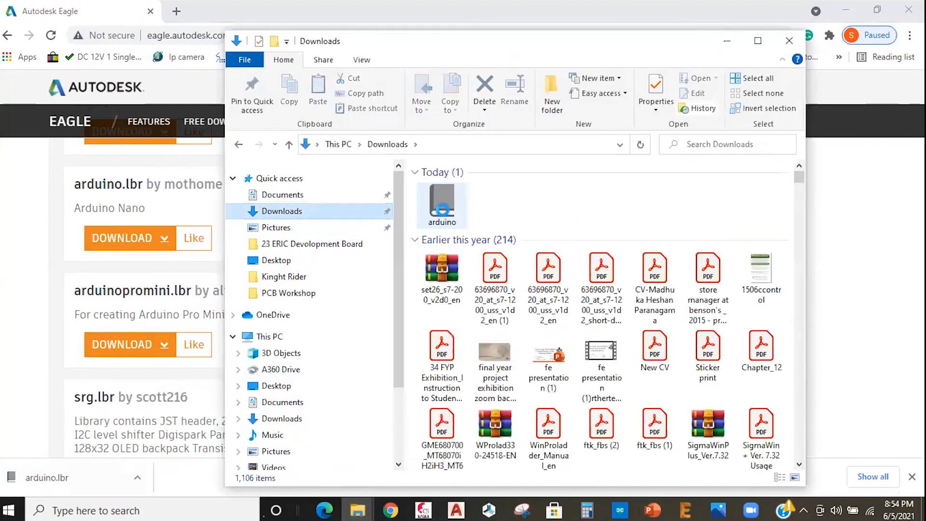
{"action": "left_click", "coordinate": [443, 210]}
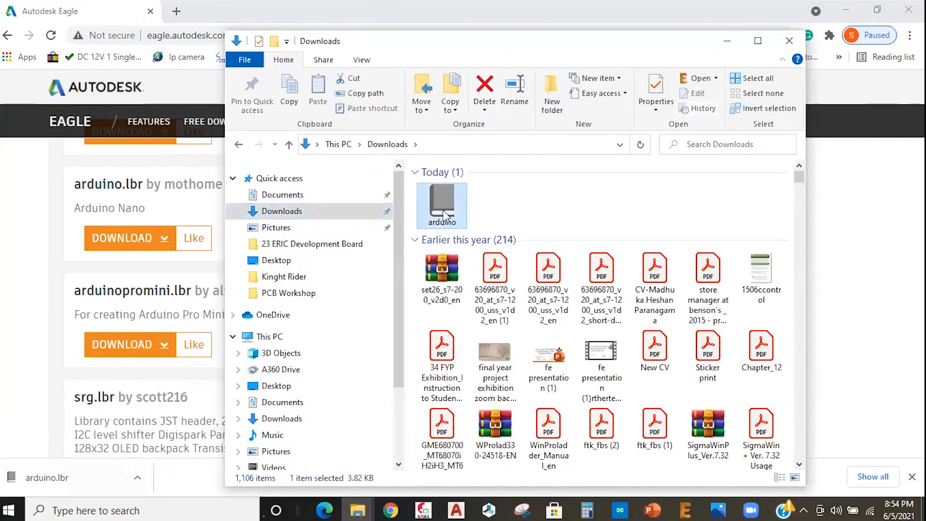
{"action": "right_click", "coordinate": [443, 210]}
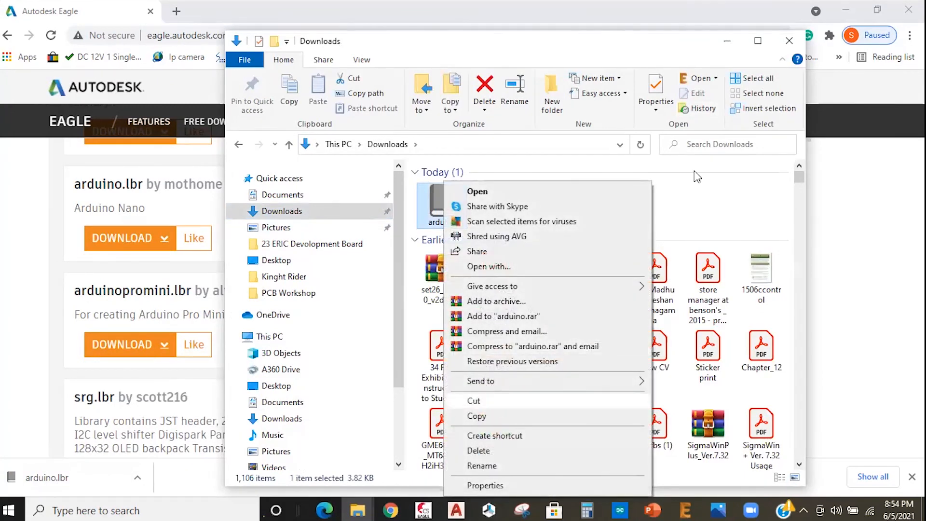
{"action": "left_click", "coordinate": [736, 42]}
{"action": "left_click", "coordinate": [732, 45]}
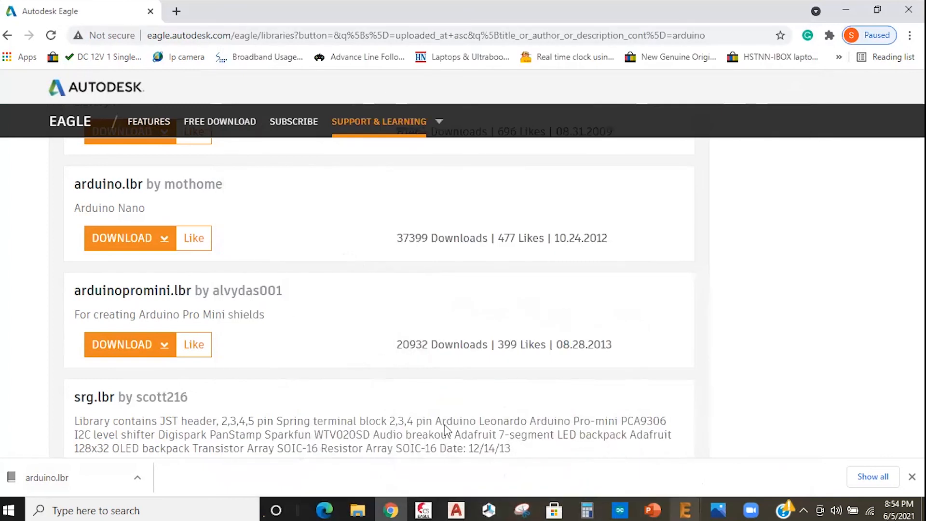
Switch to the EAGLE Control Panel and check the contents of the user libraries folder
{"action": "left_click", "coordinate": [414, 425]}
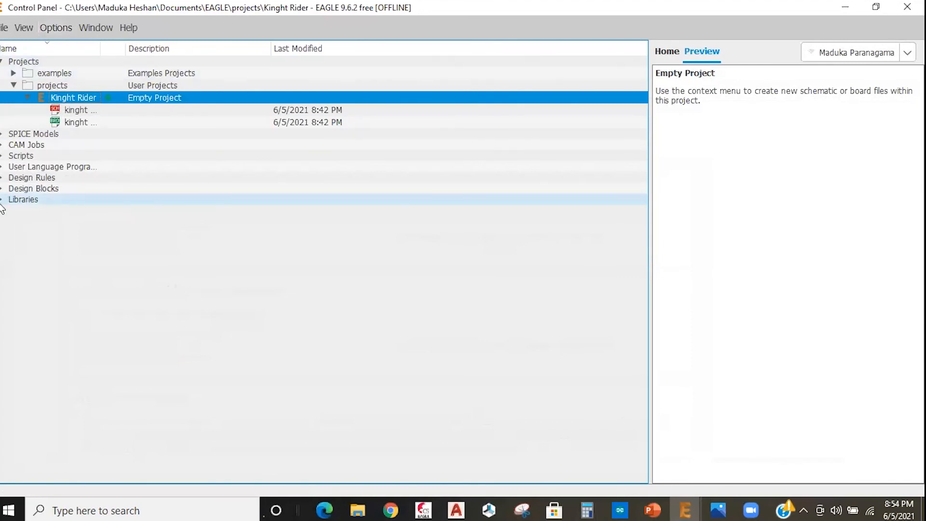
{"action": "left_click", "coordinate": [2, 199]}
{"action": "left_click", "coordinate": [14, 235]}
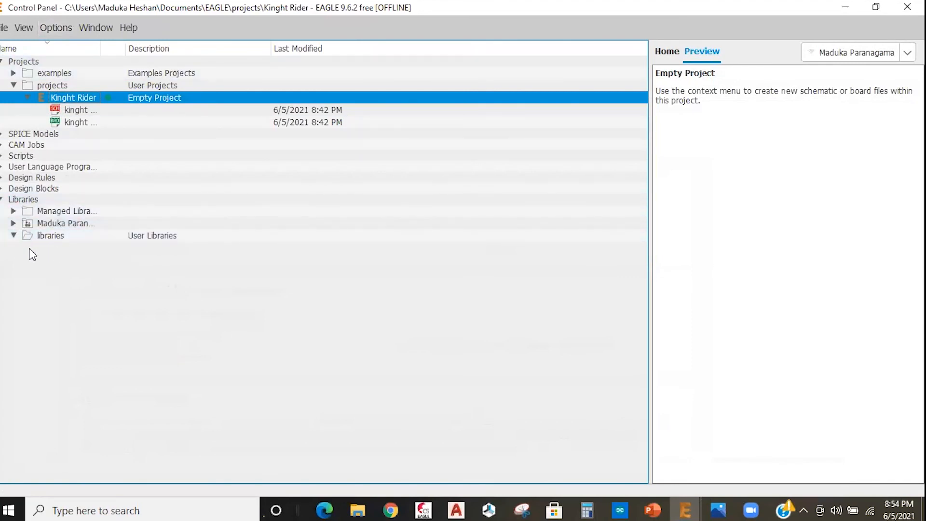
{"action": "left_click", "coordinate": [14, 237]}
Paste the copied arduino library into the eagle\libraries folder while browsing the Libraries directory, and accept the directory settings without changing the path
{"action": "left_click", "coordinate": [67, 28]}
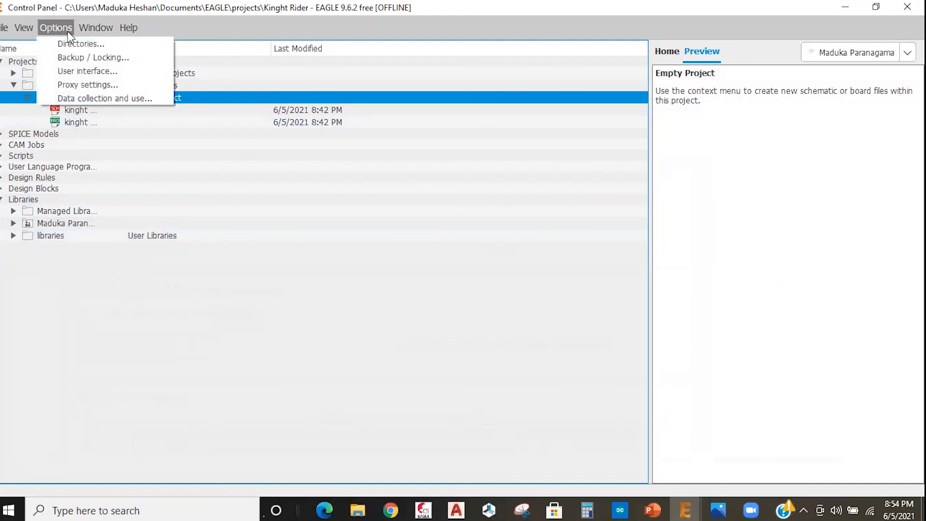
{"action": "left_click", "coordinate": [80, 41]}
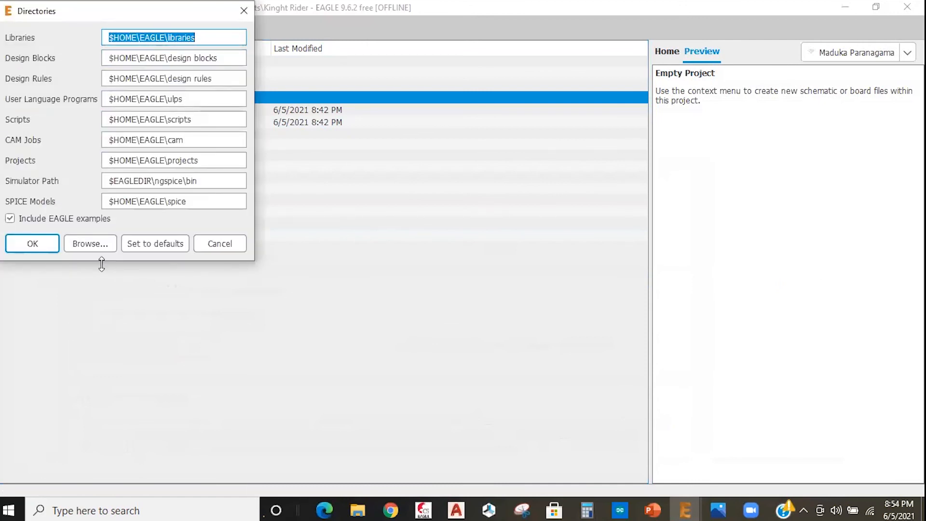
{"action": "left_click", "coordinate": [90, 243]}
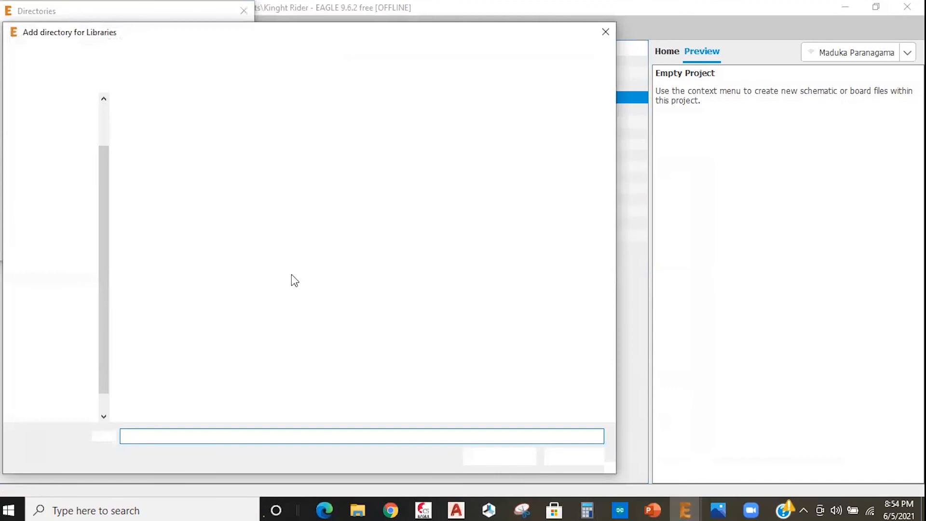
{"action": "double_click", "coordinate": [164, 179]}
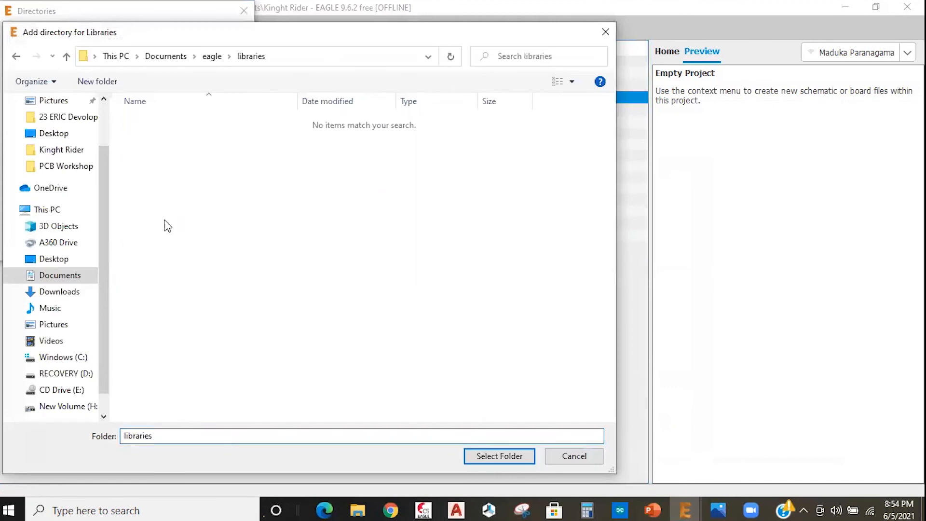
{"action": "right_click", "coordinate": [197, 184]}
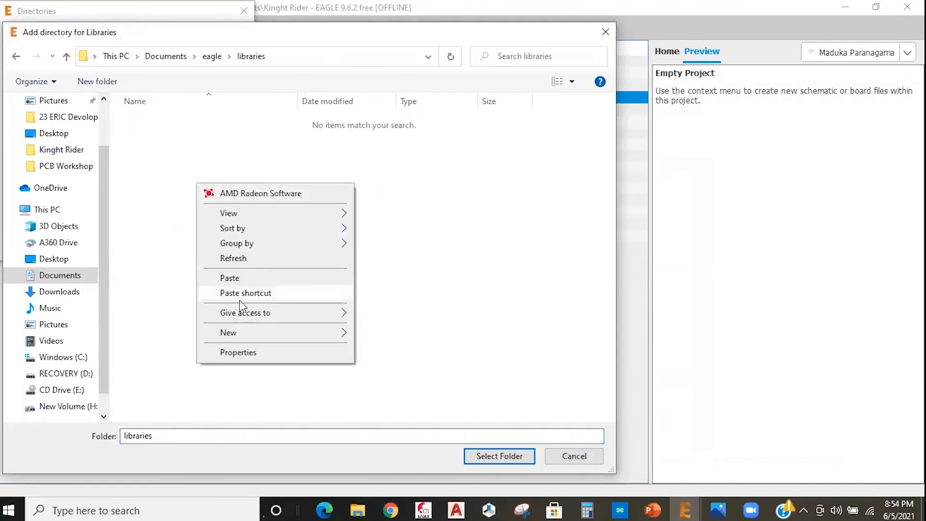
{"action": "left_click", "coordinate": [231, 279]}
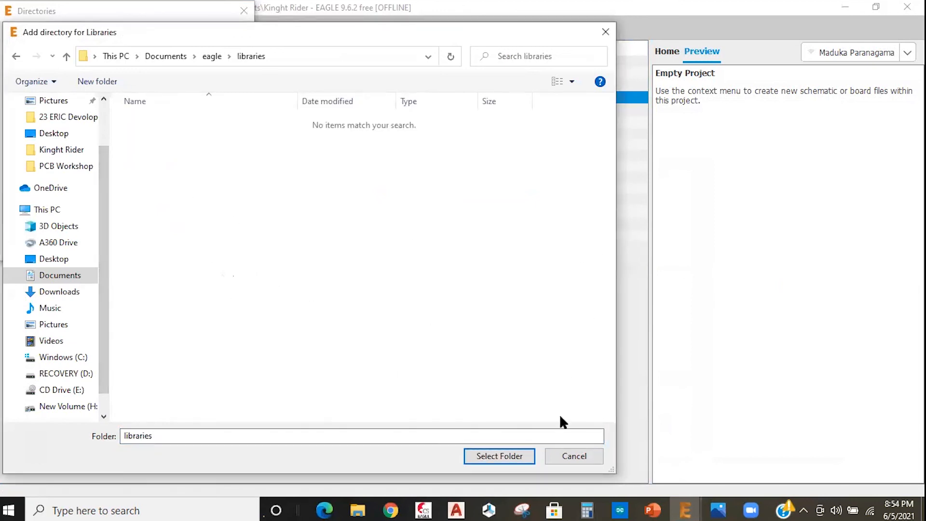
{"action": "left_click", "coordinate": [569, 464]}
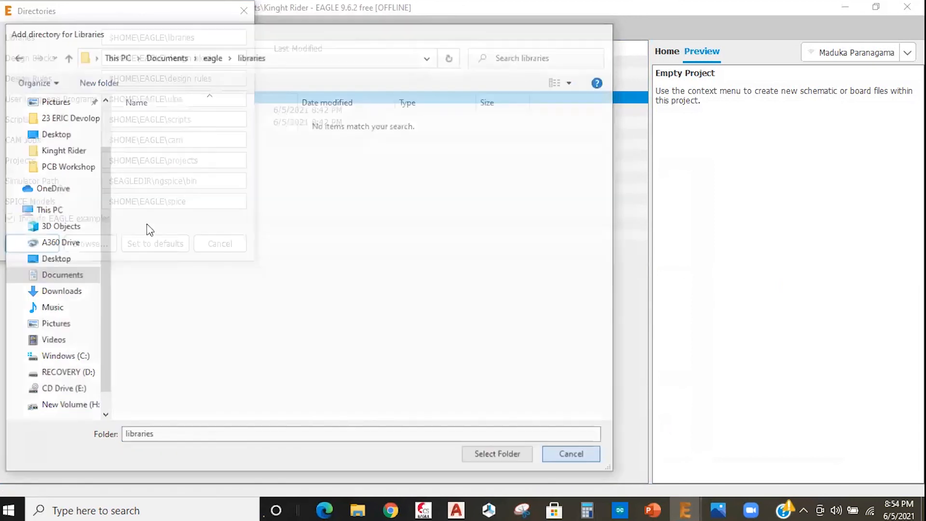
{"action": "left_click", "coordinate": [43, 243]}
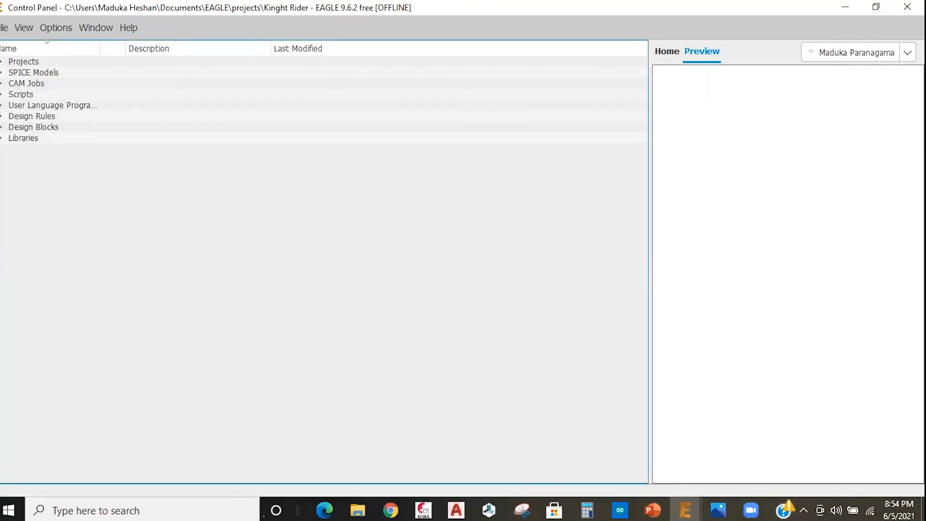
Expand arduino.lbr in the user libraries and preview its ARDUINO_NANO2 symbol and device
{"action": "left_click", "coordinate": [2, 137]}
{"action": "left_click", "coordinate": [14, 174]}
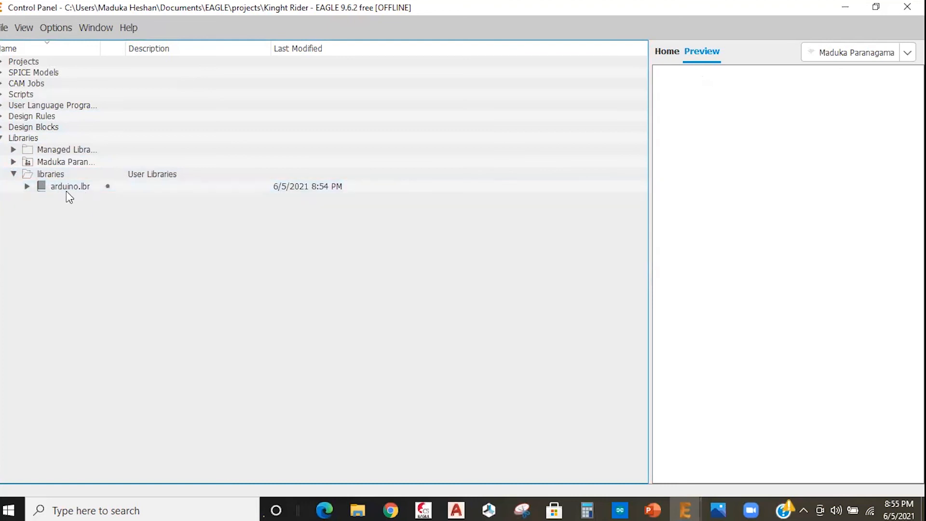
{"action": "left_click", "coordinate": [46, 189]}
{"action": "left_click", "coordinate": [28, 186]}
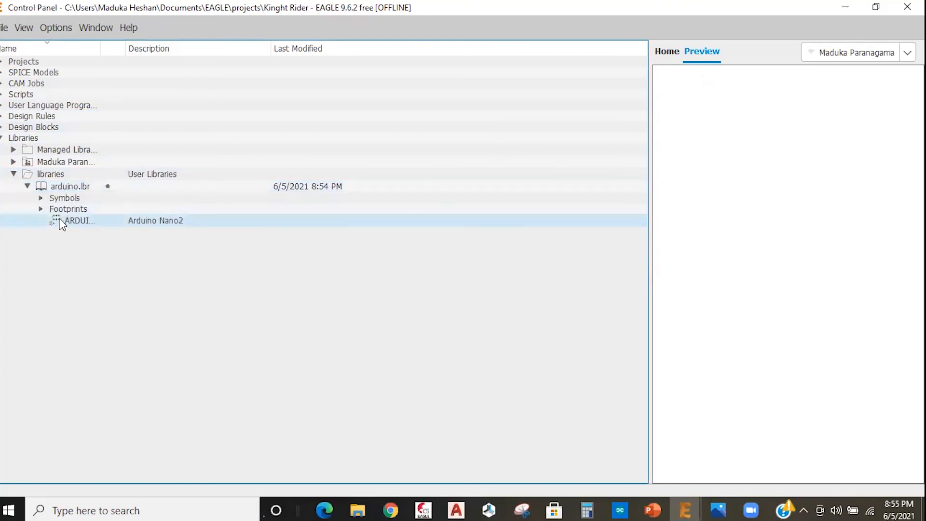
{"action": "left_click", "coordinate": [43, 198]}
{"action": "left_click", "coordinate": [71, 210]}
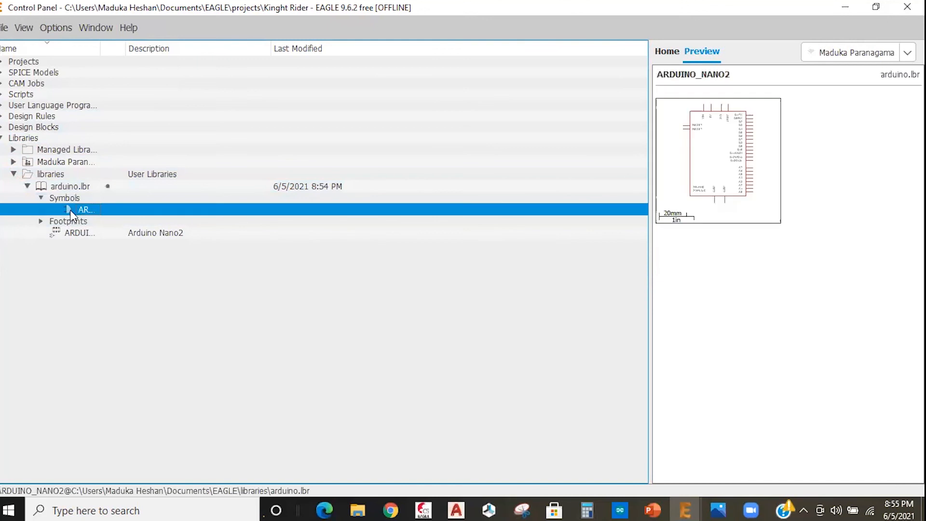
{"action": "left_click", "coordinate": [67, 230]}
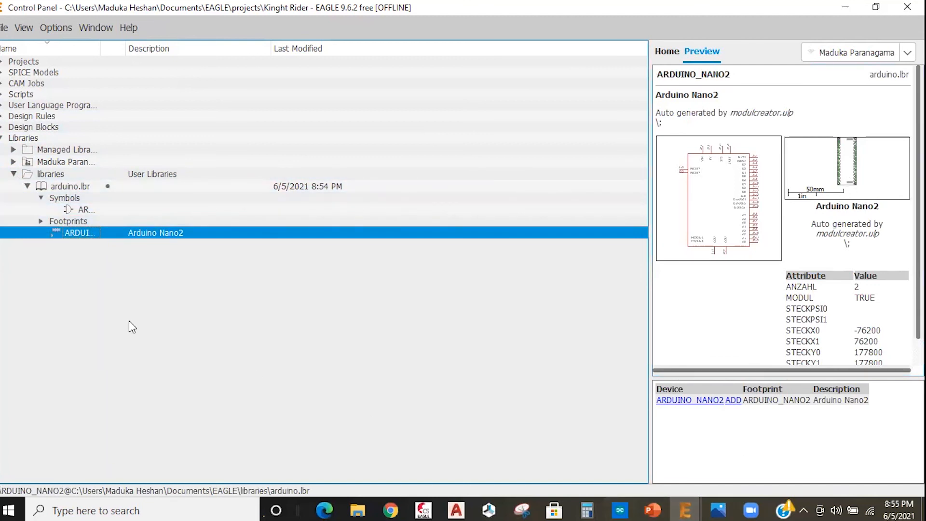
Add one ARDUINO_NANO2 device to the Kinght Rider schematic in the free area beyond the LED array, and end the ADD command
{"action": "double_click", "coordinate": [65, 231]}
{"action": "scroll", "coordinate": [361, 279], "scroll_direction": "down", "scroll_amount": 5}
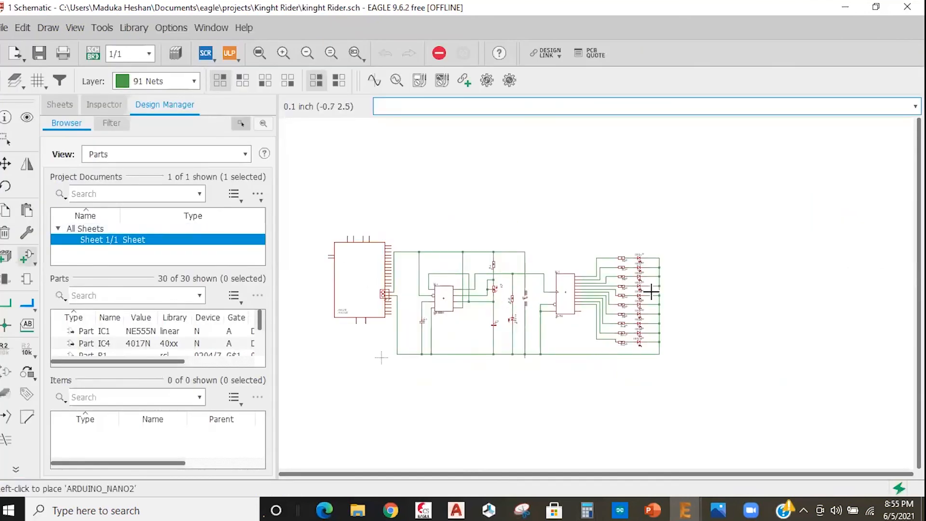
{"action": "scroll", "coordinate": [662, 291], "scroll_direction": "up", "scroll_amount": 4}
{"action": "left_click", "coordinate": [533, 278]}
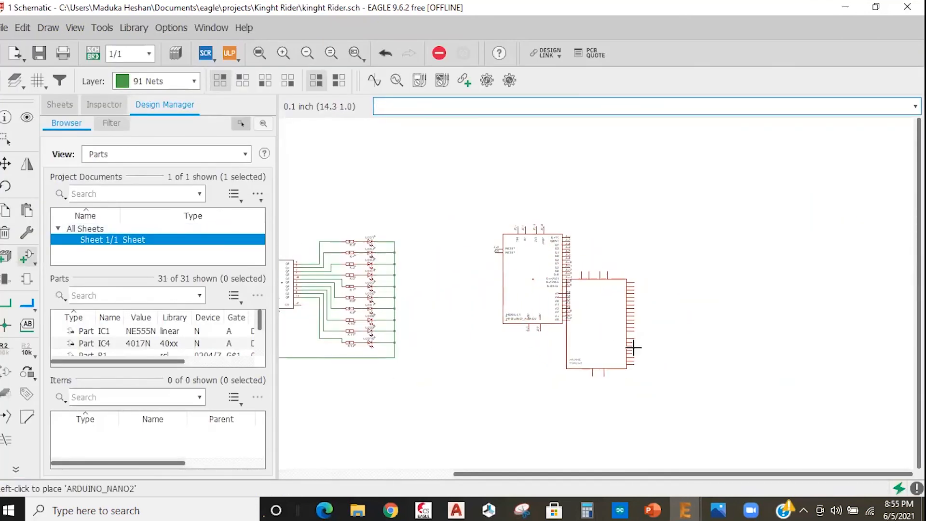
{"action": "left_click", "coordinate": [637, 337]}
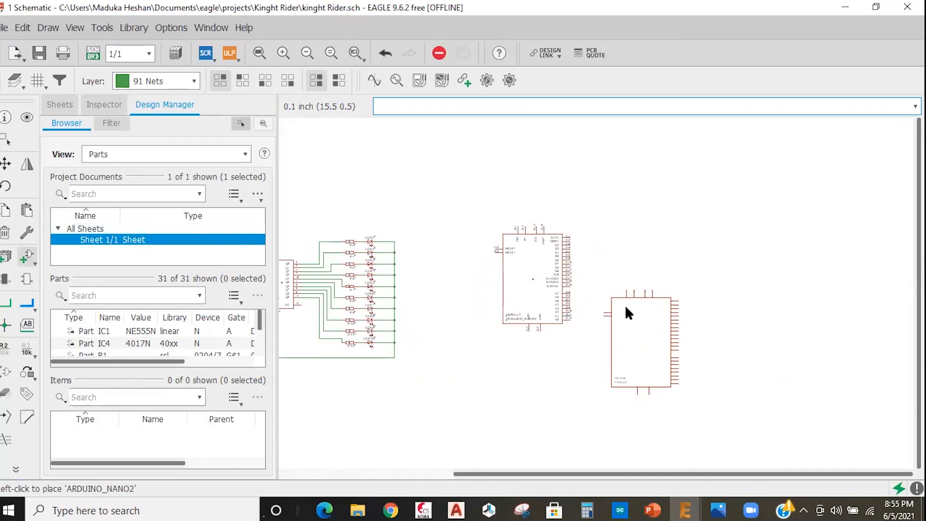
{"action": "key", "text": "Escape"}
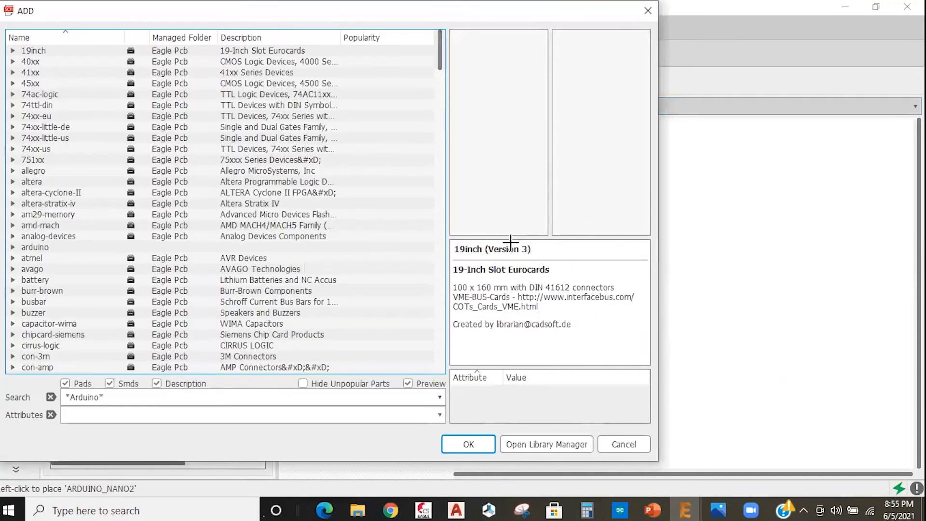
{"action": "key", "text": "Escape"}
Examine the pin labels on the placed ARDUINO_NANO2 symbol and switch to the board layout
{"action": "scroll", "coordinate": [553, 300], "scroll_direction": "up", "scroll_amount": 2}
{"action": "scroll", "coordinate": [555, 366], "scroll_direction": "down", "scroll_amount": 2}
{"action": "scroll", "coordinate": [557, 421], "scroll_direction": "up", "scroll_amount": 2}
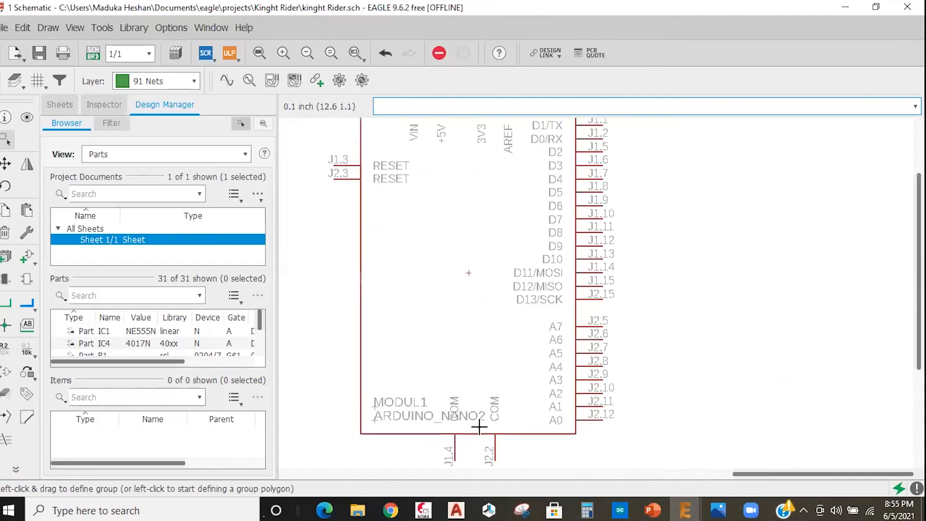
{"action": "scroll", "coordinate": [479, 426], "scroll_direction": "down", "scroll_amount": 2}
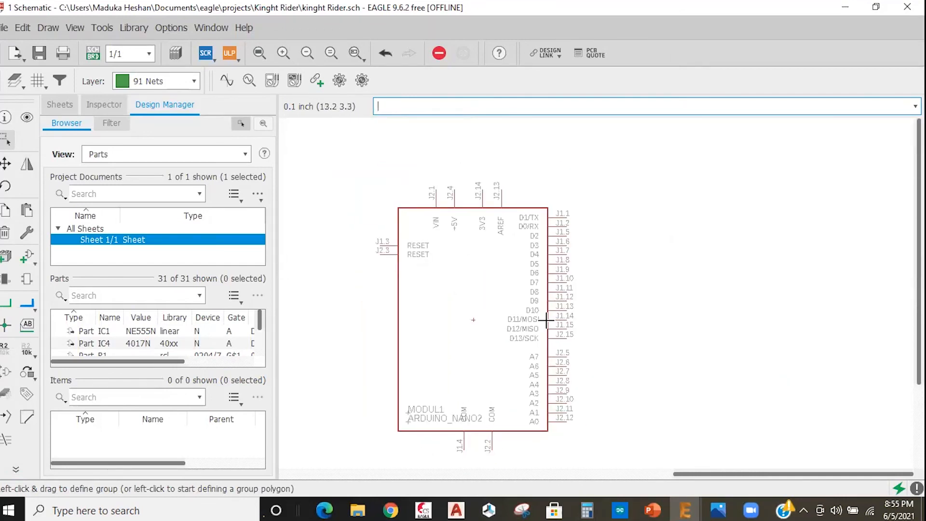
{"action": "scroll", "coordinate": [571, 277], "scroll_direction": "down", "scroll_amount": 2}
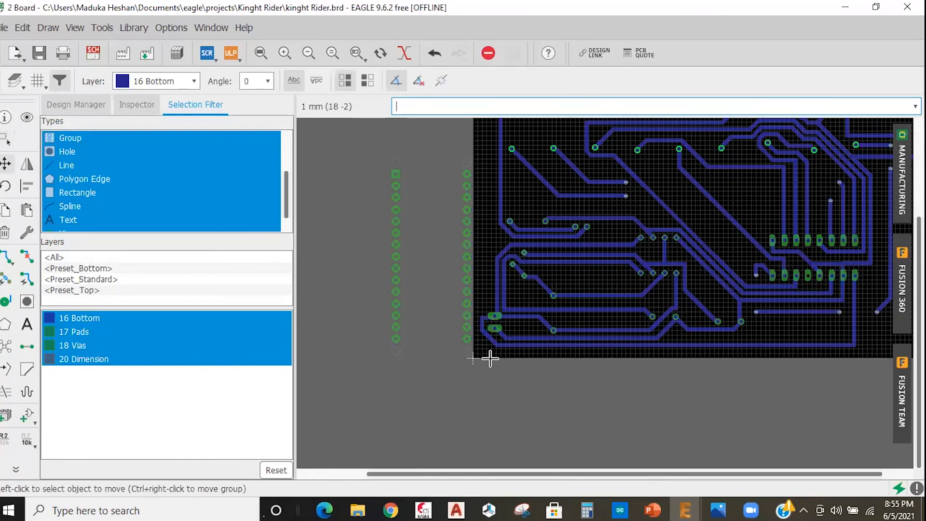
{"action": "left_click", "coordinate": [469, 358]}
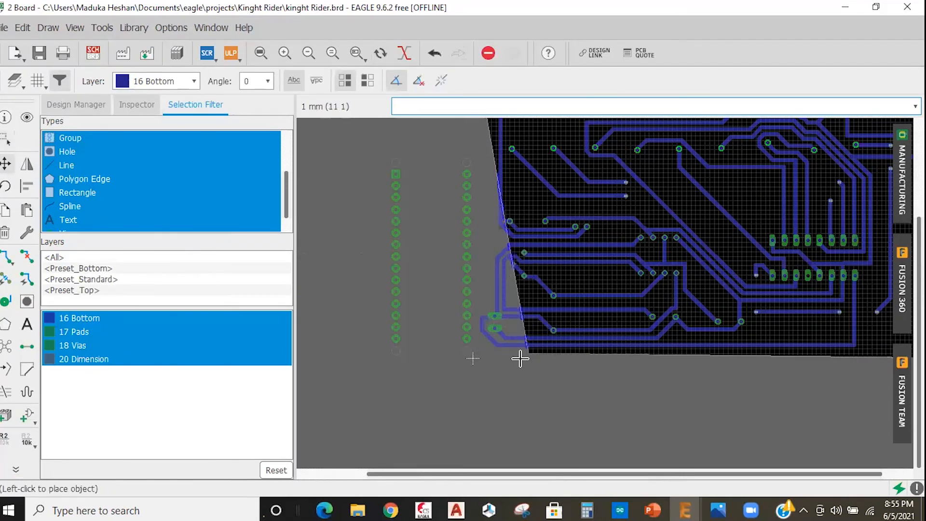
{"action": "left_click", "coordinate": [473, 358]}
{"action": "key", "text": "Escape"}
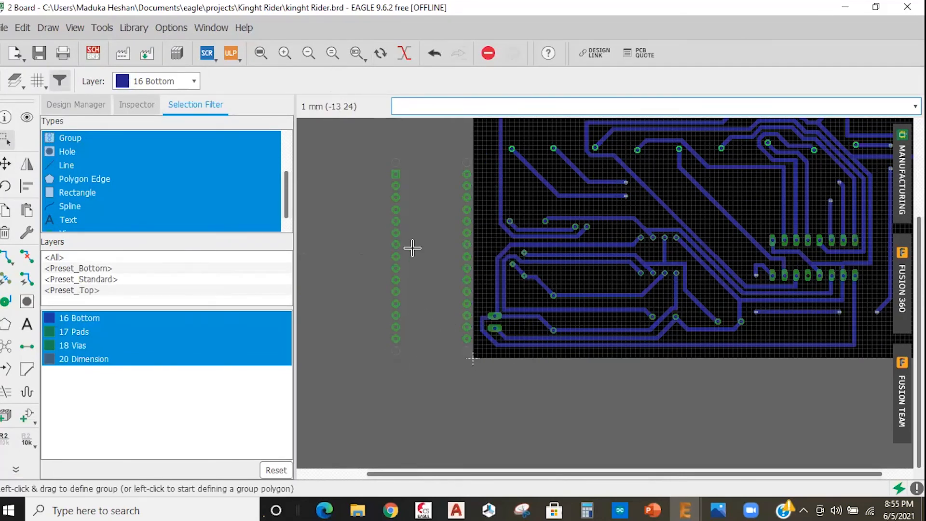
Examine the pads and pin names of the Arduino Nano footprint beside the board outline
{"action": "scroll", "coordinate": [413, 248], "scroll_direction": "up", "scroll_amount": 1}
{"action": "scroll", "coordinate": [388, 188], "scroll_direction": "up", "scroll_amount": 1}
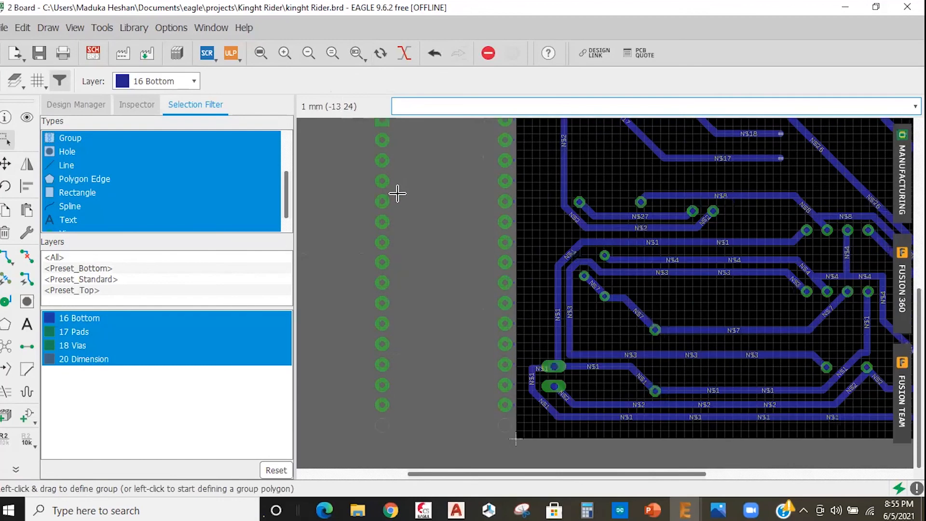
{"action": "scroll", "coordinate": [422, 180], "scroll_direction": "down", "scroll_amount": 2}
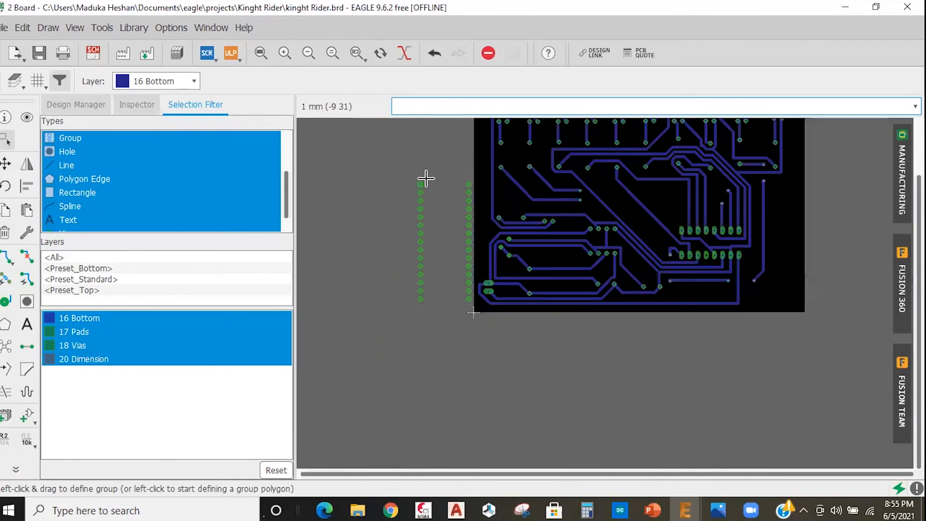
{"action": "left_click", "coordinate": [419, 175]}
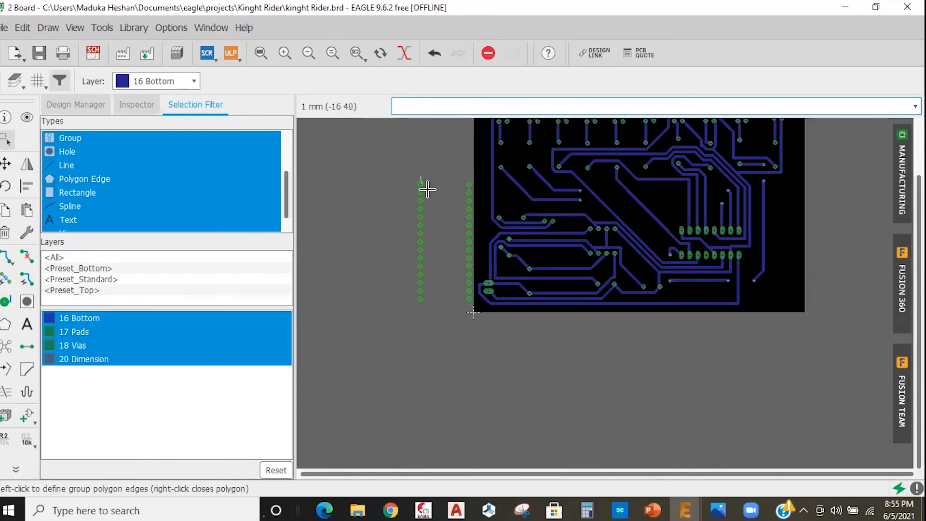
{"action": "scroll", "coordinate": [422, 181], "scroll_direction": "up", "scroll_amount": 1}
{"action": "scroll", "coordinate": [537, 195], "scroll_direction": "up", "scroll_amount": 3}
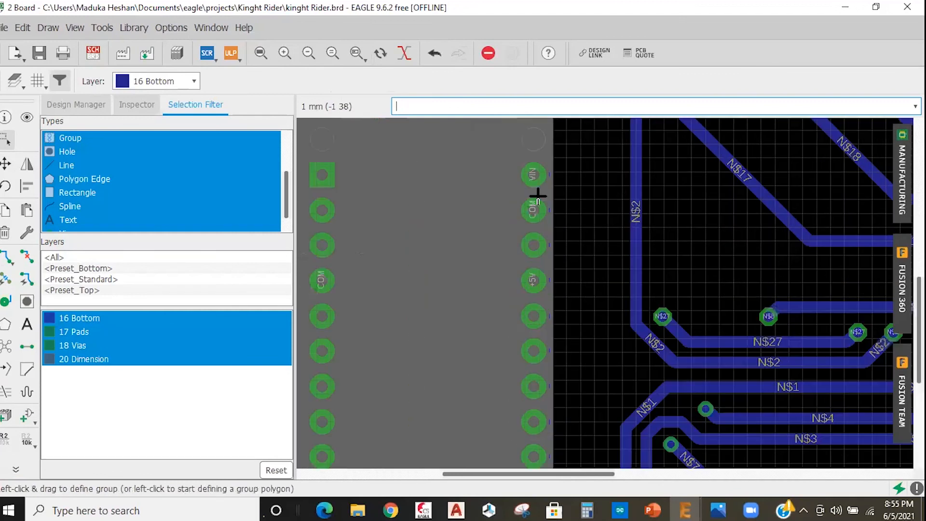
{"action": "scroll", "coordinate": [535, 203], "scroll_direction": "down", "scroll_amount": 5}
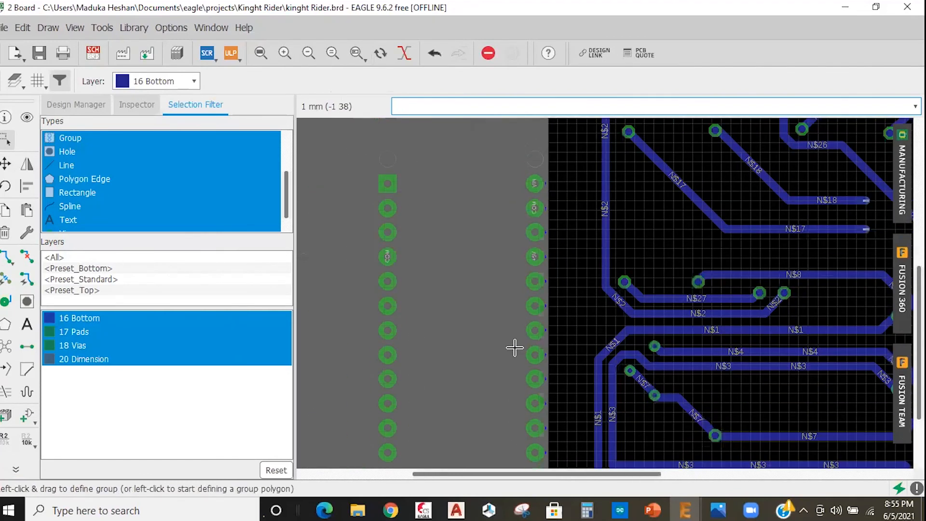
Activate the Move command and examine the pads and pin names at the lower end of the Arduino Nano footprint
{"action": "scroll", "coordinate": [498, 405], "scroll_direction": "up", "scroll_amount": 4}
{"action": "scroll", "coordinate": [500, 416], "scroll_direction": "up", "scroll_amount": 1}
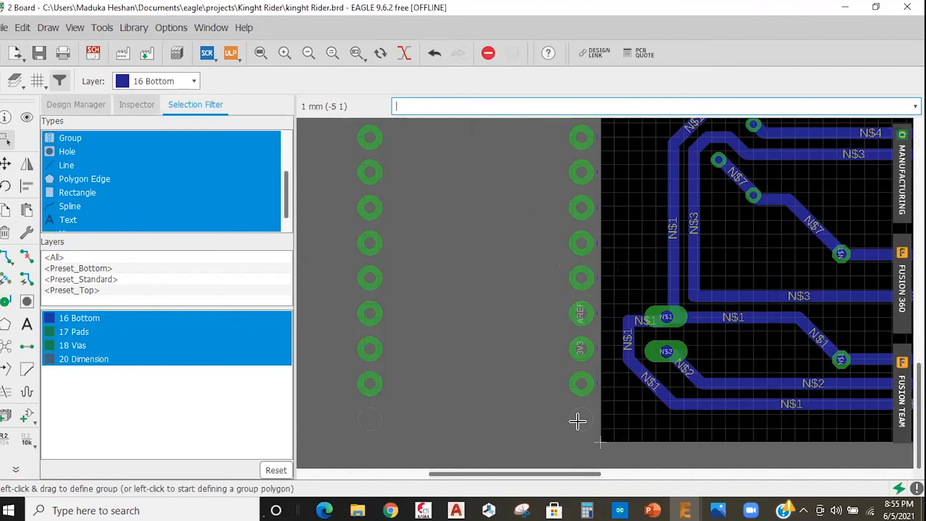
{"action": "left_click_drag", "start_coordinate": [577, 422], "coordinate": [580, 379]}
{"action": "left_click", "coordinate": [6, 164]}
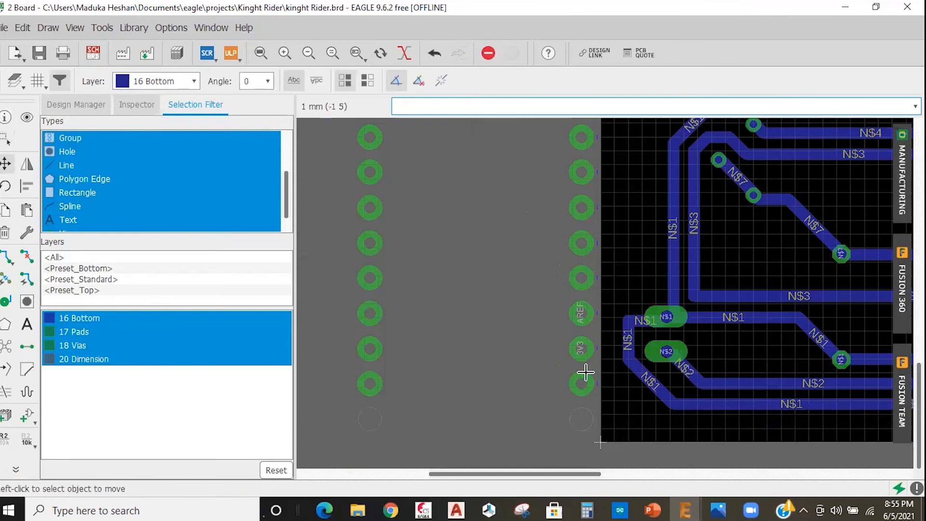
{"action": "scroll", "coordinate": [585, 372], "scroll_direction": "down", "scroll_amount": 1}
{"action": "scroll", "coordinate": [453, 221], "scroll_direction": "down", "scroll_amount": 2}
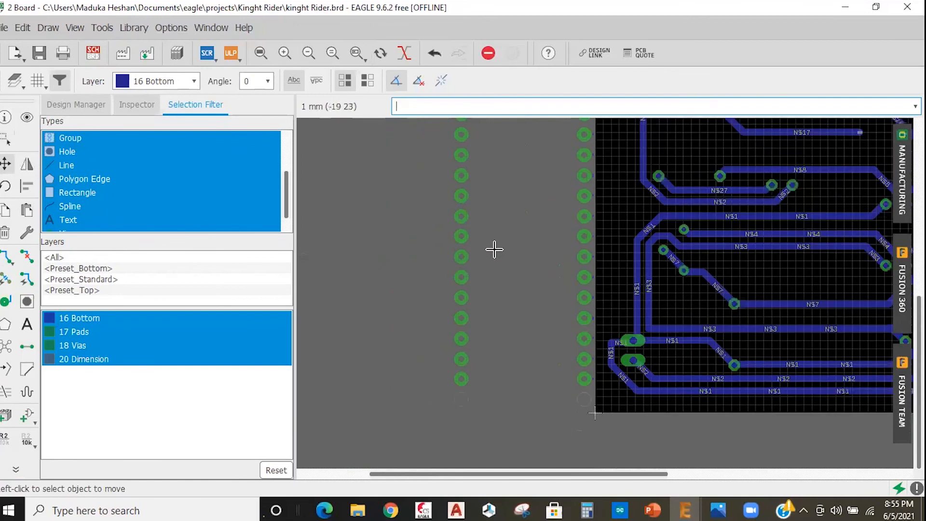
{"action": "scroll", "coordinate": [496, 166], "scroll_direction": "up", "scroll_amount": 2}
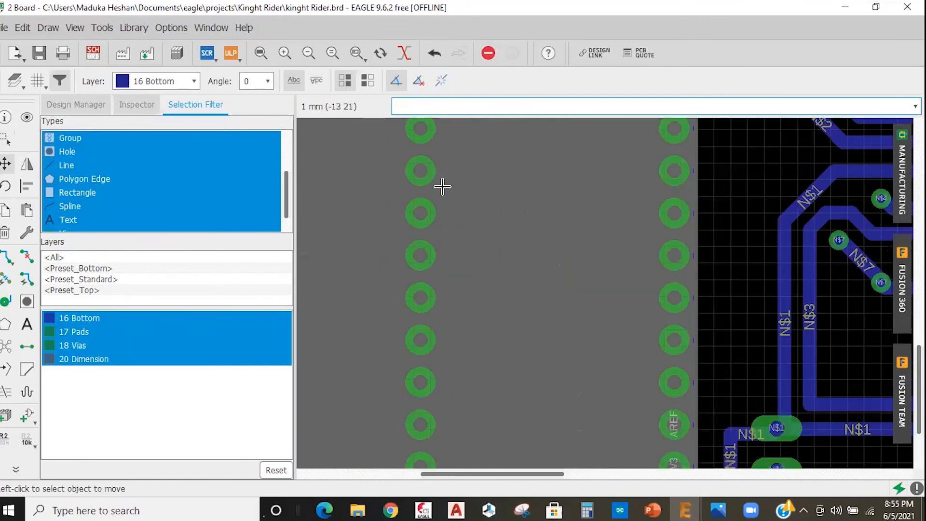
{"action": "scroll", "coordinate": [461, 197], "scroll_direction": "down", "scroll_amount": 2}
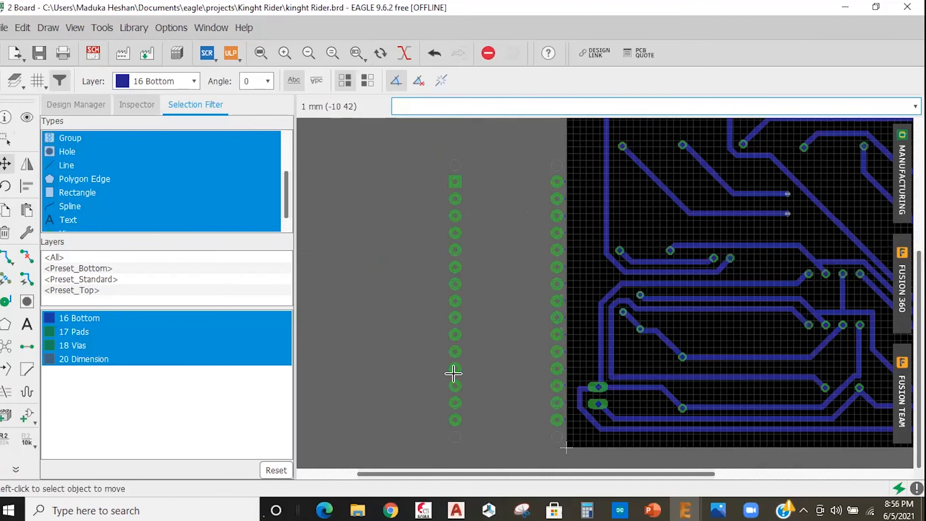
{"action": "scroll", "coordinate": [492, 357], "scroll_direction": "up", "scroll_amount": 1}
{"action": "scroll", "coordinate": [550, 328], "scroll_direction": "down", "scroll_amount": 1}
{"action": "scroll", "coordinate": [547, 282], "scroll_direction": "up", "scroll_amount": 3}
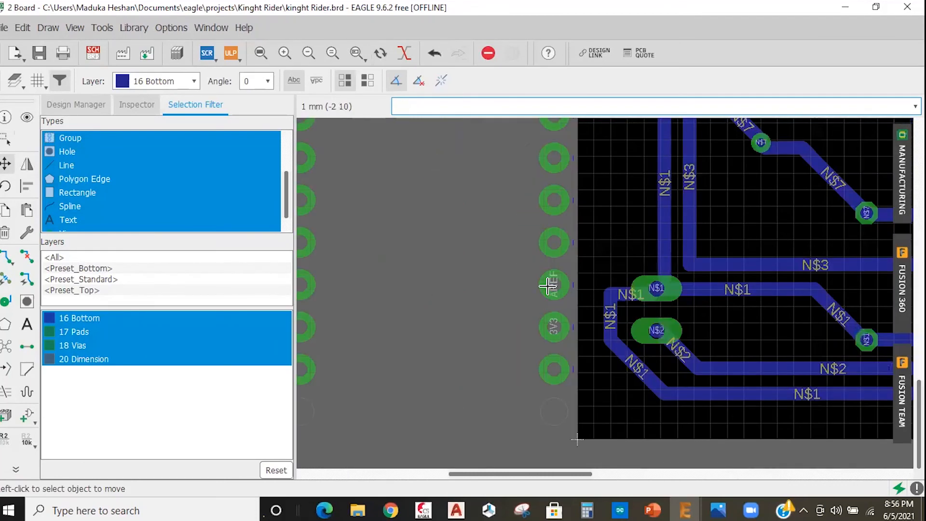
{"action": "scroll", "coordinate": [548, 250], "scroll_direction": "down", "scroll_amount": 2}
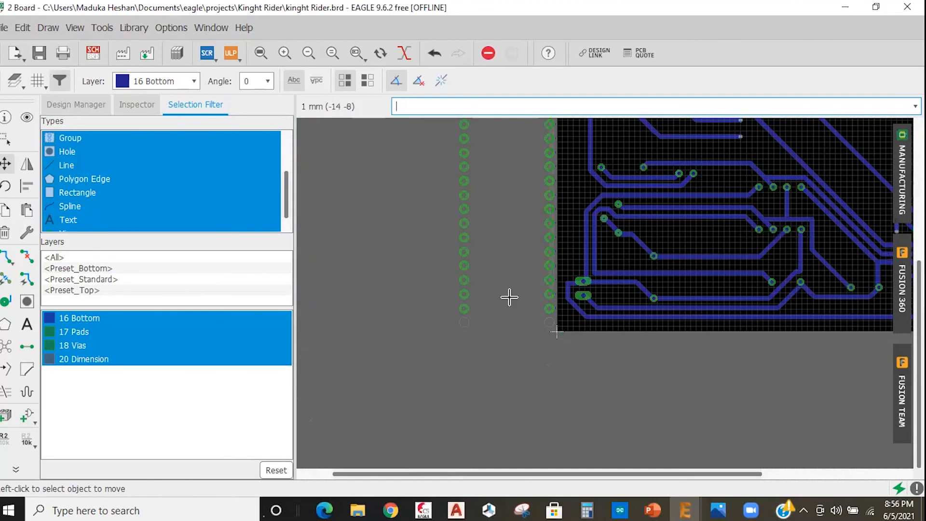
Compare the Arduino Nano footprint's two full pad rows with the adjacent board area
{"action": "scroll", "coordinate": [487, 366], "scroll_direction": "down", "scroll_amount": 1}
{"action": "scroll", "coordinate": [492, 282], "scroll_direction": "down", "scroll_amount": 1}
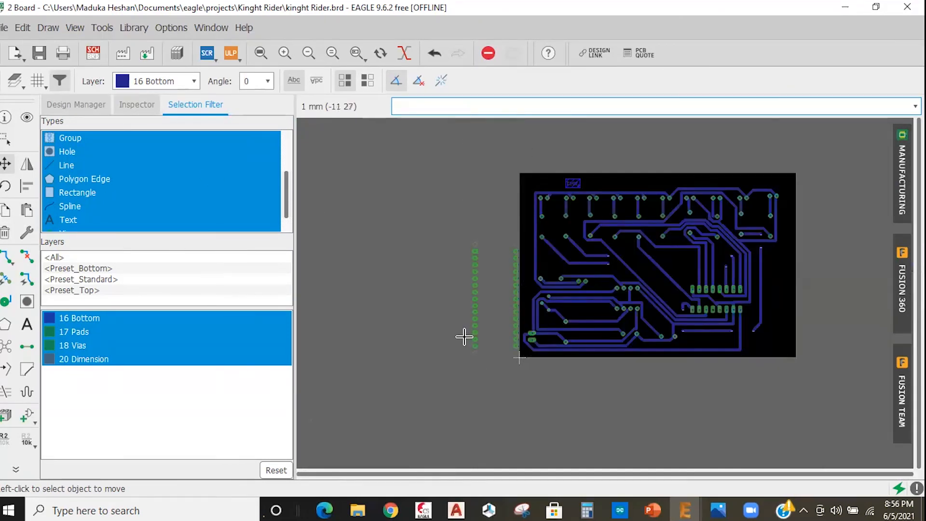
{"action": "scroll", "coordinate": [467, 364], "scroll_direction": "up", "scroll_amount": 2}
{"action": "scroll", "coordinate": [433, 165], "scroll_direction": "up", "scroll_amount": 2}
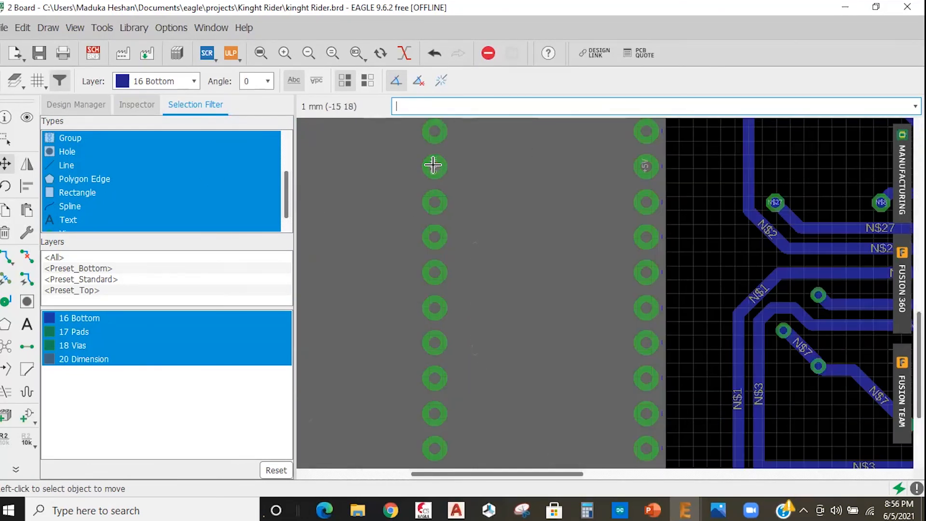
{"action": "scroll", "coordinate": [579, 261], "scroll_direction": "down", "scroll_amount": 1}
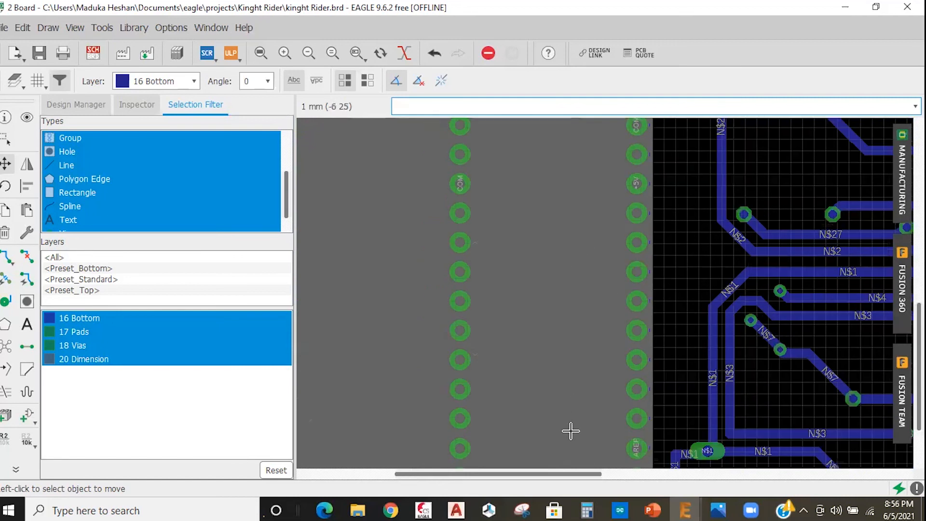
{"action": "scroll", "coordinate": [628, 414], "scroll_direction": "down", "scroll_amount": 1}
{"action": "scroll", "coordinate": [618, 405], "scroll_direction": "up", "scroll_amount": 2}
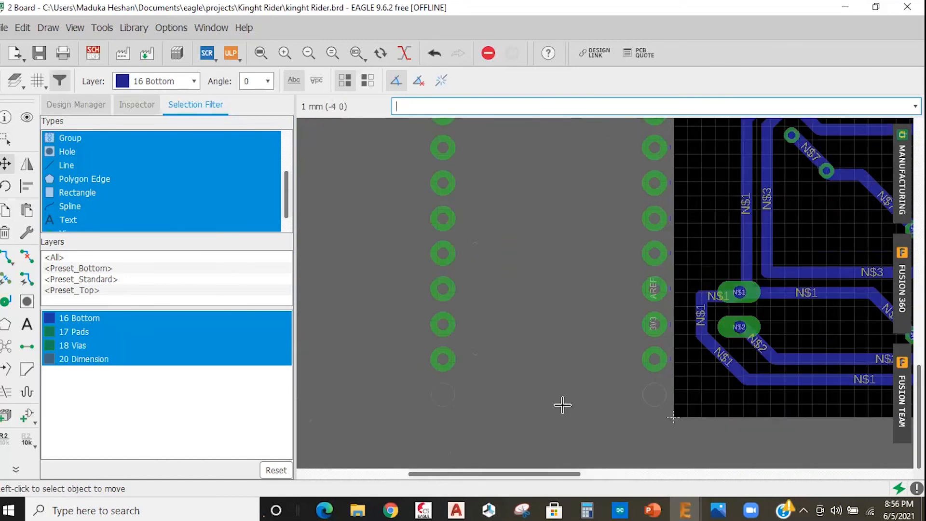
{"action": "scroll", "coordinate": [526, 231], "scroll_direction": "down", "scroll_amount": 1}
{"action": "scroll", "coordinate": [535, 173], "scroll_direction": "down", "scroll_amount": 1}
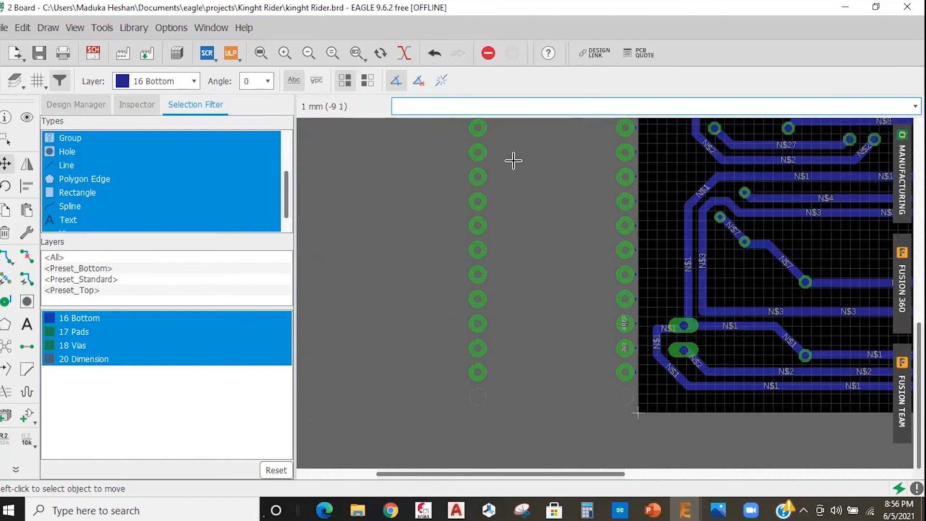
{"action": "middle_click_drag", "start_coordinate": [553, 220], "coordinate": [590, 373]}
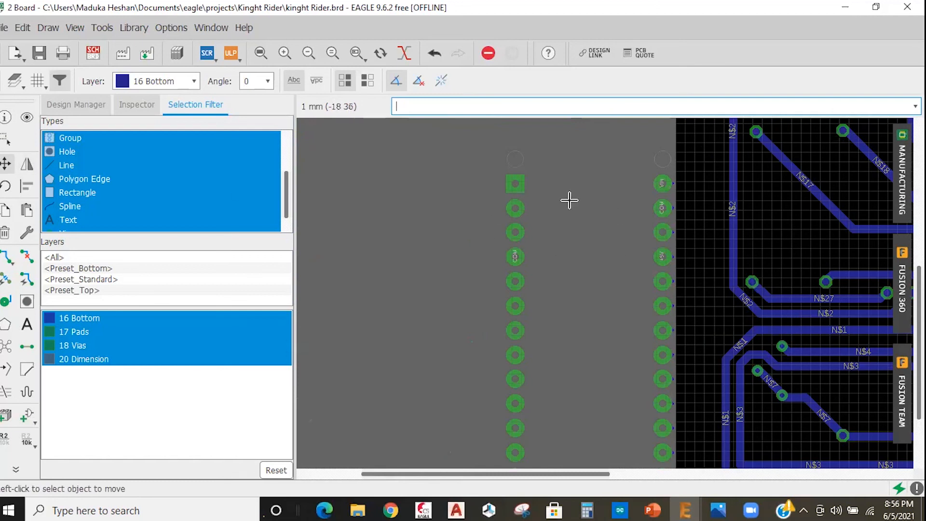
Move the board outline's left edge outward past the Arduino Nano footprint so the board area encloses all its pads
{"action": "scroll", "coordinate": [572, 195], "scroll_direction": "down", "scroll_amount": 1}
{"action": "scroll", "coordinate": [576, 184], "scroll_direction": "down", "scroll_amount": 1}
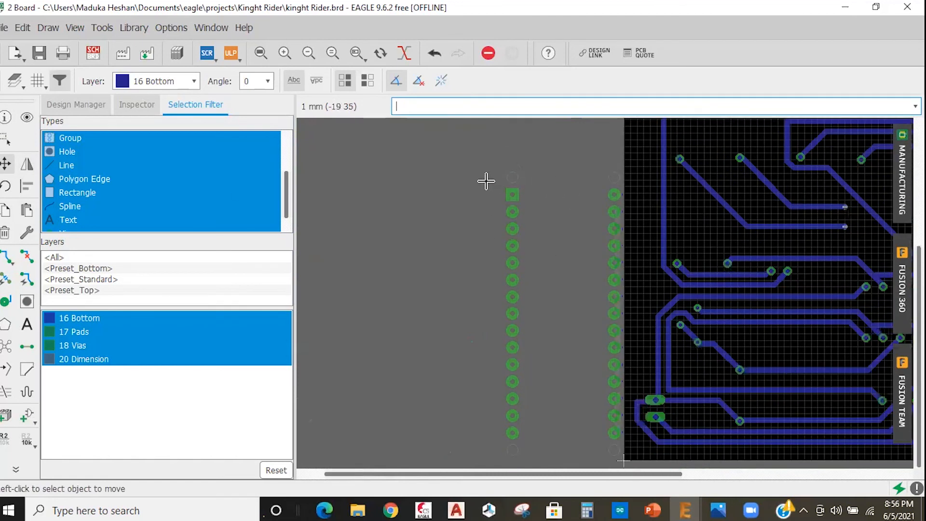
{"action": "scroll", "coordinate": [481, 235], "scroll_direction": "down", "scroll_amount": 1}
{"action": "left_click", "coordinate": [580, 377]}
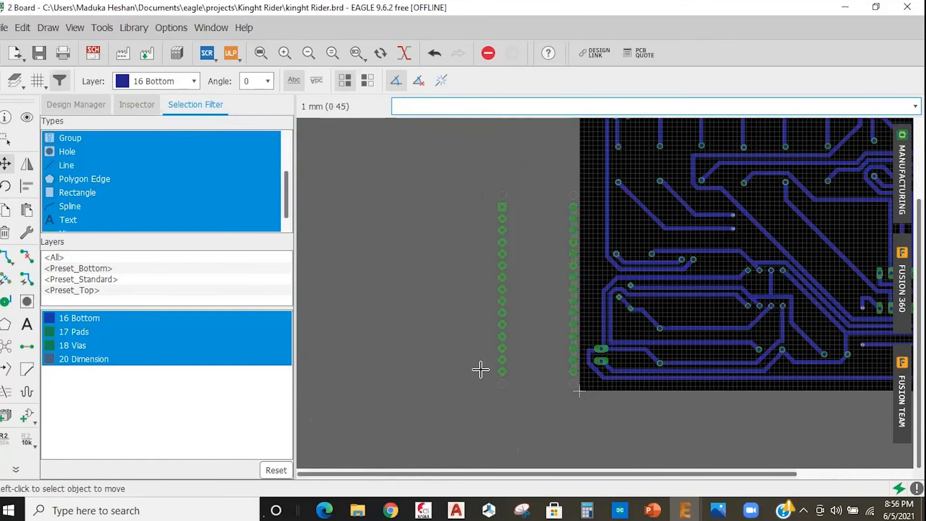
{"action": "left_click", "coordinate": [464, 183]}
{"action": "scroll", "coordinate": [549, 323], "scroll_direction": "up", "scroll_amount": 3}
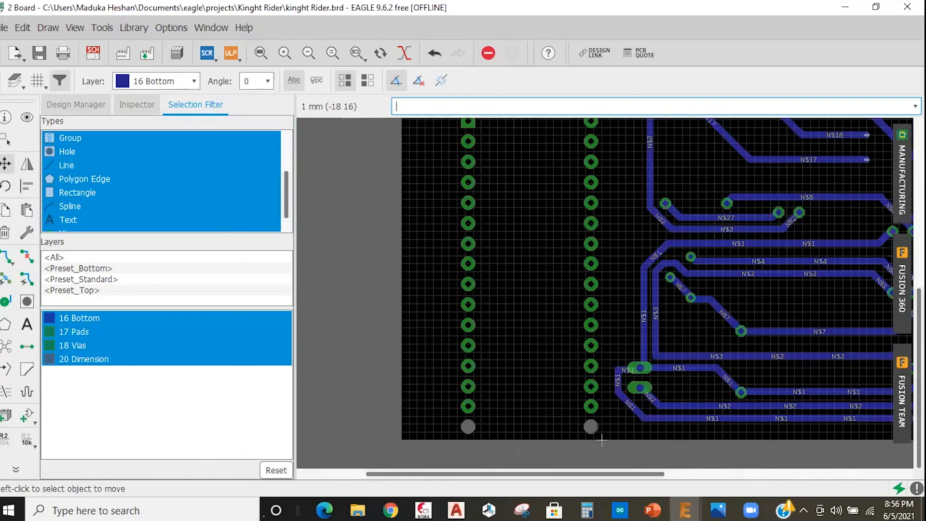
Examine the Arduino Nano footprint within the enlarged board outline, beside the existing routed traces
{"action": "left_click", "coordinate": [175, 3]}
{"action": "scroll", "coordinate": [666, 393], "scroll_direction": "down", "scroll_amount": 2}
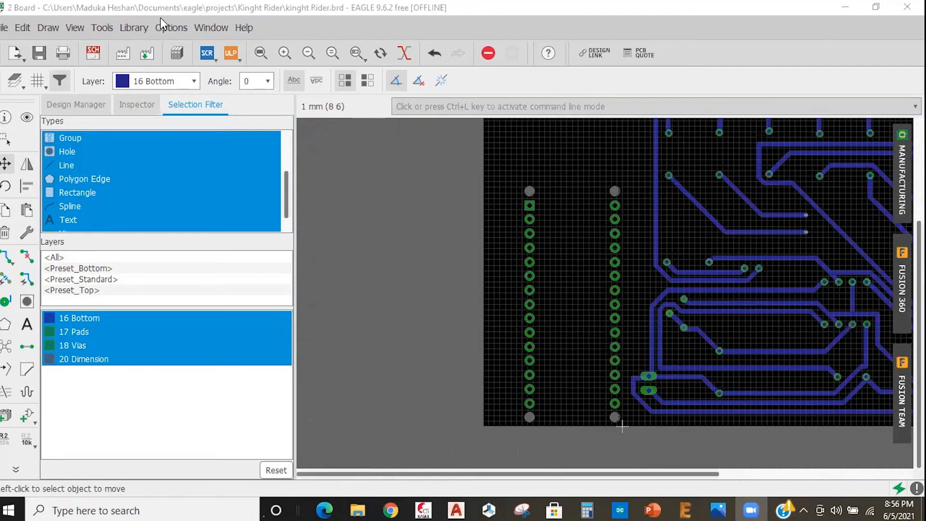
{"action": "scroll", "coordinate": [665, 393], "scroll_direction": "down", "scroll_amount": 1}
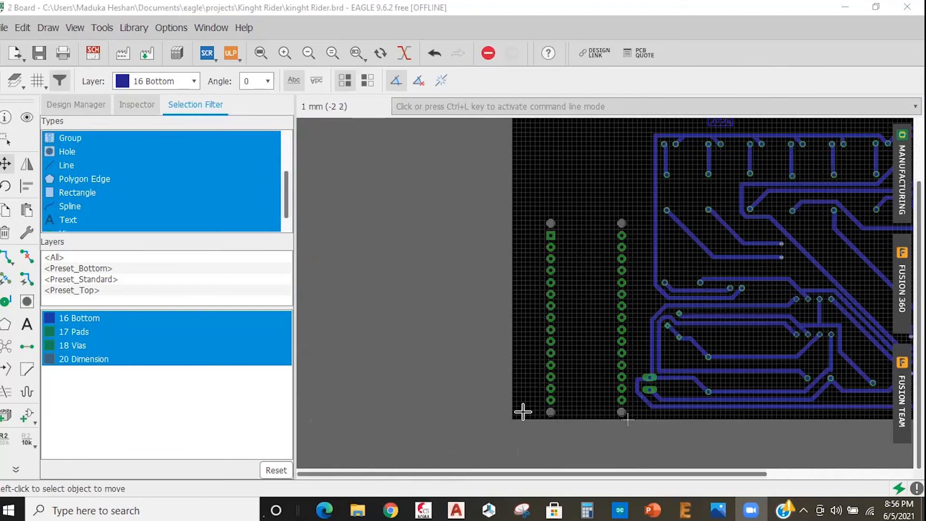
{"action": "scroll", "coordinate": [500, 412], "scroll_direction": "up", "scroll_amount": 1}
{"action": "scroll", "coordinate": [616, 414], "scroll_direction": "up", "scroll_amount": 2}
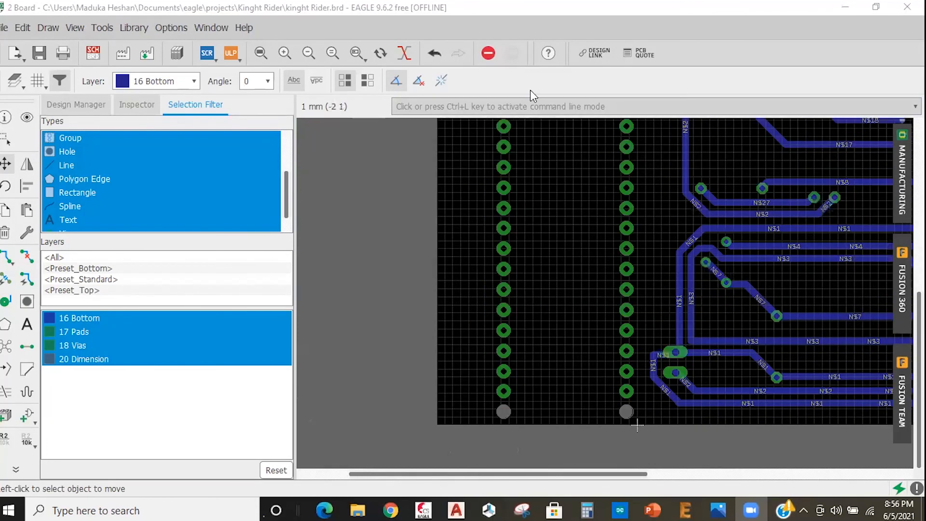
{"action": "scroll", "coordinate": [500, 412], "scroll_direction": "down", "scroll_amount": 1}
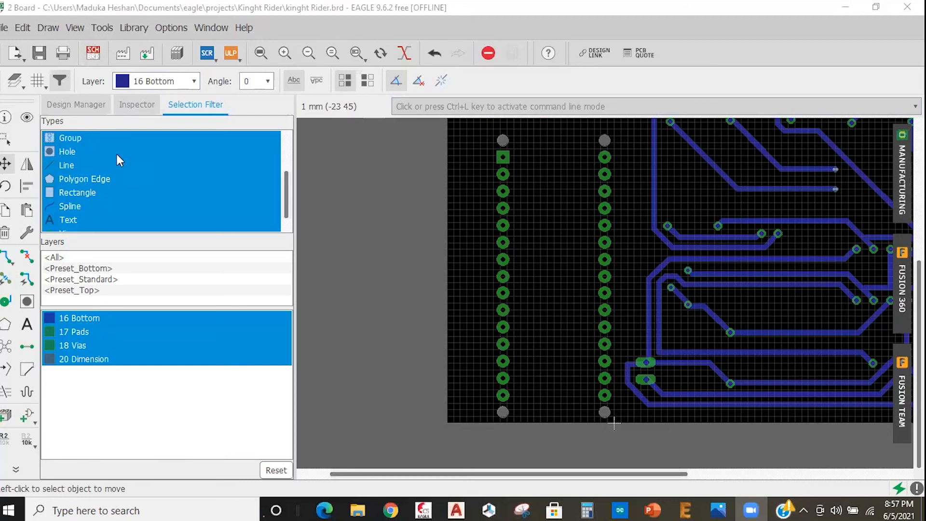
{"action": "scroll", "coordinate": [352, 220], "scroll_direction": "down", "scroll_amount": 1}
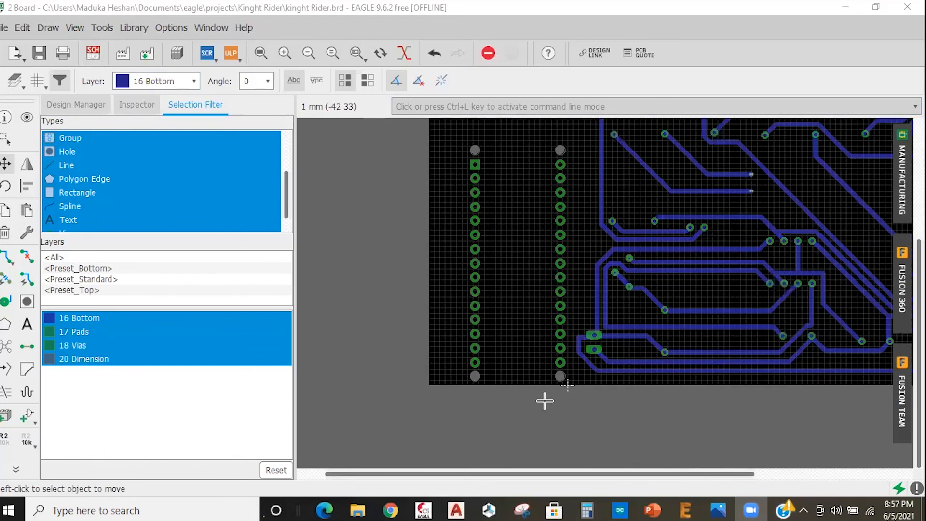
{"action": "scroll", "coordinate": [535, 338], "scroll_direction": "down", "scroll_amount": 4}
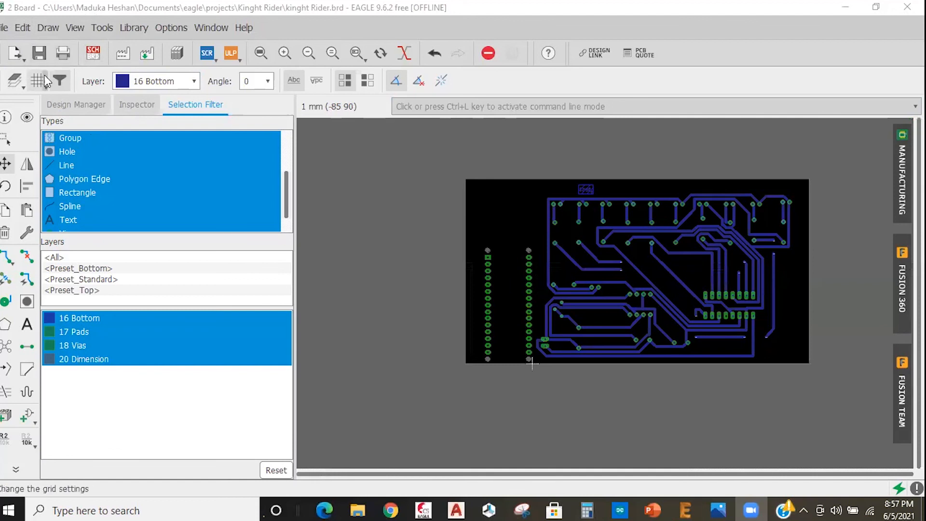
Switch to the schematic and examine the Knight Rider circuit together with the unconnected ARDUINO_NANO2 symbol
{"action": "left_click", "coordinate": [92, 53]}
{"action": "scroll", "coordinate": [554, 333], "scroll_direction": "down", "scroll_amount": 4}
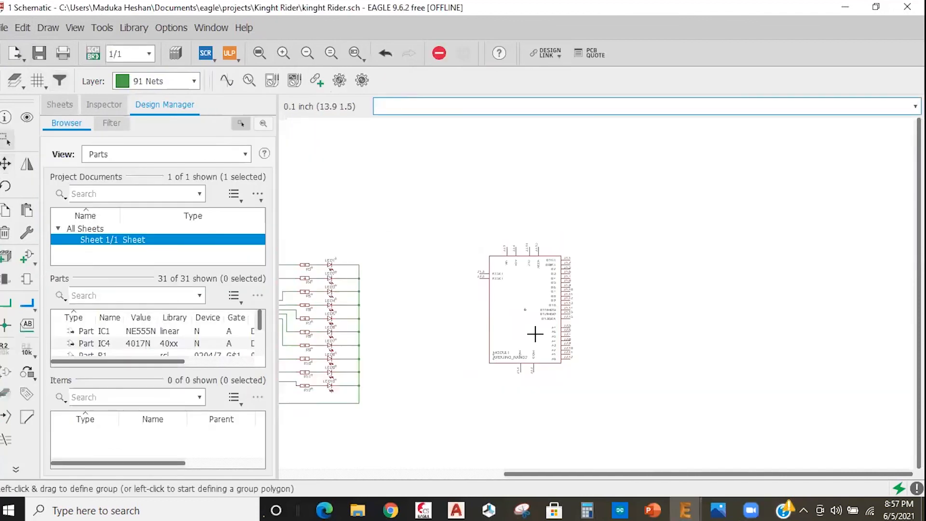
{"action": "scroll", "coordinate": [483, 326], "scroll_direction": "up", "scroll_amount": 4}
{"action": "scroll", "coordinate": [490, 331], "scroll_direction": "down", "scroll_amount": 2}
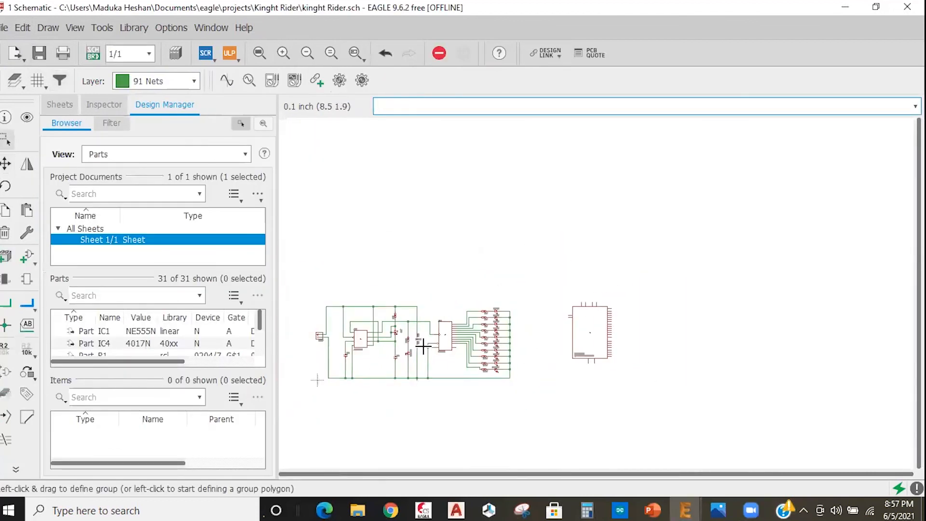
{"action": "scroll", "coordinate": [434, 337], "scroll_direction": "up", "scroll_amount": 3}
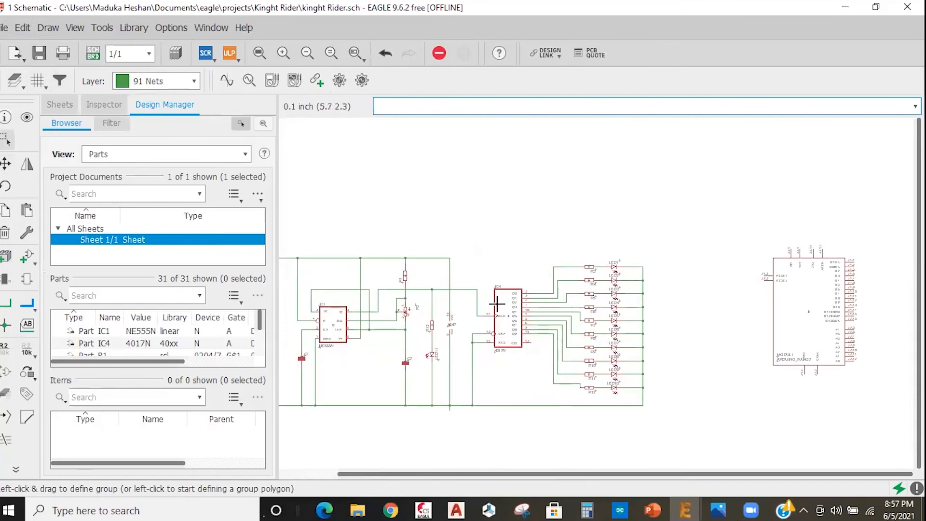
{"action": "scroll", "coordinate": [497, 301], "scroll_direction": "up", "scroll_amount": 1}
{"action": "scroll", "coordinate": [497, 303], "scroll_direction": "down", "scroll_amount": 2}
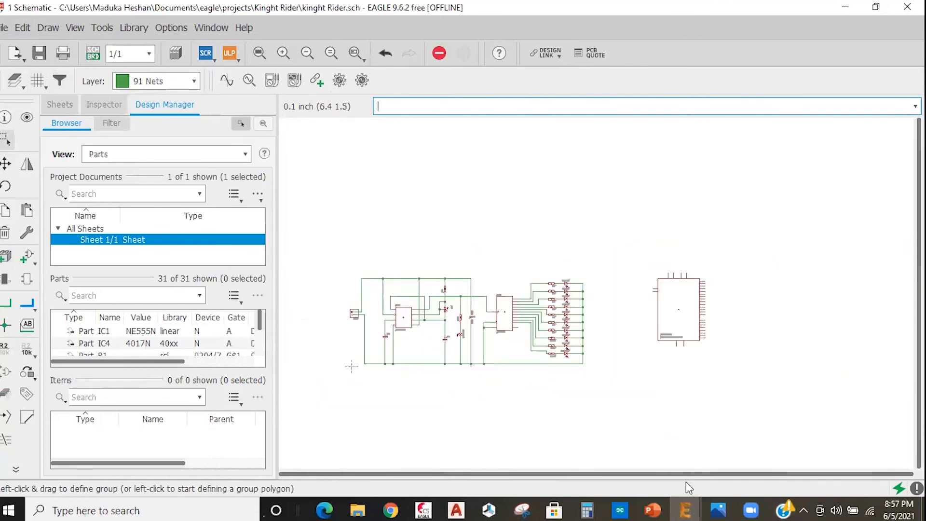
{"action": "left_click", "coordinate": [685, 509]}
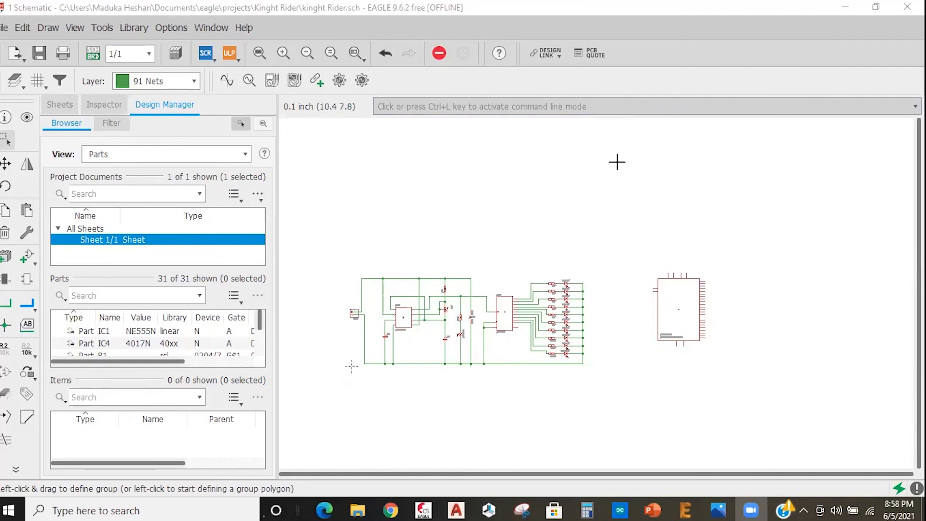
Examine the 4017N counter's connections to the NE555N timer stage and the LED array in the schematic
{"action": "scroll", "coordinate": [806, 201], "scroll_direction": "down", "scroll_amount": 3}
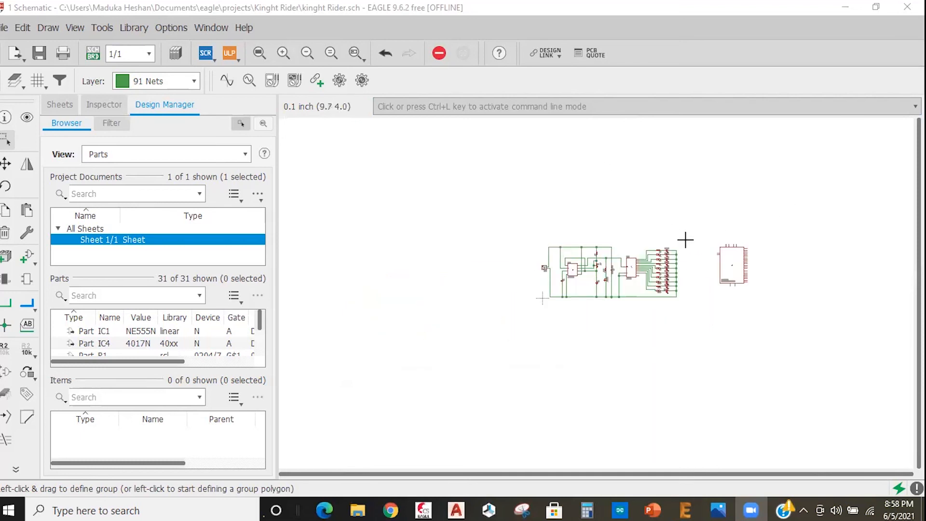
{"action": "scroll", "coordinate": [685, 239], "scroll_direction": "up", "scroll_amount": 3}
{"action": "scroll", "coordinate": [584, 288], "scroll_direction": "up", "scroll_amount": 2}
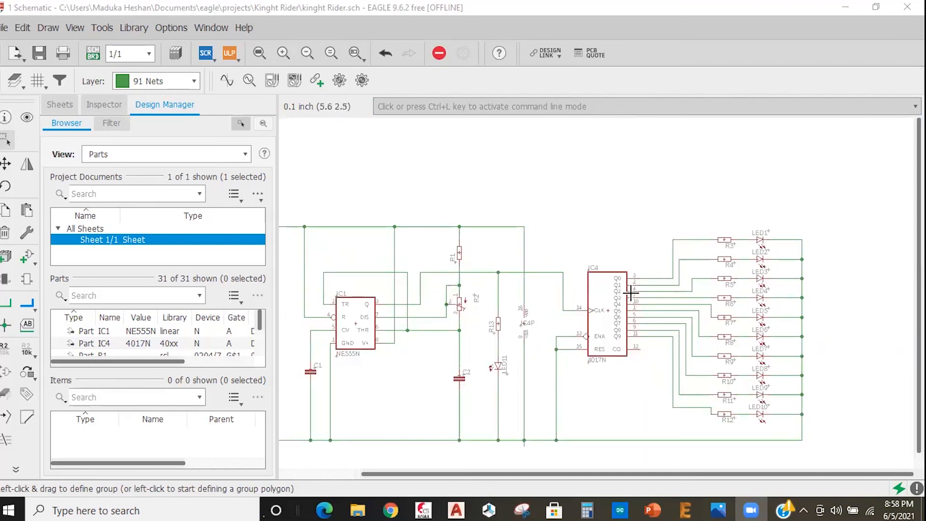
{"action": "scroll", "coordinate": [465, 244], "scroll_direction": "down", "scroll_amount": 2}
{"action": "scroll", "coordinate": [467, 244], "scroll_direction": "up", "scroll_amount": 1}
{"action": "scroll", "coordinate": [636, 270], "scroll_direction": "down", "scroll_amount": 1}
{"action": "scroll", "coordinate": [543, 260], "scroll_direction": "up", "scroll_amount": 2}
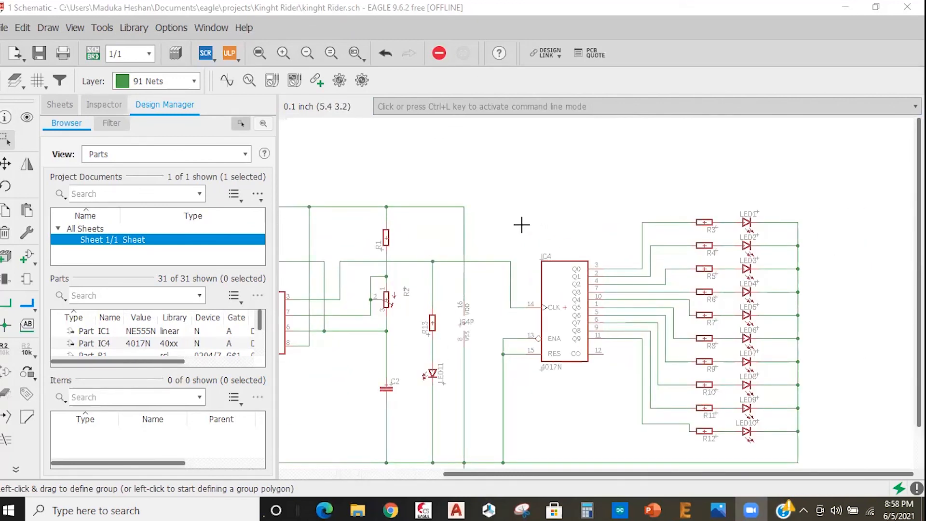
{"action": "scroll", "coordinate": [521, 225], "scroll_direction": "up", "scroll_amount": 2}
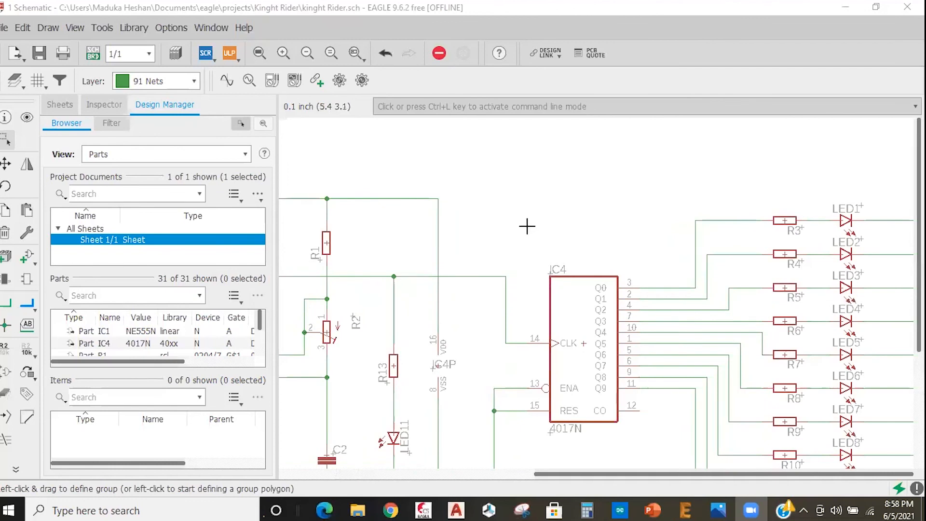
{"action": "scroll", "coordinate": [581, 234], "scroll_direction": "down", "scroll_amount": 1}
{"action": "scroll", "coordinate": [581, 234], "scroll_direction": "down", "scroll_amount": 1}
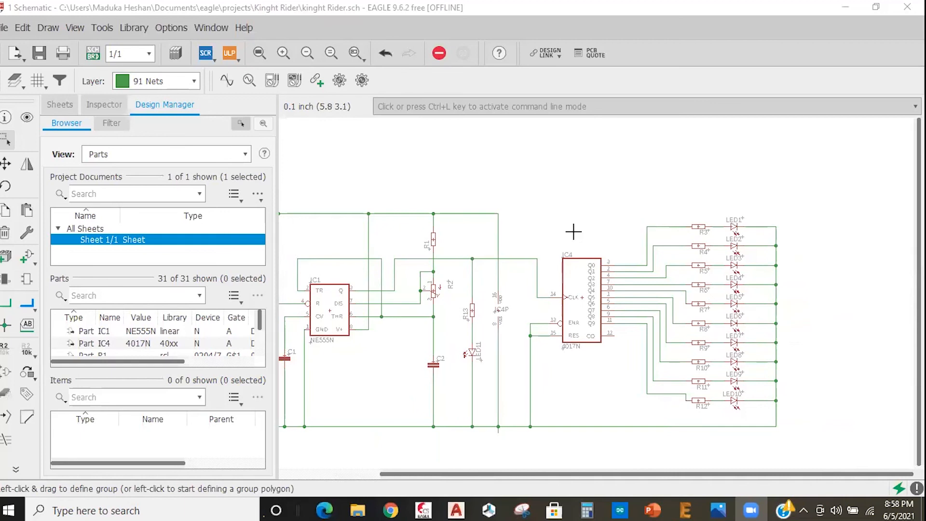
{"action": "scroll", "coordinate": [642, 262], "scroll_direction": "down", "scroll_amount": 1}
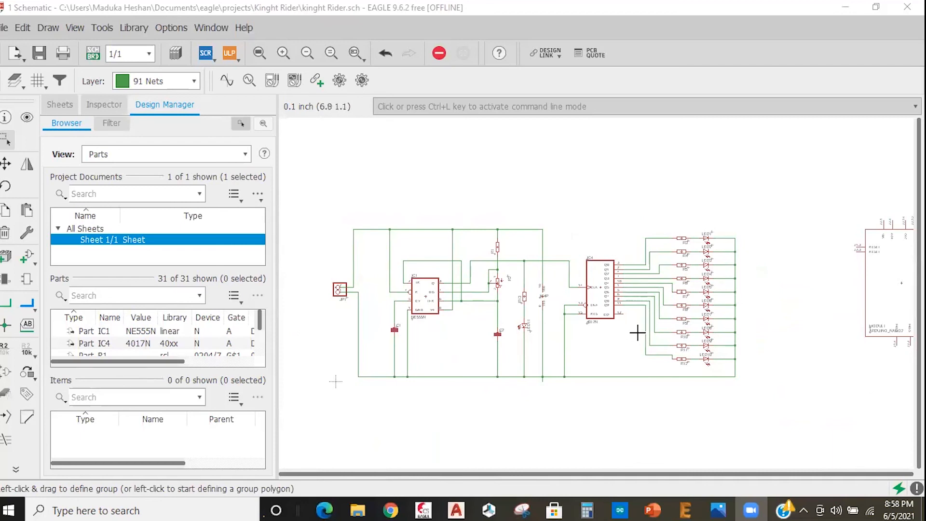
{"action": "scroll", "coordinate": [583, 265], "scroll_direction": "up", "scroll_amount": 3}
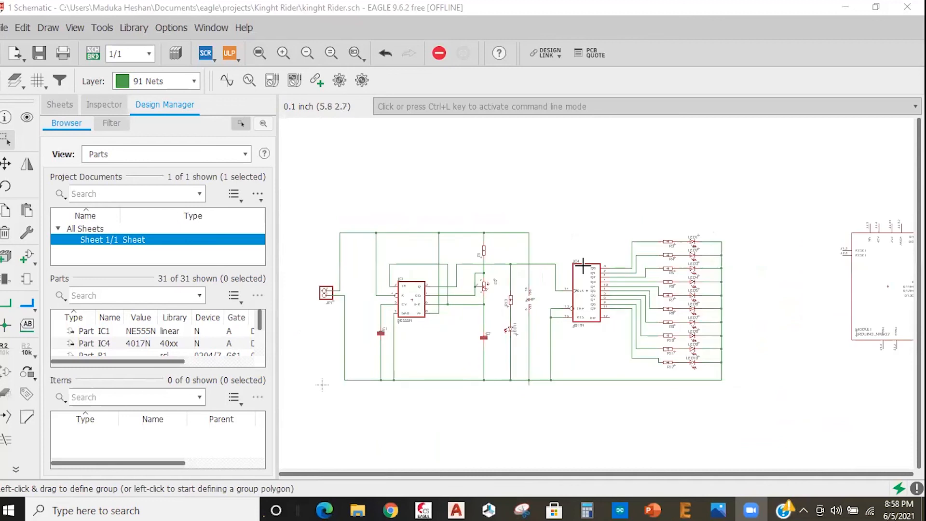
{"action": "scroll", "coordinate": [631, 327], "scroll_direction": "down", "scroll_amount": 1}
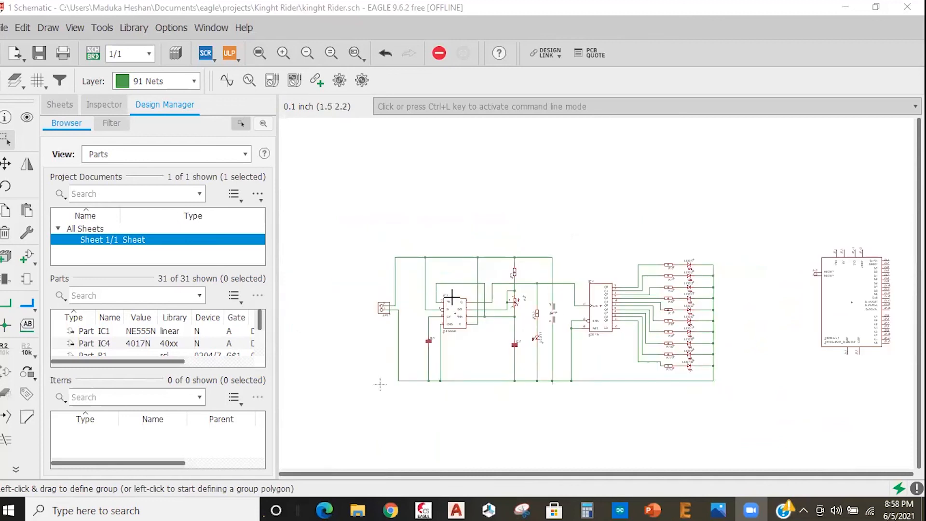
Examine the NE555N timer stage and its connections to C1, C2, R1 and R2 in the schematic
{"action": "scroll", "coordinate": [446, 301], "scroll_direction": "up", "scroll_amount": 2}
{"action": "scroll", "coordinate": [421, 355], "scroll_direction": "up", "scroll_amount": 2}
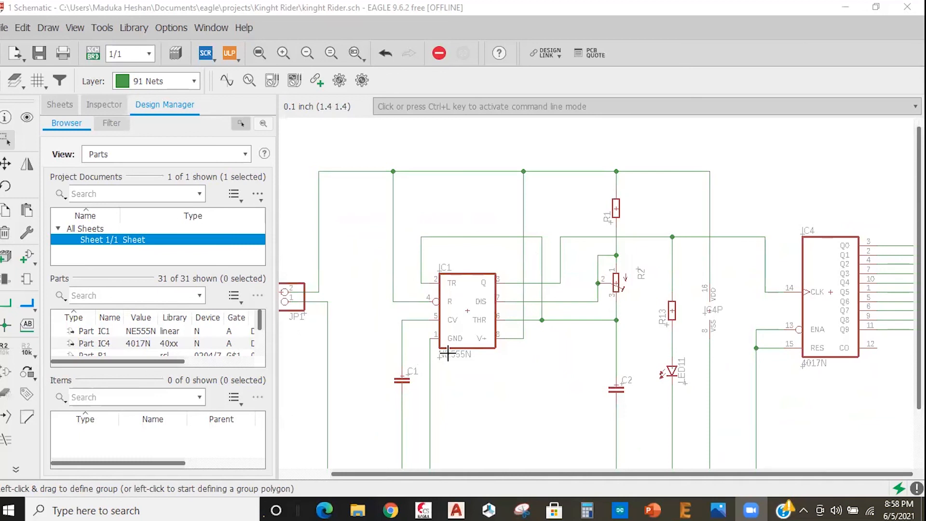
{"action": "scroll", "coordinate": [476, 330], "scroll_direction": "down", "scroll_amount": 2}
{"action": "scroll", "coordinate": [476, 330], "scroll_direction": "down", "scroll_amount": 2}
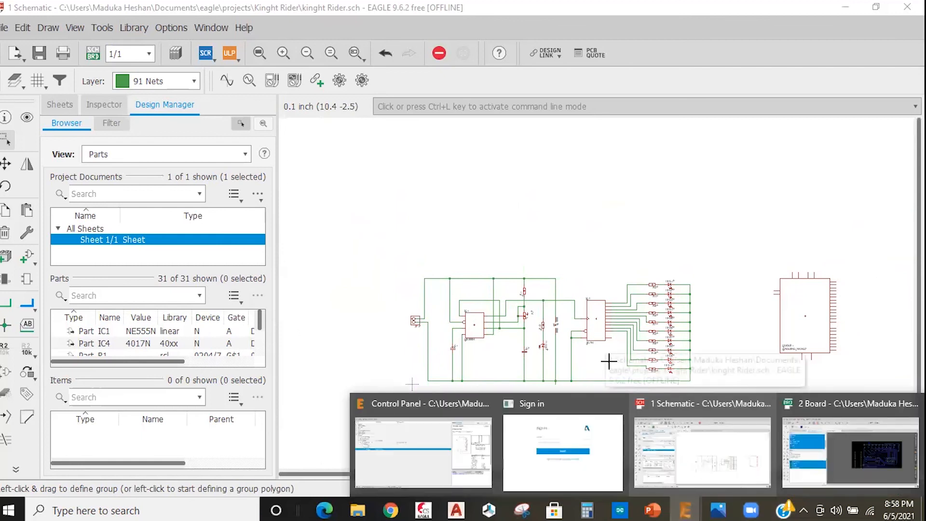
Review the full Knight Rider schematic from the power connector through the 4017N counter and LED array to the separate Arduino Nano symbol
{"action": "left_click", "coordinate": [679, 218]}
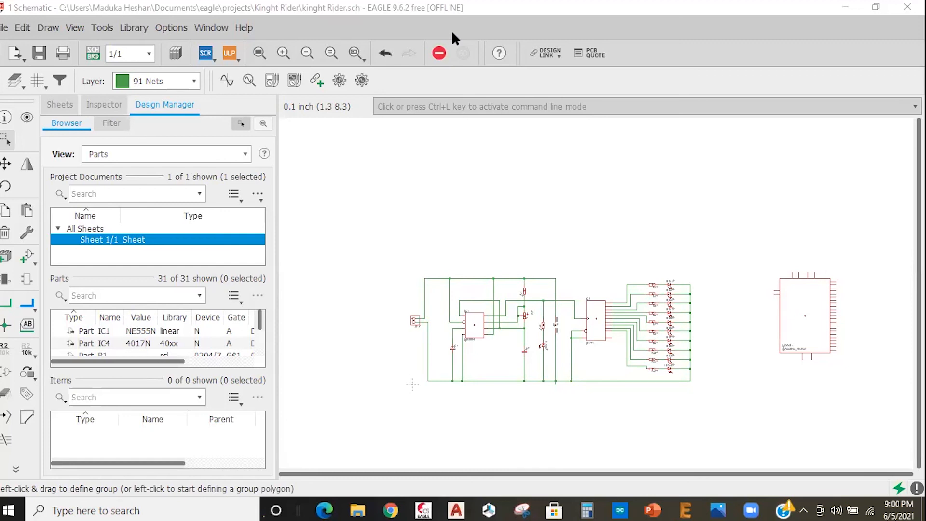
{"action": "scroll", "coordinate": [603, 299], "scroll_direction": "up", "scroll_amount": 4}
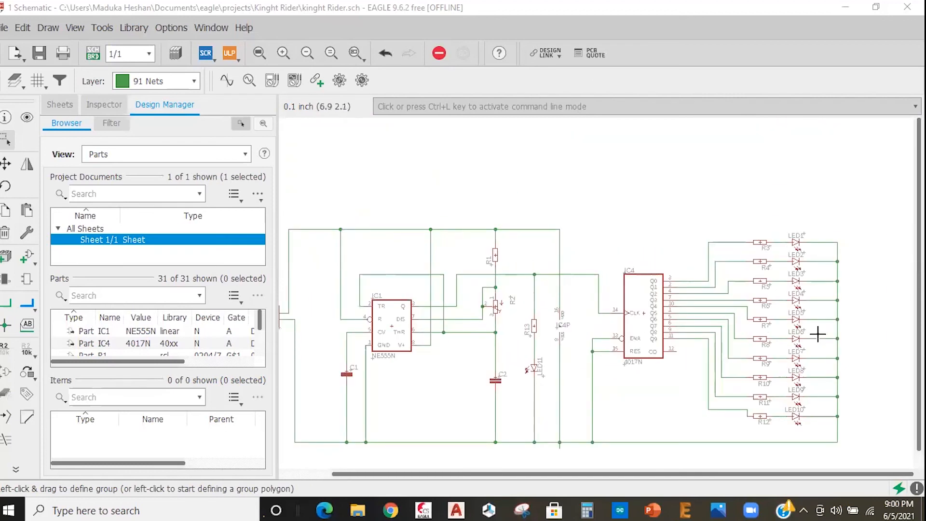
{"action": "scroll", "coordinate": [718, 321], "scroll_direction": "down", "scroll_amount": 2}
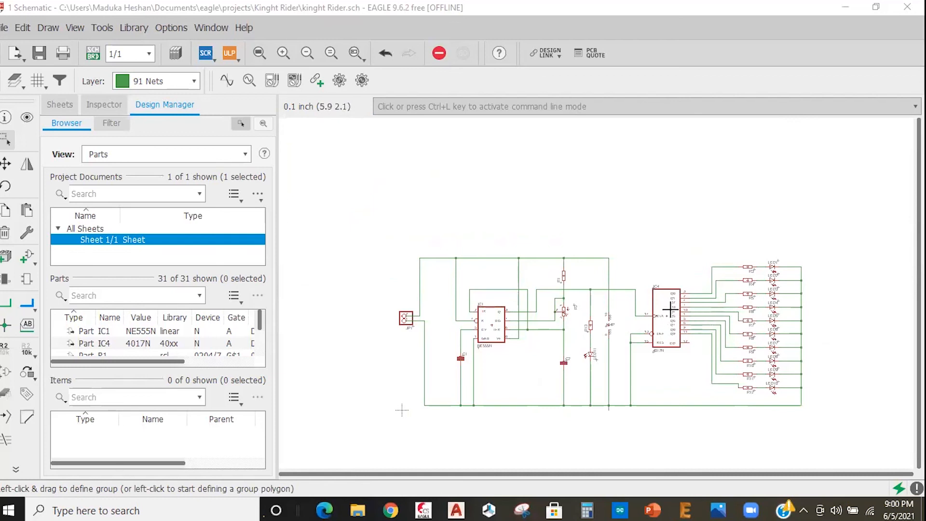
{"action": "scroll", "coordinate": [618, 291], "scroll_direction": "down", "scroll_amount": 3}
{"action": "scroll", "coordinate": [608, 305], "scroll_direction": "up", "scroll_amount": 2}
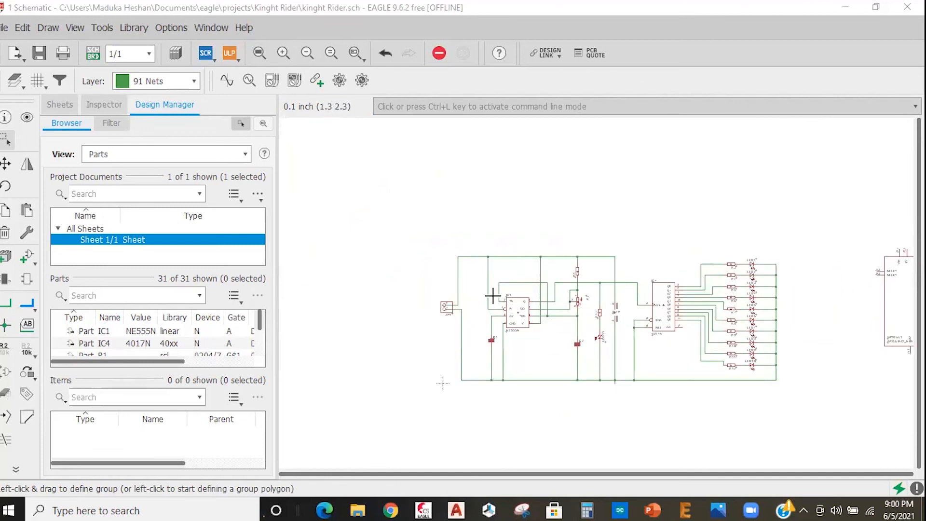
{"action": "scroll", "coordinate": [492, 290], "scroll_direction": "down", "scroll_amount": 2}
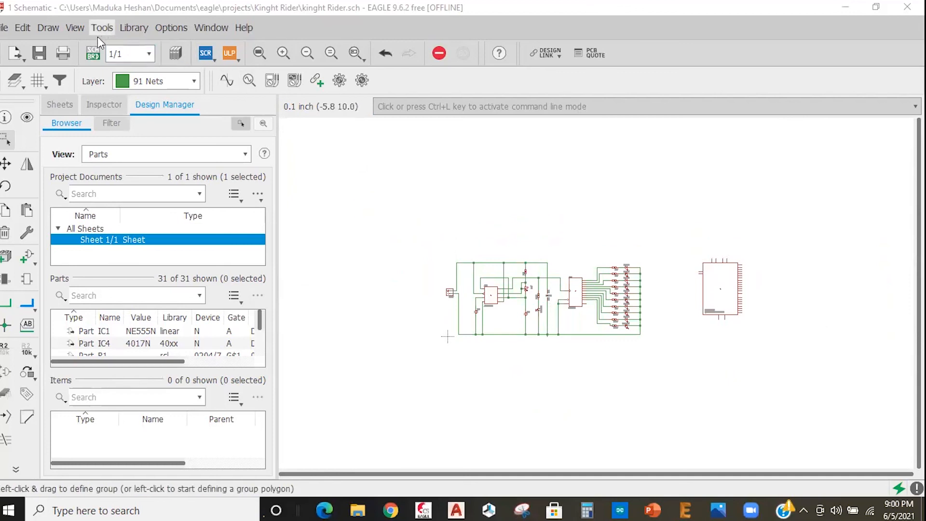
Switch to the board layout and inspect the manufacturing preview of the board's bottom side
{"action": "left_click", "coordinate": [93, 53]}
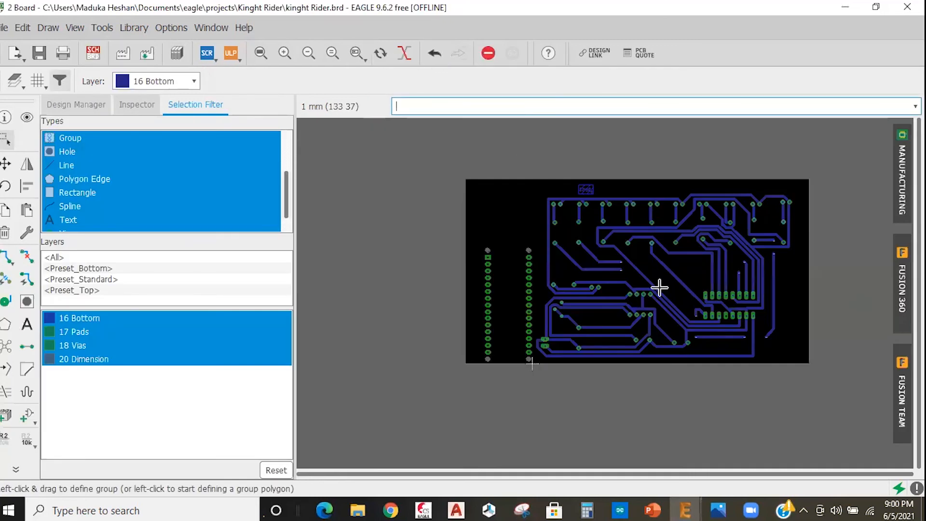
{"action": "left_click", "coordinate": [898, 289]}
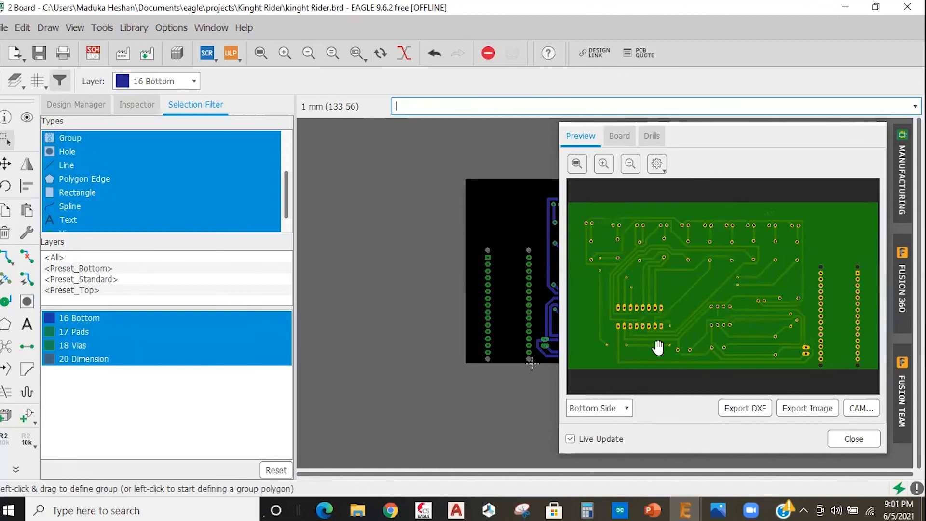
{"action": "left_click", "coordinate": [617, 409]}
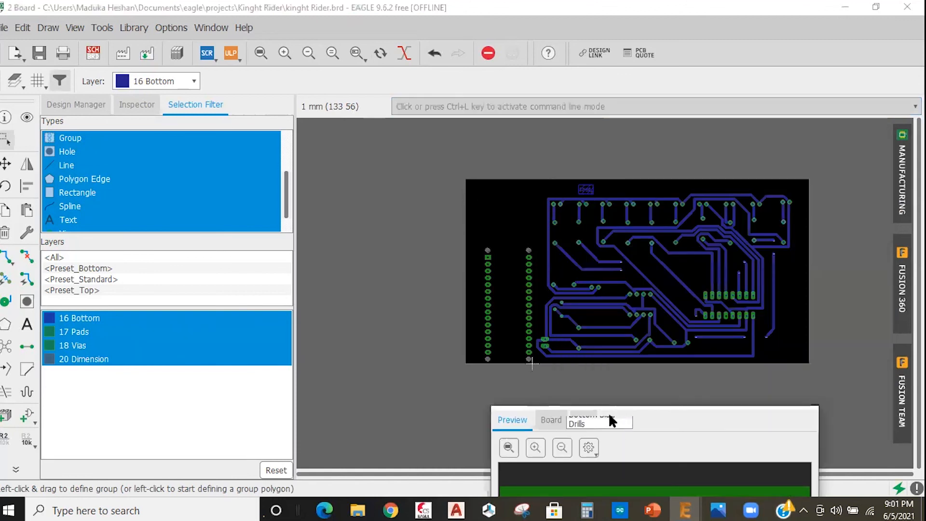
{"action": "left_click", "coordinate": [439, 273]}
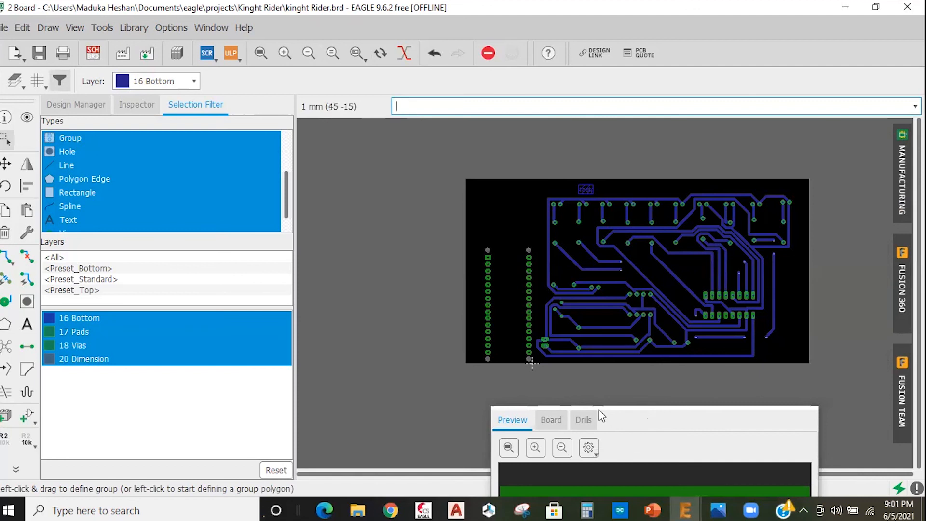
{"action": "left_click_drag", "start_coordinate": [633, 421], "coordinate": [634, 106]}
{"action": "left_click", "coordinate": [631, 418]}
{"action": "left_click", "coordinate": [652, 510]}
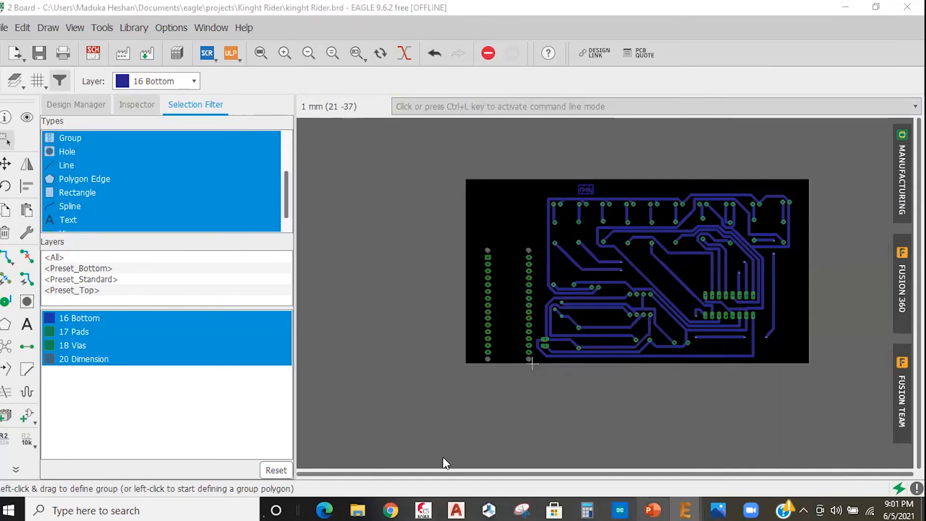